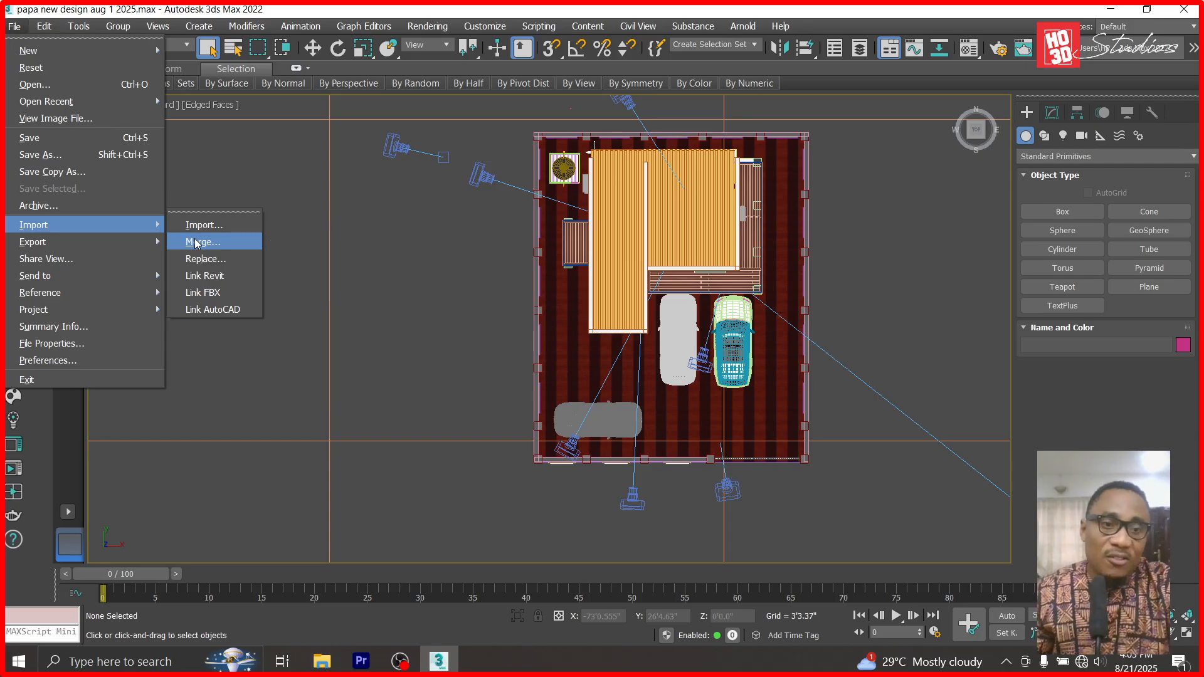
- Open the furniture scene file from the Documents library for merging, continuing past the missing DLLs
left_click(196, 242)
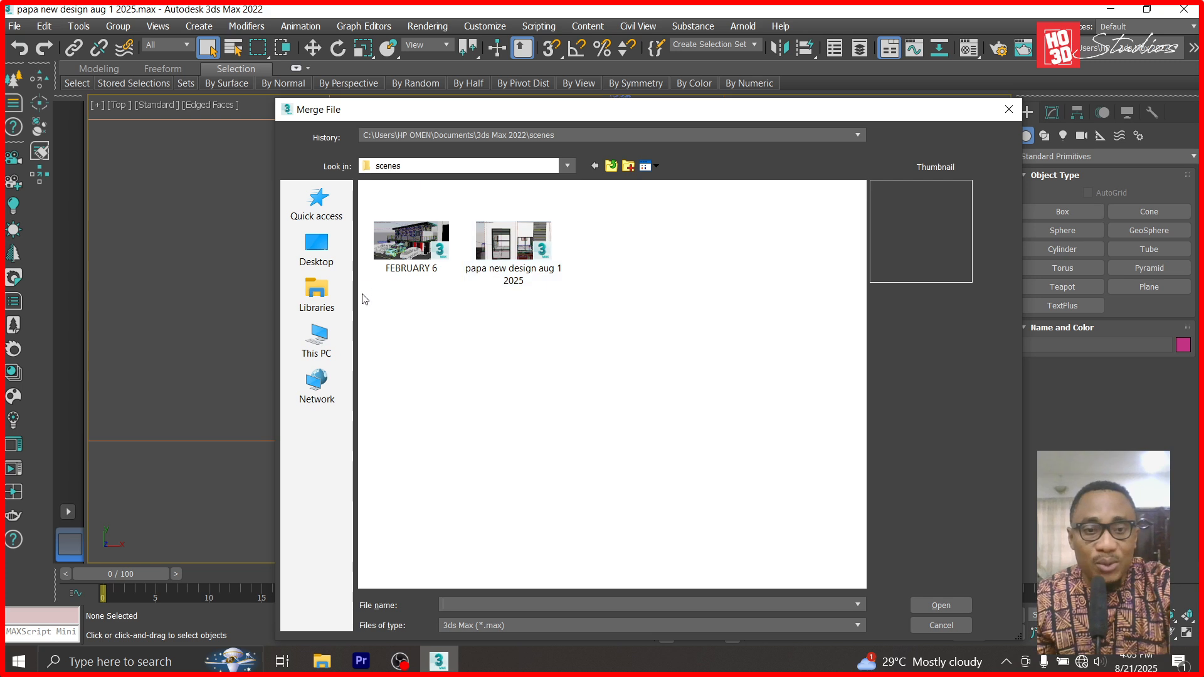
left_click(317, 292)
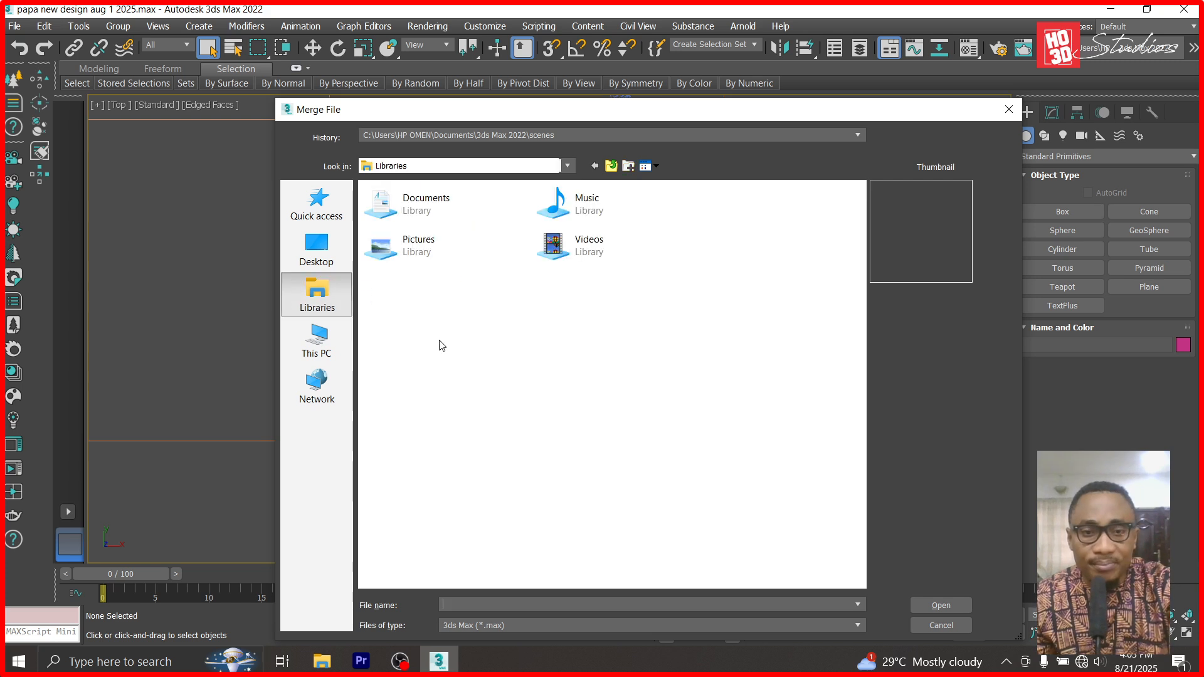
double_click(432, 206)
left_click(476, 477)
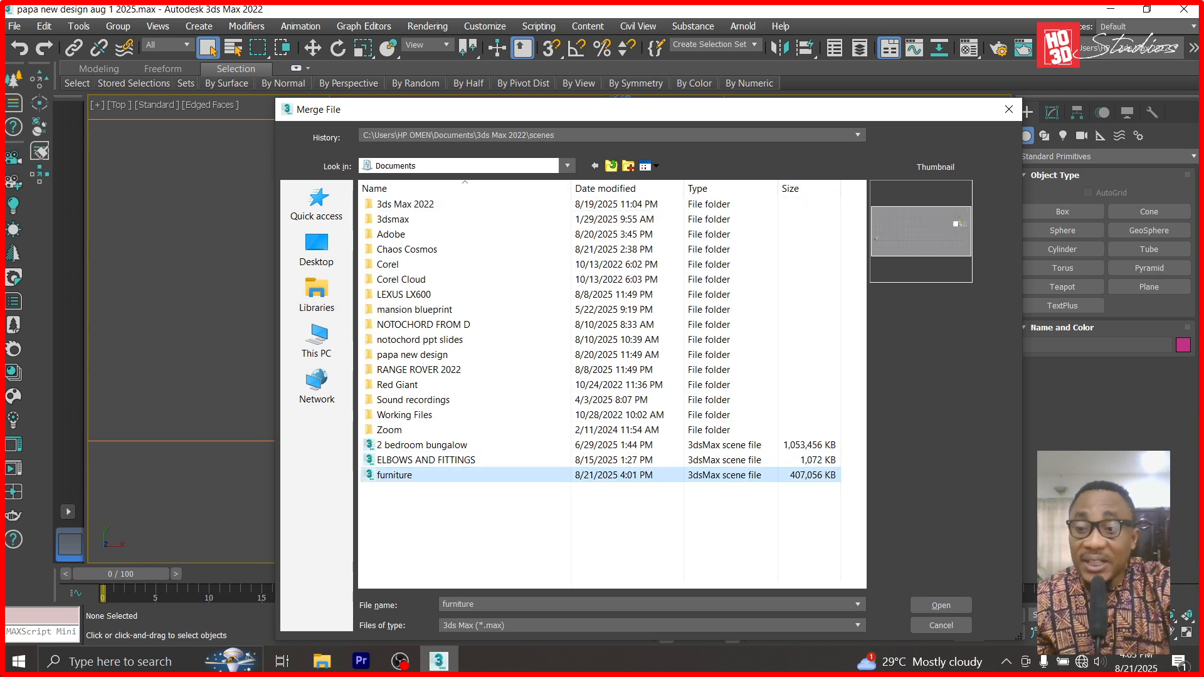
left_click(911, 606)
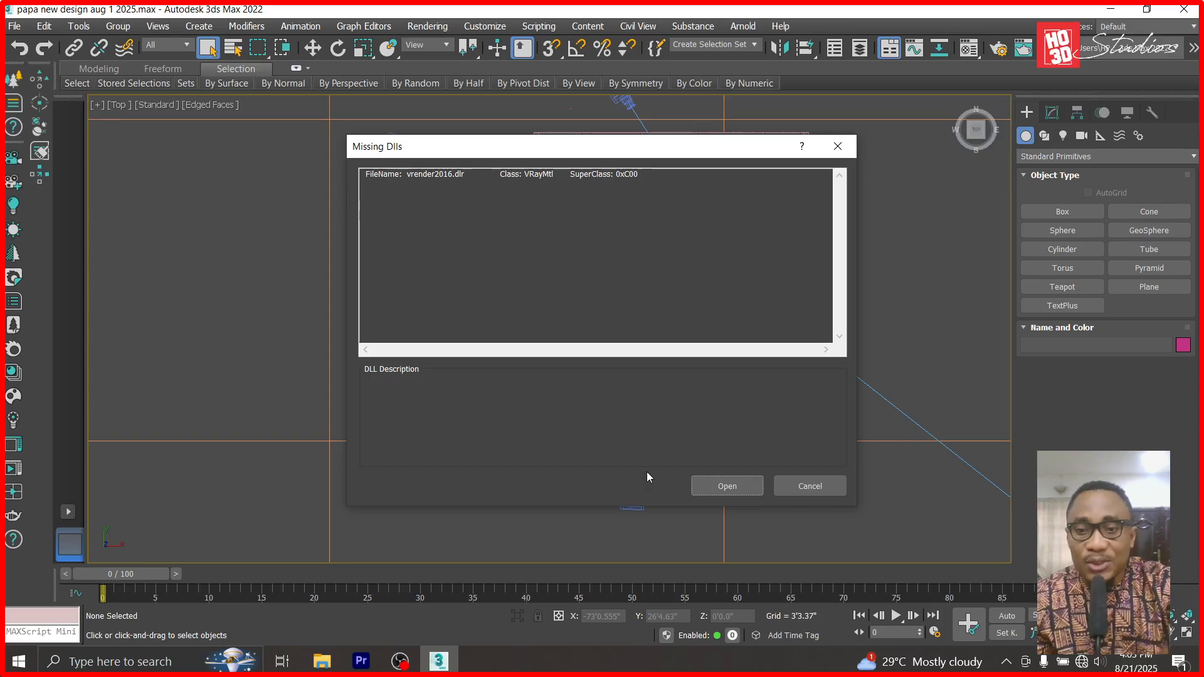
left_click(715, 488)
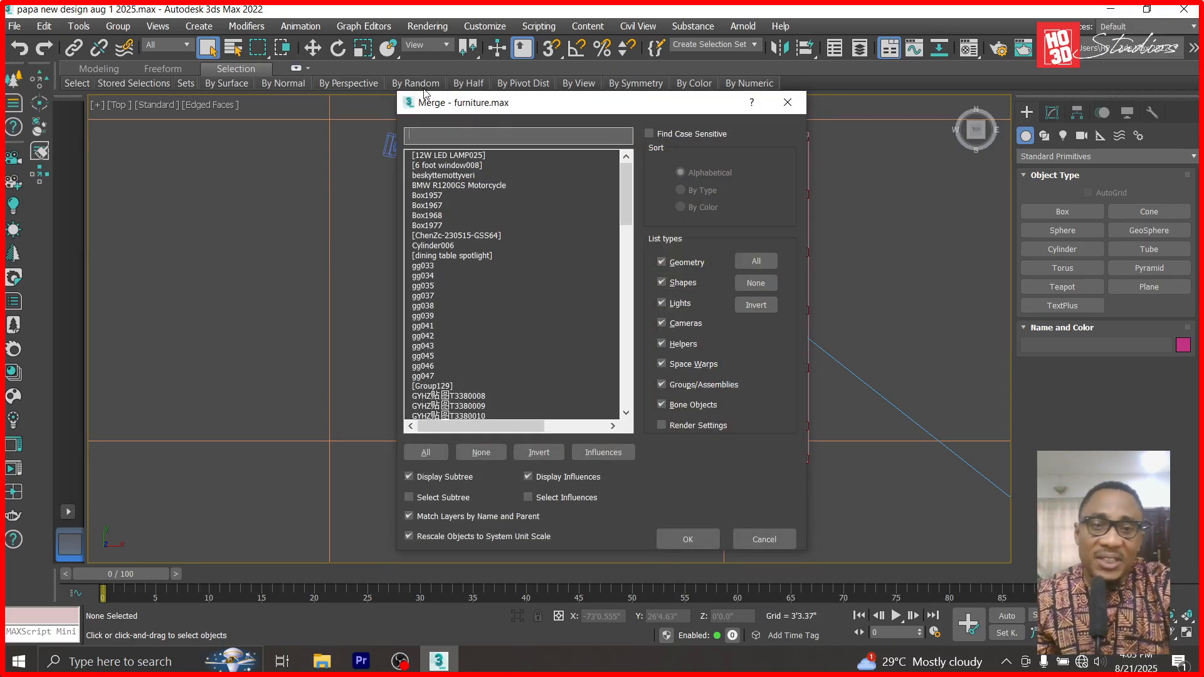
- Select all objects in furniture.max and merge them into the house scene
left_click(465, 157)
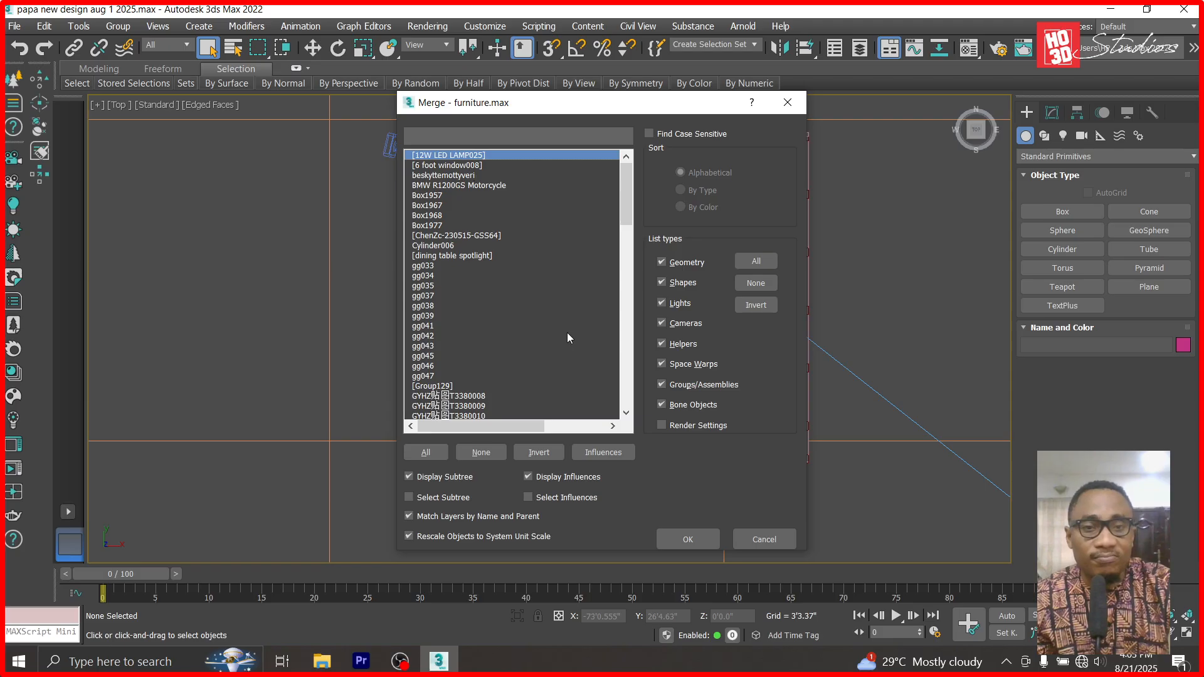
left_click(468, 195)
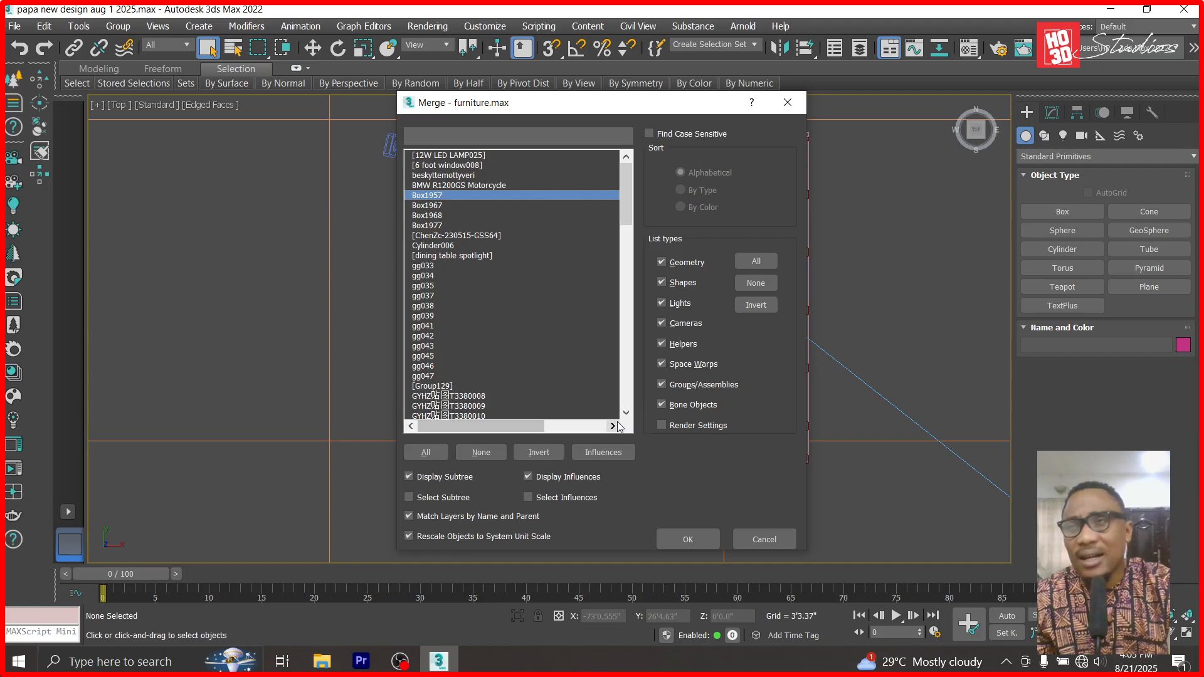
left_click(427, 452)
left_click(687, 540)
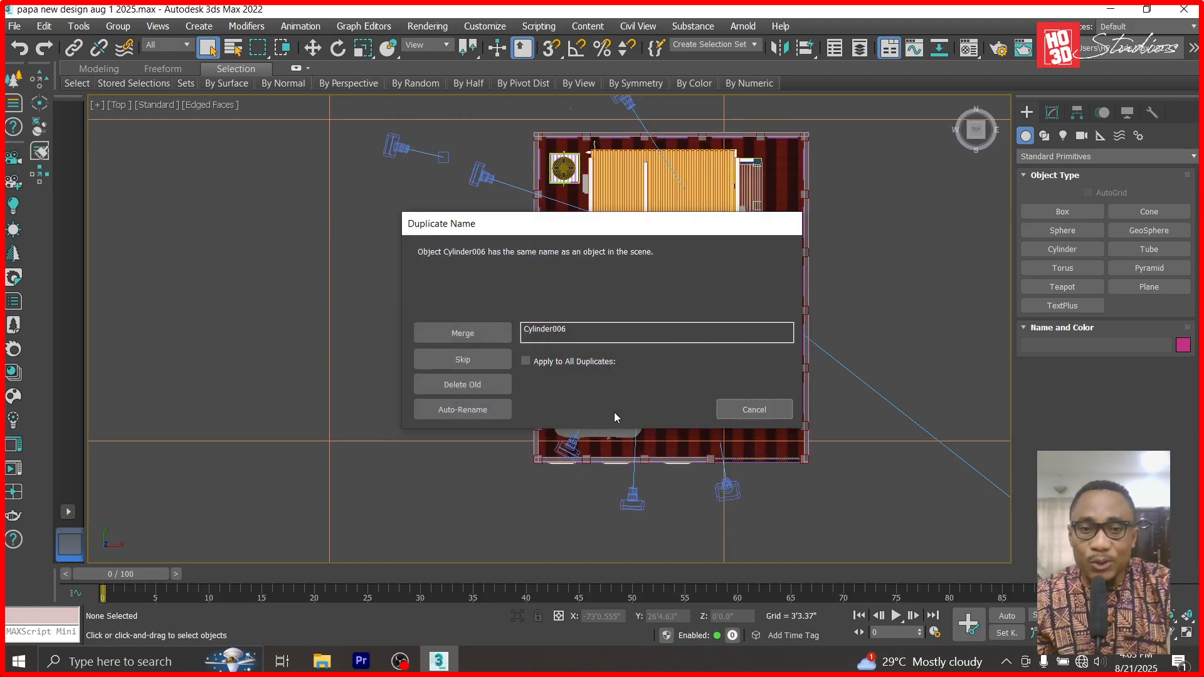
- Auto-rename all duplicate objects and the duplicate merged material, accept the chamfer version warnings, and dismiss the Scene Converter
left_click(526, 362)
left_click(477, 415)
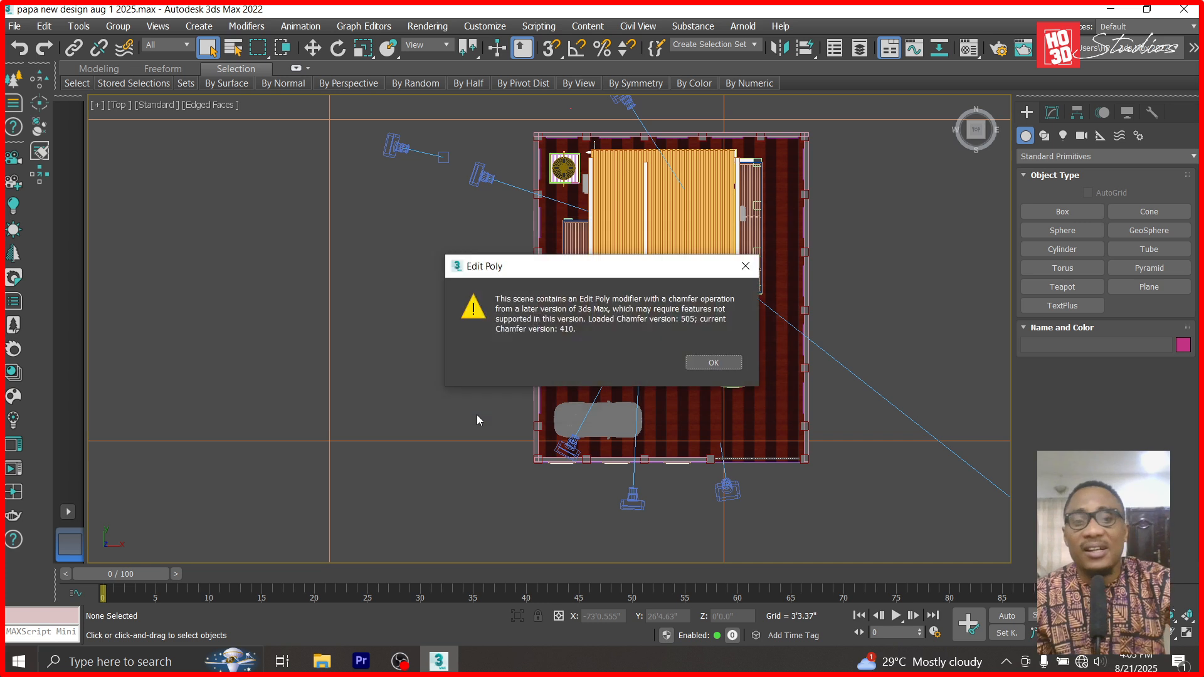
left_click(715, 360)
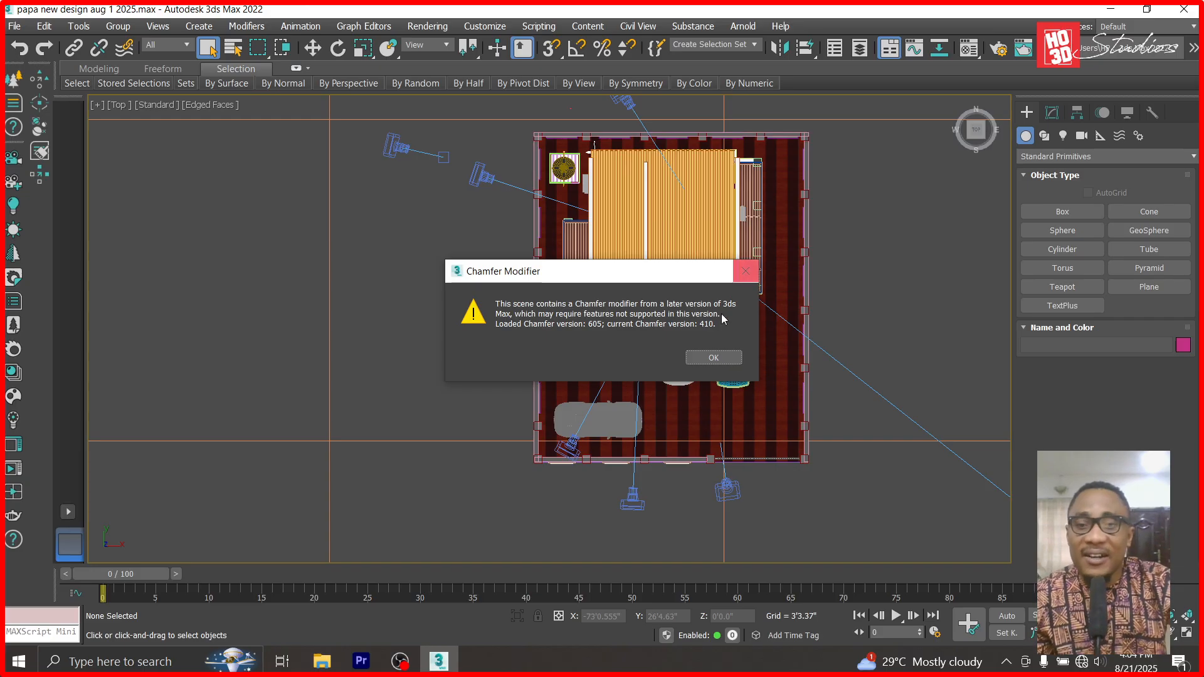
left_click(726, 358)
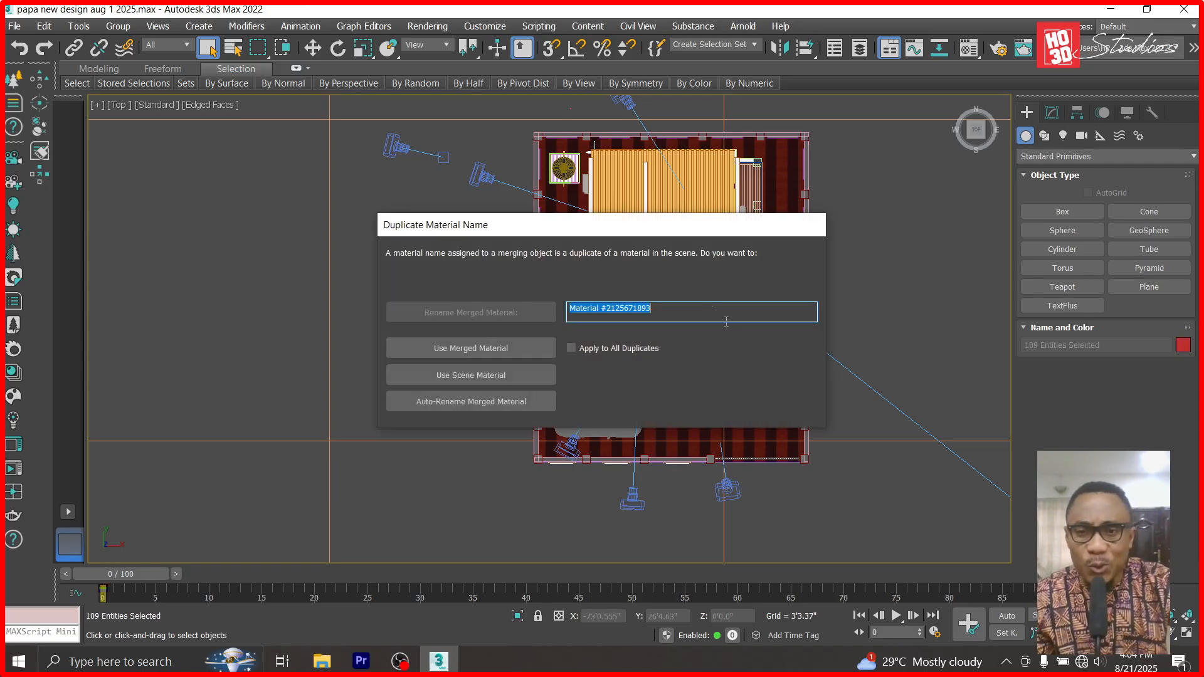
left_click(494, 403)
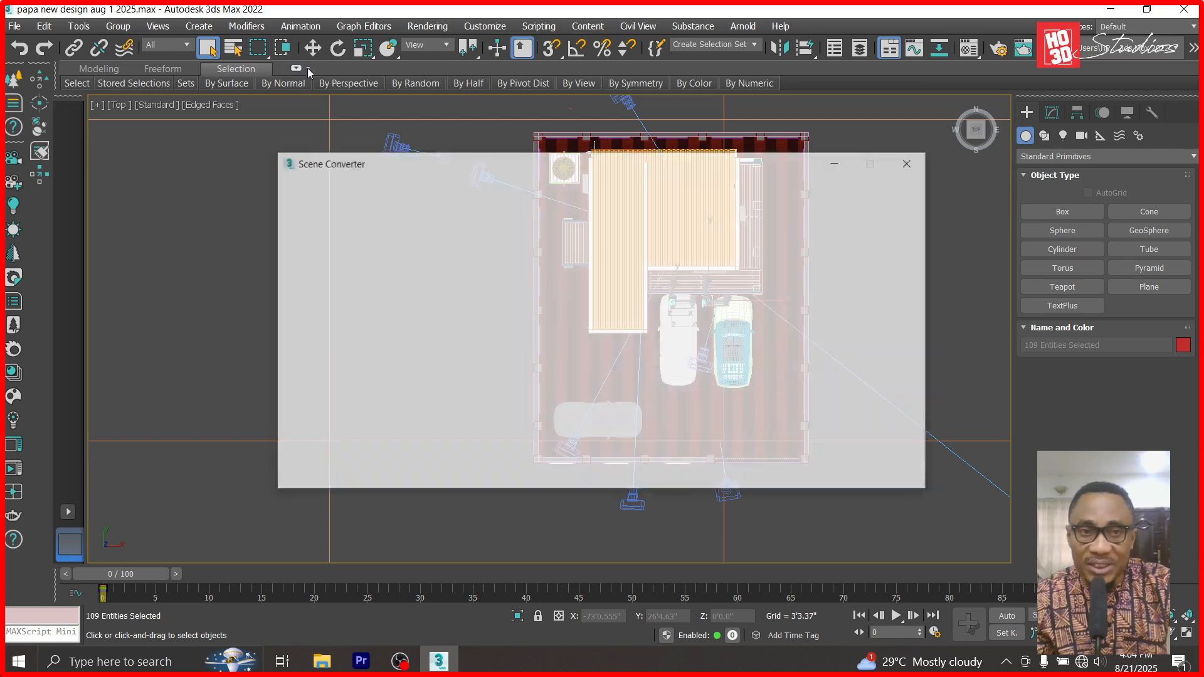
left_click(911, 162)
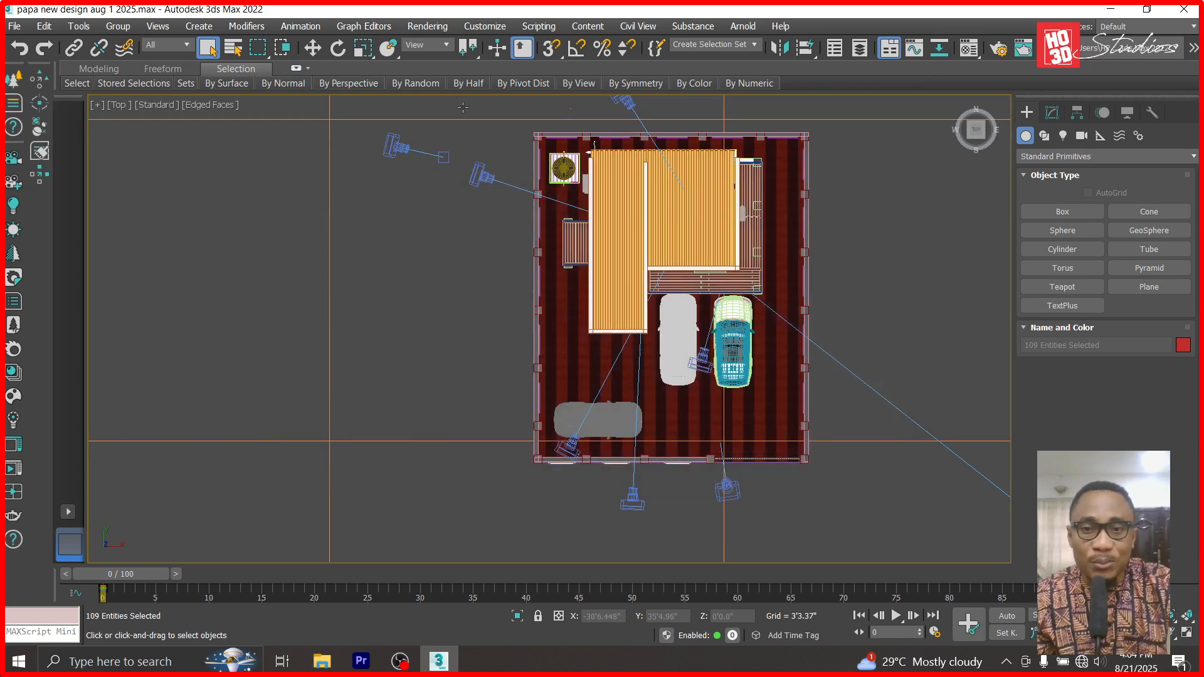
- Locate the merged furniture beside the house and examine its objects in the top and front views
left_click(311, 48)
scroll(435, 285, "down", 5)
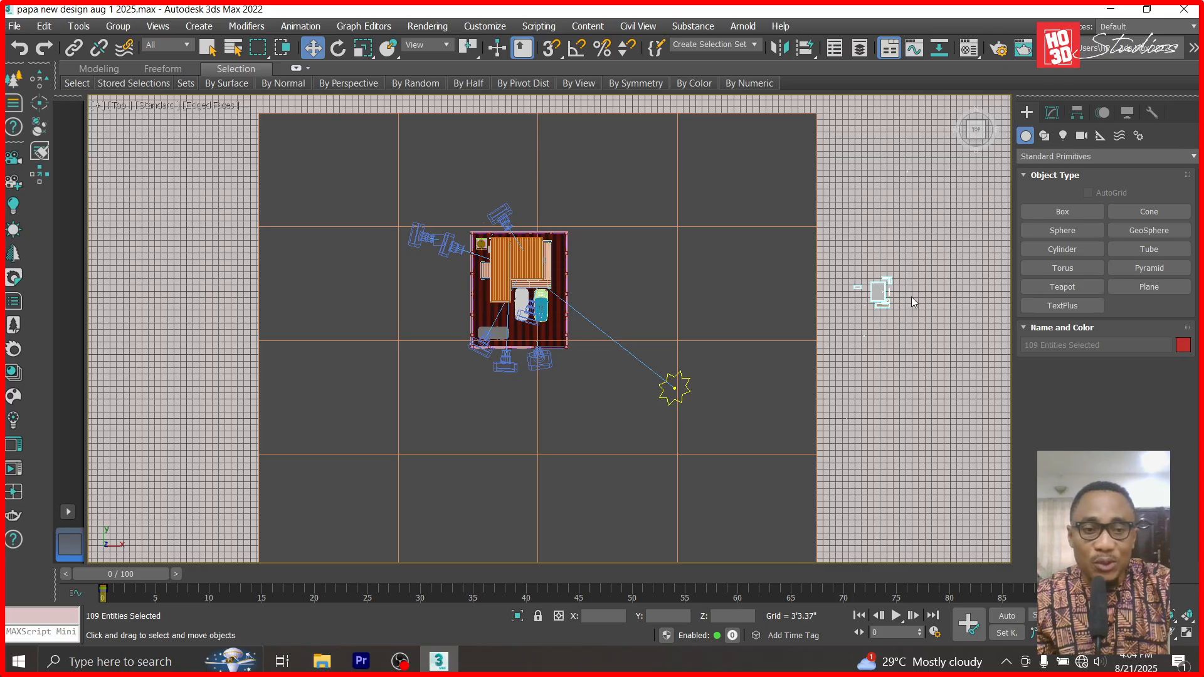
scroll(916, 304, "down", 5)
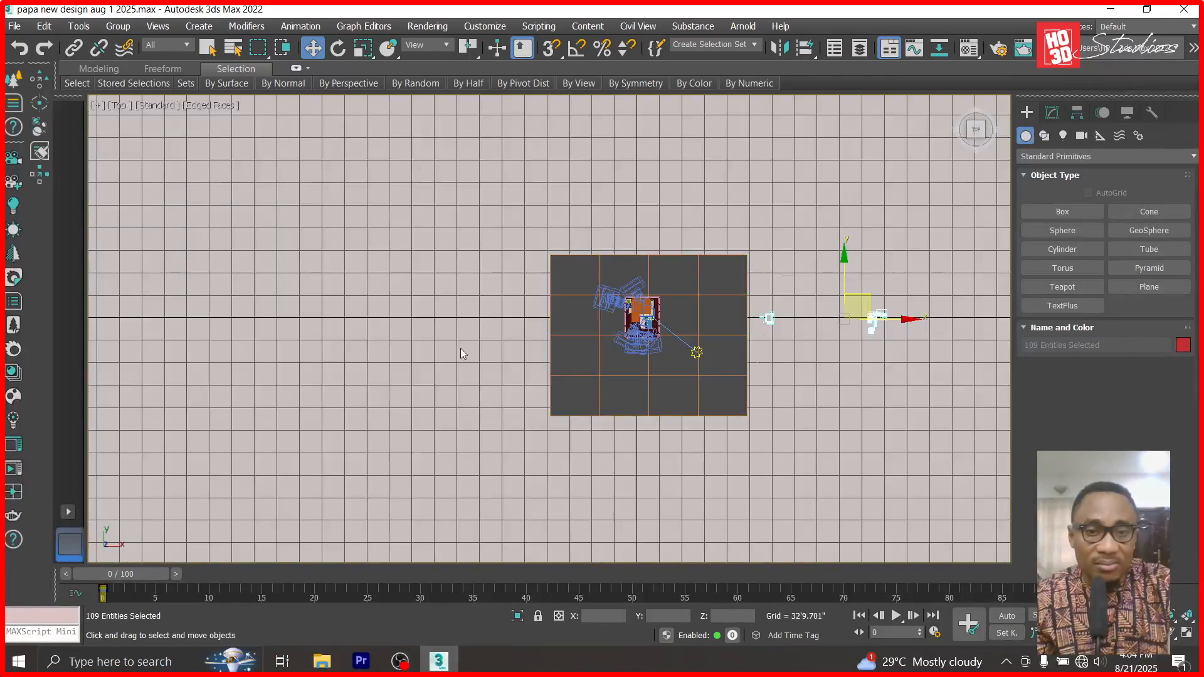
scroll(921, 321, "up", 4)
left_click(920, 290)
scroll(616, 326, "up", 6)
key("f")
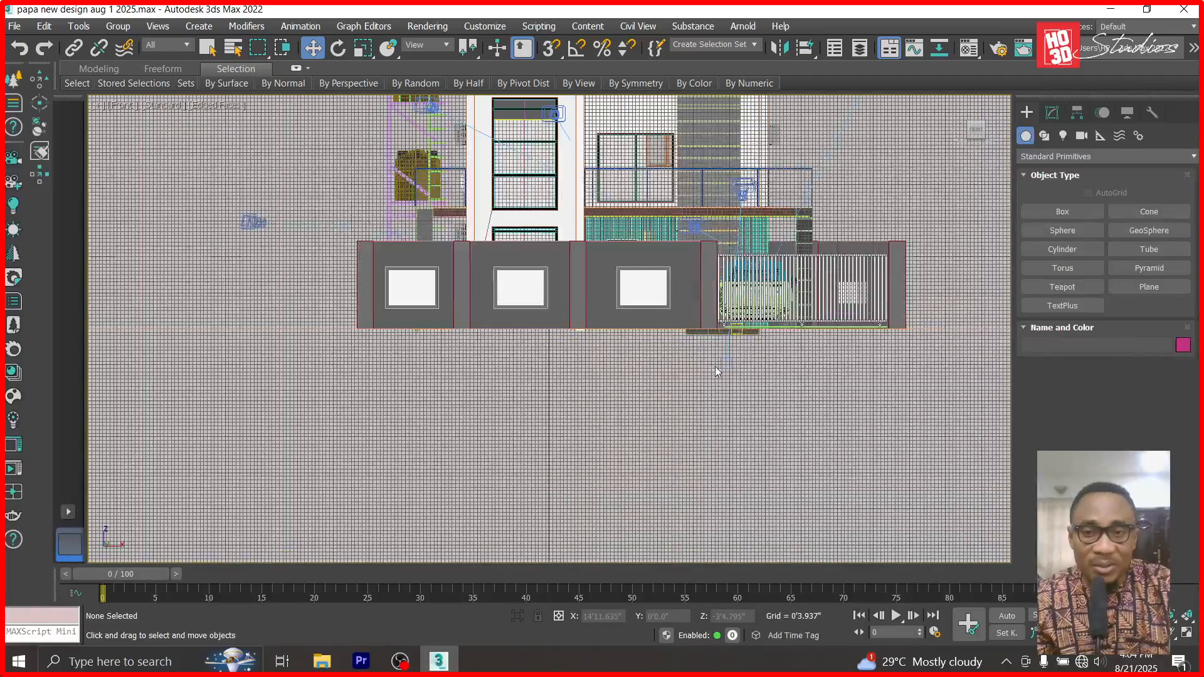
scroll(853, 355, "down", 6)
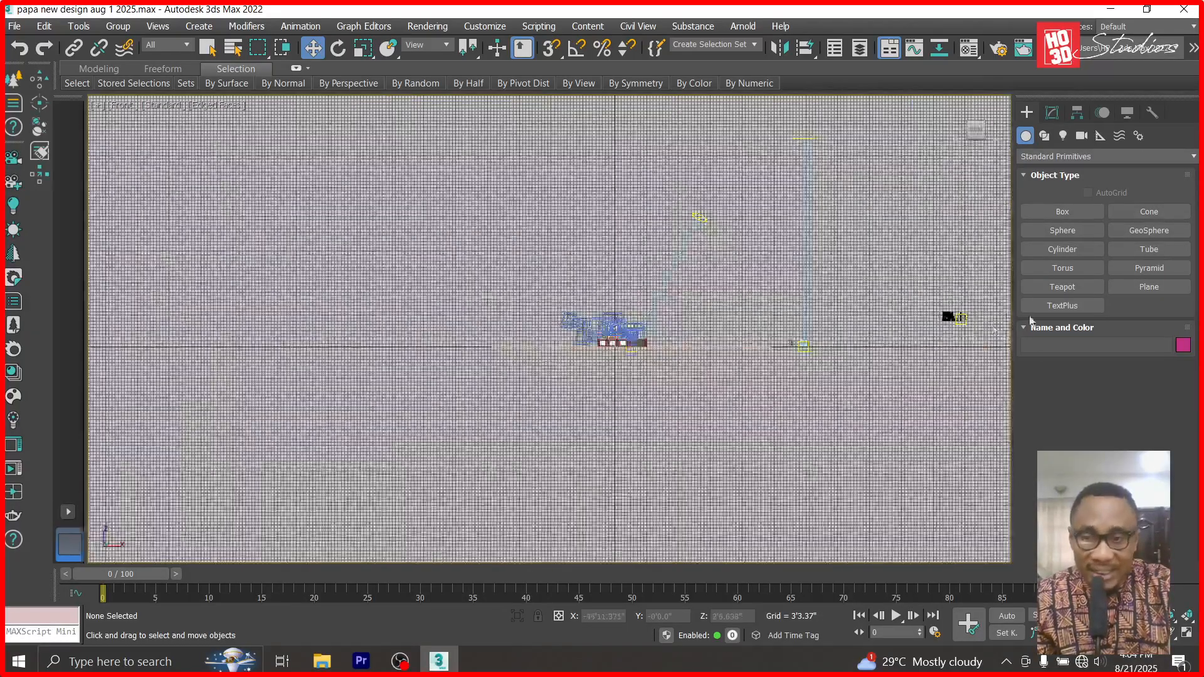
scroll(875, 360, "up", 4)
scroll(875, 360, "up", 8)
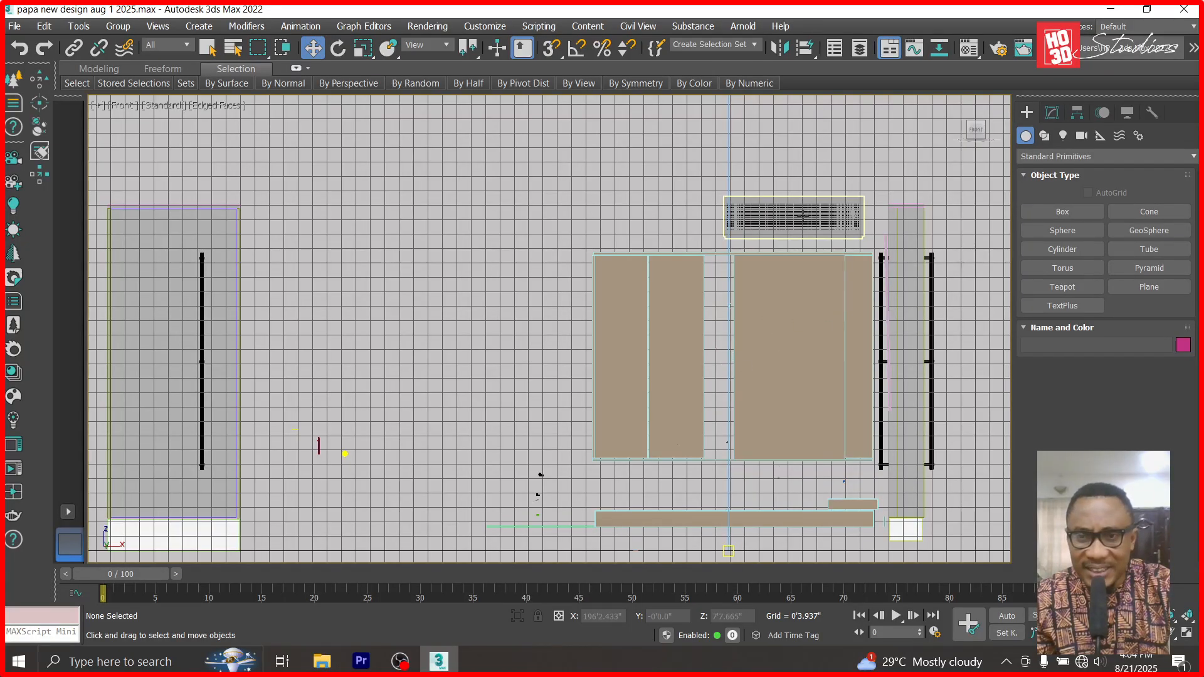
scroll(802, 215, "up", 3)
scroll(764, 371, "down", 3)
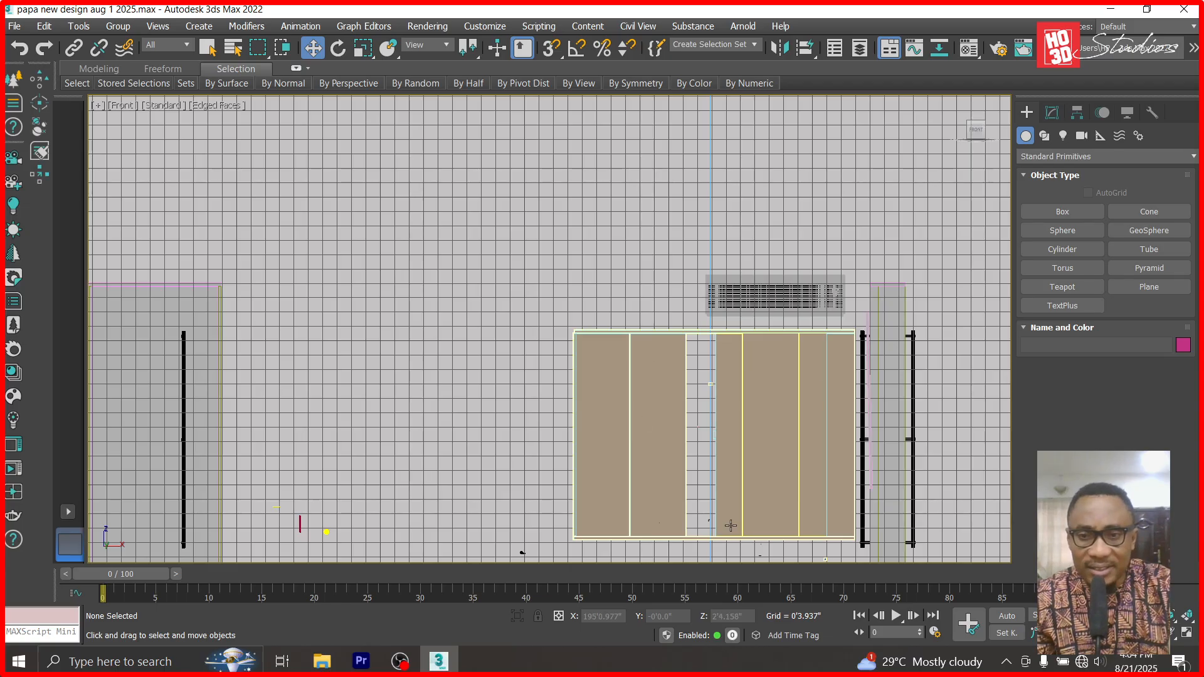
scroll(813, 364, "down", 2)
scroll(489, 388, "up", 5)
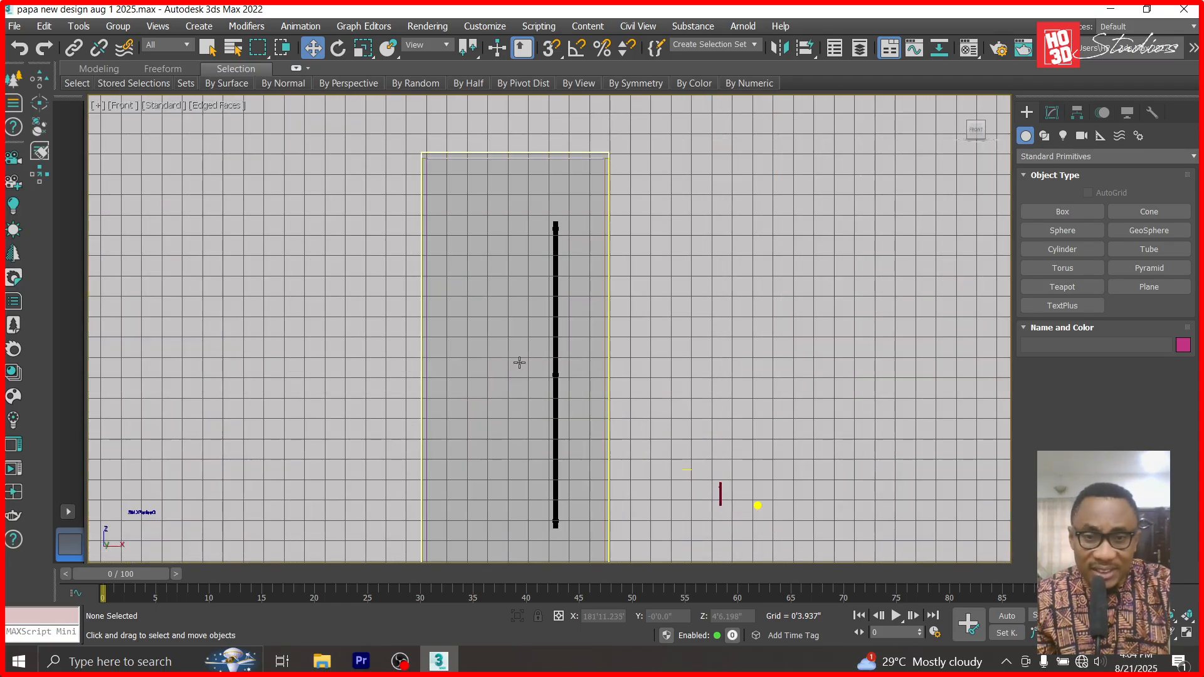
scroll(542, 329, "down", 4)
- Move the LG AC indoor unit in the front view to just above the house roof, at about X 11'1", Z 26'4"
left_click(847, 270)
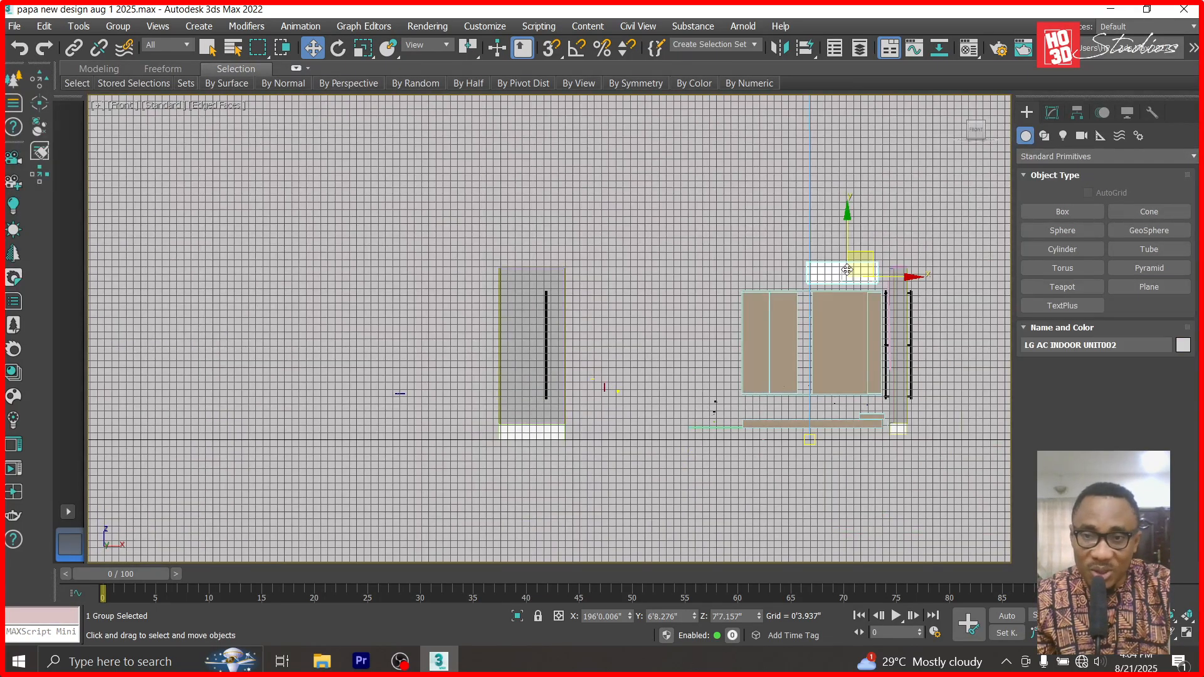
scroll(929, 274, "down", 3)
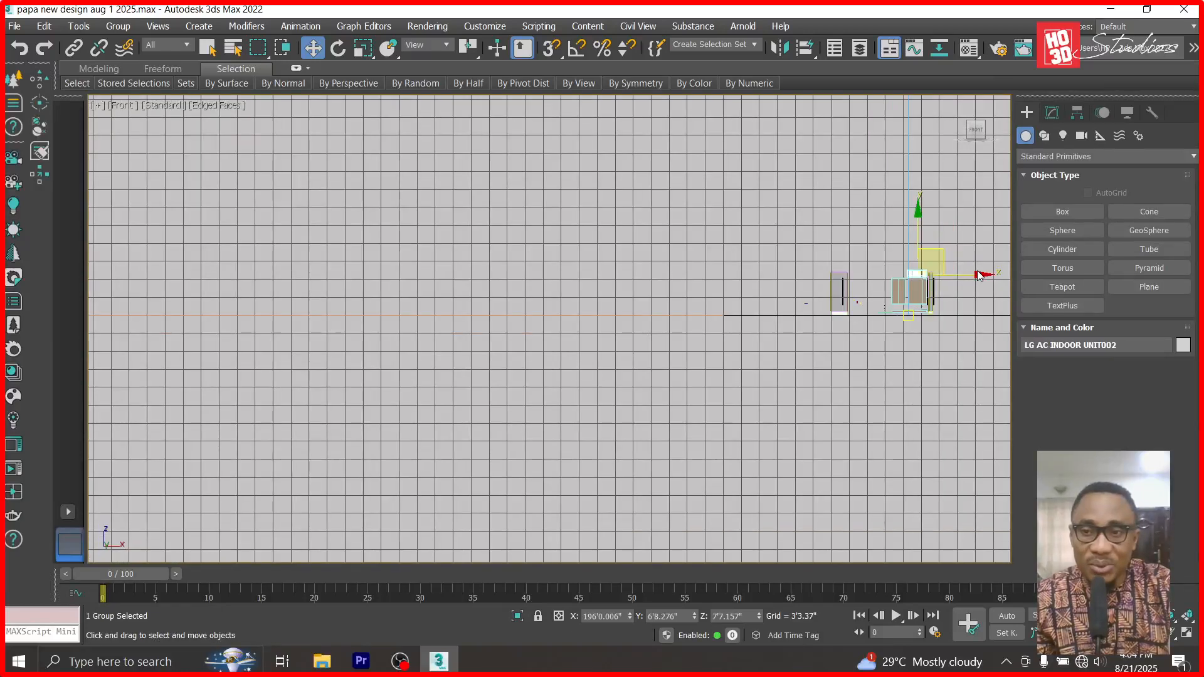
left_click_drag(996, 274, 354, 199)
left_click_drag(308, 248, 246, 176)
scroll(209, 208, "up", 4)
scroll(258, 181, "up", 5)
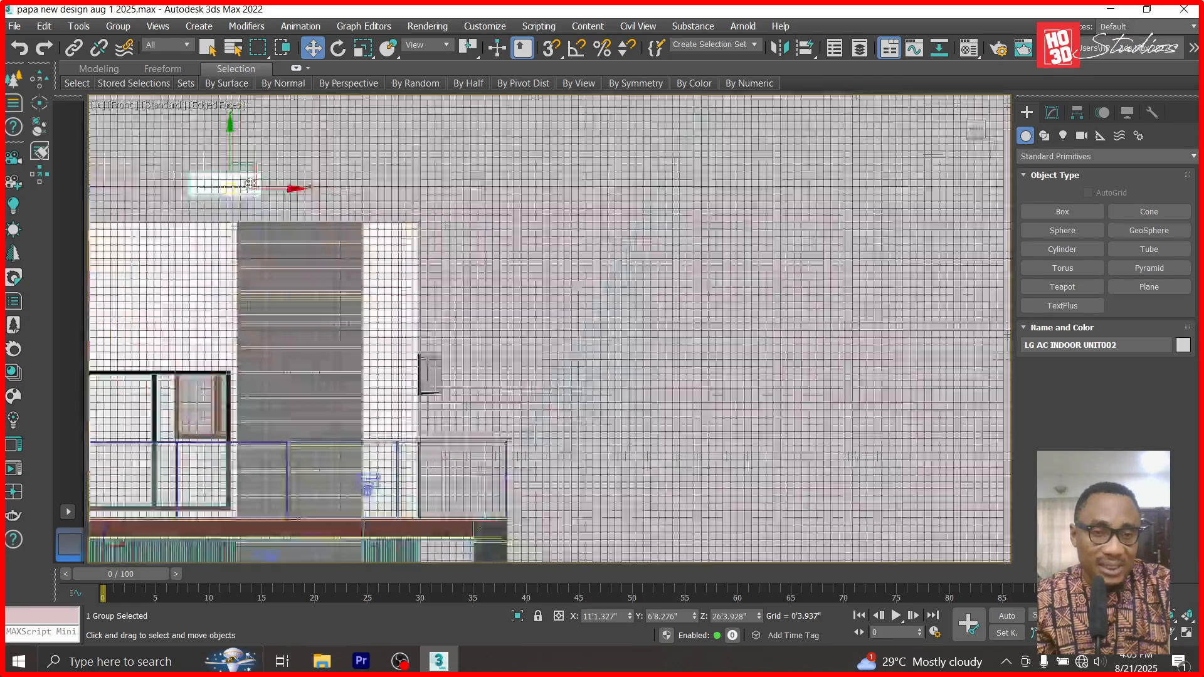
scroll(645, 254, "down", 5)
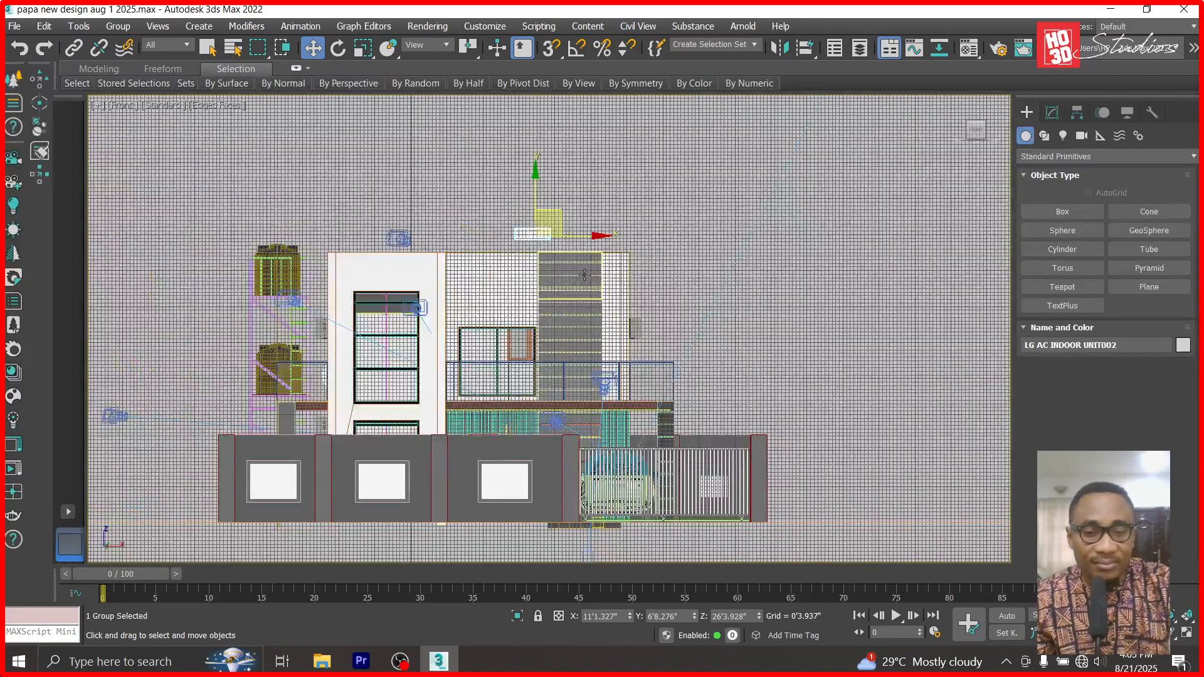
- Move the AC indoor unit in the top view to the inner side of the house's rear wall, at about Y 24'11"
key("t")
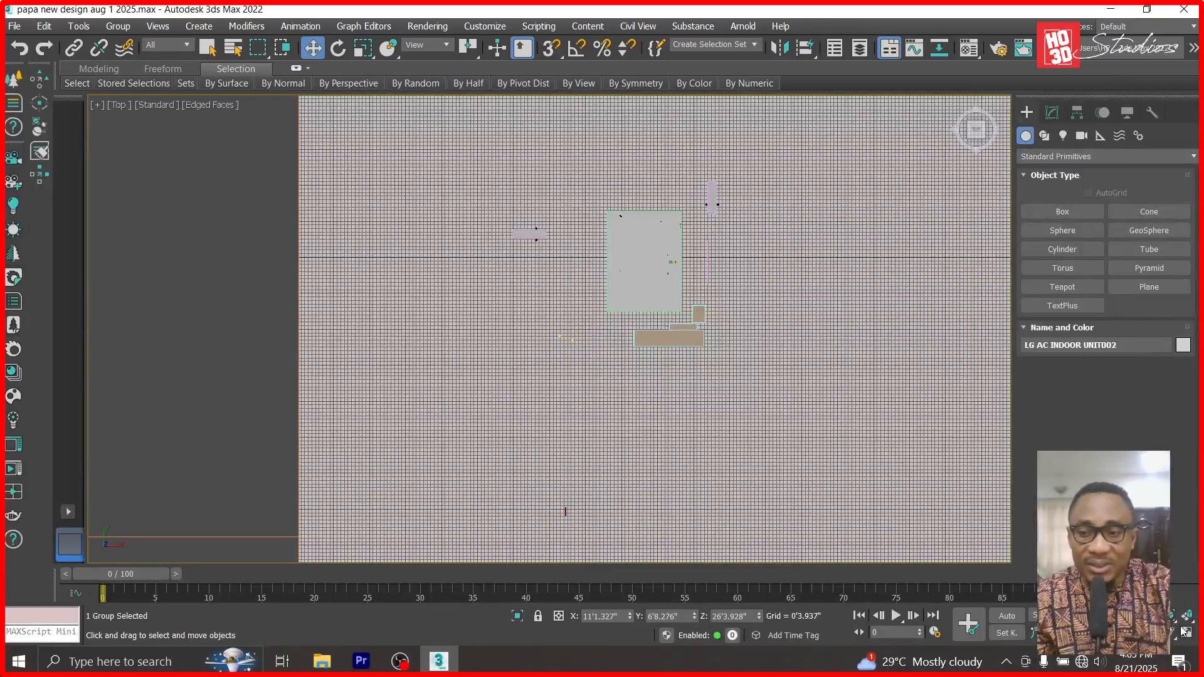
key("z")
scroll(719, 391, "down", 6)
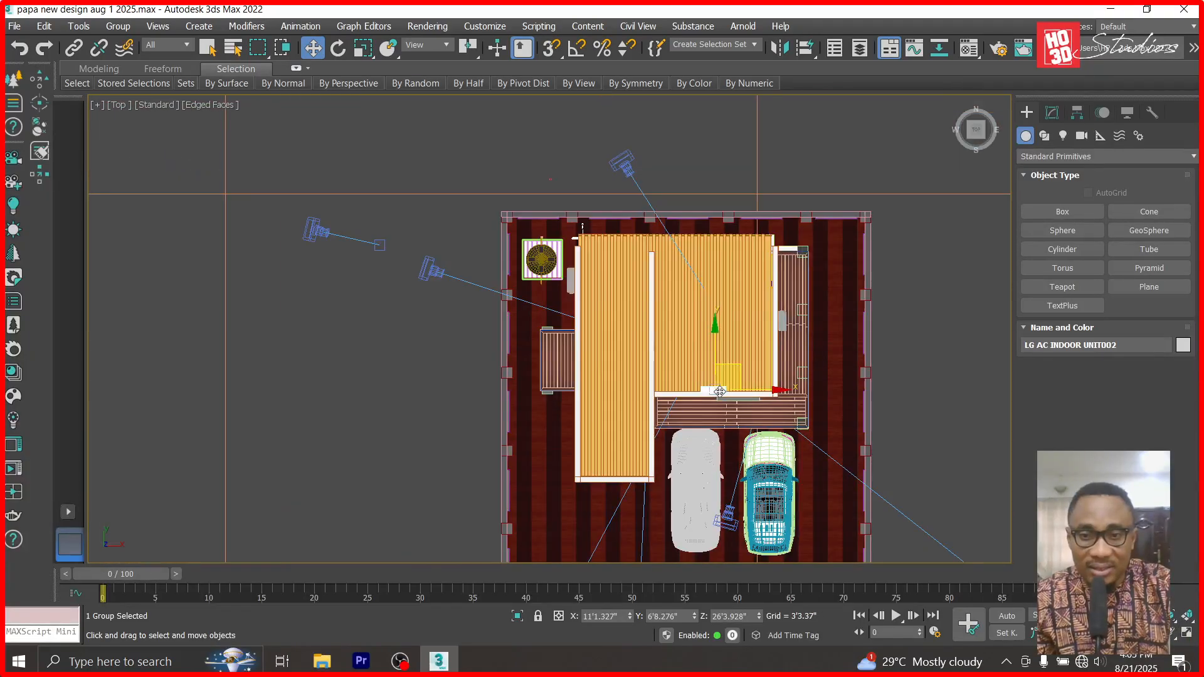
left_click_drag(719, 391, 688, 197)
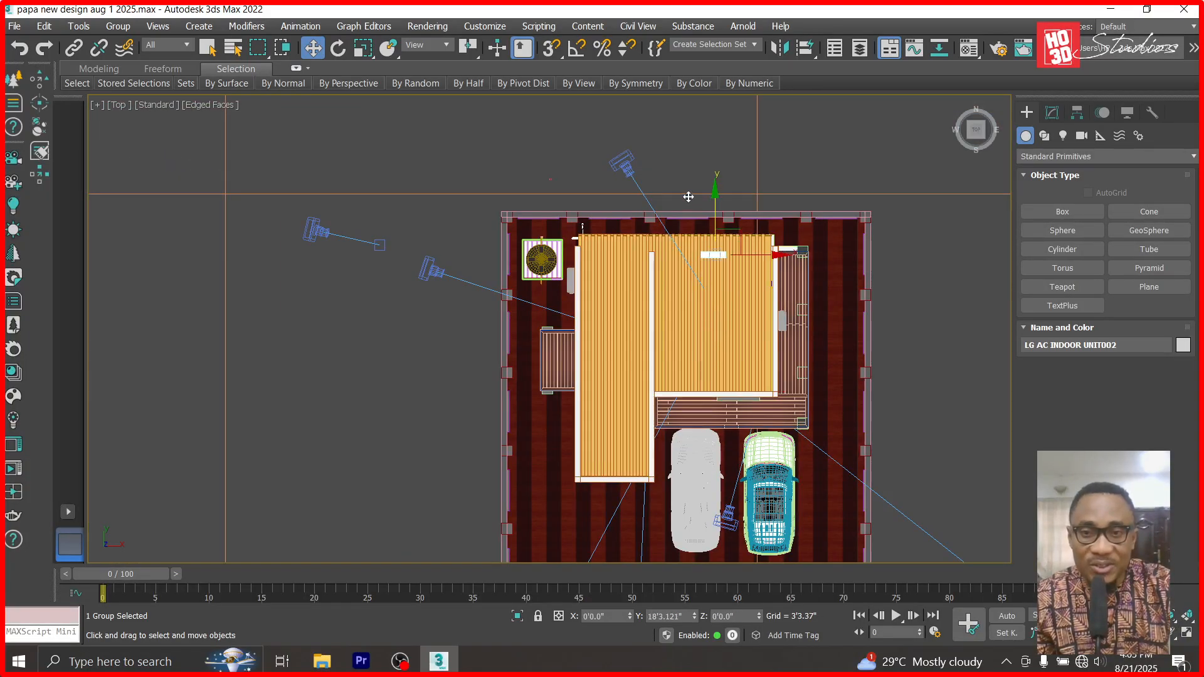
- Hide the roof and the white slab beneath it to reveal the rooms in the top view
scroll(722, 244, "up", 5)
left_click(773, 238)
right_click(773, 237)
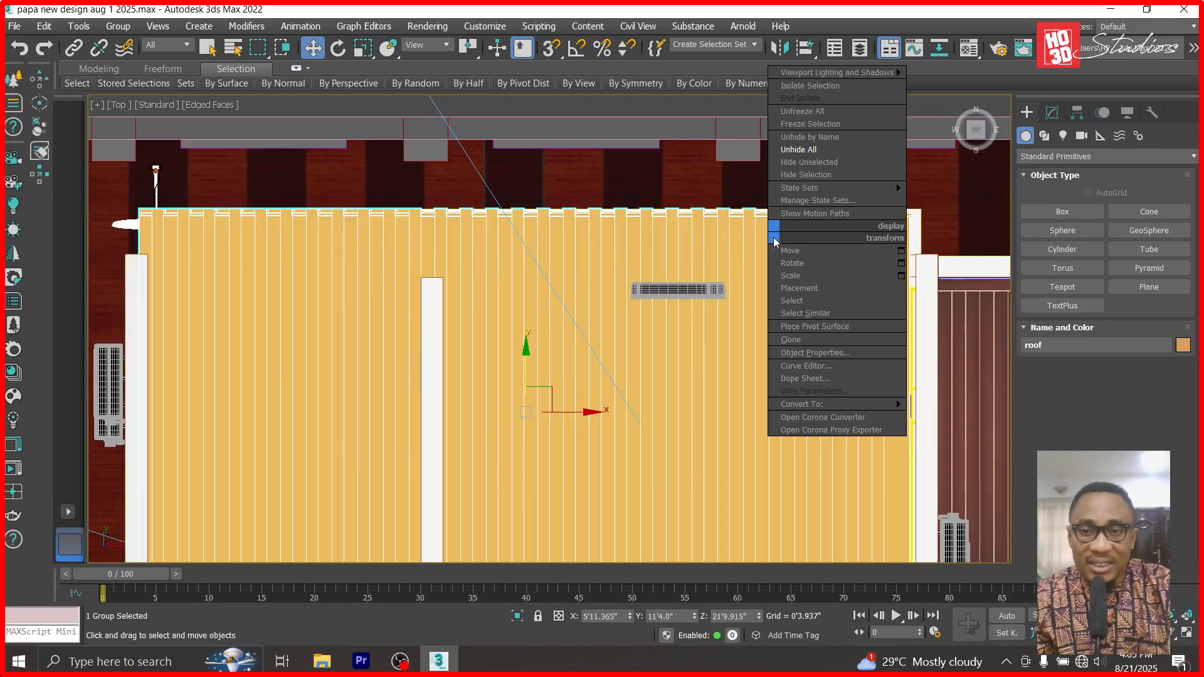
left_click(813, 175)
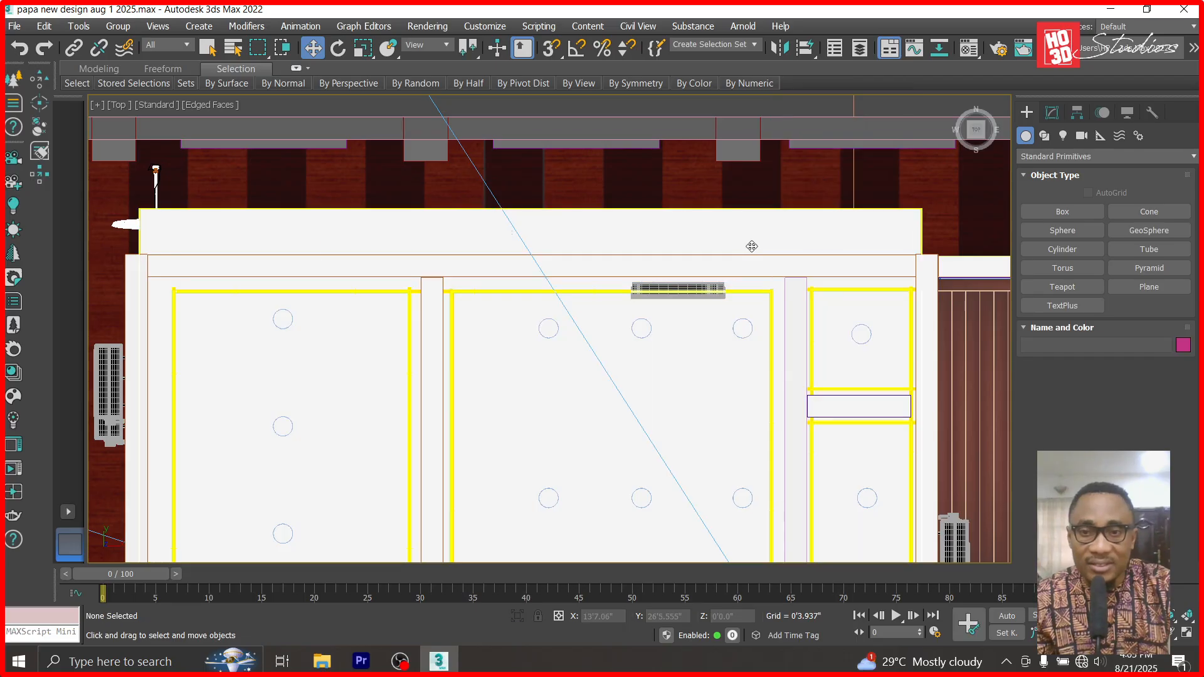
left_click(752, 247)
right_click(752, 244)
left_click(809, 179)
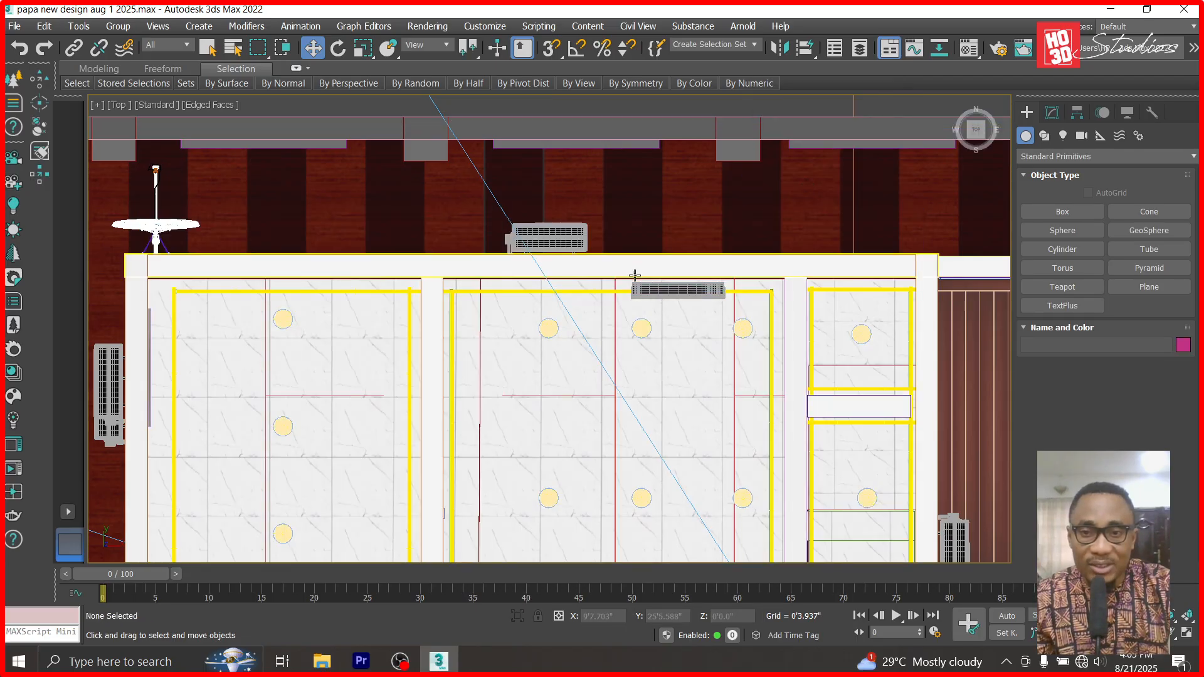
- Move the AC indoor unit against the rear wall opposite the outdoor unit, at about X 6'9", Y 25'1"
scroll(634, 275, "up", 5)
left_click(694, 286)
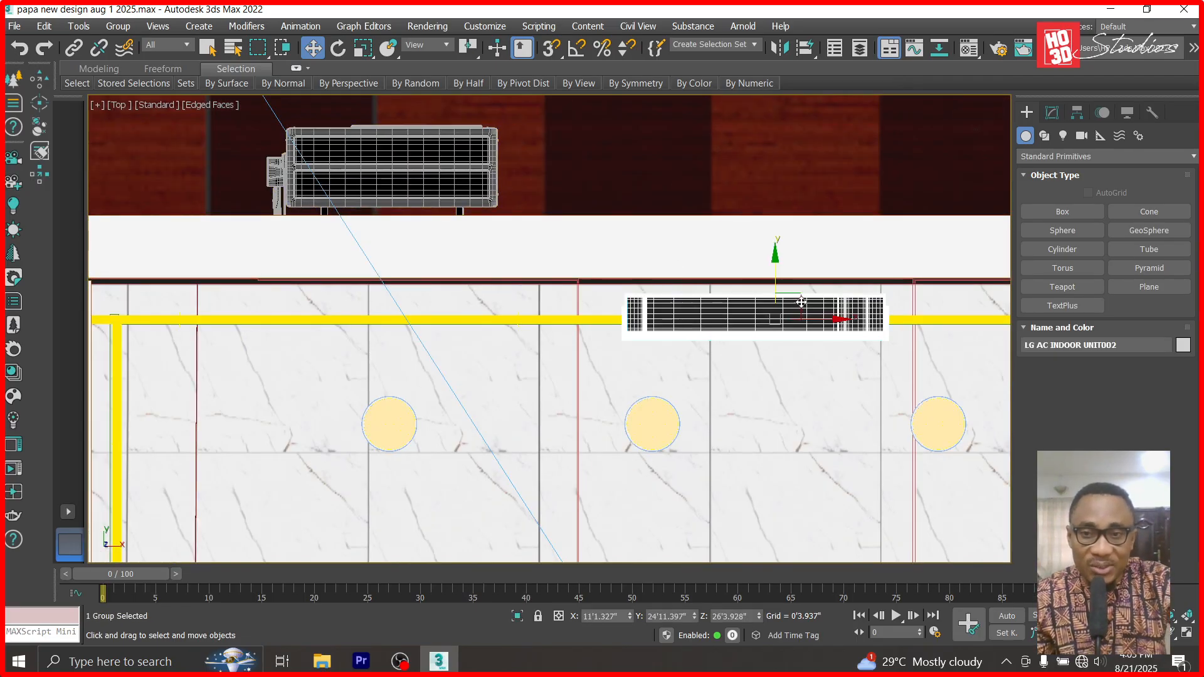
left_click_drag(801, 302, 434, 281)
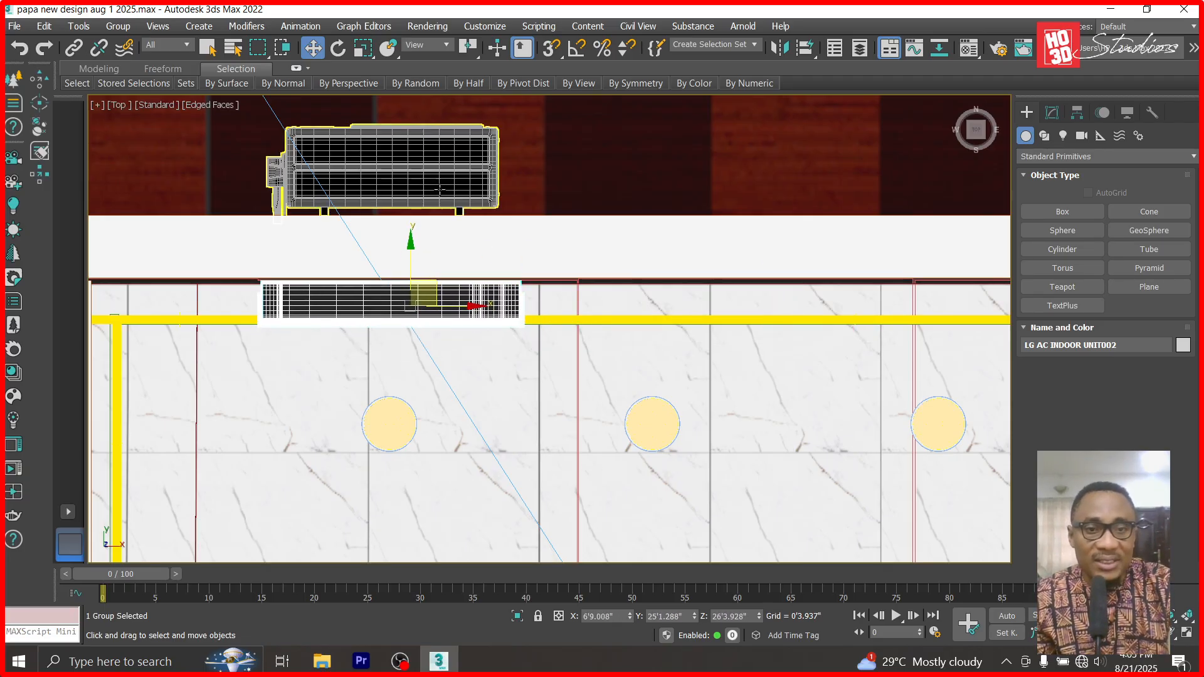
- Hide everything except the AC indoor unit, the wall and the outdoor unit, and view them through Corona Camera002
left_click(461, 238, "ctrl")
left_click(451, 186, "ctrl")
right_click(451, 185)
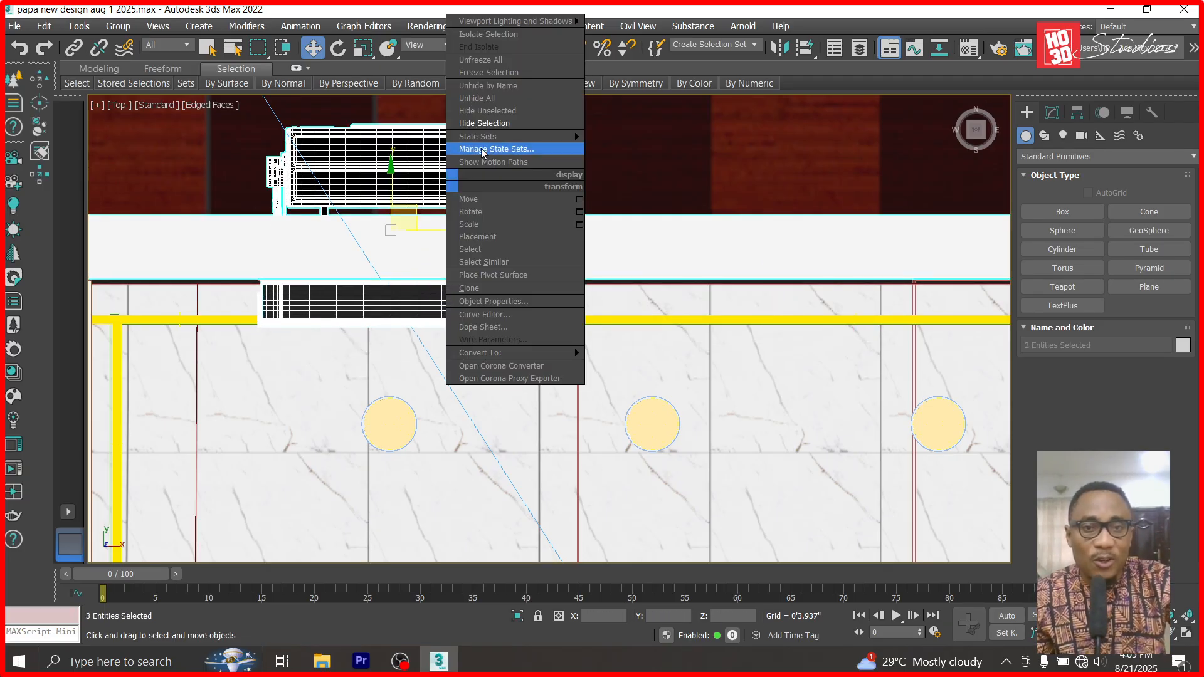
left_click(502, 123)
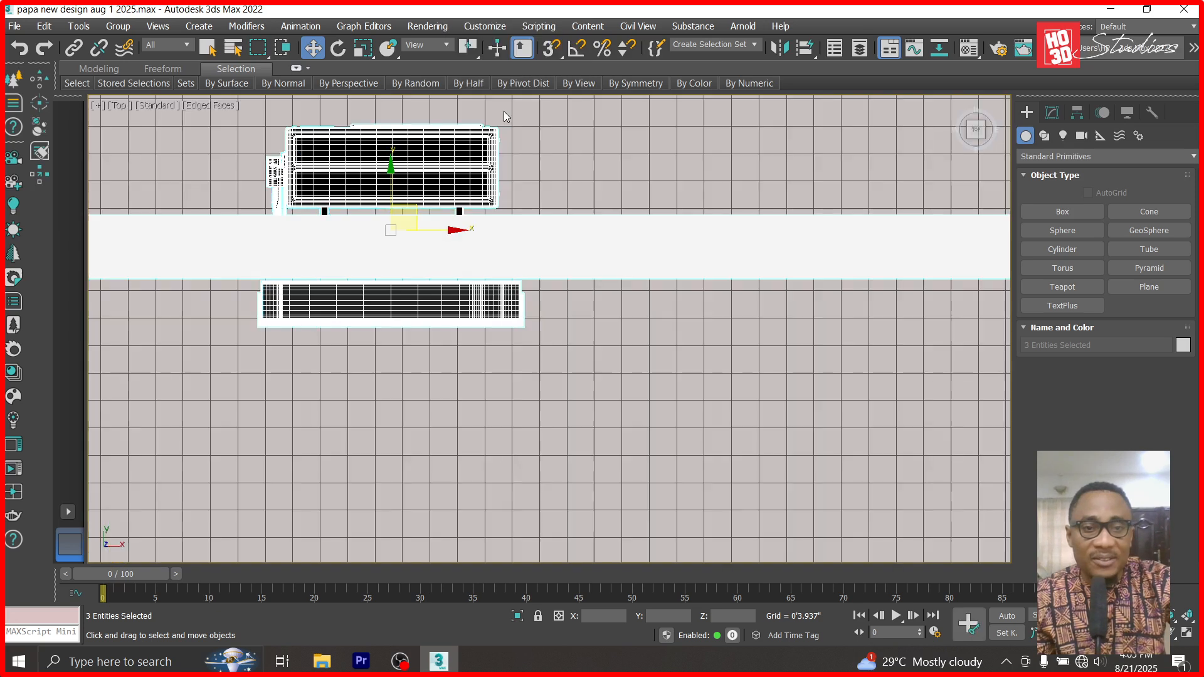
key("c")
double_click(563, 189)
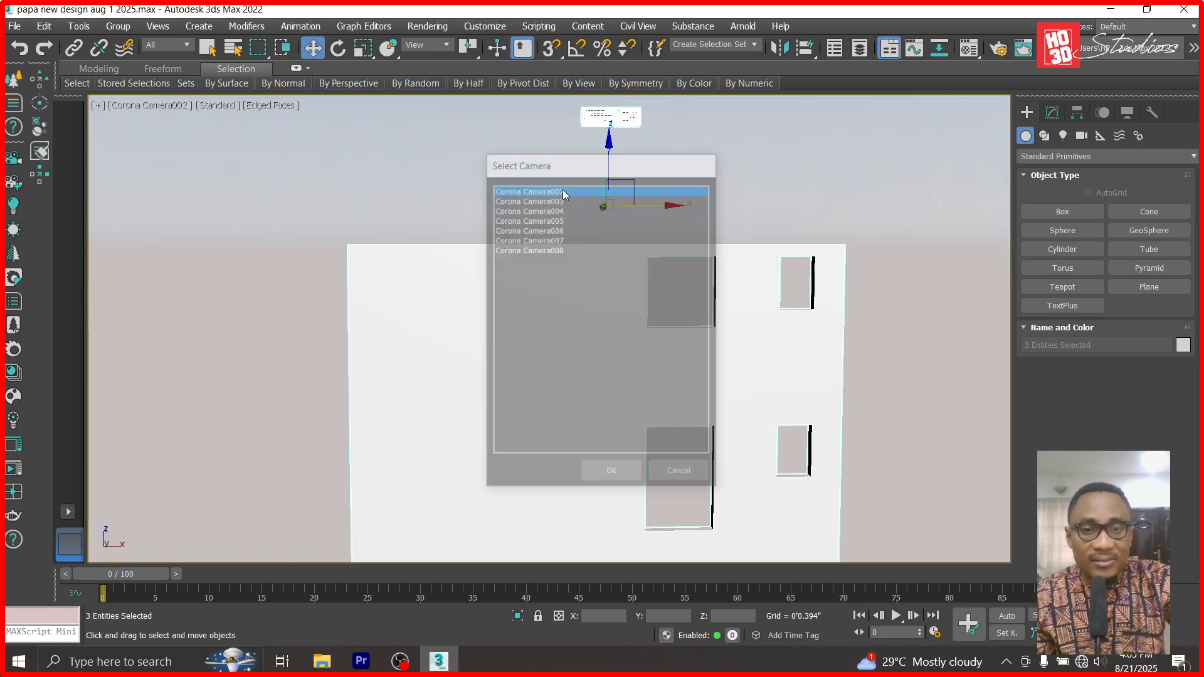
- Lower the AC indoor unit in the Right view to the upper outdoor unit's level, at about Z 18'1"
left_click(645, 148)
left_click(606, 121)
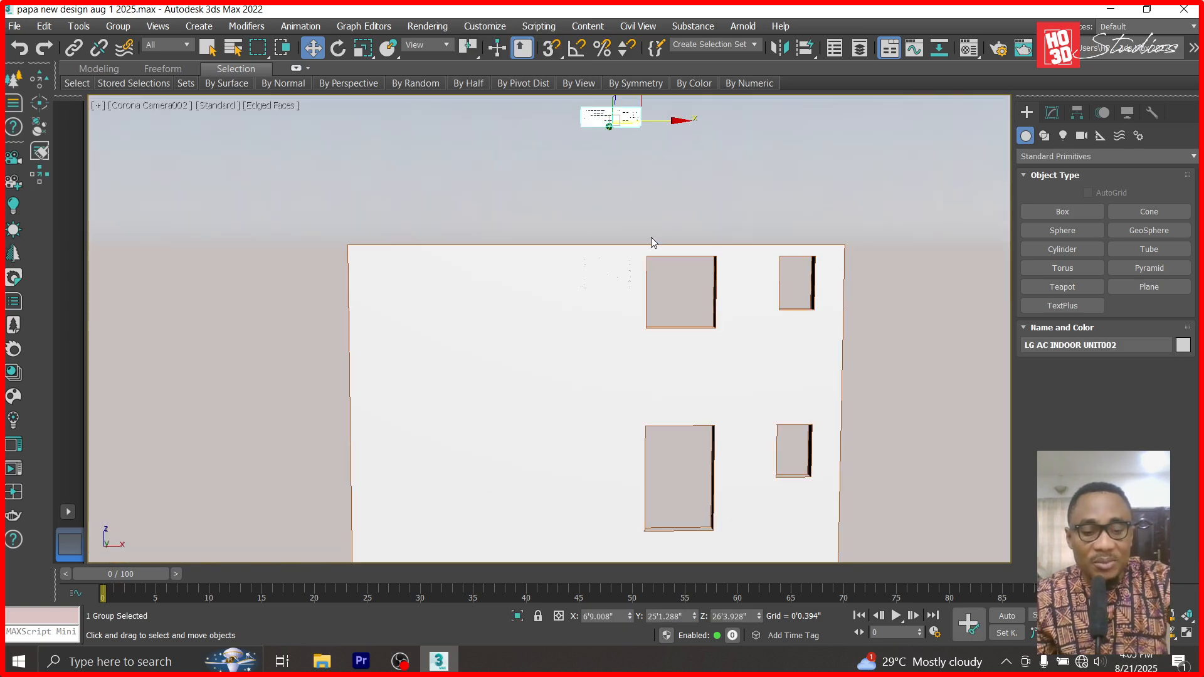
left_click(125, 107)
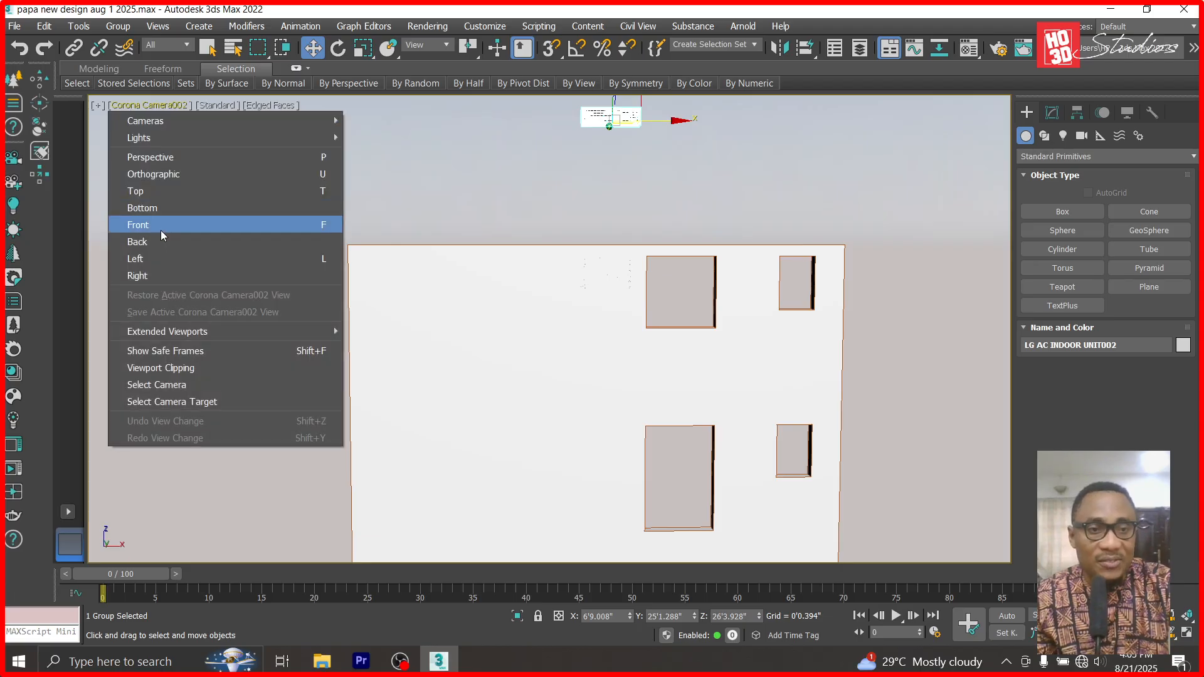
left_click(156, 276)
left_click(1178, 631)
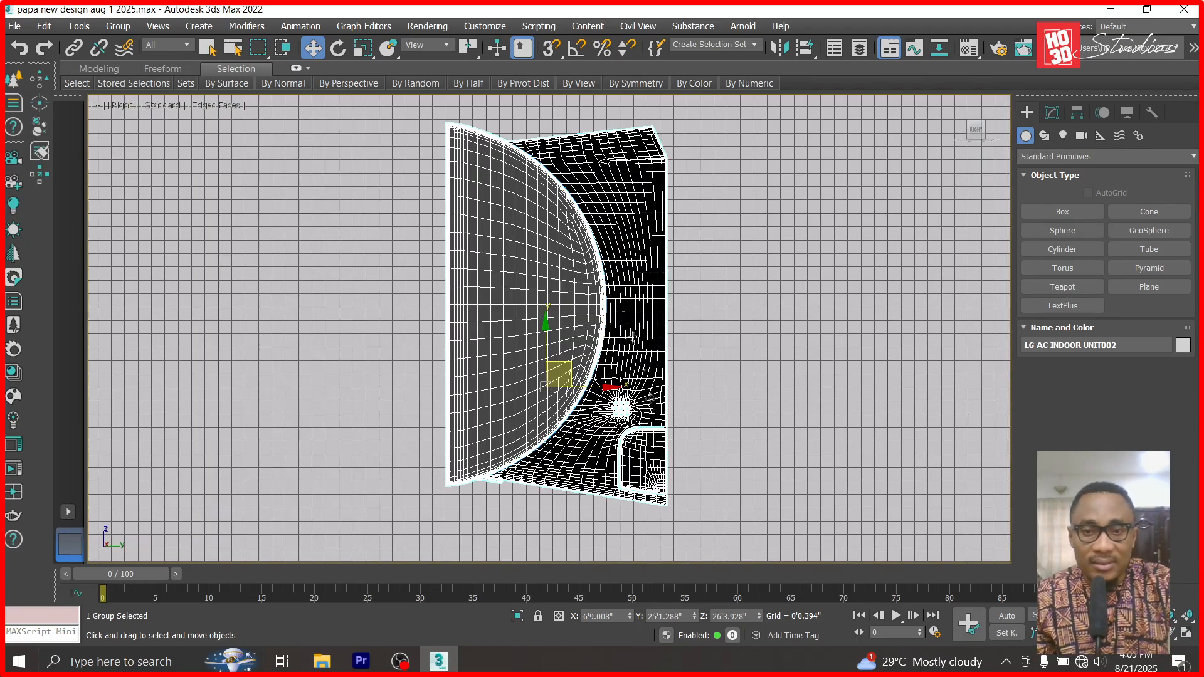
scroll(620, 302, "down", 6)
left_click(708, 280)
left_click(613, 305)
scroll(615, 304, "down", 3)
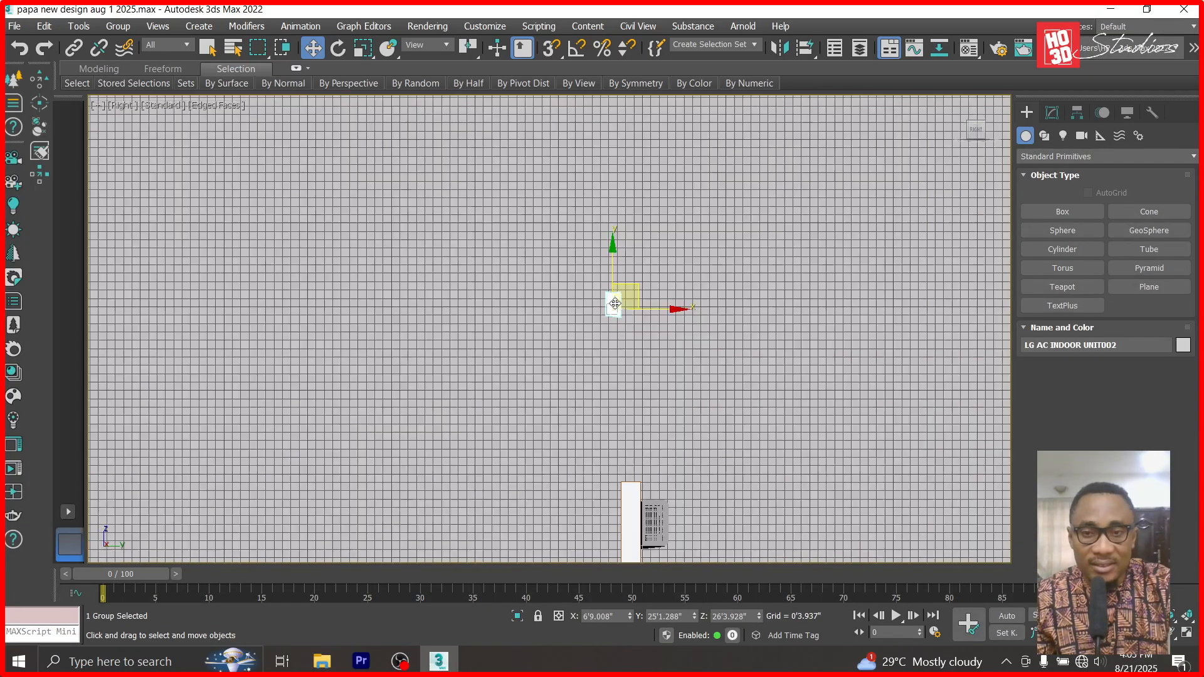
left_click_drag(615, 303, 620, 551)
- Nudge the AC indoor unit closer to the wall, to about Y 25'1.7", and view it through Corona Camera002
key("z")
scroll(611, 335, "up", 3)
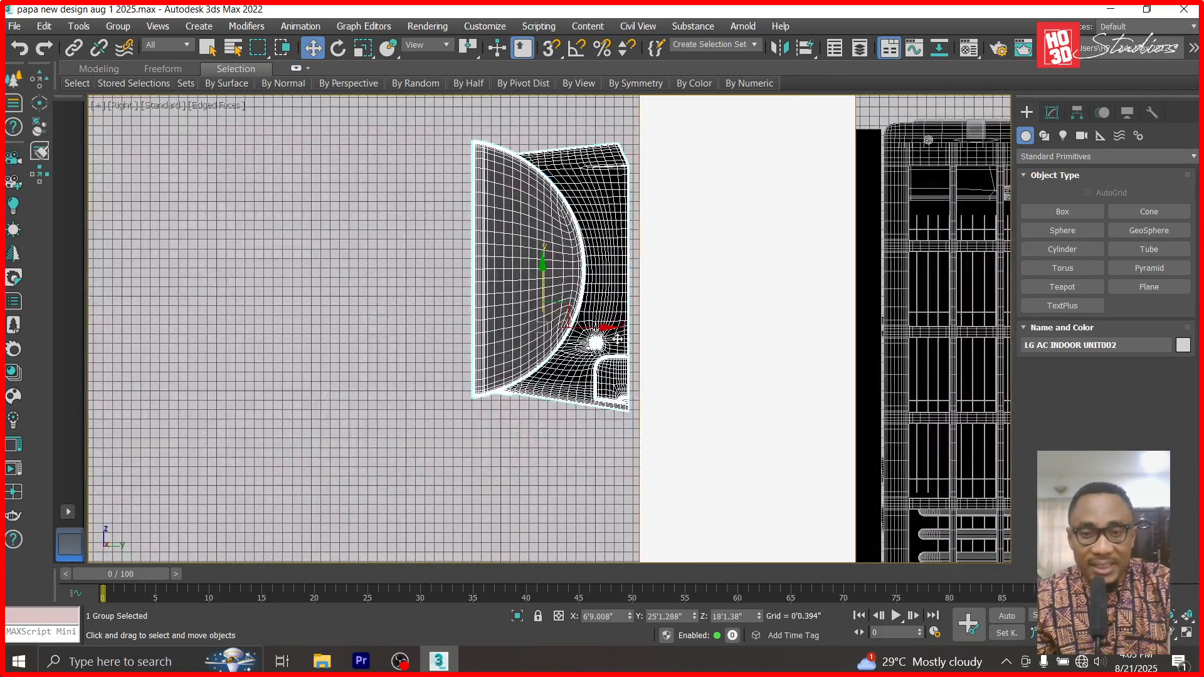
left_click_drag(607, 328, 618, 328)
key("c")
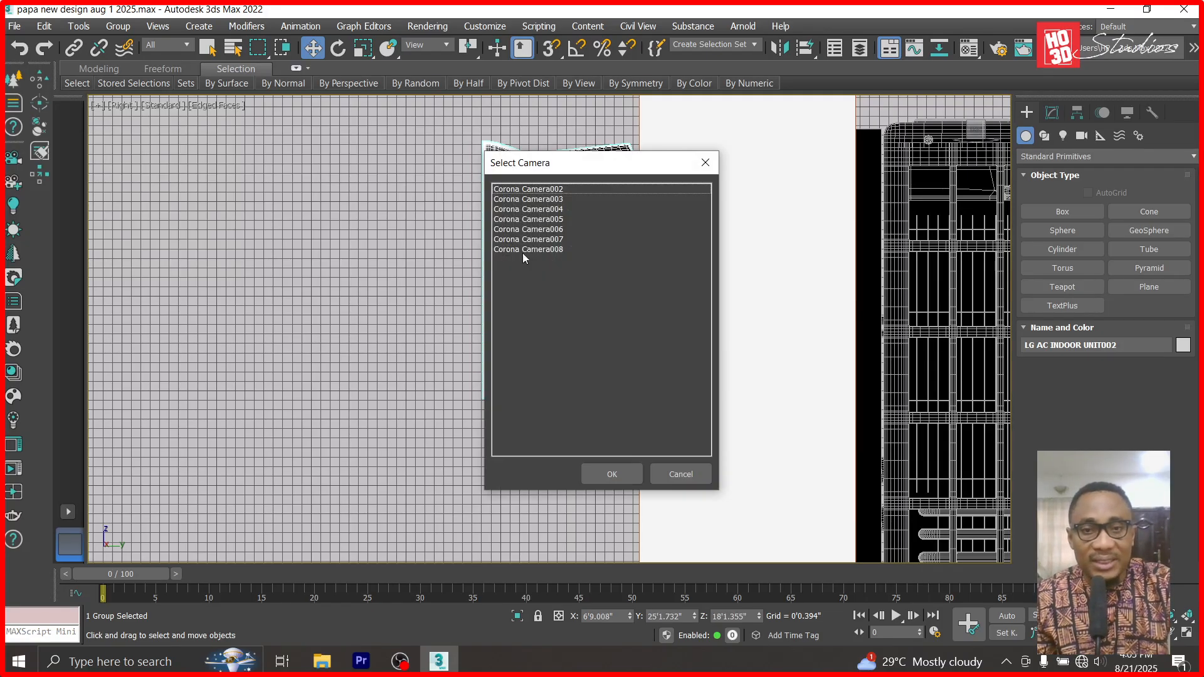
double_click(518, 189)
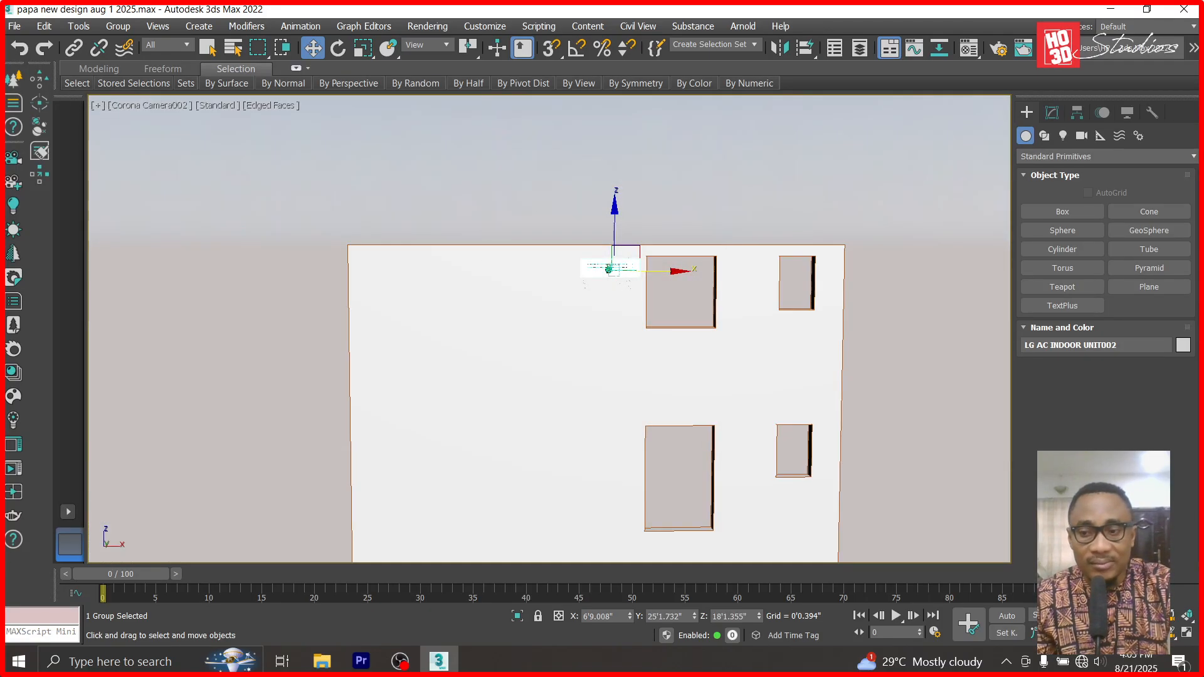
- Examine the AC indoor unit's placement on the wall up close through Corona Camera002
left_click(1140, 616)
left_click_drag(536, 250, 557, 199)
left_click(1157, 632)
left_click_drag(791, 253, 736, 430)
left_click(1141, 616)
left_click_drag(815, 328, 828, 287)
left_click(1156, 632)
left_click_drag(922, 368, 715, 544)
left_click_drag(824, 342, 713, 370)
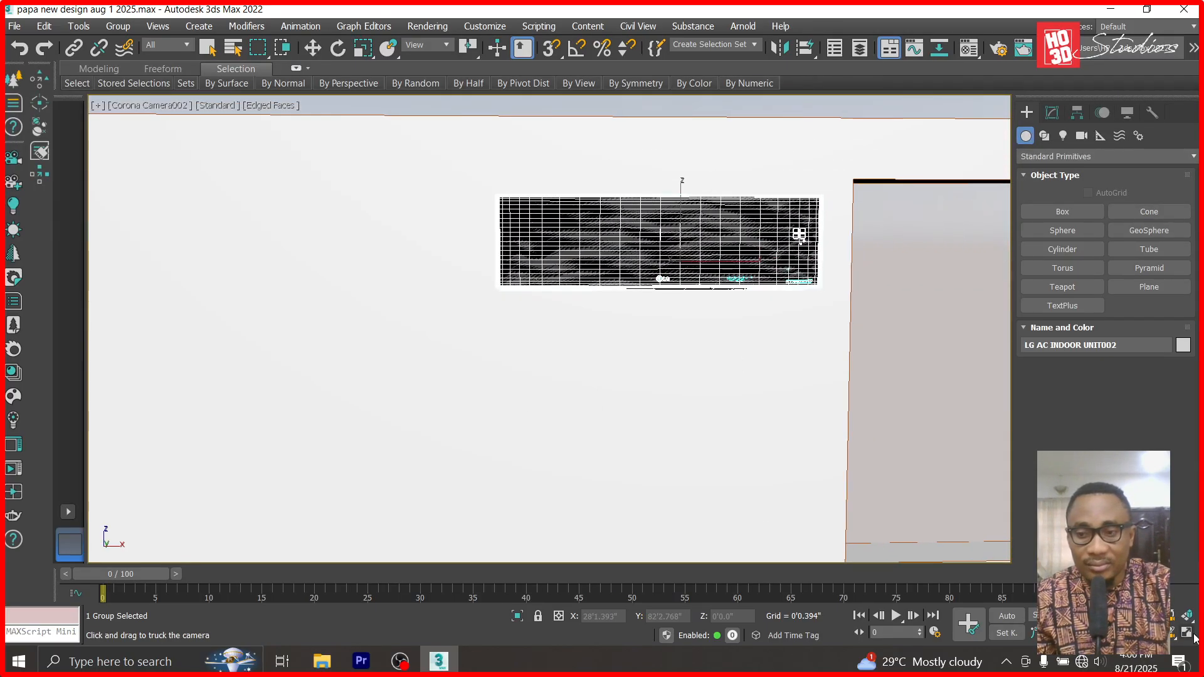
left_click(1141, 617)
left_click_drag(685, 291, 696, 234)
key("ctrl+r")
mouse_move(690, 374)
left_mouse_down()
mouse_move(718, 374)
mouse_move(687, 378)
left_mouse_up()
- Create a CoronaCam in the top view aimed at the AC units and look through it
key("t")
scroll(688, 380, "down", 3)
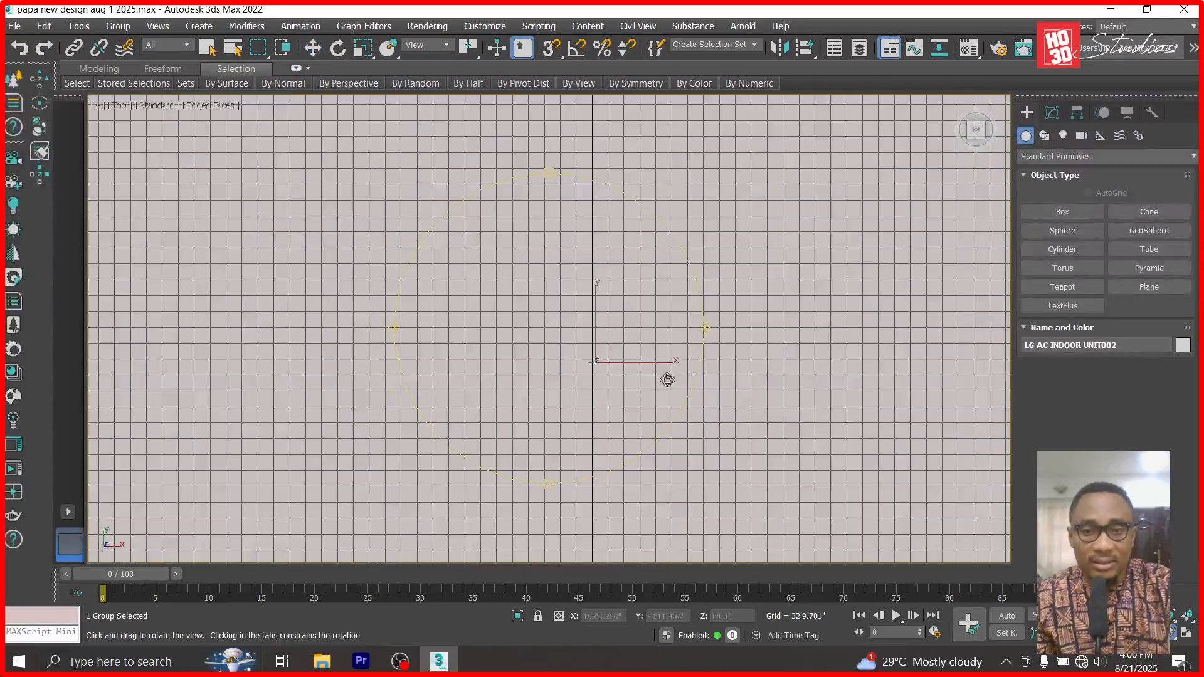
scroll(514, 335, "up", 4)
scroll(930, 453, "up", 3)
scroll(684, 431, "up", 6)
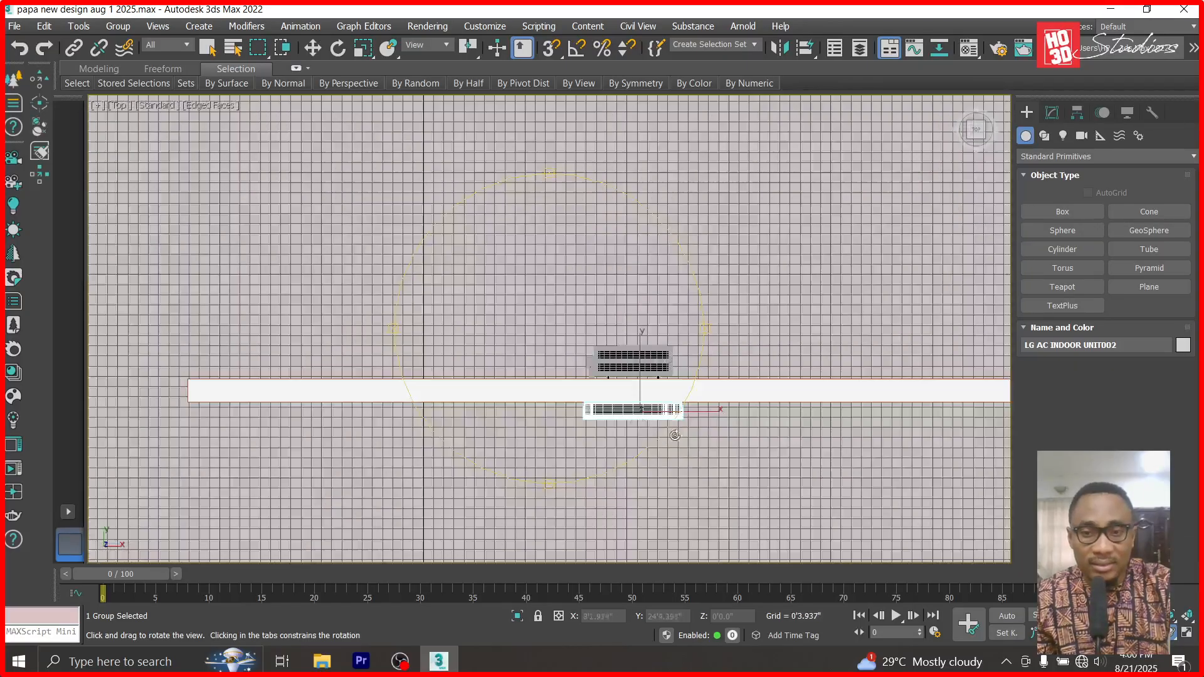
left_click(1083, 136)
left_click(1170, 230)
left_click_drag(769, 238, 671, 360)
key("v")
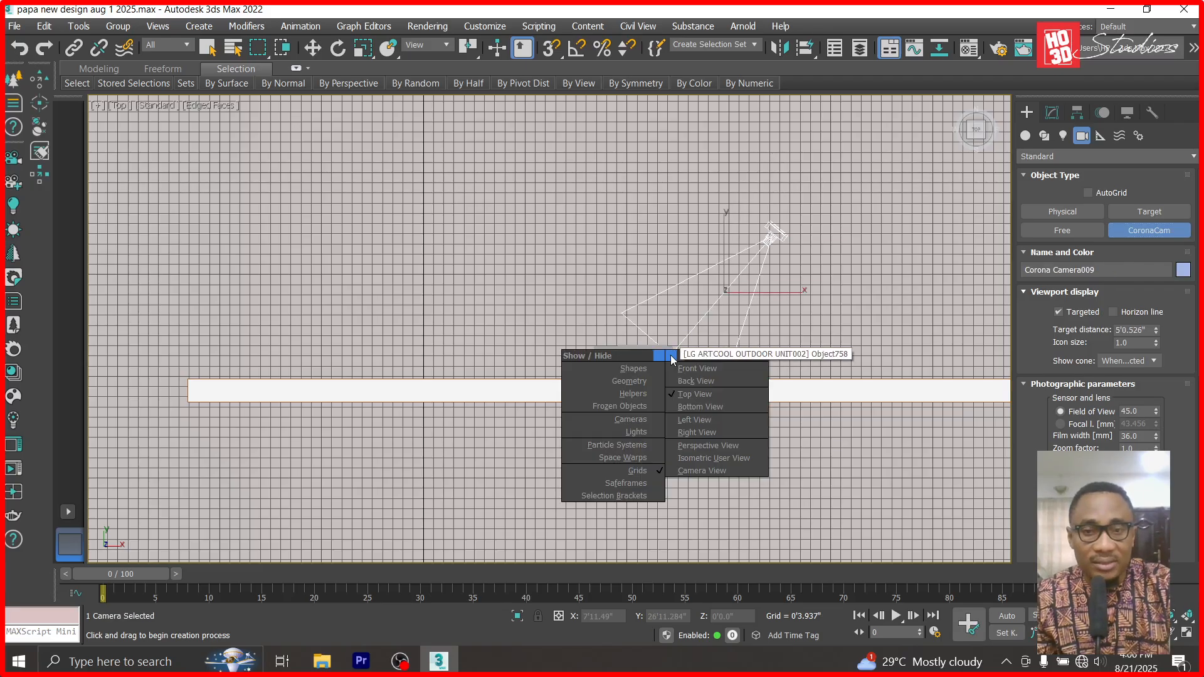
key("c")
- Examine the AC indoor unit's front, side and position relative to the wall through the new Corona camera
left_click_drag(699, 276, 637, 244)
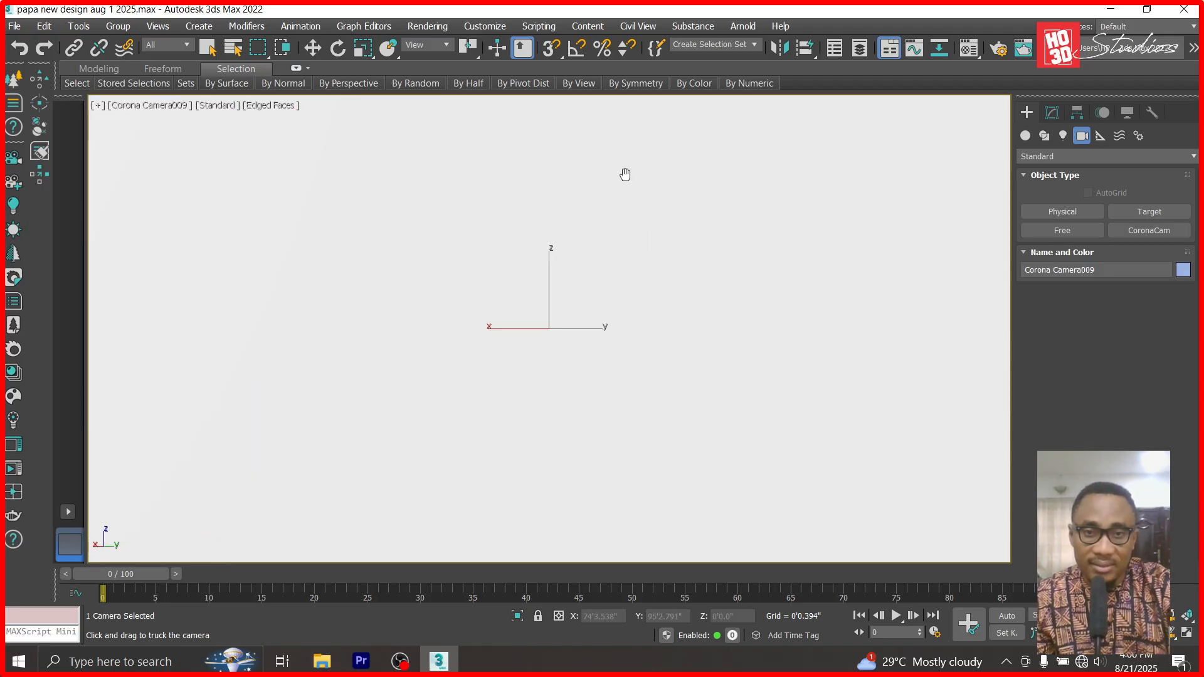
left_click_drag(627, 148, 665, 452)
left_click(1172, 632)
left_click_drag(461, 373, 945, 394)
left_click(1156, 632)
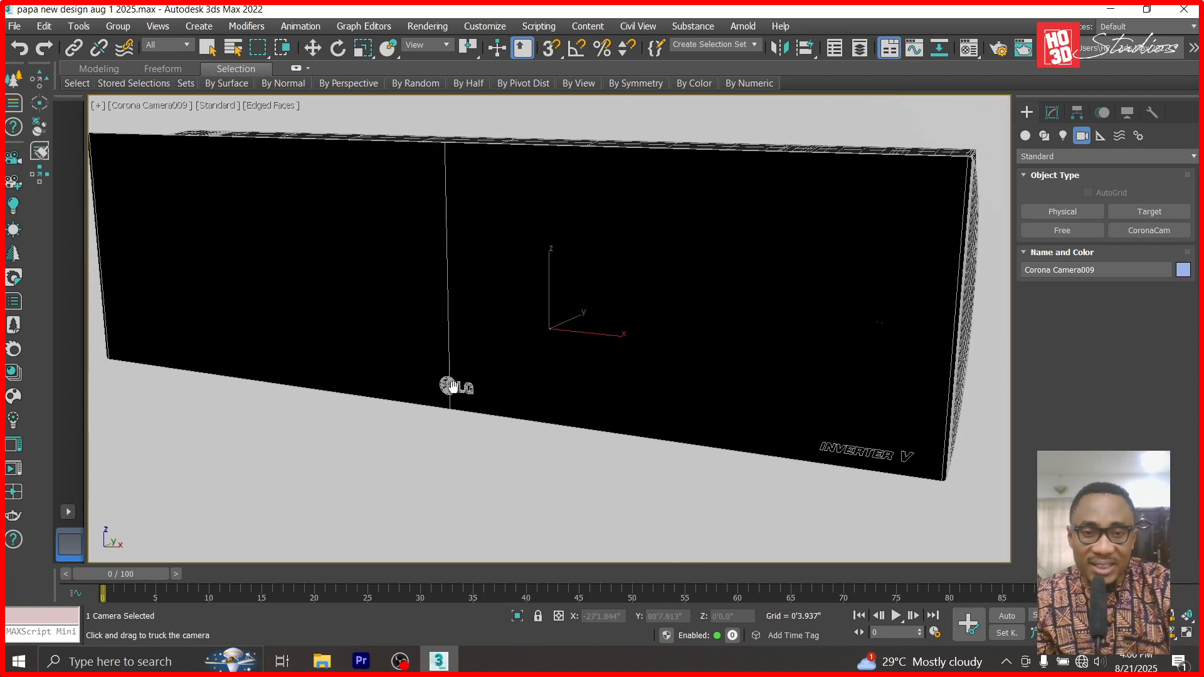
left_click(312, 48)
left_click(586, 313)
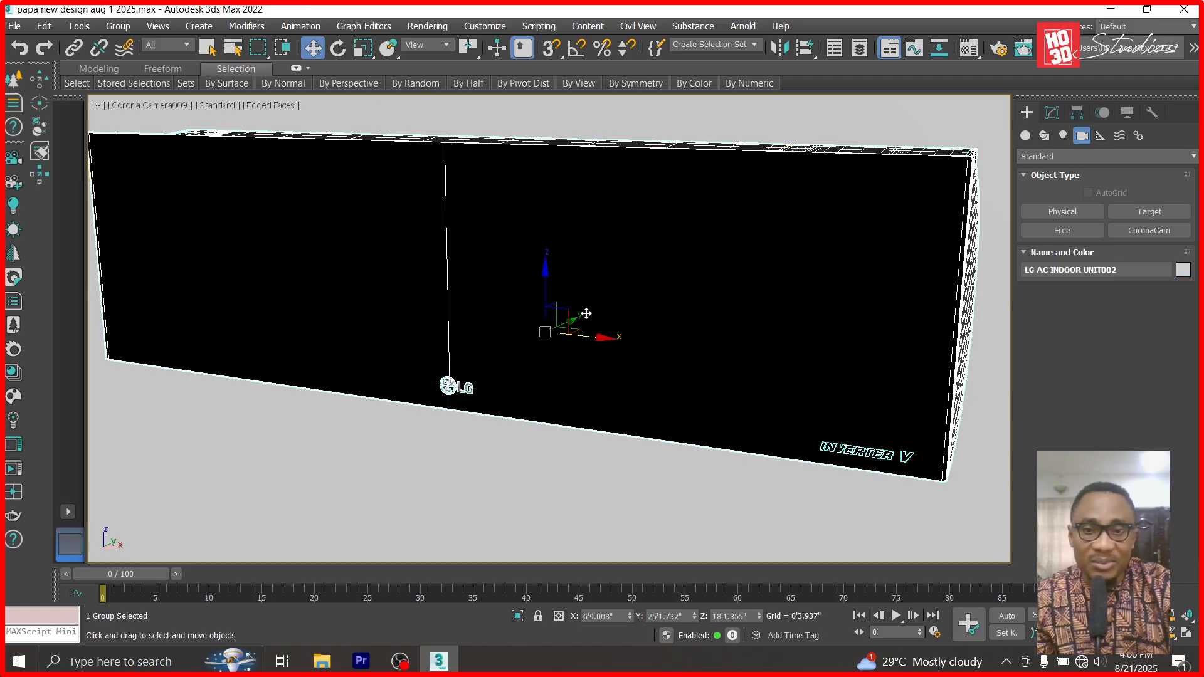
left_click(1172, 634)
left_click_drag(480, 427, 253, 403)
key("w")
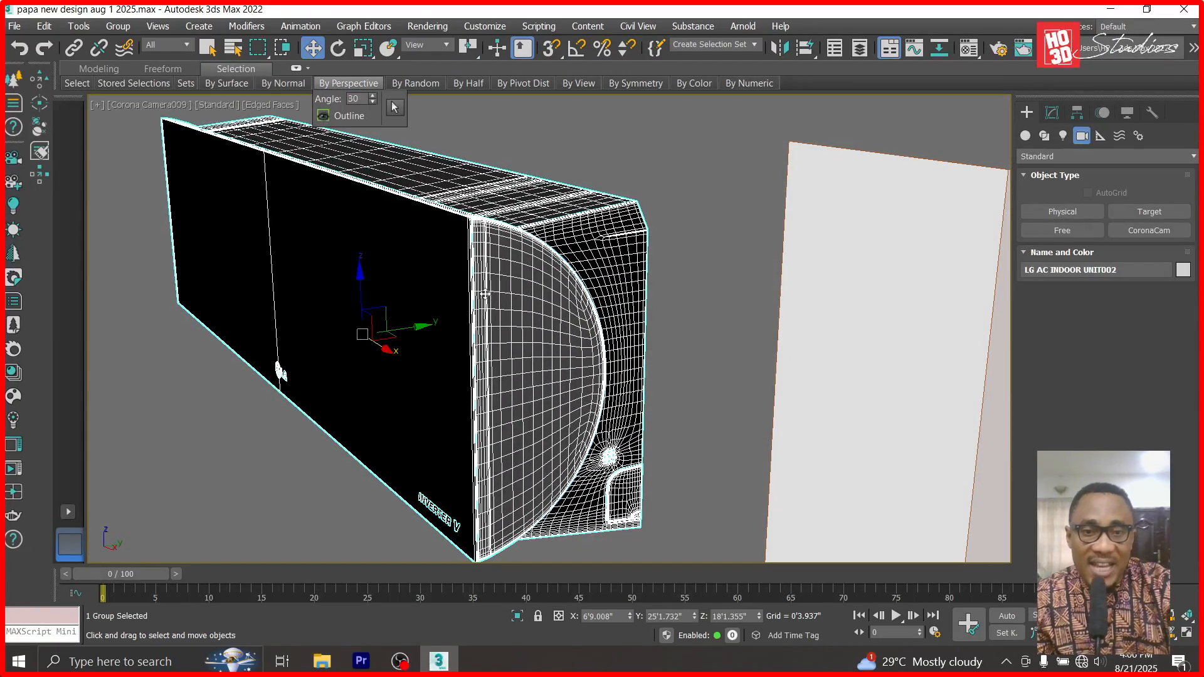
- Return to the top view around the AC indoor unit and unhide all objects in the house scene
key("t")
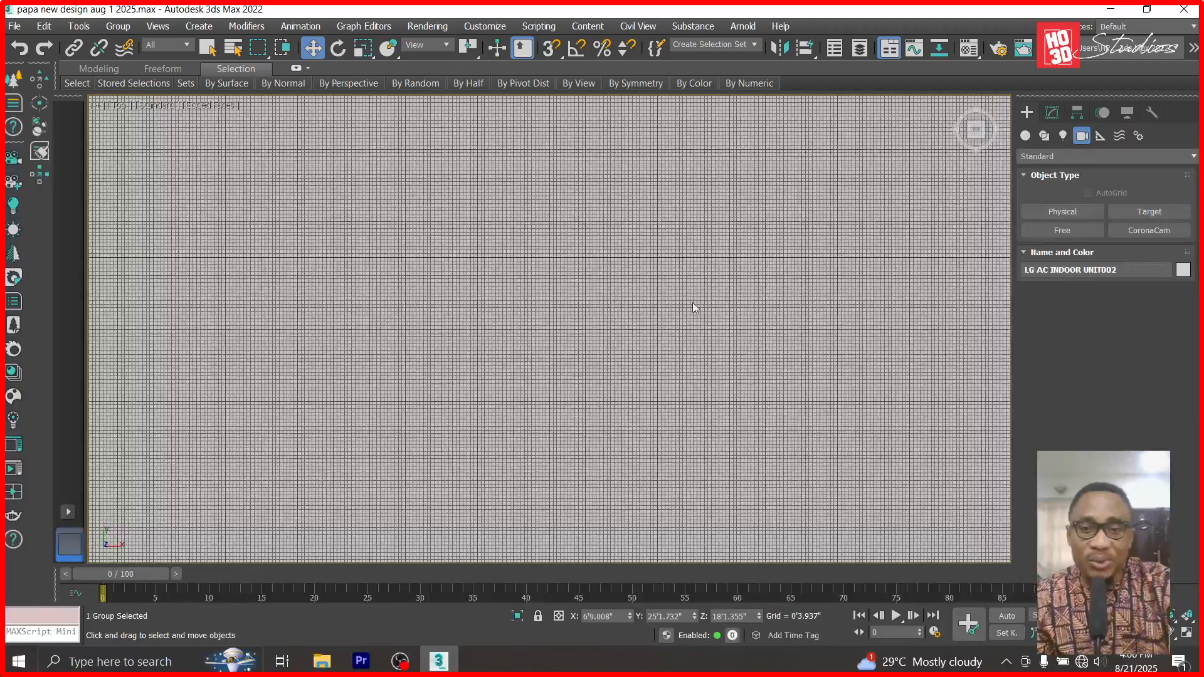
key("z")
scroll(509, 278, "up", 6)
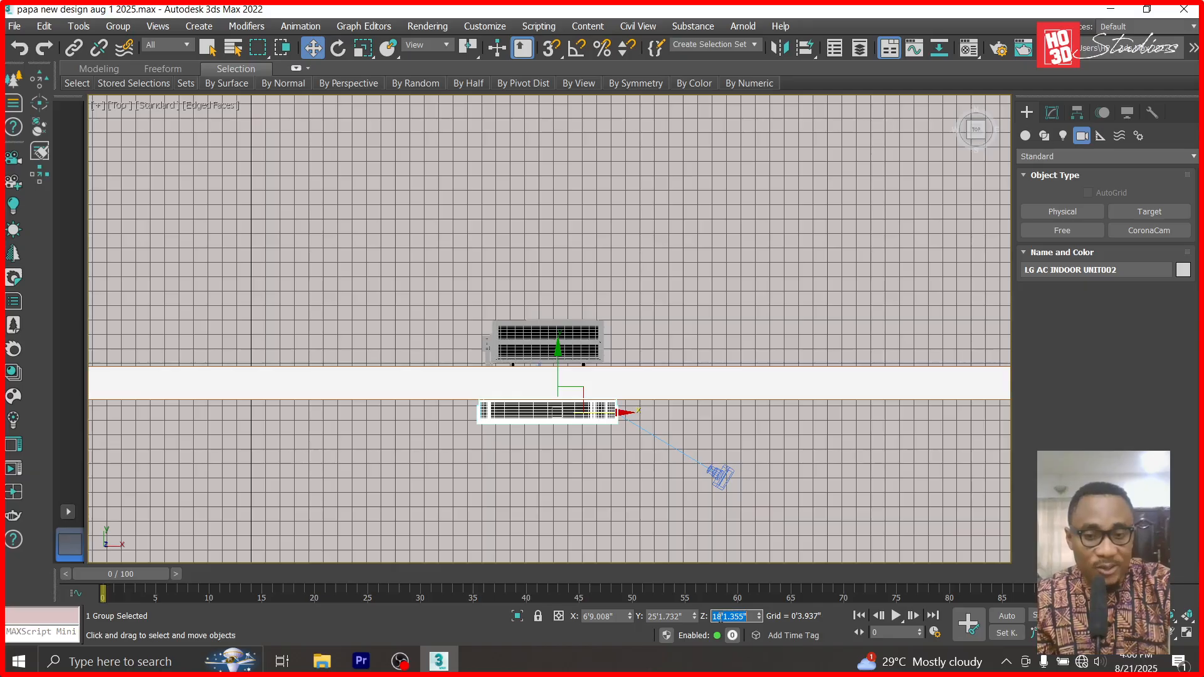
right_click(698, 300)
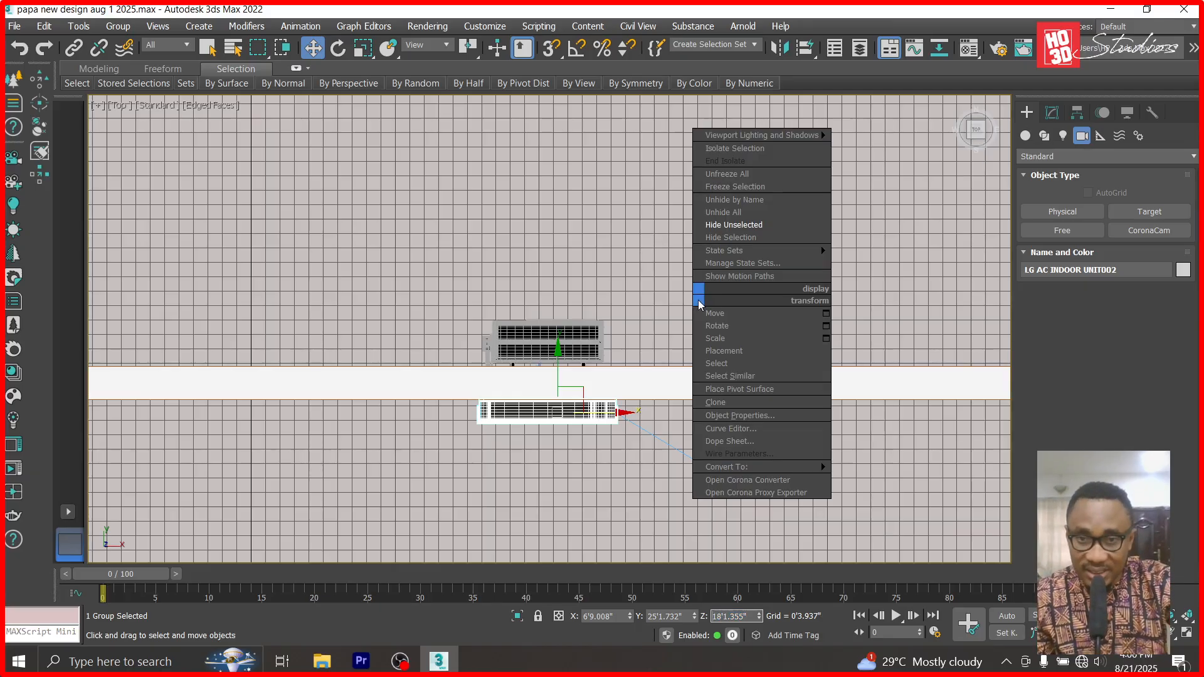
left_click(748, 213)
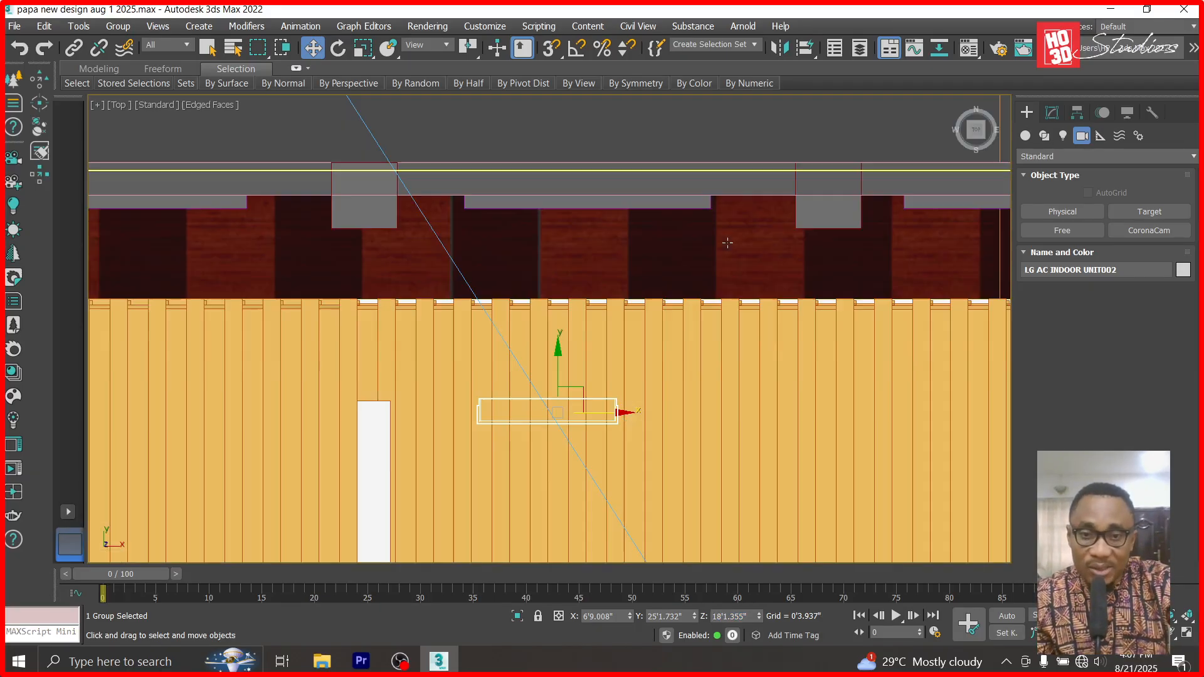
scroll(670, 321, "down", 5)
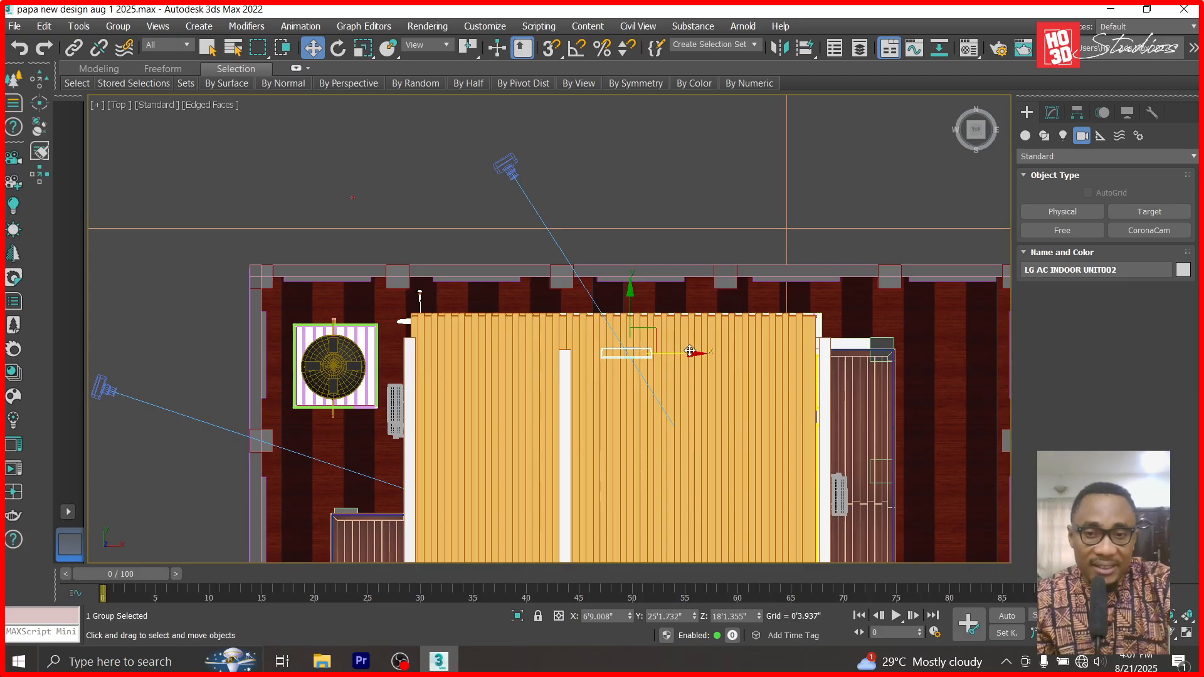
- Hide the roof and the ceiling to expose the rooms in the top view
left_click_drag(690, 353, 491, 354, "ctrl")
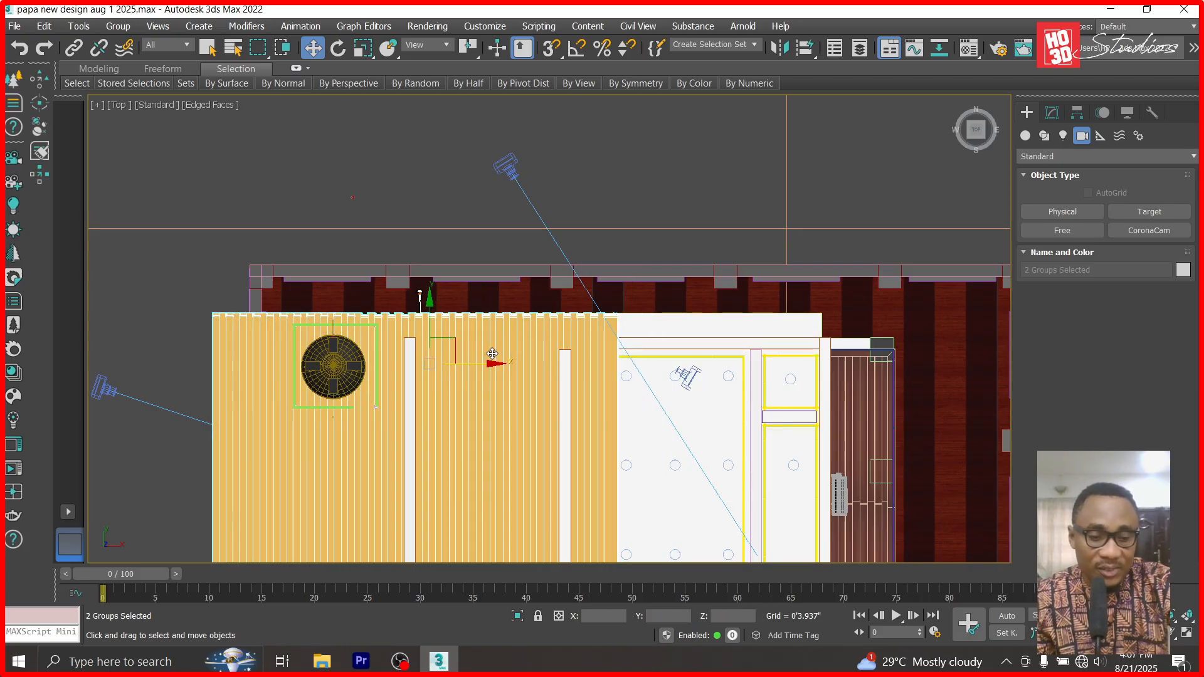
key("ctrl+z")
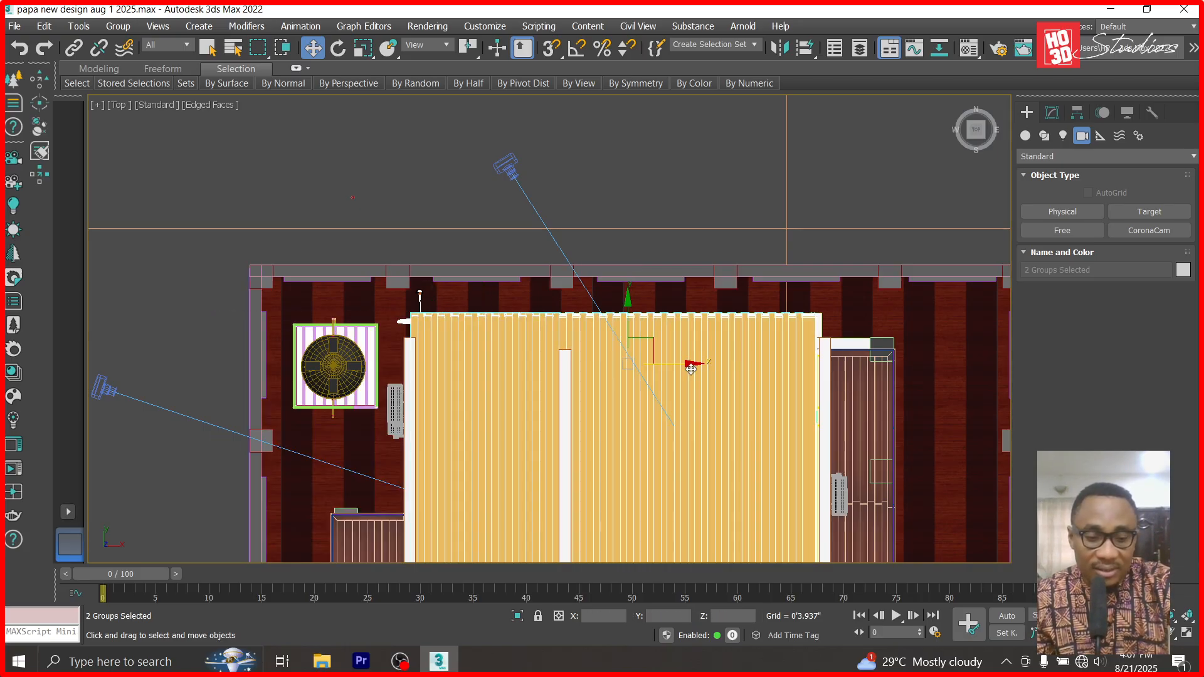
left_click(670, 345)
right_click(670, 345)
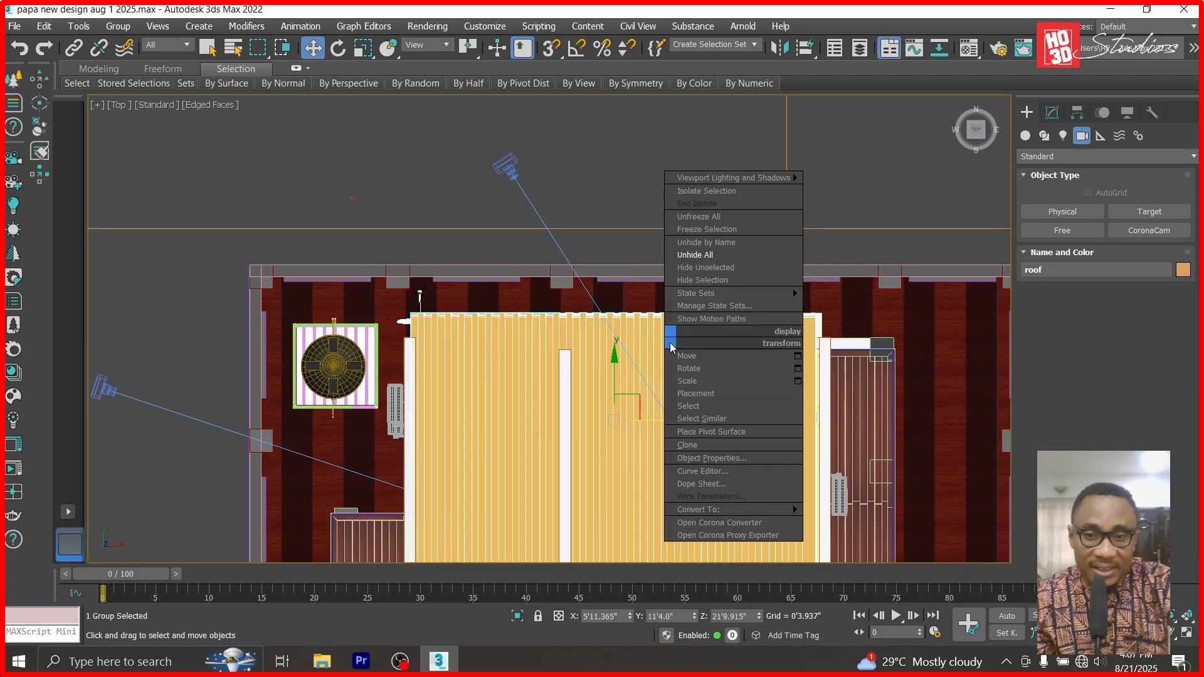
left_click(705, 280)
left_click(683, 323)
right_click(683, 323)
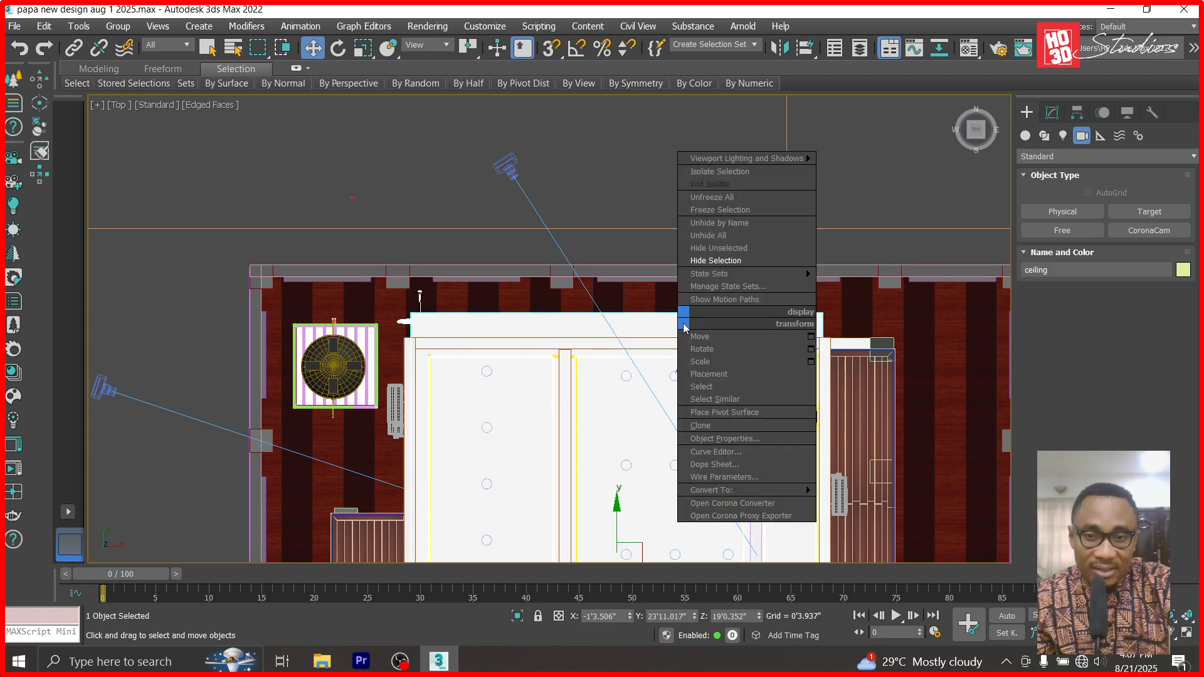
left_click(709, 261)
- Clone the AC indoor unit as one copy beside the house's side wall, at about X -5'8", Y 21'8"
left_click(584, 370)
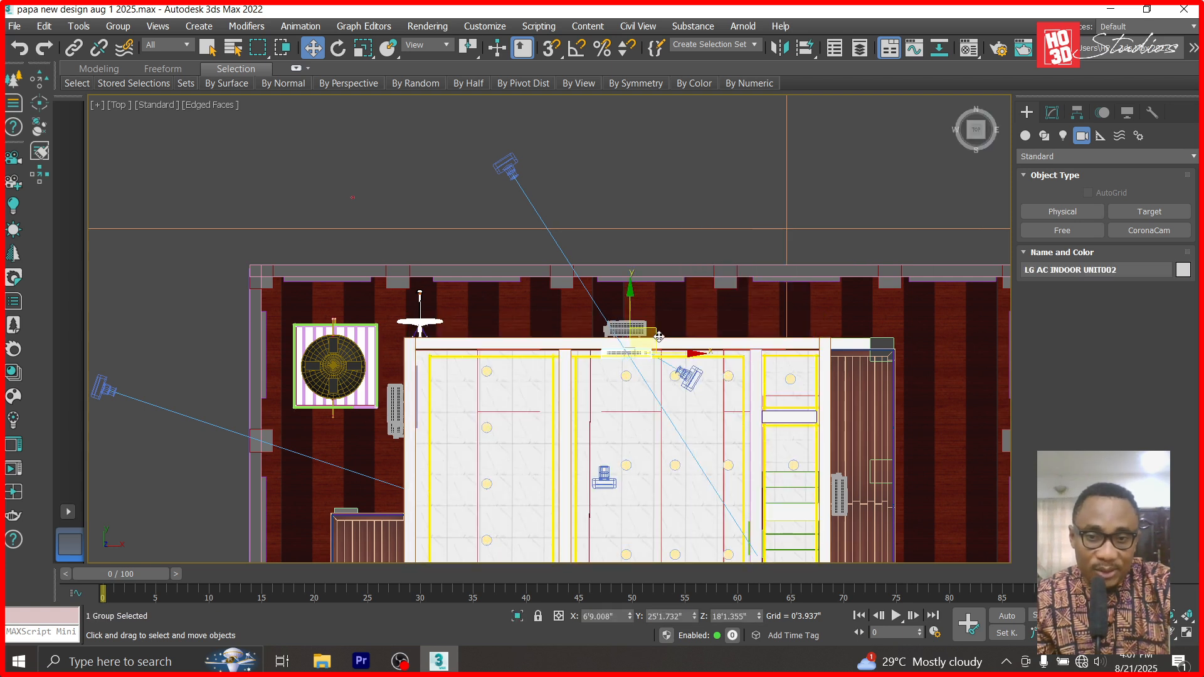
left_click_drag(583, 370, 428, 406, "shift")
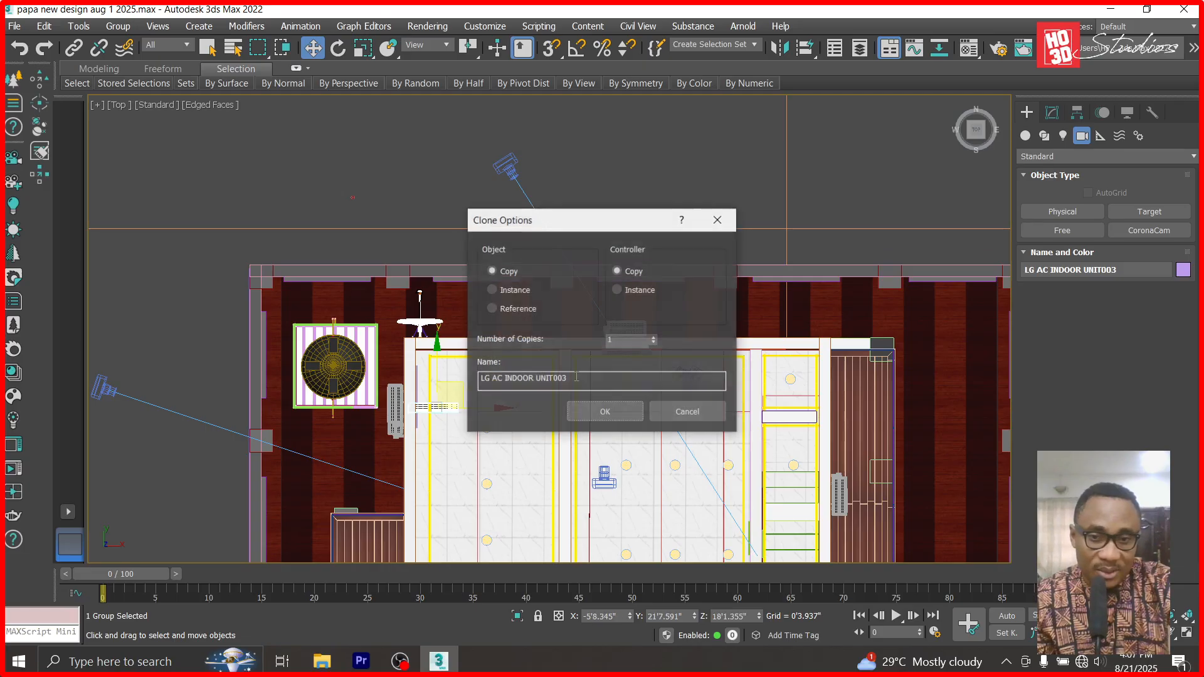
left_click(605, 412)
- Set the copied AC indoor unit's Z rotation to 90 degrees so it runs parallel to the side wall
scroll(357, 442, "up", 5)
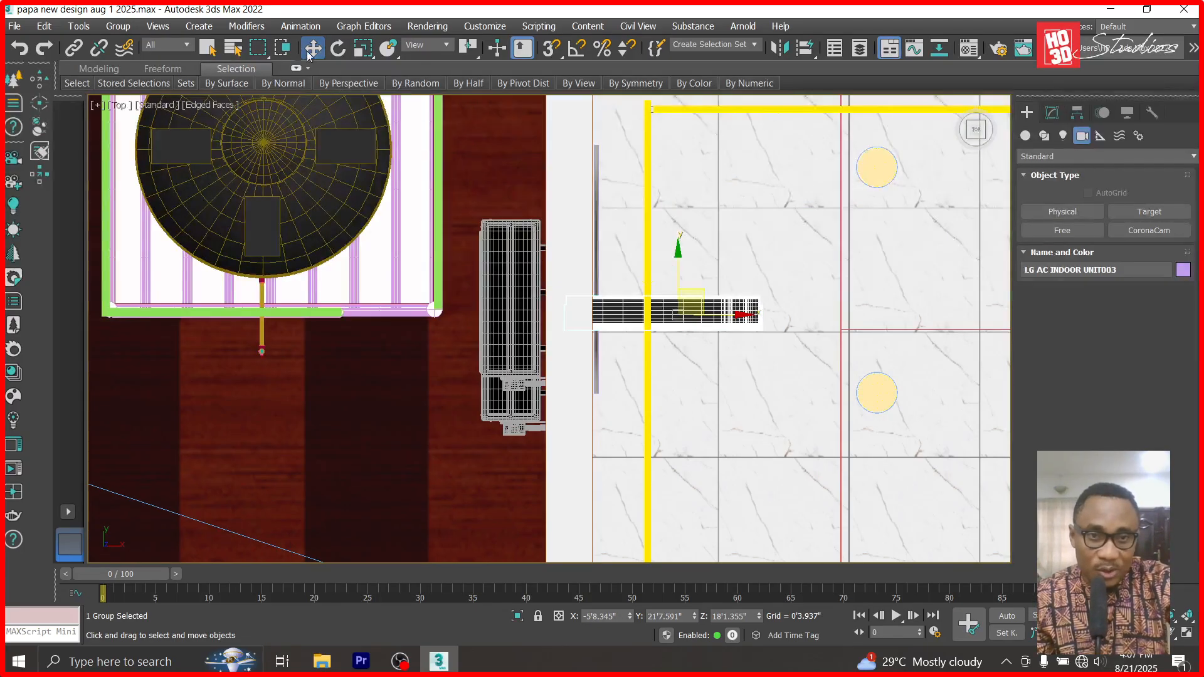
left_click(338, 48)
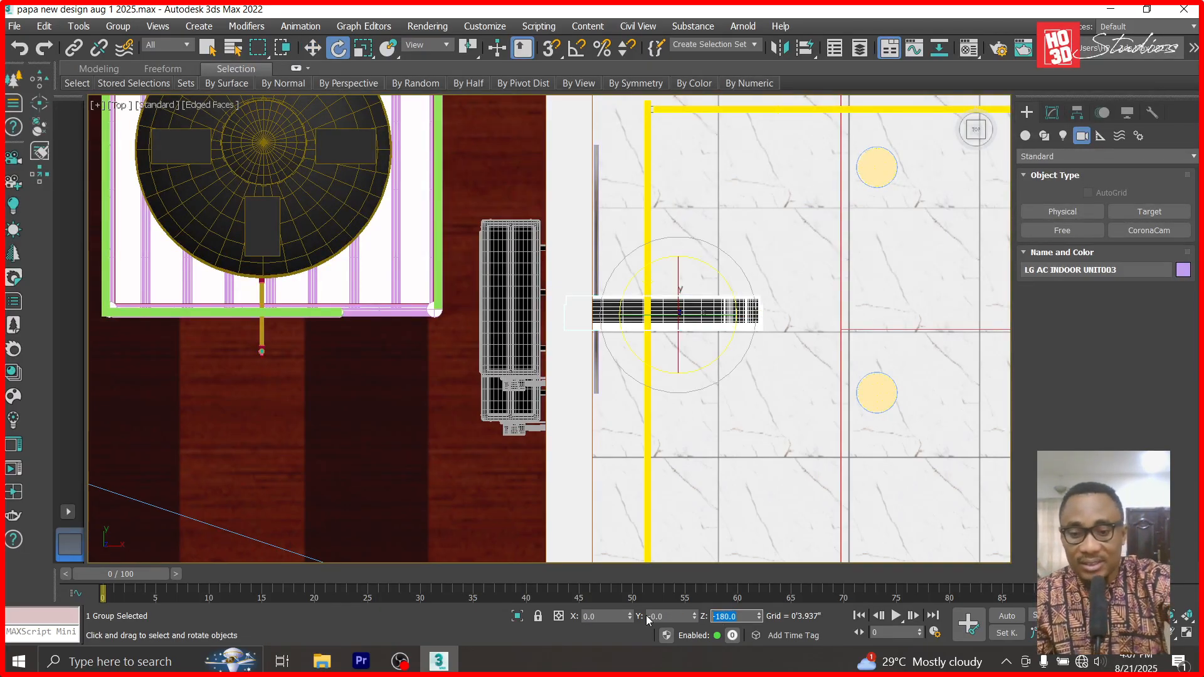
type("90")
key("Return")
scroll(696, 351, "up", 4)
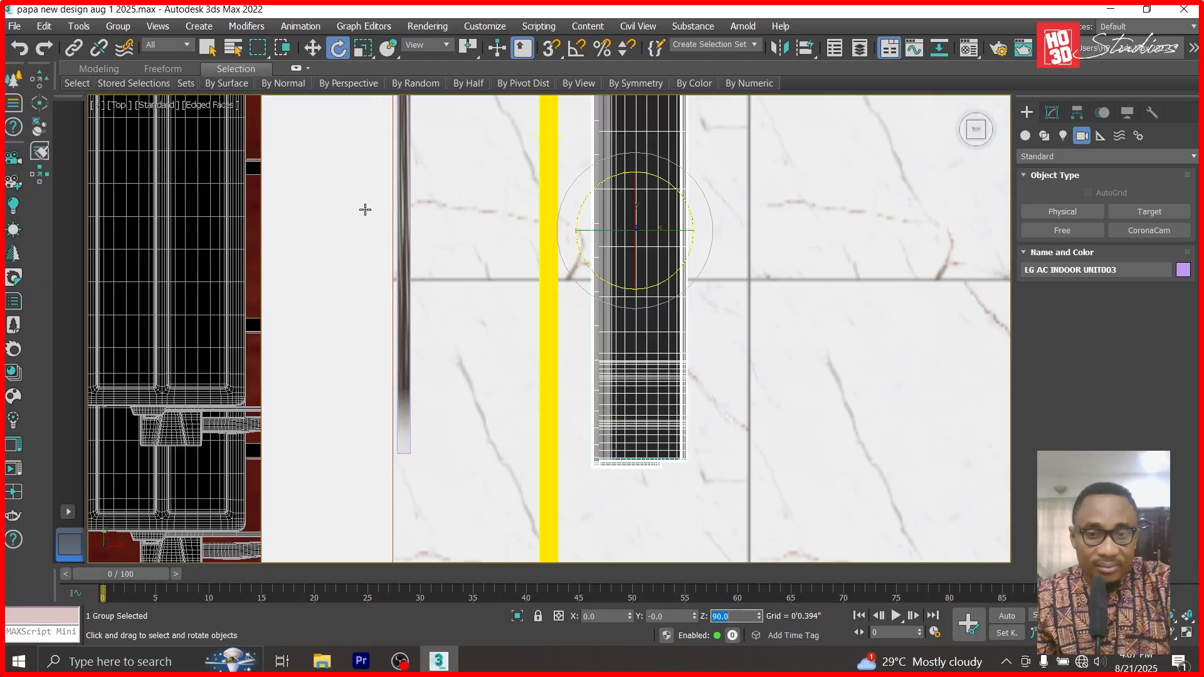
- Move the copied AC indoor unit against the inner face of the side wall, at about X -6'6", Y 21'5"
left_click(313, 48)
scroll(564, 263, "down", 4)
left_click_drag(594, 243, 536, 275)
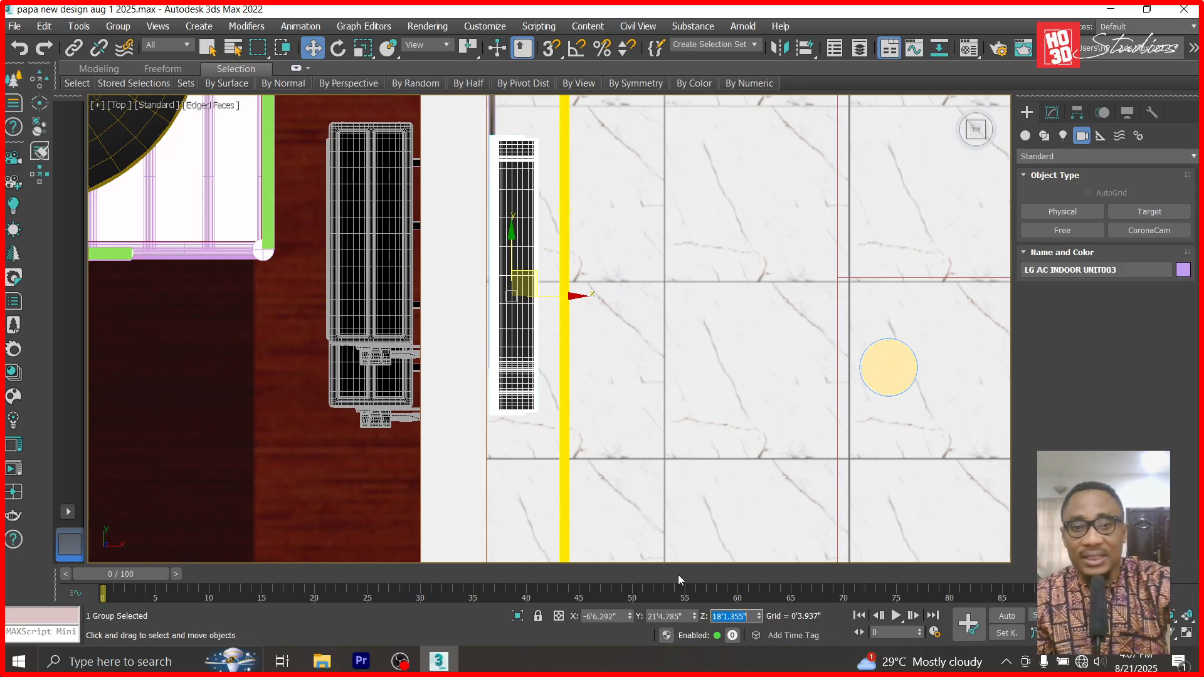
- Try to match the copied AC indoor unit's height to the lower outdoor unit by setting its Z to 8'8.286"
left_click(407, 289, "ctrl")
right_click(451, 301)
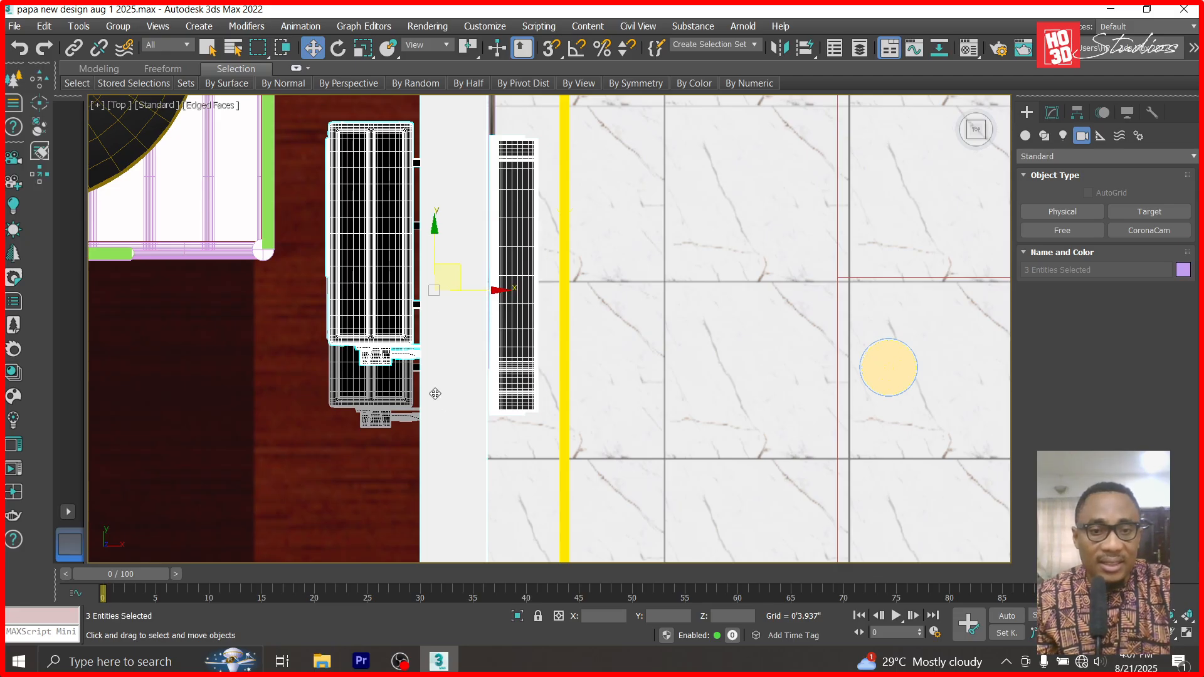
left_click(446, 410)
left_click(404, 397)
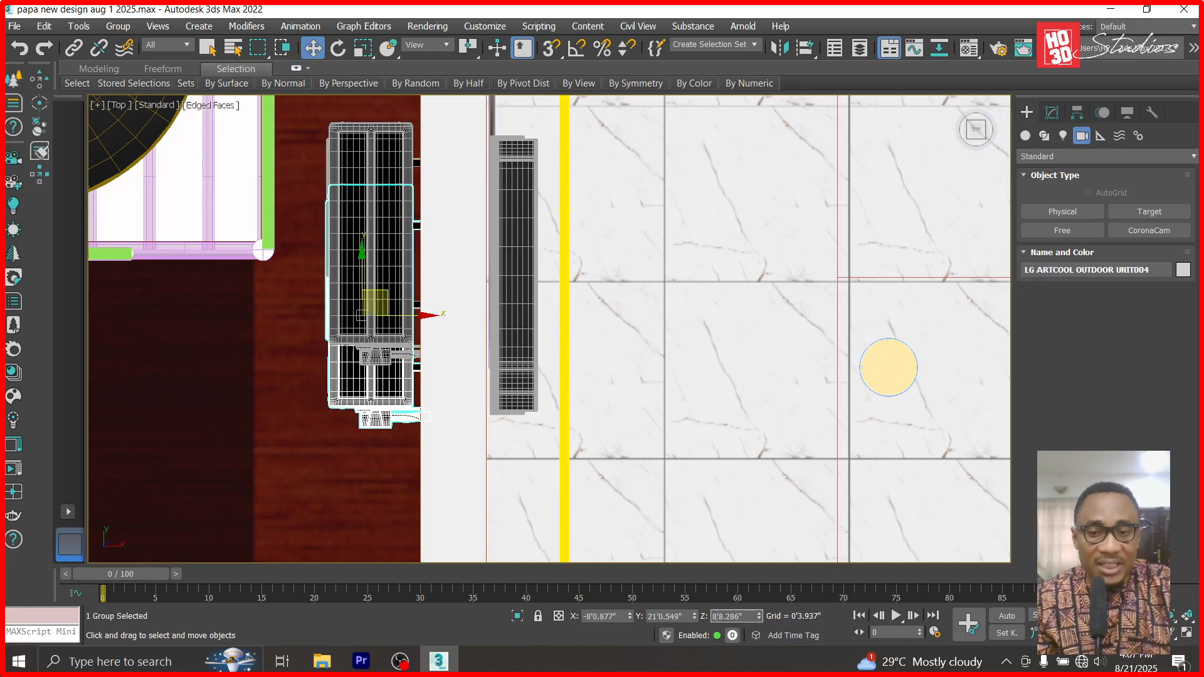
left_click(515, 295)
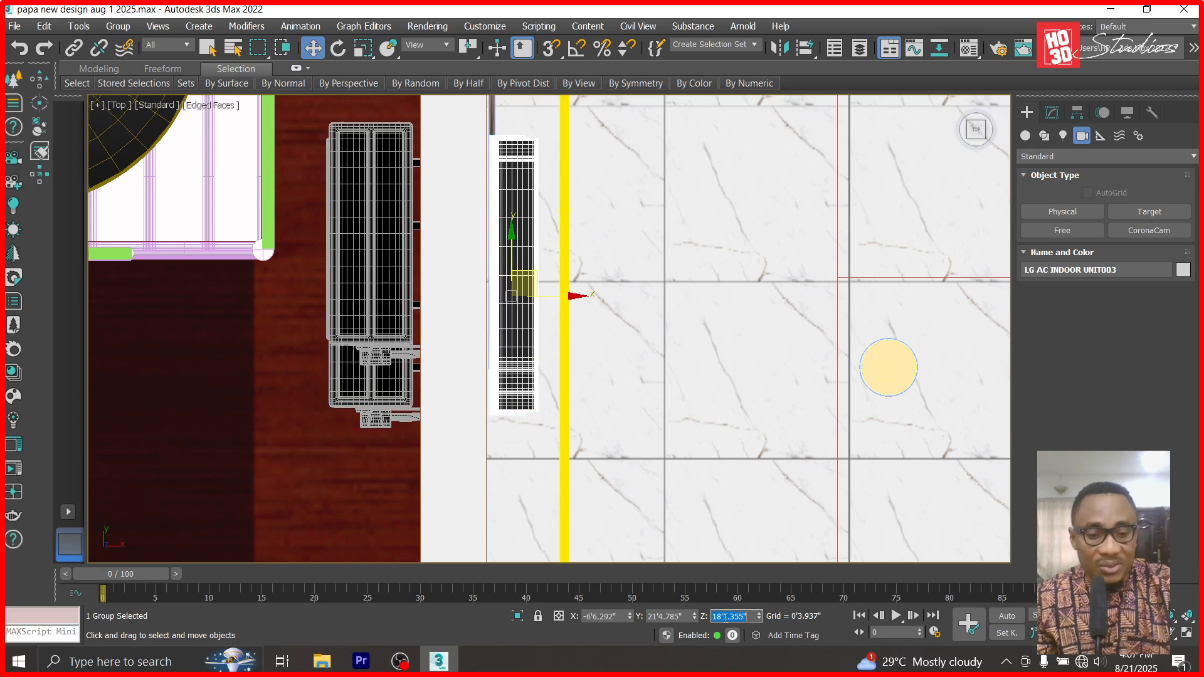
key("Return")
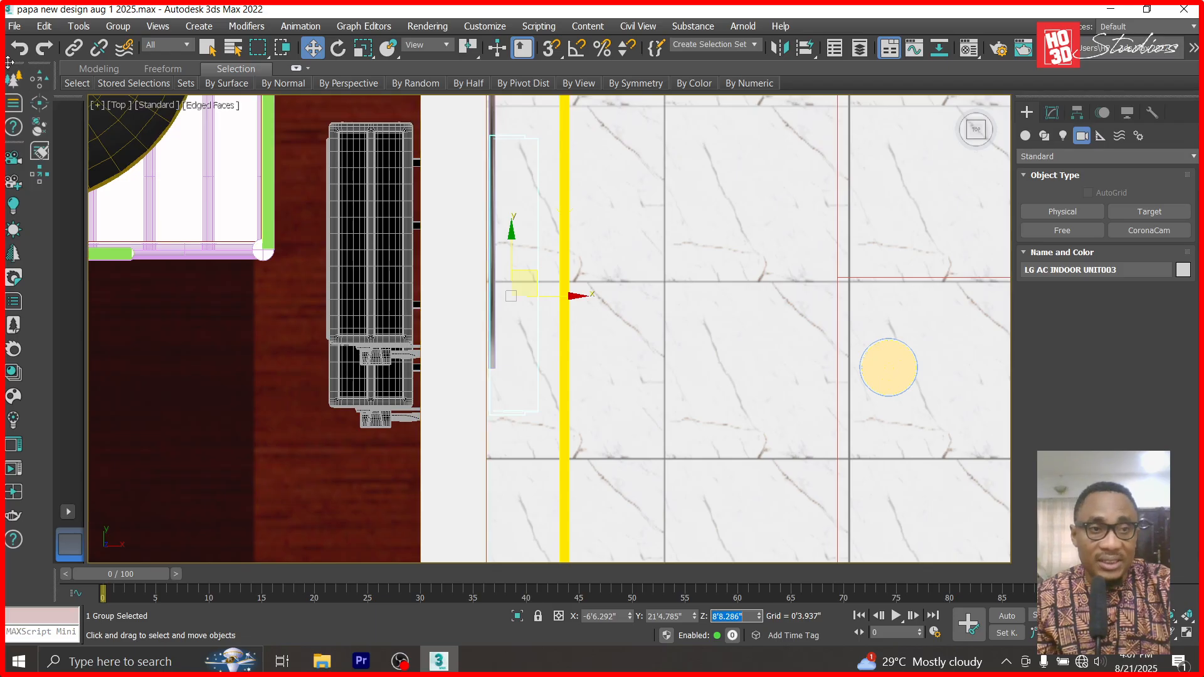
- Undo the last height change and clone the AC indoor unit in place as a copy with Z set to 8'8.286"
left_click(23, 50)
left_click(50, 26)
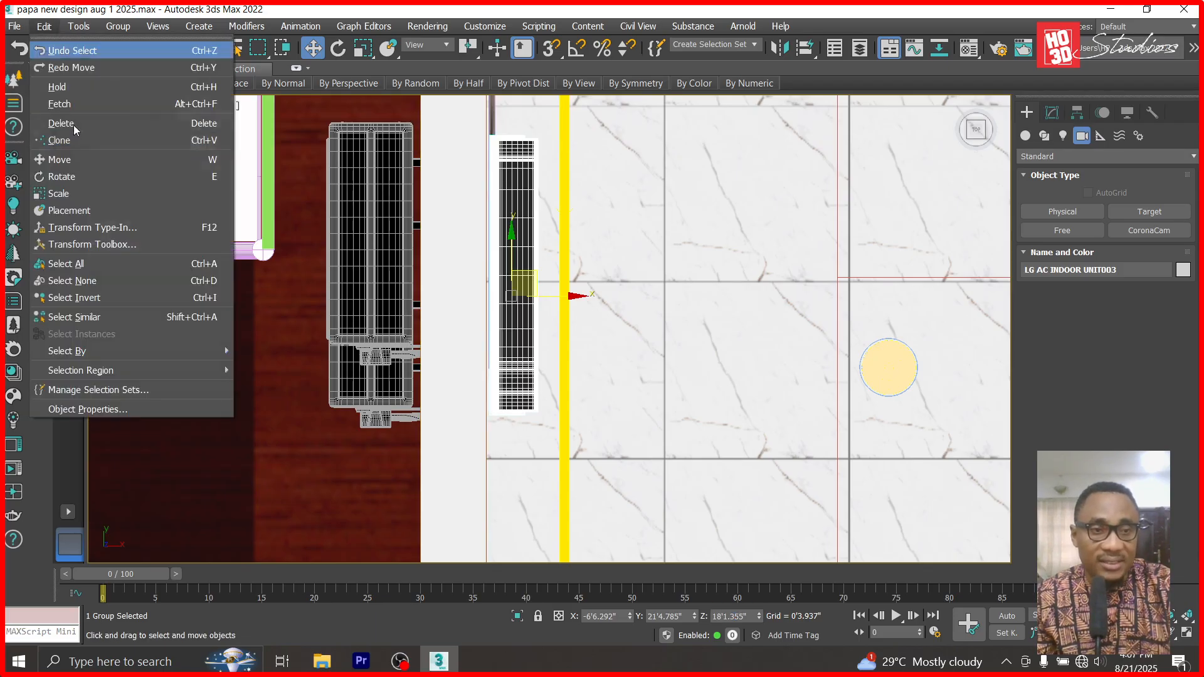
left_click(75, 138)
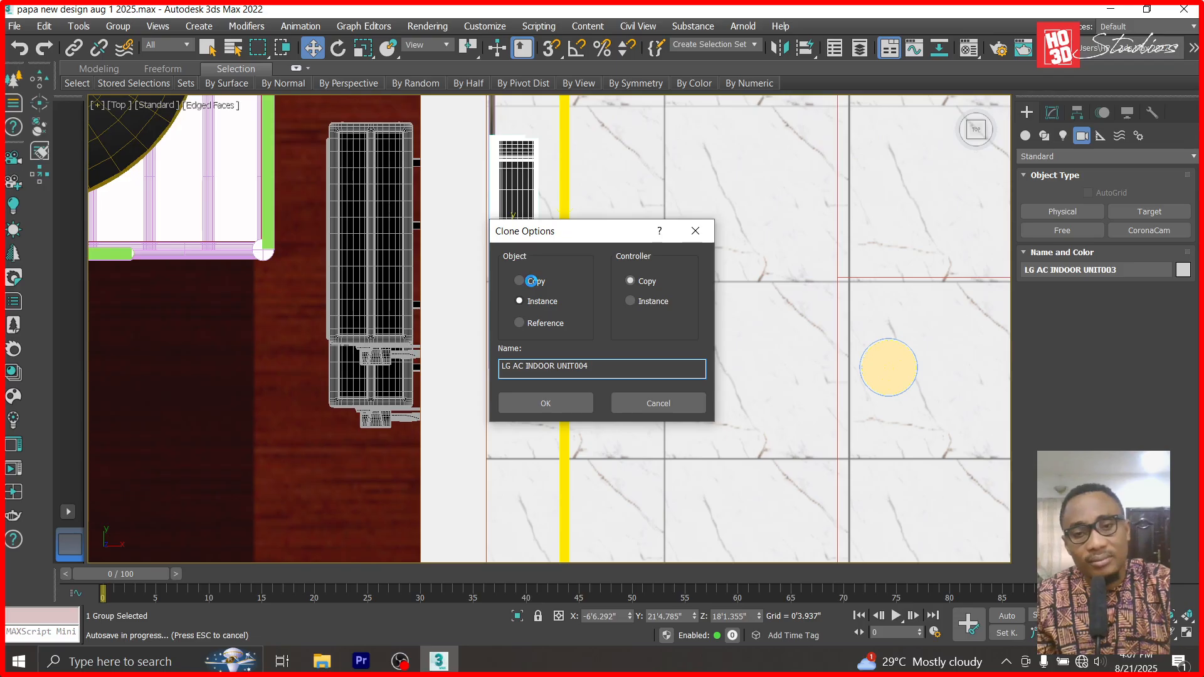
left_click(532, 281)
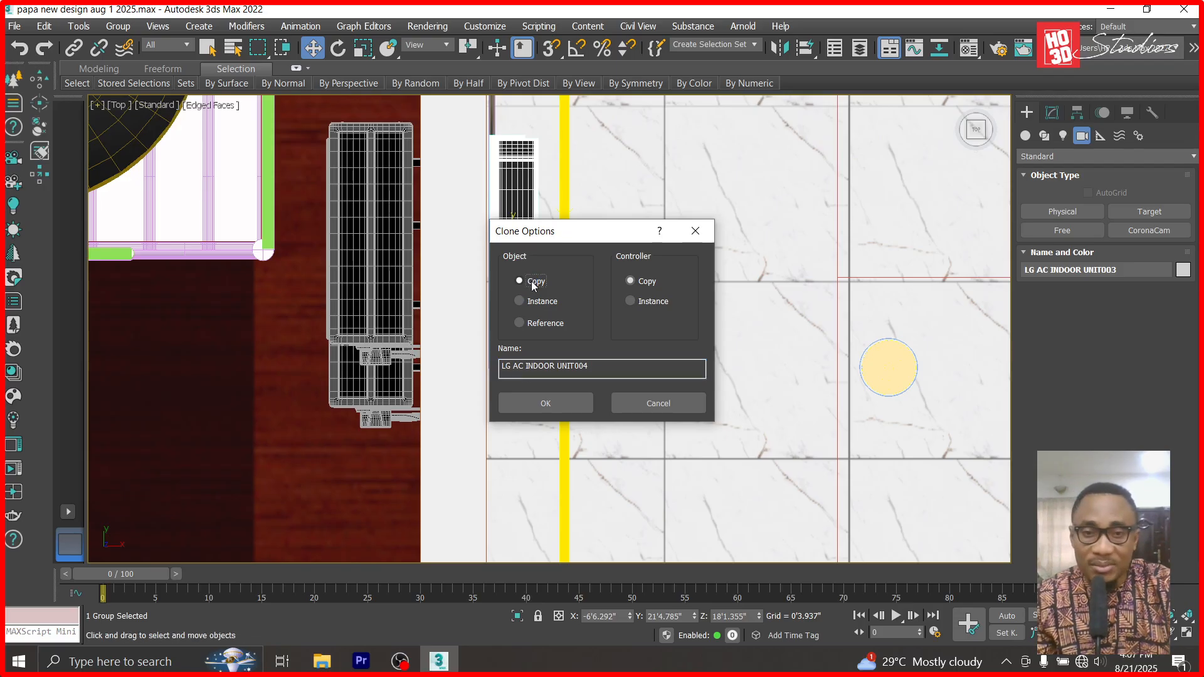
left_click(543, 402)
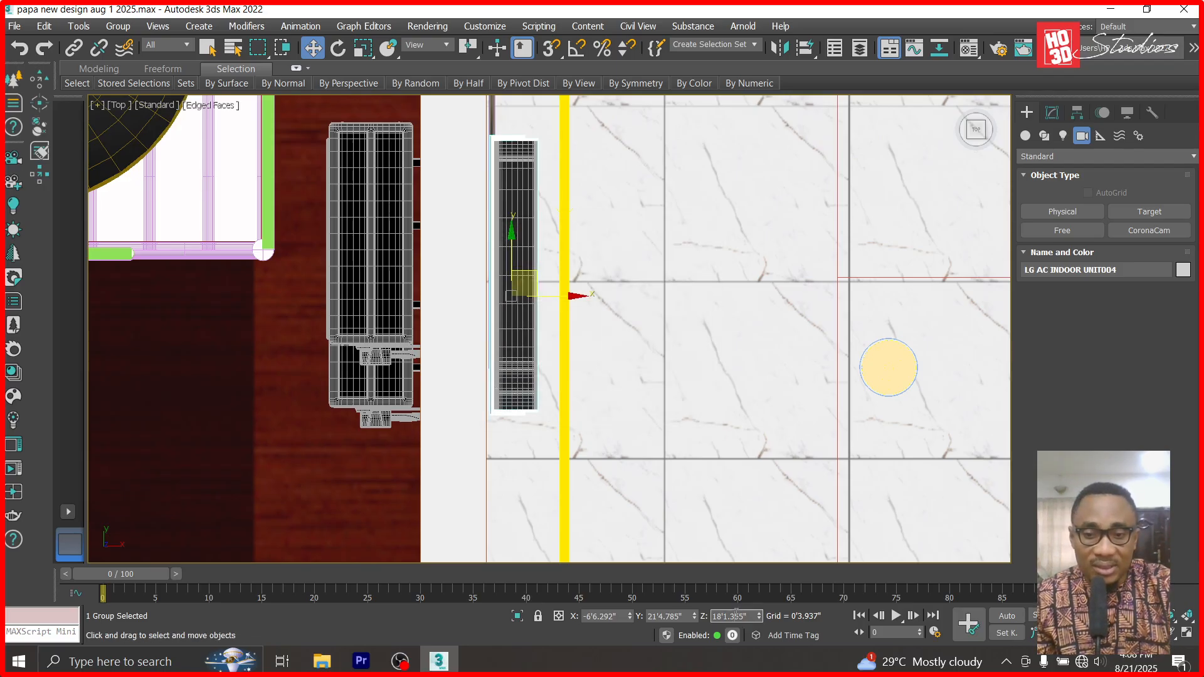
key("Return")
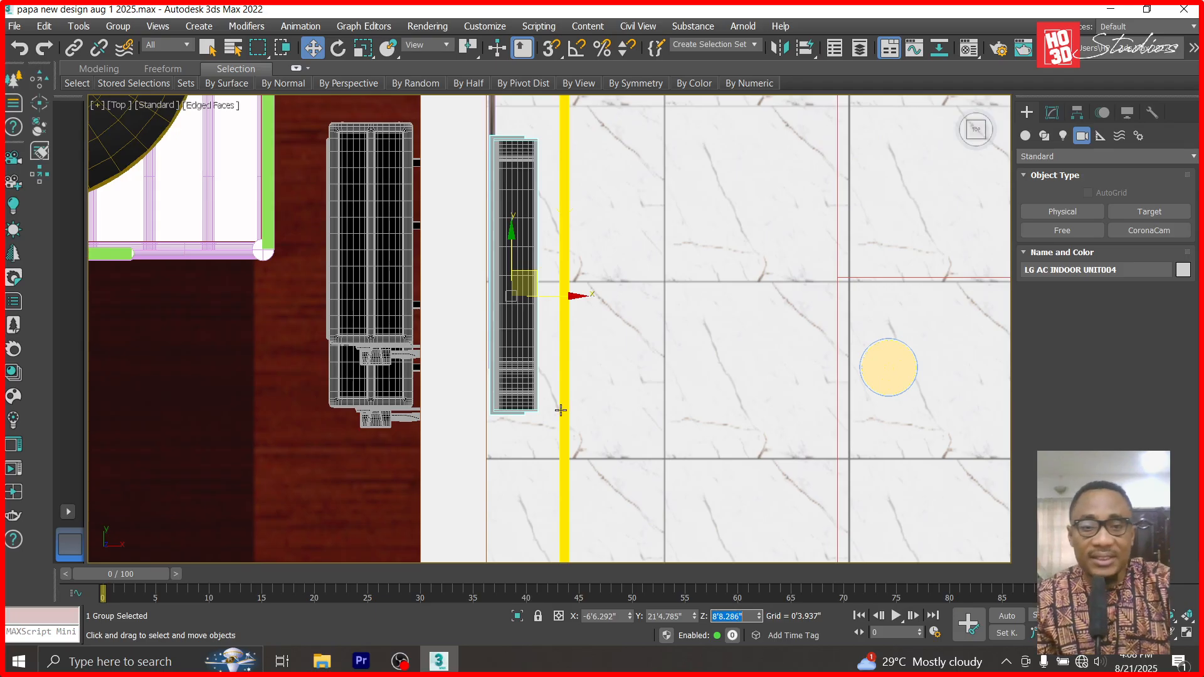
- Move the upper AC indoor unit along the side wall to about Y 21'8.5", closer to its outdoor unit
left_click(359, 291)
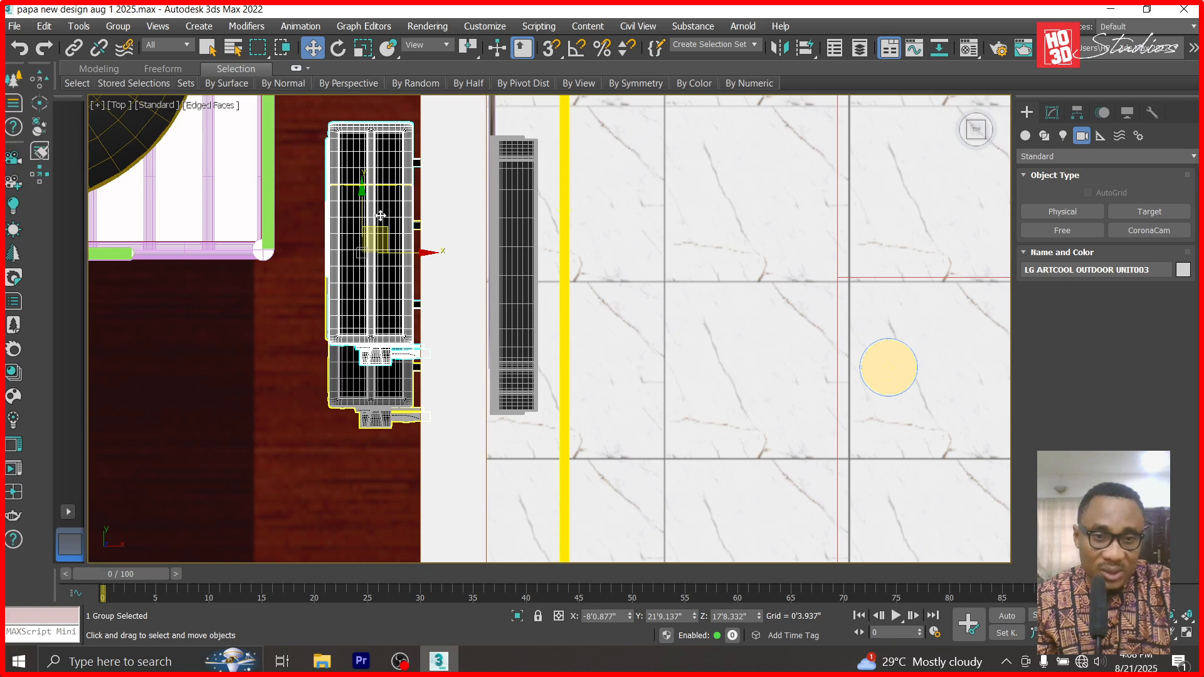
left_click(520, 274)
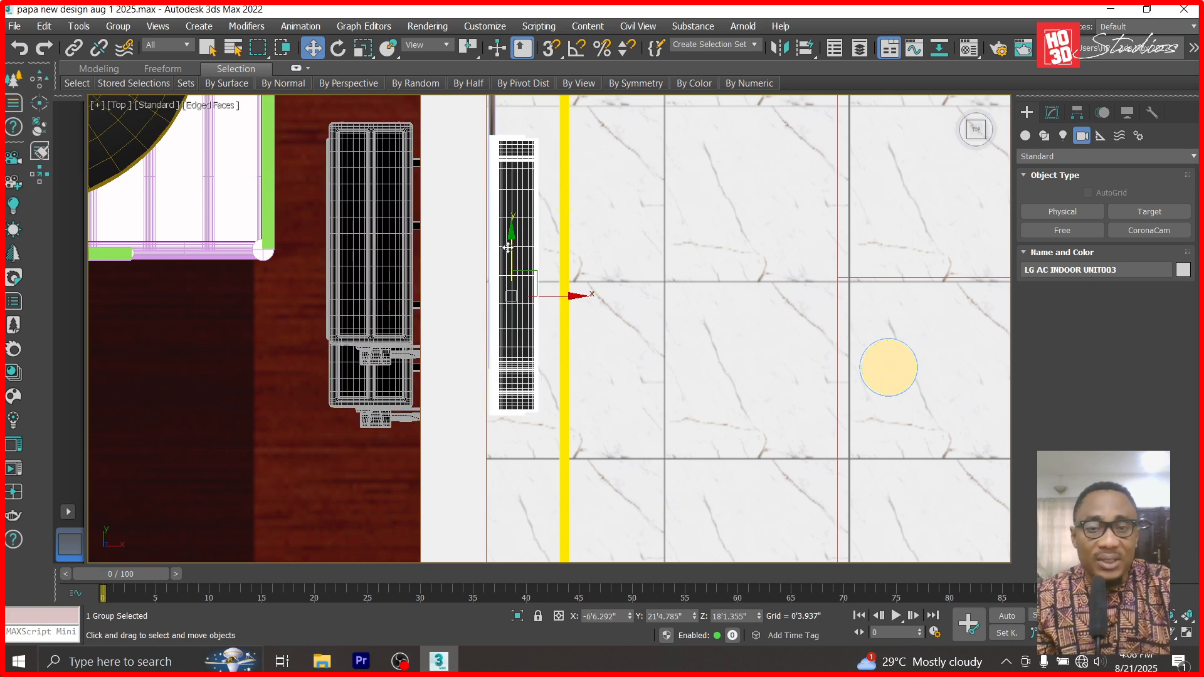
left_click_drag(514, 239, 515, 213)
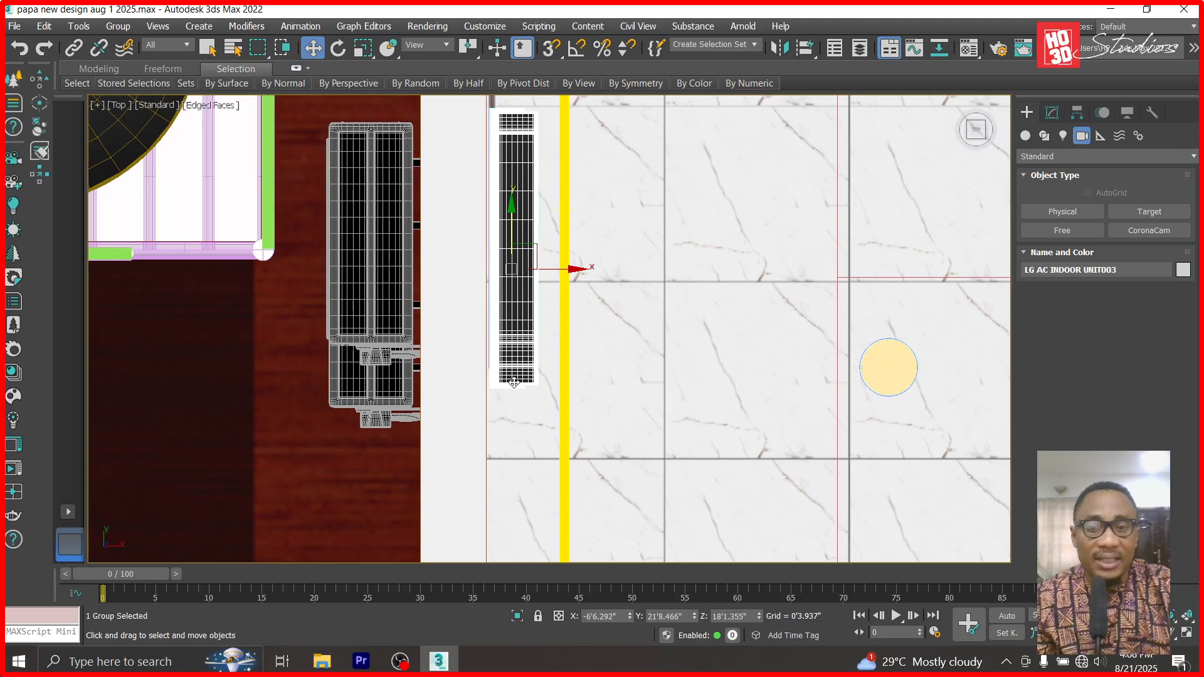
- Show the scene through Corona Camera002 and unhide all objects
key("c")
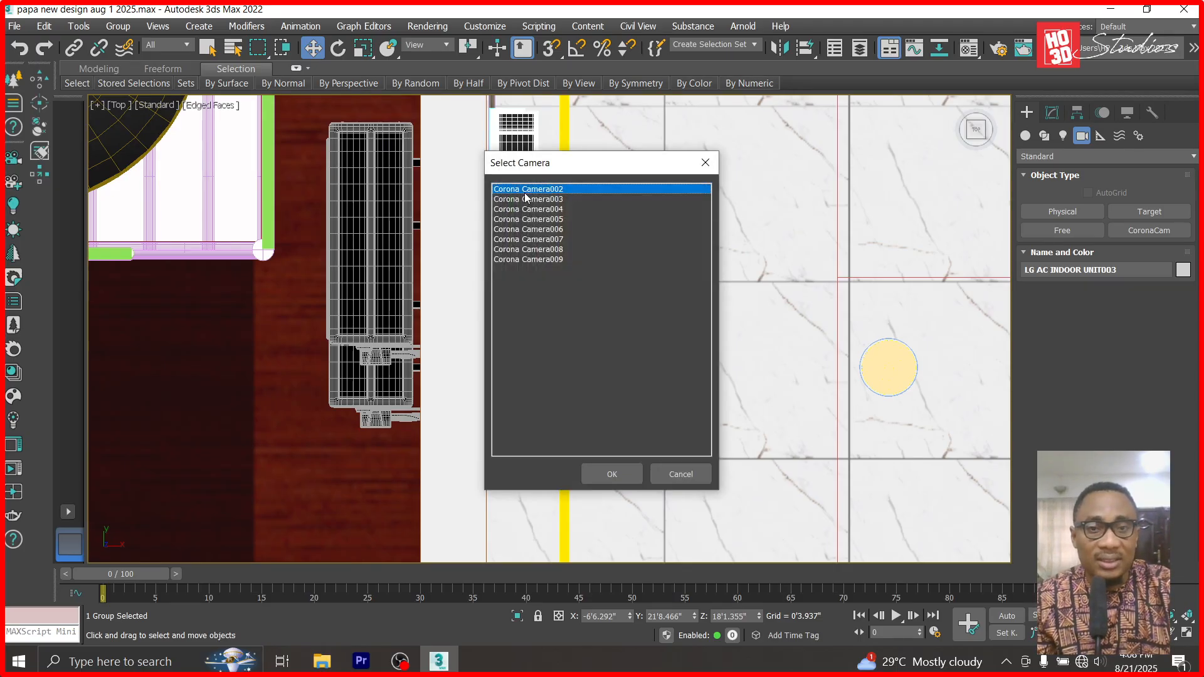
double_click(524, 193)
right_click(682, 420)
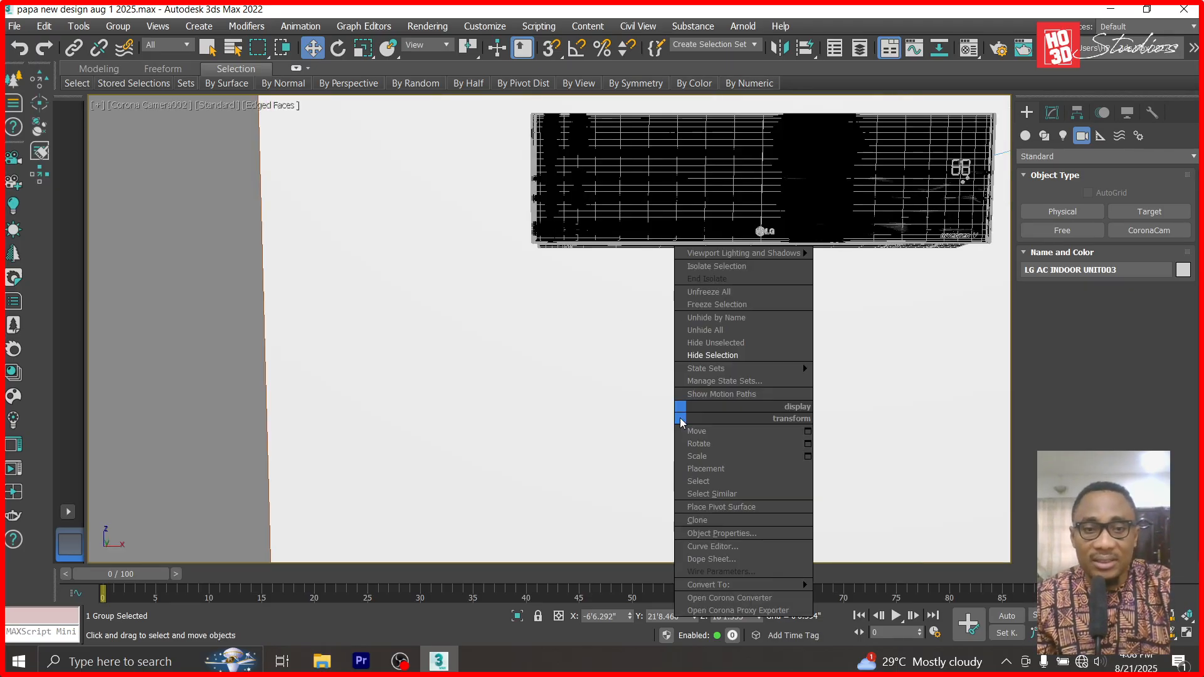
left_click(728, 330)
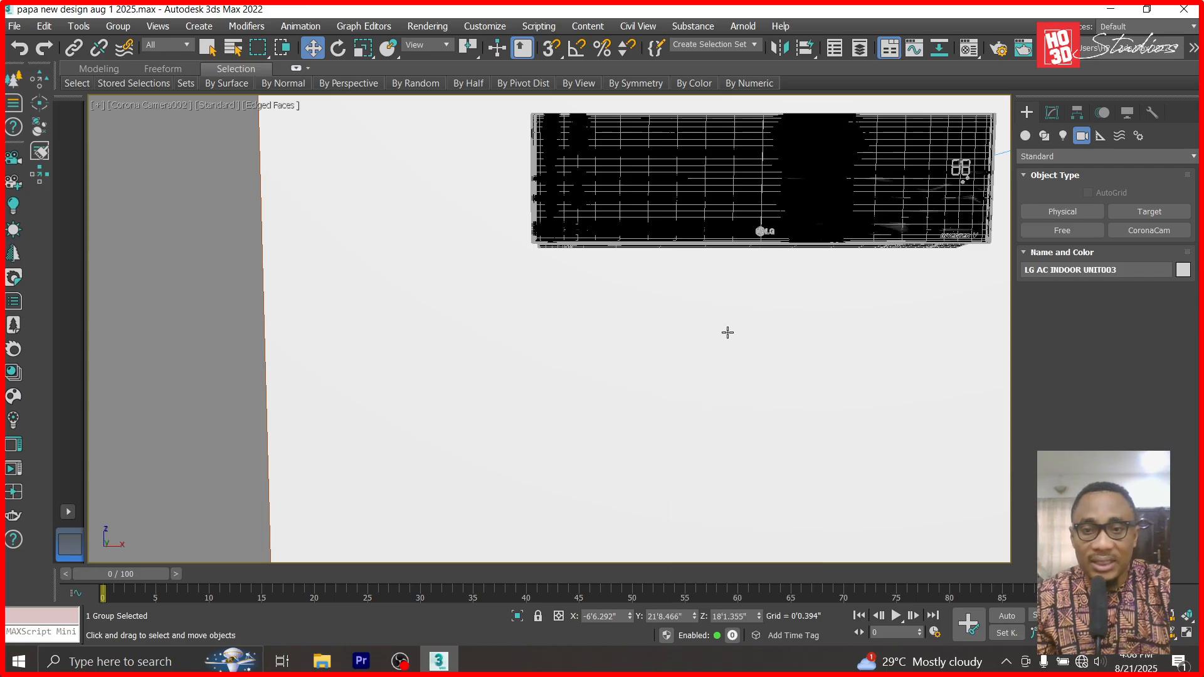
- Raise the upper AC indoor unit by about 5.2" so it sits above the zebra picture, close to the ceiling
left_click(1173, 637)
left_click_drag(552, 364, 580, 356)
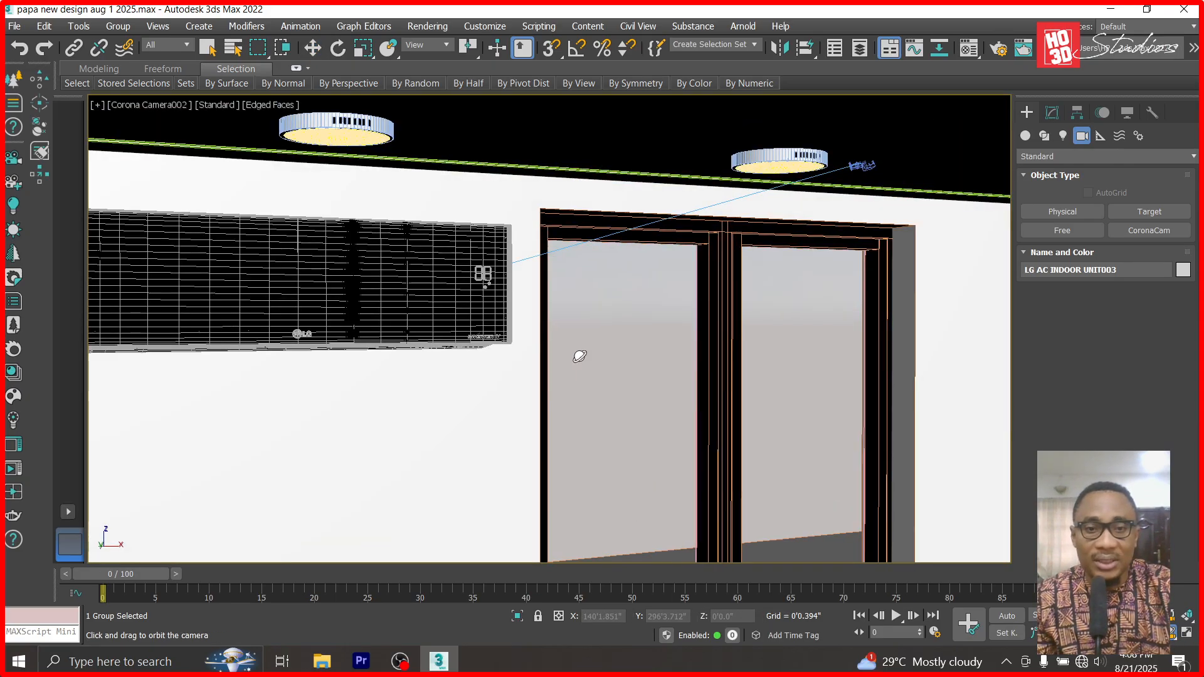
left_click_drag(524, 258, 524, 401)
left_click_drag(472, 202, 446, 381)
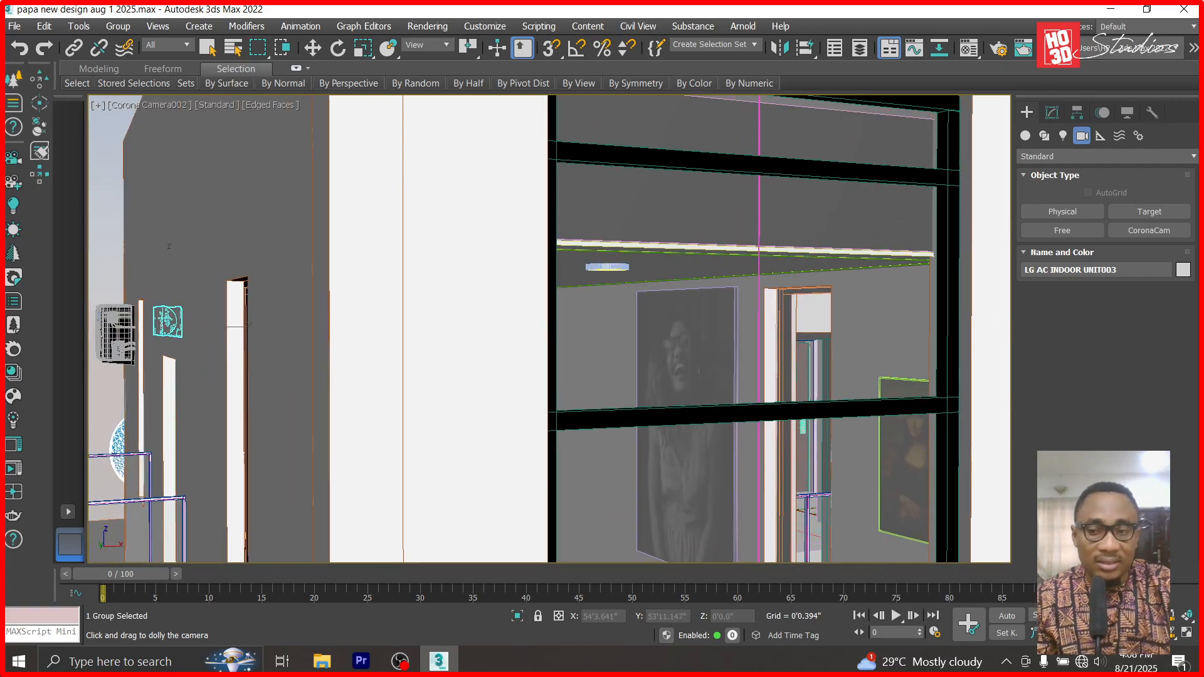
left_click(1172, 633)
left_click_drag(741, 452, 710, 450)
left_click(1143, 616)
left_click_drag(312, 344, 319, 298)
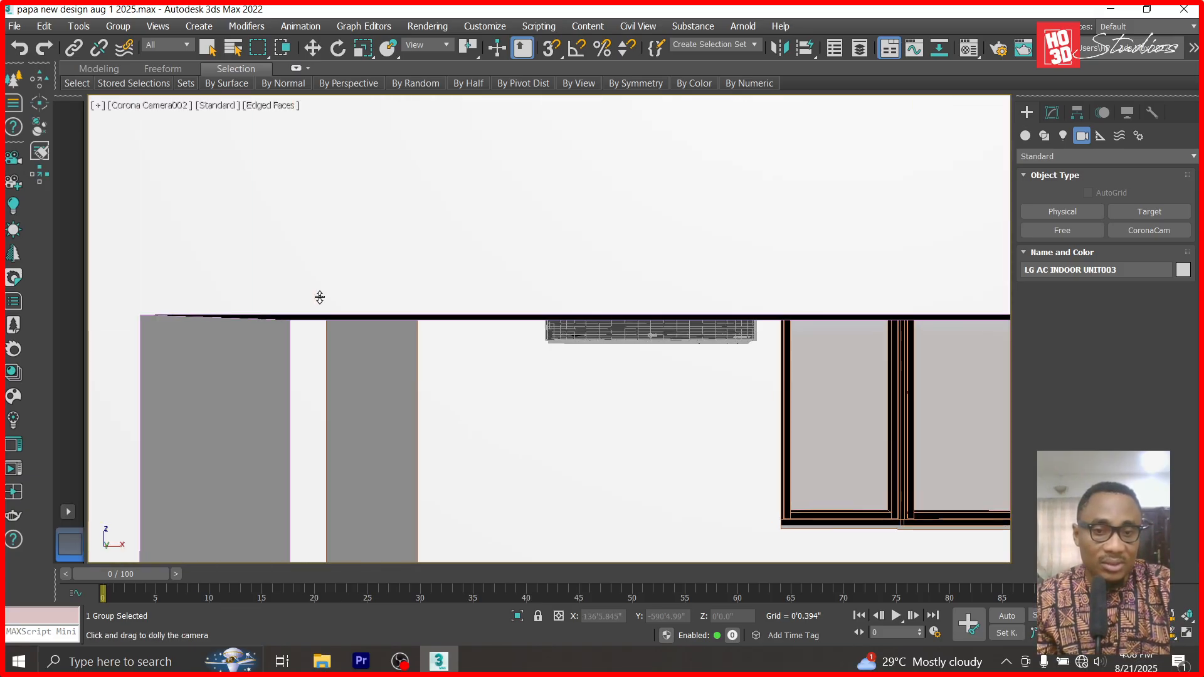
left_click_drag(378, 408, 965, 355)
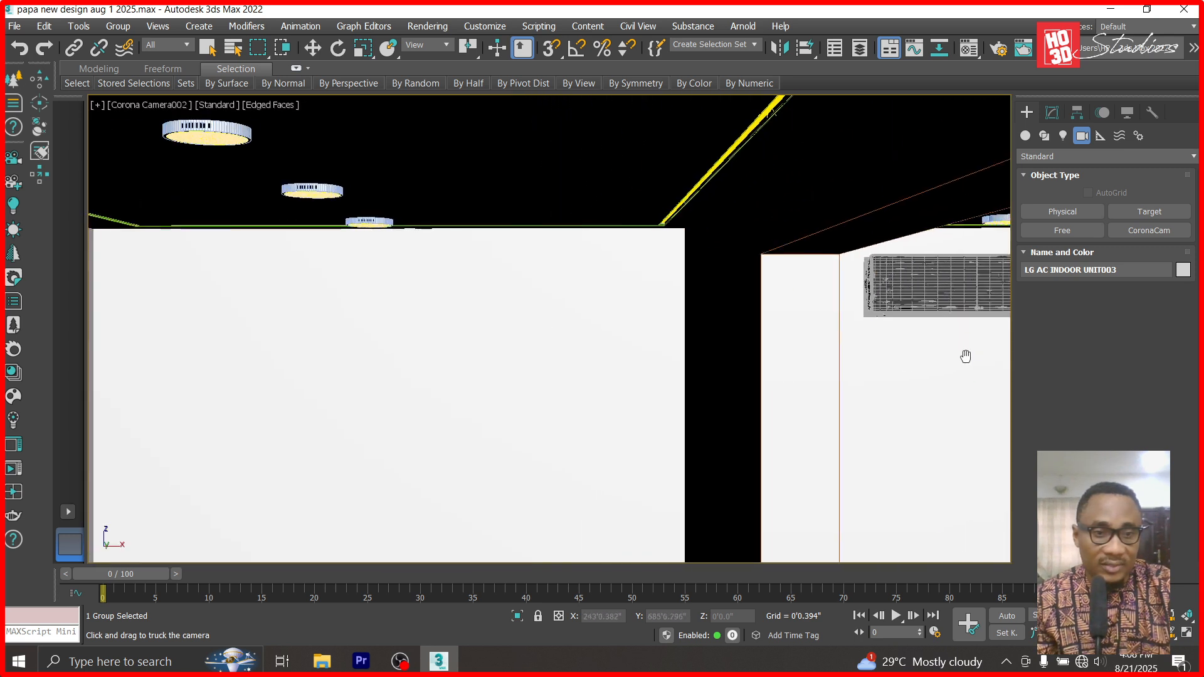
left_click_drag(247, 333, 303, 181)
left_click(312, 49)
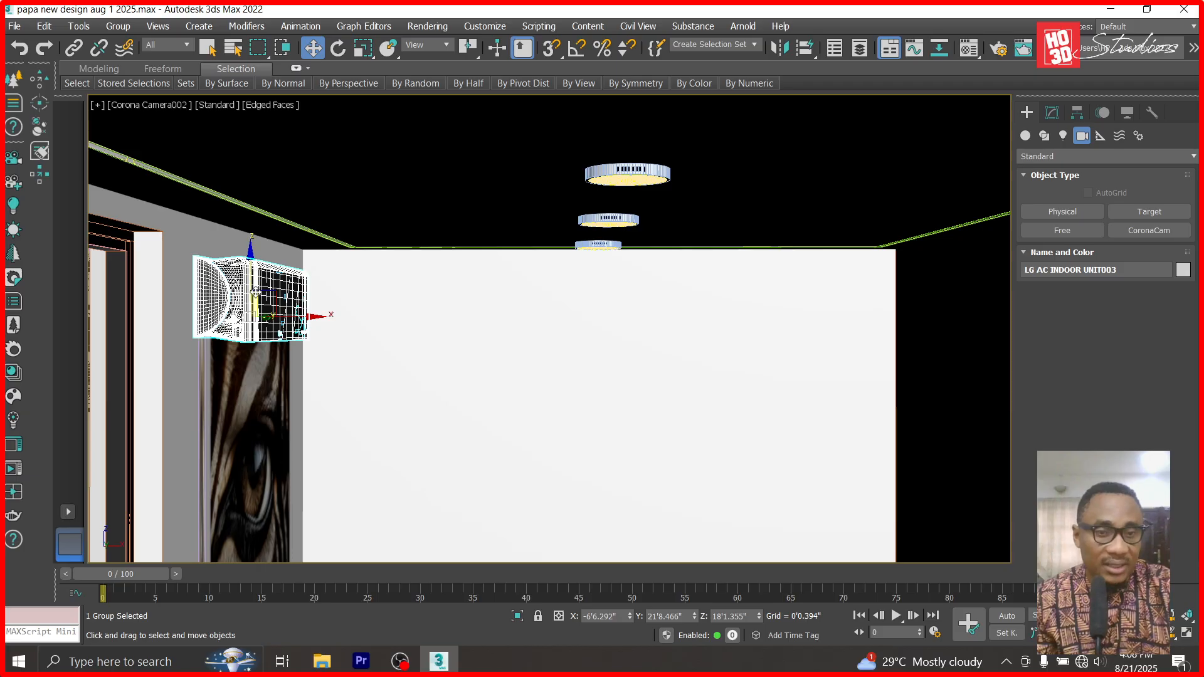
left_click_drag(250, 256, 253, 219)
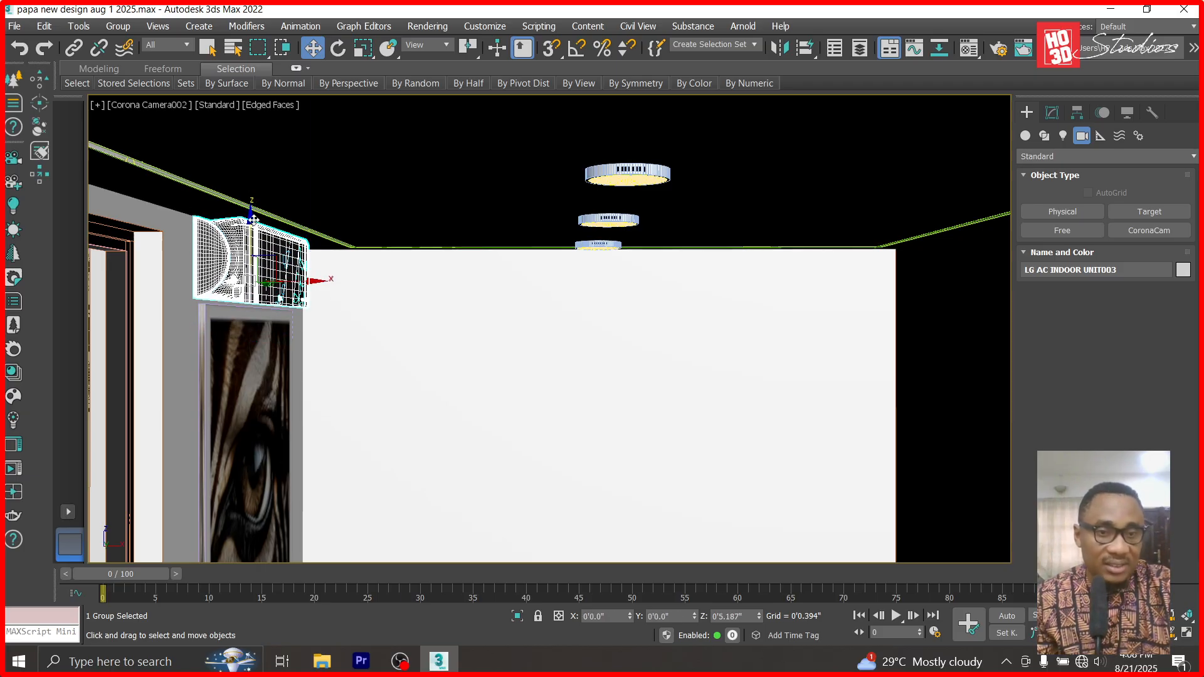
- Raise the lower-floor AC indoor unit above the narrow window, to about Z 9'3.7"
left_click(282, 394)
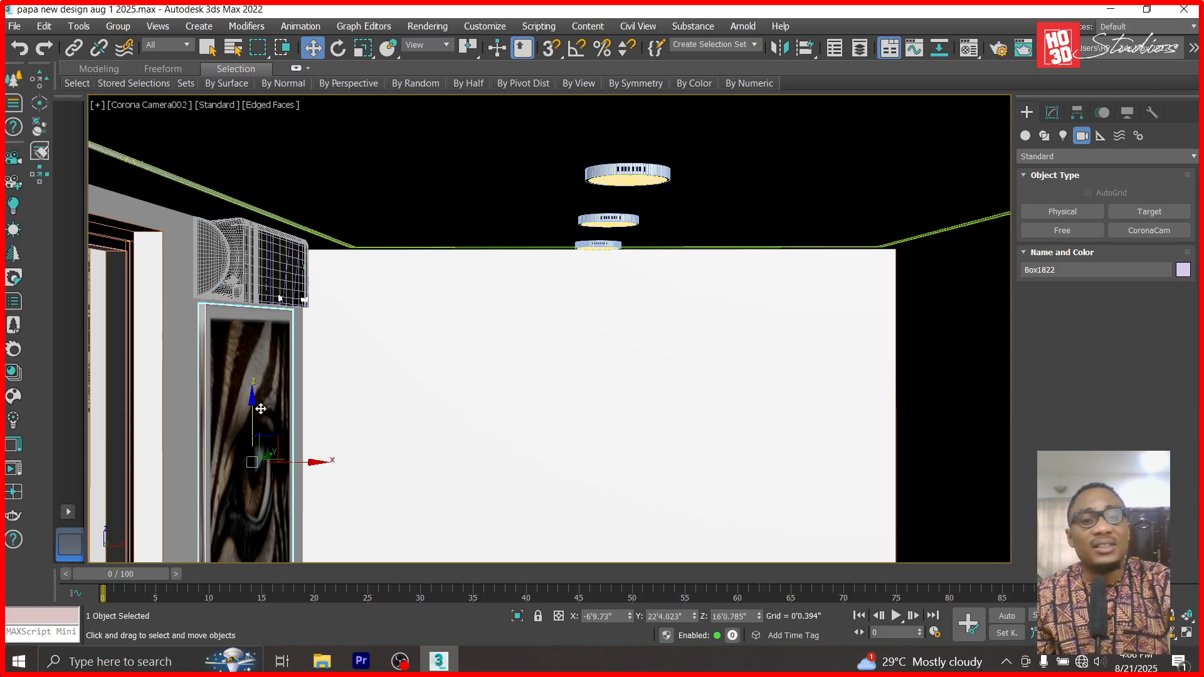
left_click(1171, 633)
mouse_move(416, 328)
left_mouse_down()
mouse_move(383, 334)
mouse_move(408, 328)
left_mouse_up()
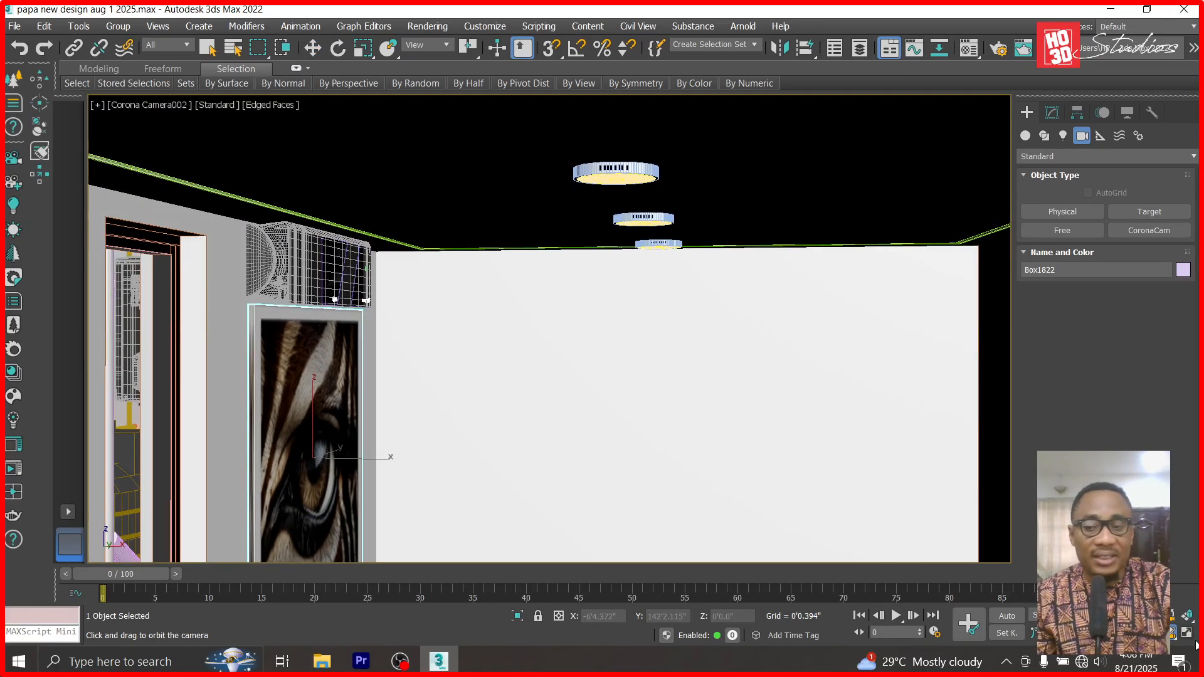
middle_click_drag(452, 462, 419, 318)
left_click(312, 48)
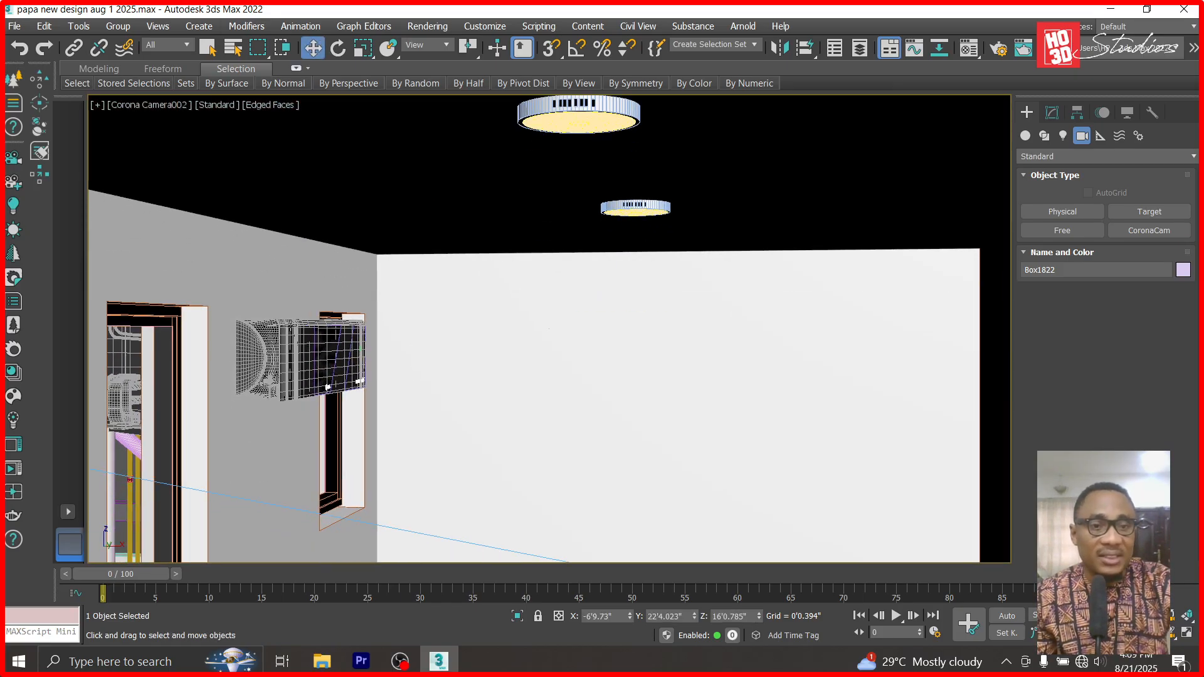
left_click(311, 377)
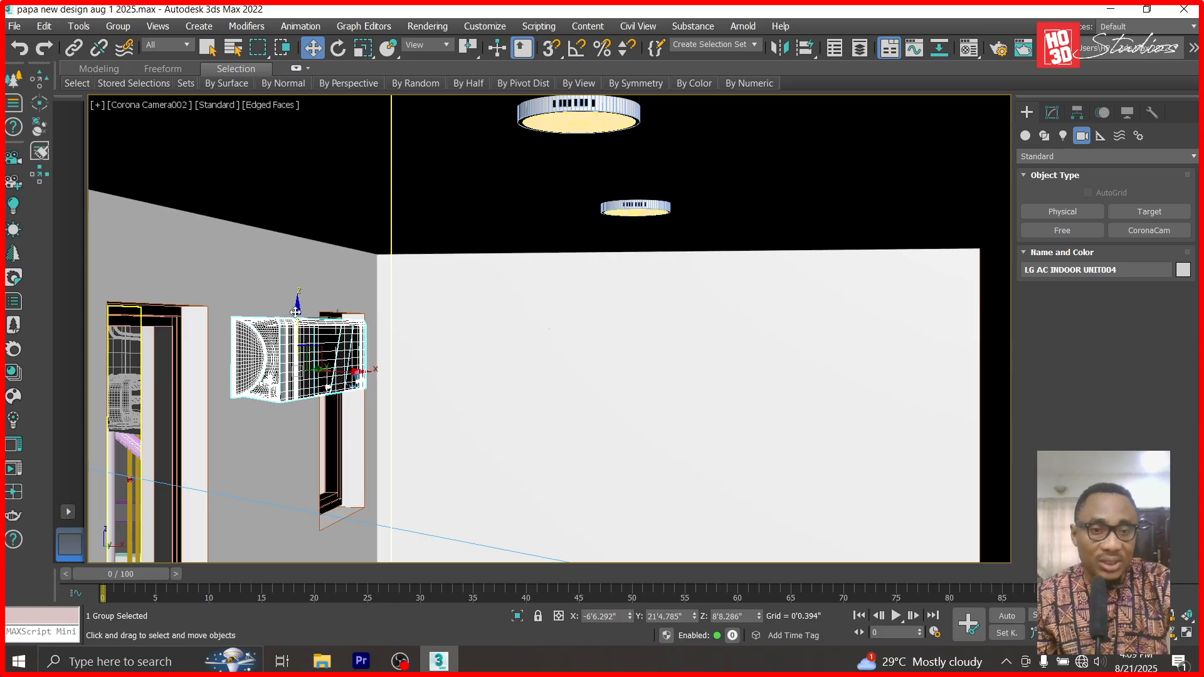
left_click_drag(295, 312, 295, 255)
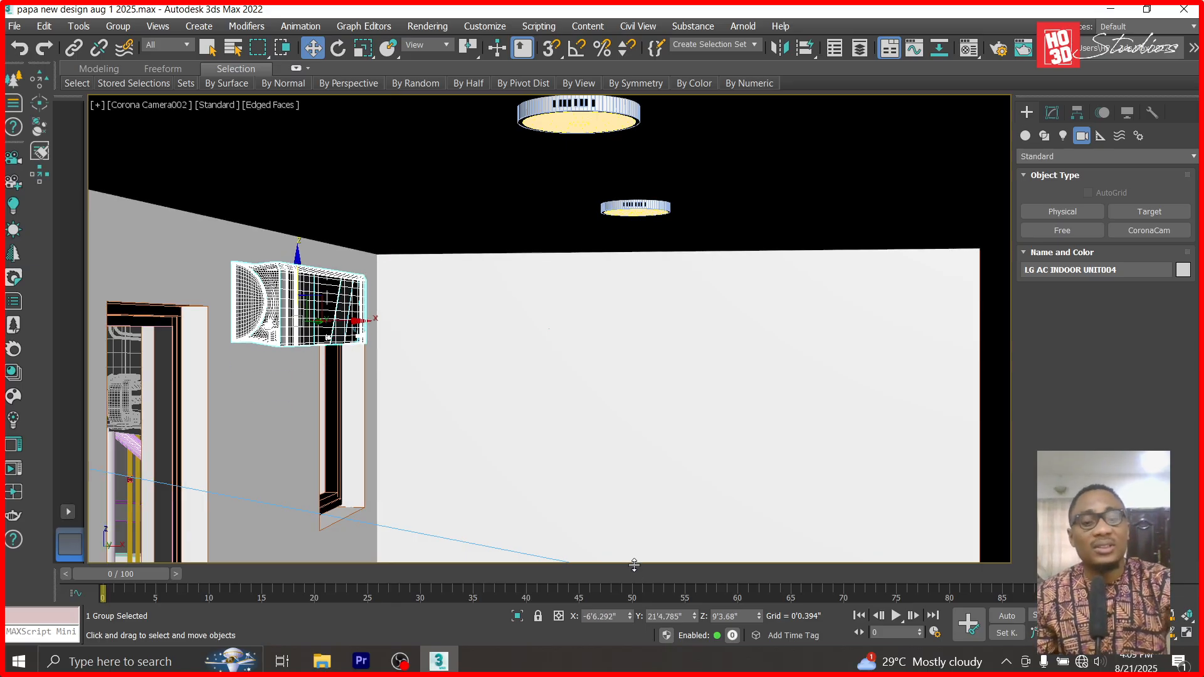
- Clone the lower-floor AC indoor unit across to the opposite side of the house, at about X 24'11.8"
key("t")
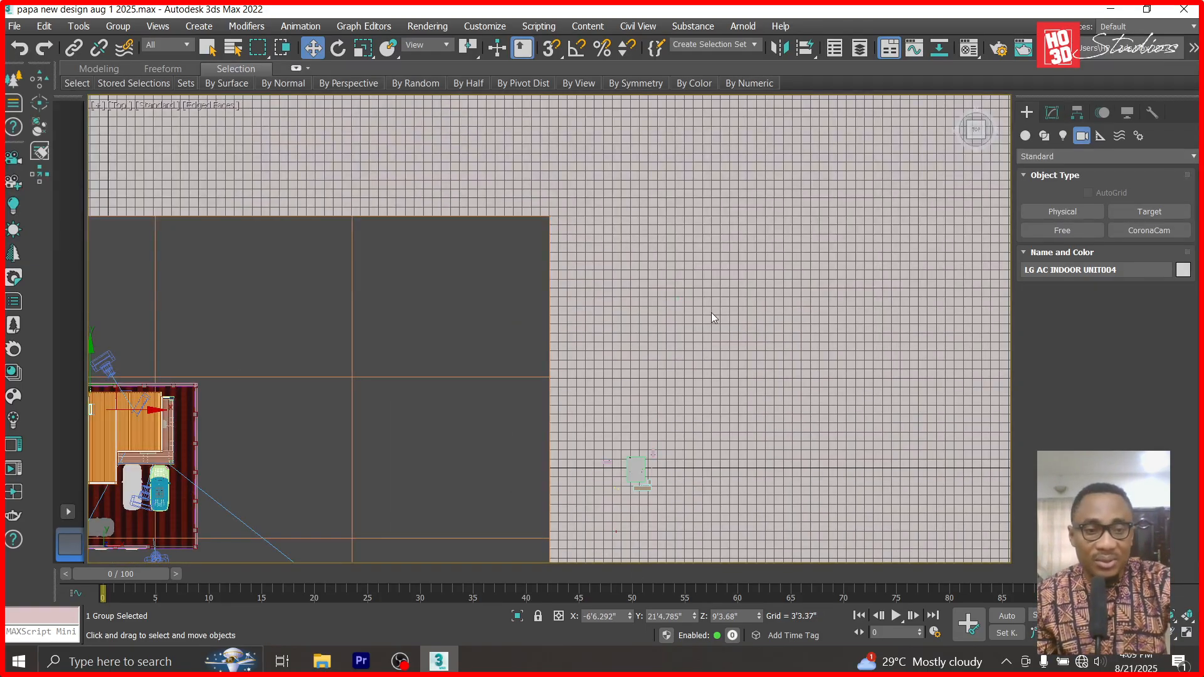
scroll(420, 382, "up", 10)
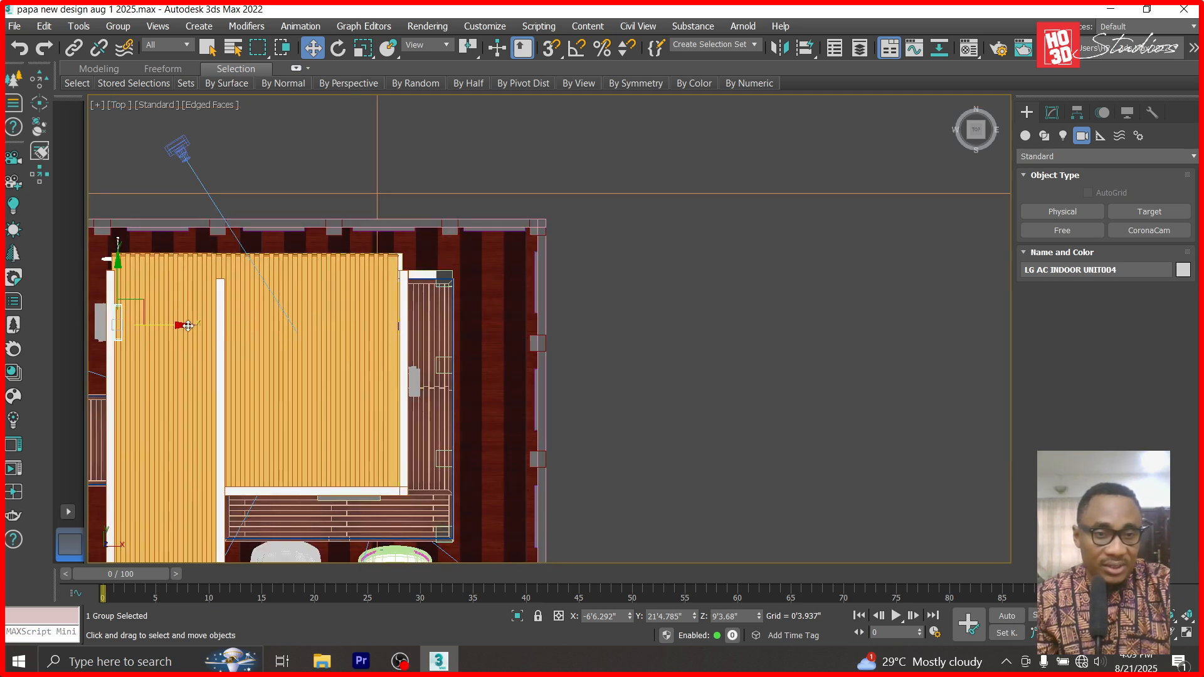
left_click_drag(180, 326, 528, 386, "shift")
left_click(605, 412)
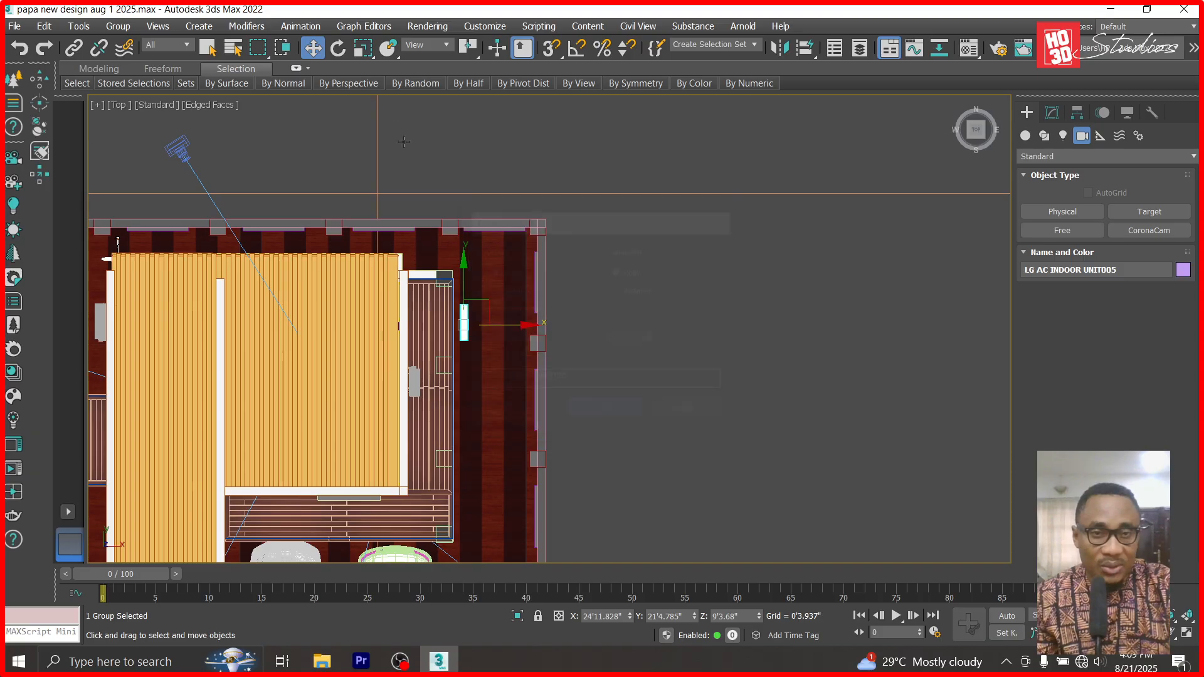
- Set the new AC indoor unit's Z rotation to 270 degrees so it faces the other way
left_click(339, 49)
scroll(430, 271, "up", 3)
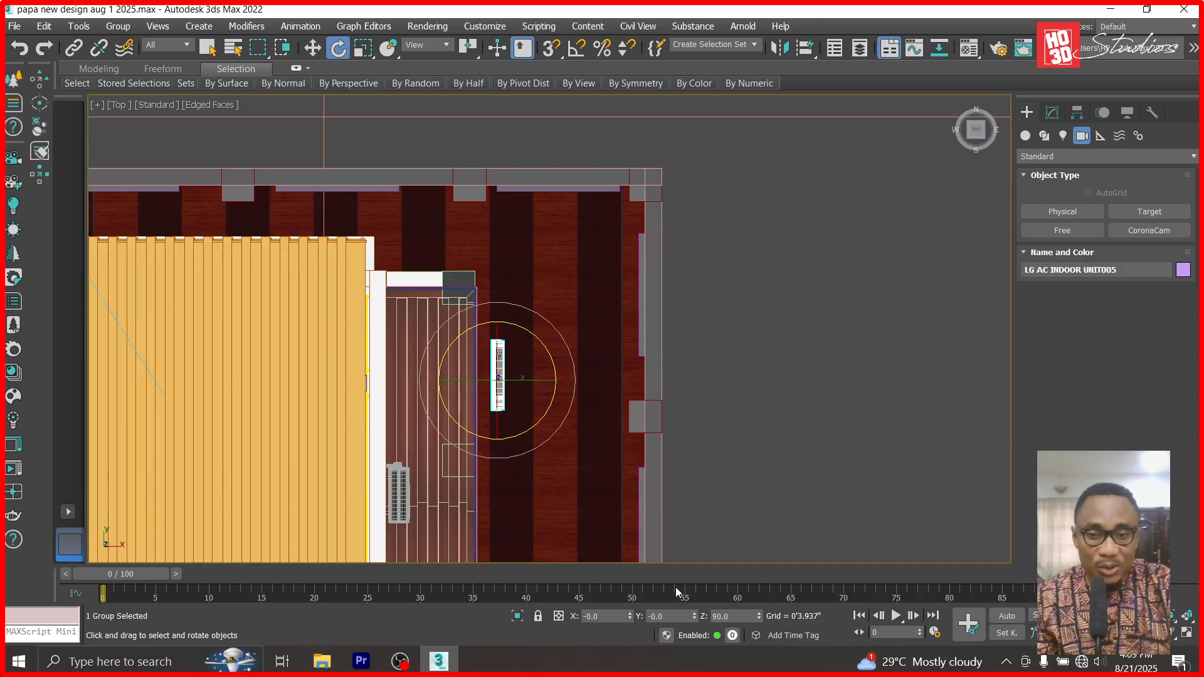
type("27")
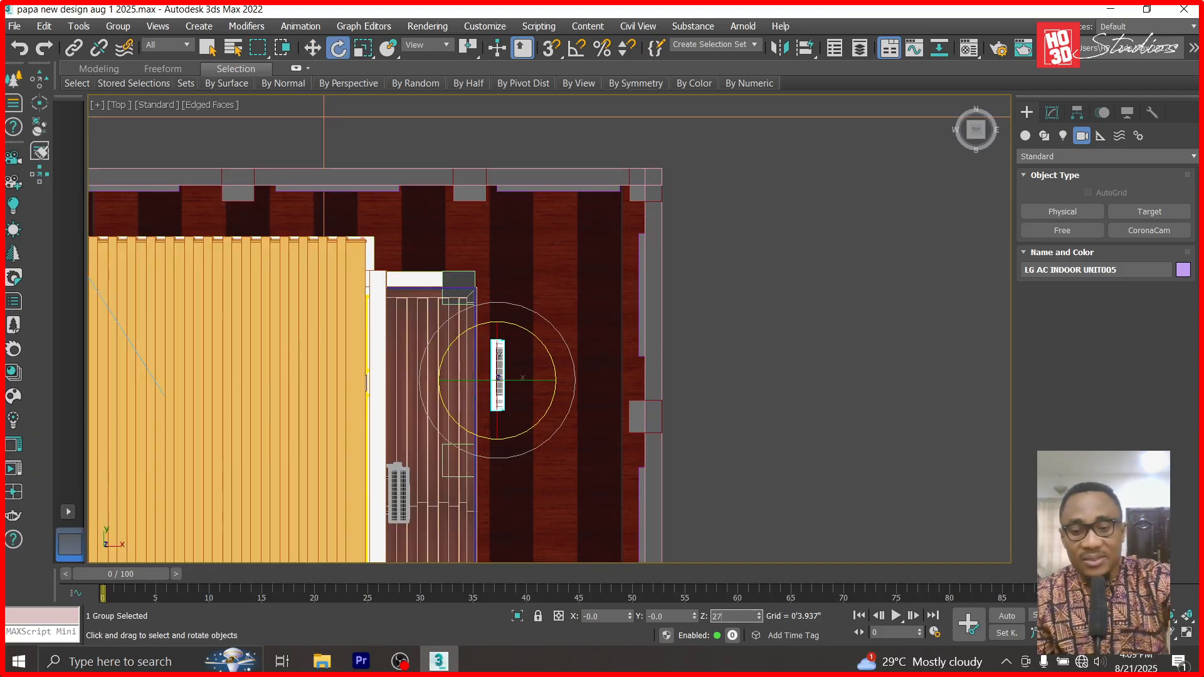
type("0")
key("Return")
- Match the new AC indoor unit's height to the nearby outdoor unit by setting its Z to 17'8.332"
left_click(312, 49)
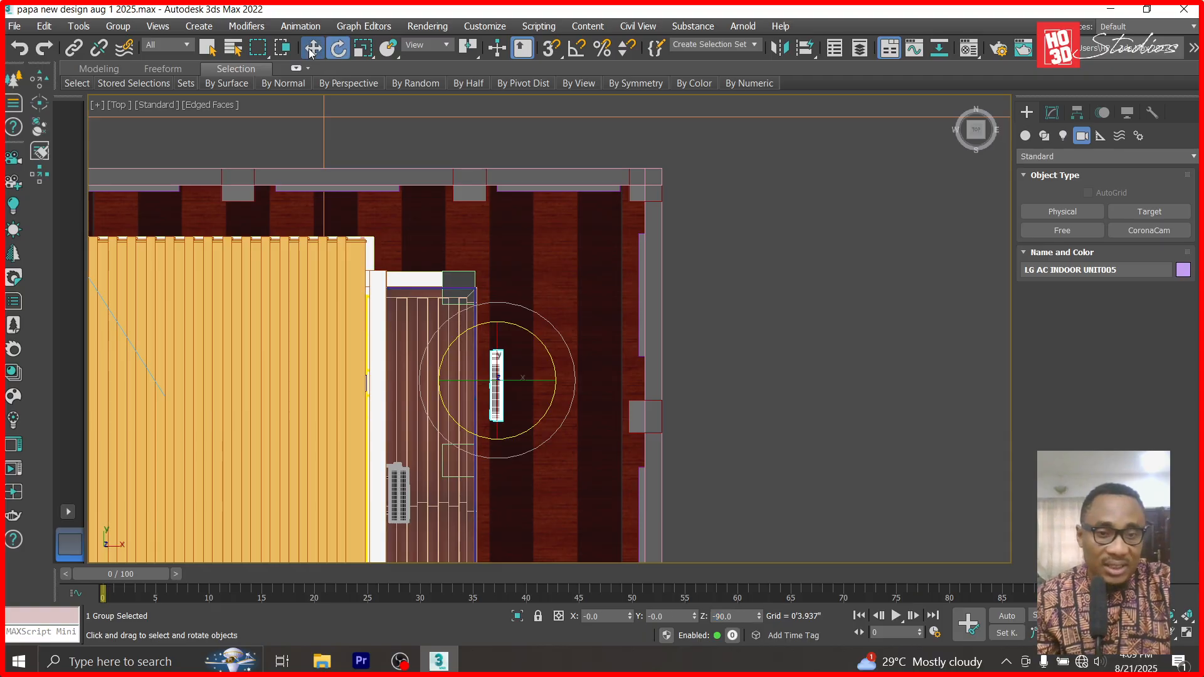
scroll(474, 464, "up", 2)
left_click(400, 496)
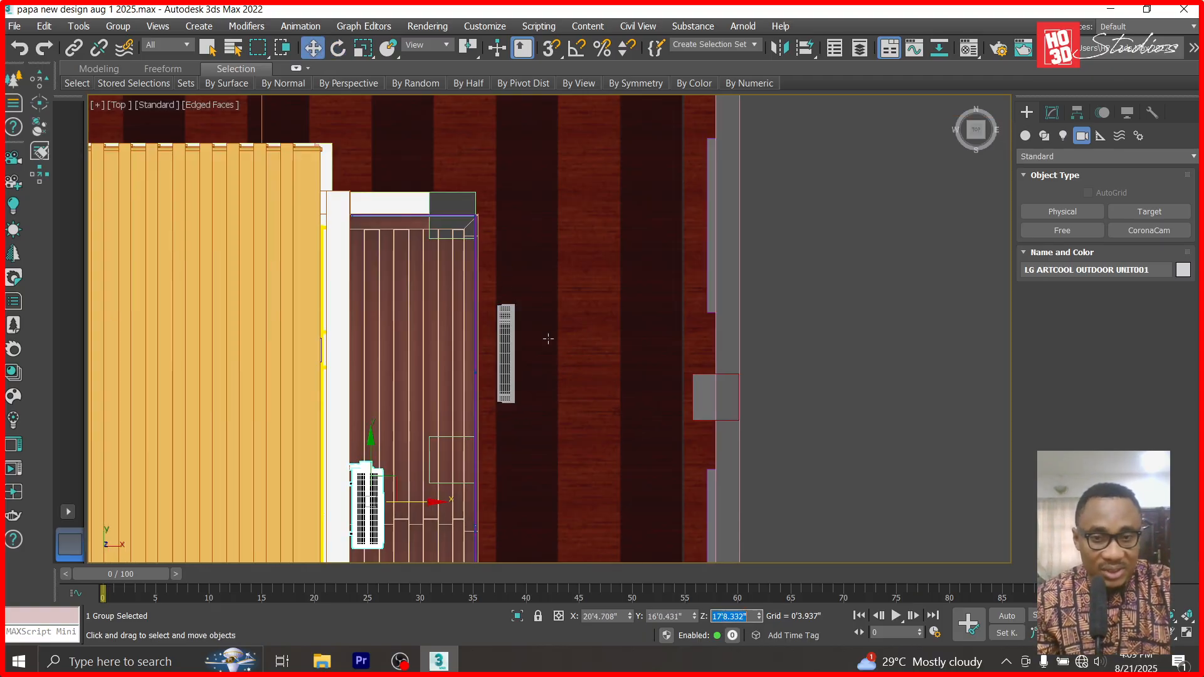
left_click(505, 348)
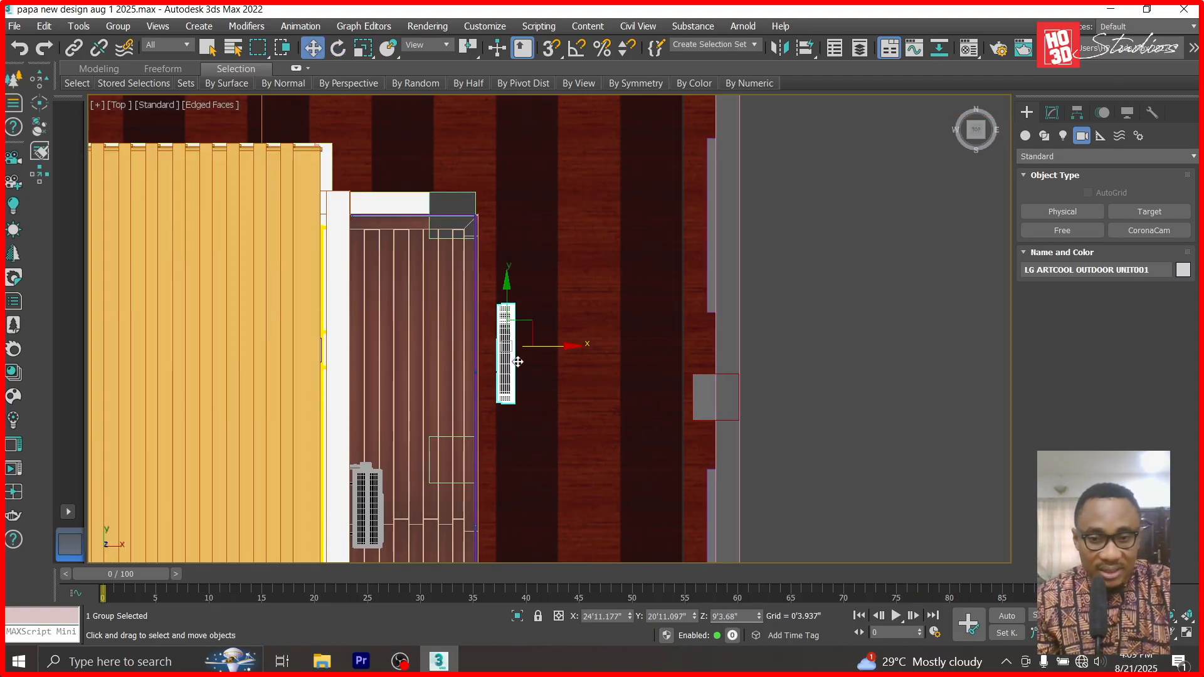
left_click(727, 617)
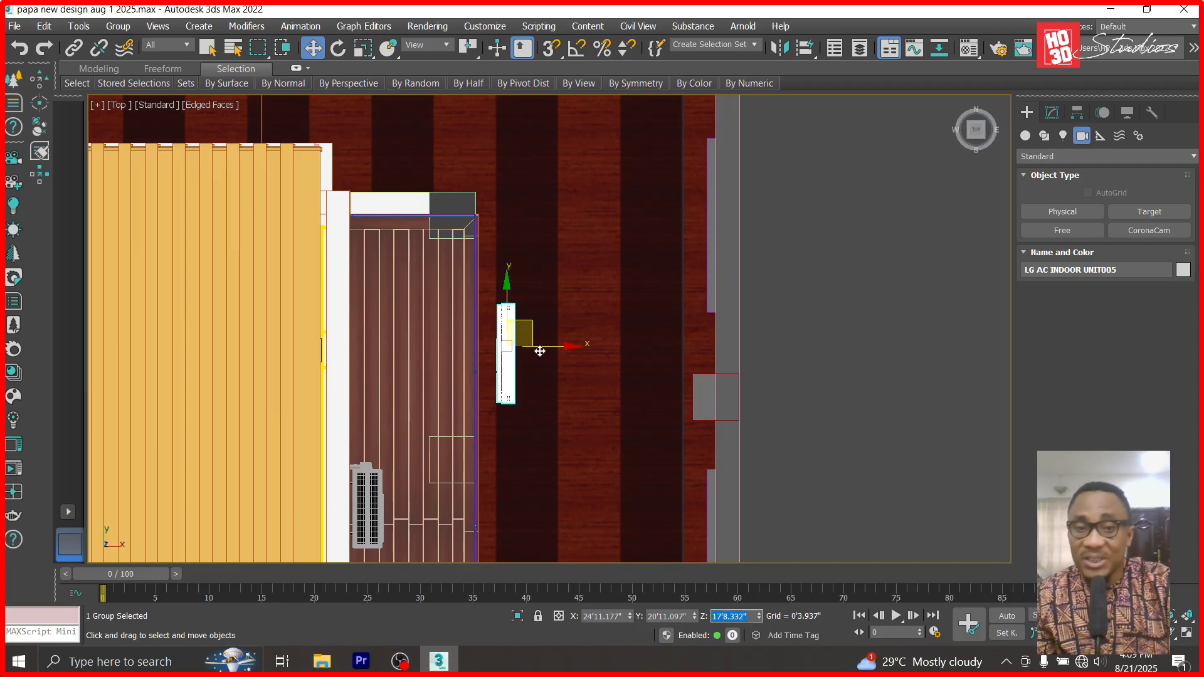
type("0")
key("Return")
- Move the new AC indoor unit to the inner side of the wall opposite the outdoor unit, at about X 18'9", Y 16'2"
left_click_drag(539, 351, 357, 486)
scroll(314, 524, "up", 5)
scroll(314, 524, "up", 1)
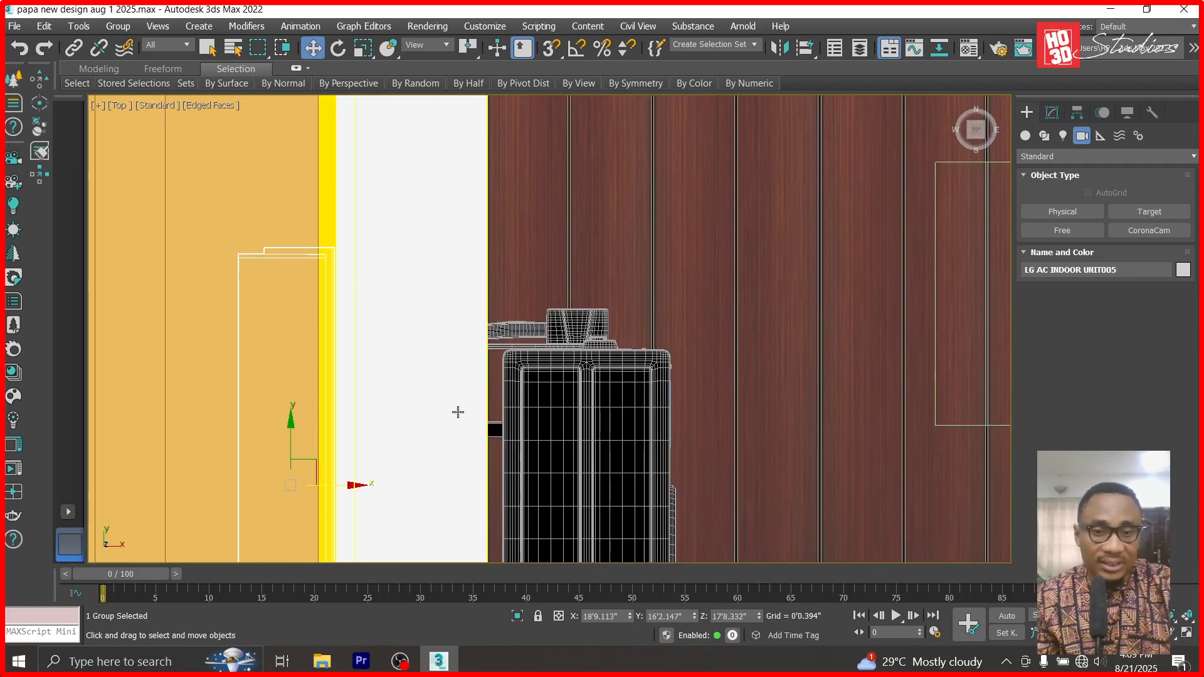
- Hide everything except the new AC indoor unit, the wall and its outdoor unit
left_click(591, 424, "ctrl")
right_click(591, 425)
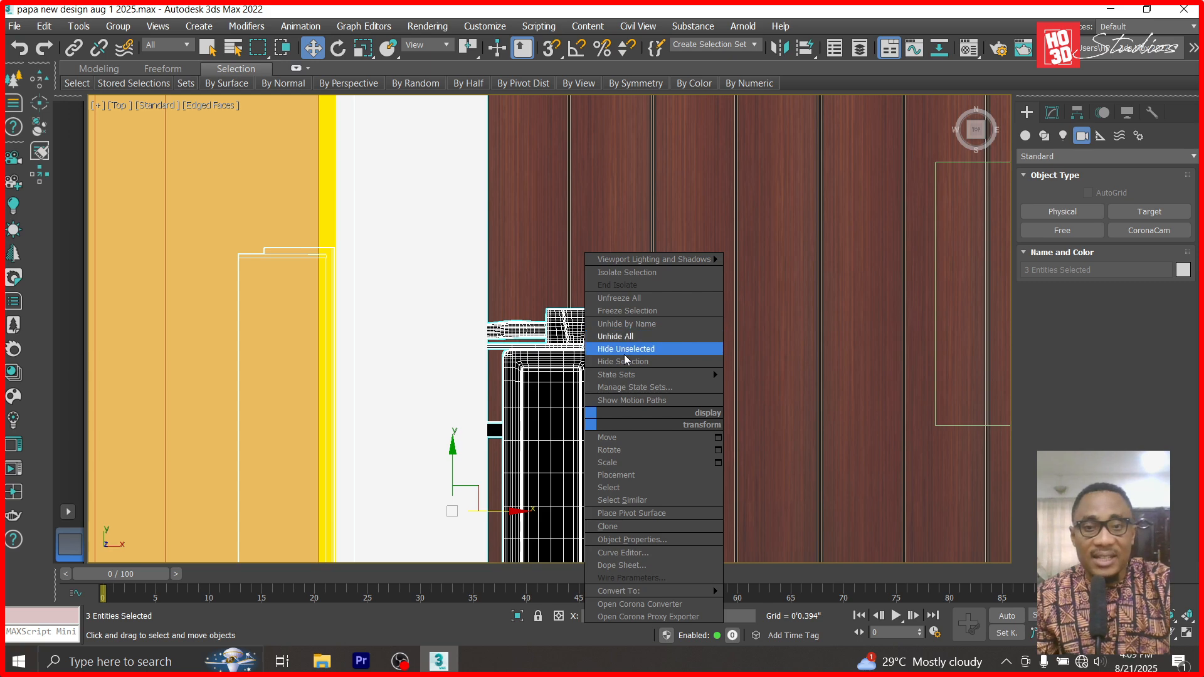
left_click(623, 355)
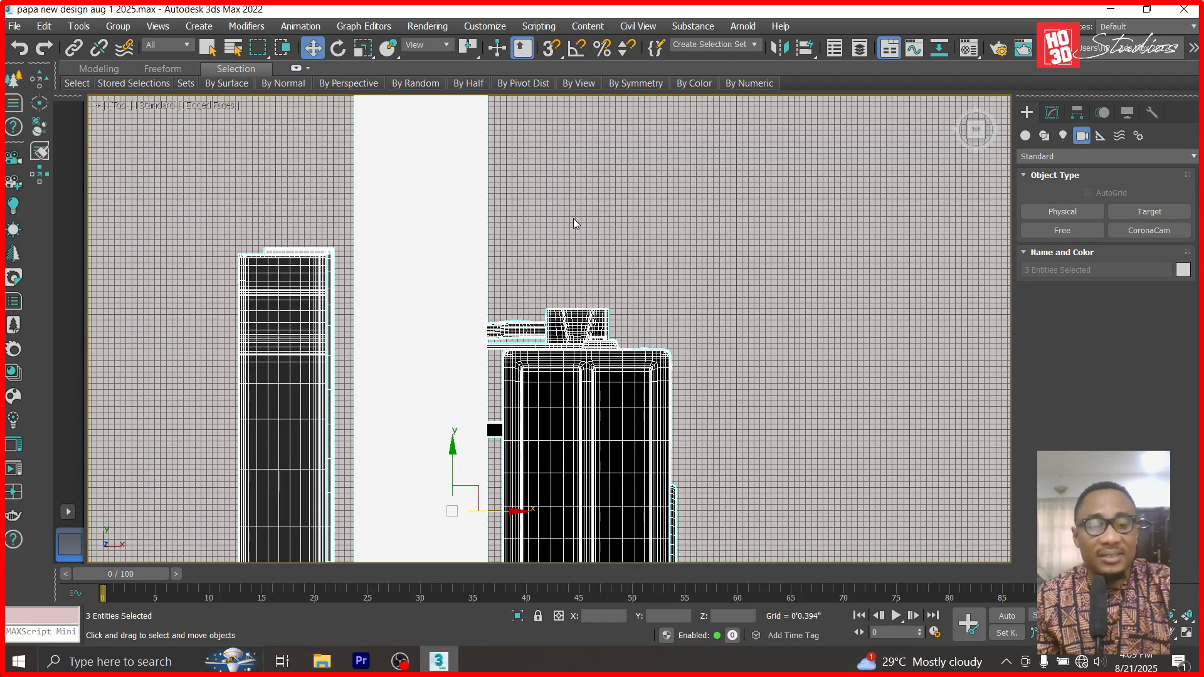
- In the front view, shift the AC indoor unit about 1.5" along X until its back meets the wall's inner face
key("f")
left_click(656, 288)
scroll(632, 323, "up", 10)
left_click(494, 384)
scroll(495, 384, "up", 4)
left_click_drag(514, 420, 546, 422)
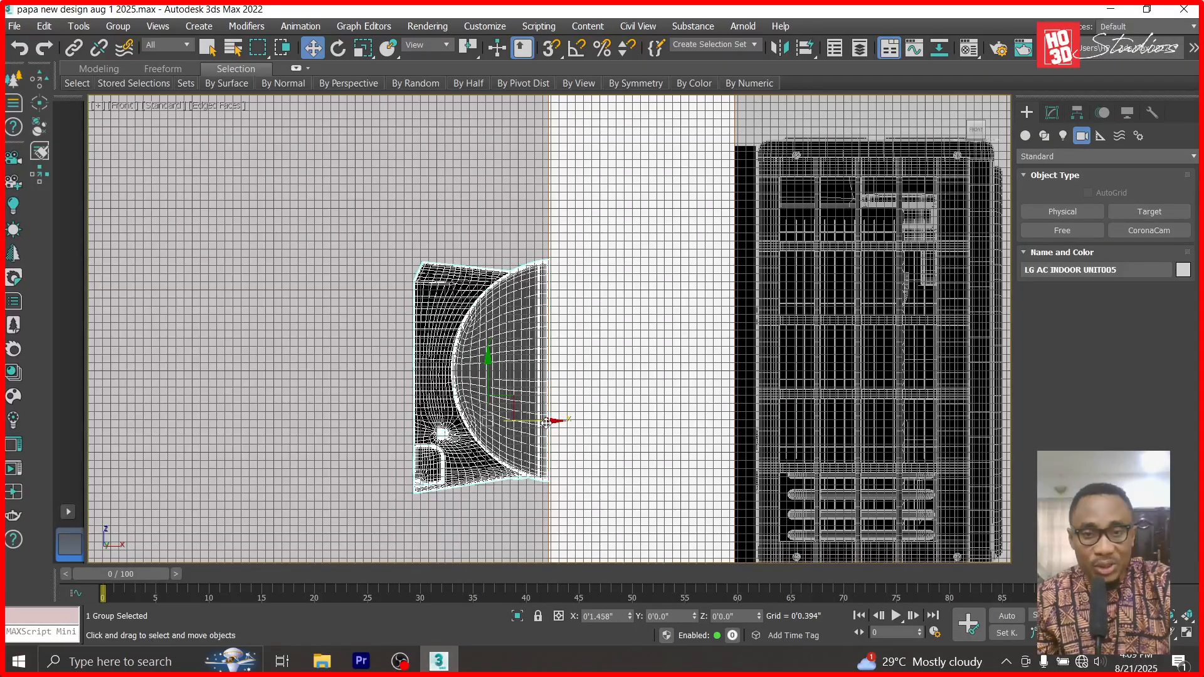
- In the top view, shift the new AC indoor unit along Y to about 16'0.7", closer in line with its outdoor unit
scroll(541, 420, "up", 2)
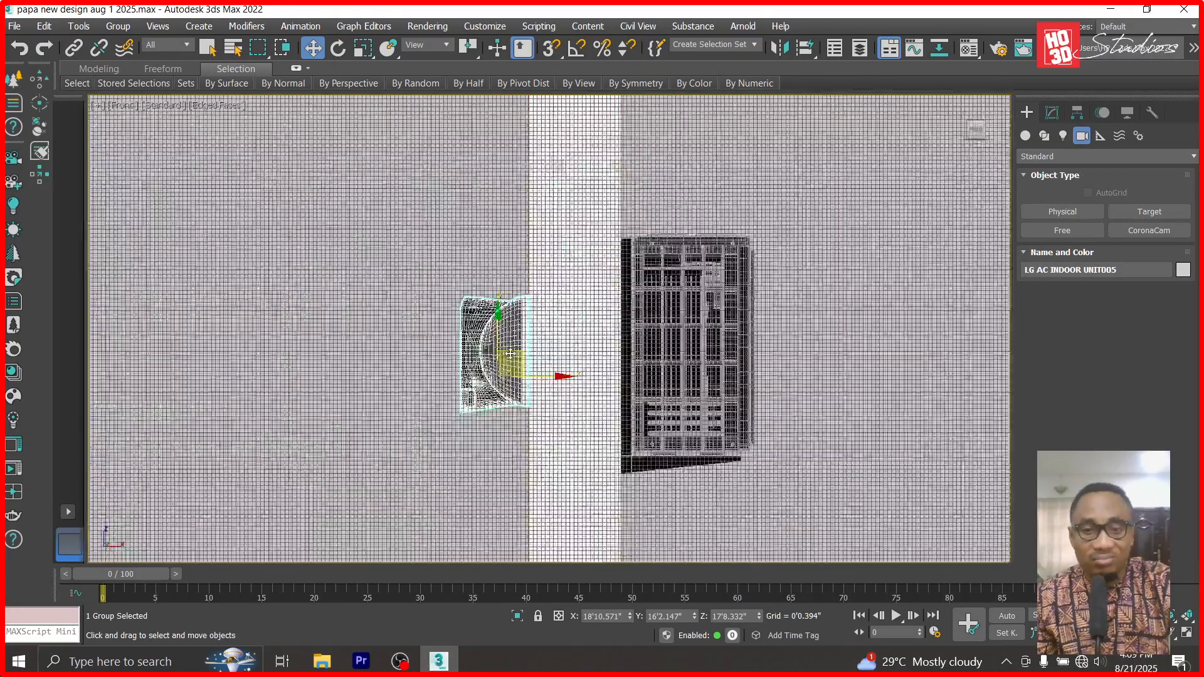
scroll(541, 421, "down", 5)
left_click(705, 386)
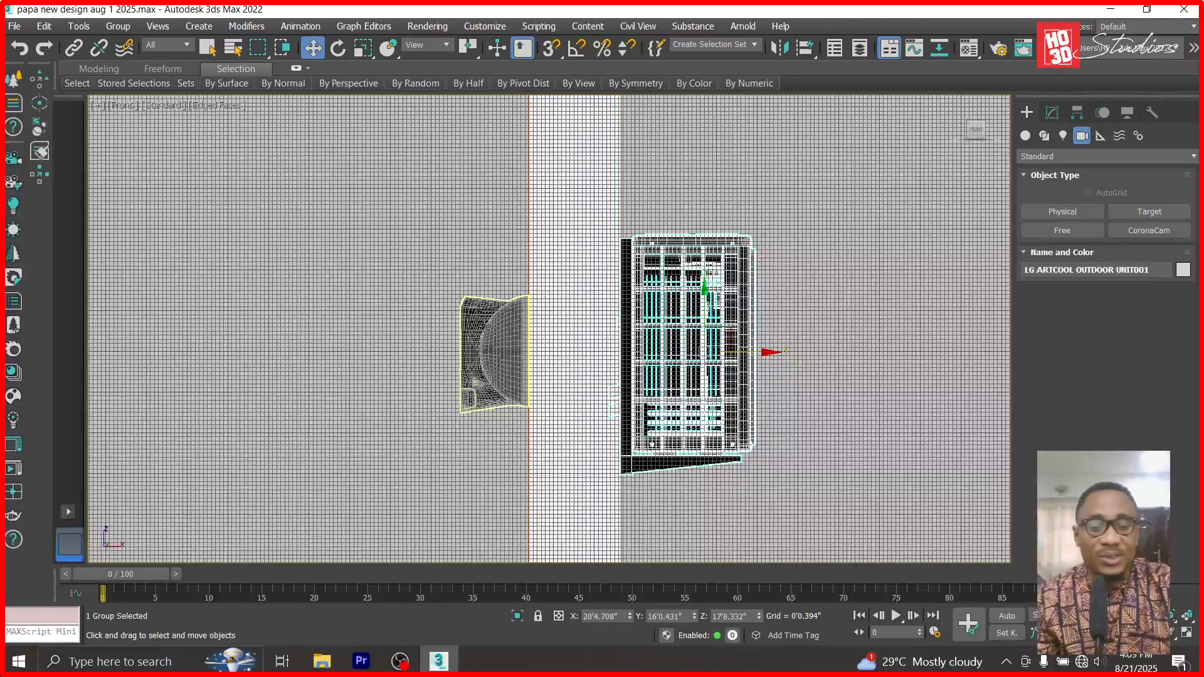
key("t")
scroll(458, 277, "down", 2)
left_click(431, 277)
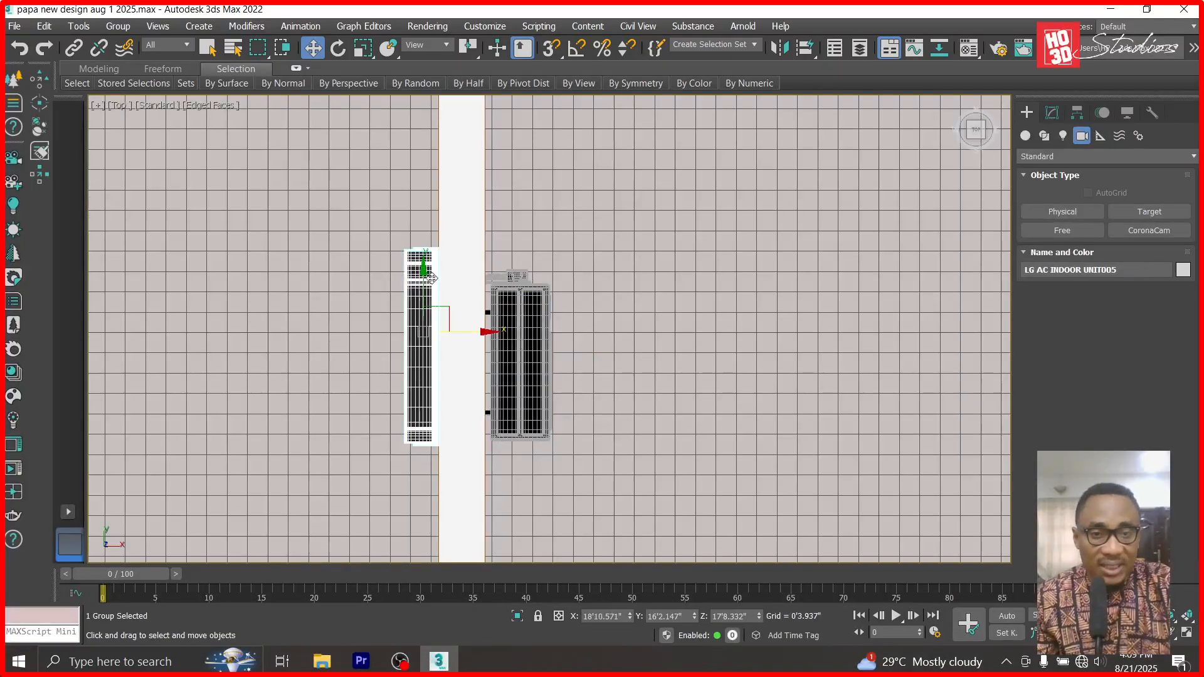
left_click_drag(424, 271, 424, 279)
- Unhide all objects in the scene and clear the selection
right_click(668, 306)
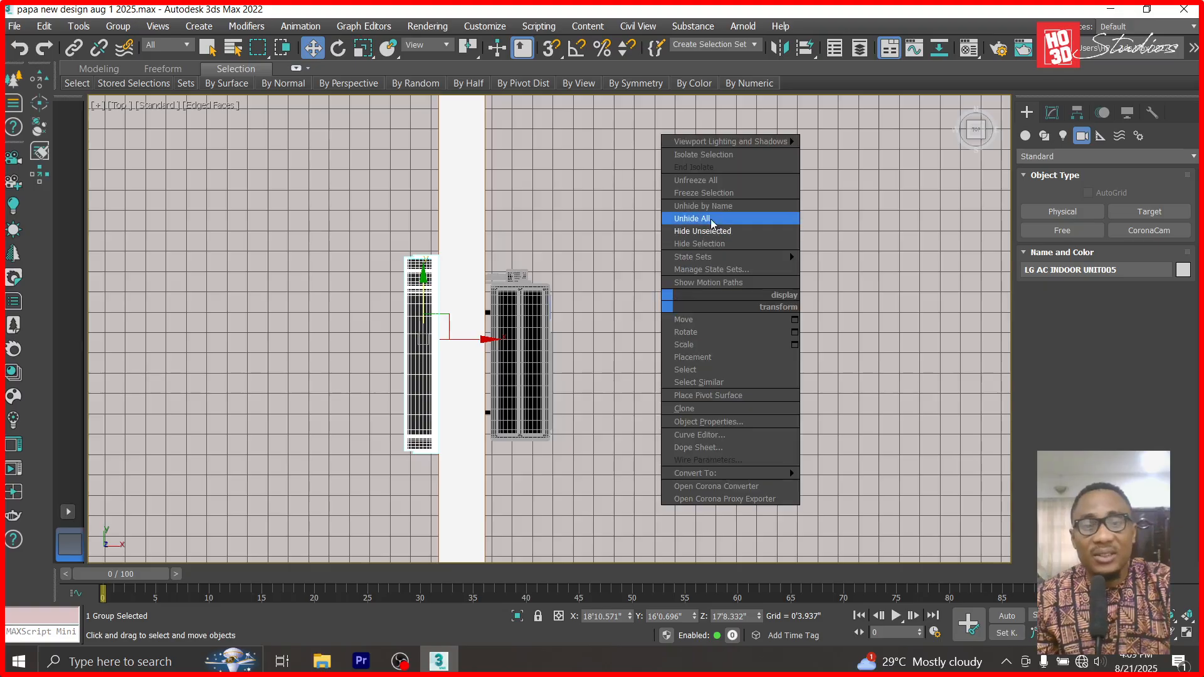
left_click(714, 220)
scroll(669, 352, "down", 5)
key("f")
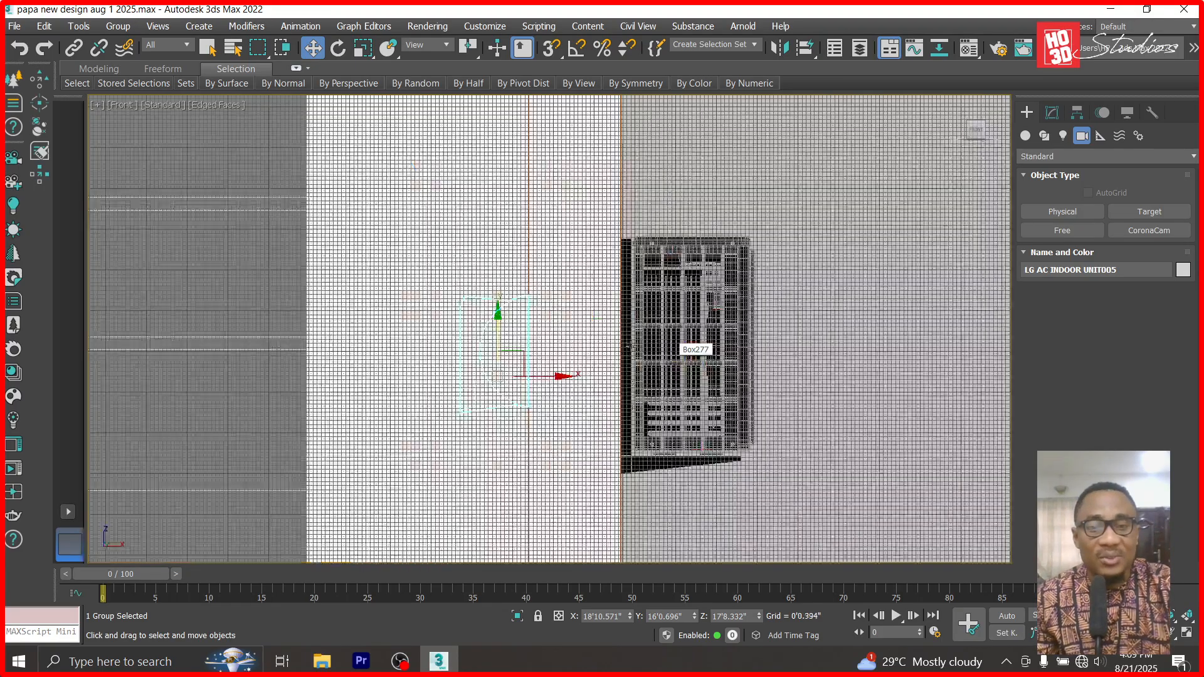
scroll(844, 327, "down", 8)
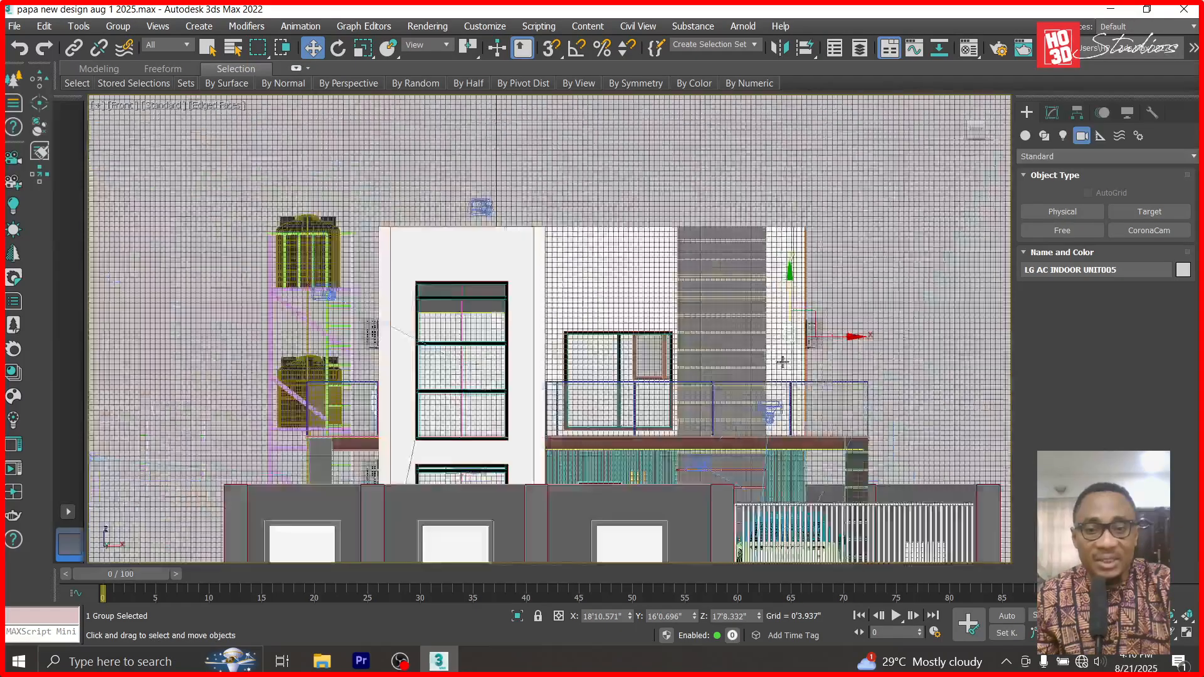
scroll(577, 421, "up", 2)
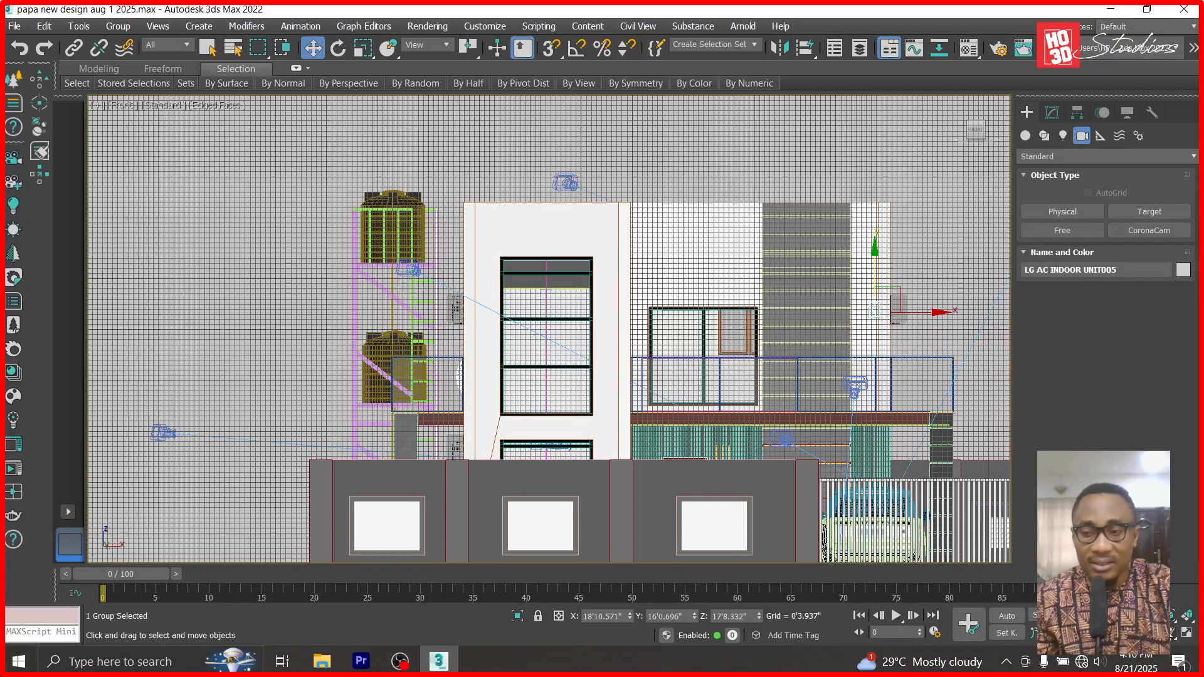
left_click(934, 262)
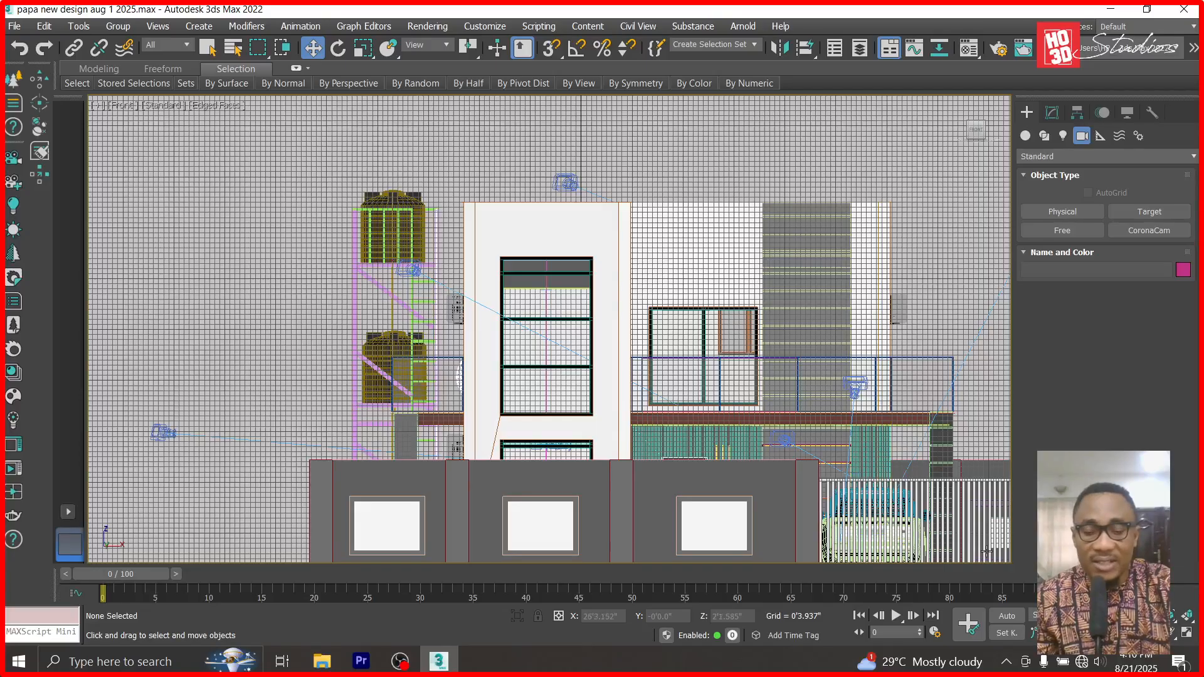
- In the back view, hide the rear exterior wall and the upper outdoor unit to expose the indoor unit behind them
left_click(121, 111)
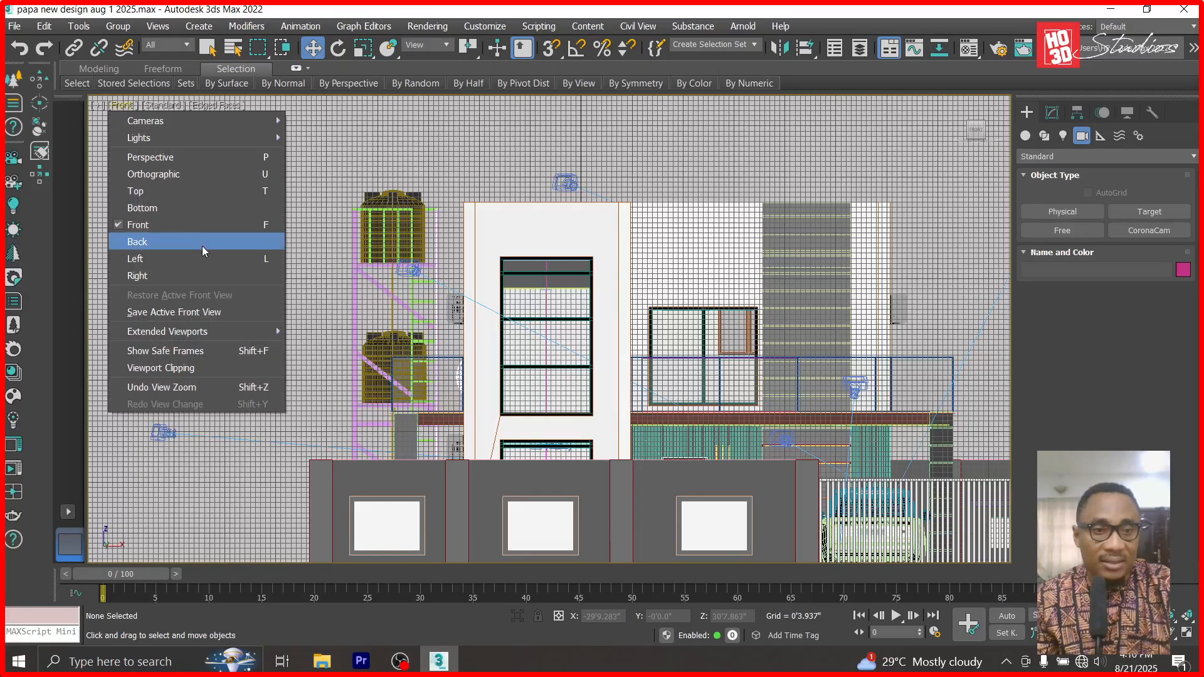
left_click(182, 243)
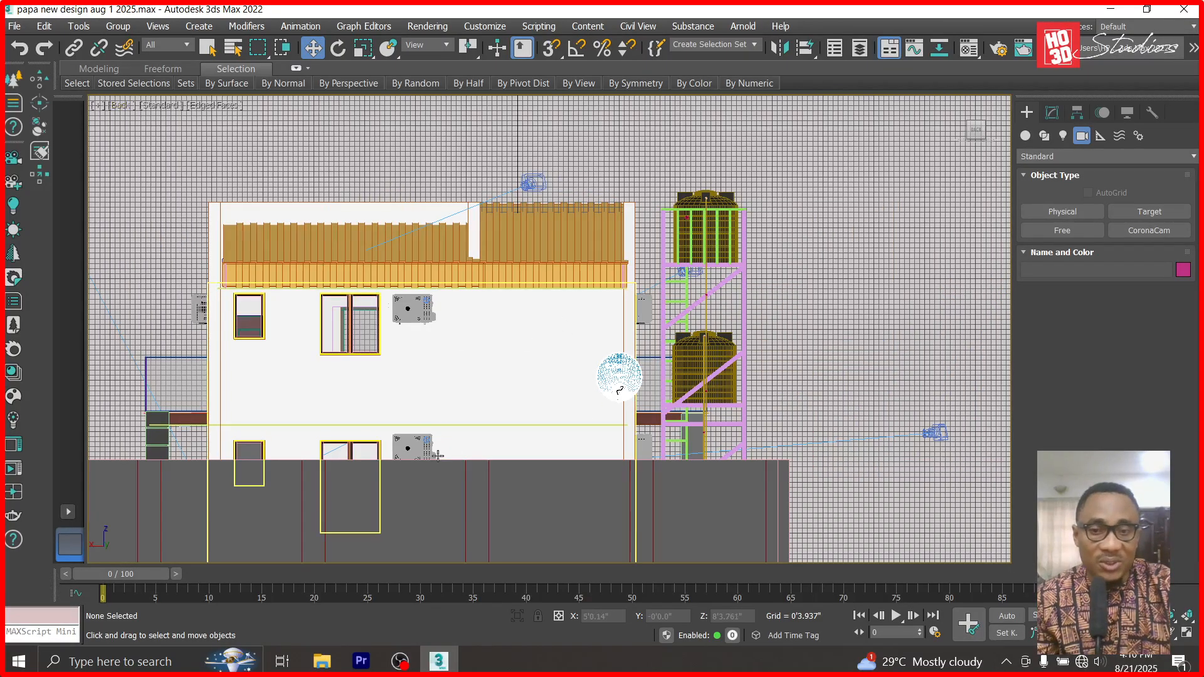
left_click(426, 314)
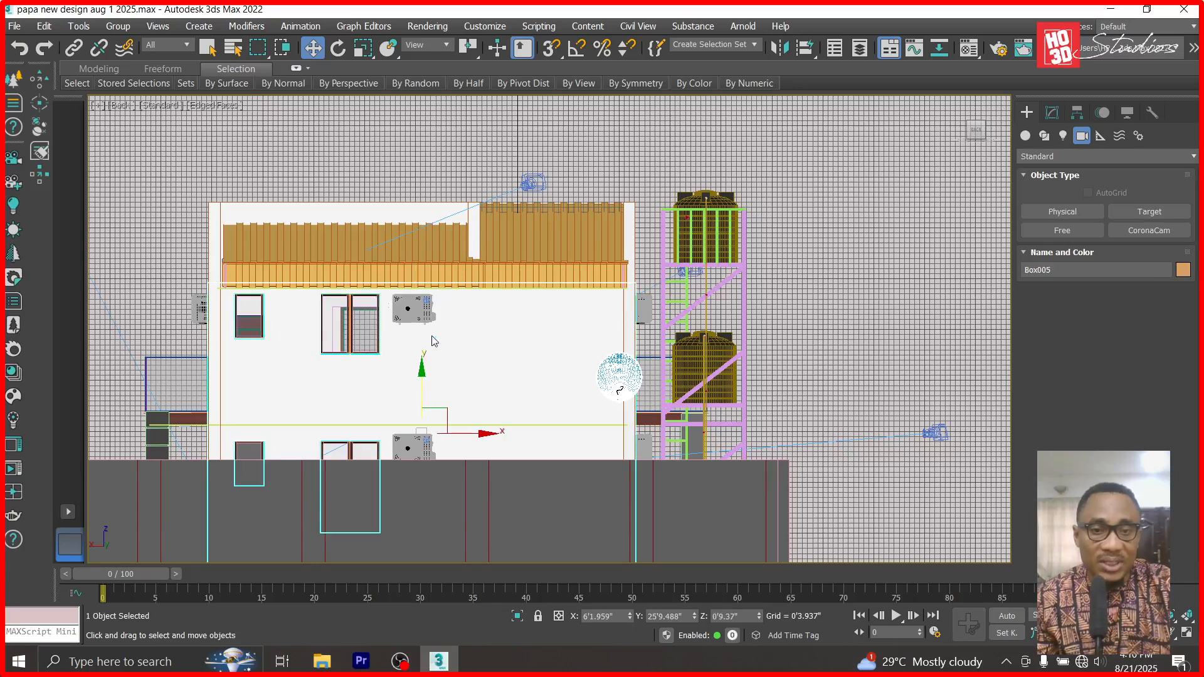
right_click(433, 340)
left_click(458, 278)
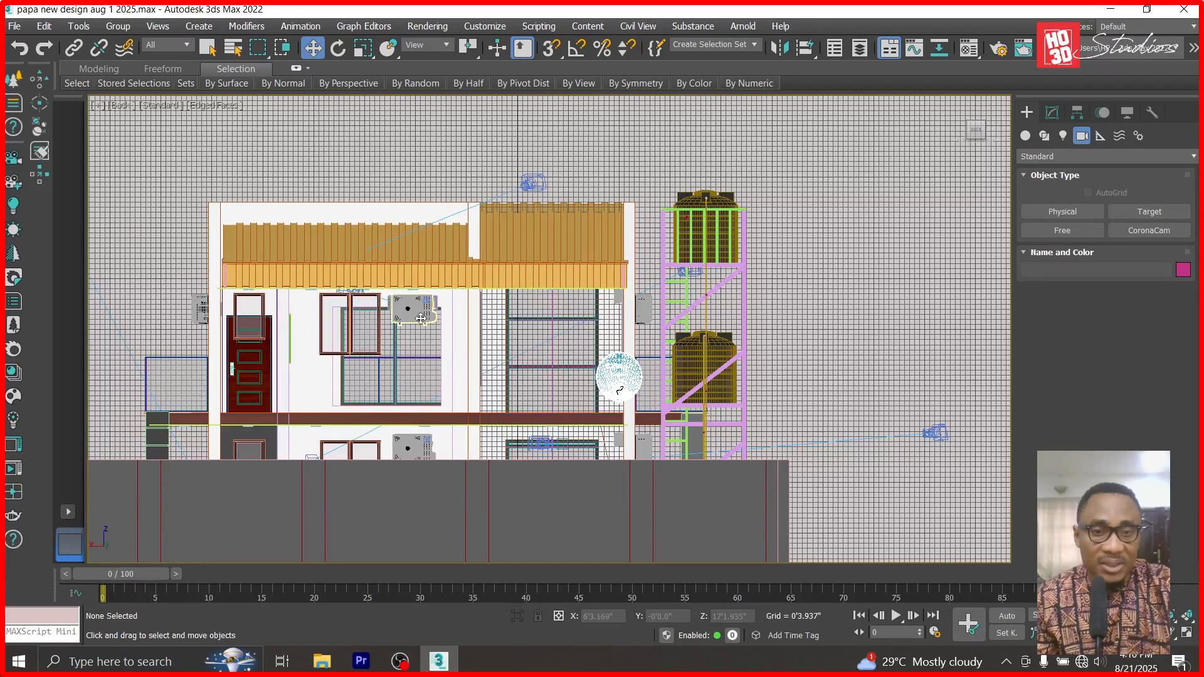
left_click(421, 319)
right_click(420, 319)
left_click(445, 257)
- Clone the exposed upper-floor AC indoor unit straight down to the ground floor, at about Z 9'2.4"
left_click(415, 309)
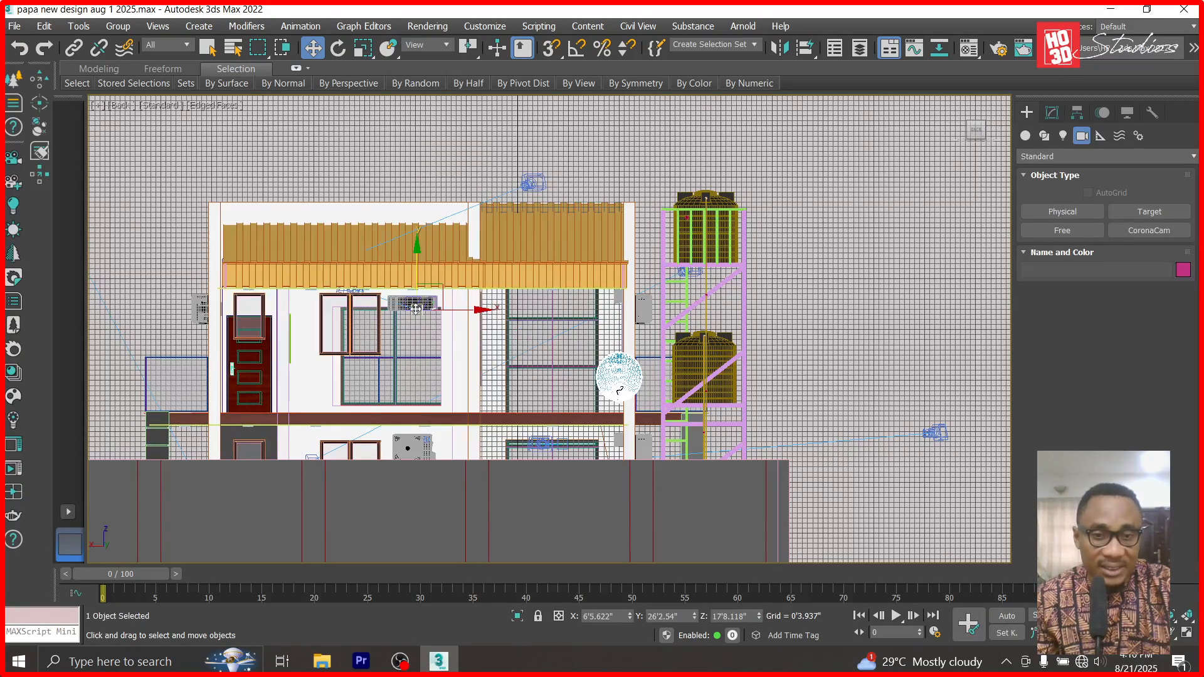
left_click(404, 303)
scroll(405, 303, "up", 3)
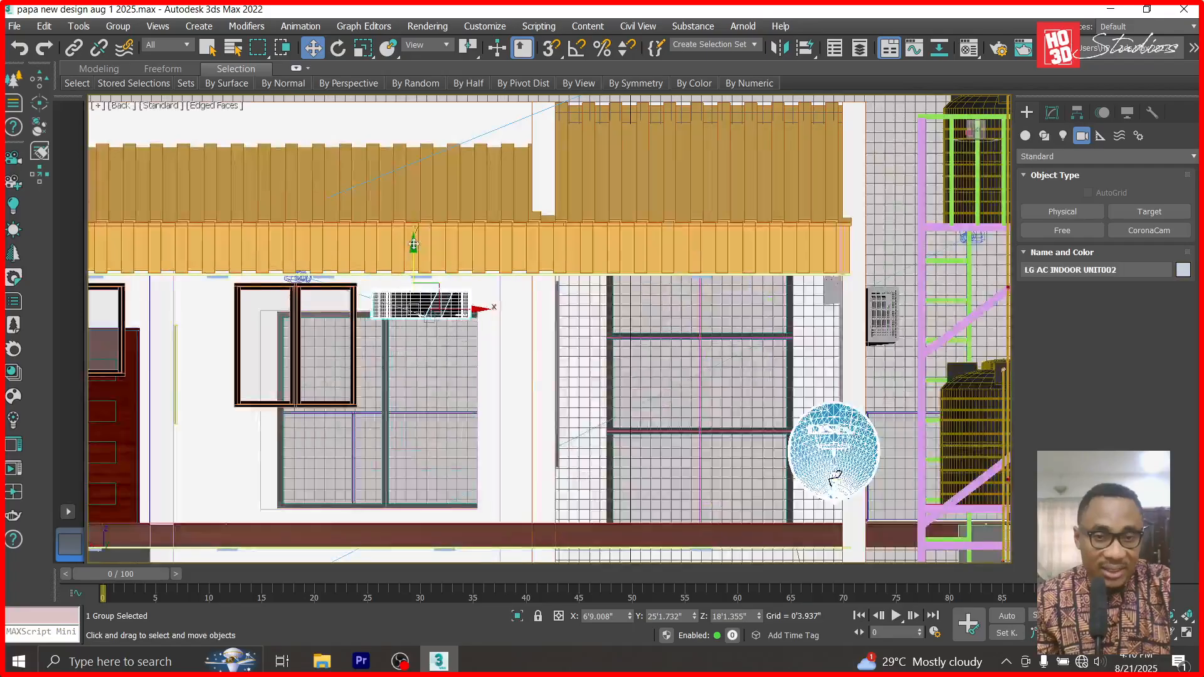
scroll(414, 225, "down", 1)
left_click_drag(414, 225, 420, 424, "shift")
left_click(593, 408)
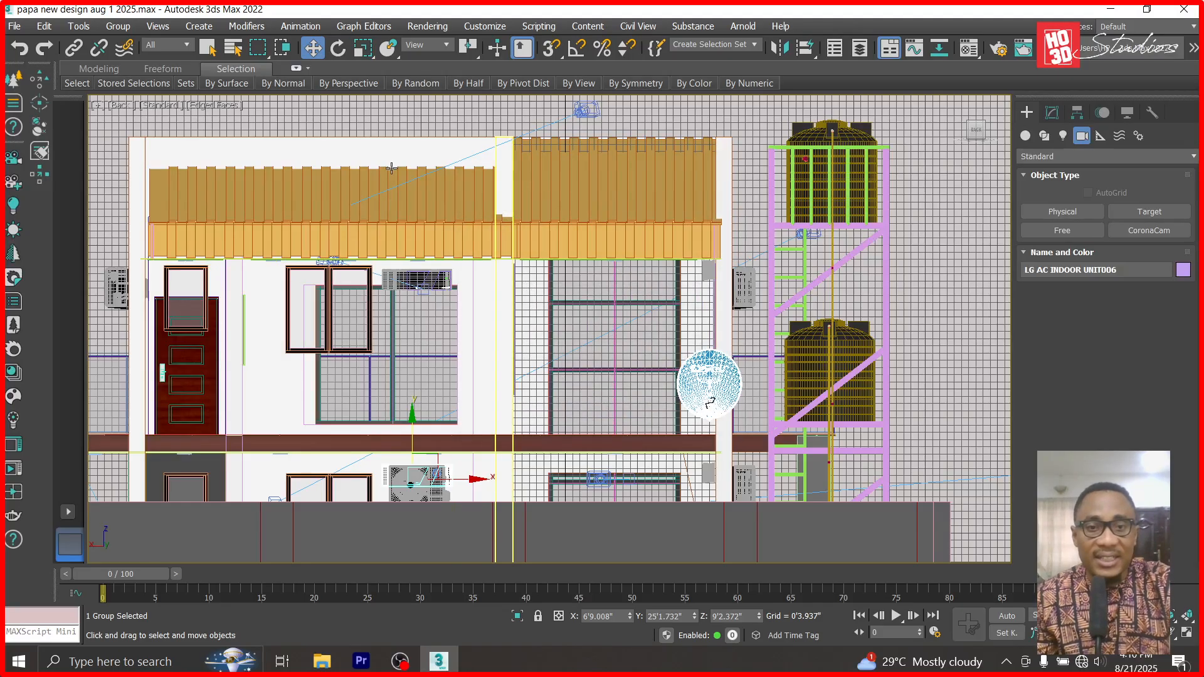
- Unhide all objects and look through Corona Camera002
right_click(531, 167)
left_click(434, 86)
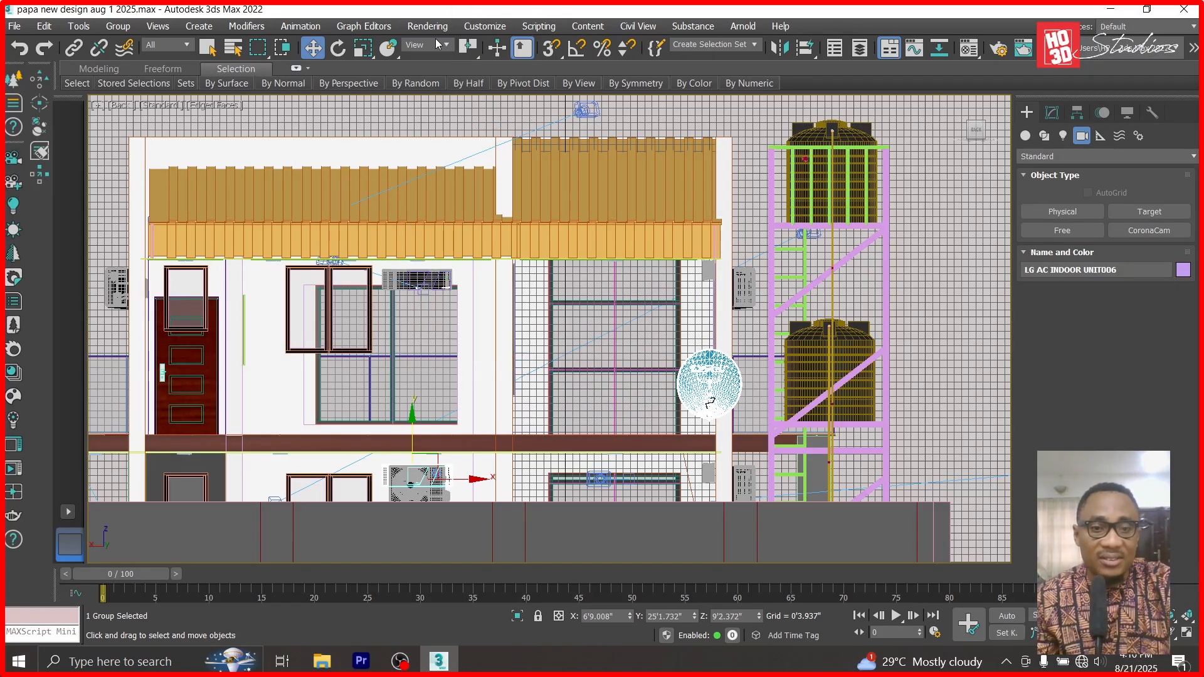
key("c")
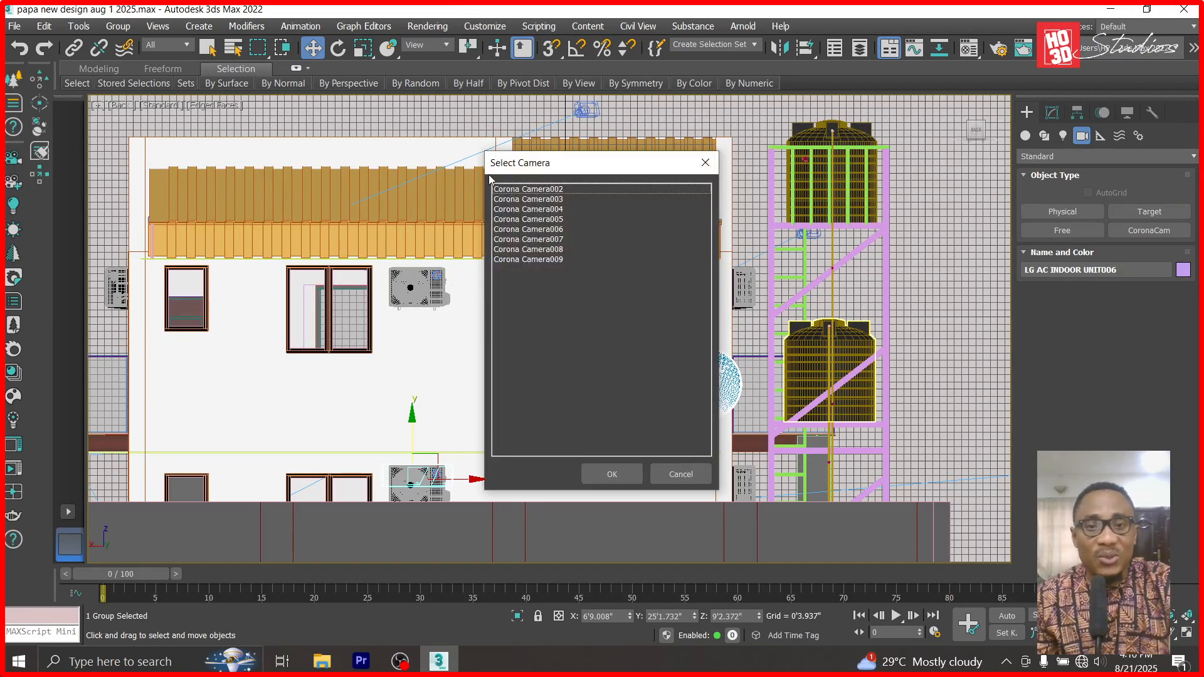
double_click(516, 190)
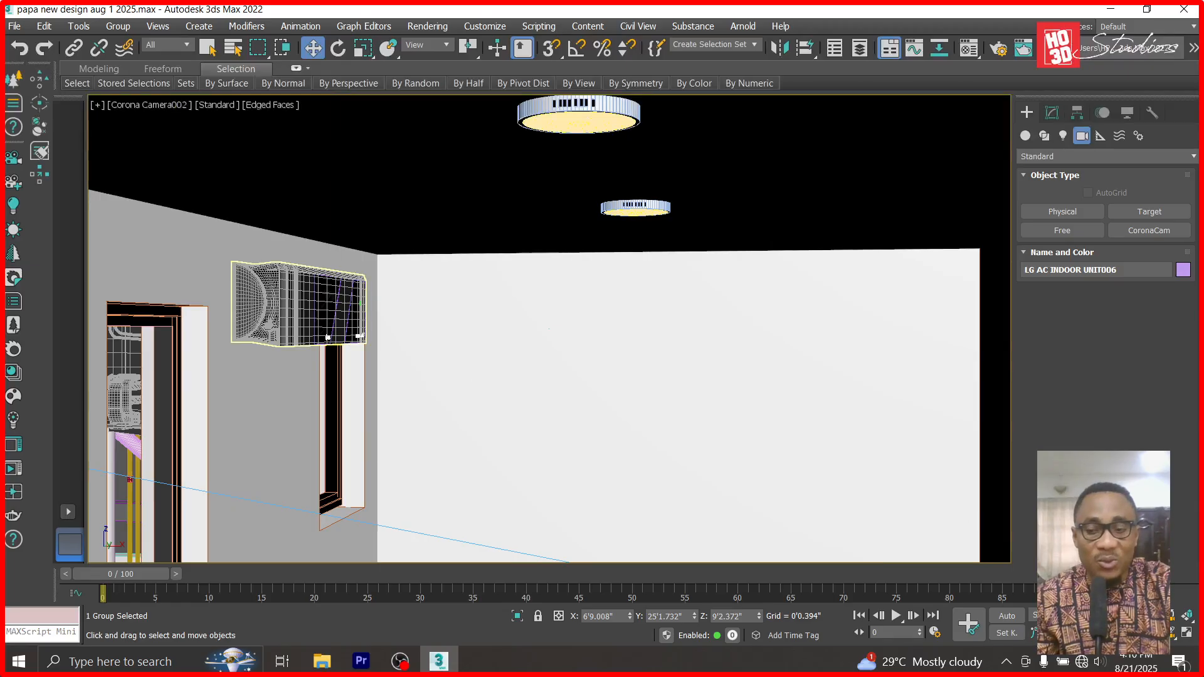
- Examine the interior walls, windows, doors and AC indoor units through Corona Camera002
key("ctrl+p")
left_click_drag(575, 503, 611, 363)
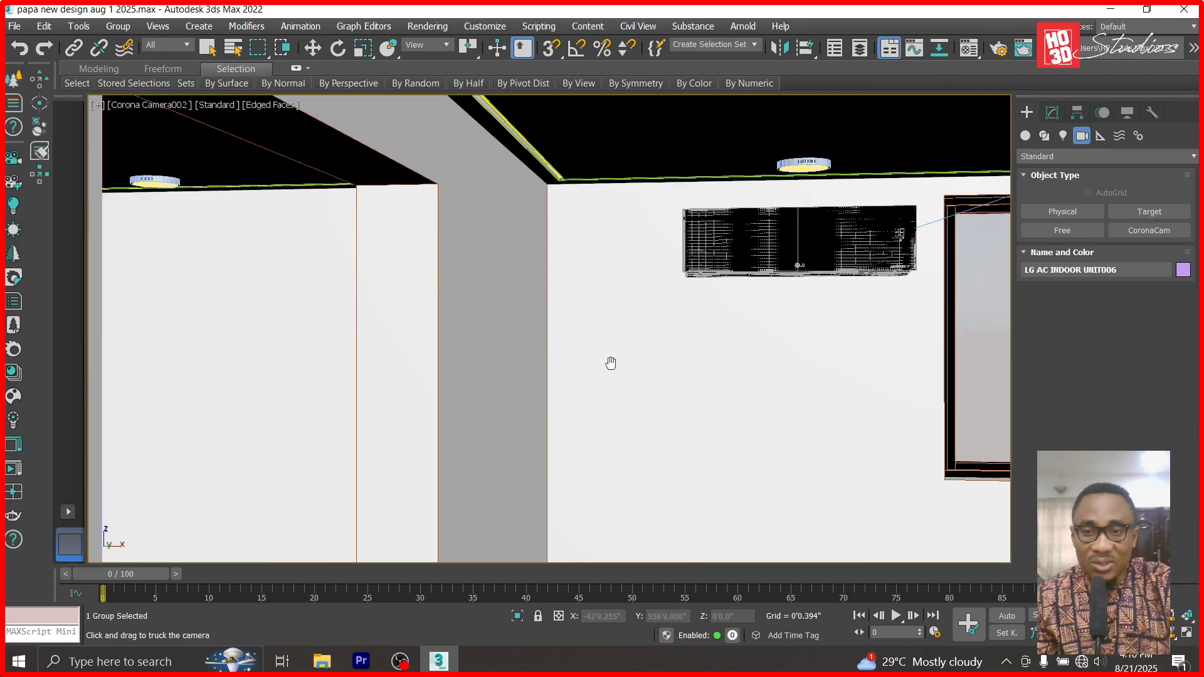
left_click_drag(787, 237, 730, 317)
scroll(719, 450, "up", 5)
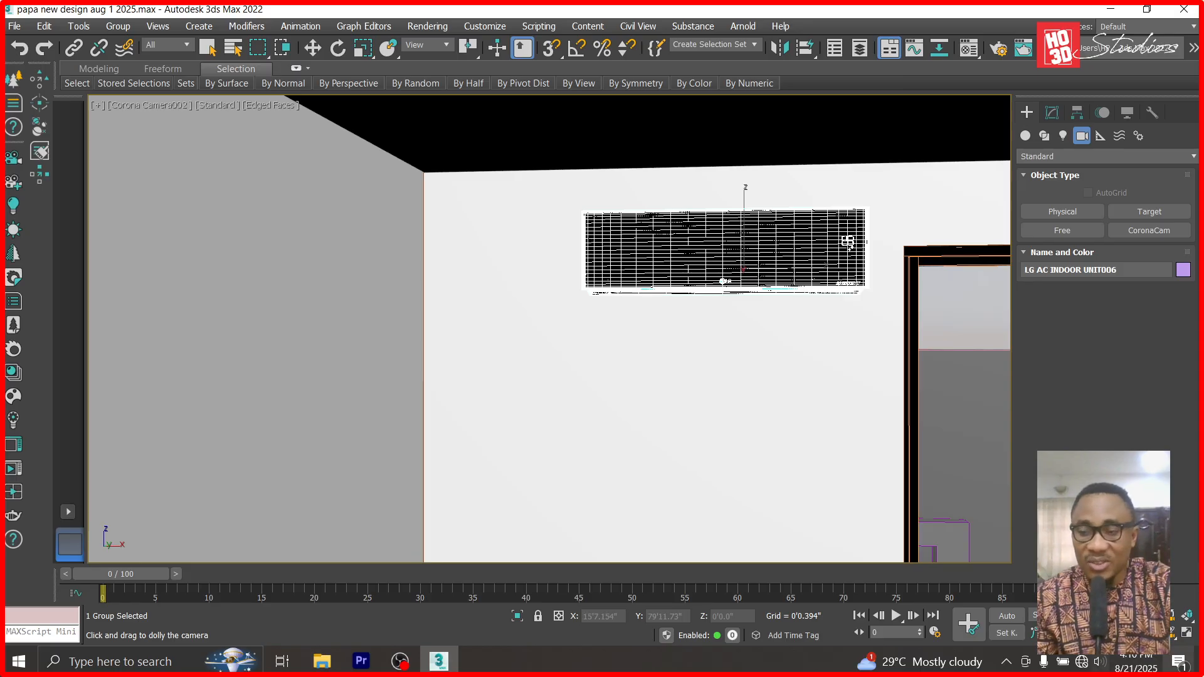
left_click_drag(770, 415, 553, 405)
left_click_drag(686, 456, 814, 466)
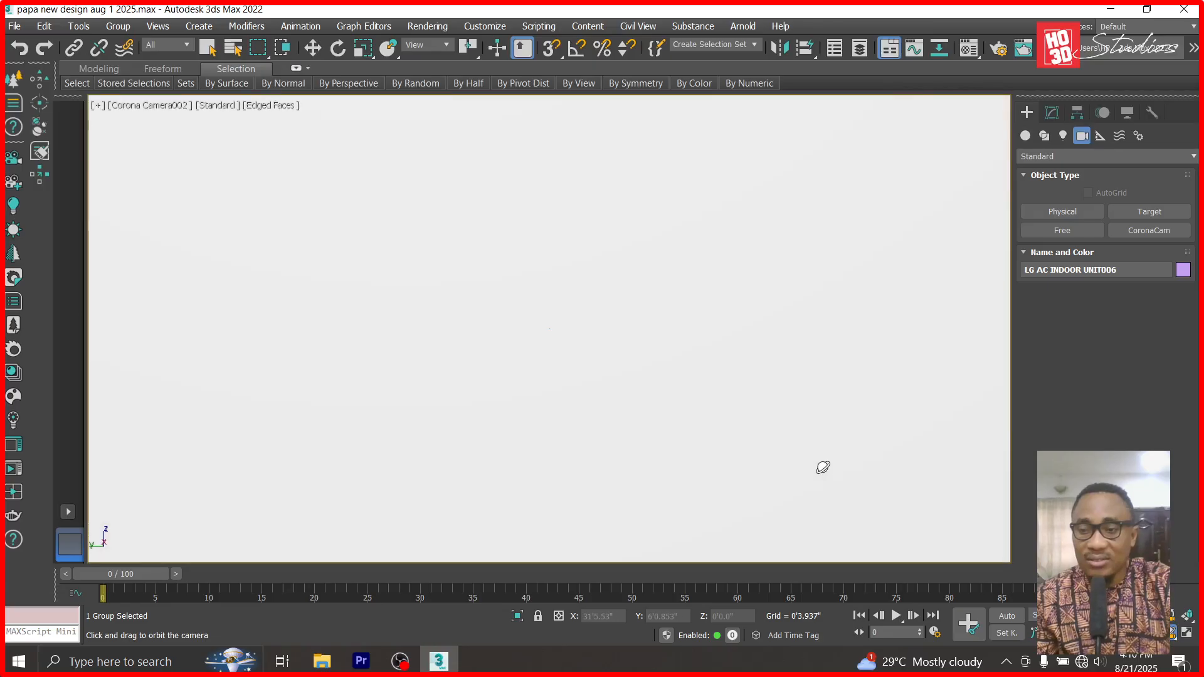
left_click_drag(802, 314, 744, 306)
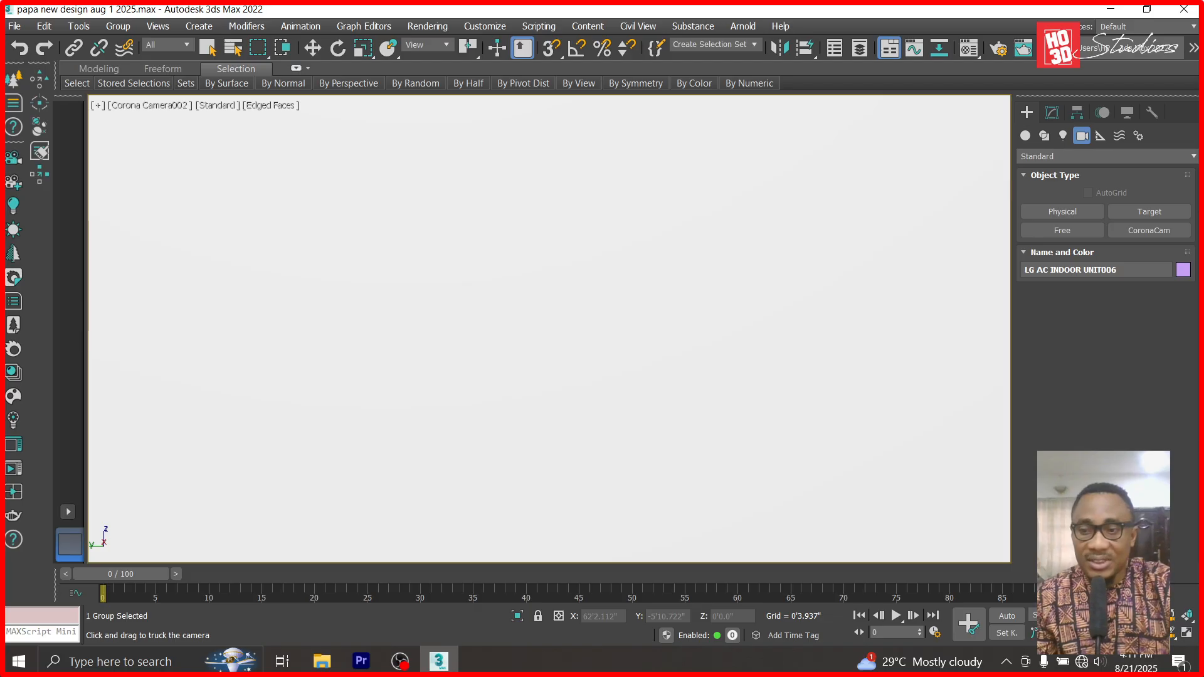
left_click_drag(711, 253, 717, 319)
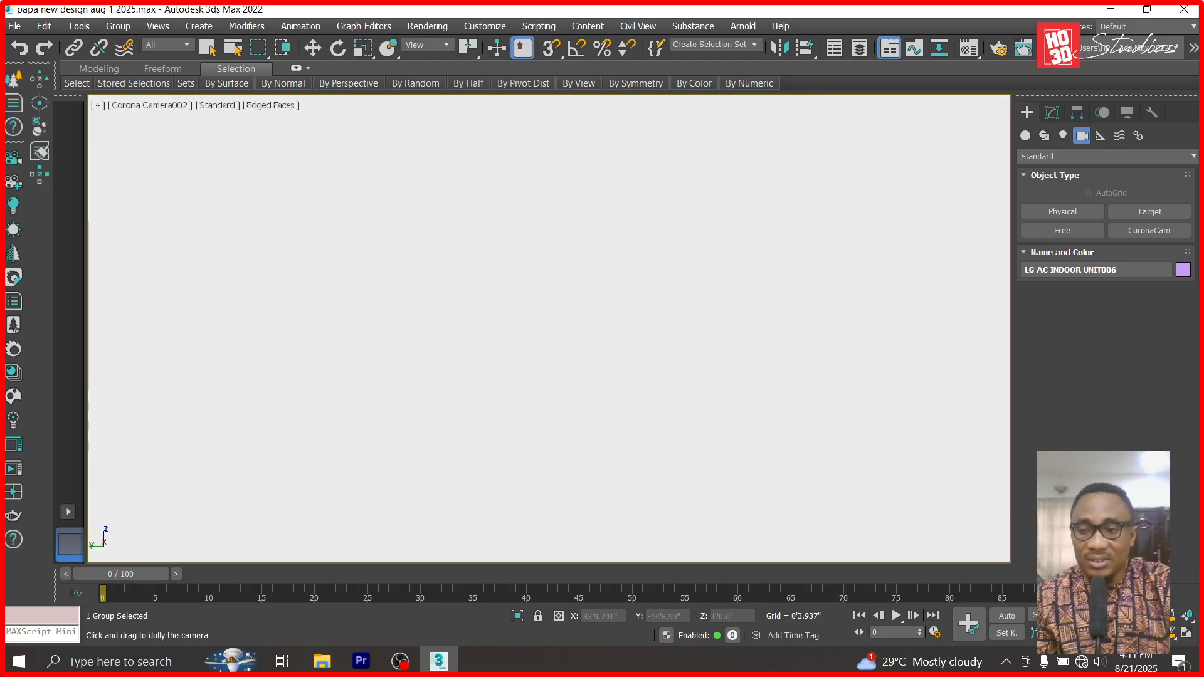
left_click(1172, 637)
left_click_drag(795, 320, 755, 291)
left_click_drag(830, 165, 390, 131)
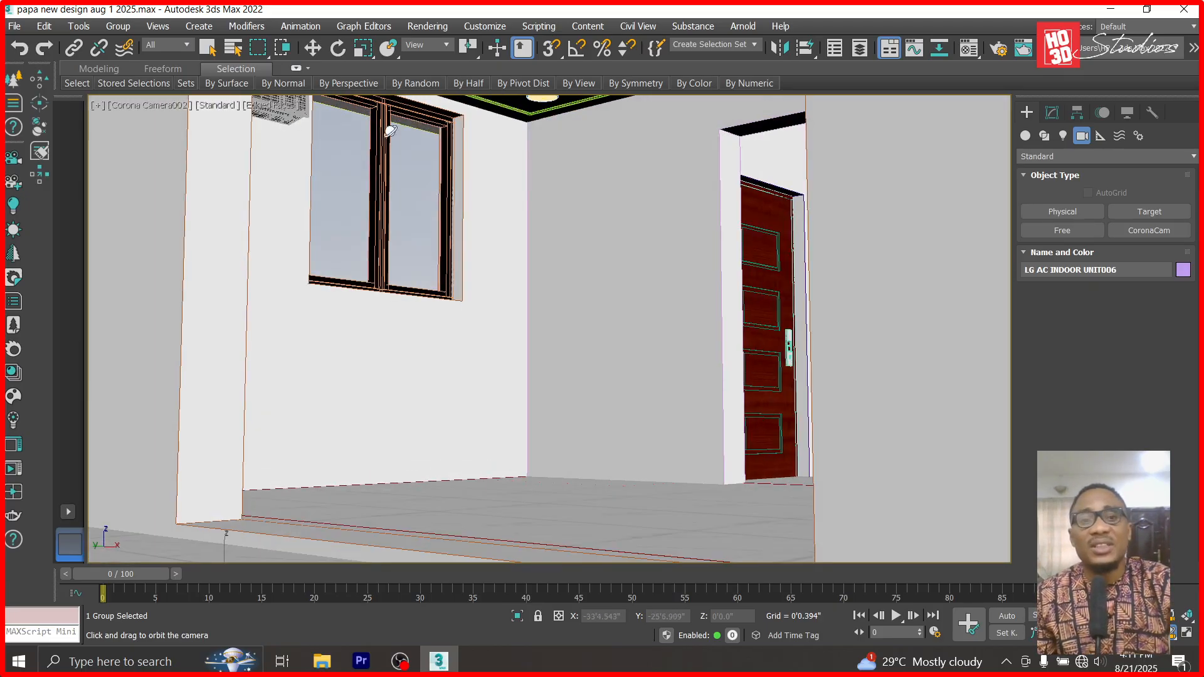
mouse_move(483, 133)
left_mouse_down()
mouse_move(546, 218)
mouse_move(785, 167)
mouse_move(746, 220)
mouse_move(792, 175)
mouse_move(792, 238)
left_mouse_up()
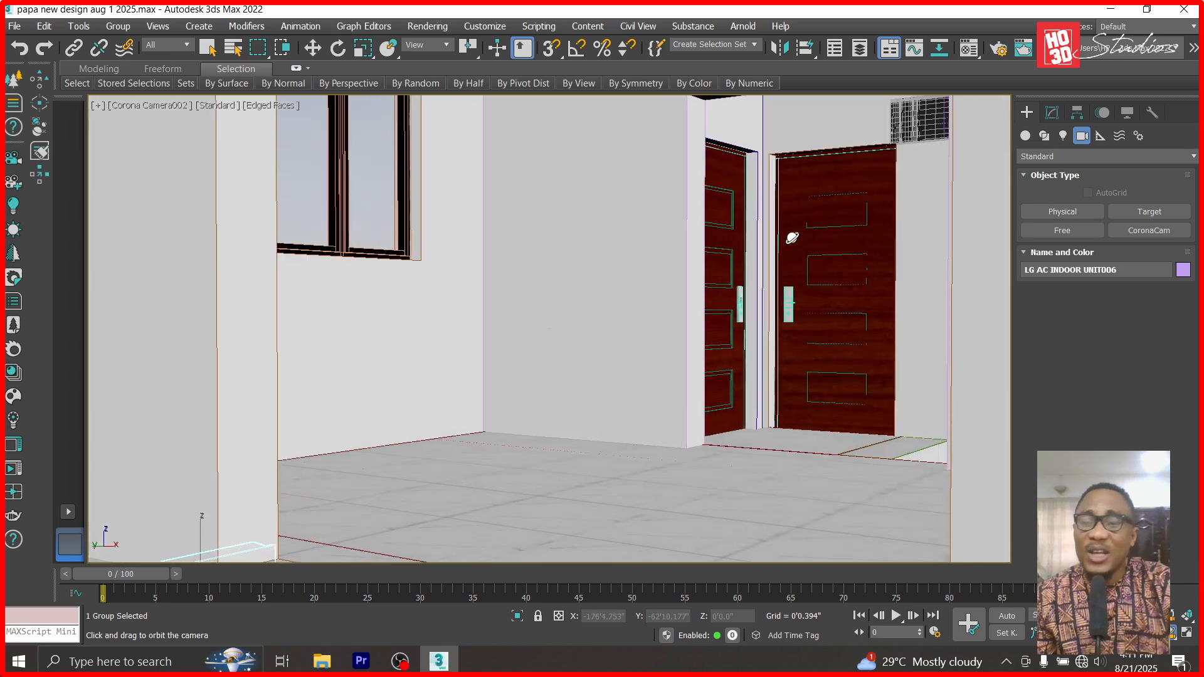
left_click(313, 48)
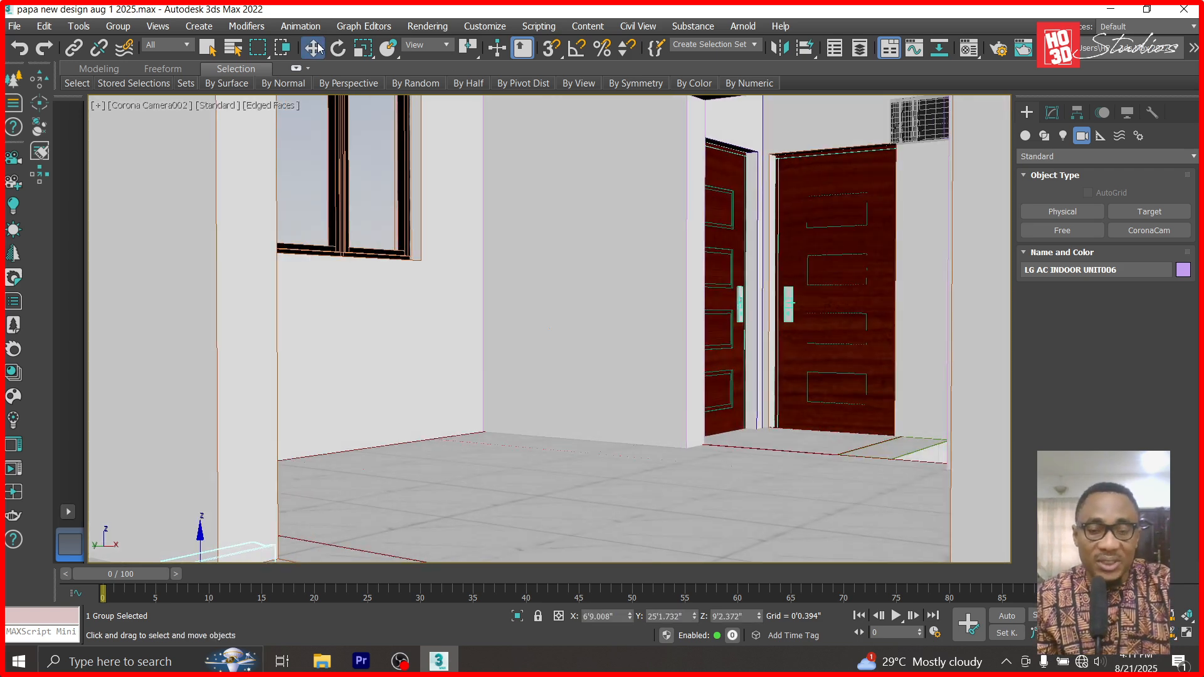
- Locate the merged furniture lying beside the house and examine its pieces in the top and front views
key("t")
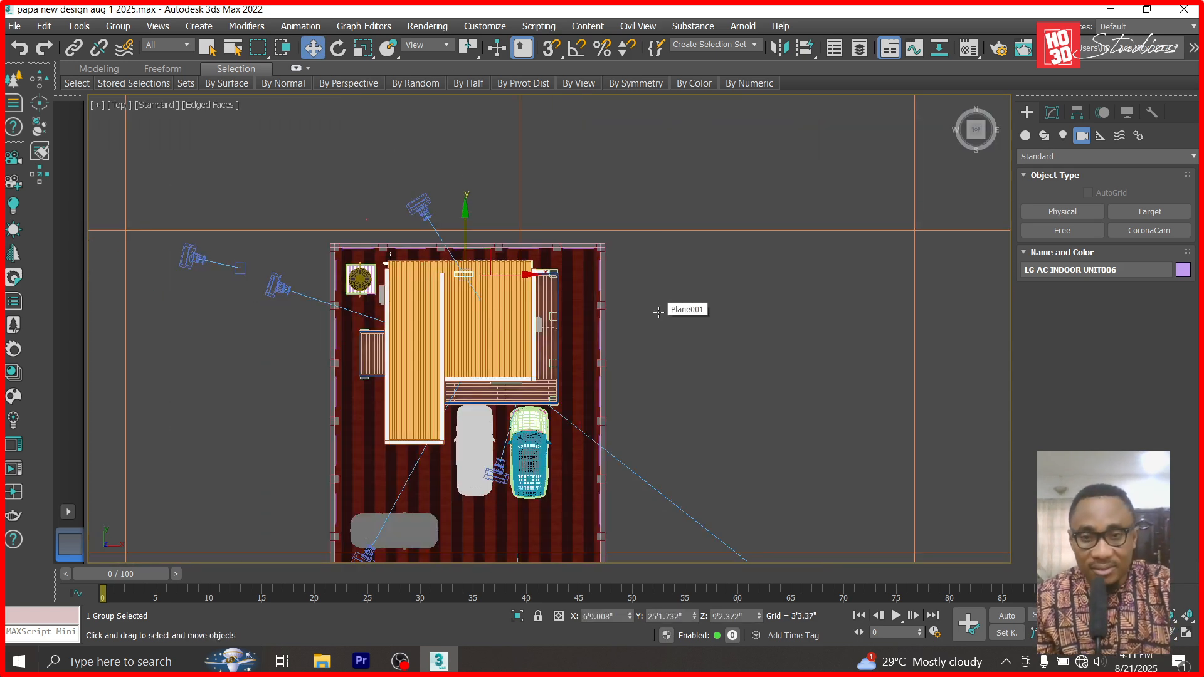
scroll(658, 311, "down", 6)
scroll(835, 347, "up", 4)
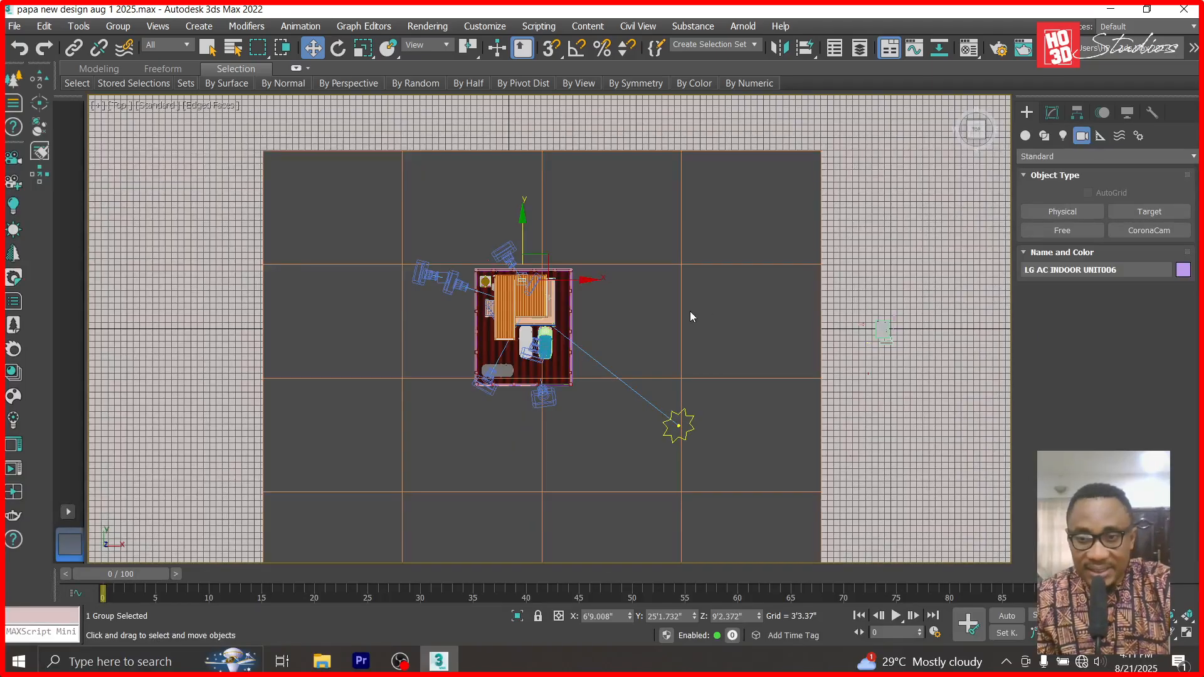
scroll(901, 336, "up", 6)
scroll(784, 303, "up", 6)
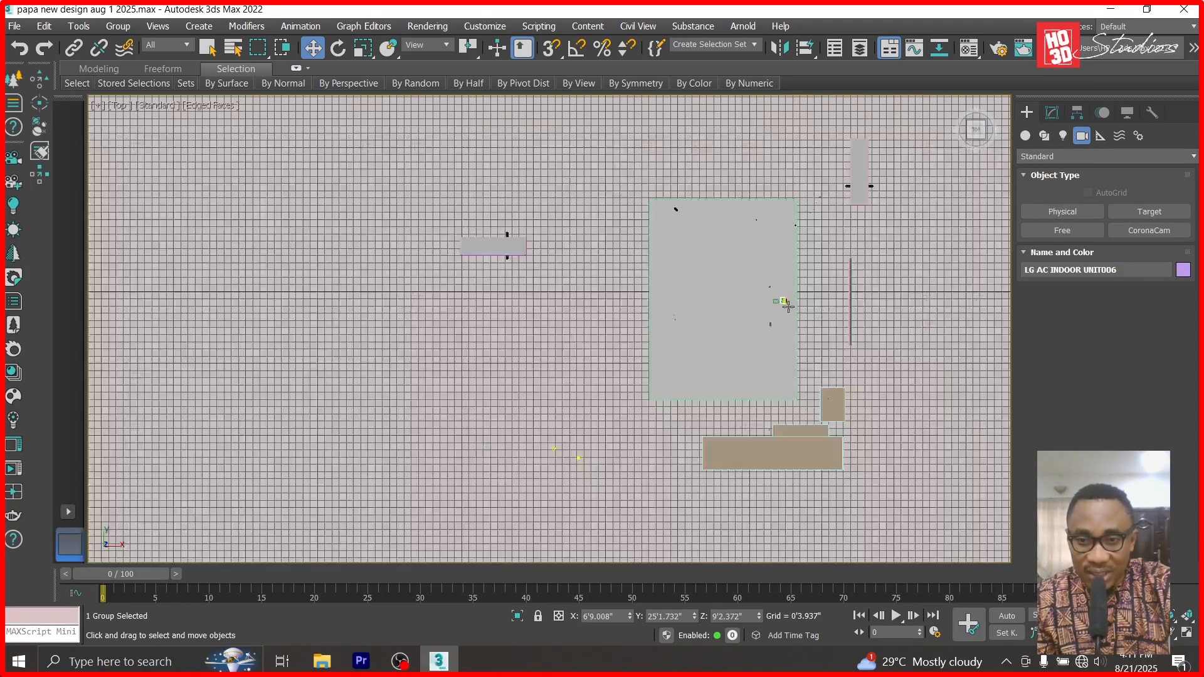
left_click(653, 317)
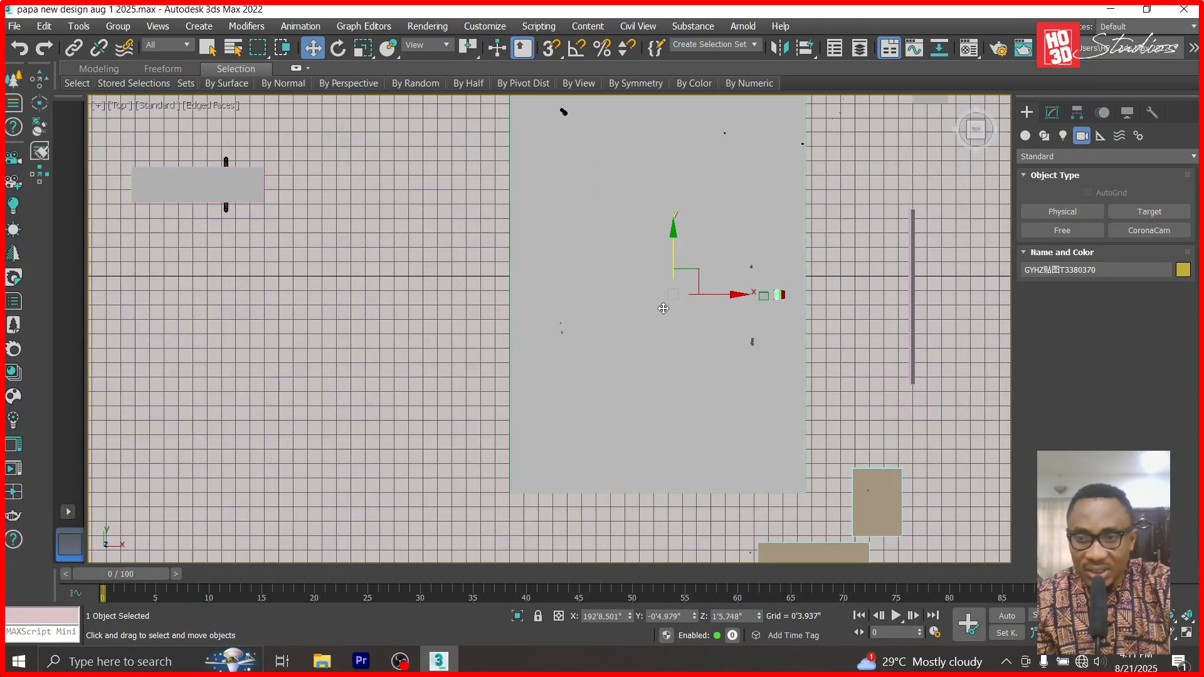
key("f")
scroll(844, 385, "down", 5)
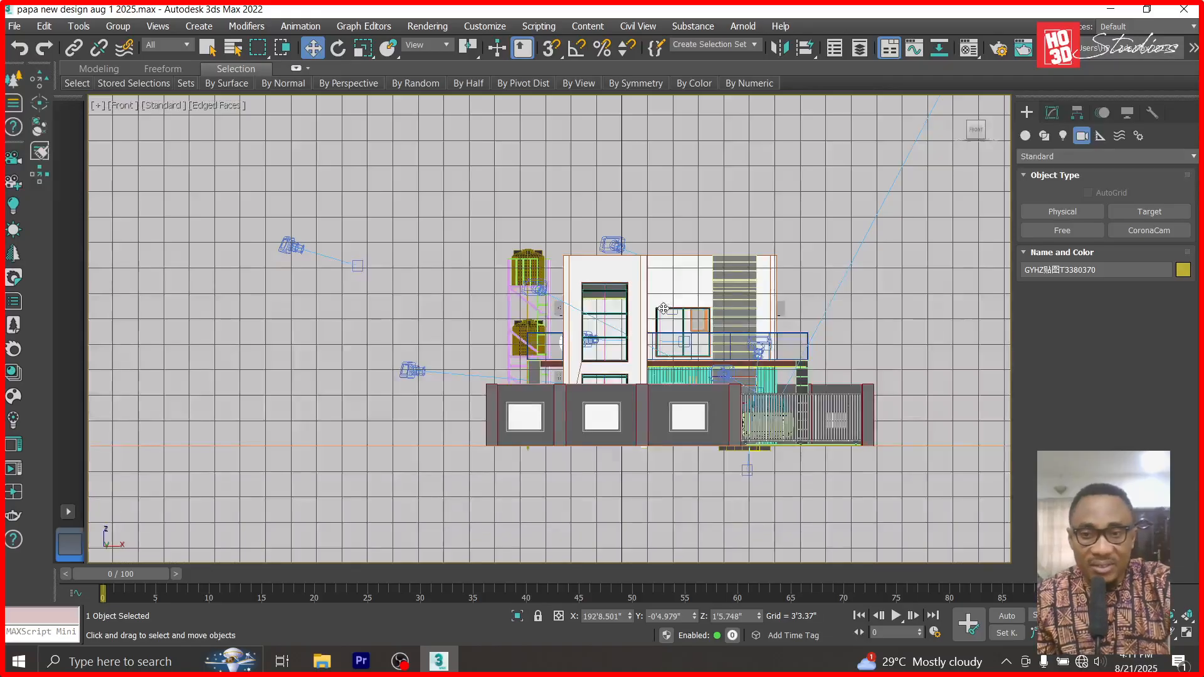
key("z")
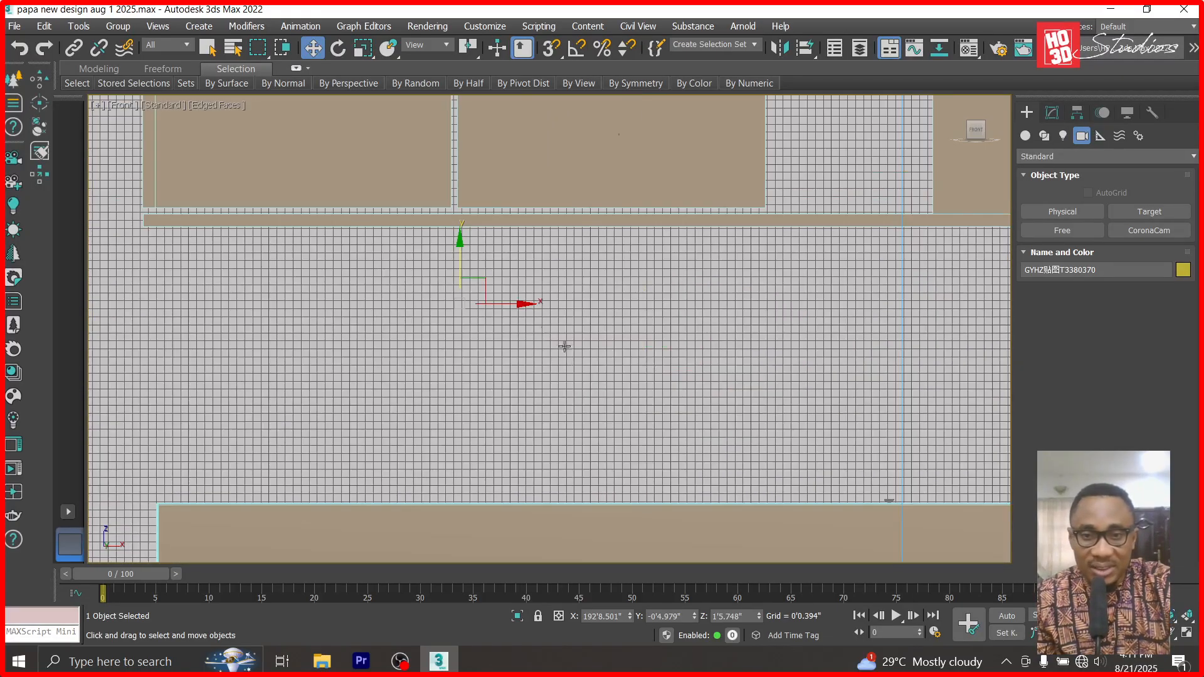
left_click(532, 314)
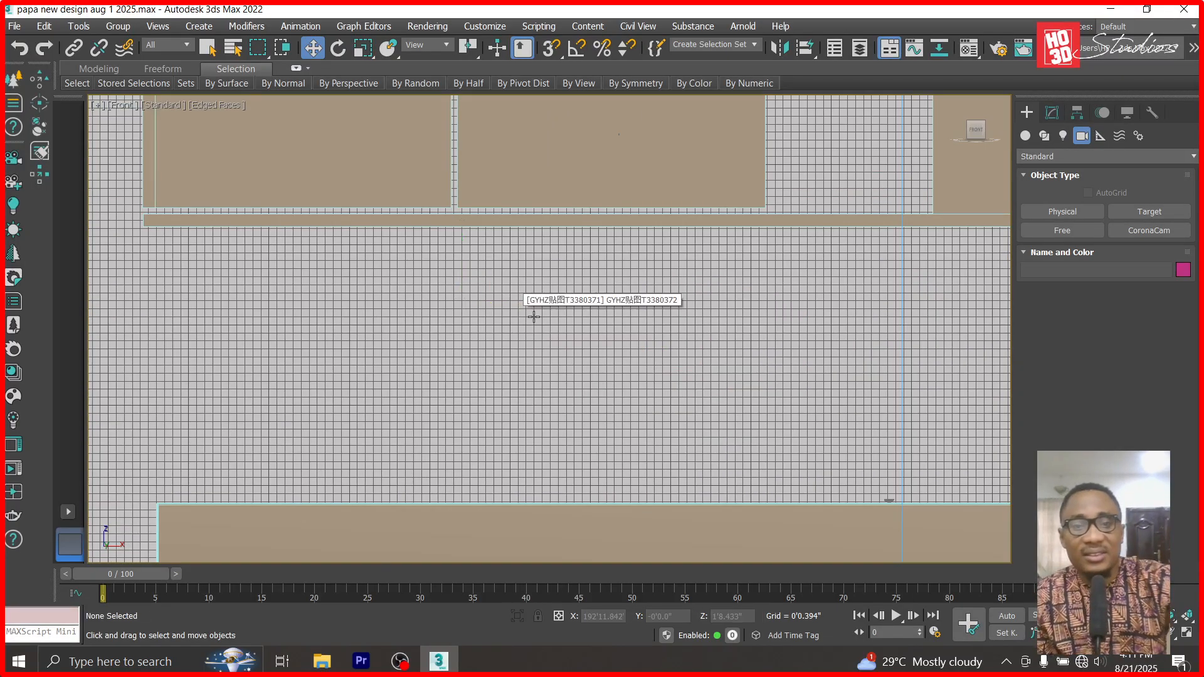
scroll(533, 314, "down", 10)
scroll(830, 304, "down", 5)
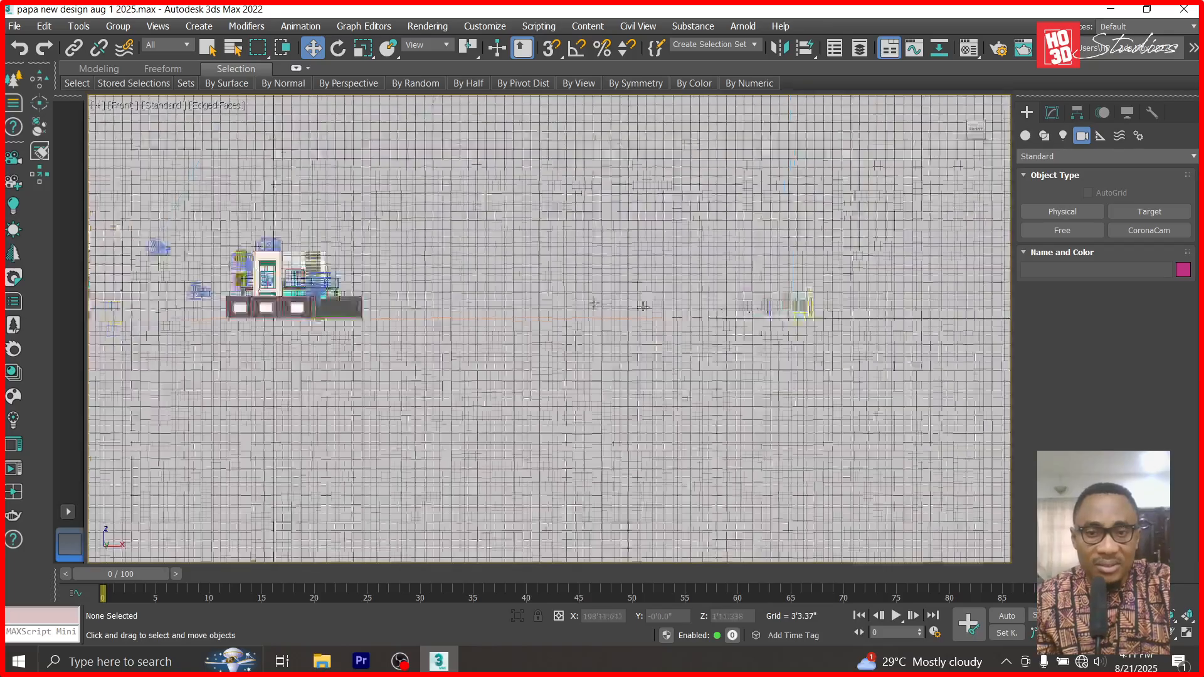
scroll(799, 285, "up", 8)
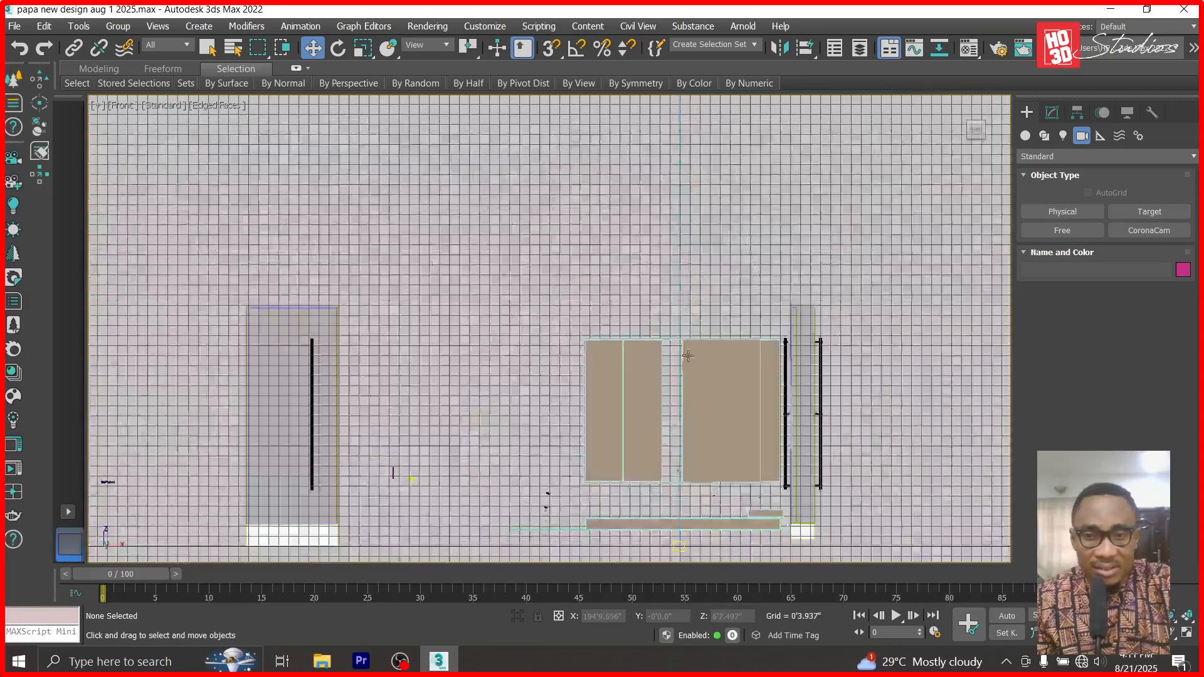
- Compare the location of the merged furniture with the house in the front and top views
scroll(577, 291, "down", 2)
scroll(577, 291, "up", 4)
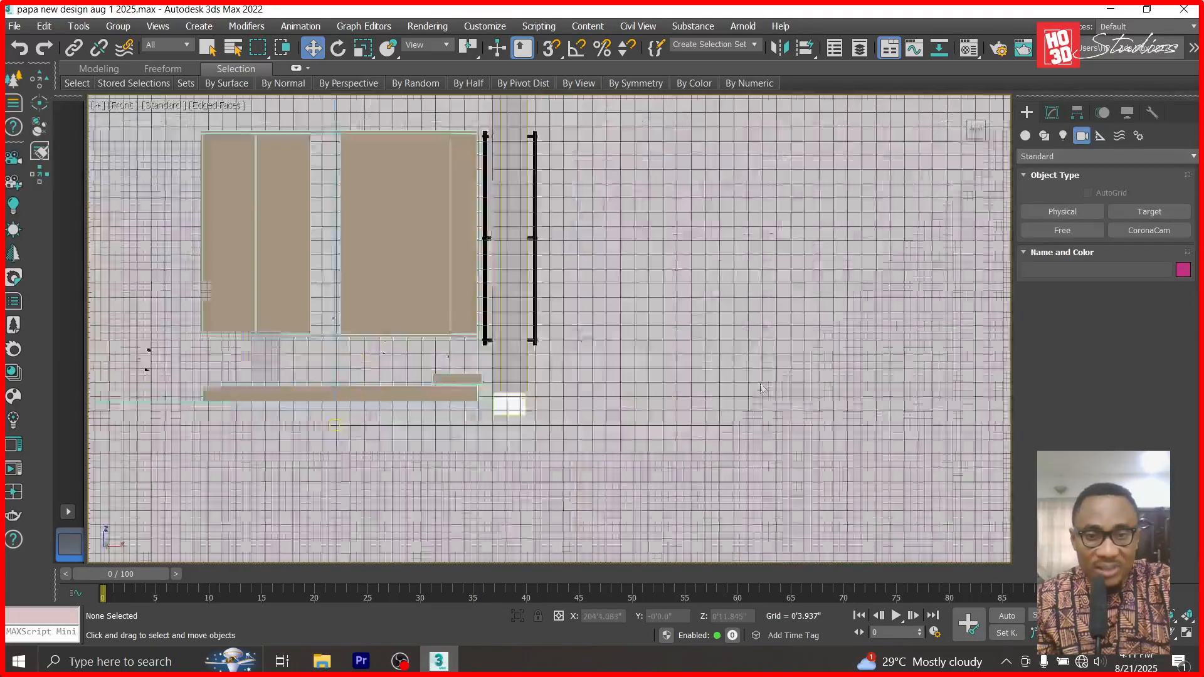
scroll(392, 260, "up", 3)
left_click(392, 261)
scroll(667, 364, "down", 8)
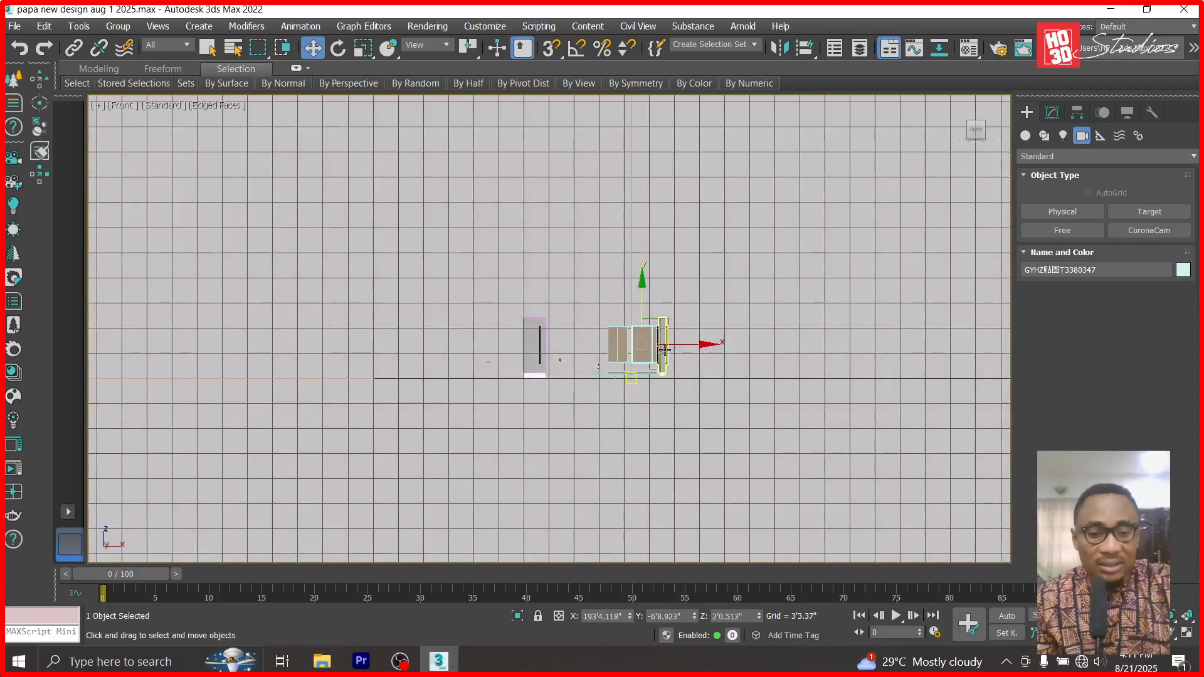
key("t")
scroll(587, 329, "down", 5)
scroll(588, 330, "down", 6)
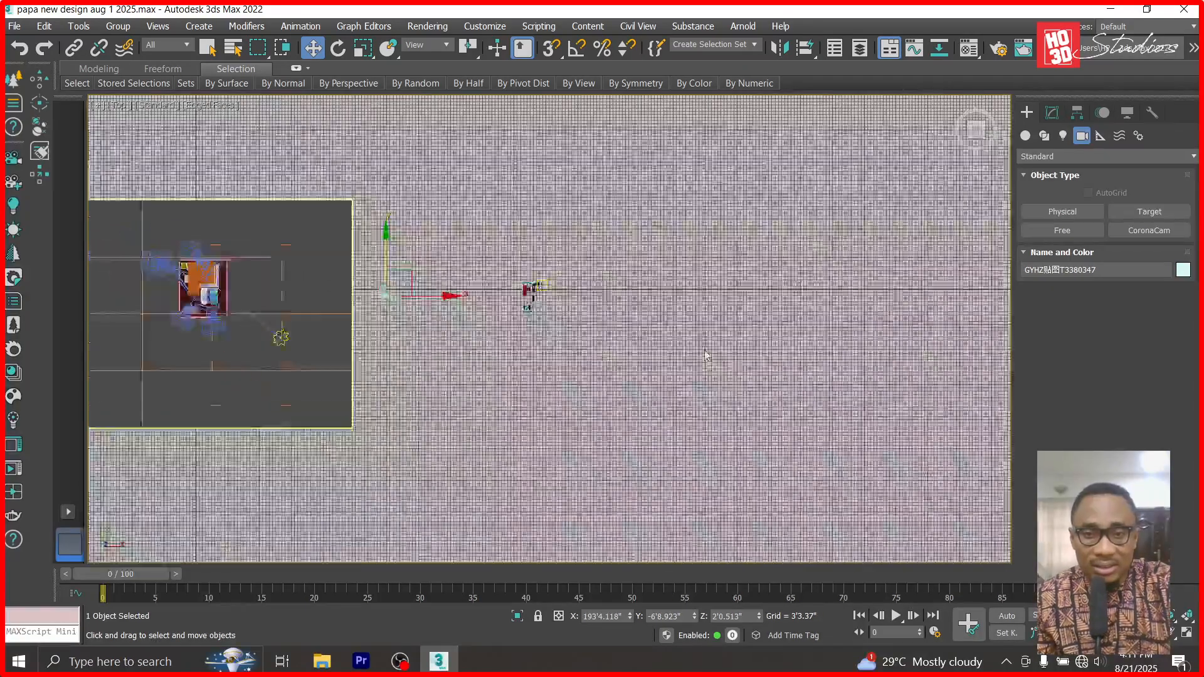
scroll(590, 330, "up", 10)
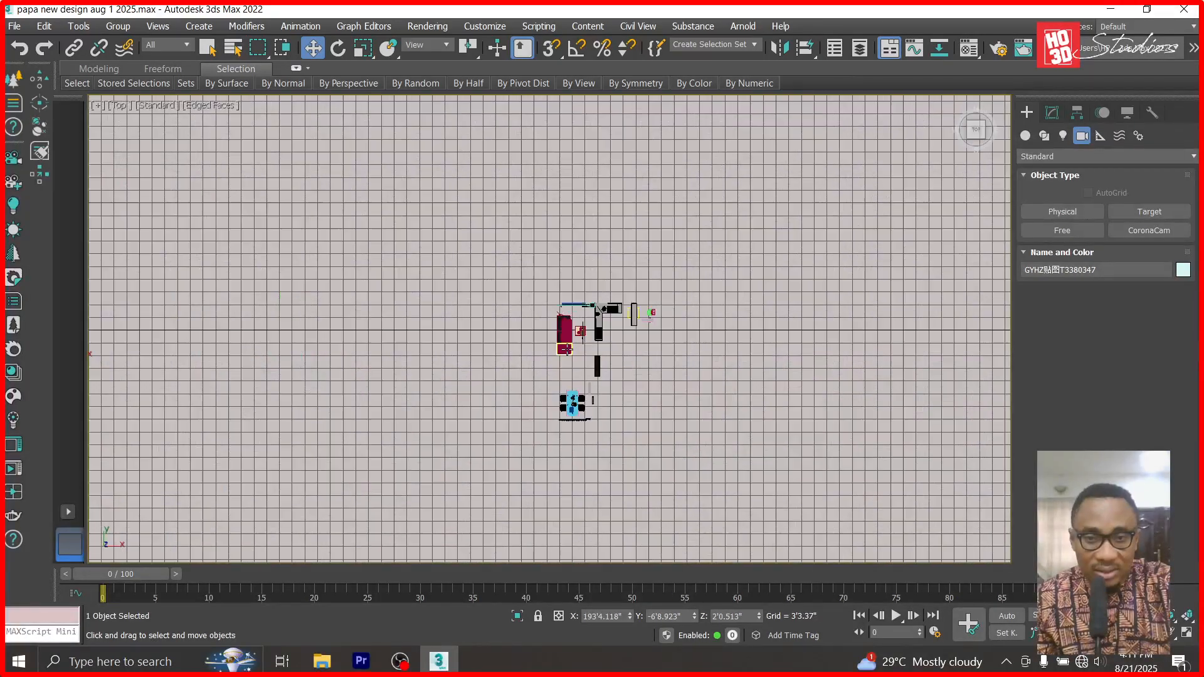
scroll(533, 282, "down", 3)
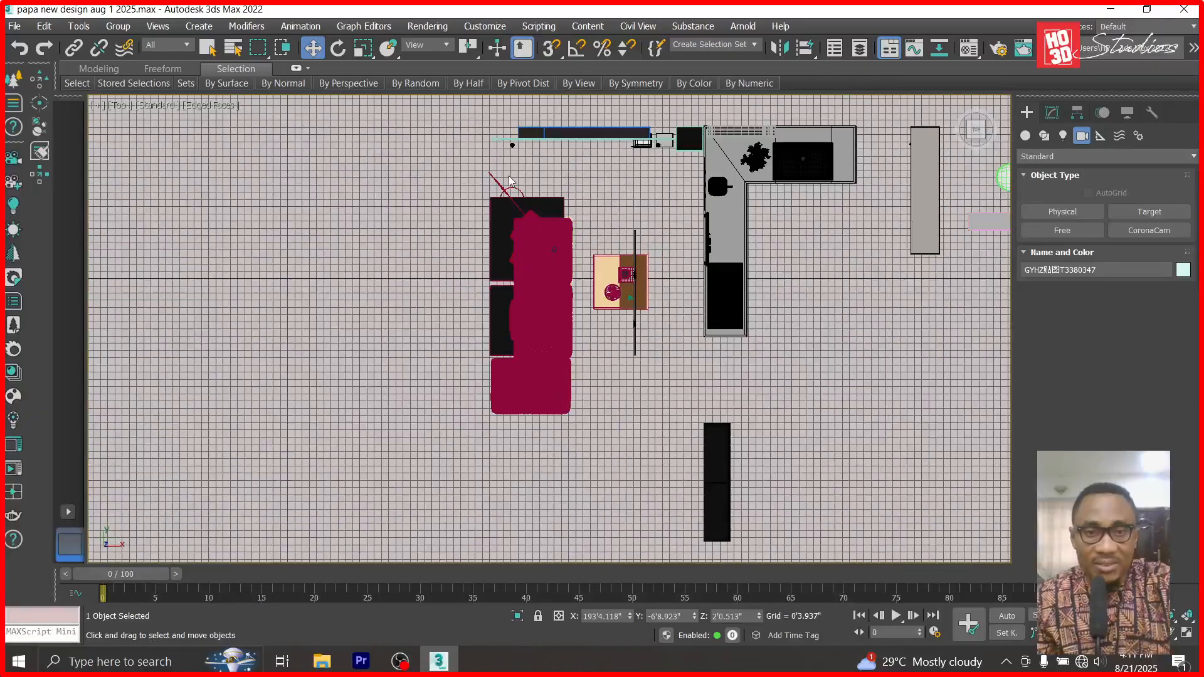
- Group the sofa set, floor lamp, centre table and TV wall unit as "sitting room furniture"
scroll(502, 200, "up", 3)
left_click(497, 198)
scroll(497, 198, "up", 4)
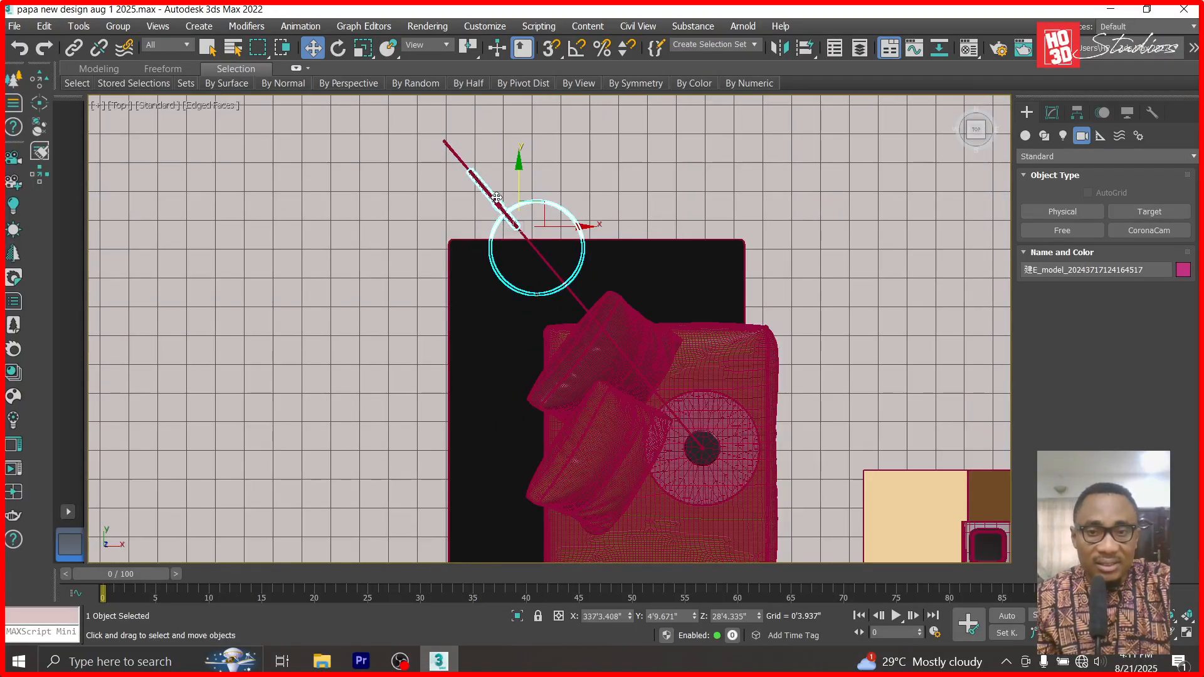
scroll(486, 176, "down", 5)
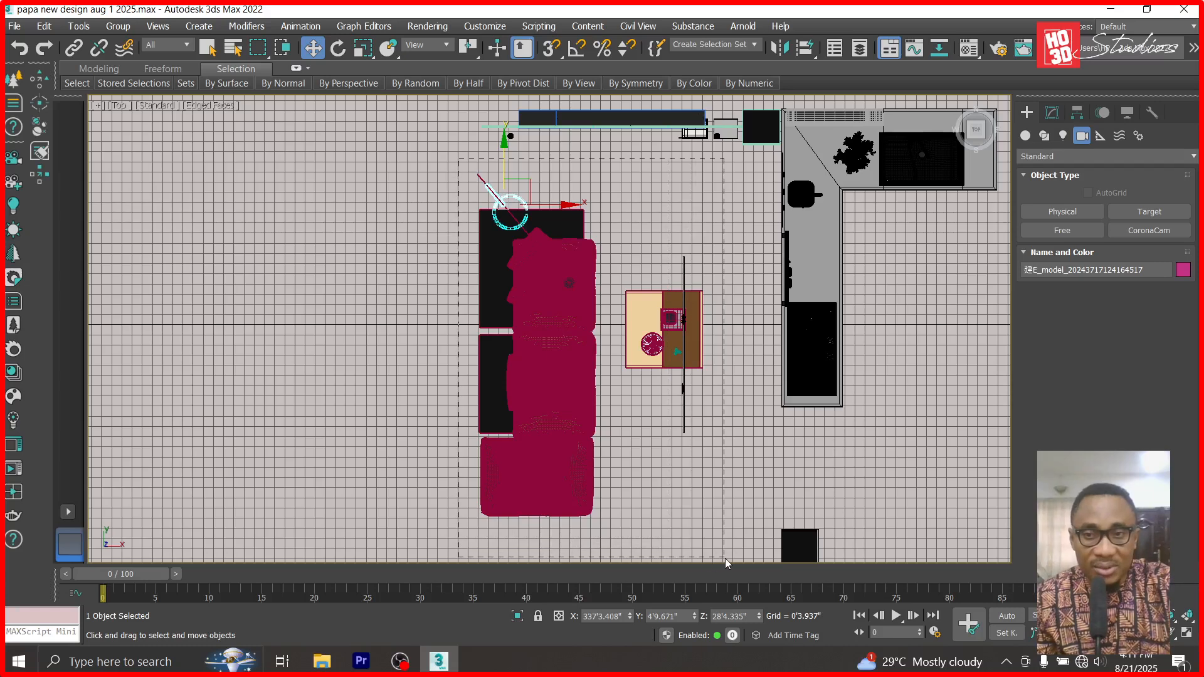
left_click_drag(725, 558, 725, 558)
scroll(620, 330, "down", 3)
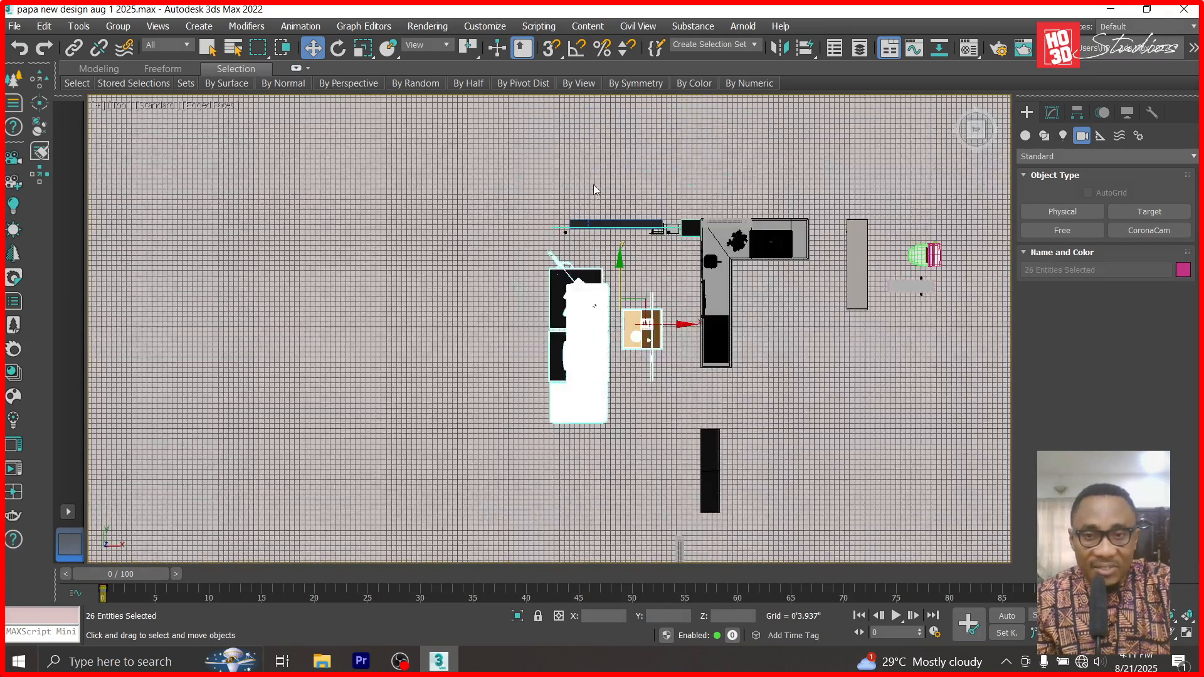
left_click(497, 174)
left_click_drag(462, 173, 695, 479)
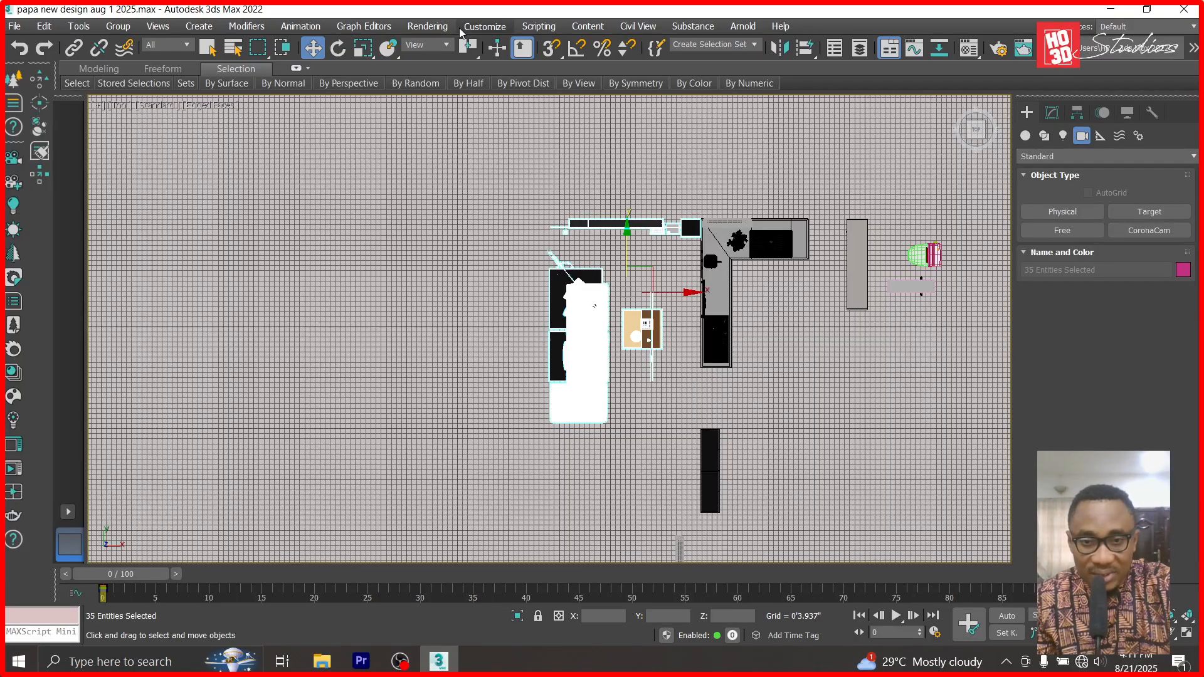
scroll(587, 284, "down", 3)
scroll(627, 400, "up", 3)
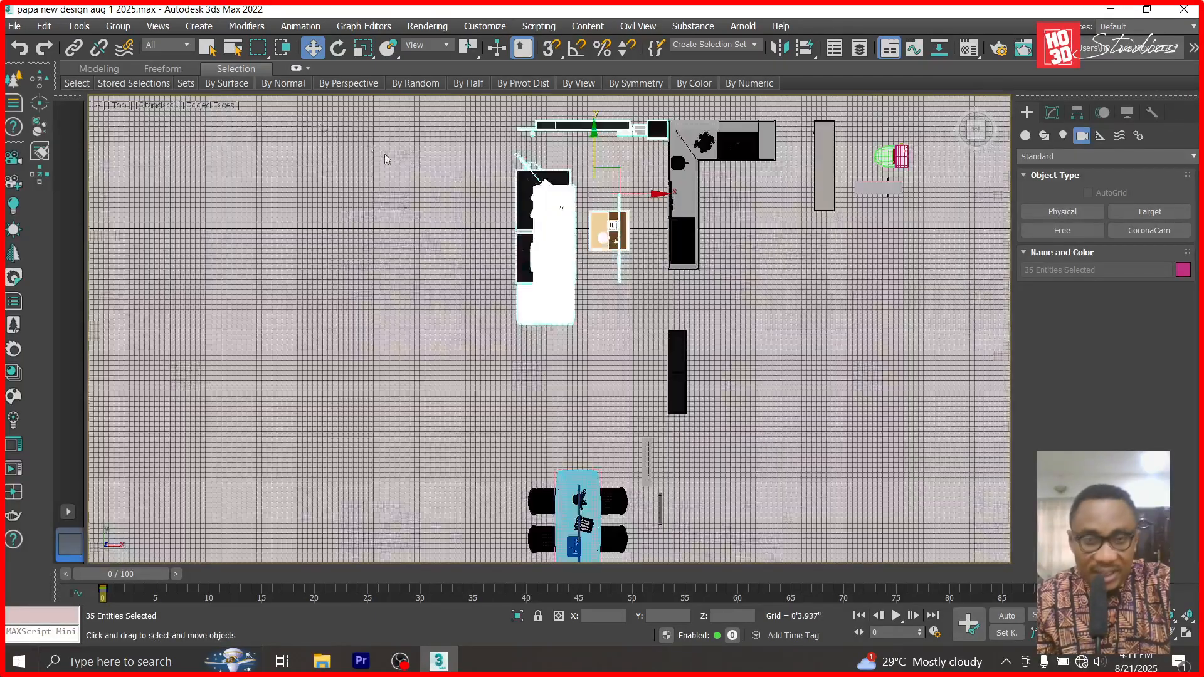
left_click(120, 27)
left_click(132, 50)
type("sitting room")
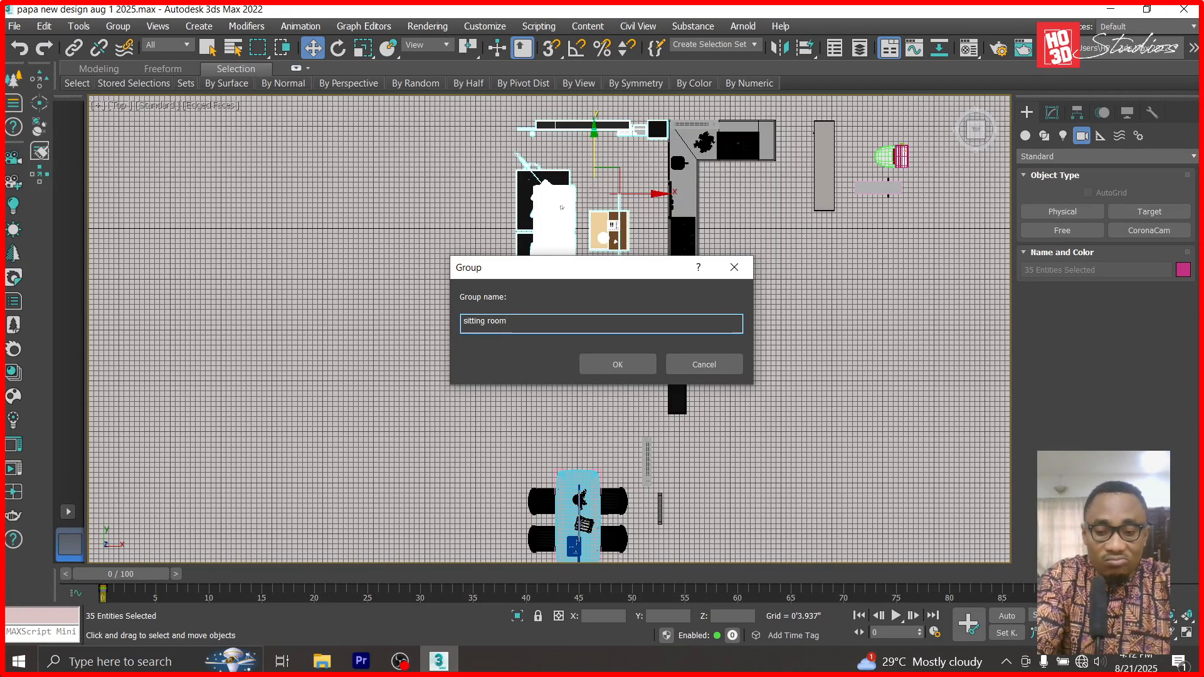
type("furniture")
key("Return")
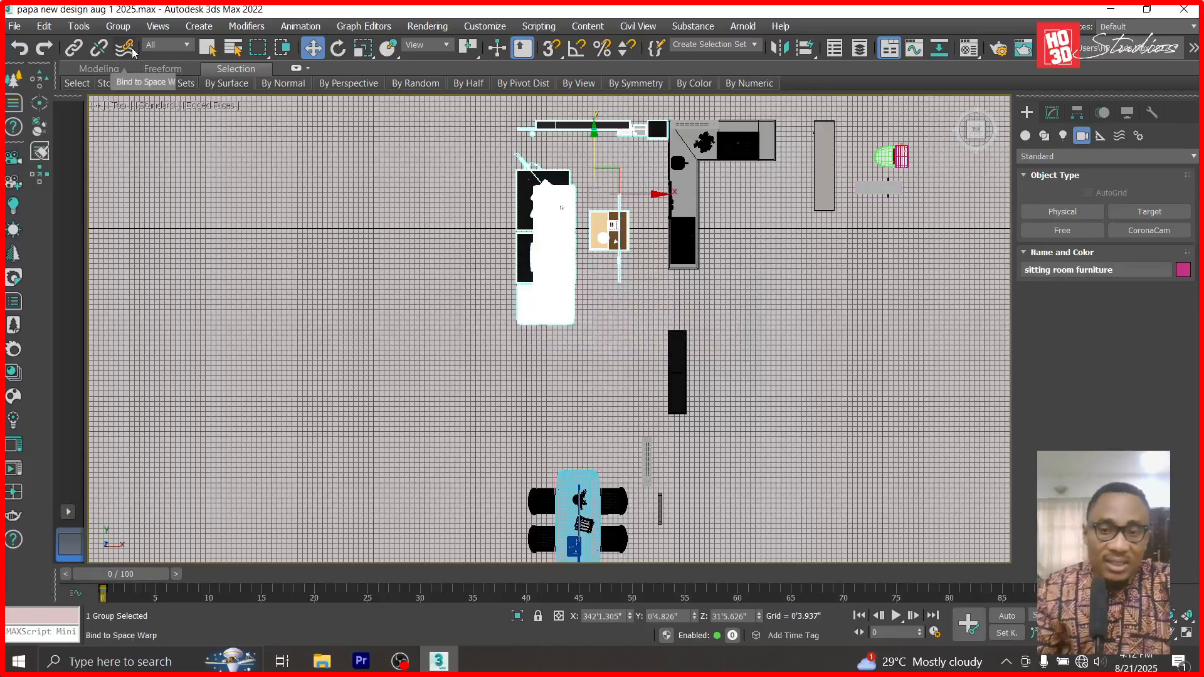
- Delete the stray LG AC indoor unit and the 6 foot window beside the dining set
left_click(482, 419)
scroll(483, 355, "down", 3)
scroll(587, 405, "up", 5)
left_click(590, 415)
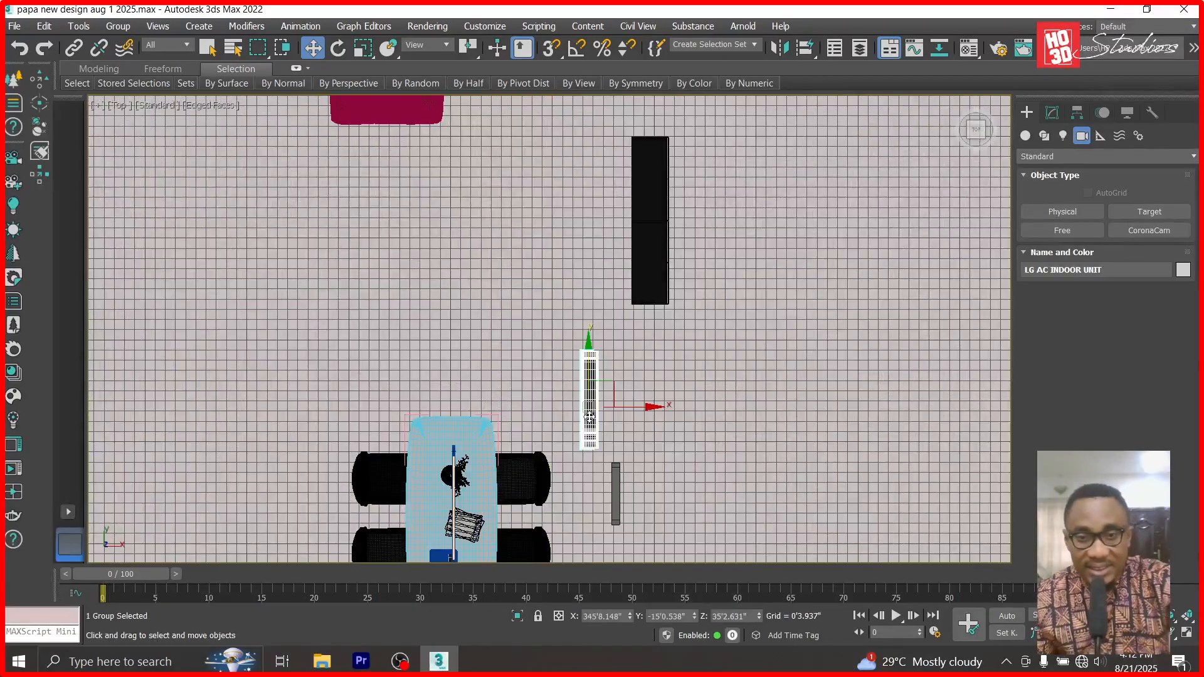
key("Delete")
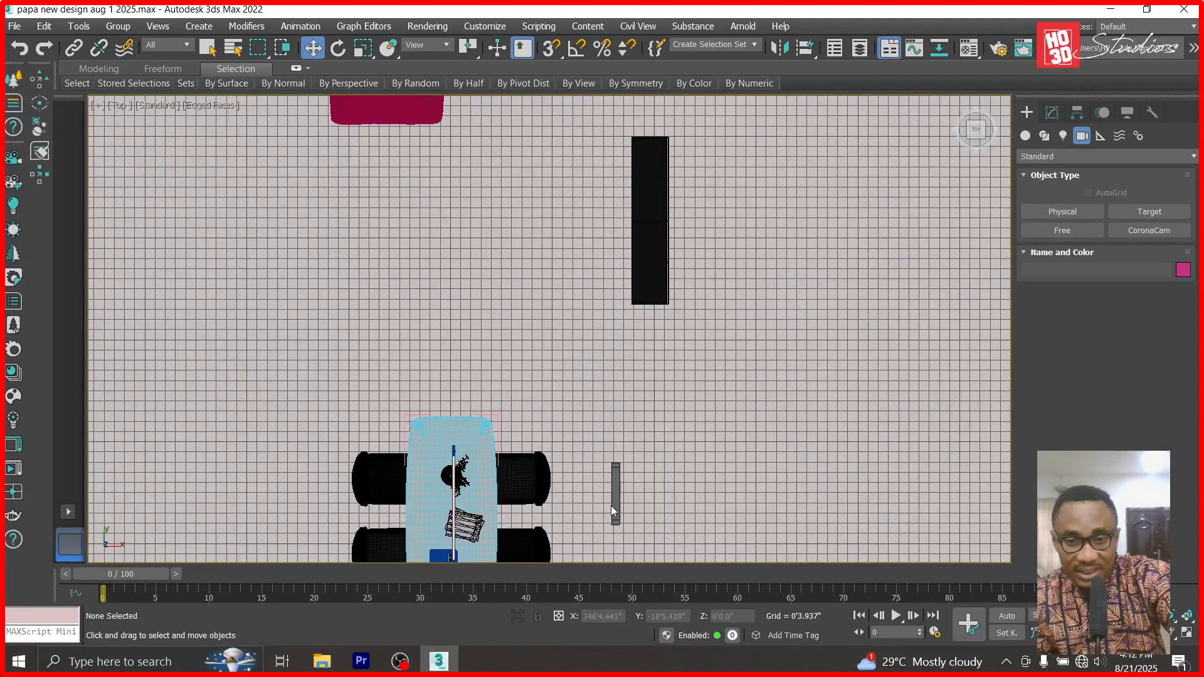
scroll(611, 510, "up", 5)
left_click(620, 492)
scroll(633, 404, "down", 3)
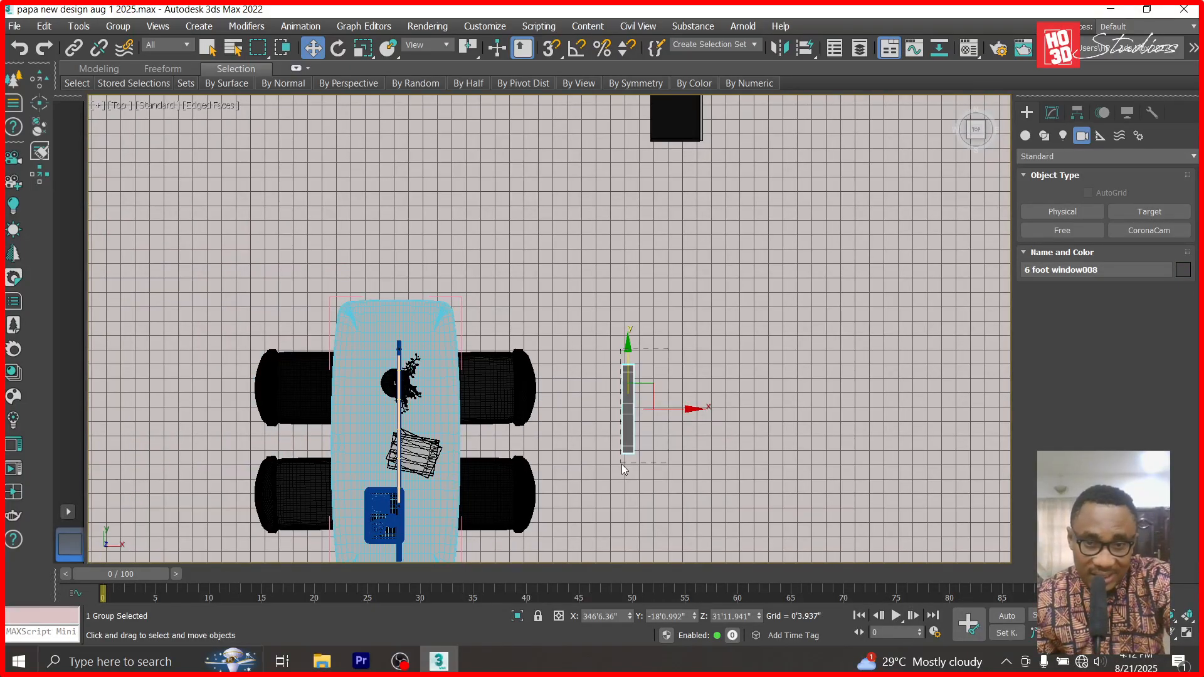
key("Delete")
- Select the dining table, chairs and curtain together and move them toward the house in the front view
scroll(308, 242, "down", 3)
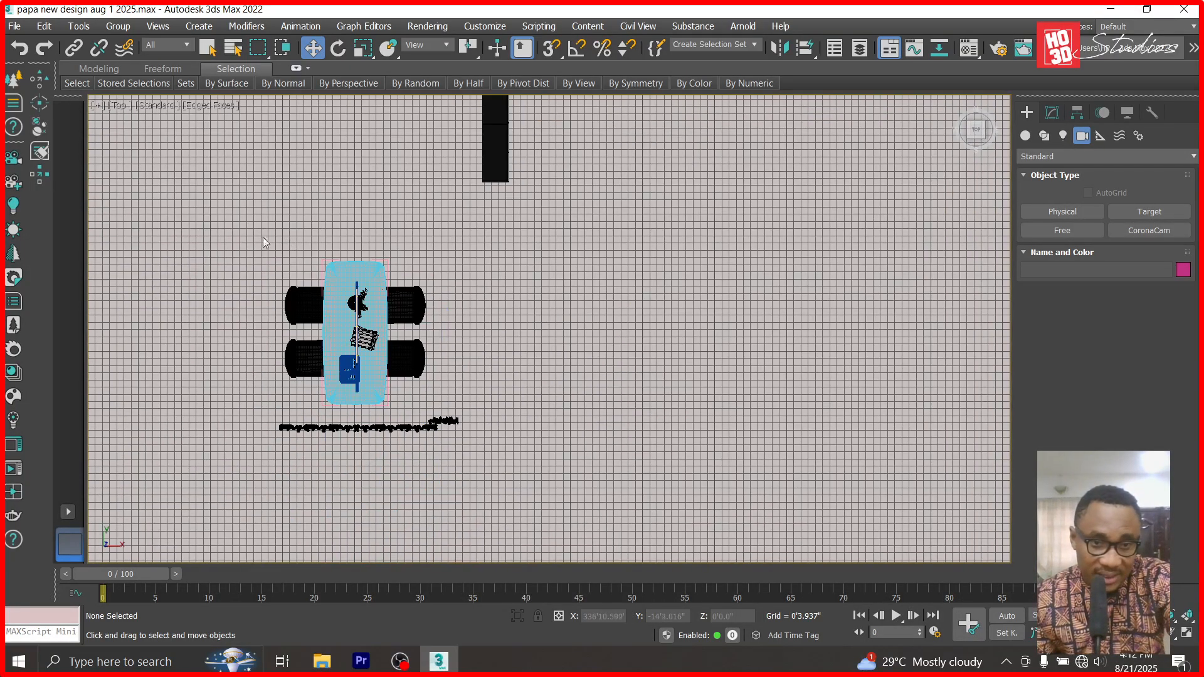
left_click_drag(502, 449, 502, 449)
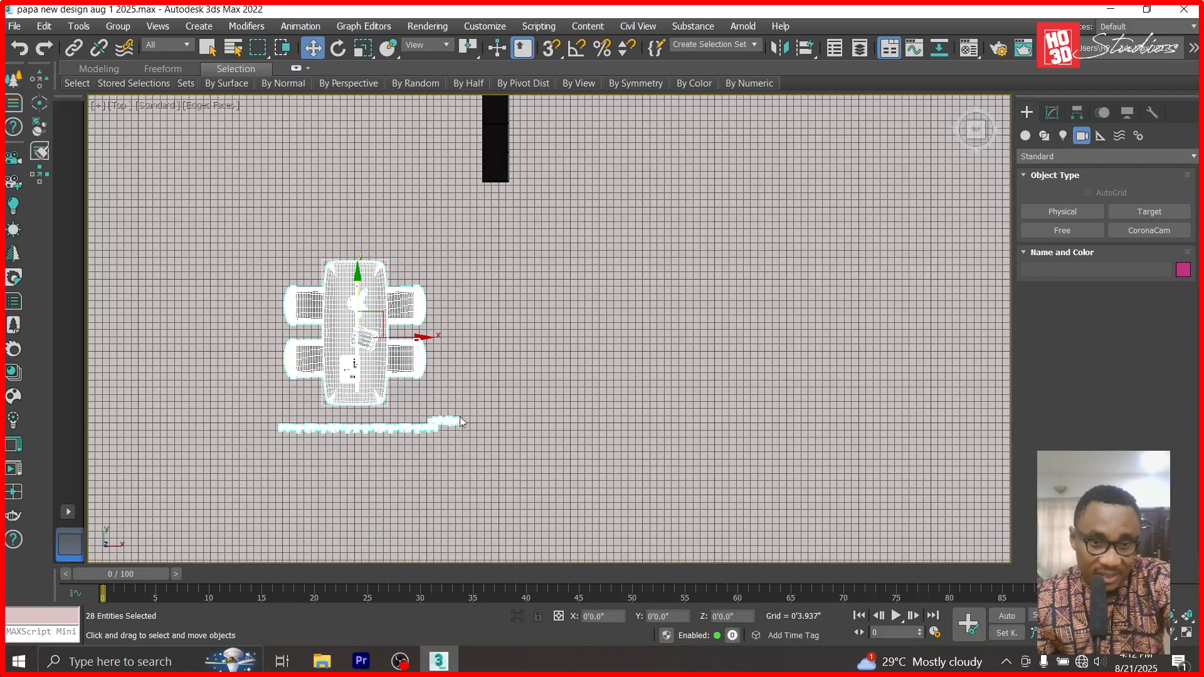
left_click(133, 28)
left_click(415, 264)
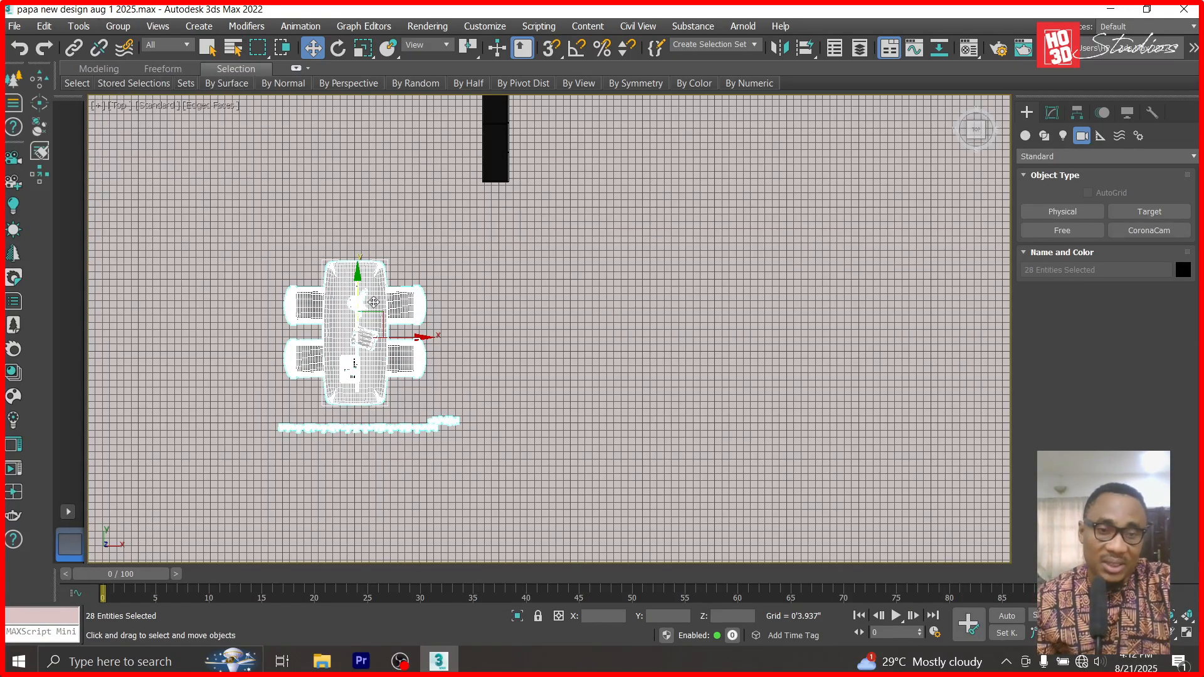
scroll(614, 367, "down", 8)
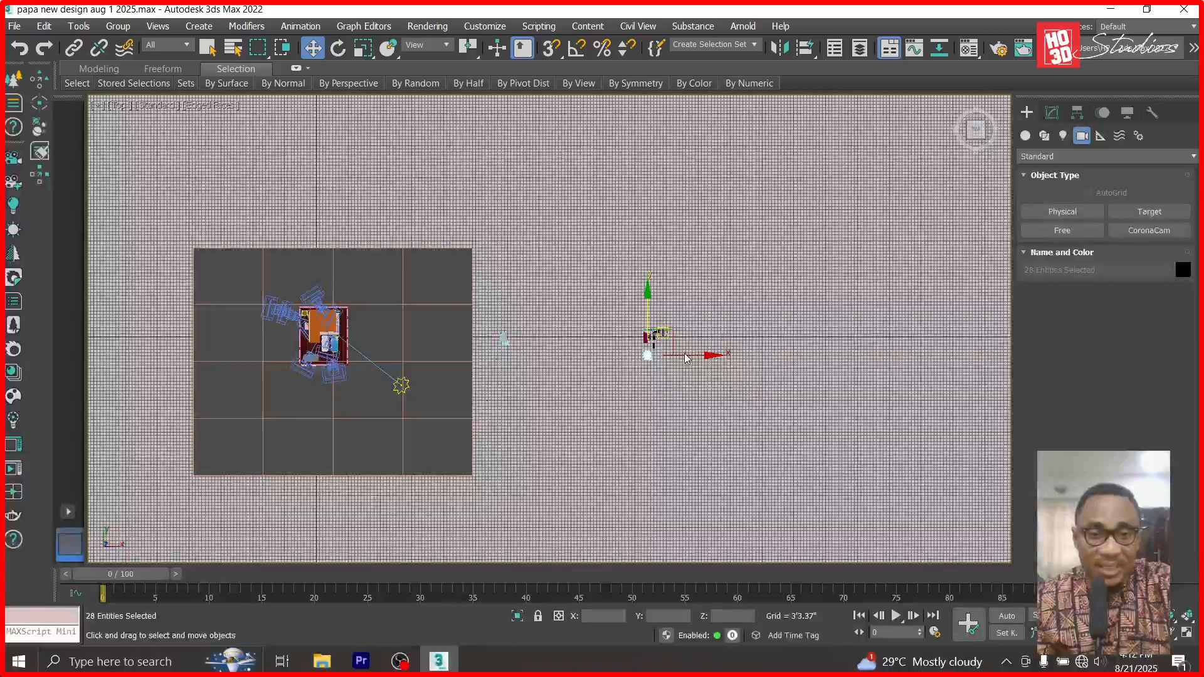
key("f")
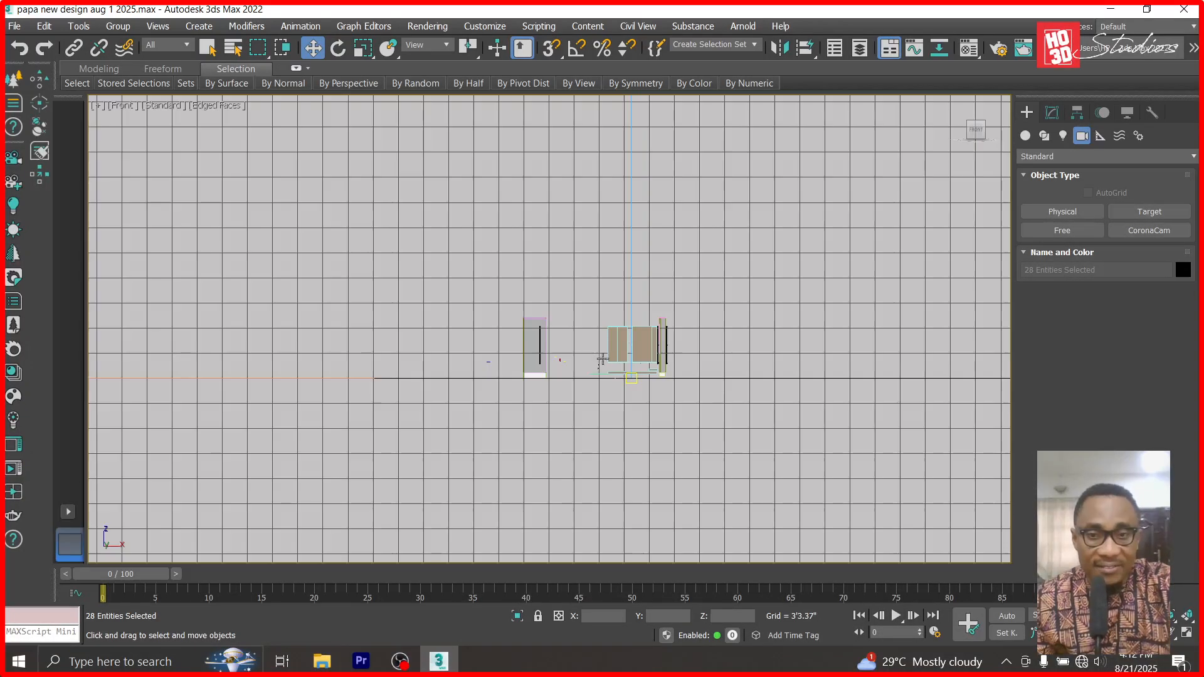
left_click(1171, 621)
scroll(761, 340, "down", 5)
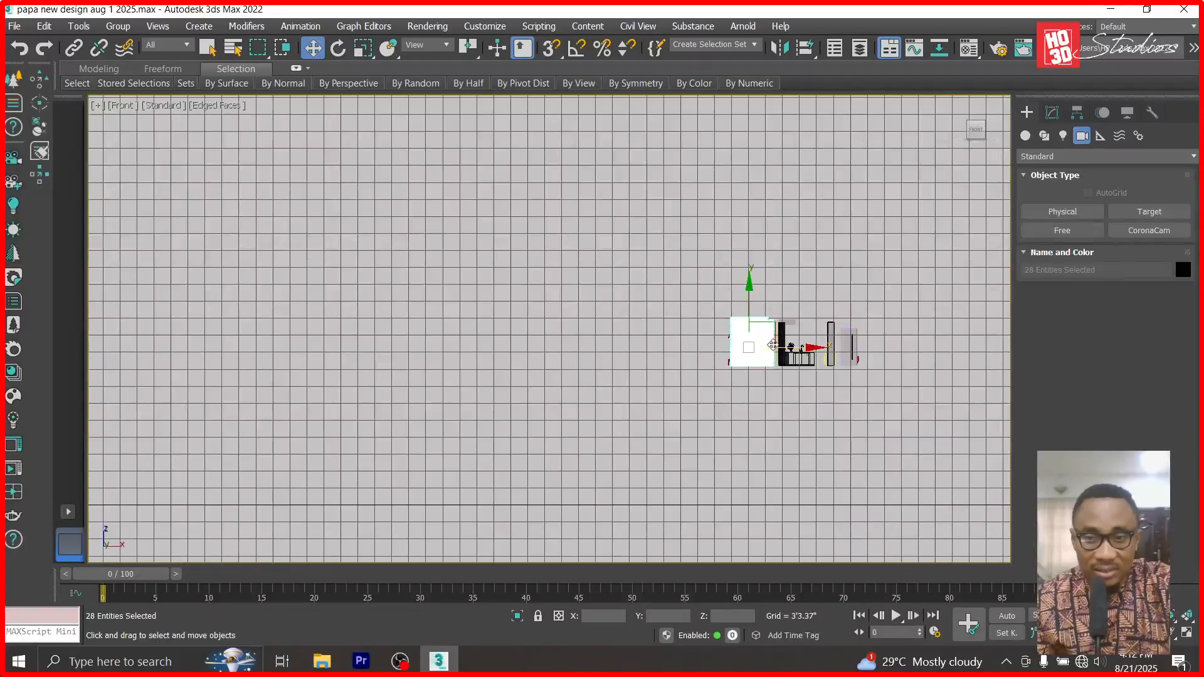
left_click_drag(741, 333, 353, 342)
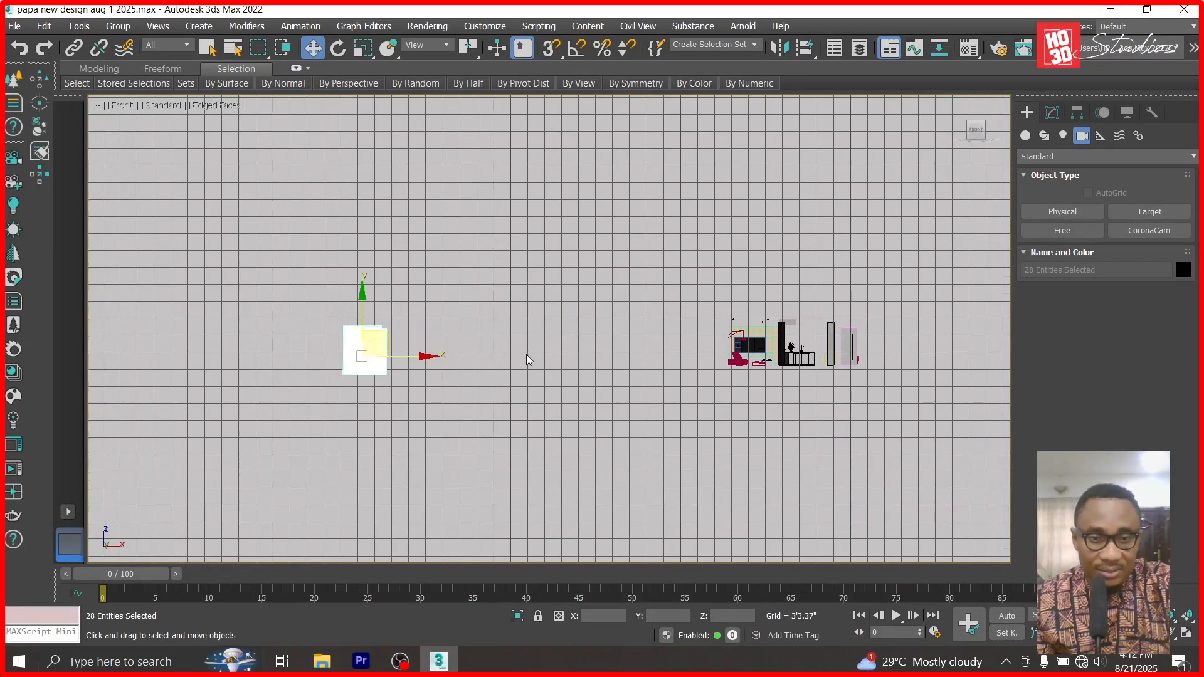
- Reselect the whole dining set with its curtain in the top view and open its groups recursively
scroll(528, 359, "down", 7)
scroll(431, 353, "up", 5)
left_click(537, 349)
scroll(539, 345, "up", 8)
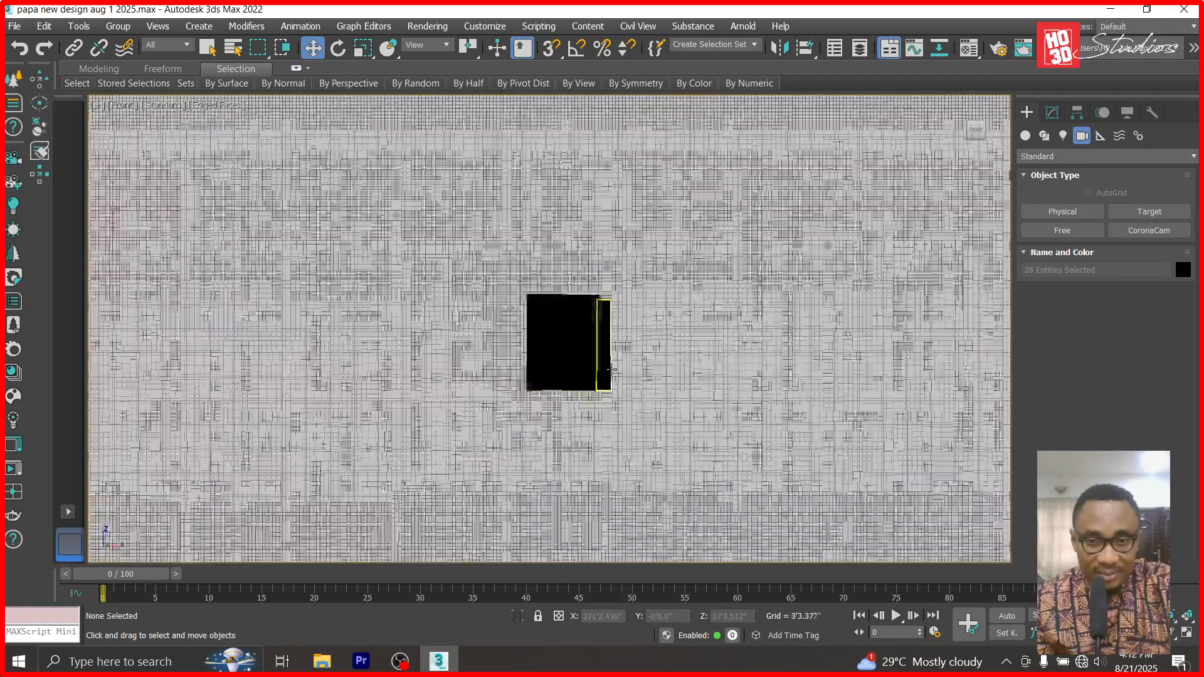
left_click(525, 319)
key("t")
scroll(584, 345, "down", 3)
scroll(574, 349, "up", 5)
scroll(599, 342, "up", 4)
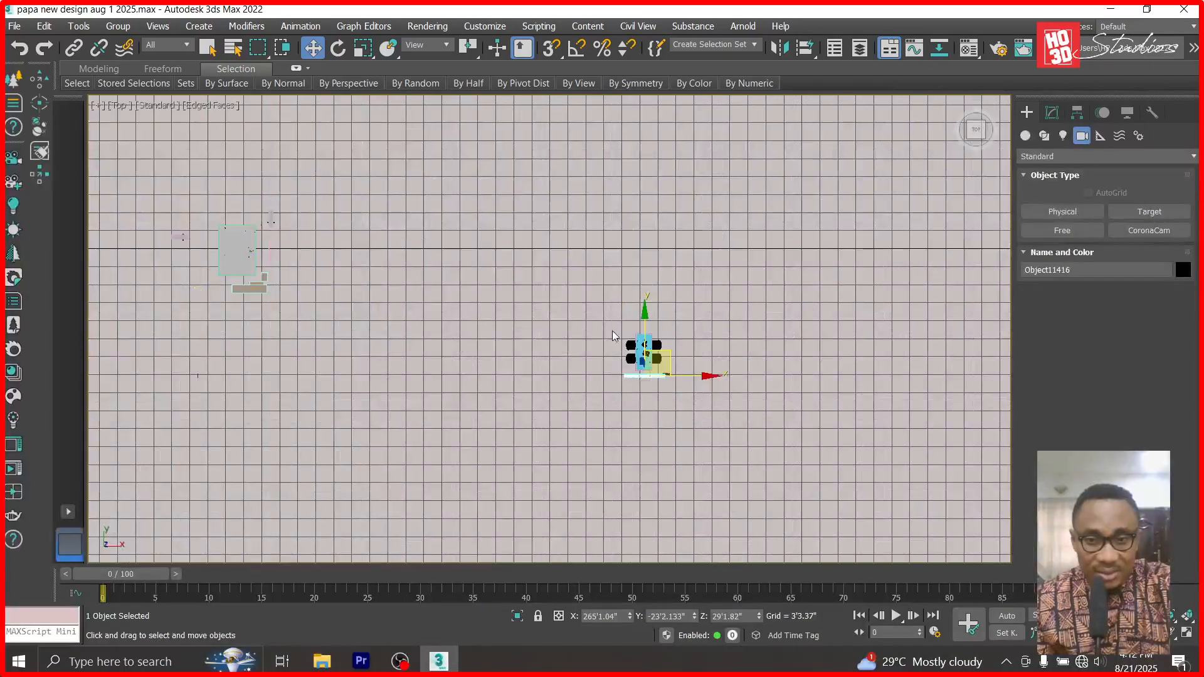
left_click(589, 314)
scroll(621, 336, "up", 4)
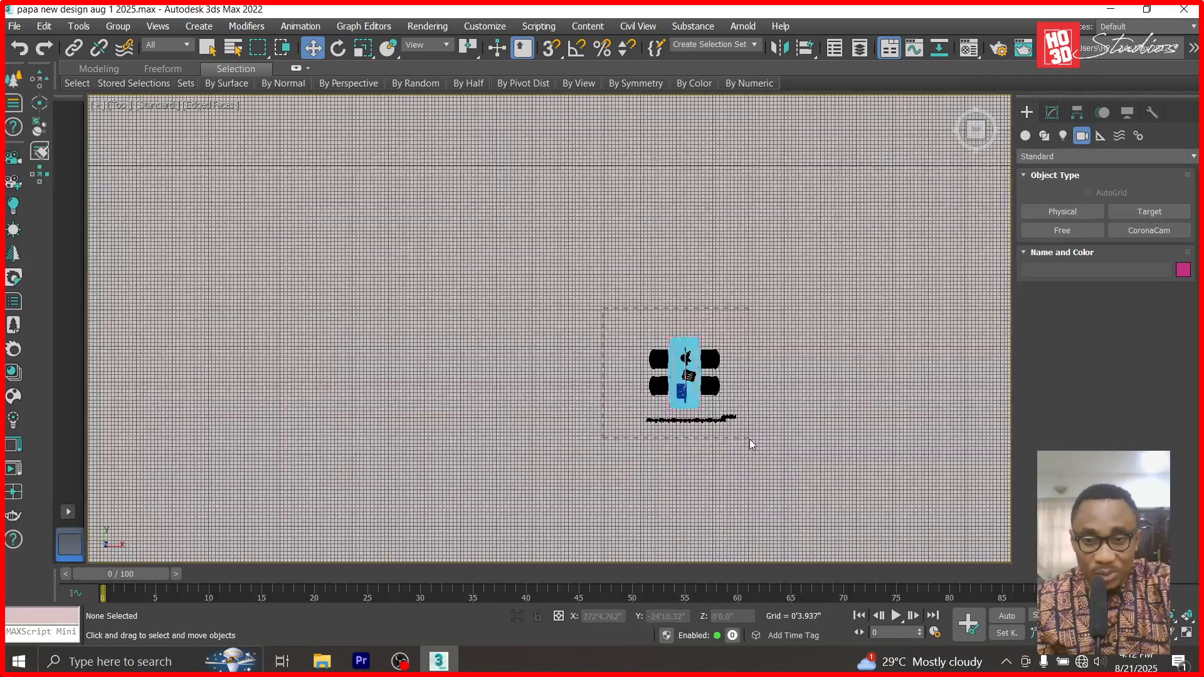
left_click_drag(750, 439, 750, 439)
left_click(118, 26)
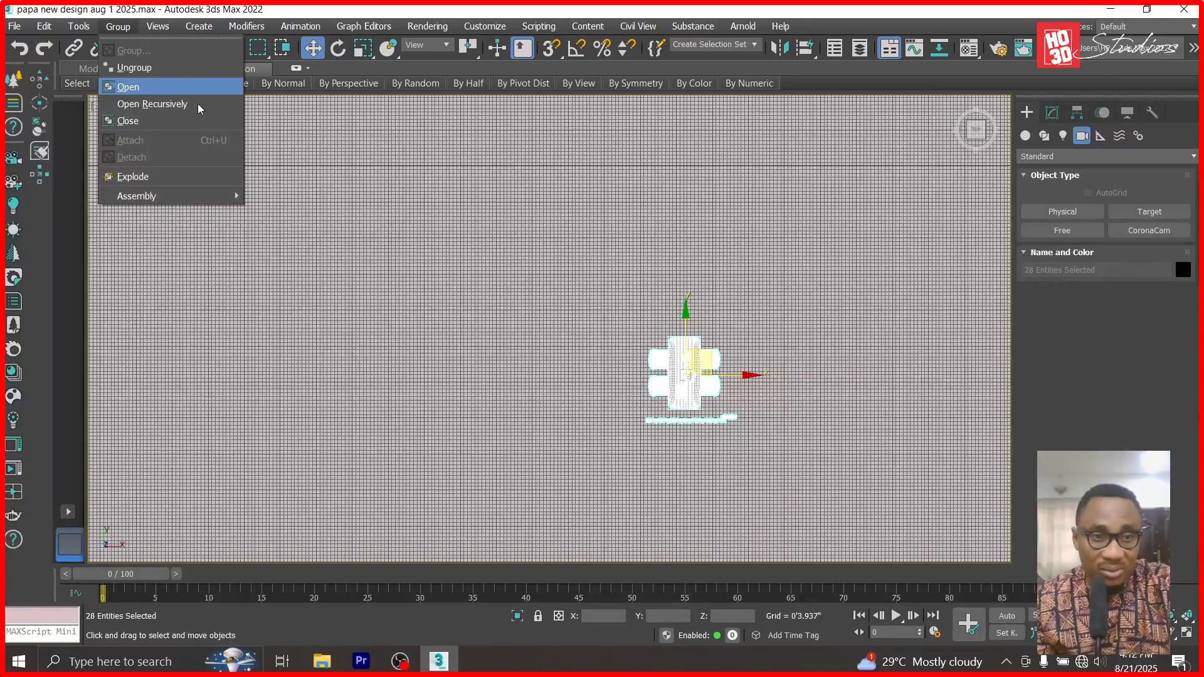
left_click(188, 104)
- Hide the roof and the object directly beneath it to expose the rooms in the top view
scroll(659, 351, "down", 5)
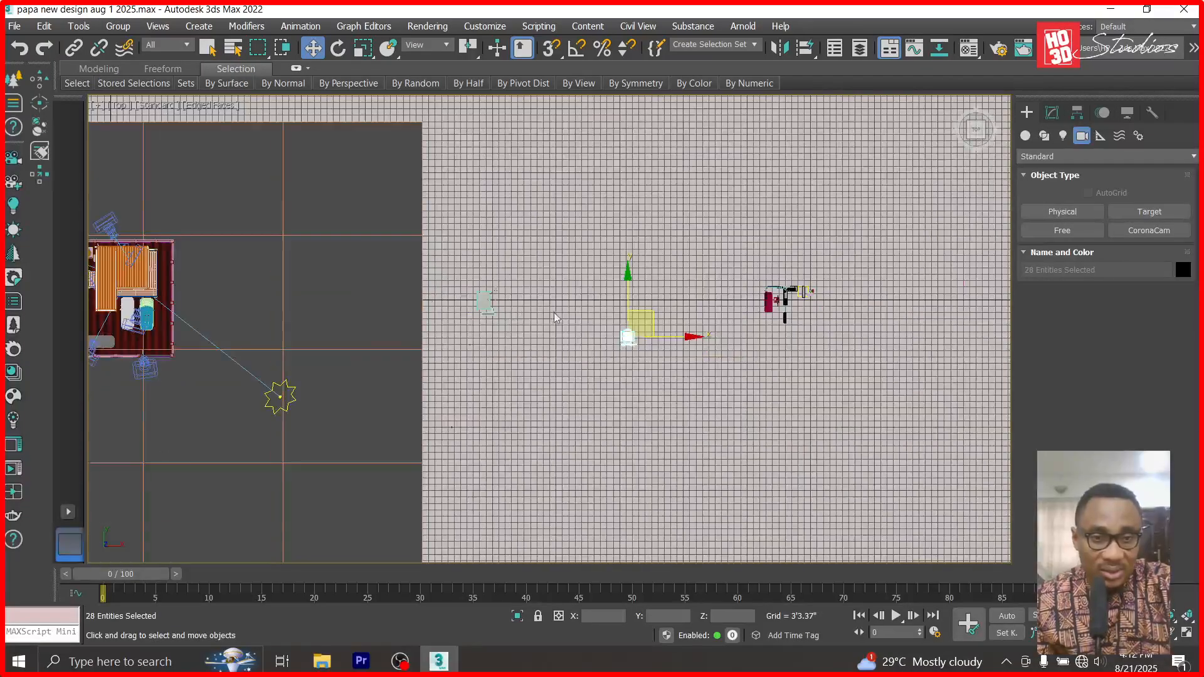
scroll(555, 318, "down", 2)
scroll(332, 251, "up", 3)
left_click(340, 311)
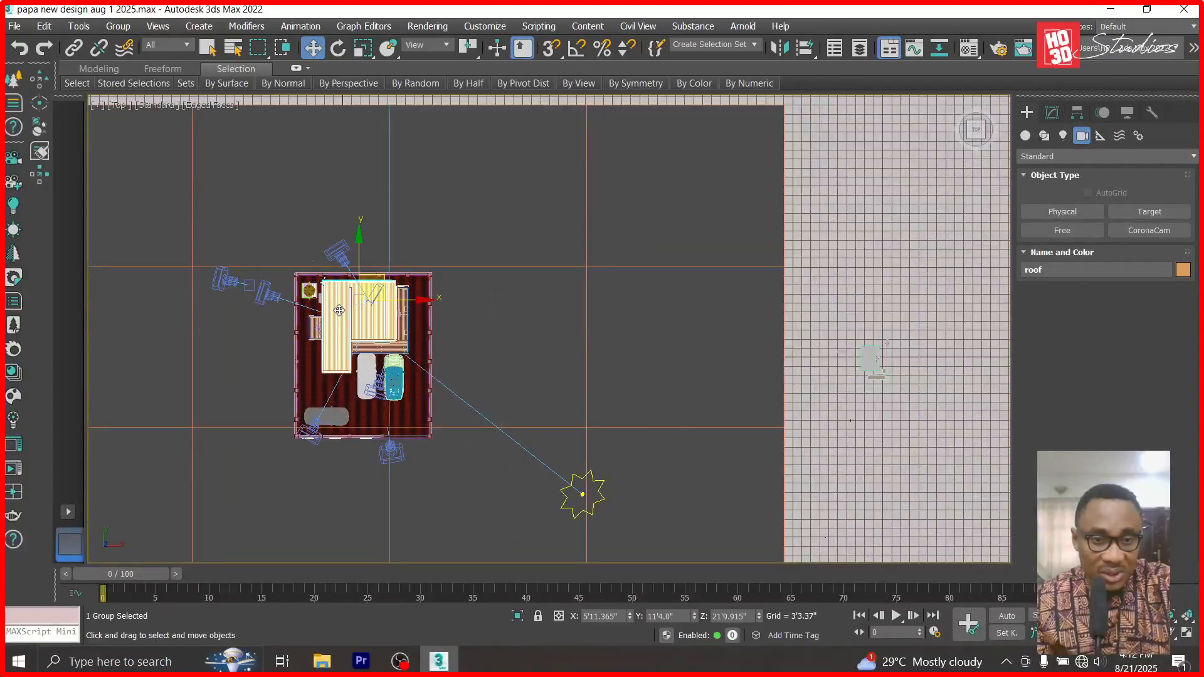
right_click(339, 310)
left_click(377, 249)
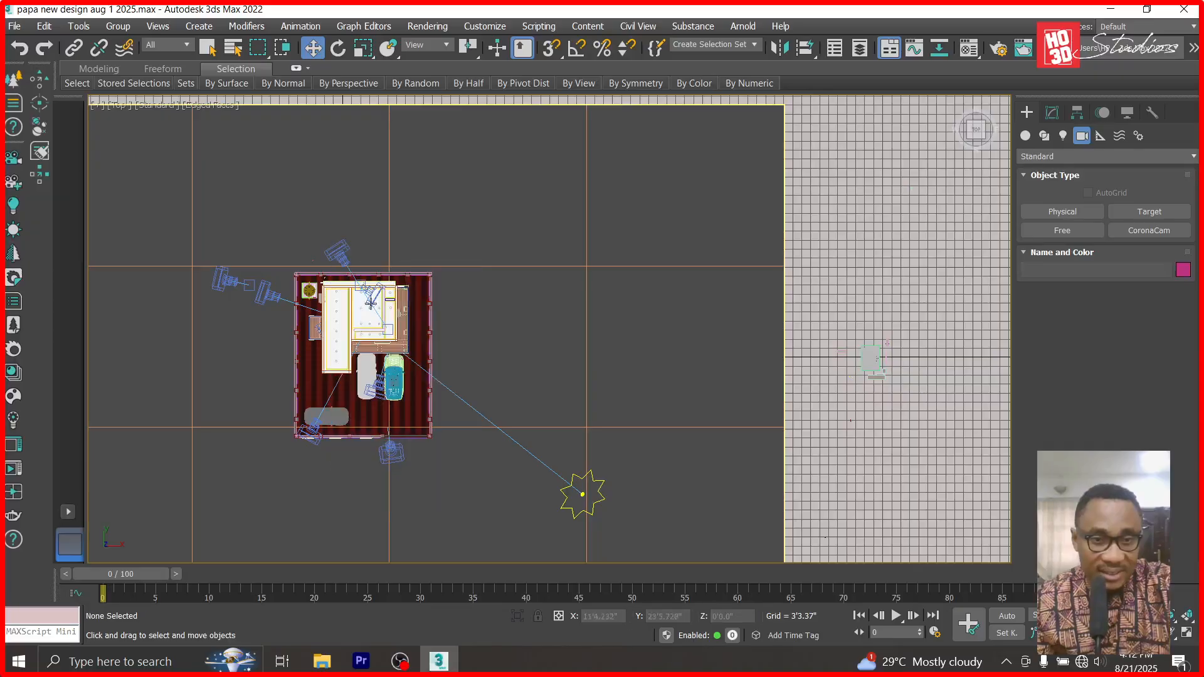
scroll(339, 334, "up", 2)
left_click(344, 322)
right_click(344, 322)
left_click(390, 260)
- Select the dining set with its curtain again and move it onto the house plan in the top view
scroll(382, 282, "down", 5)
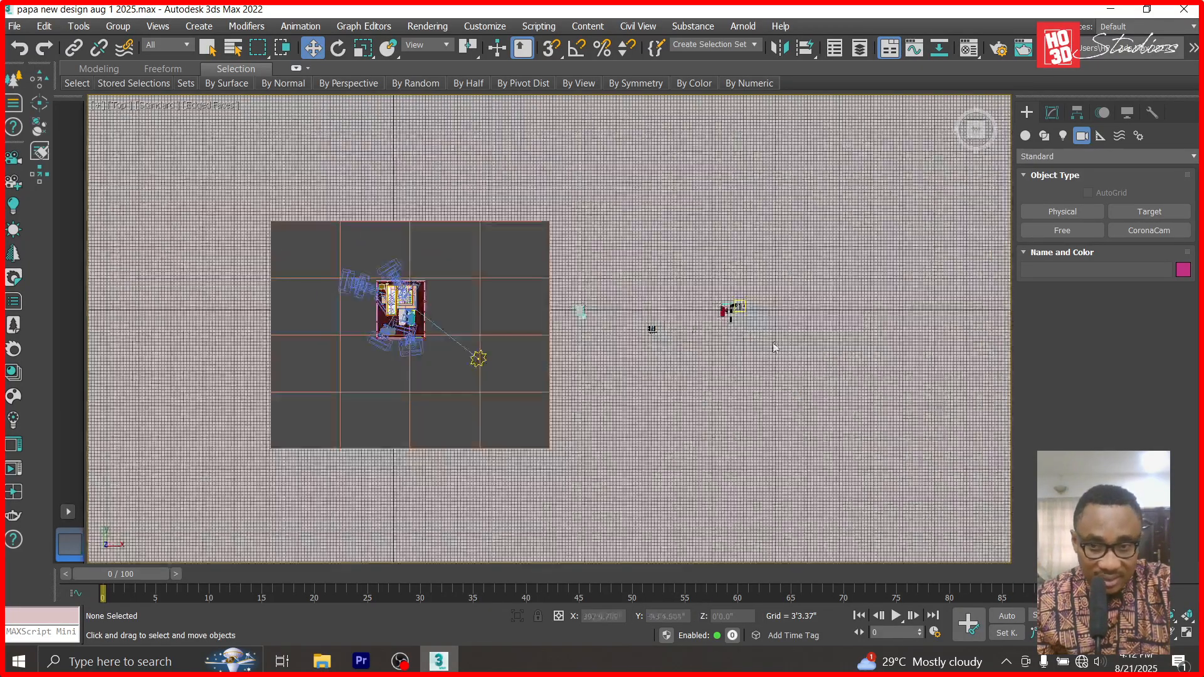
scroll(683, 339, "up", 2)
scroll(682, 340, "up", 3)
left_click_drag(552, 360, 557, 356)
scroll(688, 319, "up", 2)
scroll(688, 288, "down", 4)
scroll(690, 287, "down", 2)
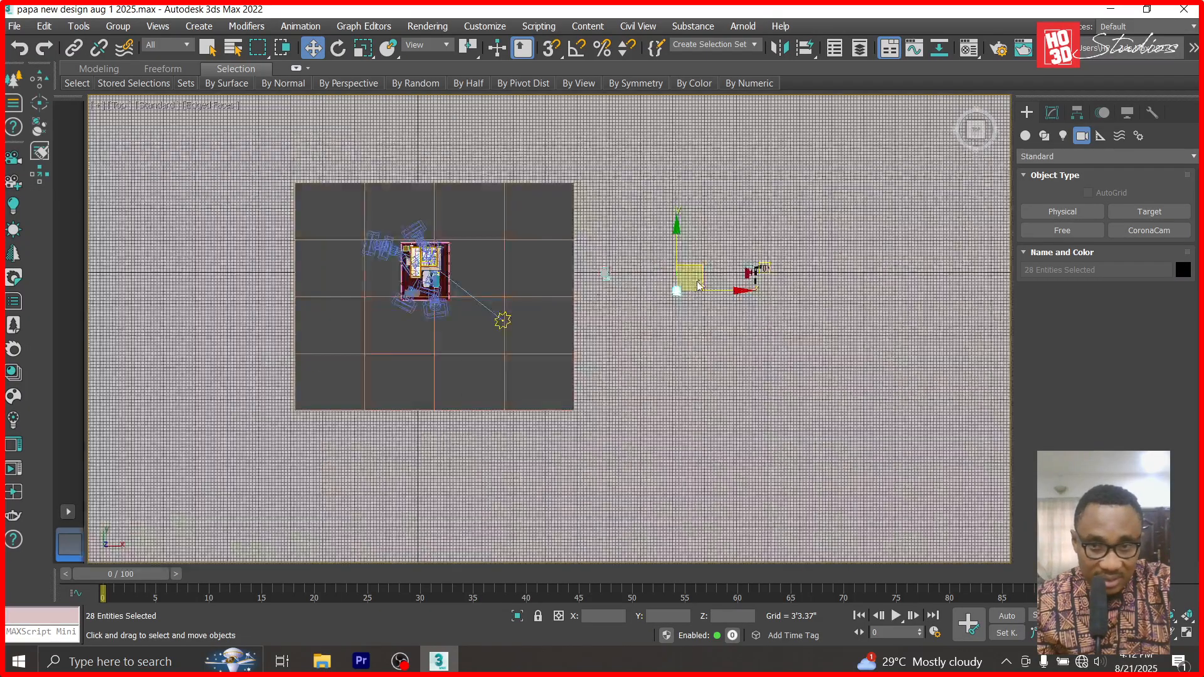
left_click_drag(702, 281, 444, 259)
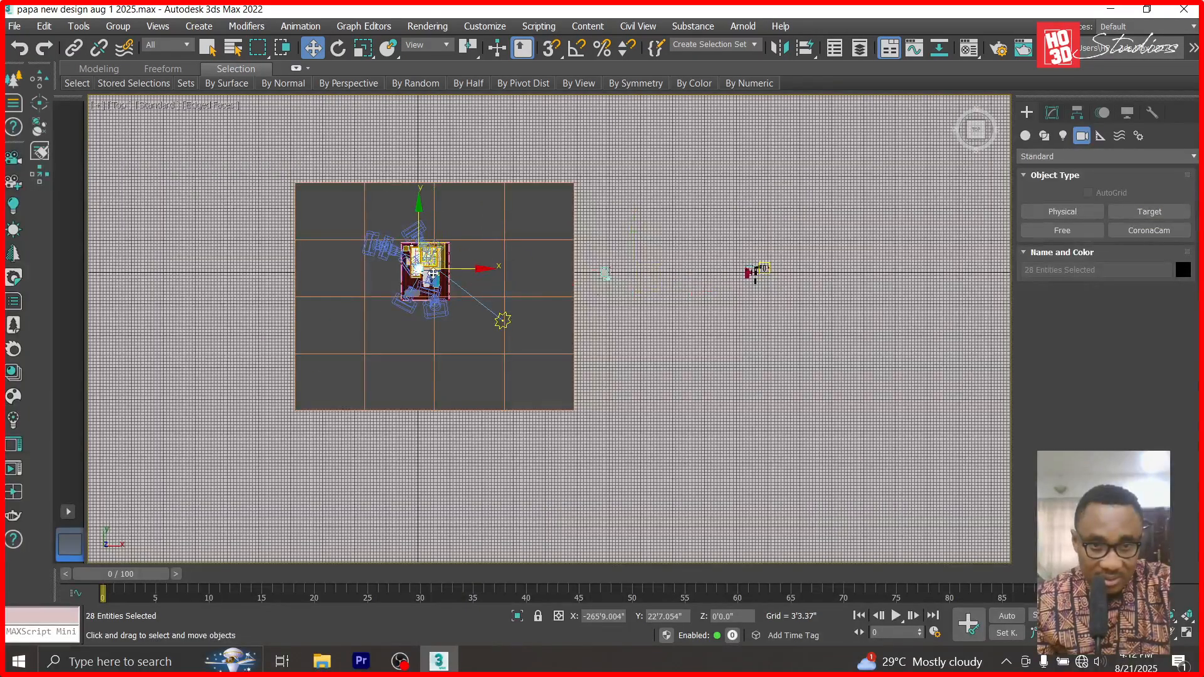
- Position the dining set centrally in the front room of the house's projecting wing, with the curtain along the front wall
scroll(433, 273, "up", 8)
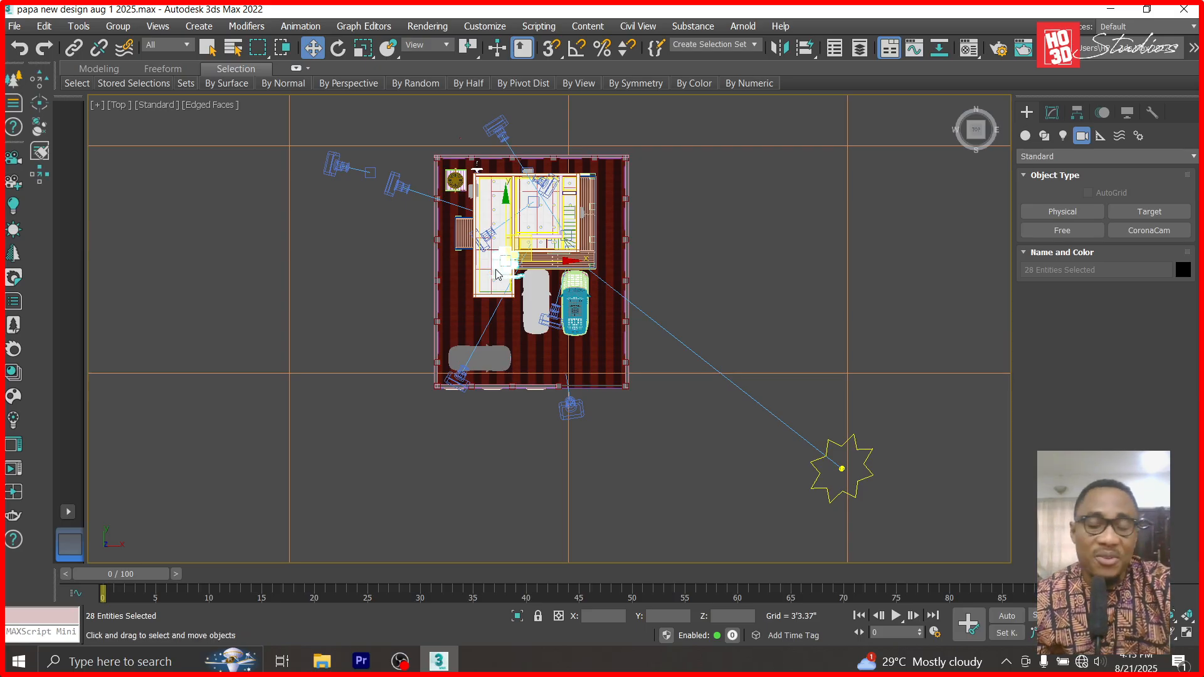
scroll(495, 269, "up", 2)
scroll(495, 269, "up", 4)
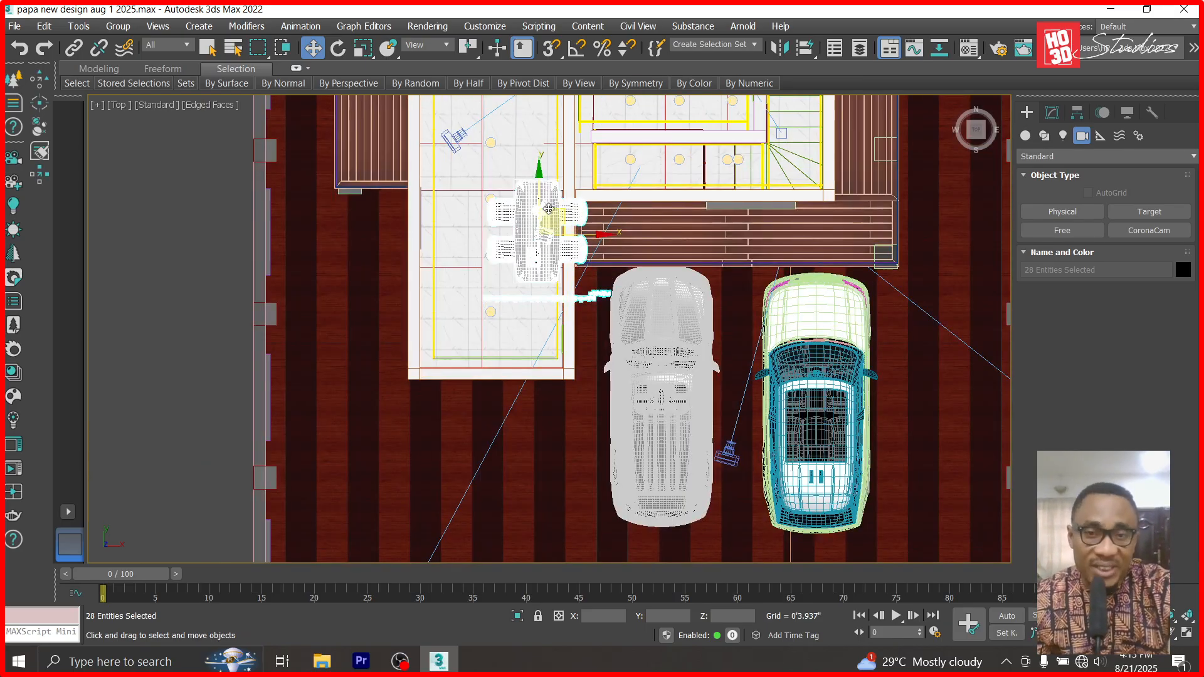
left_click_drag(516, 233, 504, 273)
scroll(504, 274, "up", 4)
mouse_move(494, 220)
left_mouse_down()
mouse_move(479, 229)
mouse_move(504, 230)
left_mouse_up()
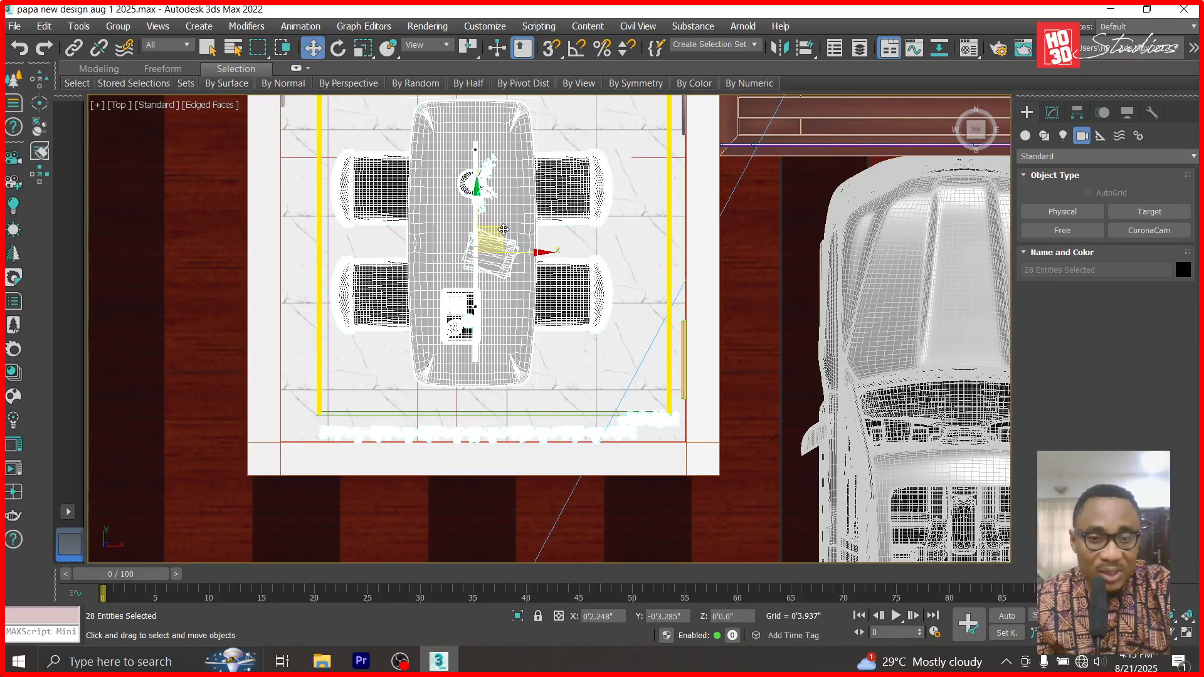
- Switch to the front view and lower the selected dining set with its curtain from above the house into the projecting wing
scroll(480, 377, "up", 2)
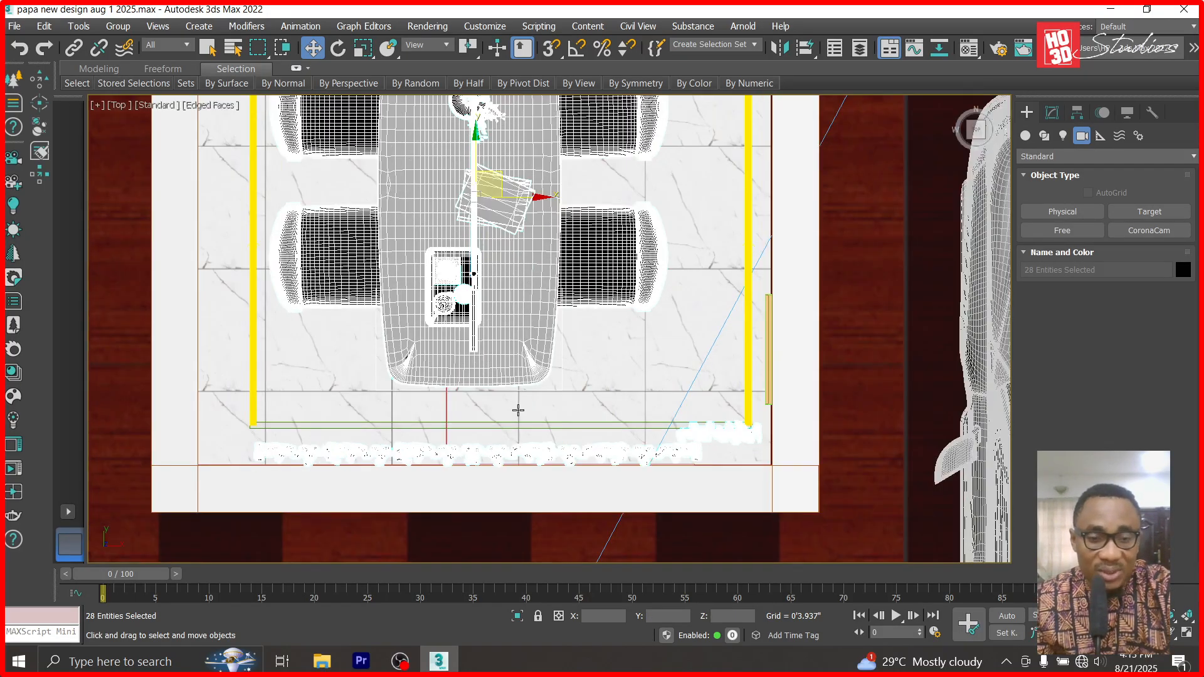
key("f")
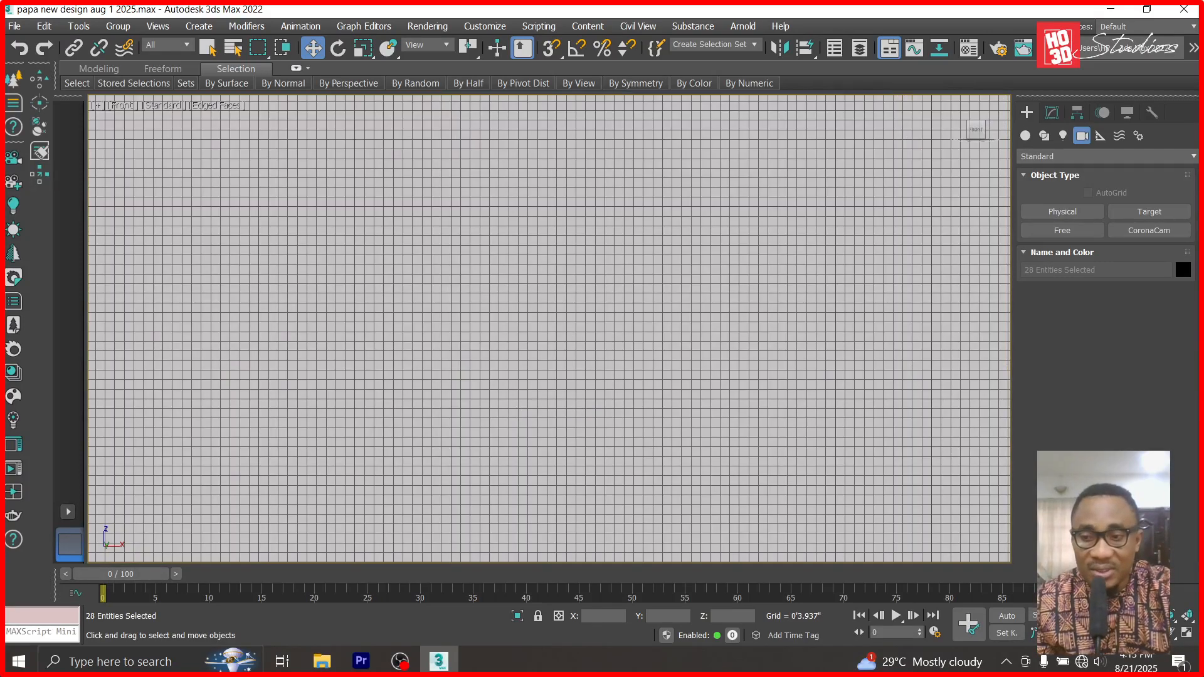
left_click(1171, 619)
scroll(532, 289, "down", 2)
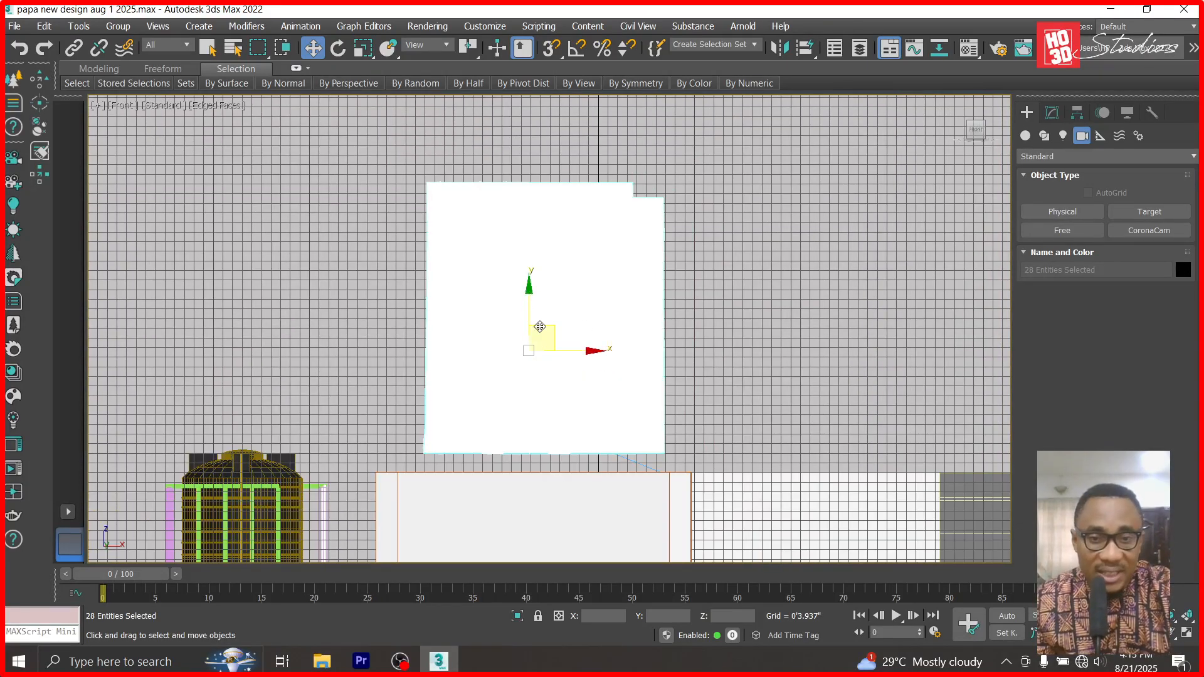
scroll(540, 324, "down", 2)
left_click_drag(545, 292, 545, 440)
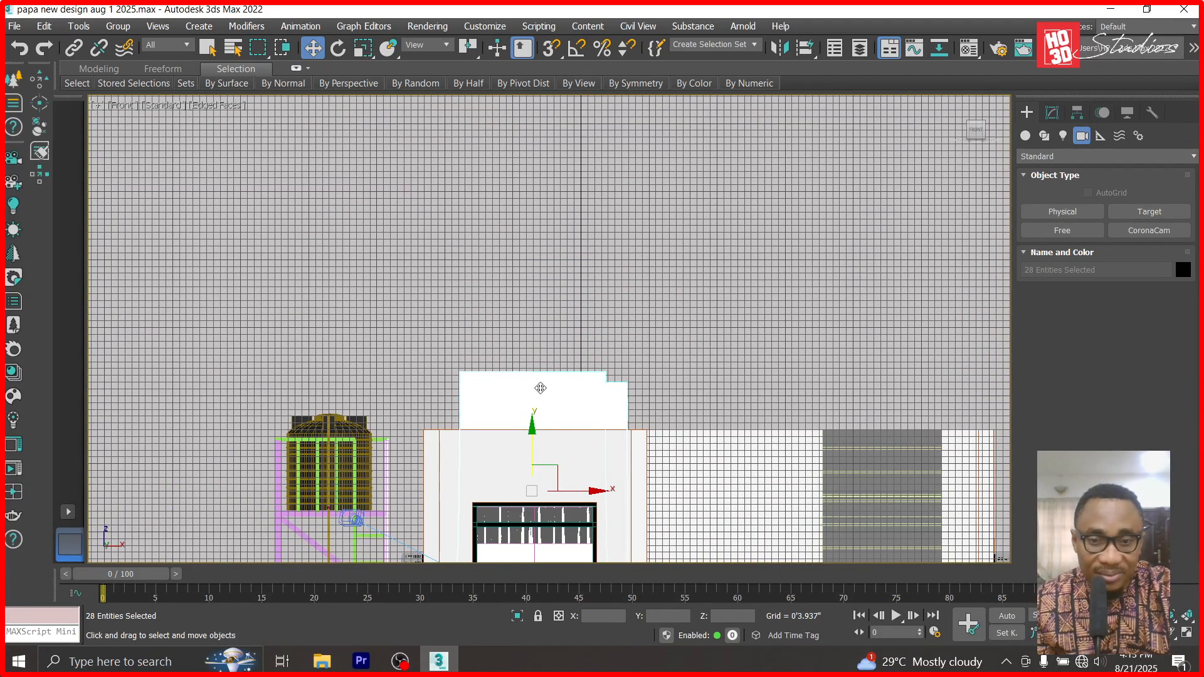
- Lower the dining set further in the front view until the curtain hem reaches the bottom frame of the upper front window
scroll(564, 393, "down", 3)
scroll(562, 395, "up", 5)
left_click_drag(508, 223, 508, 323)
scroll(508, 323, "down", 3)
scroll(506, 426, "up", 8)
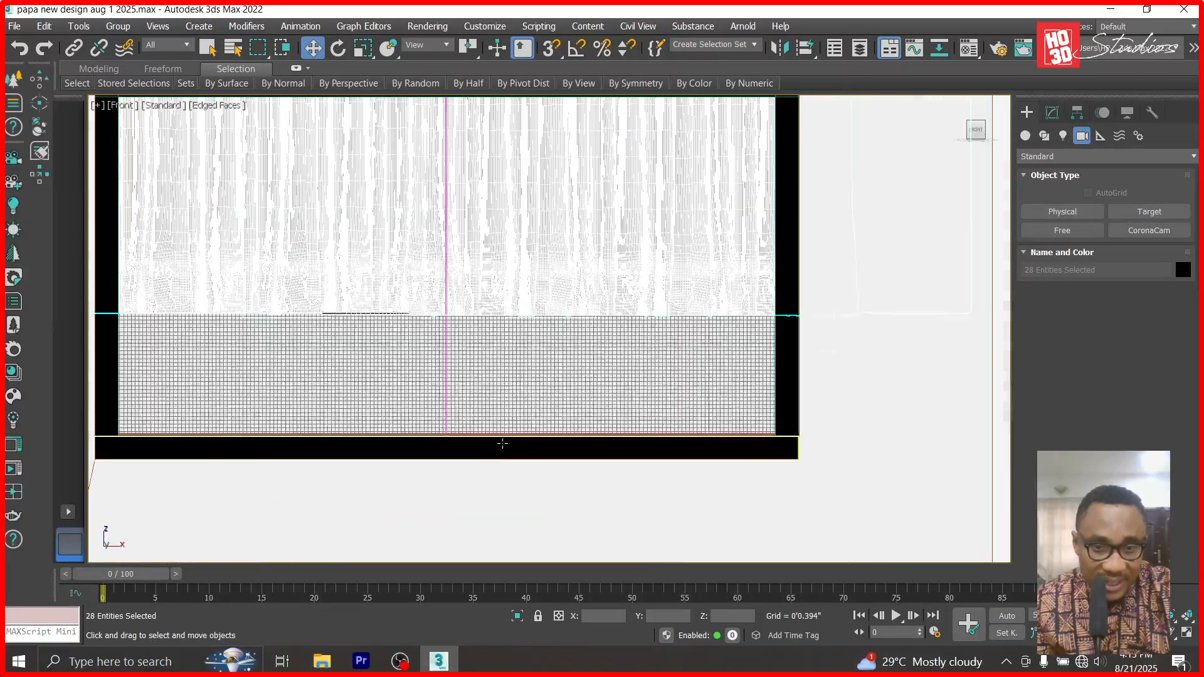
scroll(505, 426, "down", 6)
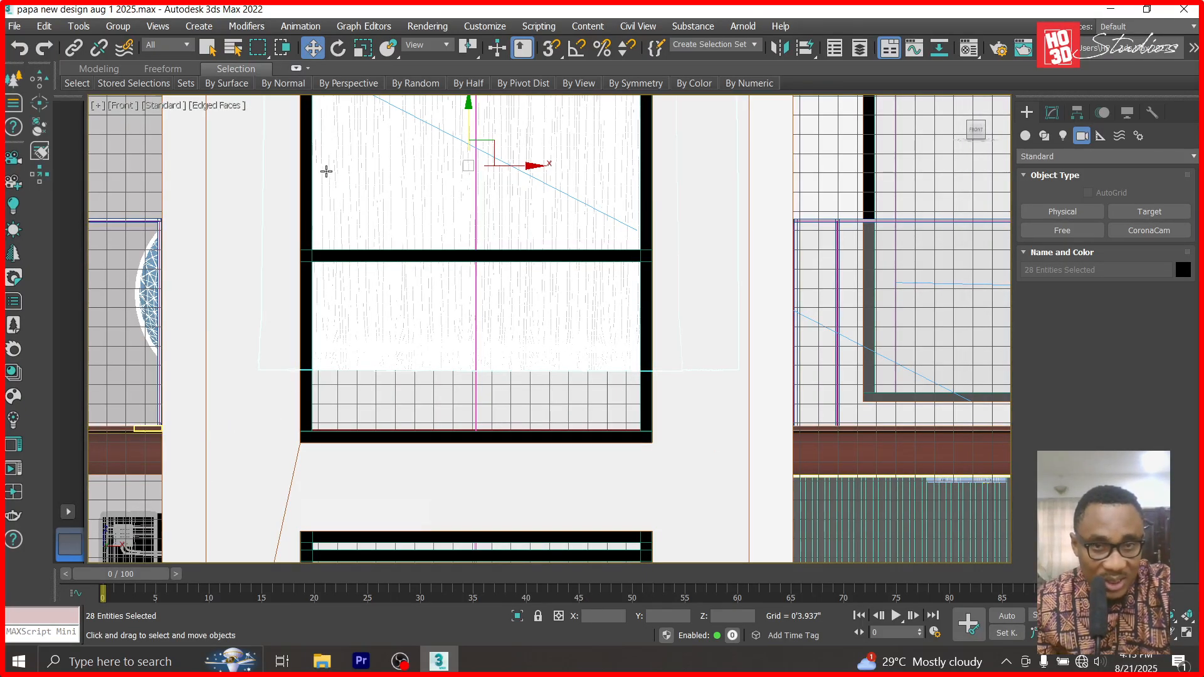
left_click_drag(469, 111, 472, 182)
- Switch the view to Corona Camera002, then orbit and truck the camera towards the dining set
key("c")
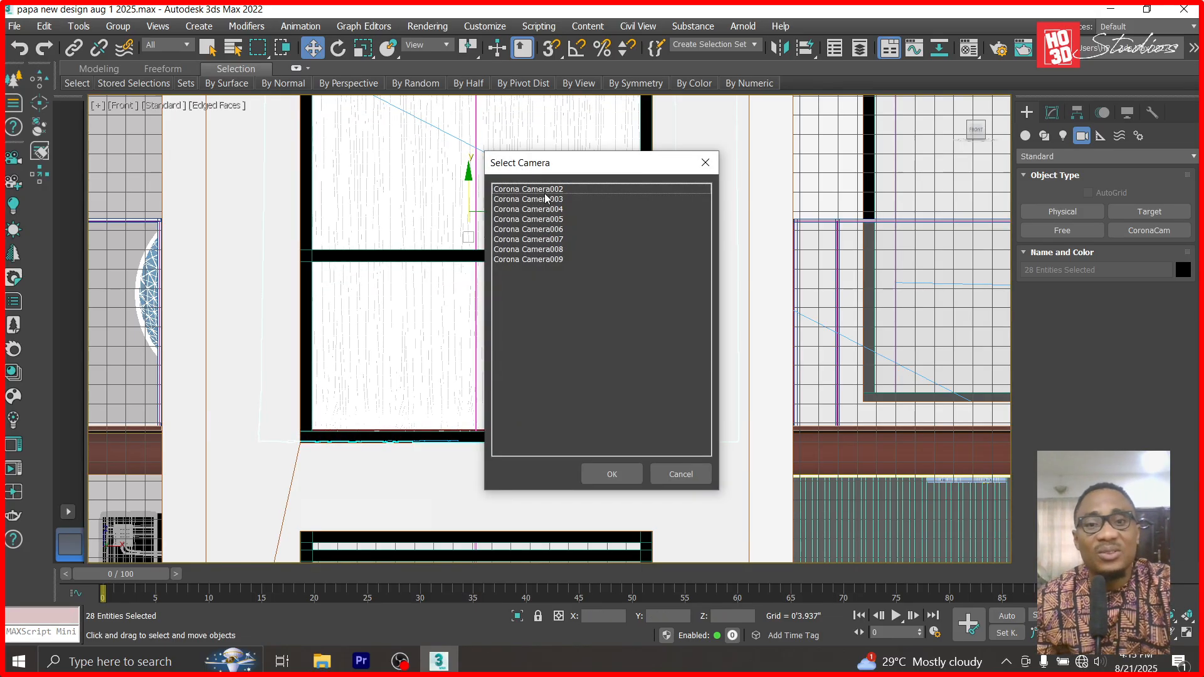
double_click(541, 189)
left_click(1170, 634)
left_click_drag(659, 470, 352, 475)
left_click(1156, 633)
left_click_drag(763, 389, 713, 404)
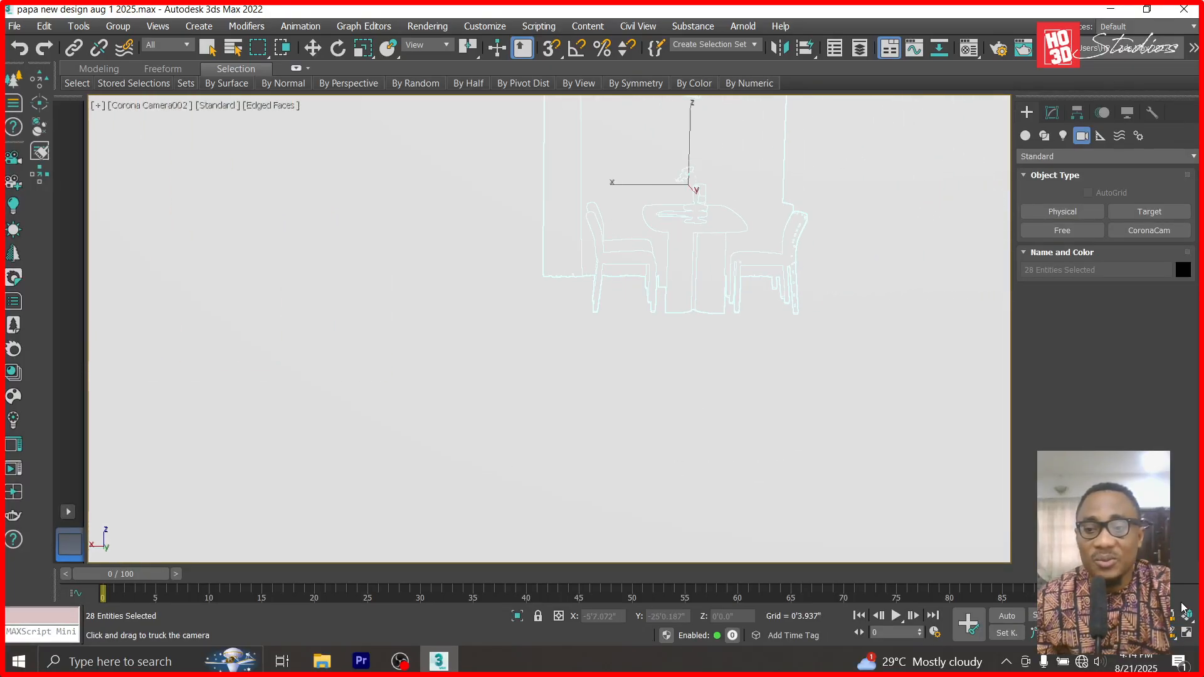
- Dolly Corona Camera002 into the dining room and truck it to frame the table, chairs and curtain wall
left_click(1140, 616)
mouse_move(815, 404)
left_mouse_down()
mouse_move(820, 352)
mouse_move(710, 431)
mouse_move(661, 502)
left_mouse_up()
left_click(1156, 633)
left_click_drag(721, 225, 653, 414)
left_click_drag(796, 202, 655, 496)
left_click_drag(768, 176, 633, 480)
mouse_move(704, 199)
left_mouse_down()
mouse_move(569, 513)
mouse_move(611, 401)
left_mouse_up()
left_click(314, 53)
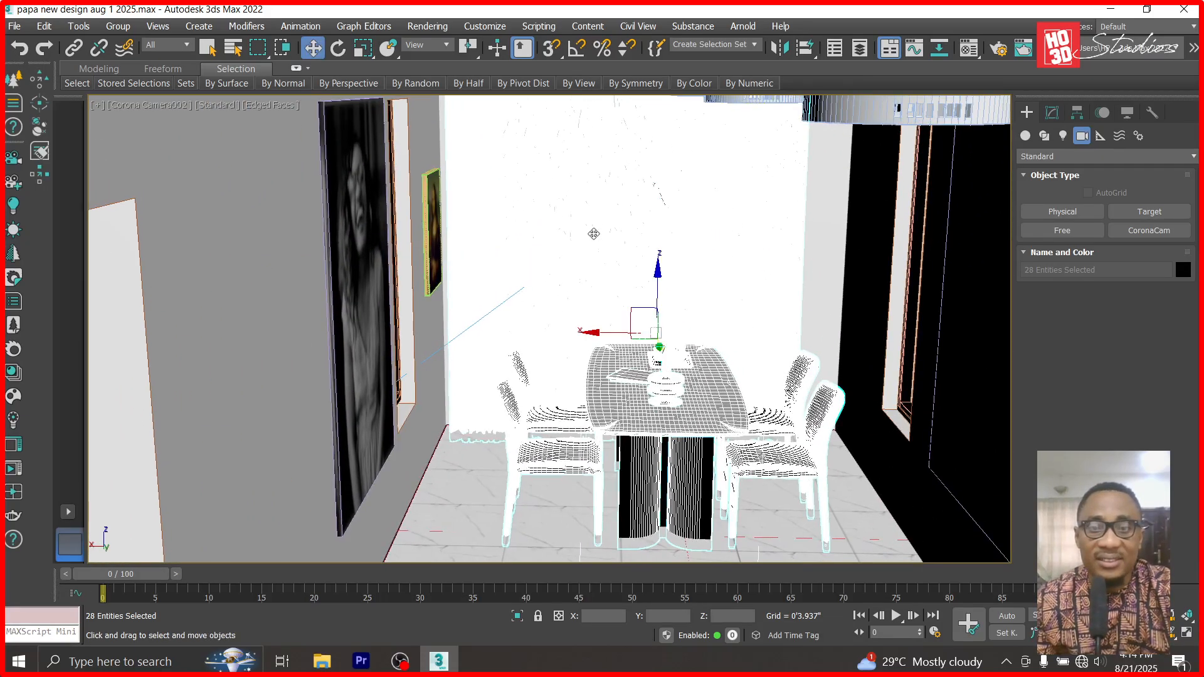
- Try hiding the sheer curtain behind the dining table, then bring it back and select it
left_click(592, 235)
left_click(362, 378)
left_click(560, 188)
right_click(560, 187)
left_click(612, 124)
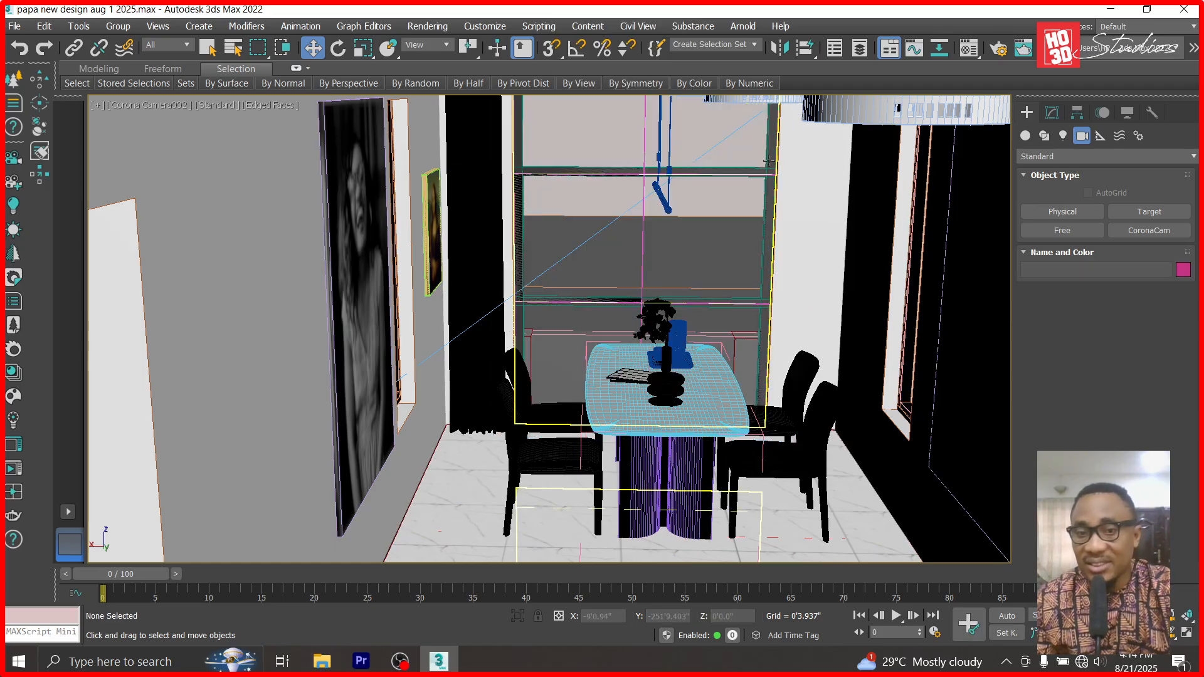
left_click(634, 220)
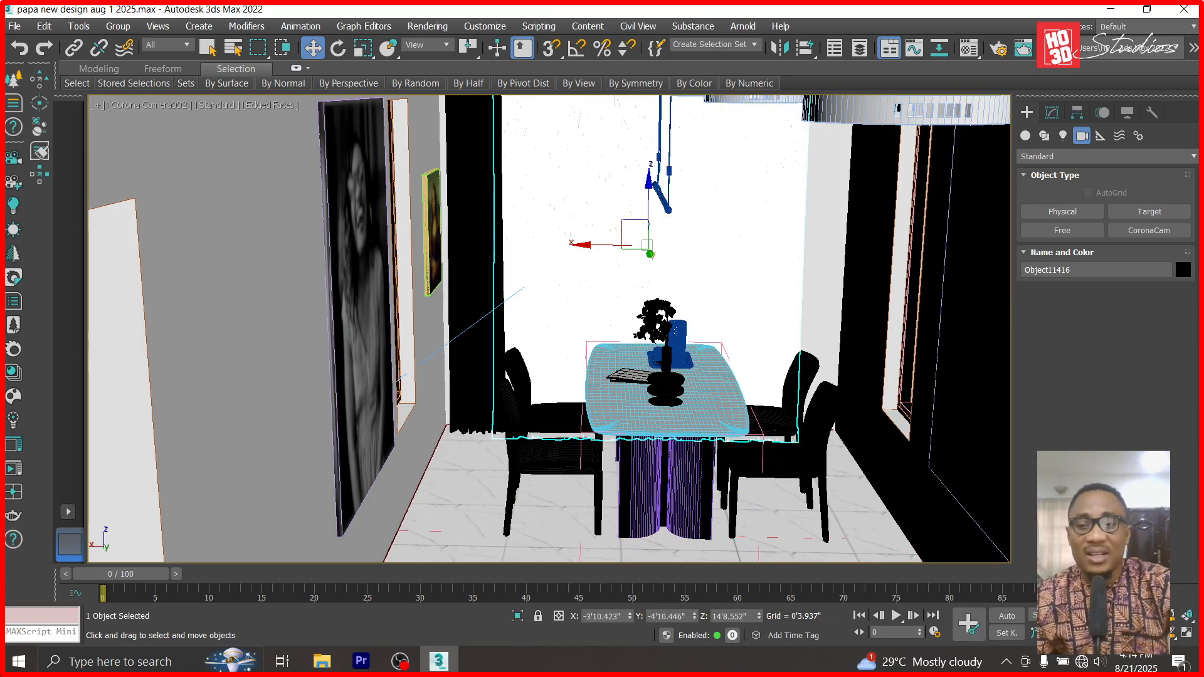
- Orbit the camera to take in the top of the dining room and unhide the hidden roof and ceiling objects
left_click(1172, 633)
left_click_drag(678, 412, 688, 403)
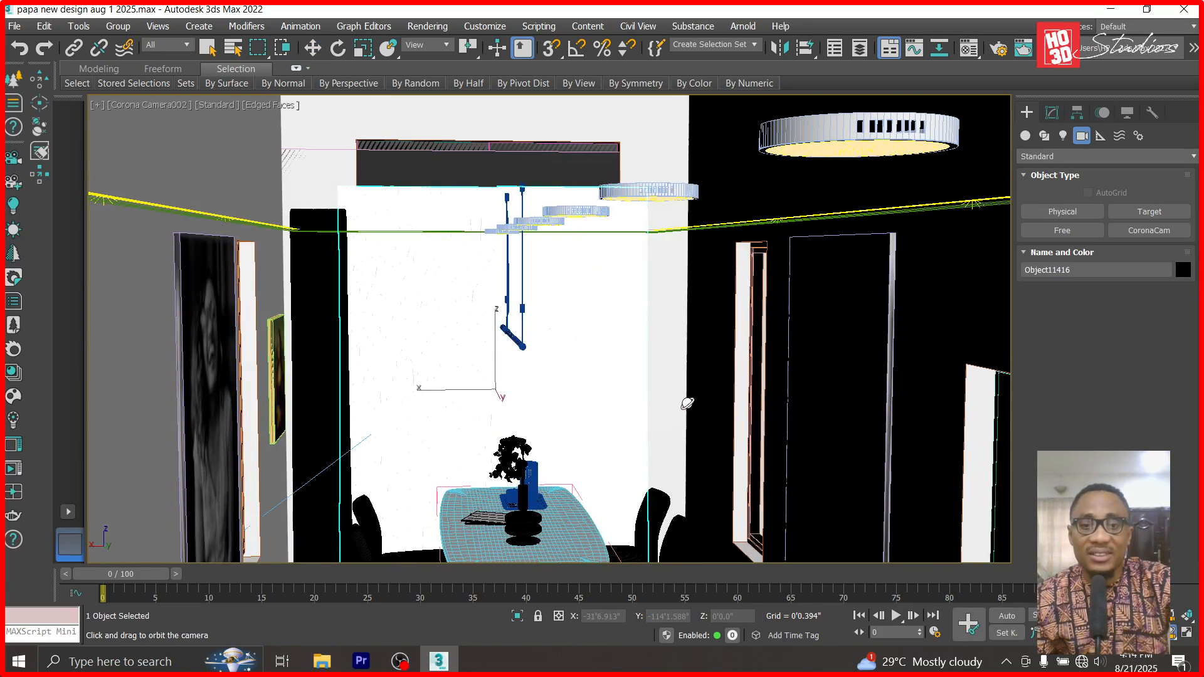
right_click(619, 298)
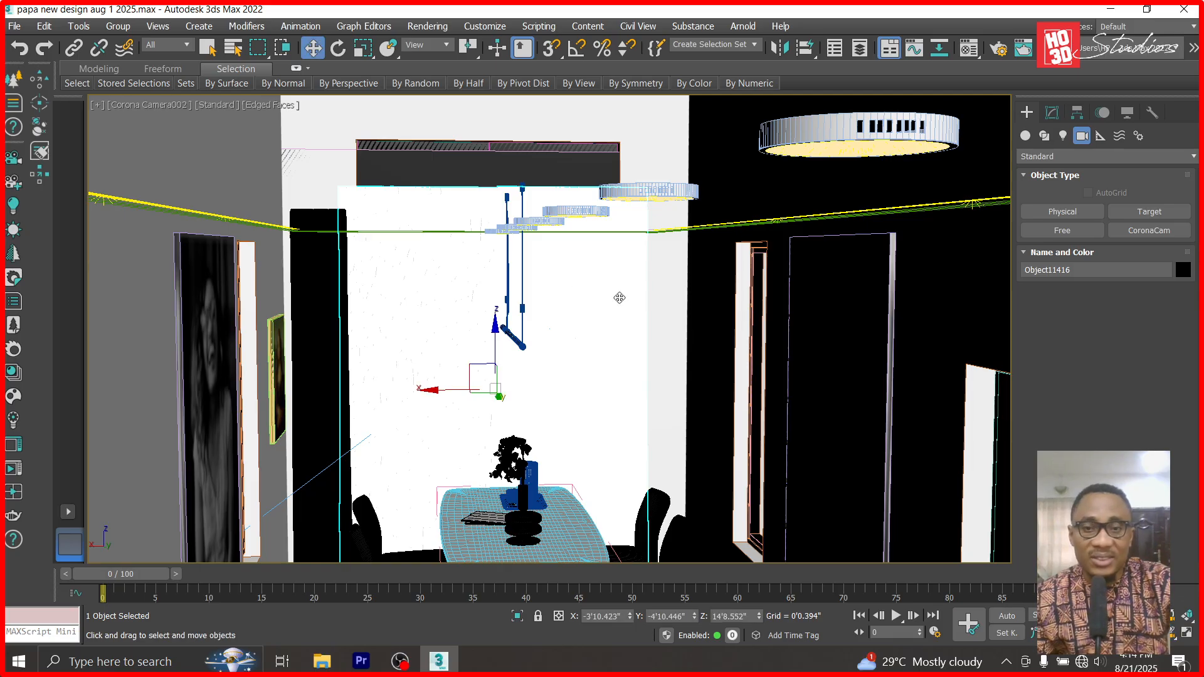
right_click(624, 291)
left_click(653, 201)
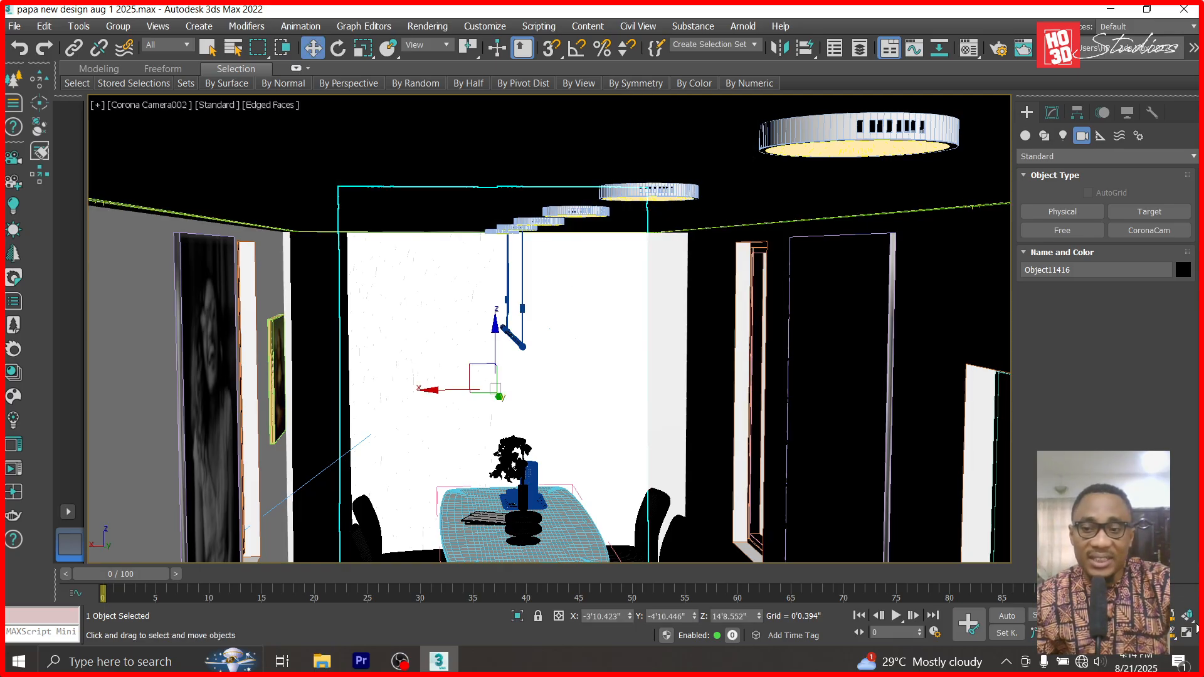
- Dolly the camera back and truck it vertically to frame the whole dining room from floor to ceiling lights
left_click(1141, 616)
left_click_drag(623, 279, 621, 395)
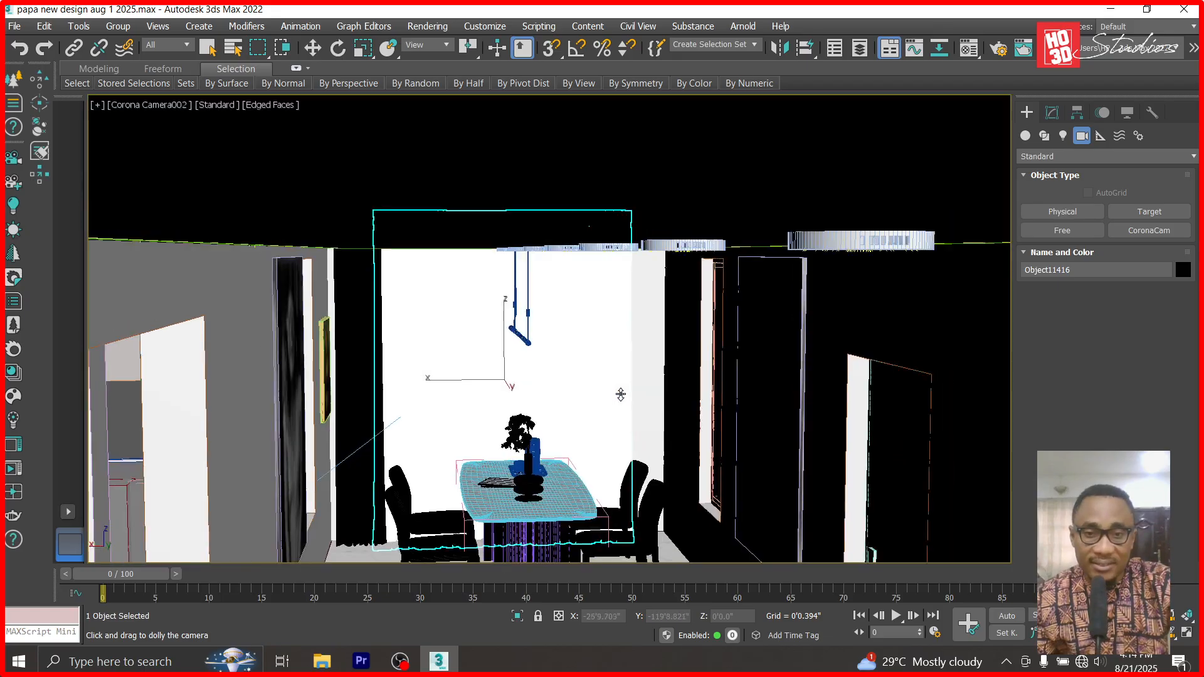
left_click(1156, 634)
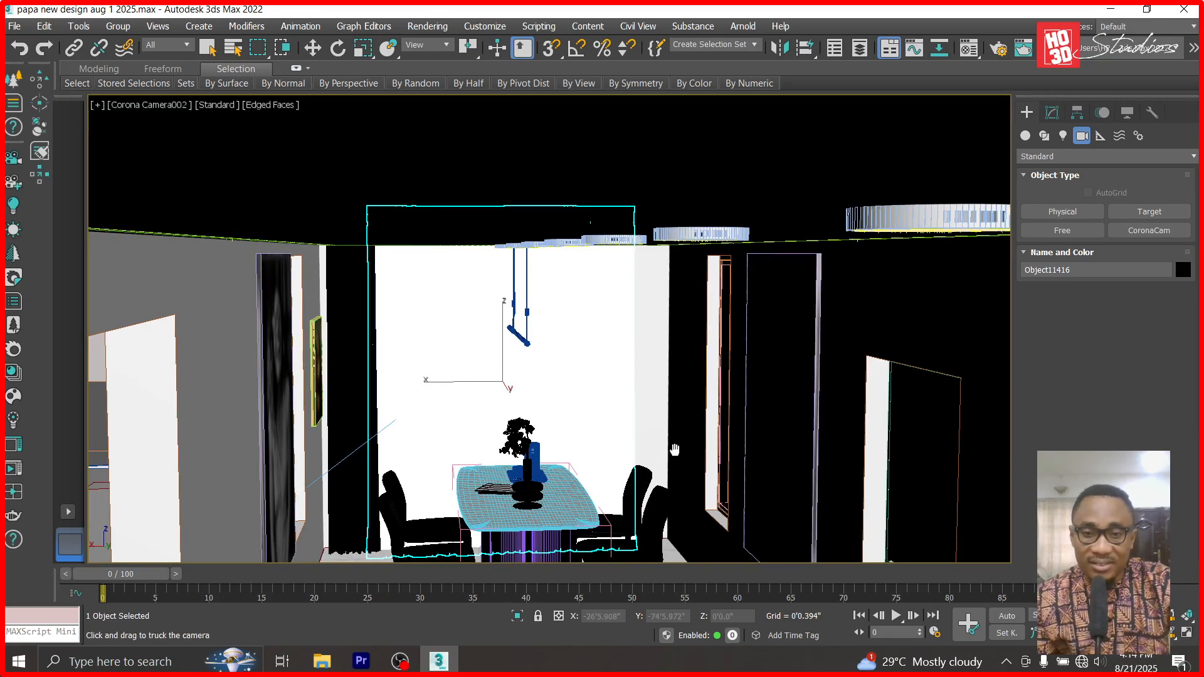
left_click_drag(629, 496, 632, 217)
left_click_drag(675, 471, 675, 456)
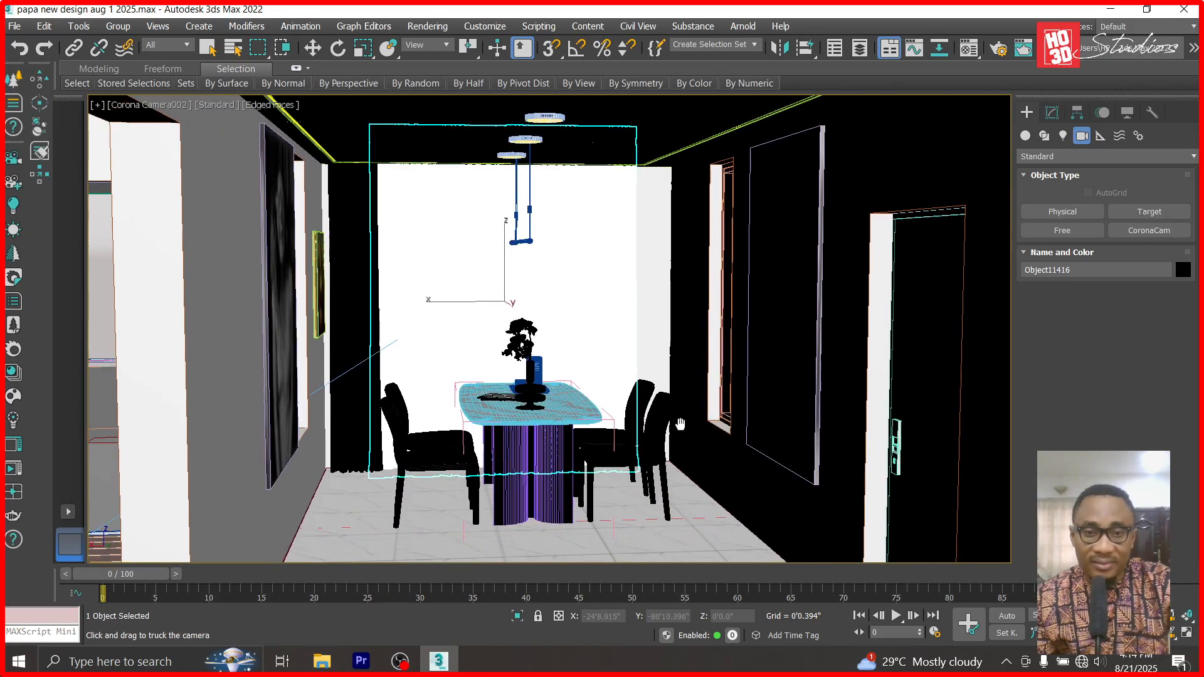
- Render Corona Camera002 with Corona, dismiss the missing-assets report and maximize the frame buffer window
left_click(425, 27)
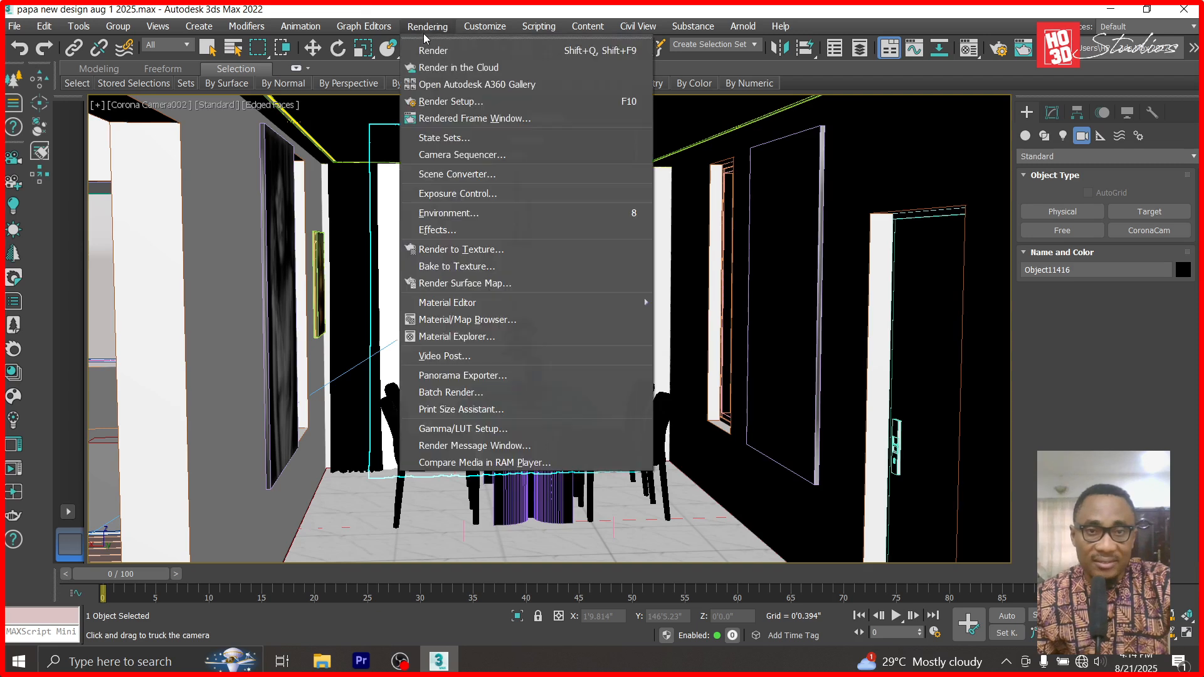
left_click(451, 102)
left_click(700, 74)
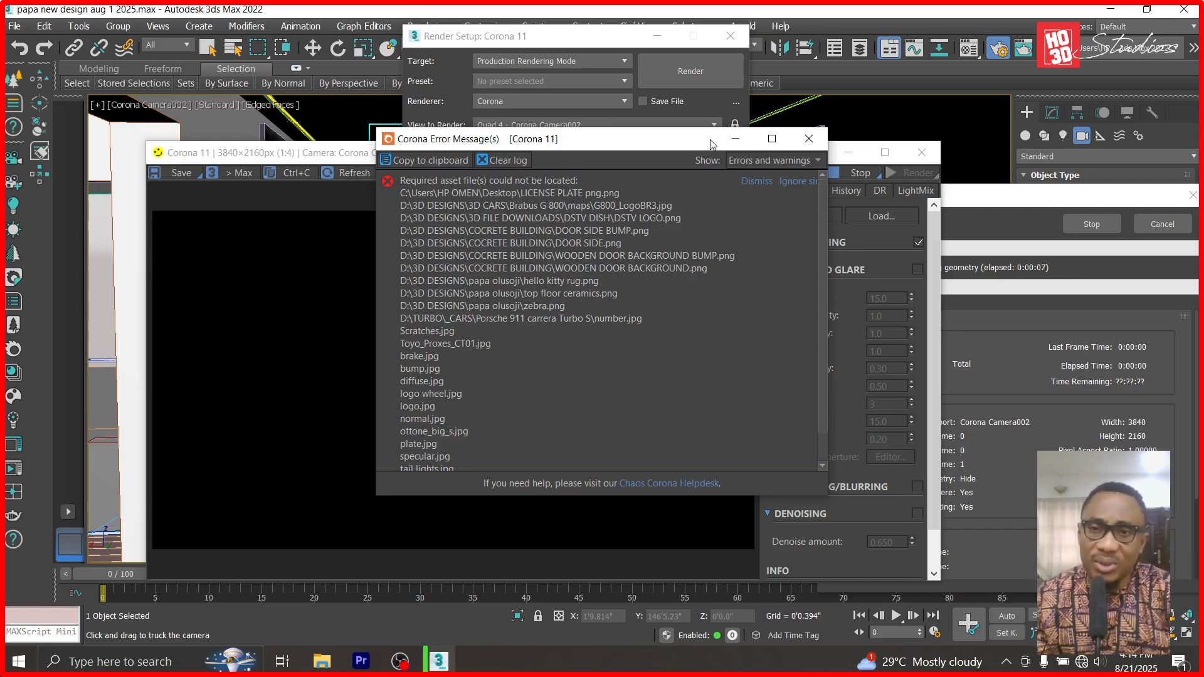
left_click(809, 138)
left_click(890, 160)
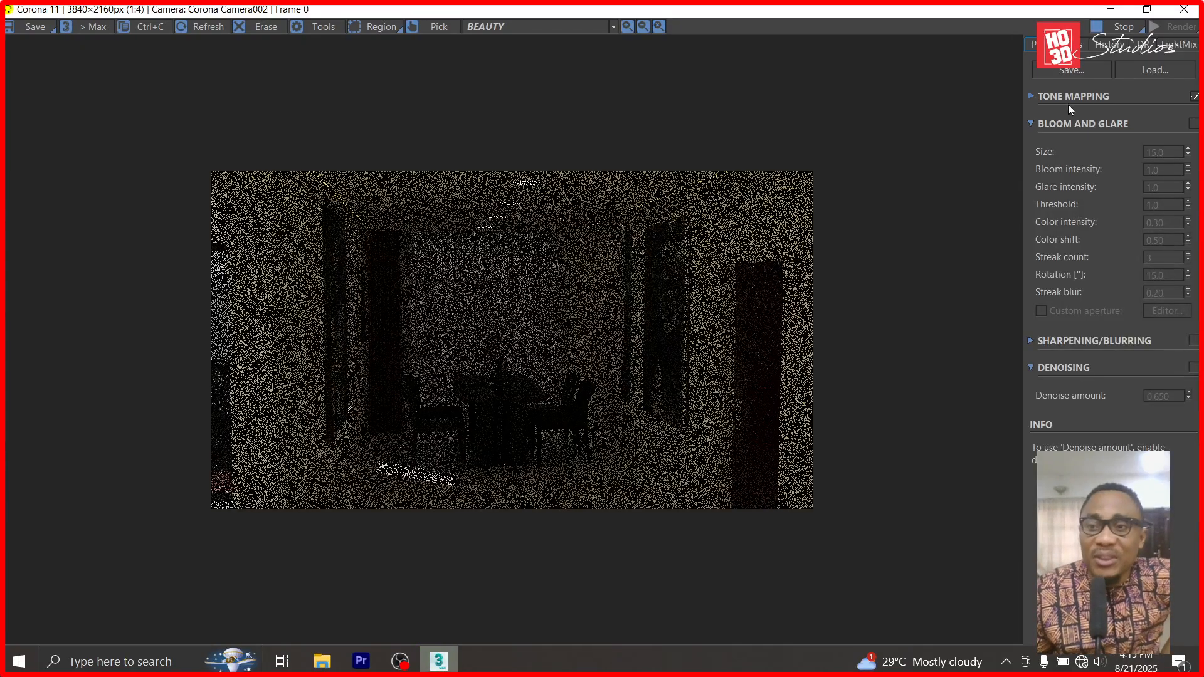
- Set the Simple Exposure in the render's tone mapping to 0
left_click(1030, 97)
left_click_drag(1175, 121, 1097, 126)
type("0")
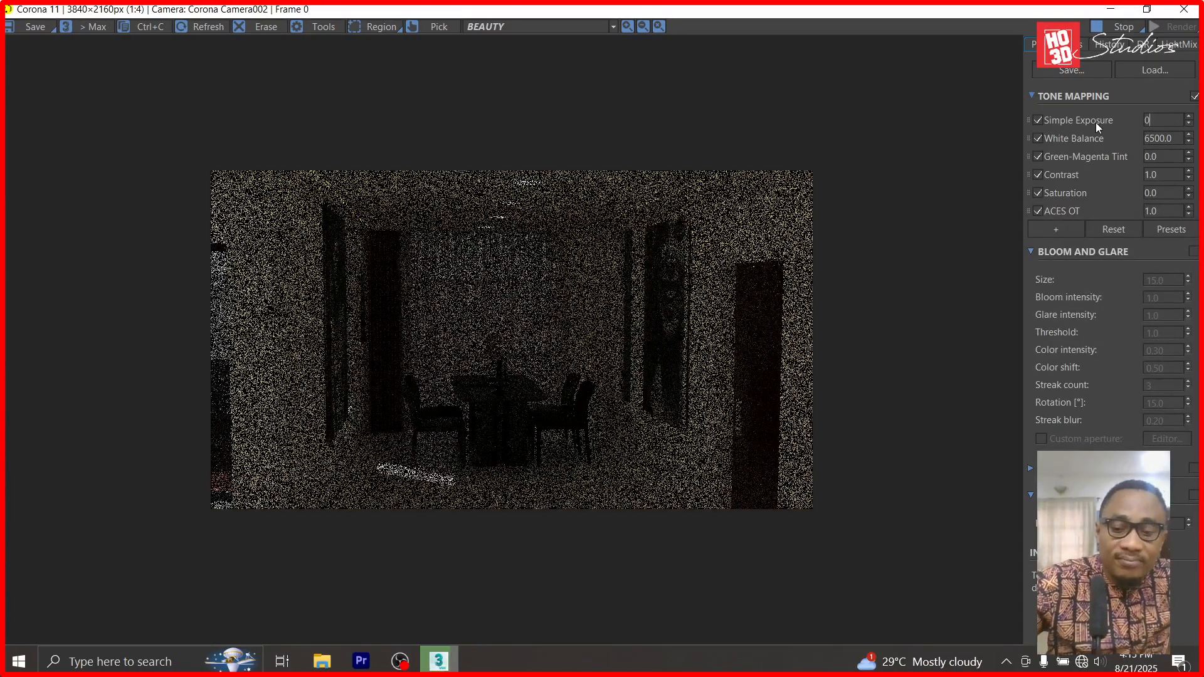
key("Return")
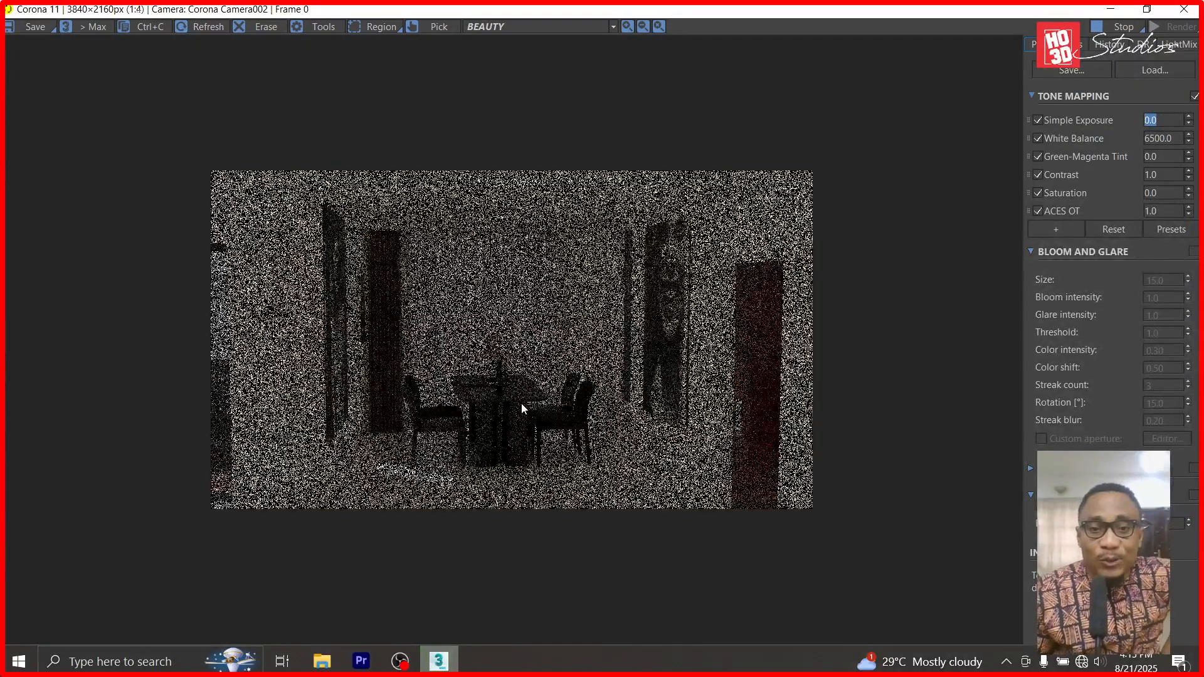
- Examine the dining room render up close, checking the wall art, curtains, window wall, table and chairs
scroll(521, 404, "up", 1)
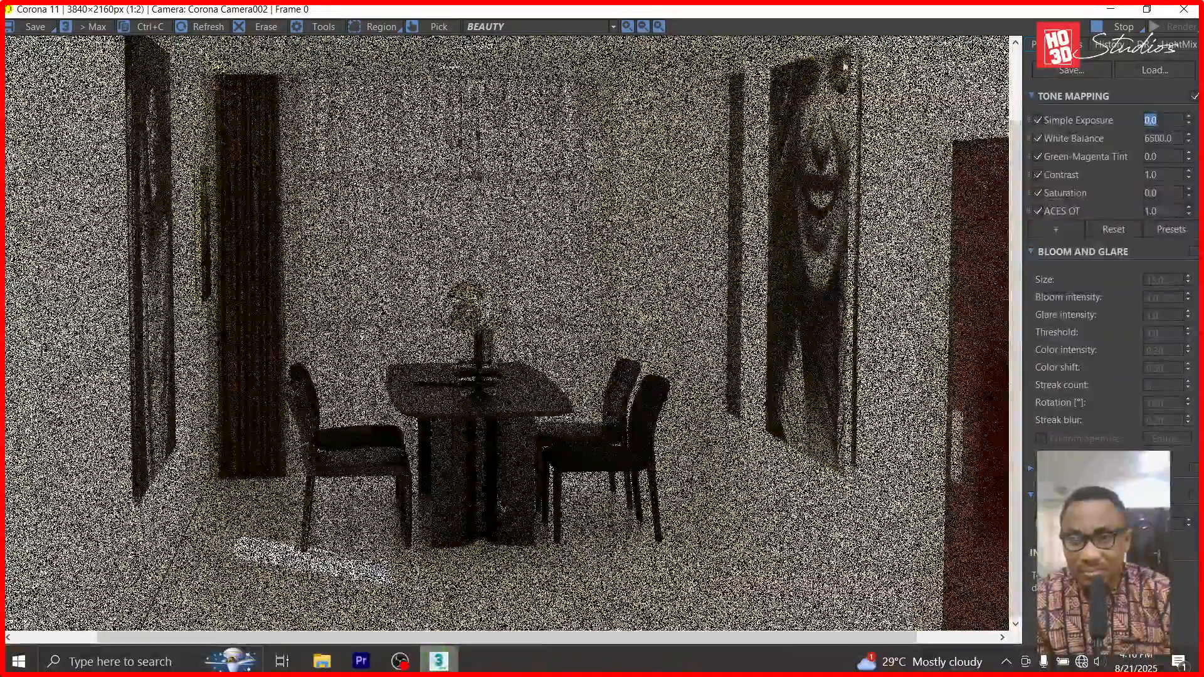
scroll(782, 123, "up", 1)
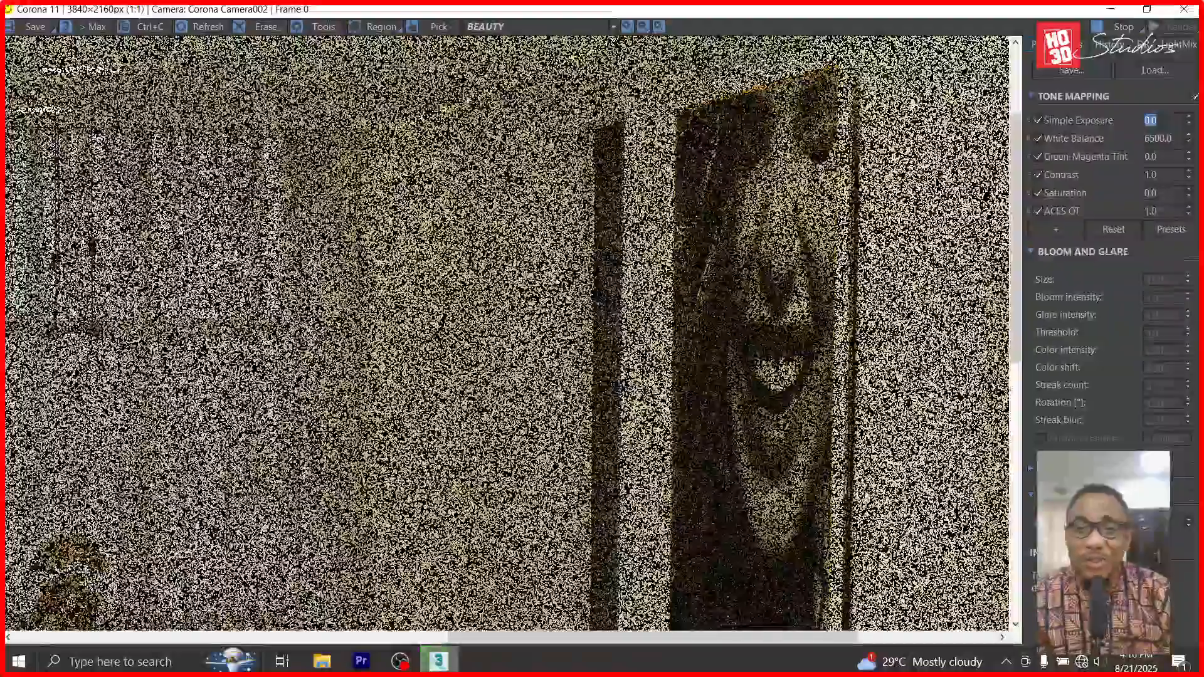
scroll(795, 75, "down", 1)
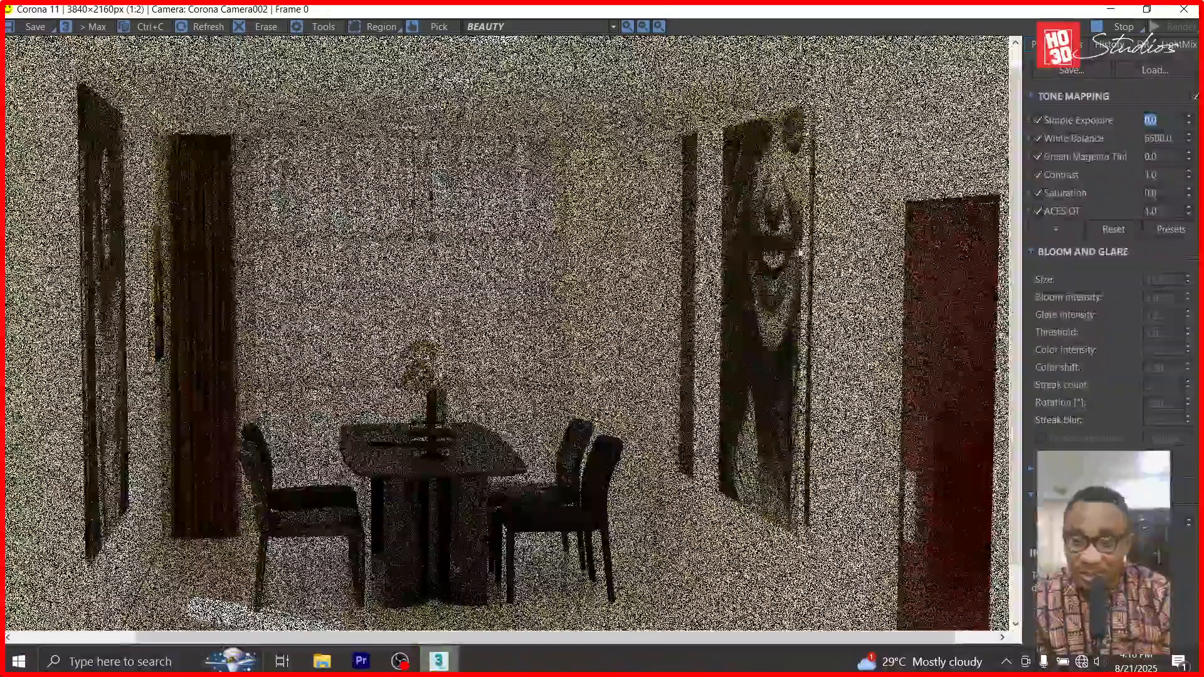
scroll(740, 426, "up", 1)
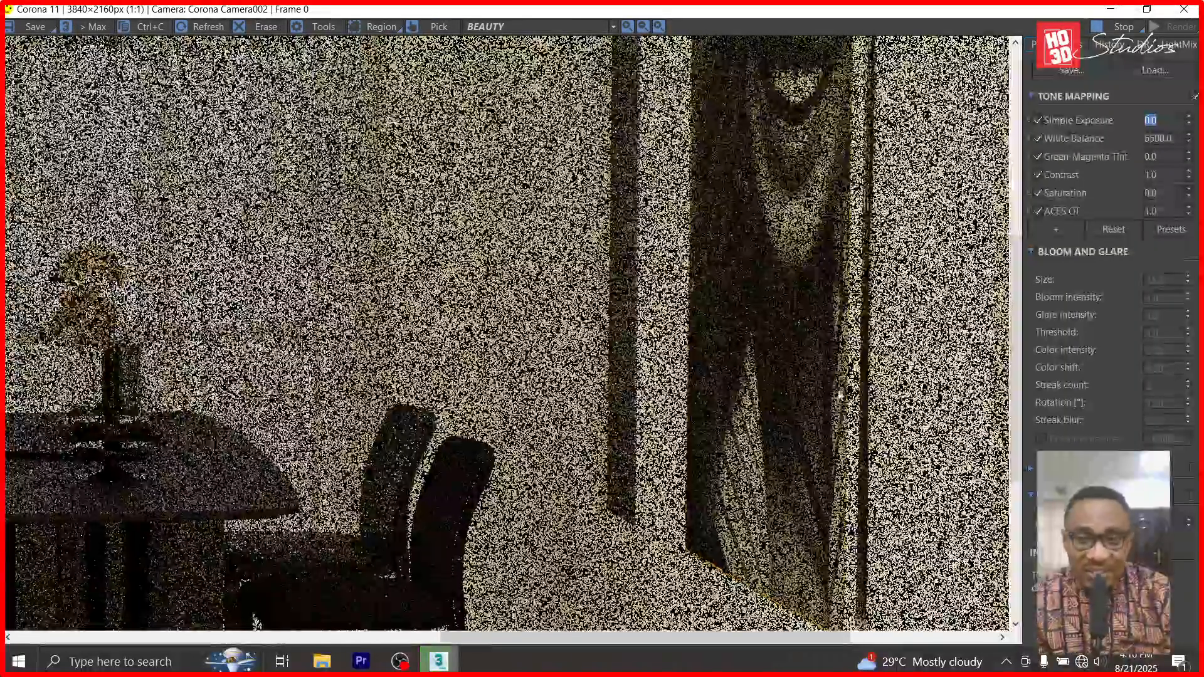
scroll(825, 367, "down", 1)
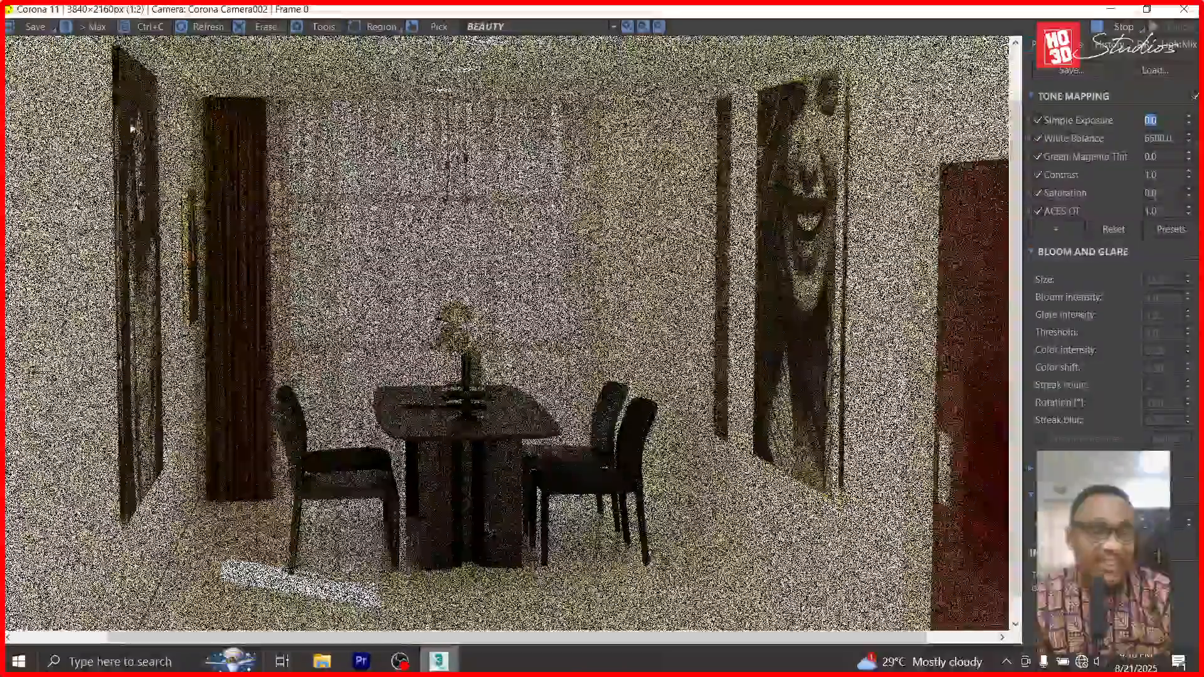
scroll(191, 226, "up", 2)
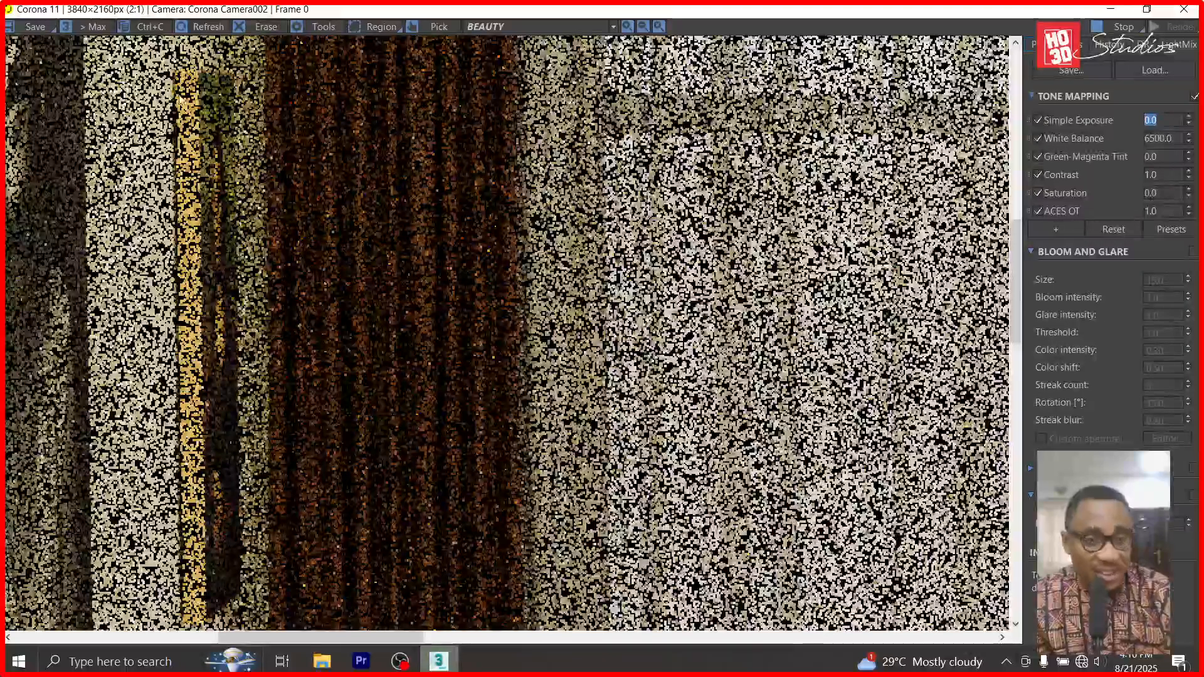
scroll(395, 263, "down", 2)
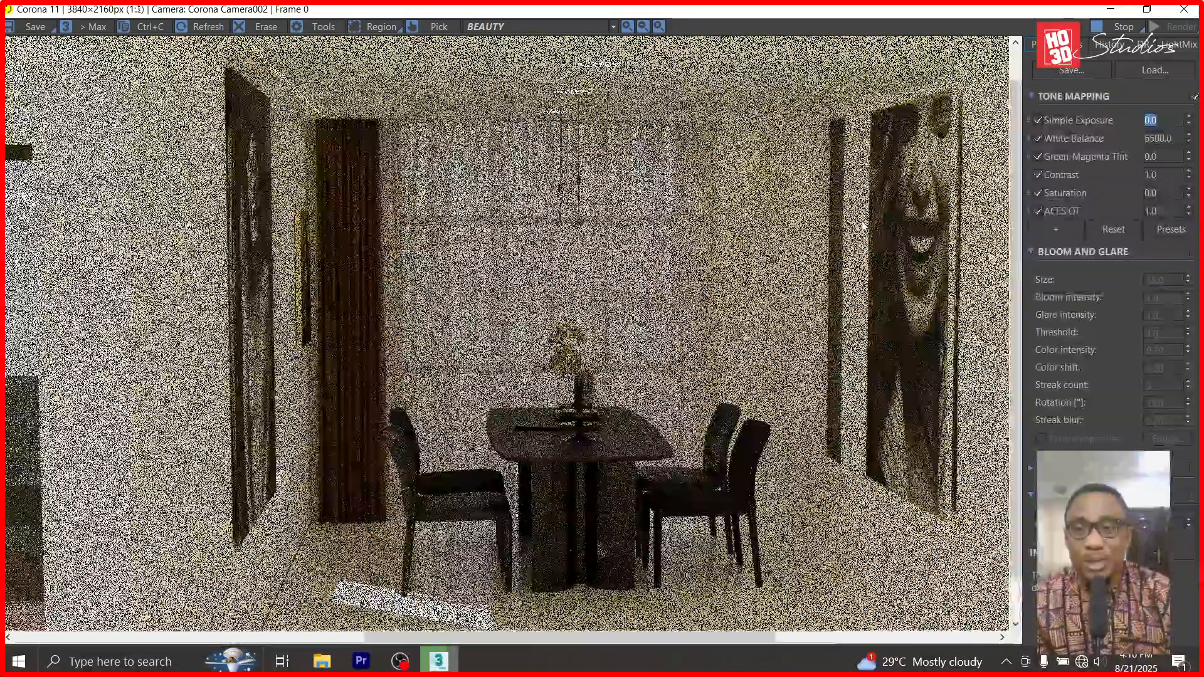
scroll(866, 205, "up", 1)
scroll(819, 201, "down", 1)
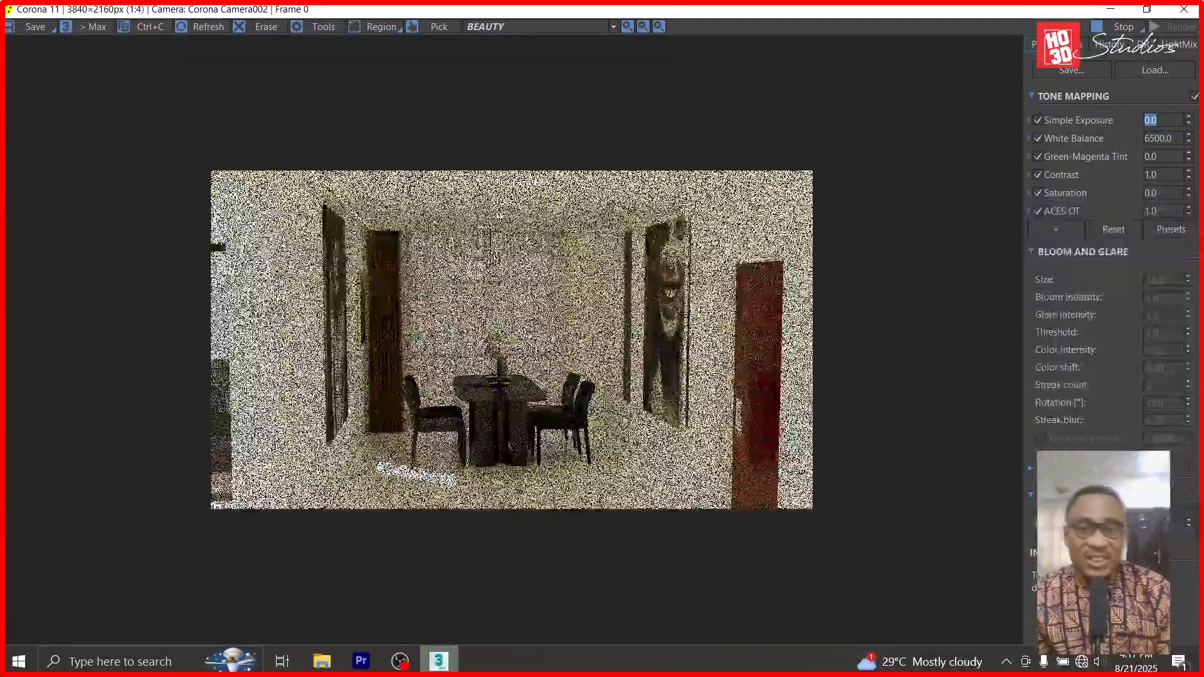
scroll(441, 236, "up", 2)
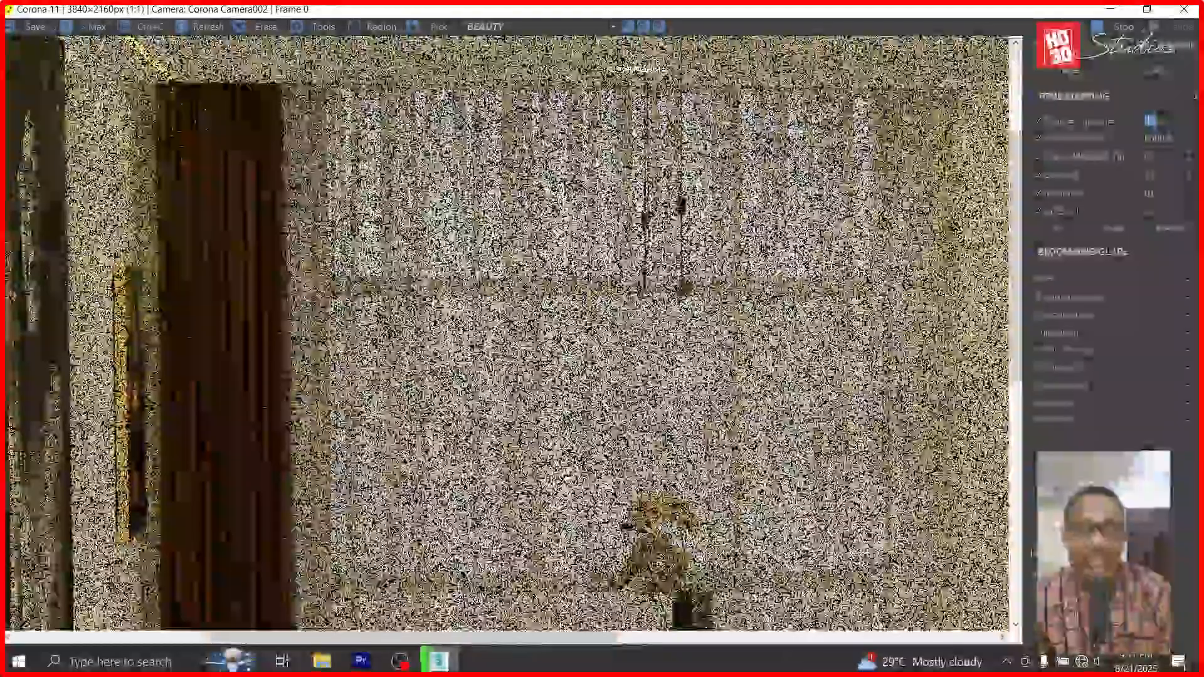
scroll(451, 232, "down", 1)
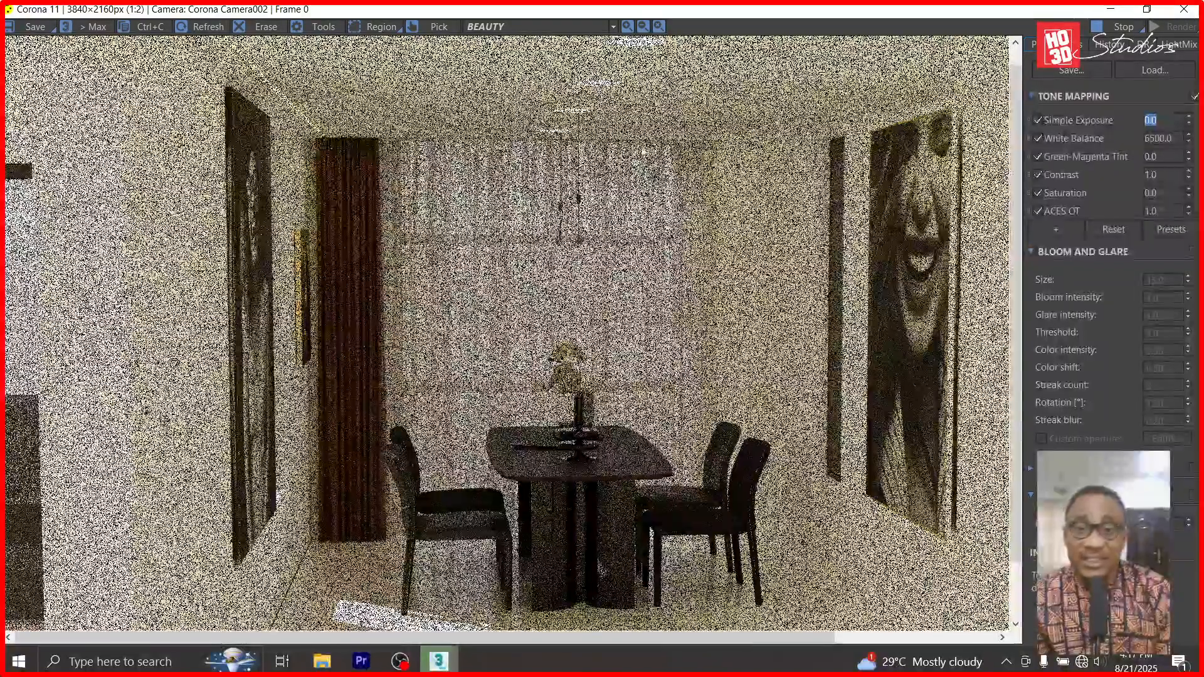
scroll(606, 143, "down", 1)
scroll(605, 143, "up", 1)
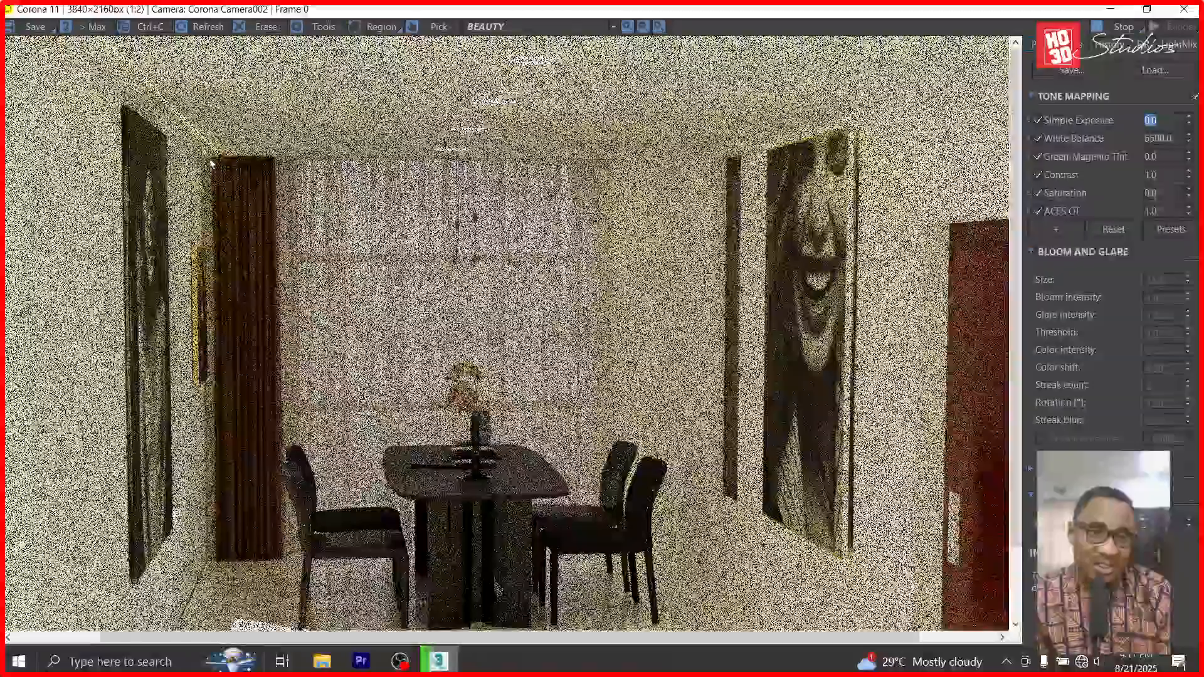
scroll(455, 425, "down", 1)
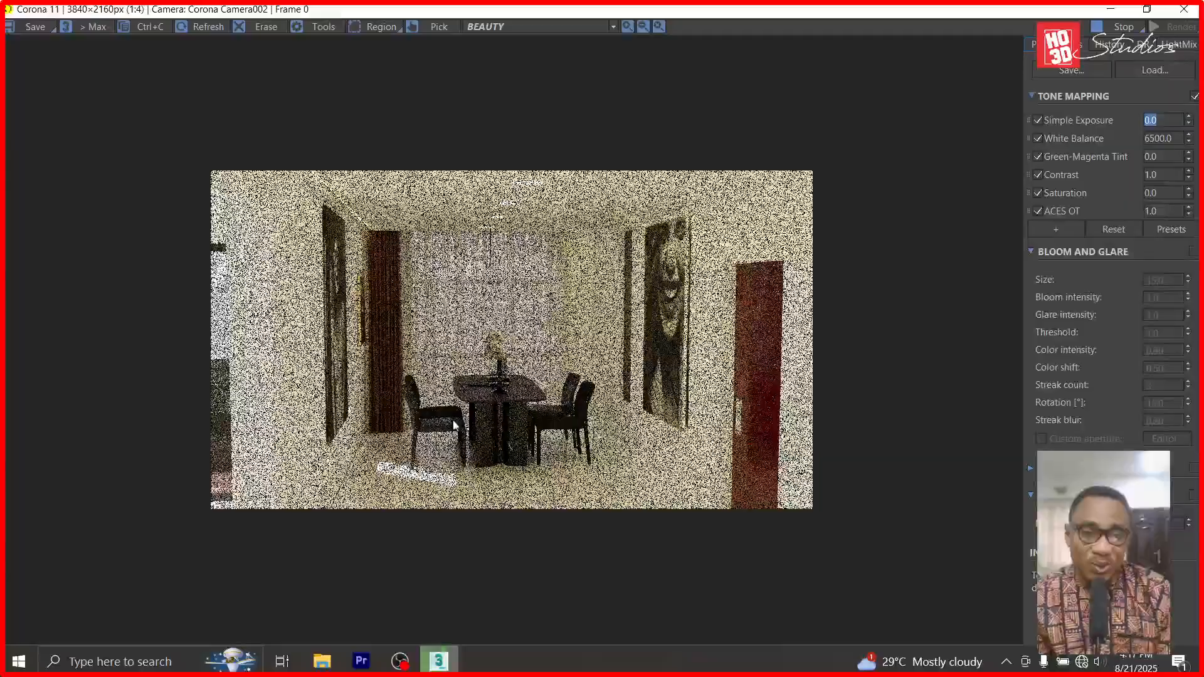
scroll(425, 488, "up", 2)
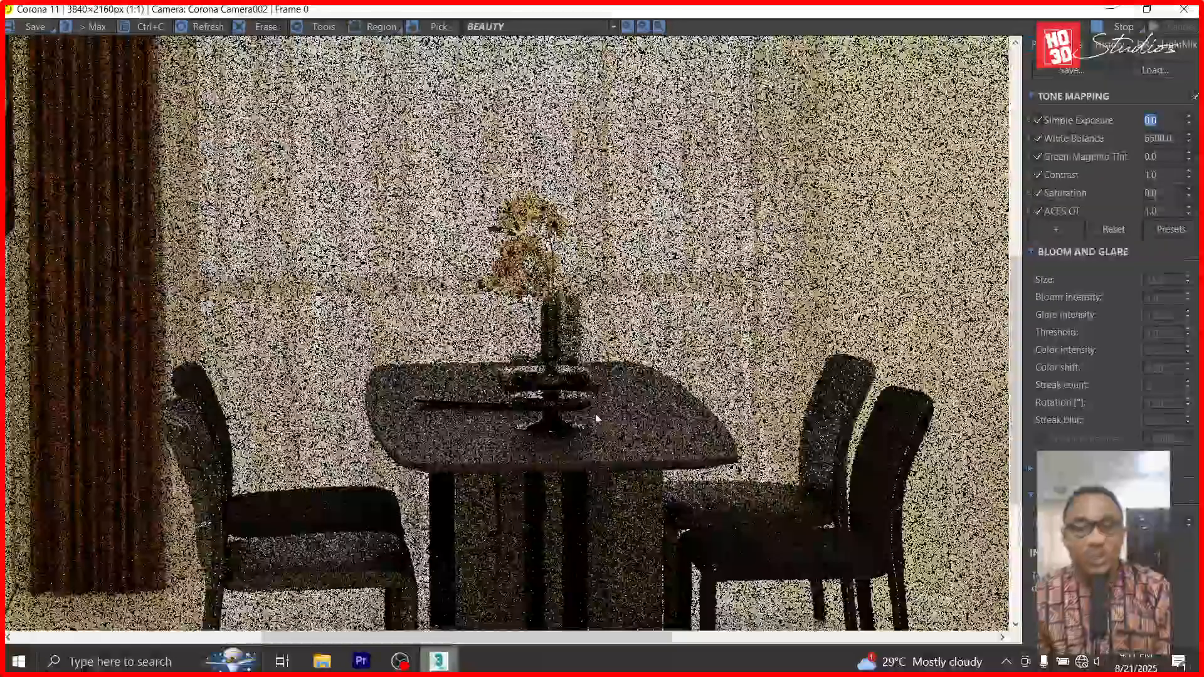
- Restore the frame buffer to a smaller window to check the rendering progress, and maximize it again
scroll(596, 410, "up", 1)
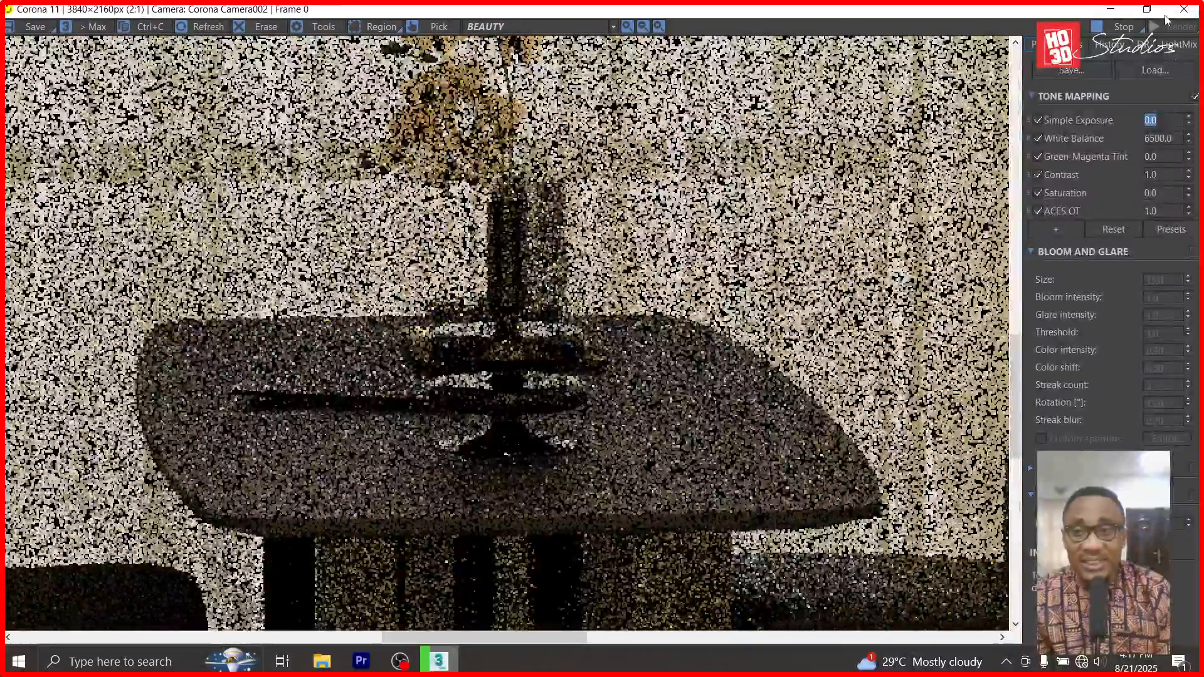
left_click(1147, 10)
left_click(1016, 205)
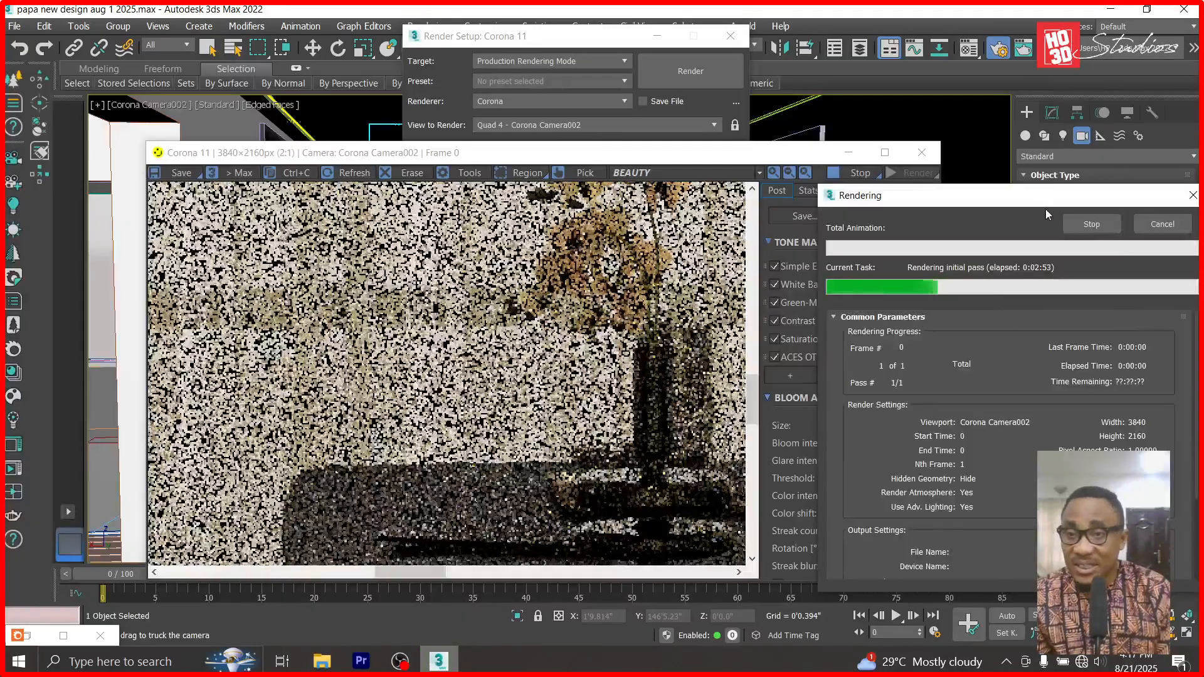
left_click(885, 153)
- Inspect the progressing dining room render, covering the vase, tabletop, pendant lights, window wall, large portrait and red door
scroll(831, 276, "down", 2)
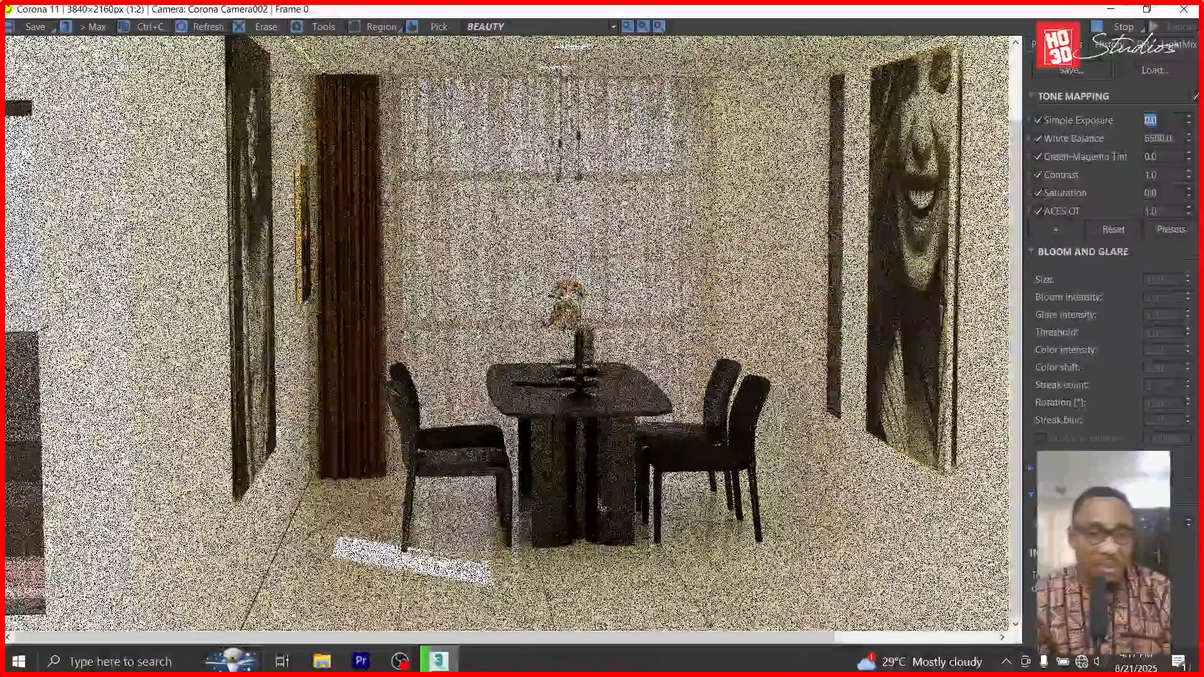
scroll(579, 404, "up", 1)
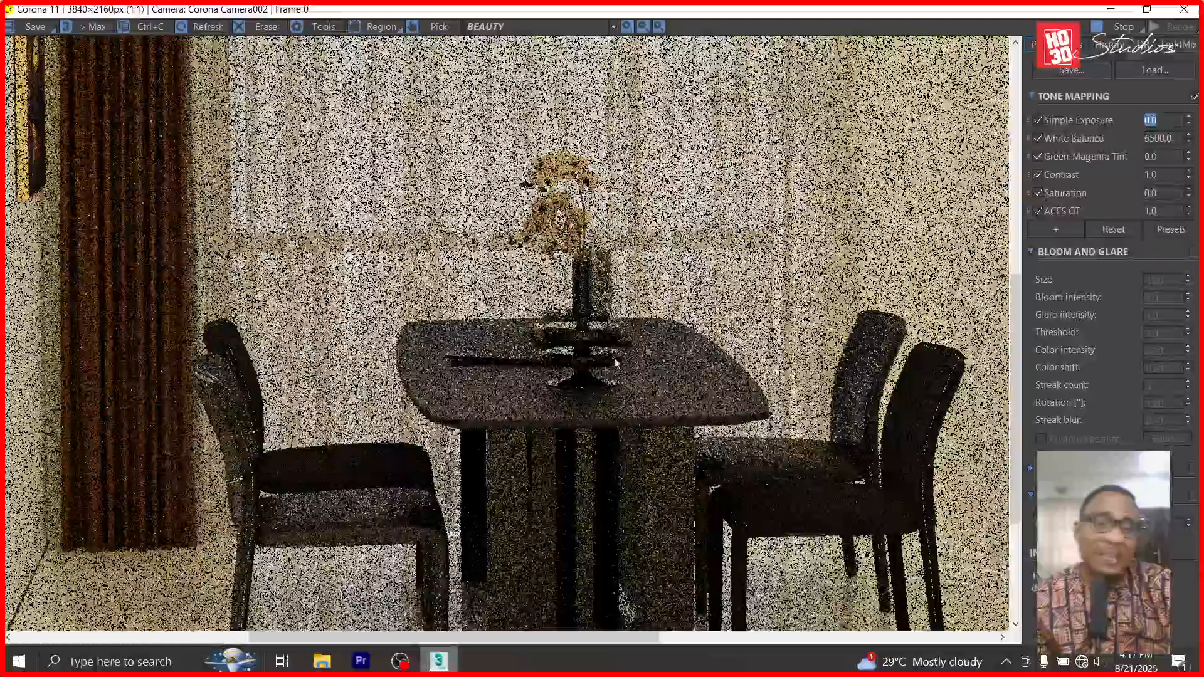
scroll(596, 375, "down", 2)
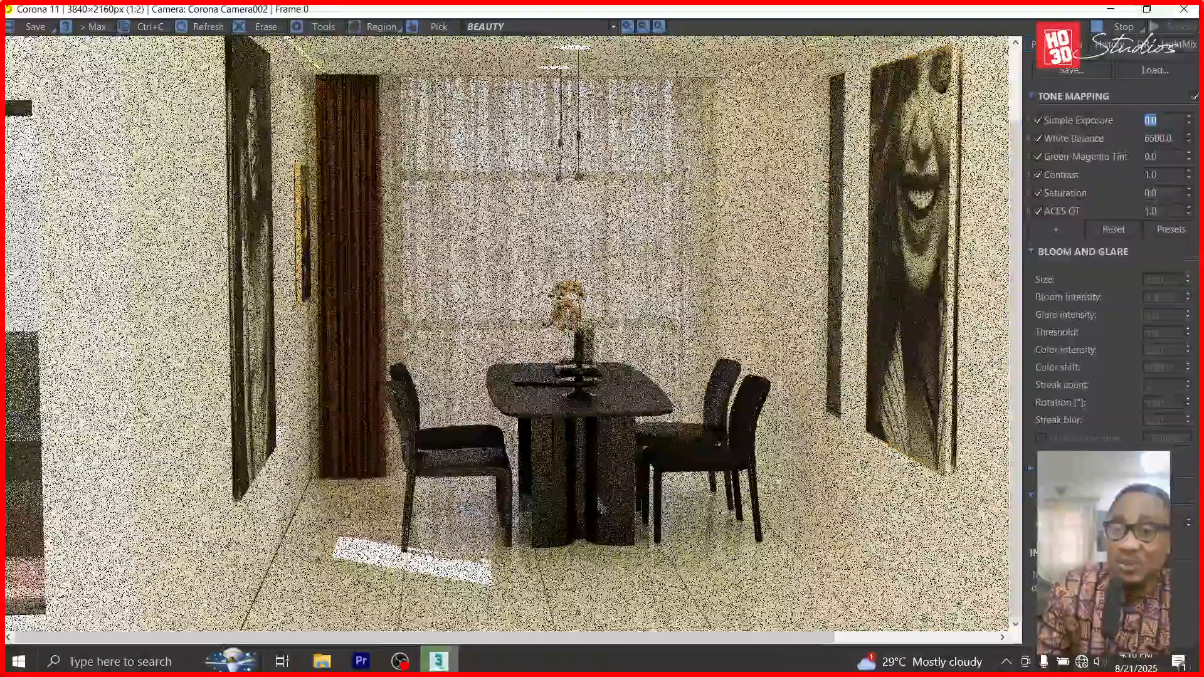
scroll(566, 341, "up", 1)
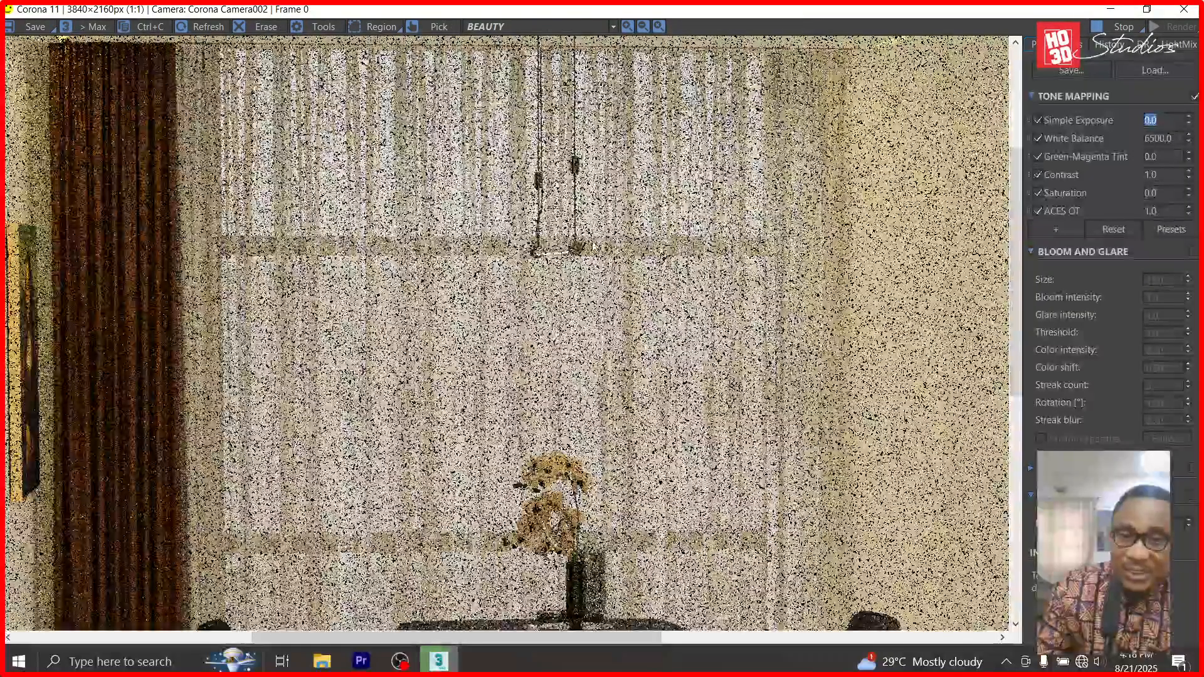
scroll(594, 380, "down", 3)
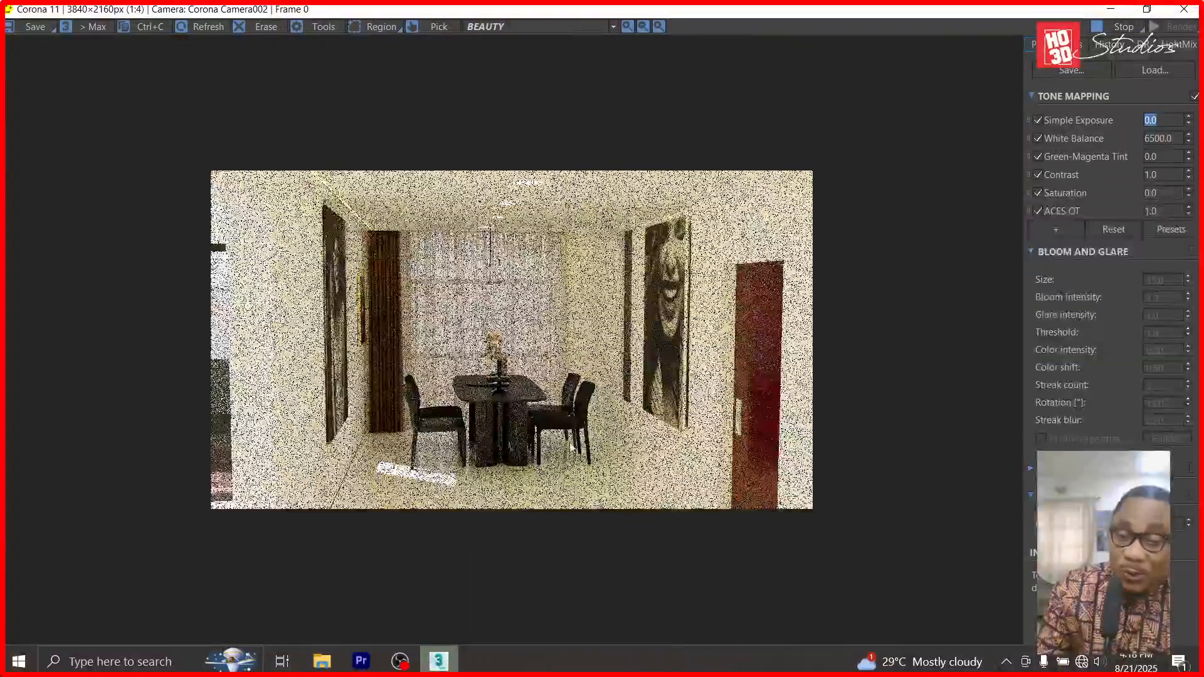
scroll(427, 386, "up", 2)
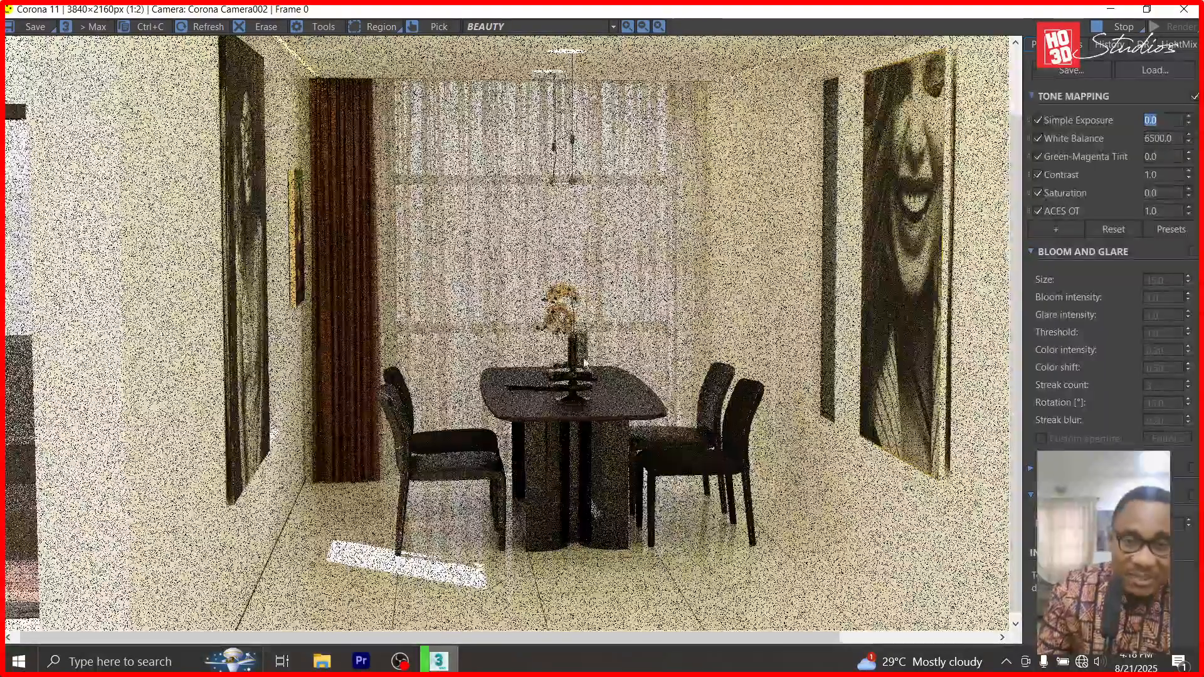
scroll(562, 264, "up", 1)
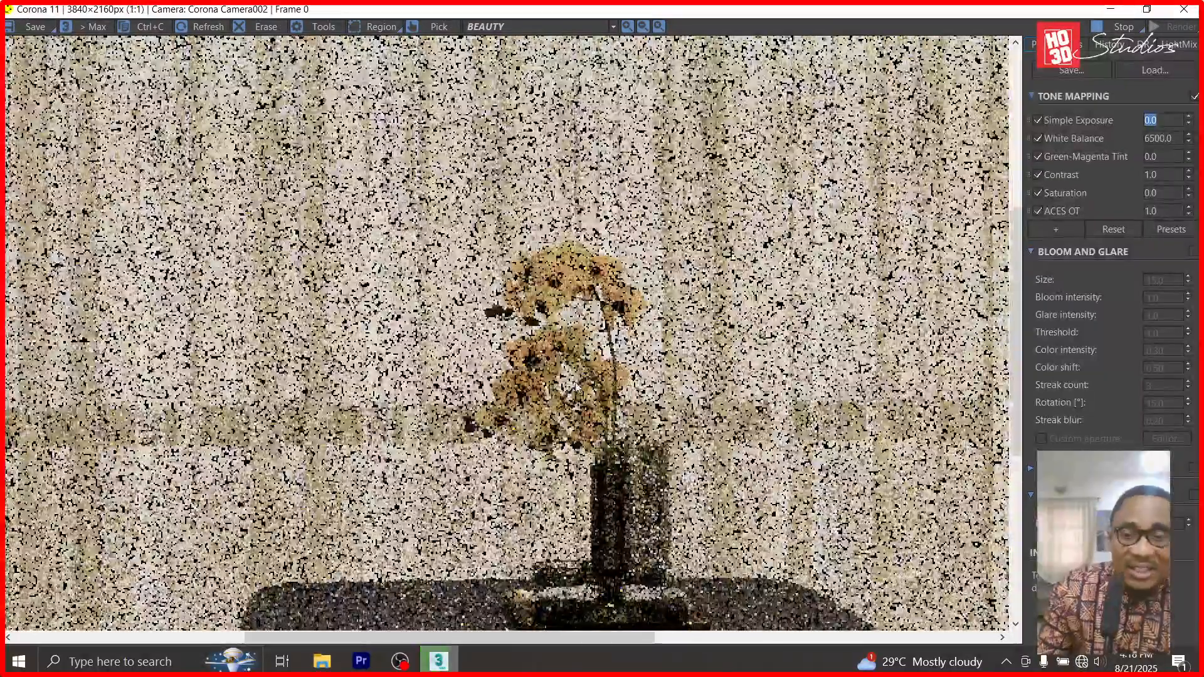
scroll(659, 364, "down", 2)
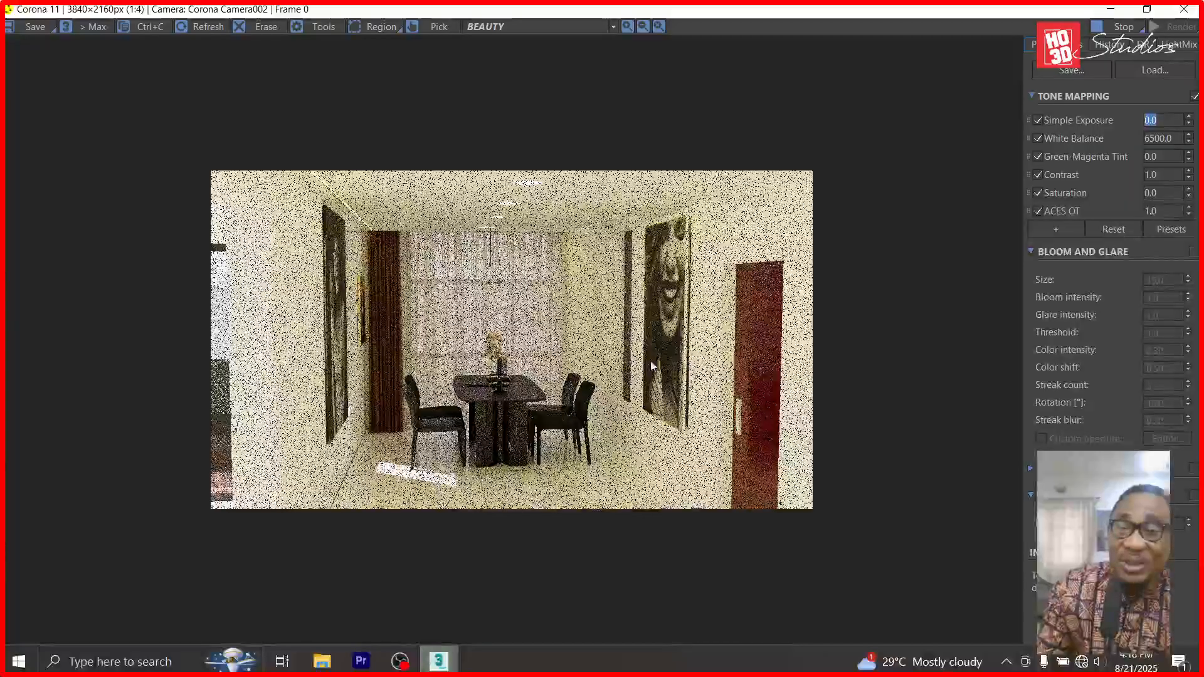
scroll(659, 409, "up", 1)
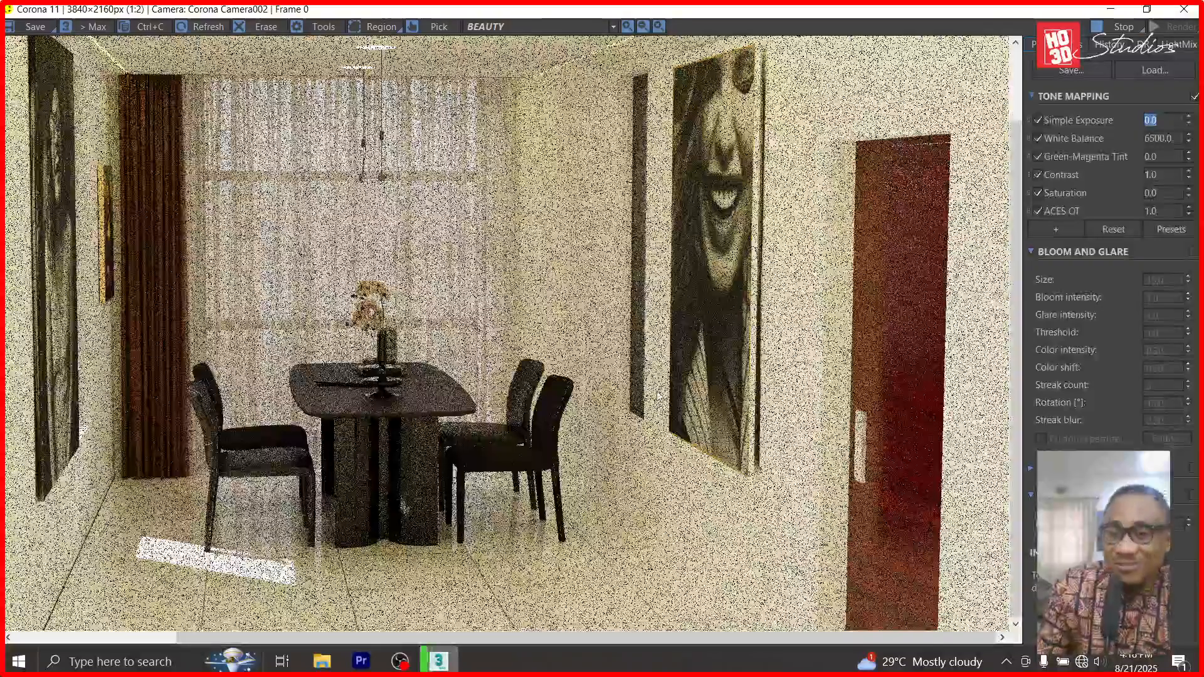
scroll(687, 414, "up", 1)
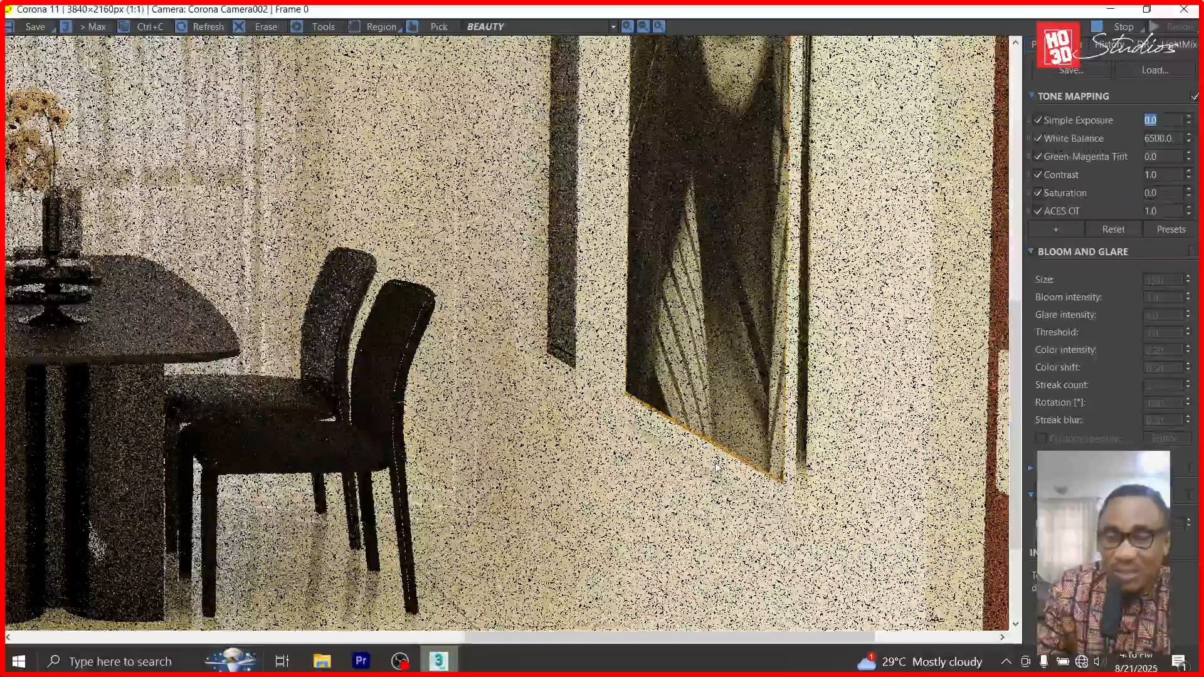
scroll(715, 476, "down", 2)
- Stop the dining room render and minimize the frame buffer and Render Setup windows
left_click(1123, 25)
left_click(1110, 12)
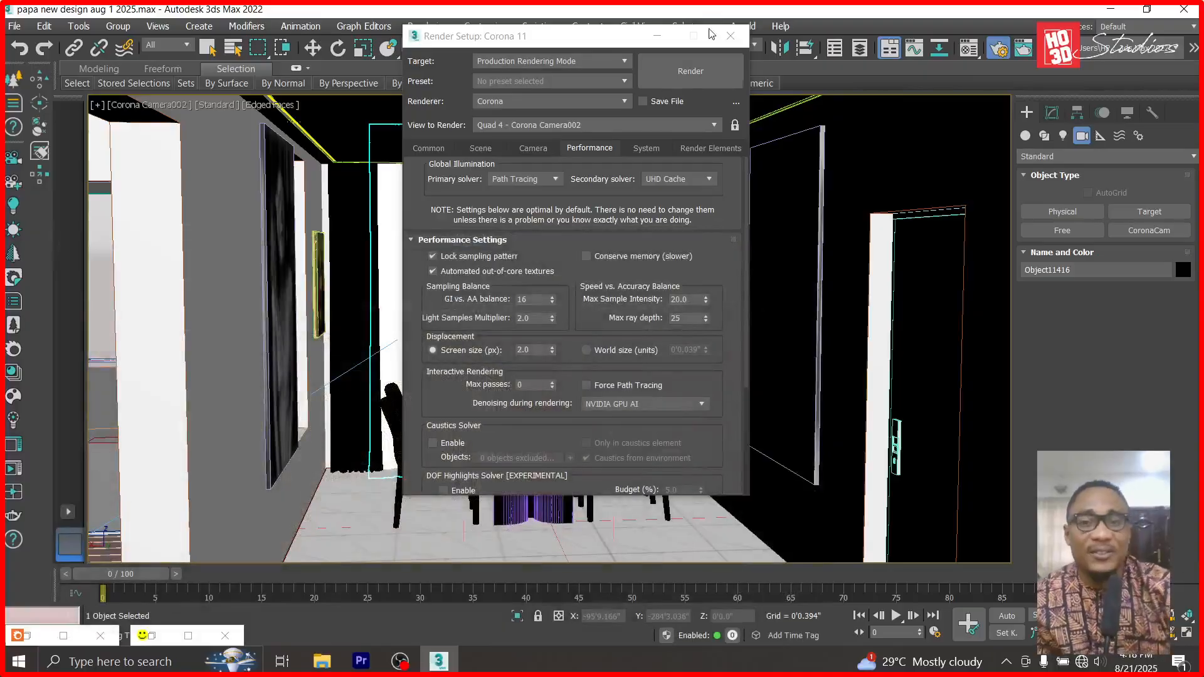
left_click(672, 35)
- Look over the house and the merged objects beside it in the Top and Front views to locate leftover pieces
key("t")
scroll(732, 292, "down", 8)
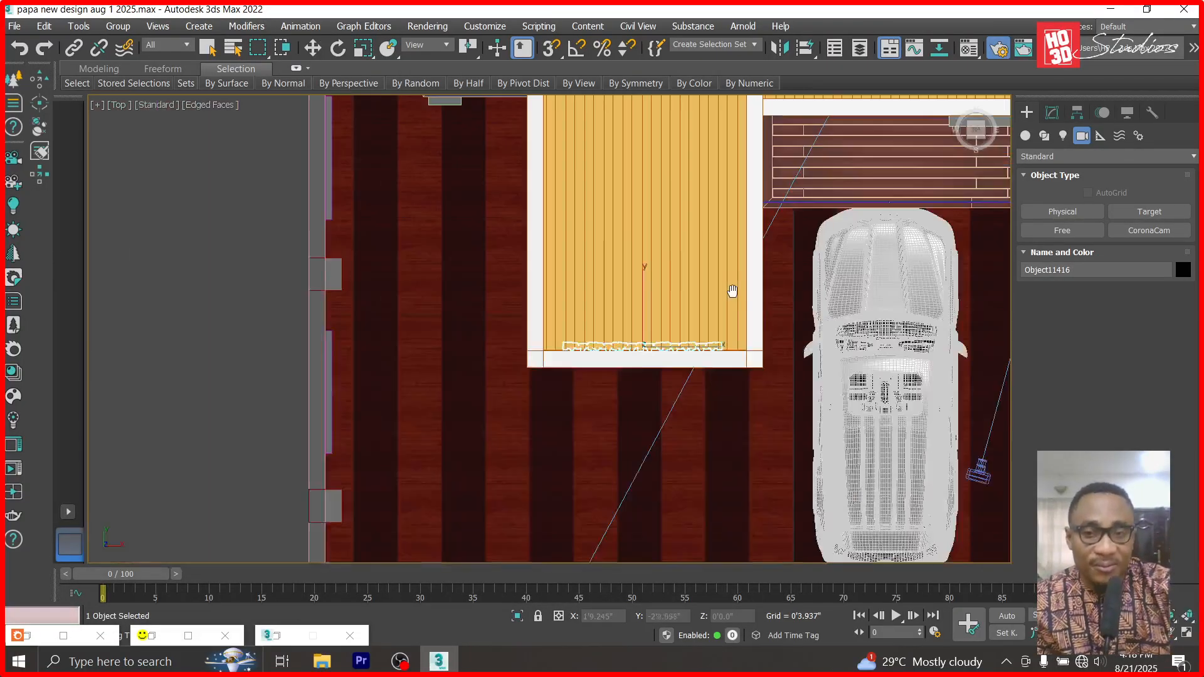
scroll(732, 291, "down", 10)
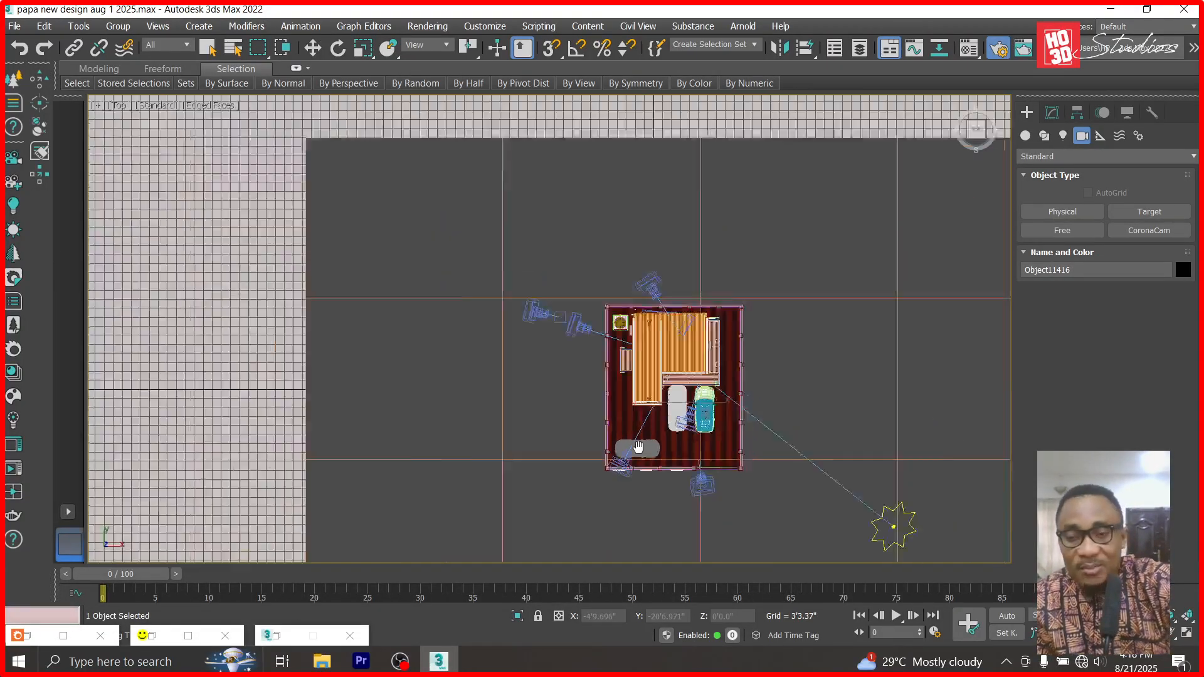
scroll(959, 408, "up", 10)
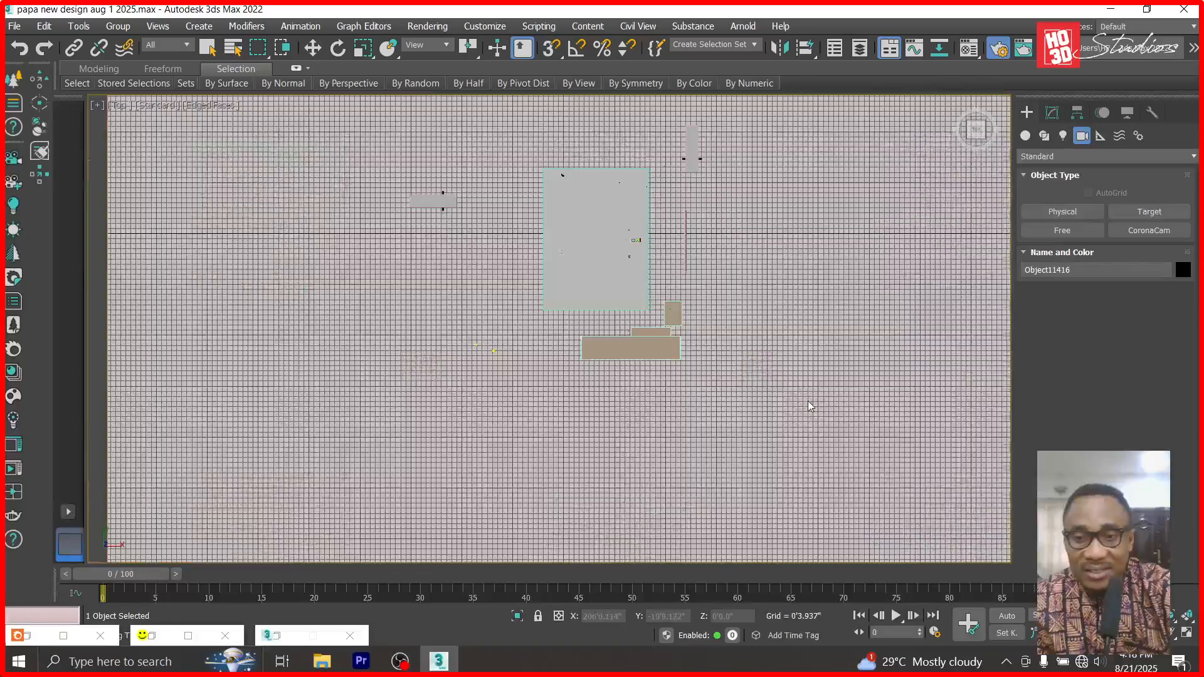
left_click(313, 48)
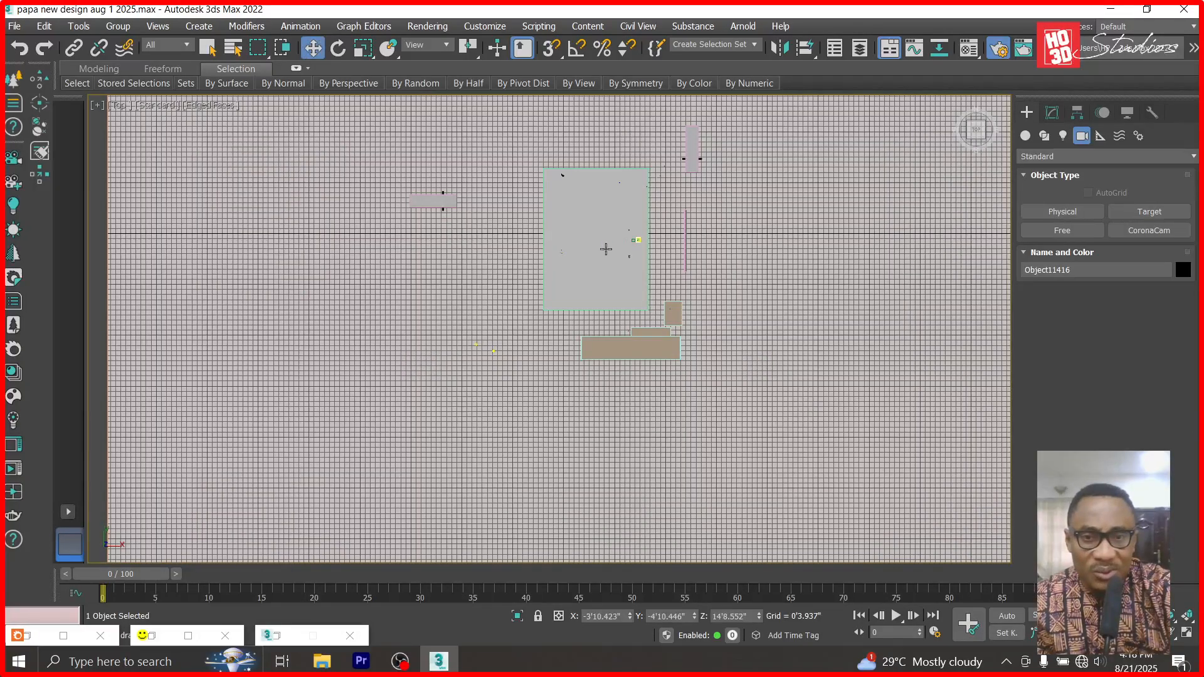
left_click(605, 244)
scroll(605, 245, "up", 3)
scroll(605, 244, "up", 5)
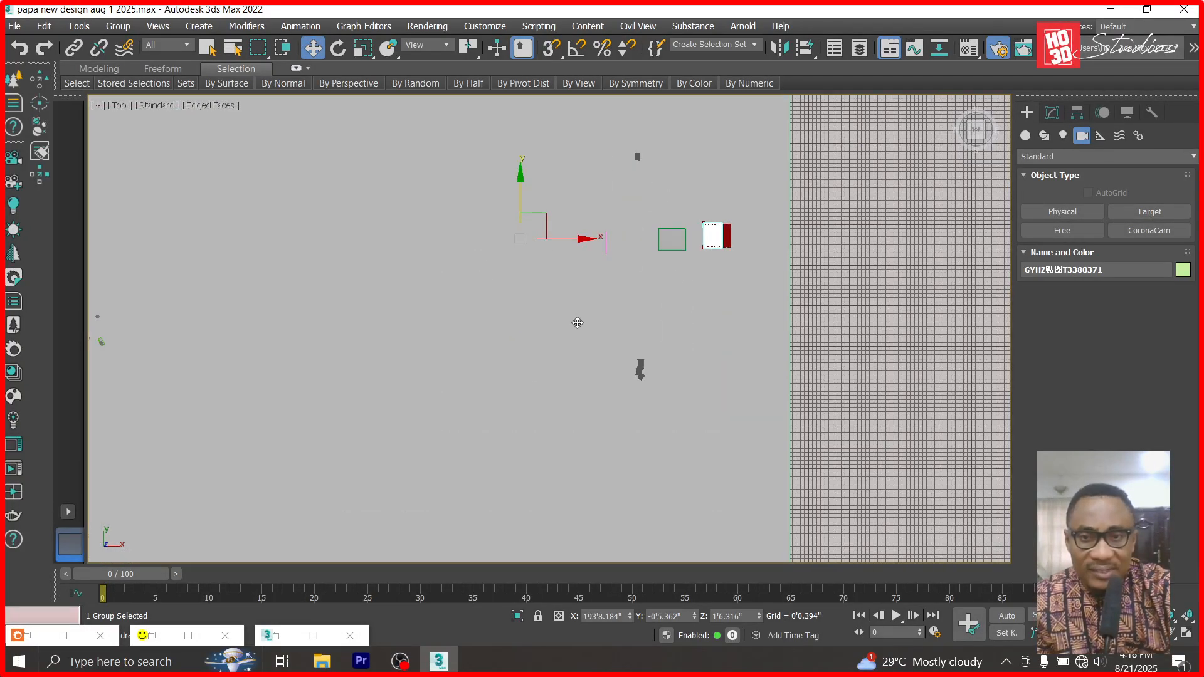
key("f")
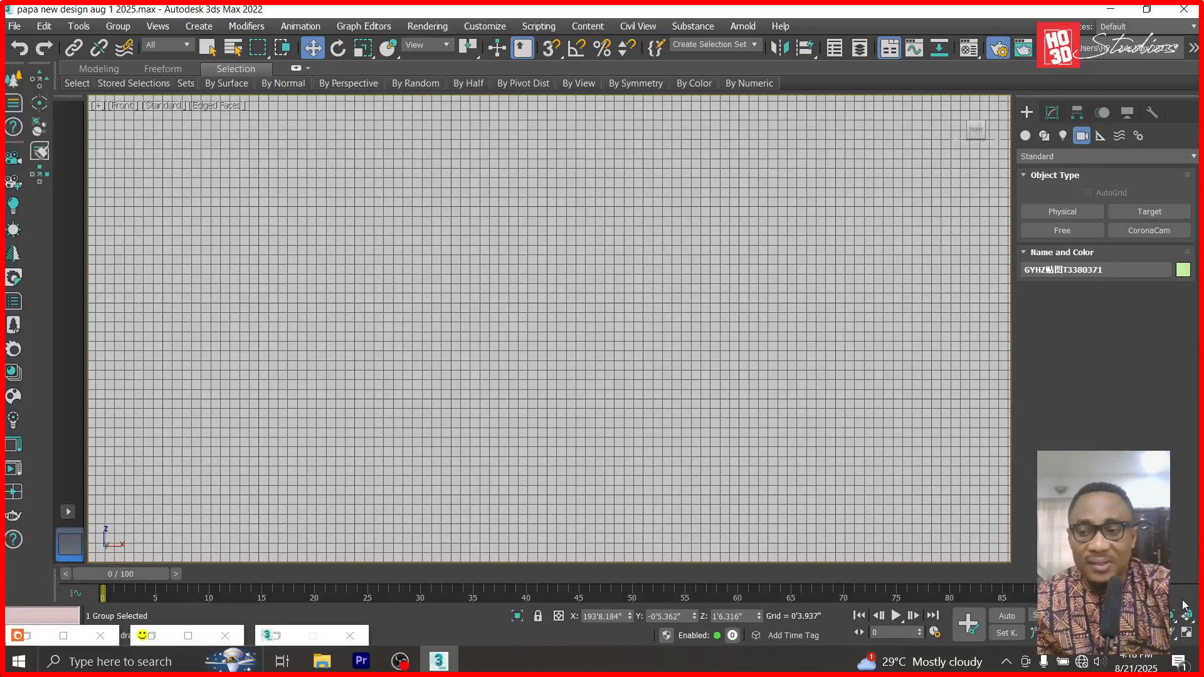
scroll(577, 374, "down", 5)
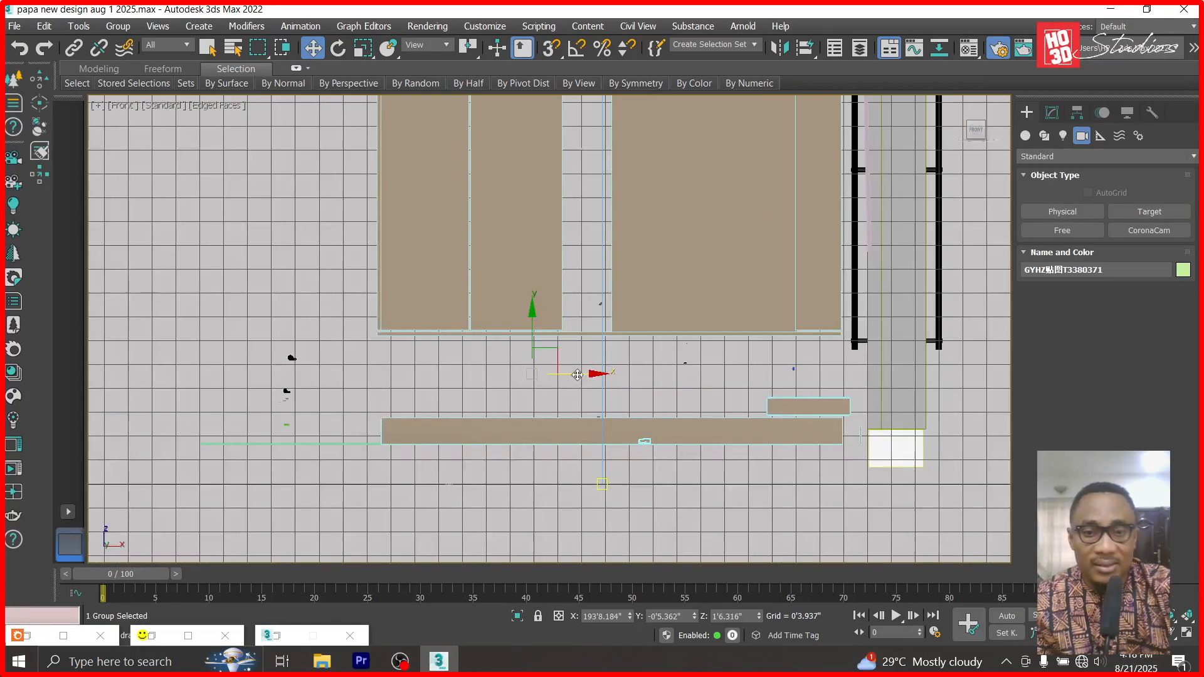
left_click(576, 374)
scroll(556, 345, "down", 4)
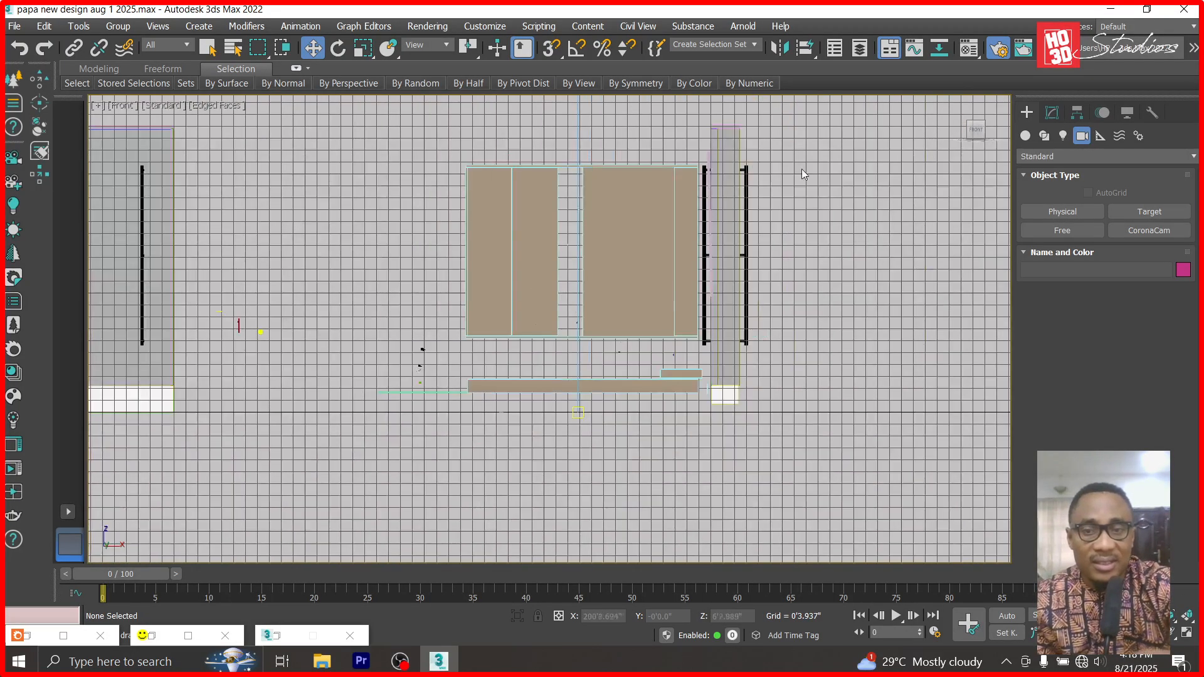
- Delete the tall grey door with black handles standing next to the large brown panels in the Front view
scroll(738, 192, "up", 2)
scroll(738, 192, "up", 1)
left_click(727, 210)
key("Delete")
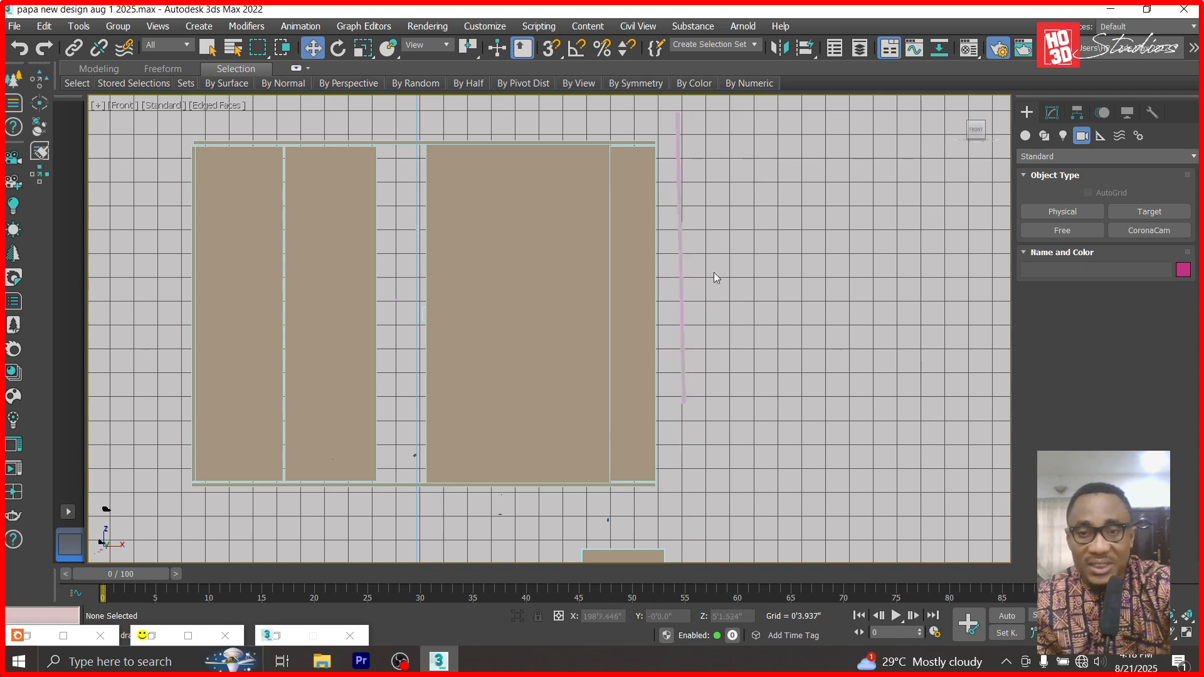
- Delete the leftover toilet door003 group standing apart from the brown panels in the Front view
scroll(702, 286, "down", 3)
scroll(727, 376, "up", 8)
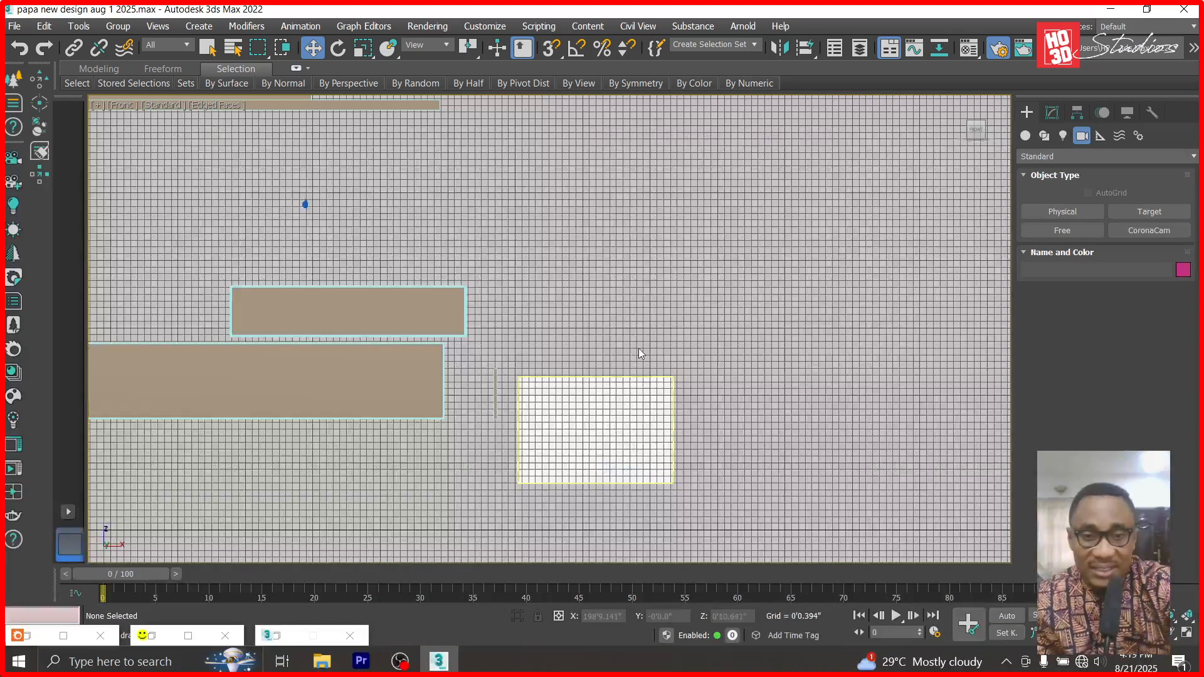
scroll(639, 350, "down", 6)
scroll(502, 351, "up", 2)
scroll(612, 339, "down", 1)
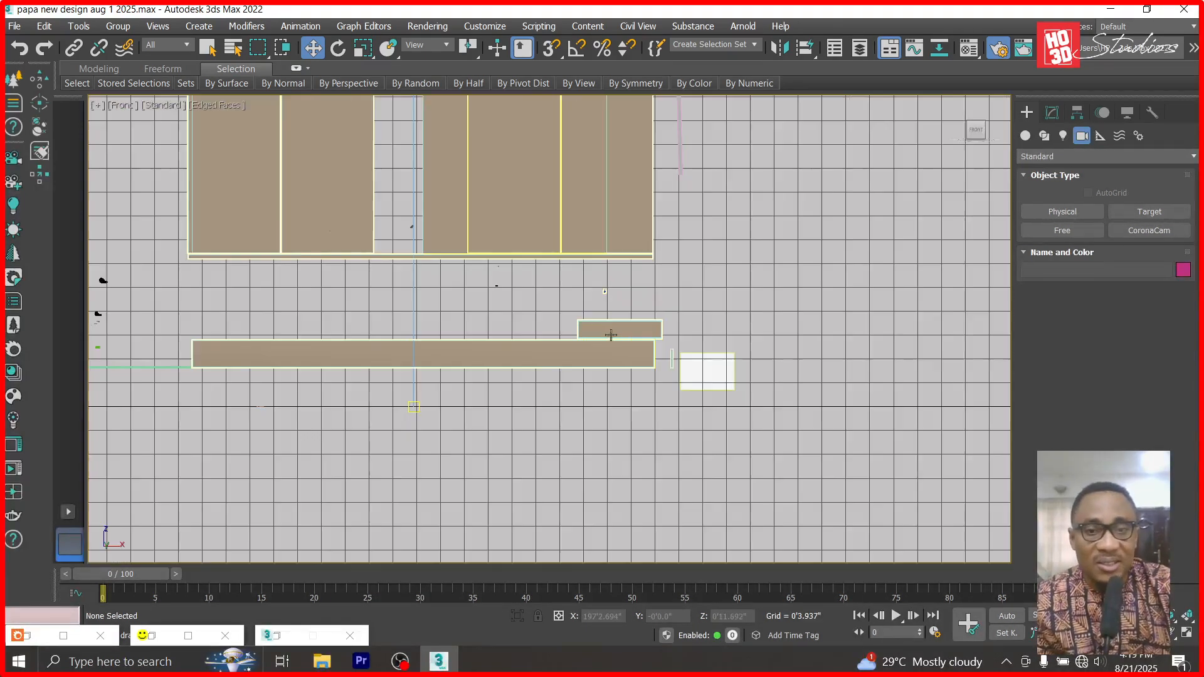
scroll(612, 333, "down", 3)
left_click(200, 240)
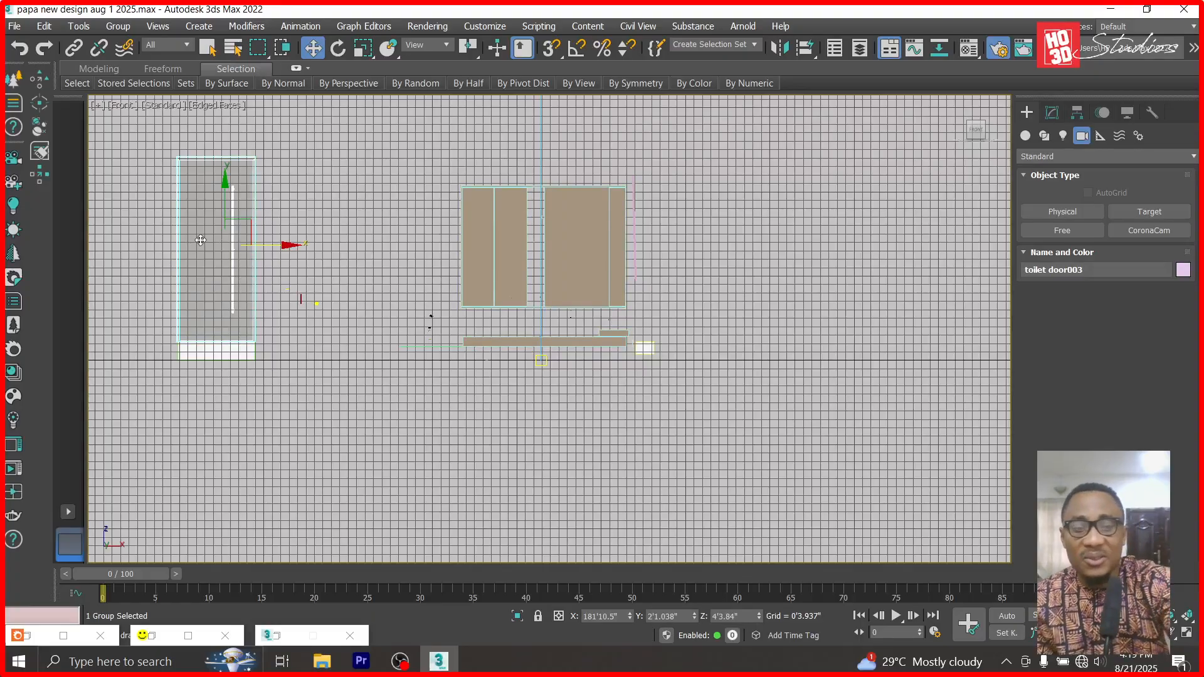
- Delete Box1957, the white base box beneath the removed toilet door, after isolating it in the Top view
left_click(209, 347)
scroll(210, 347, "up", 6)
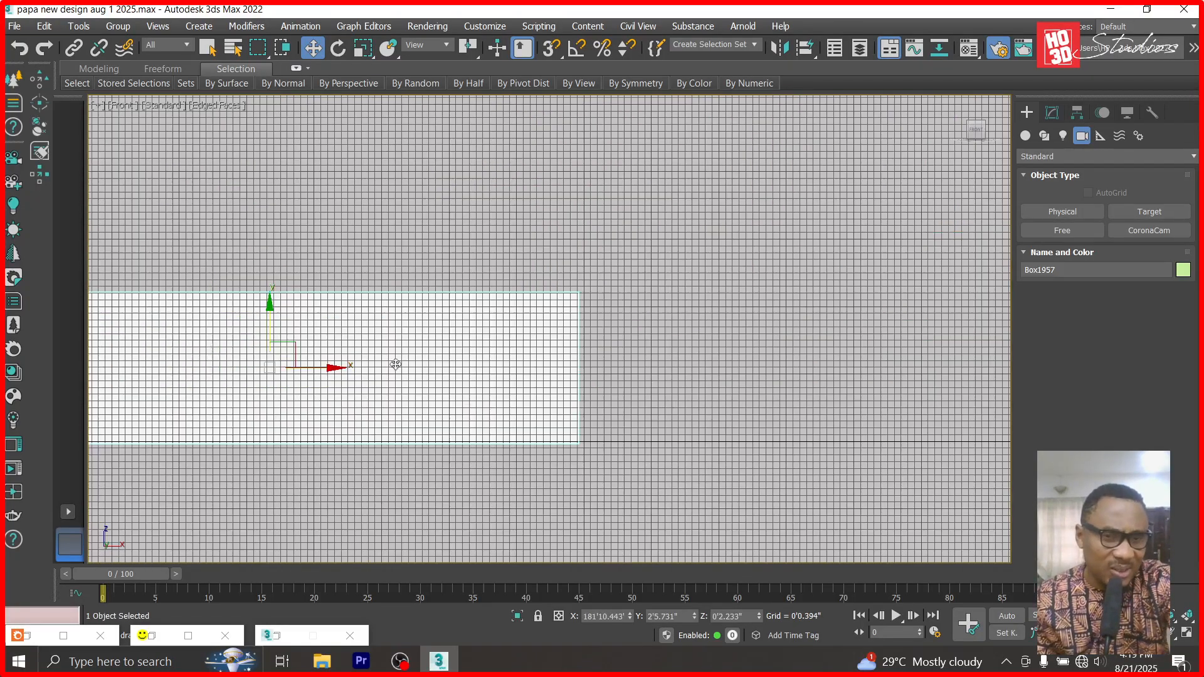
scroll(470, 335, "down", 3)
key("t")
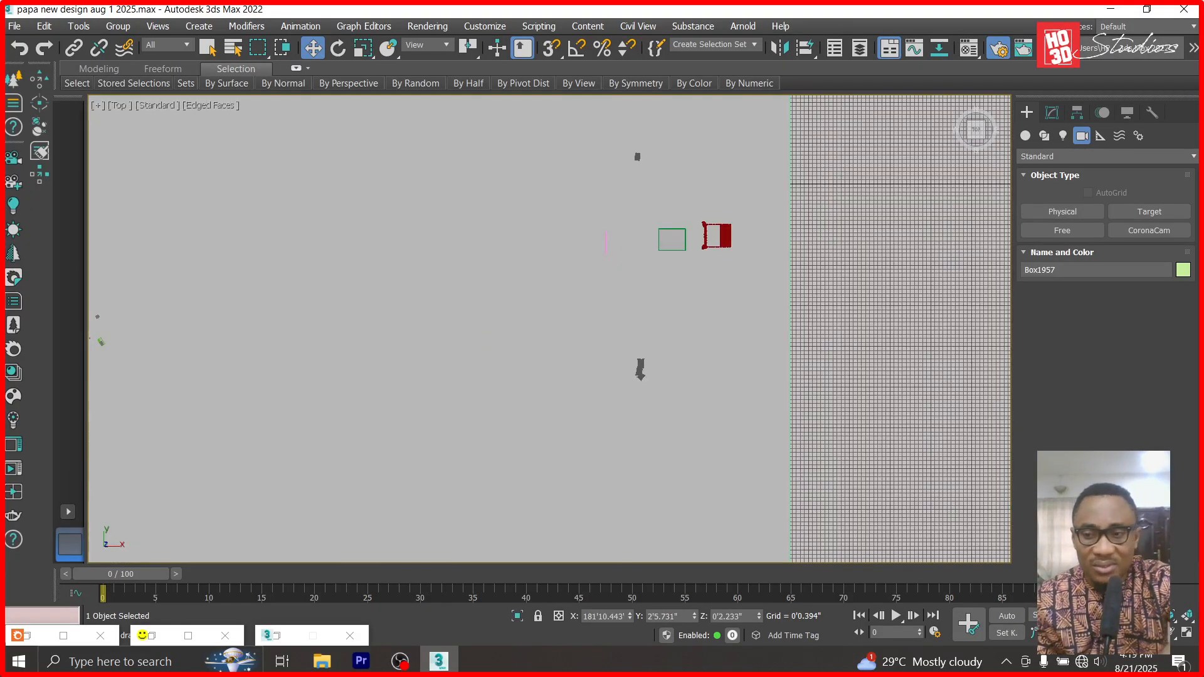
left_click(1172, 618)
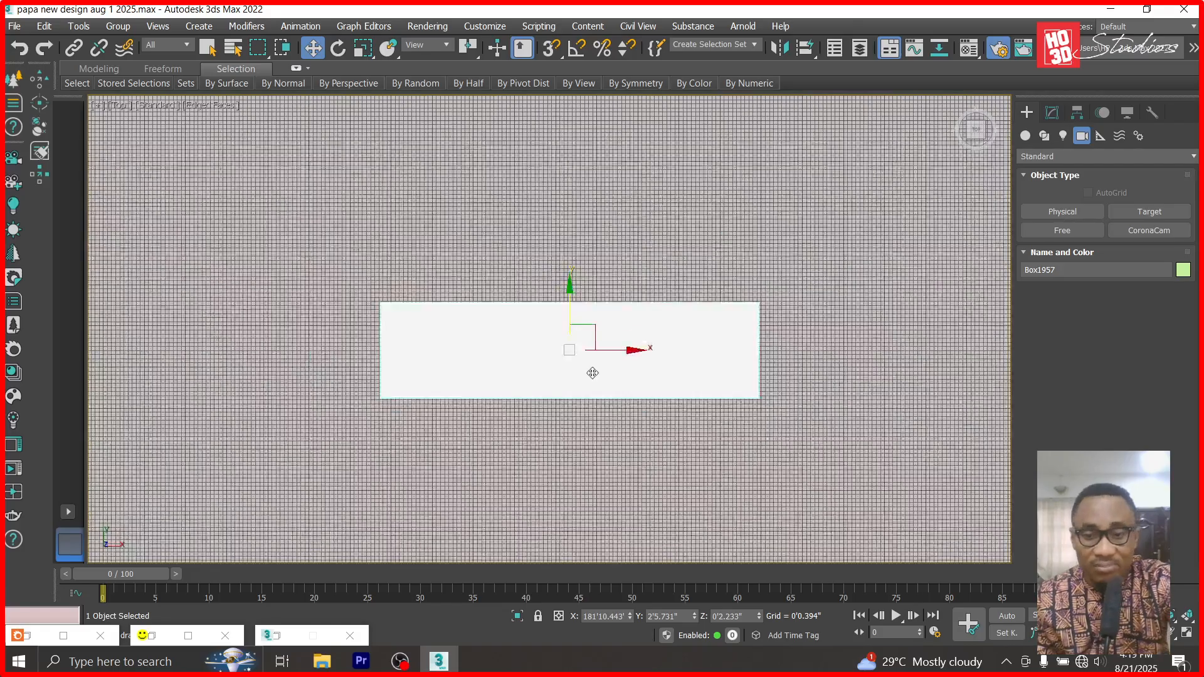
left_click(486, 279)
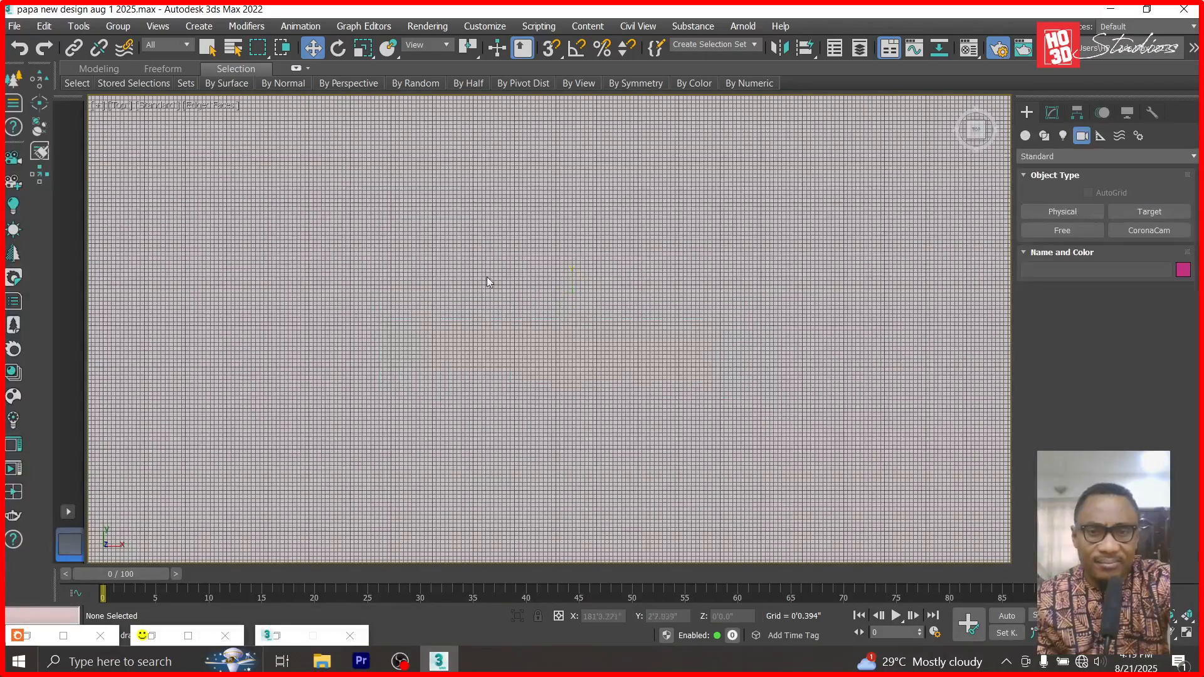
- Select the sitting room furniture group, hide all unselected objects and switch to the Front view
scroll(486, 284, "down", 10)
scroll(611, 292, "up", 5)
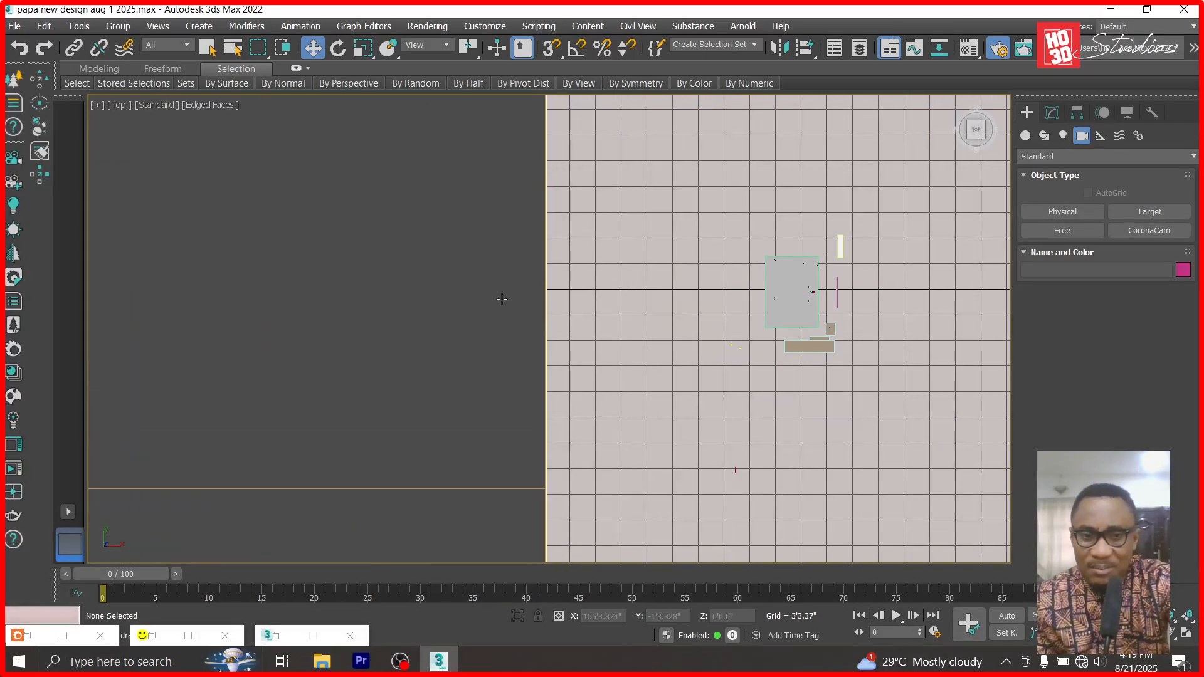
scroll(839, 358, "down", 5)
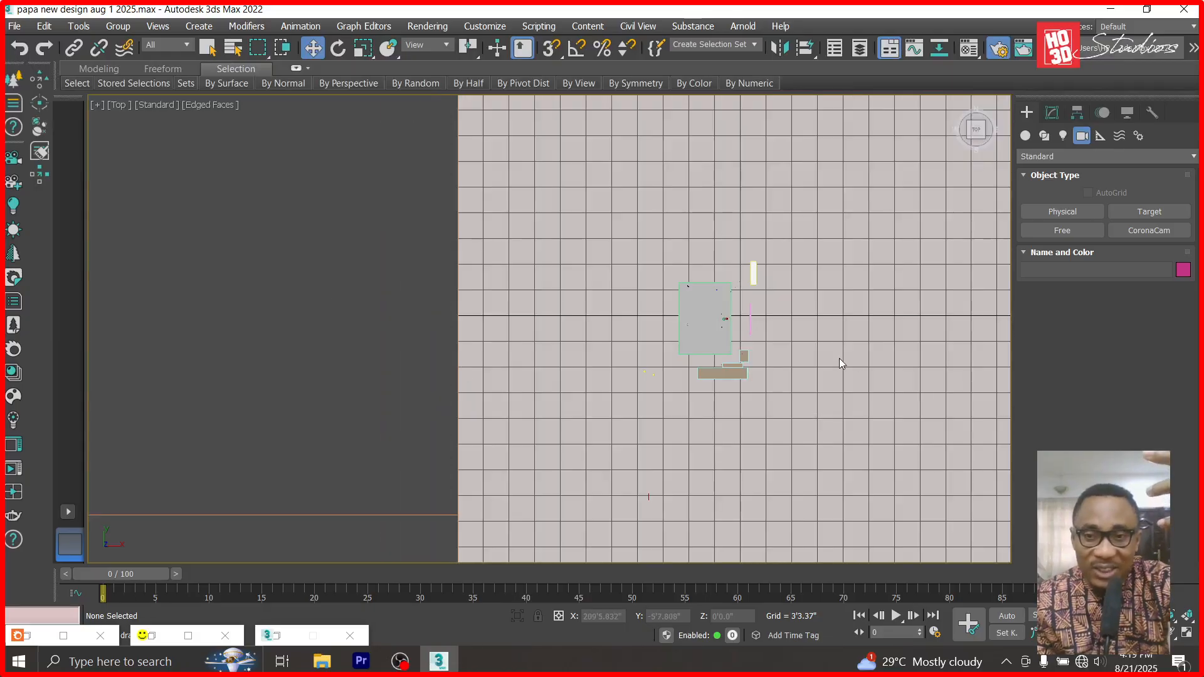
scroll(985, 362, "up", 5)
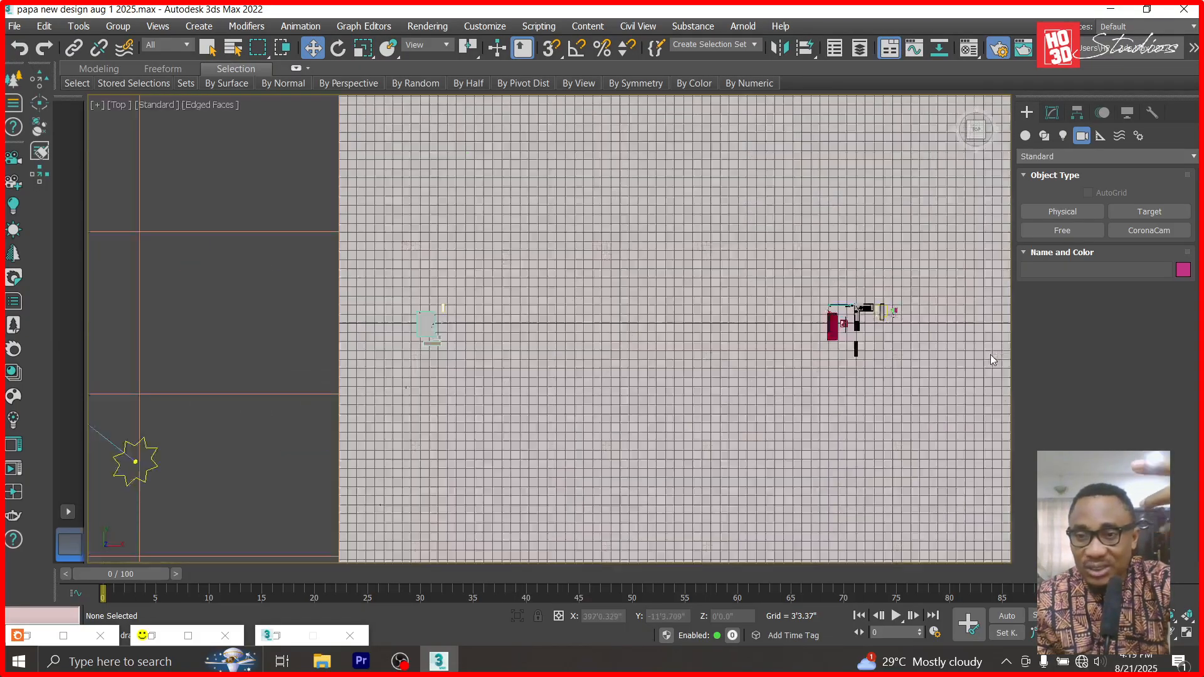
left_click(739, 356)
scroll(740, 357, "down", 5)
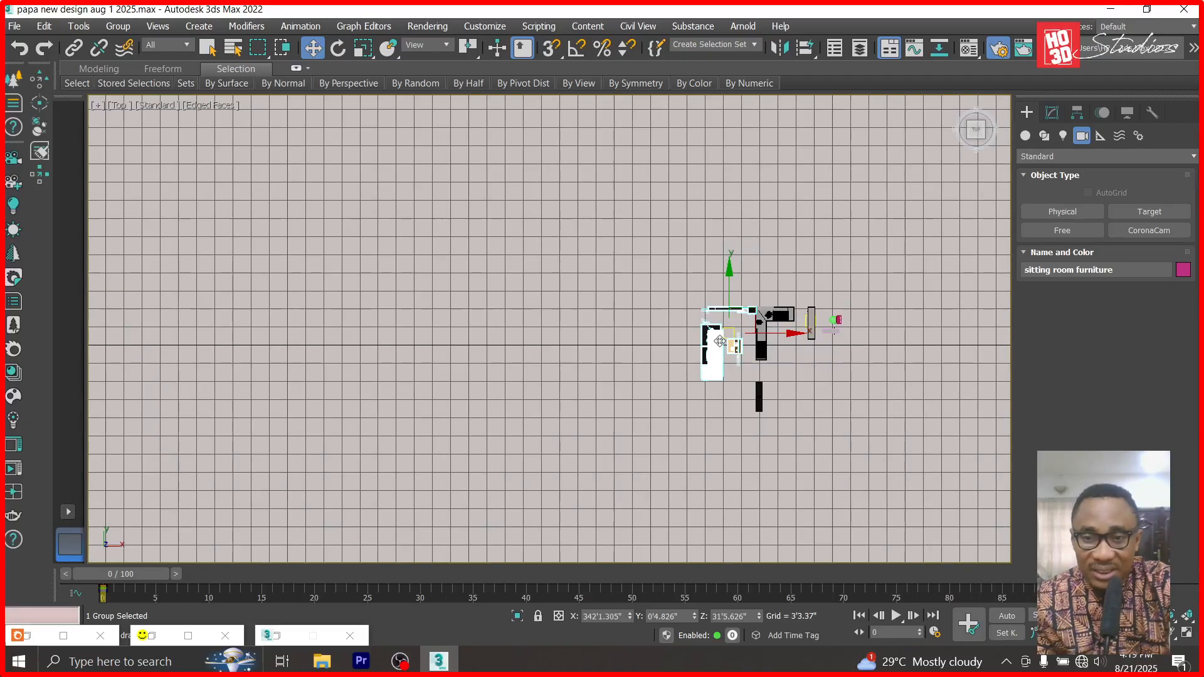
scroll(740, 337, "up", 5)
right_click(735, 339)
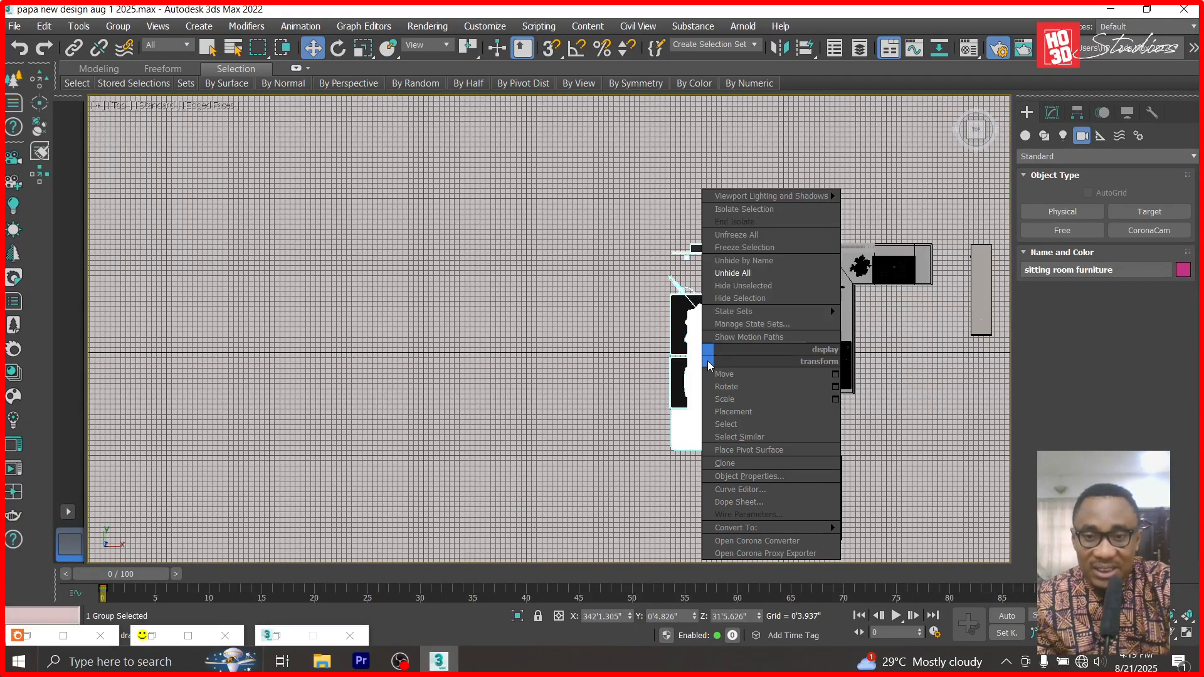
left_click(759, 285)
key("f")
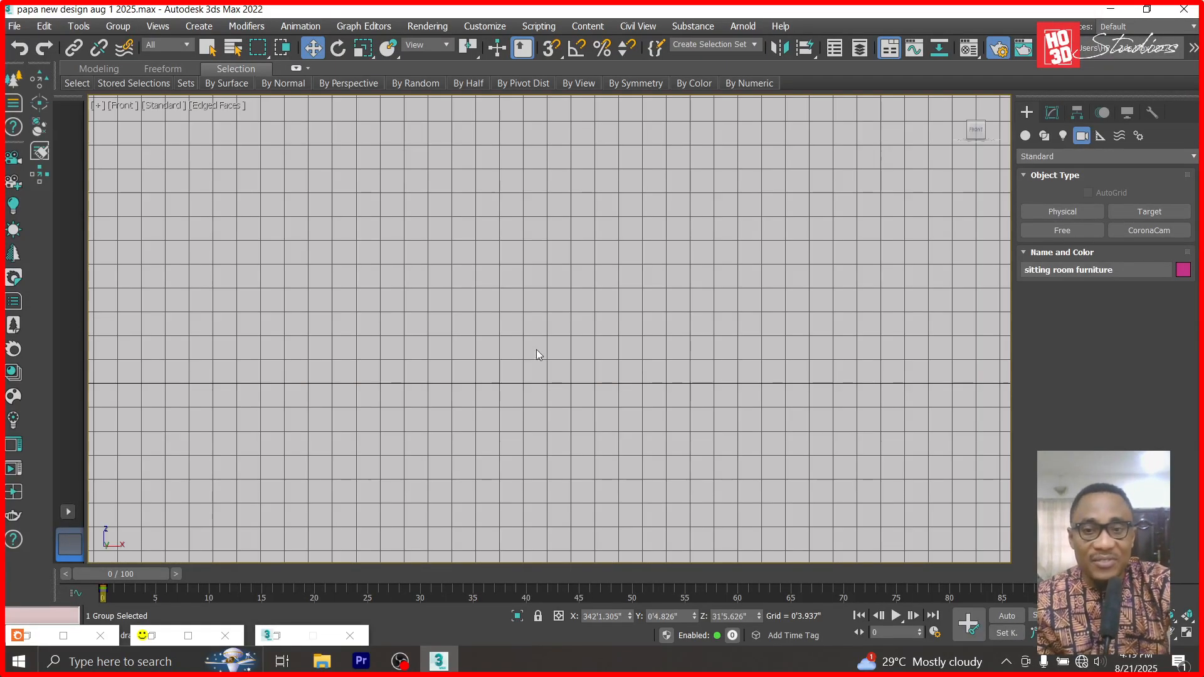
- Examine the sitting room furniture group in the Front view, from the TV wall to the coffee table and the small items beside it
key("z")
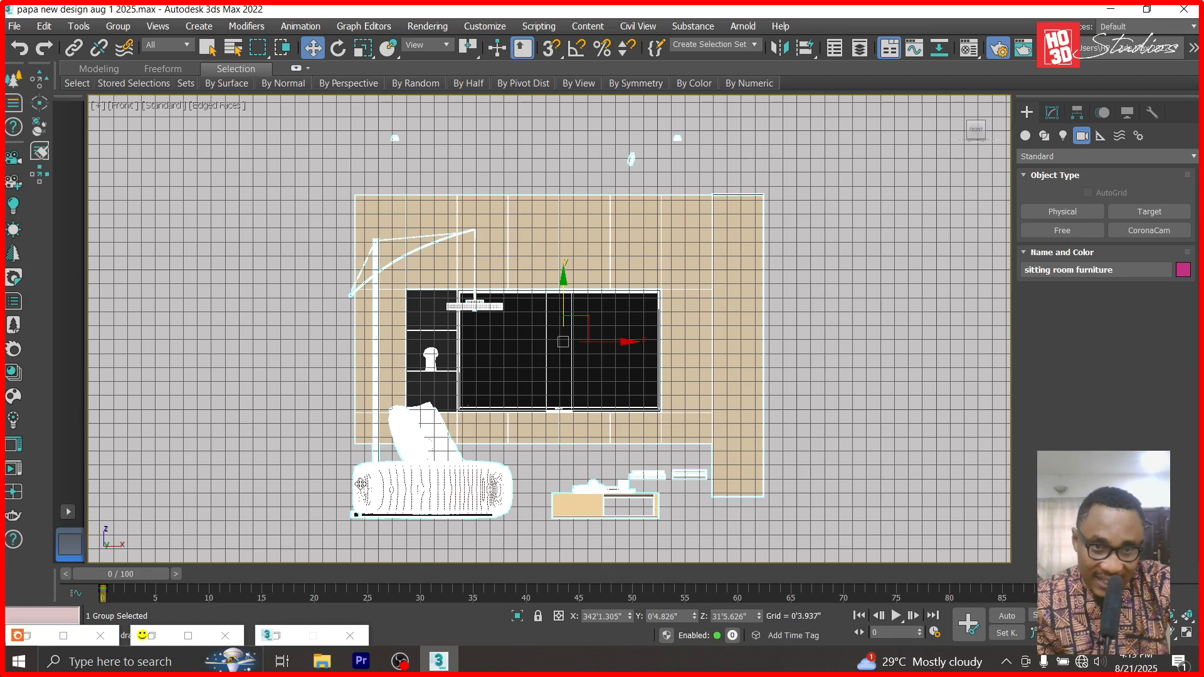
scroll(377, 305, "up", 2)
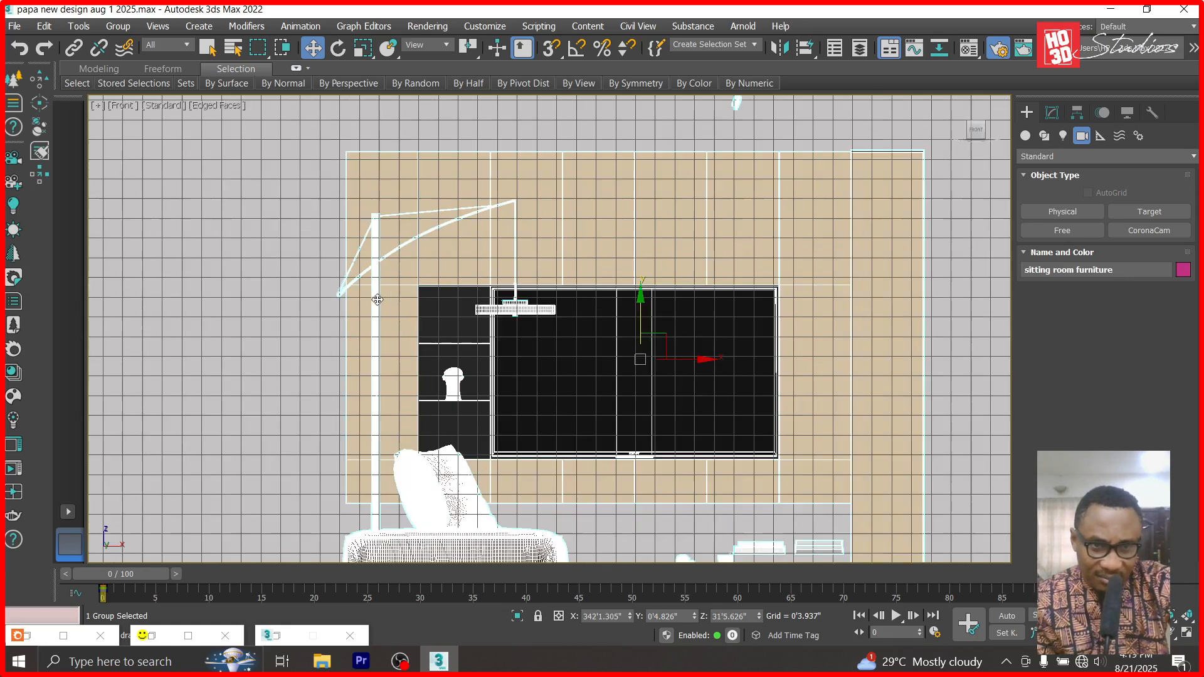
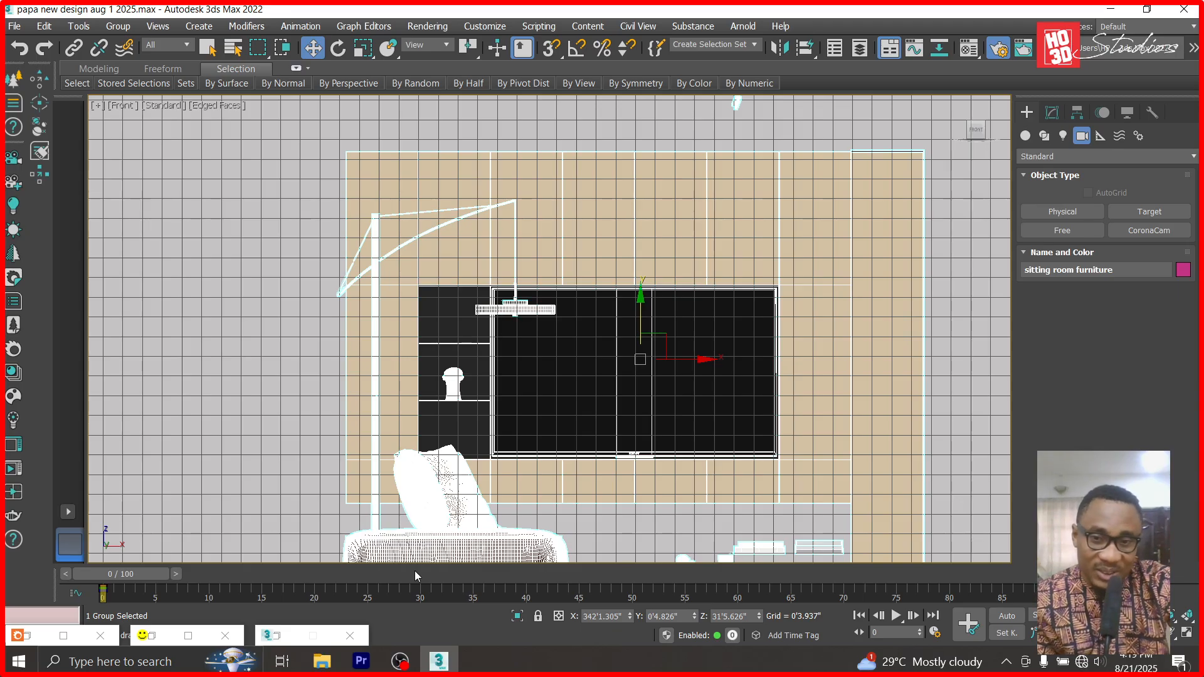
scroll(690, 326, "down", 2)
scroll(738, 537, "up", 2)
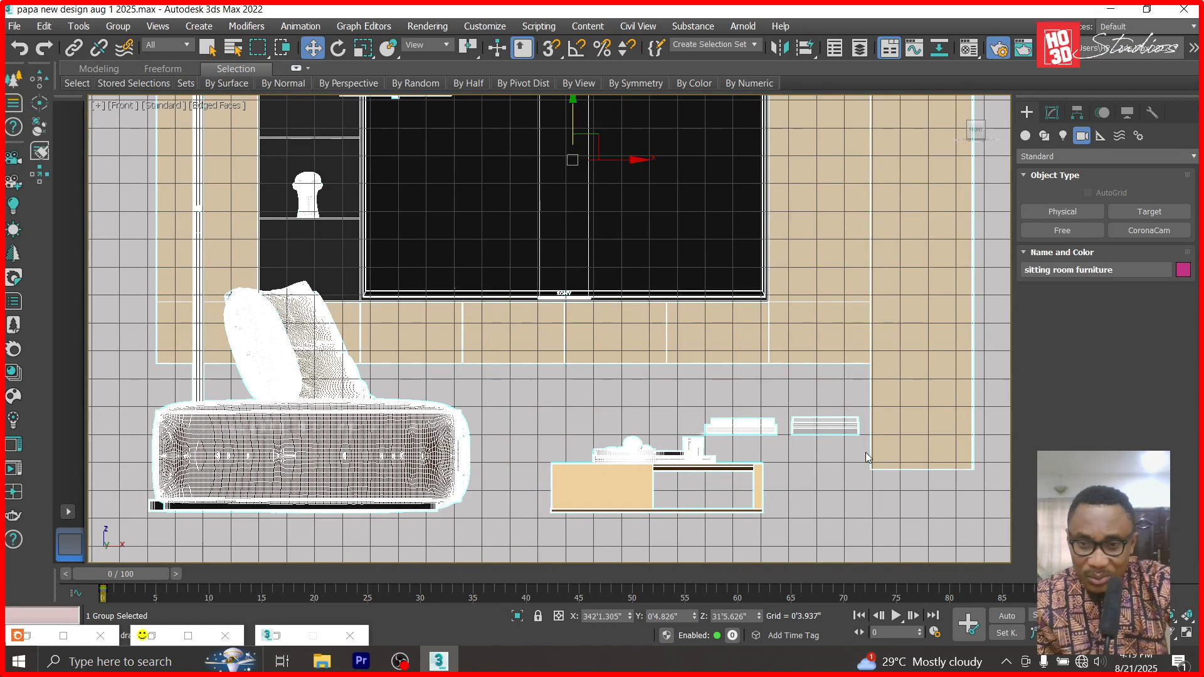
scroll(866, 452, "up", 2)
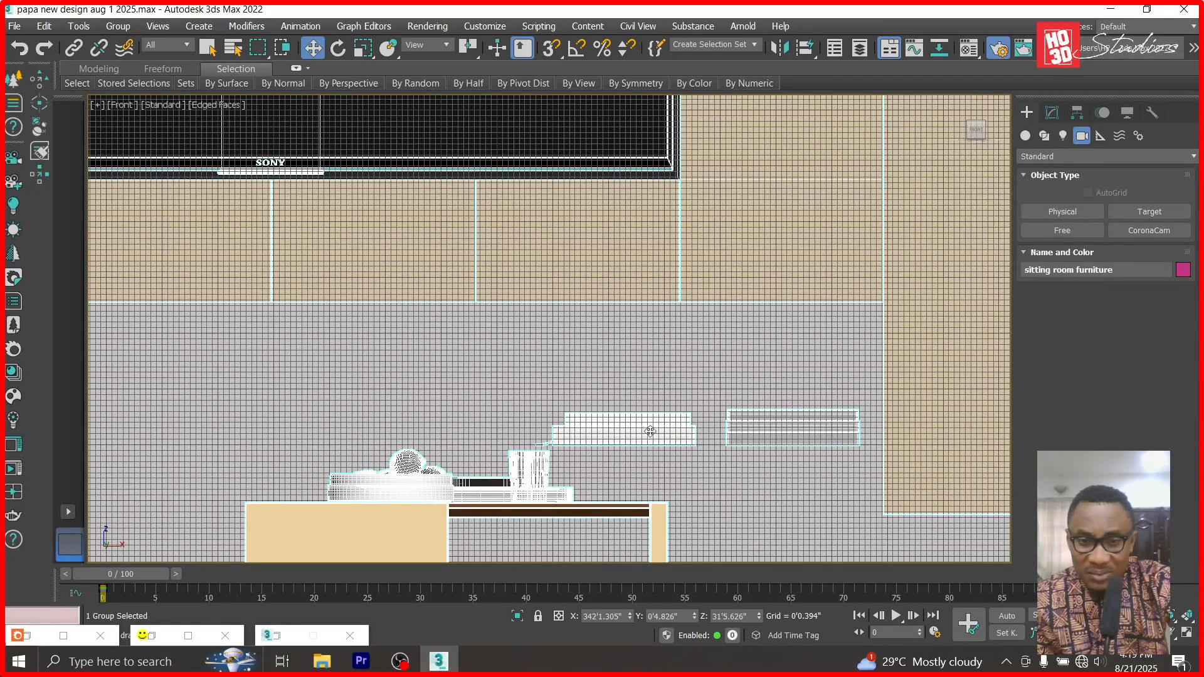
scroll(755, 414, "down", 1)
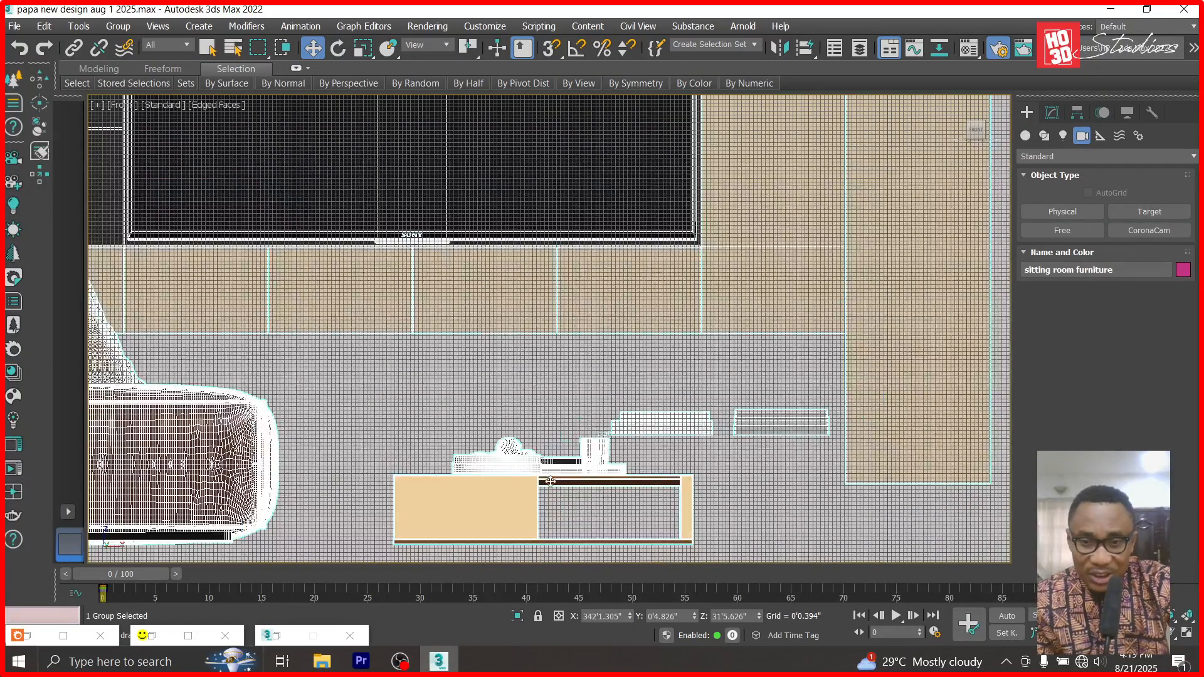
scroll(760, 395, "down", 1)
scroll(765, 428, "up", 2)
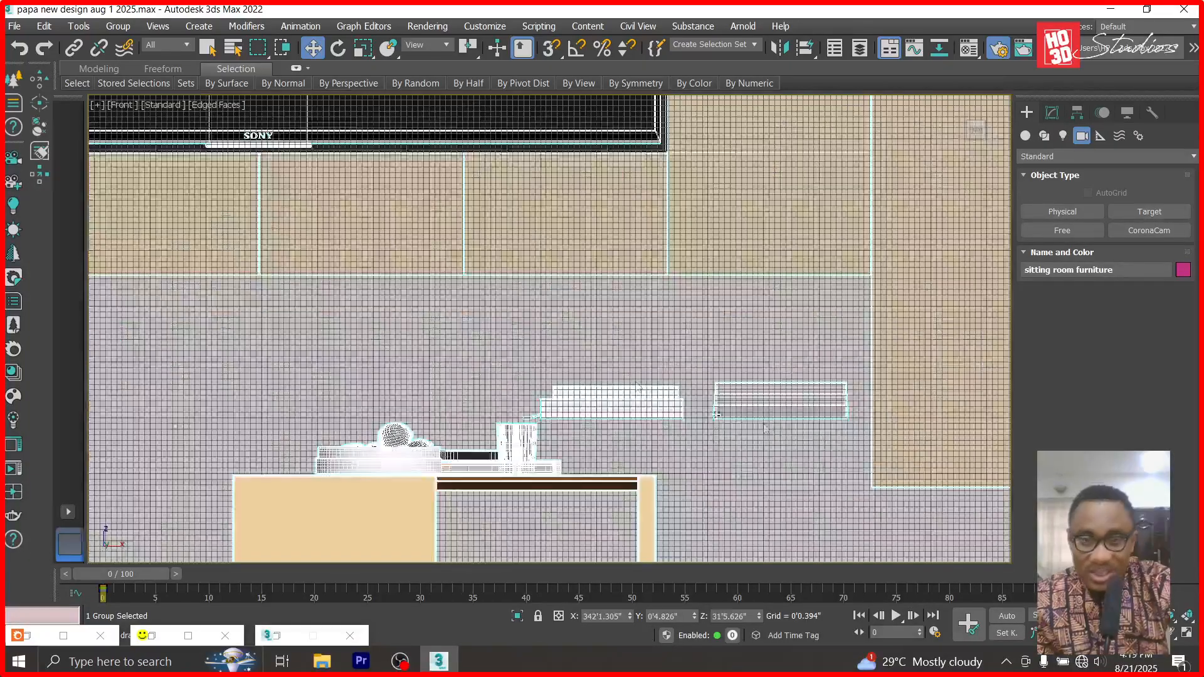
- Ungroup the sitting room furniture and select the small group of flat devices floating above and beside the coffee table
left_click(106, 26)
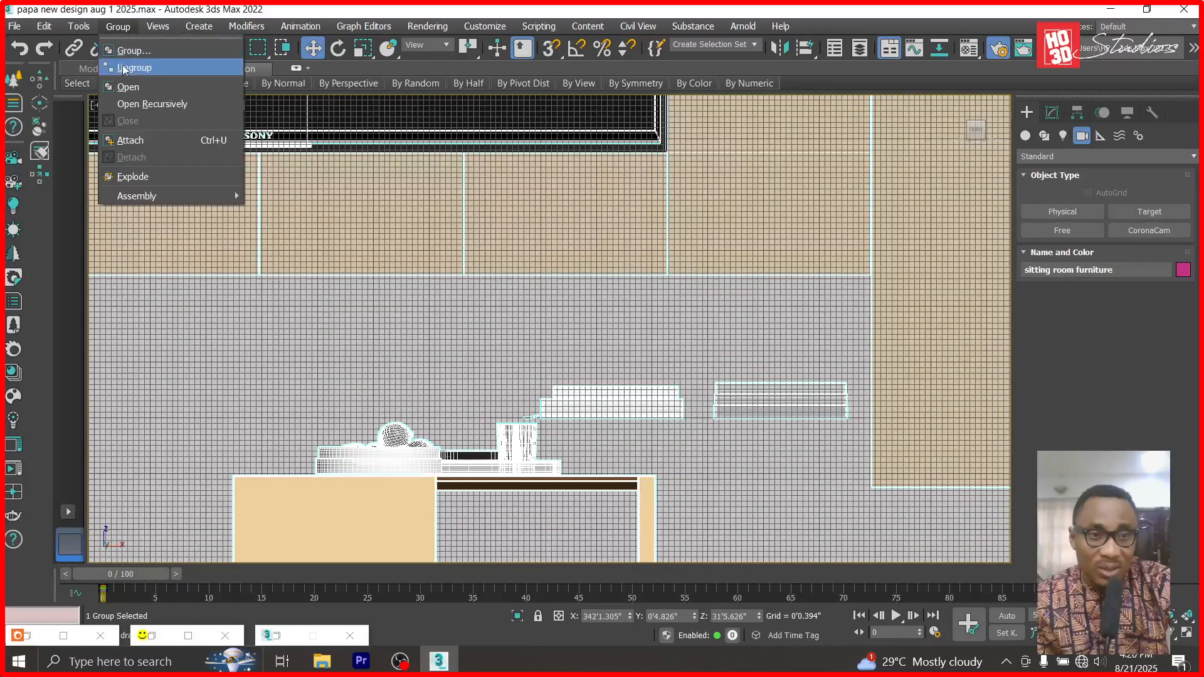
left_click(124, 69)
left_click(687, 302)
left_click(752, 402)
scroll(646, 404, "up", 3)
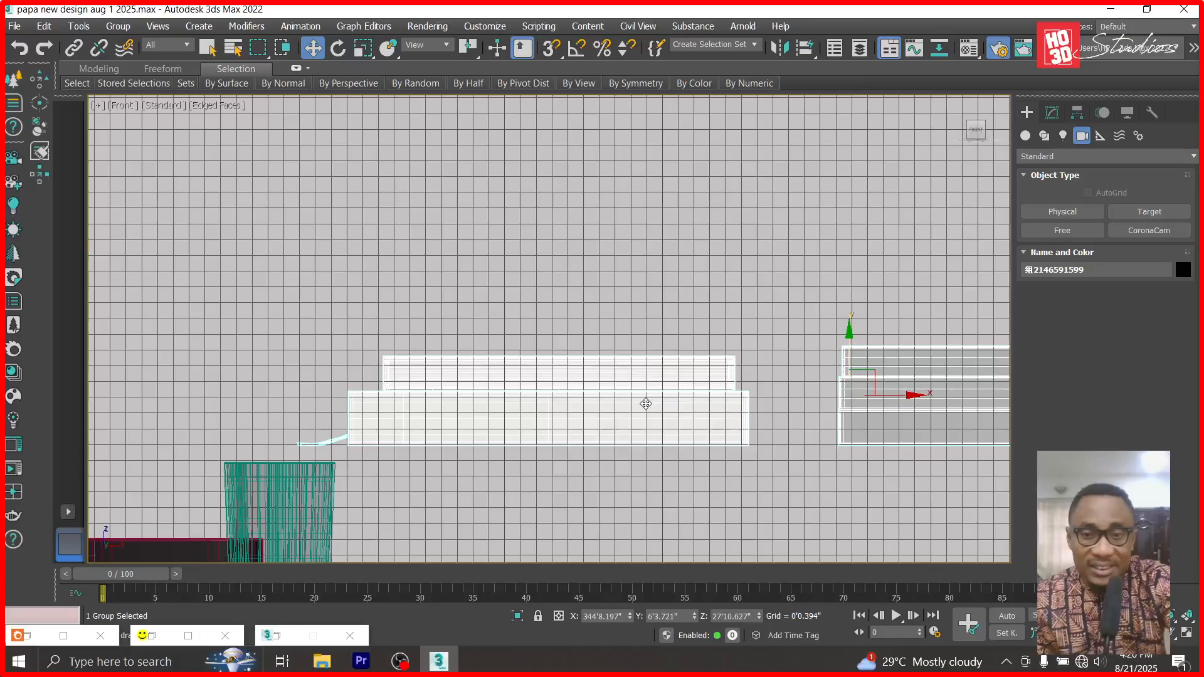
scroll(865, 366, "down", 2)
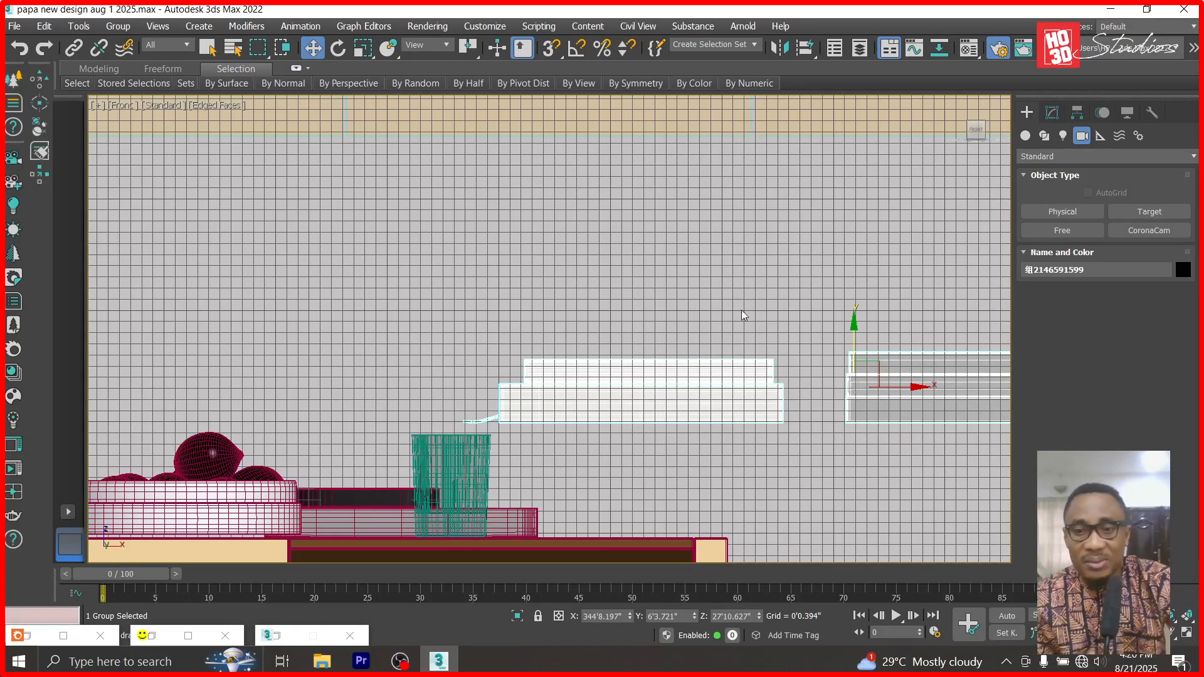
- Examine the position of the selected flat devices relative to the TV wall in the Top view and to the coffee table in the Front view
key("t")
scroll(804, 245, "up", 2)
scroll(804, 245, "up", 5)
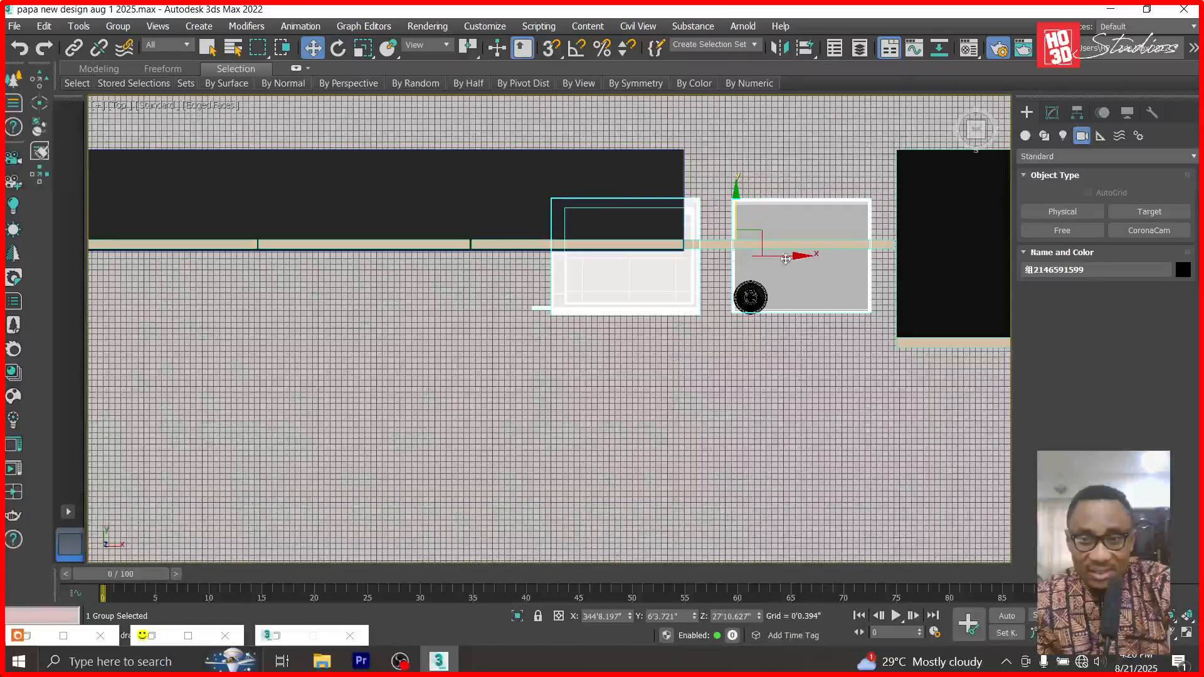
scroll(790, 270, "down", 3)
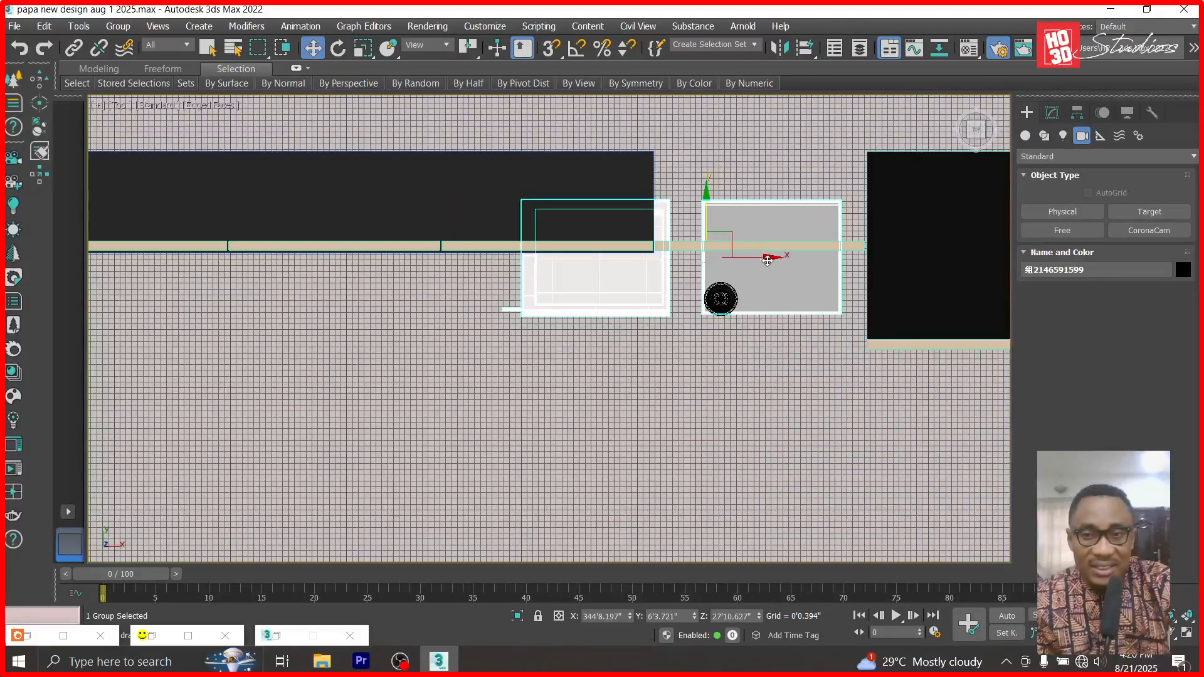
scroll(768, 257, "up", 2)
key("f")
scroll(811, 390, "up", 3)
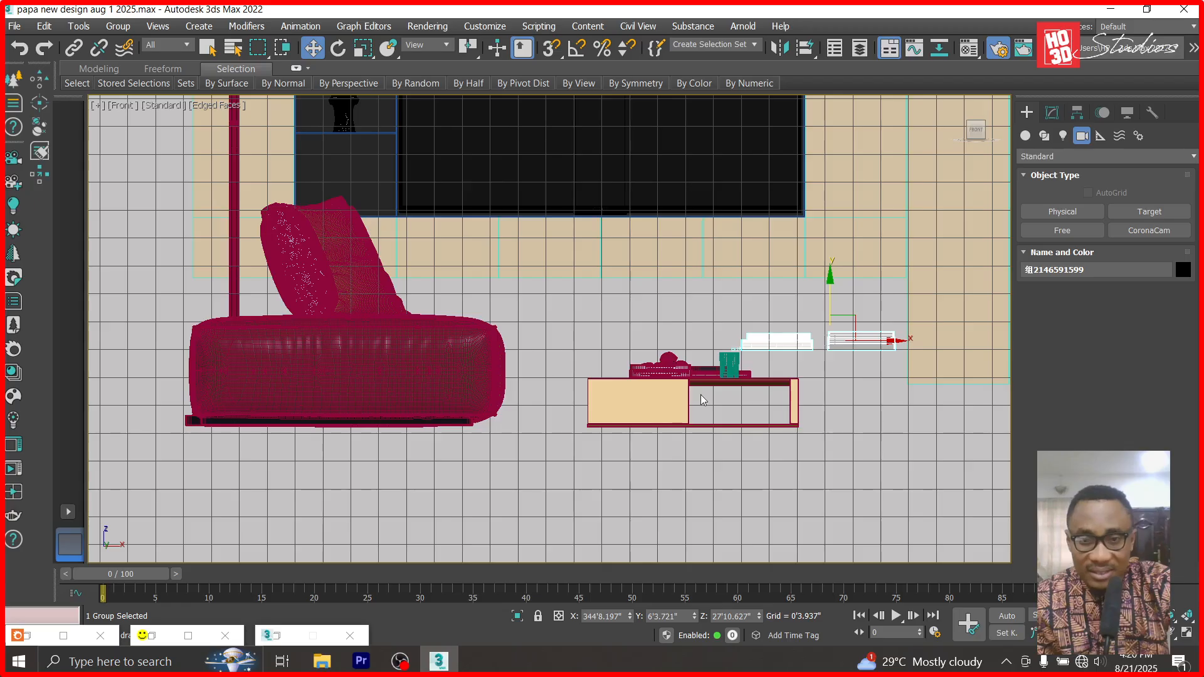
scroll(950, 387, "up", 3)
scroll(650, 338, "down", 2)
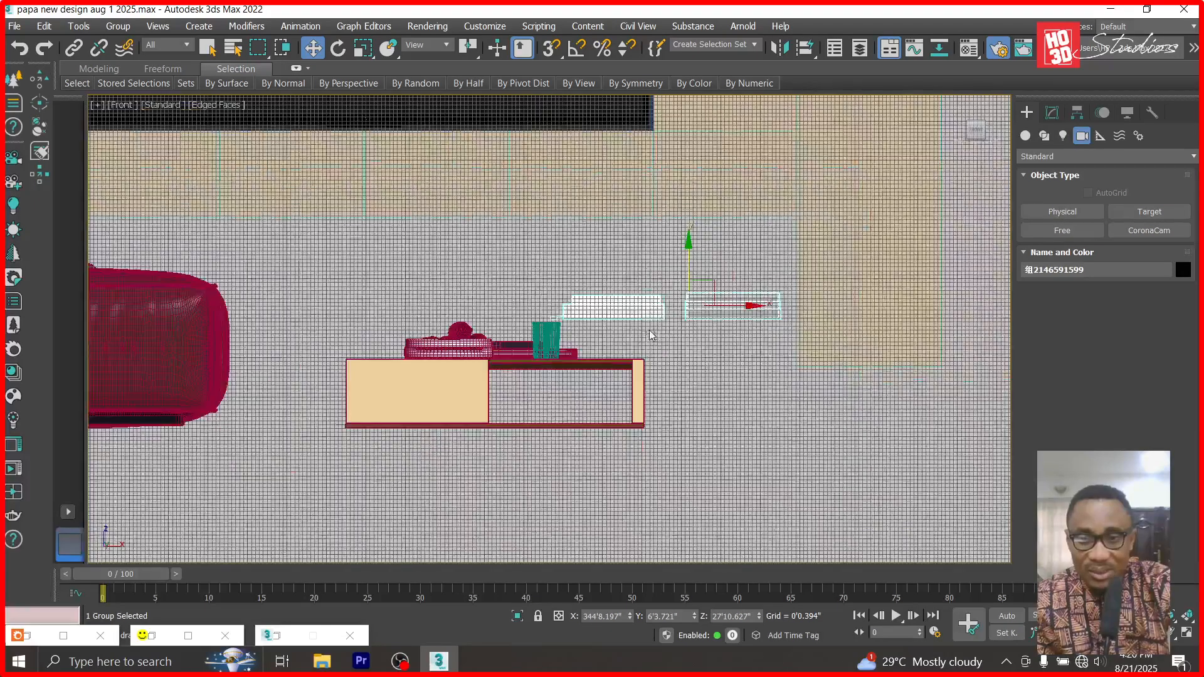
- Make one independent copy of the tall wood panel at the end of the TV wall, placing it just outside the wall
left_click(875, 276)
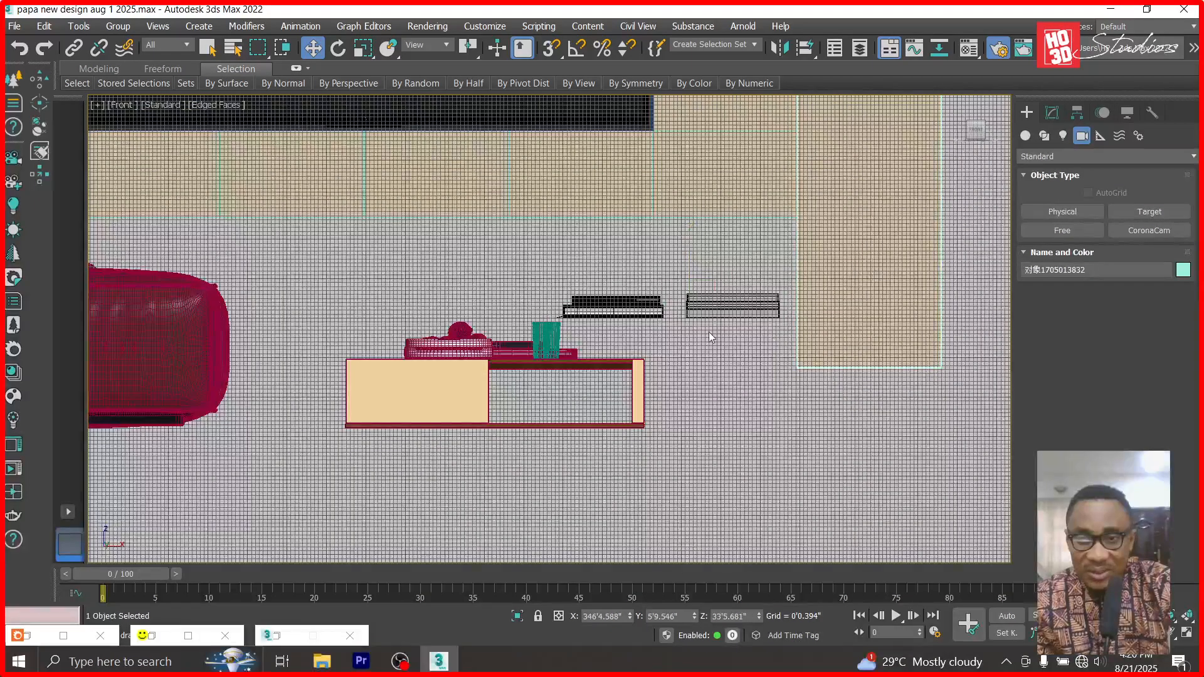
scroll(709, 332, "down", 4)
mouse_move(797, 190)
left_mouse_down("shift")
mouse_move(811, 182)
mouse_move(846, 207)
mouse_move(910, 287)
mouse_move(907, 306)
left_mouse_up("shift")
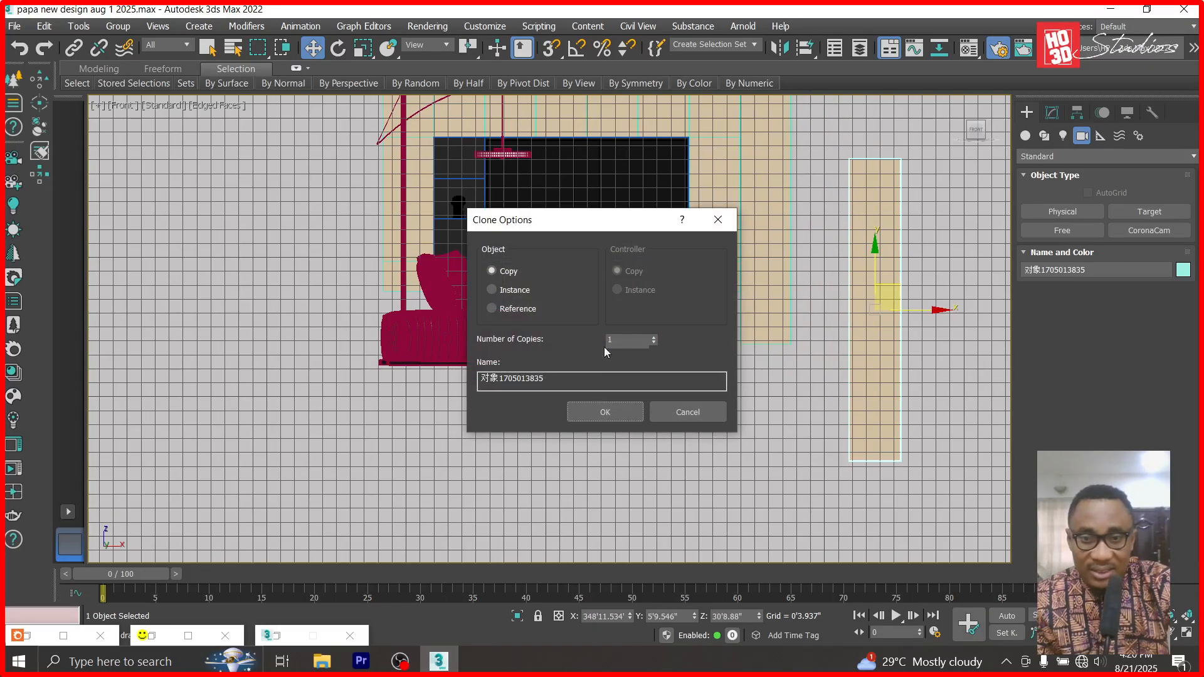
left_click(604, 412)
- Try rotating the copied wood panel to 90 degrees on the Y axis and undo the rotation
key("e")
double_click(675, 617)
type("90")
key("Return")
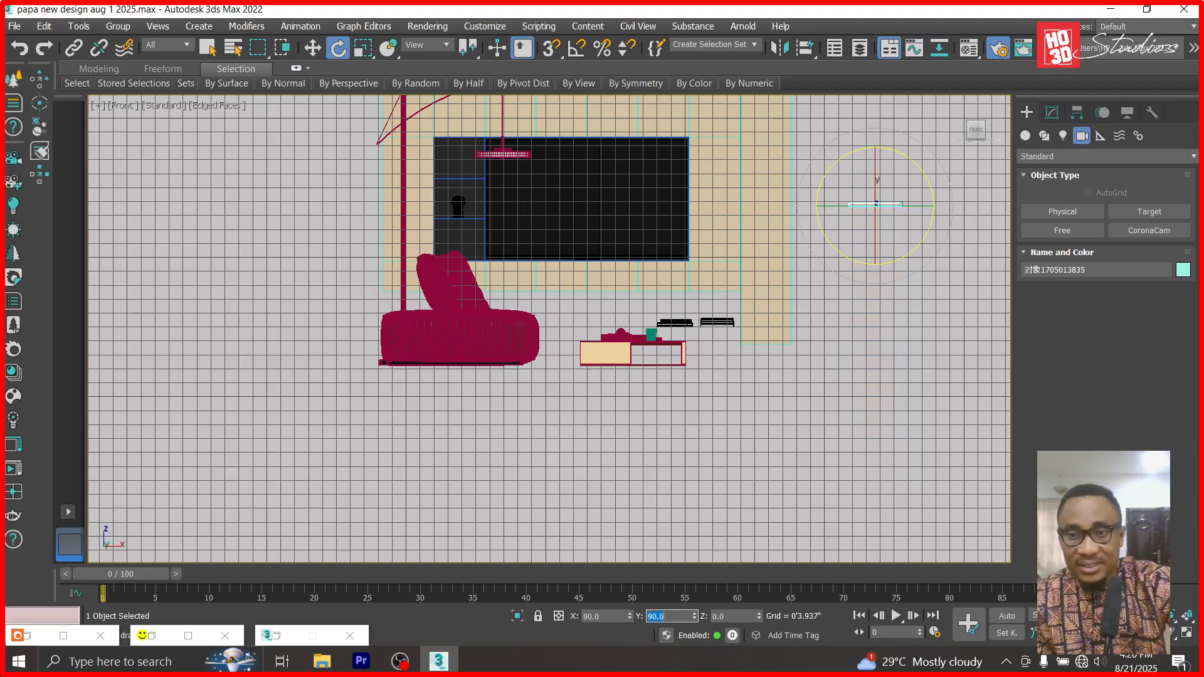
left_click(19, 48)
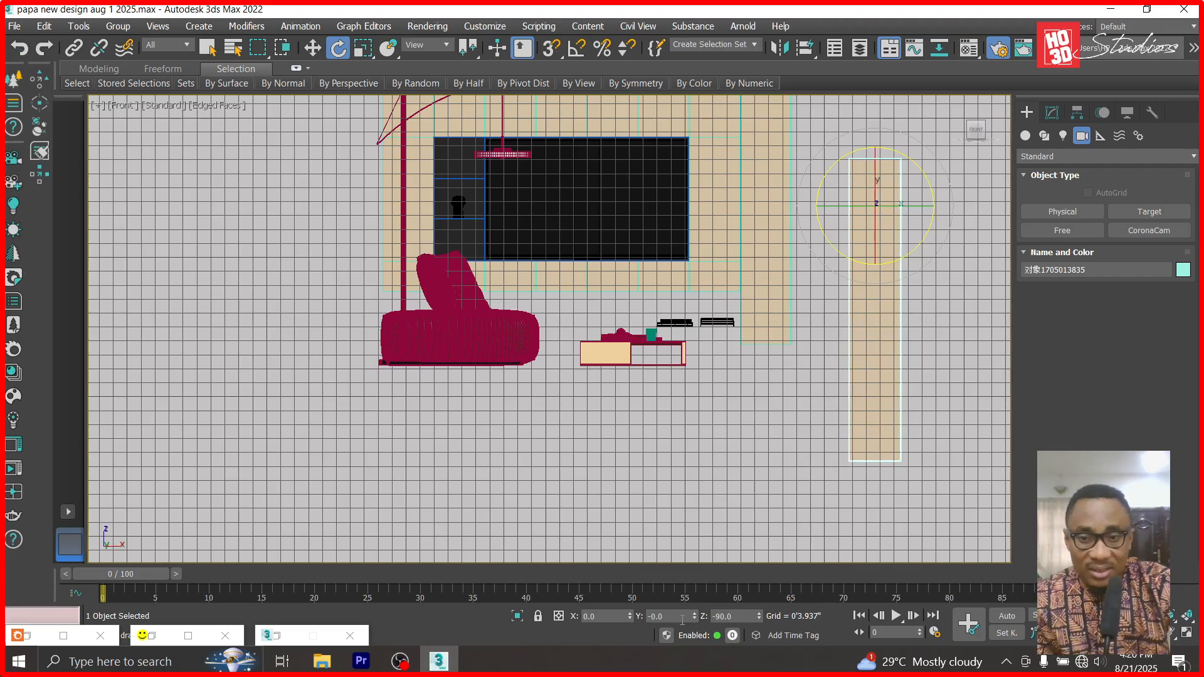
- Rotate the copied wood panel with an X value of 90 to lay it horizontally, and move it below the TV across the coffee table
double_click(617, 617)
type("90")
key("Return")
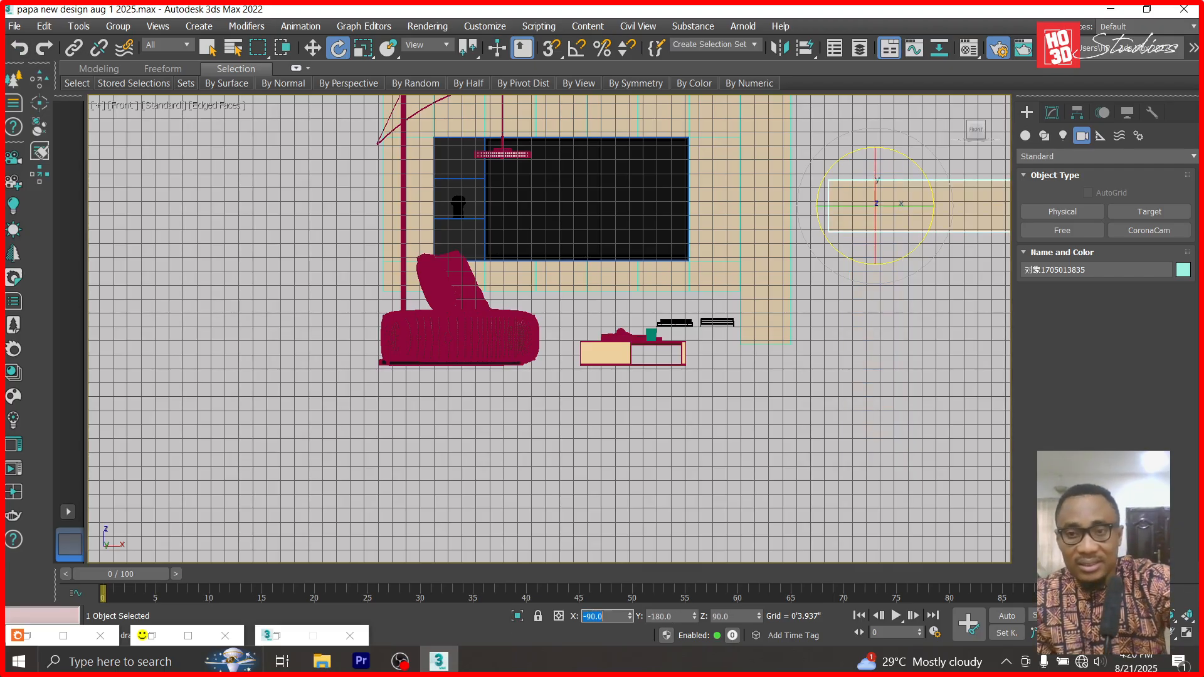
left_click(312, 48)
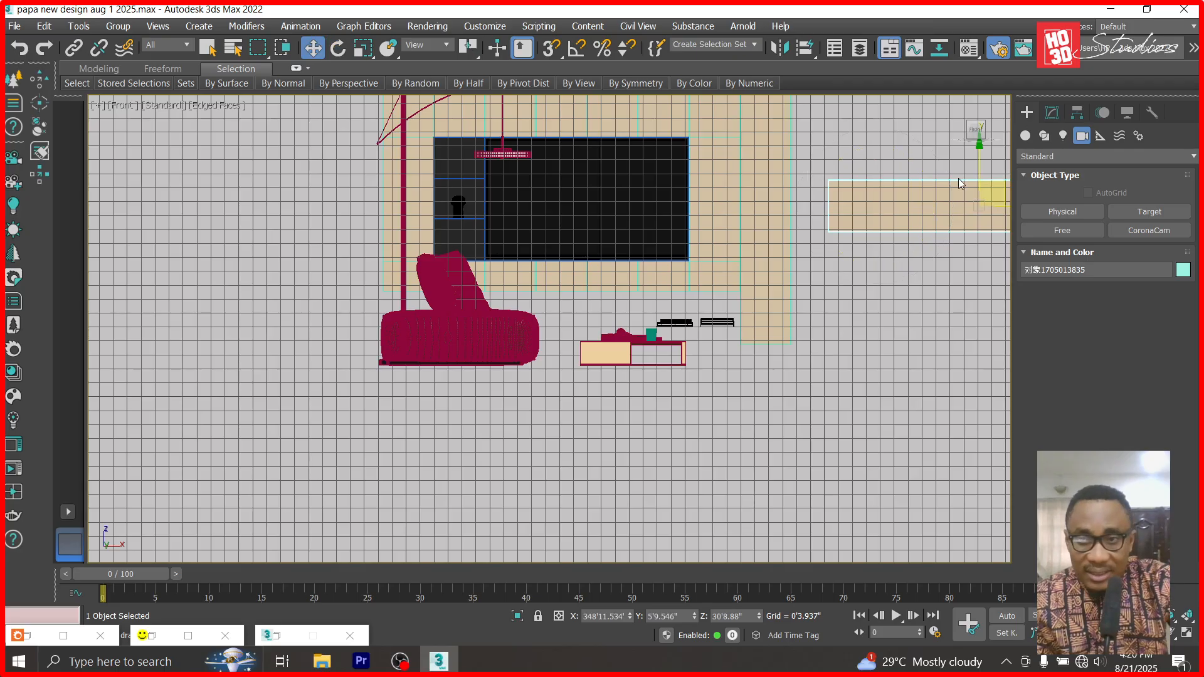
left_click_drag(1000, 184, 688, 363)
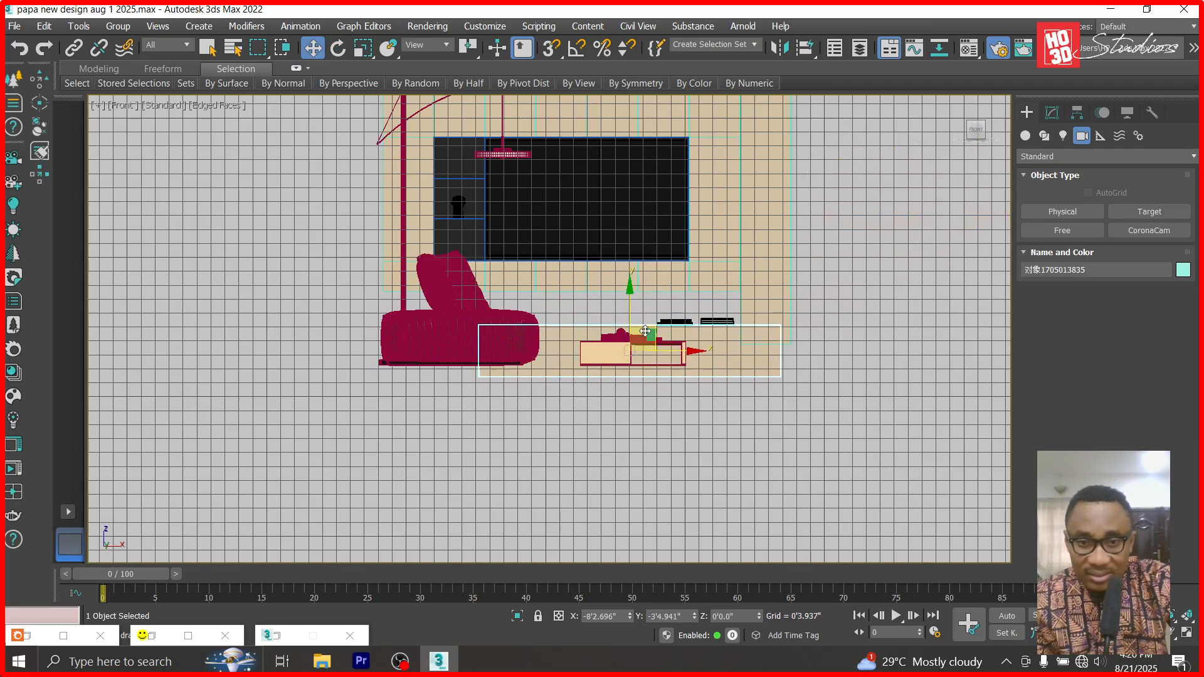
- Lower the wide base panel slightly so its top edge meets the underside of the black decor pieces
scroll(690, 351, "up", 10)
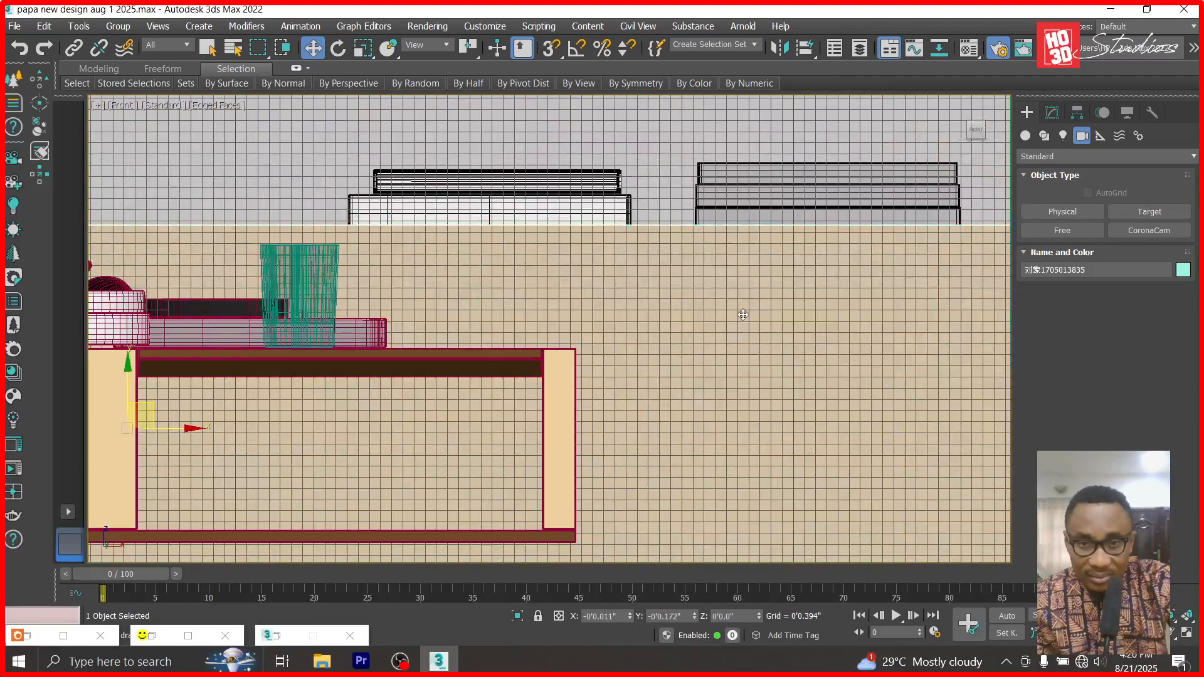
left_click_drag(742, 335, 742, 323)
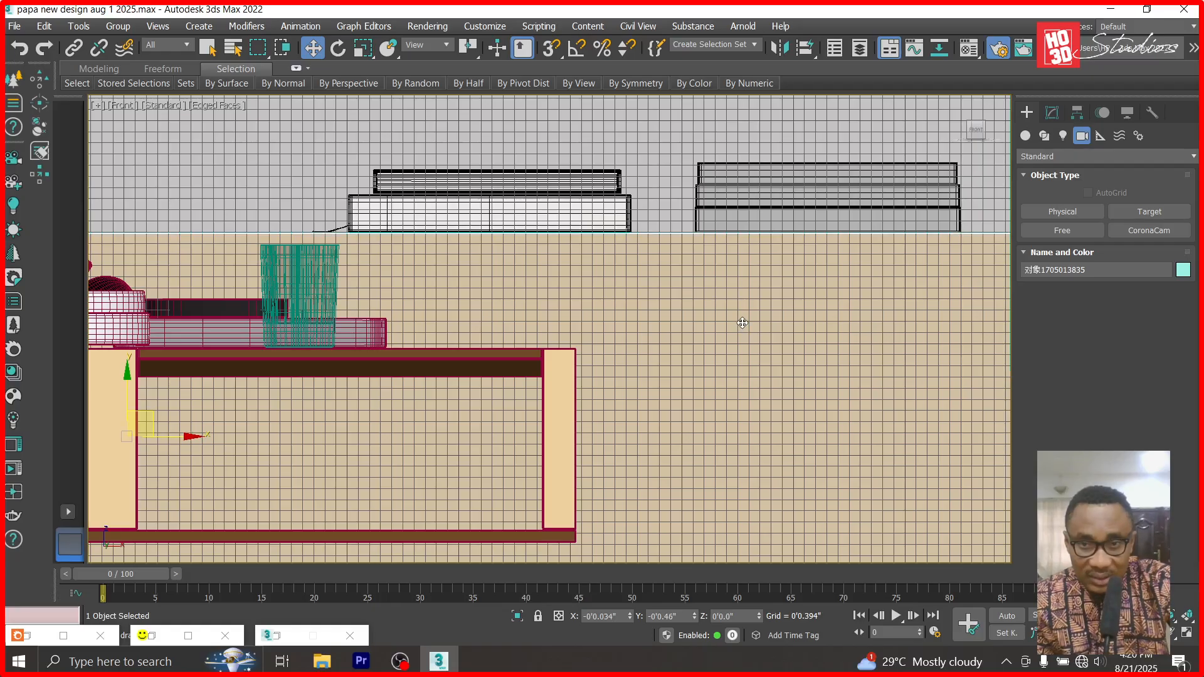
scroll(751, 239, "down", 5)
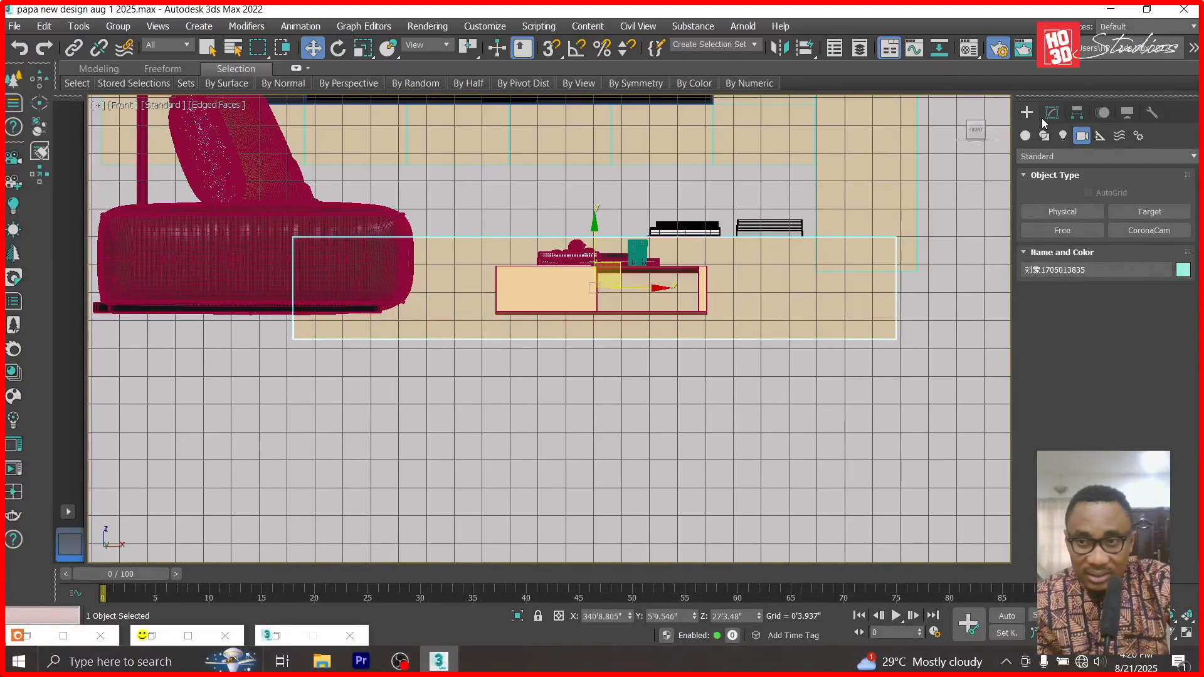
- Edit the base panel's Editable Poly vertices and raise its bottom edge to the base level of the sofa and coffee table
left_click(1046, 116)
scroll(282, 325, "up", 4)
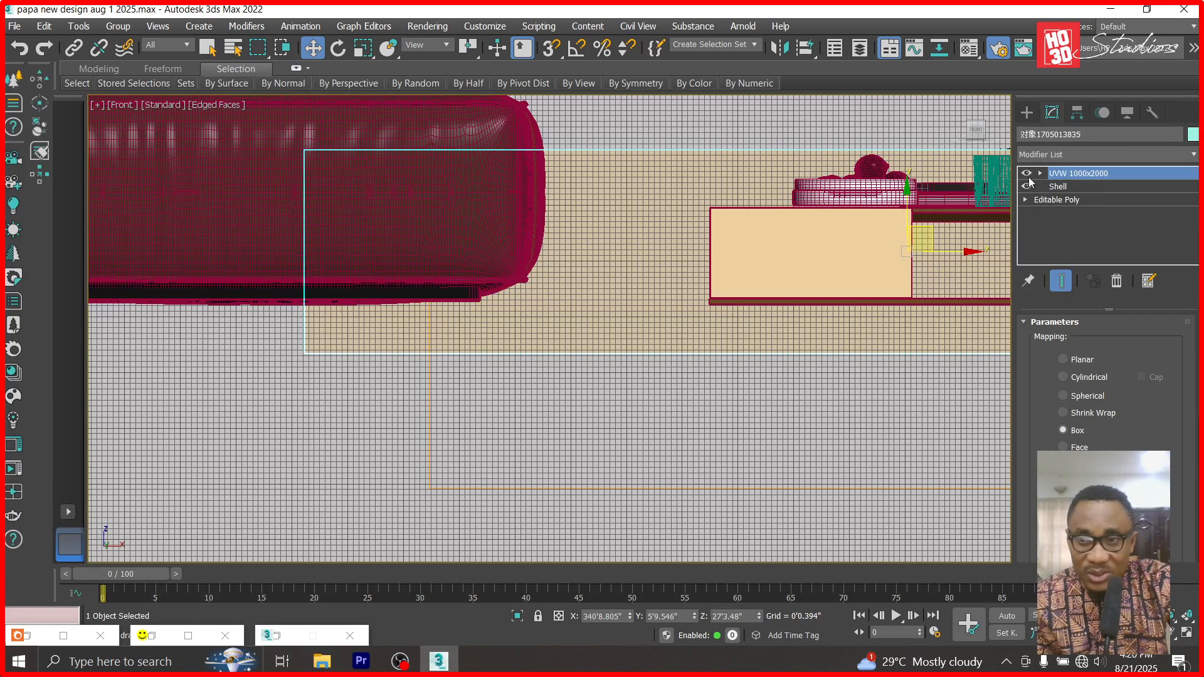
left_click(1025, 200)
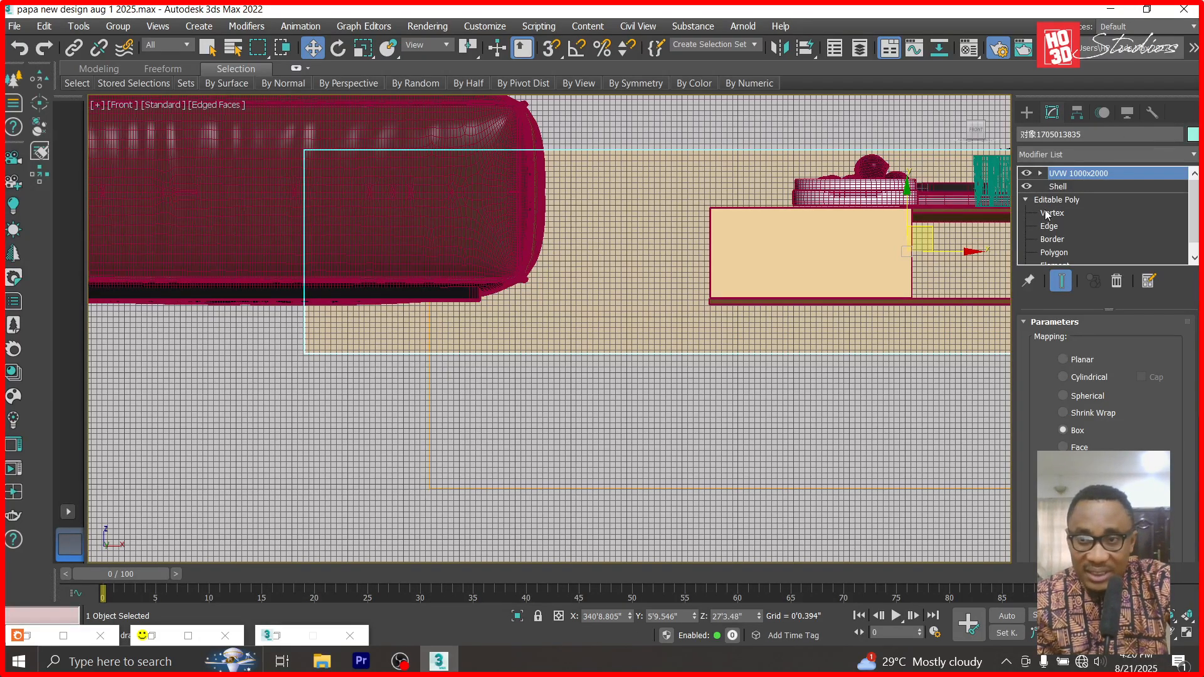
left_click(1052, 213)
scroll(325, 276, "down", 2)
scroll(214, 335, "down", 3)
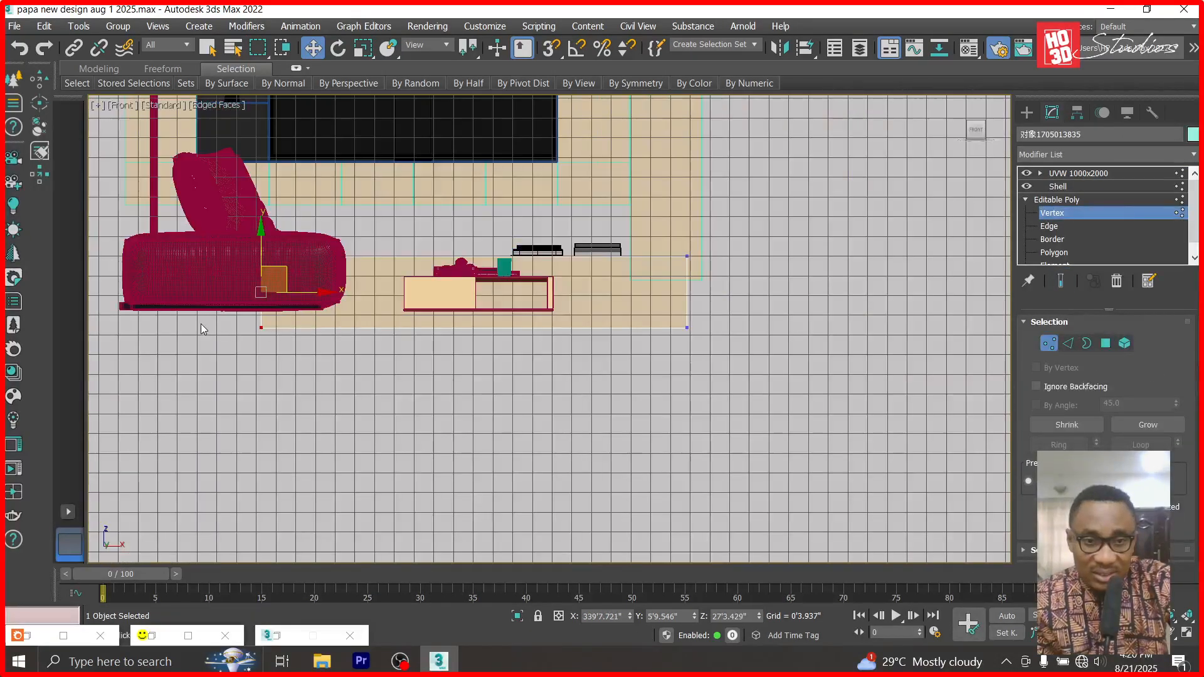
scroll(244, 304, "up", 3)
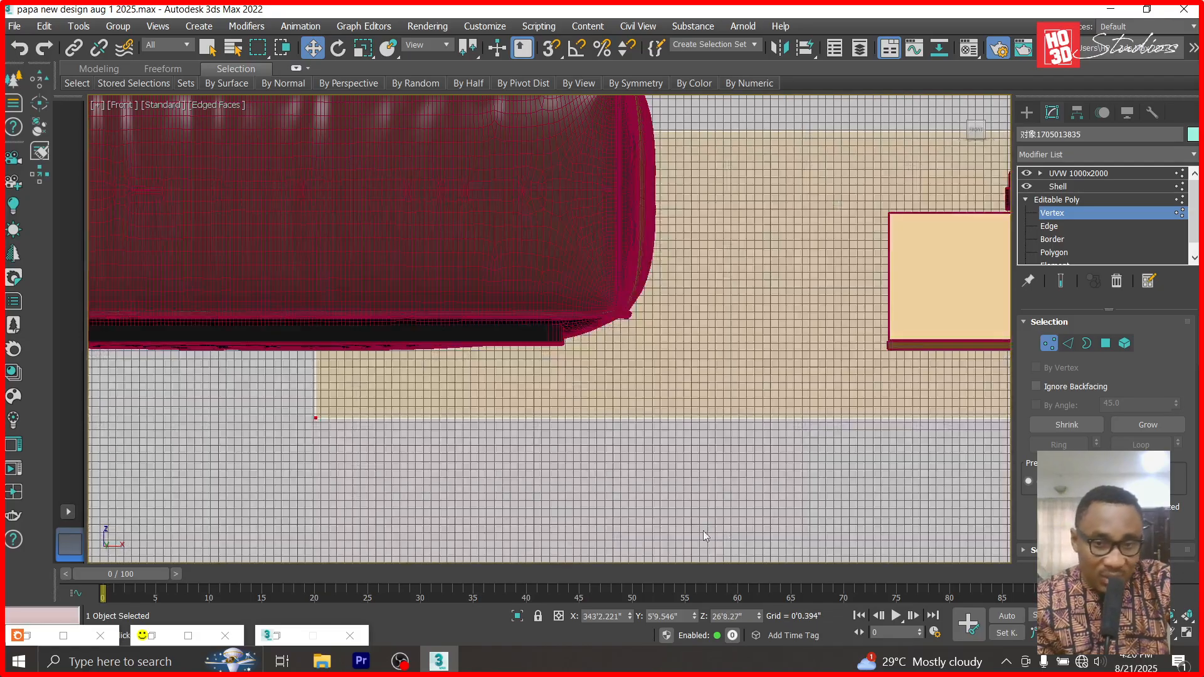
left_click_drag(758, 618, 757, 545)
scroll(716, 506, "down", 4)
- Move the base panel's left vertices outward to the wall panelling's left end and return to the UVW modifier level
left_click_drag(675, 540, 675, 541)
left_click_drag(677, 442, 538, 434)
scroll(348, 304, "down", 3)
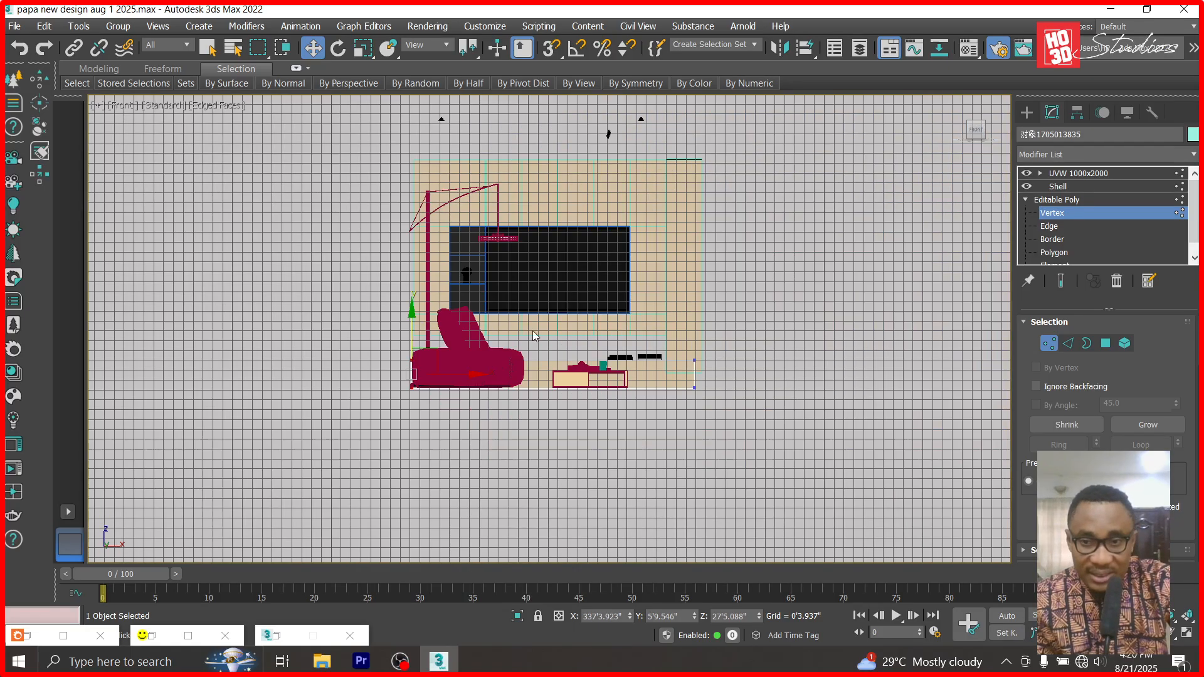
left_click(1069, 173)
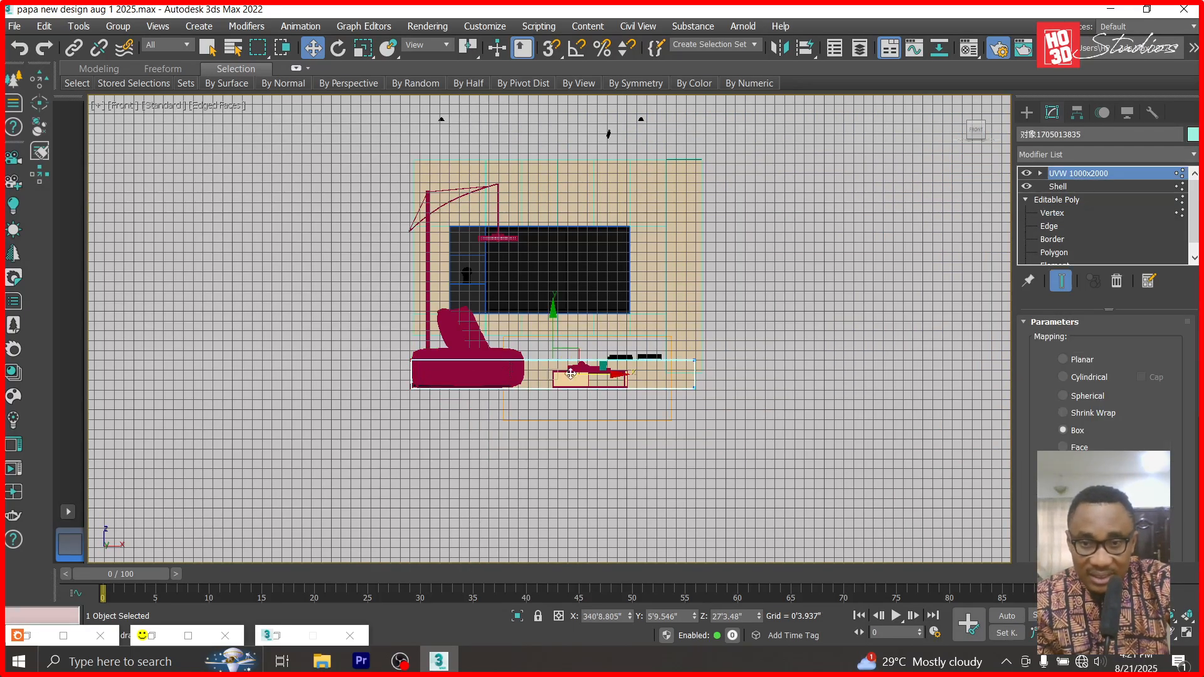
- Extend the base panel's right-end vertices until they align with the outer edge of the tall side panel
scroll(641, 393, "up", 3)
left_click_drag(760, 322, 736, 368)
scroll(742, 339, "up", 5)
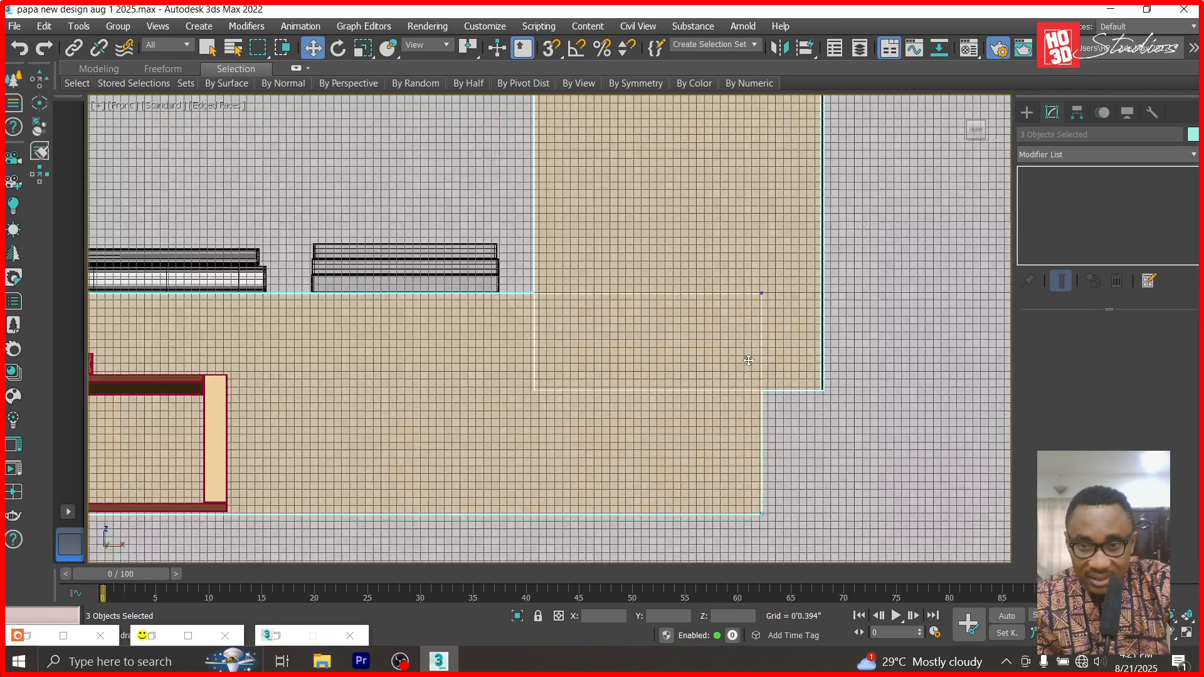
left_click(586, 403)
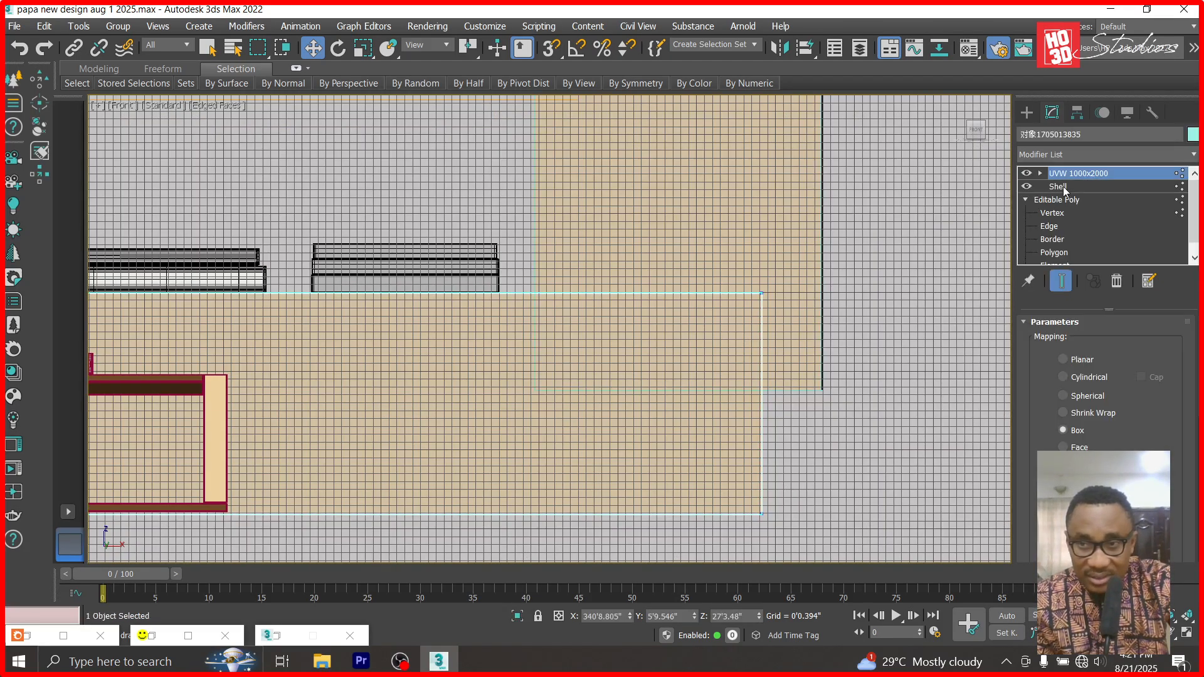
left_click(1052, 213)
left_click_drag(872, 235, 696, 557)
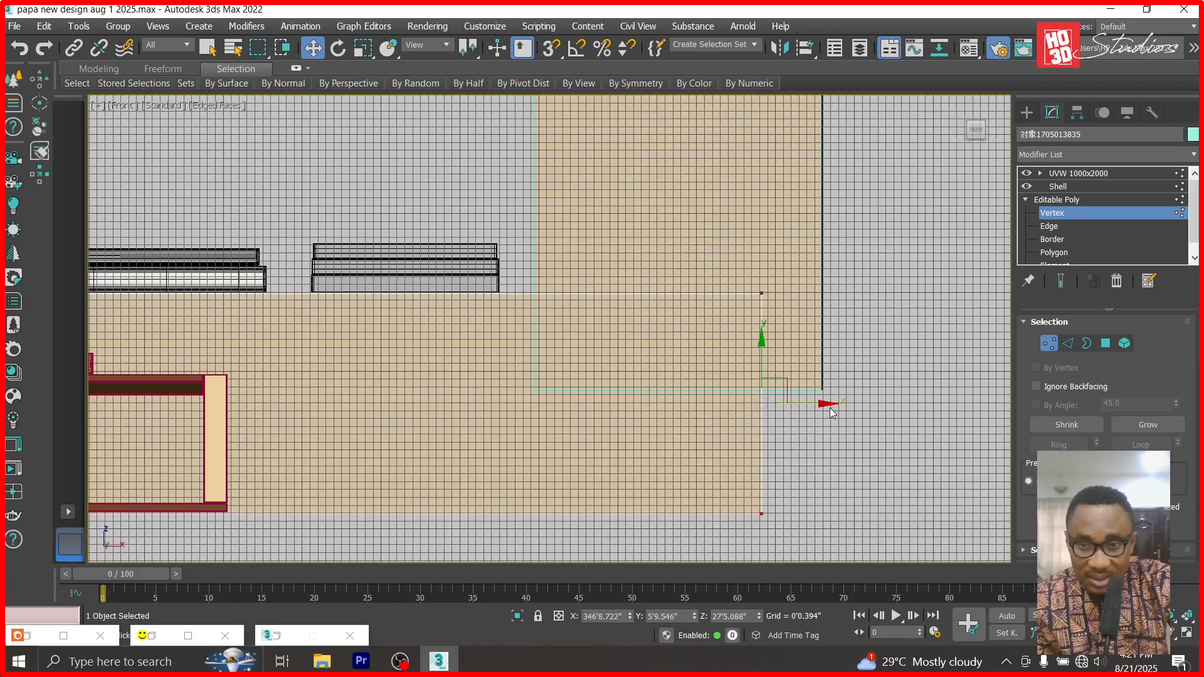
left_click_drag(823, 404, 890, 355)
left_click(1070, 173)
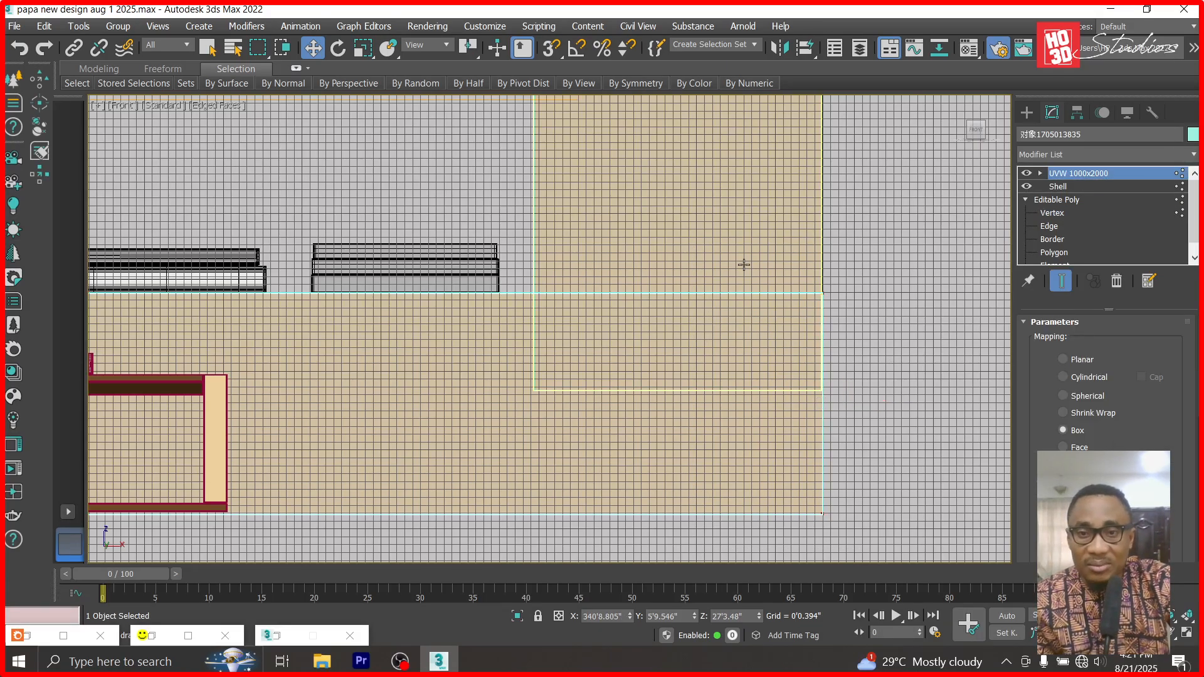
- Raise the bottom vertices of the tall side panel to the top edge of the base panel
left_click(1053, 213)
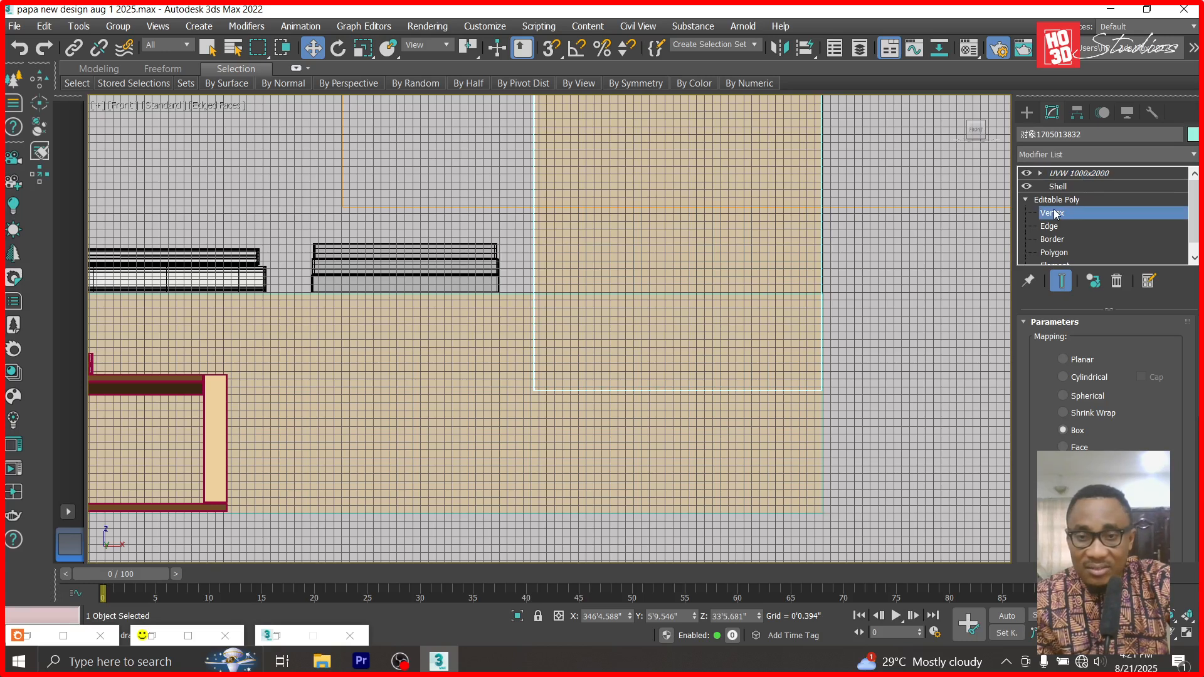
left_click_drag(491, 448, 492, 442)
left_click_drag(678, 323, 681, 232)
scroll(713, 364, "down", 4)
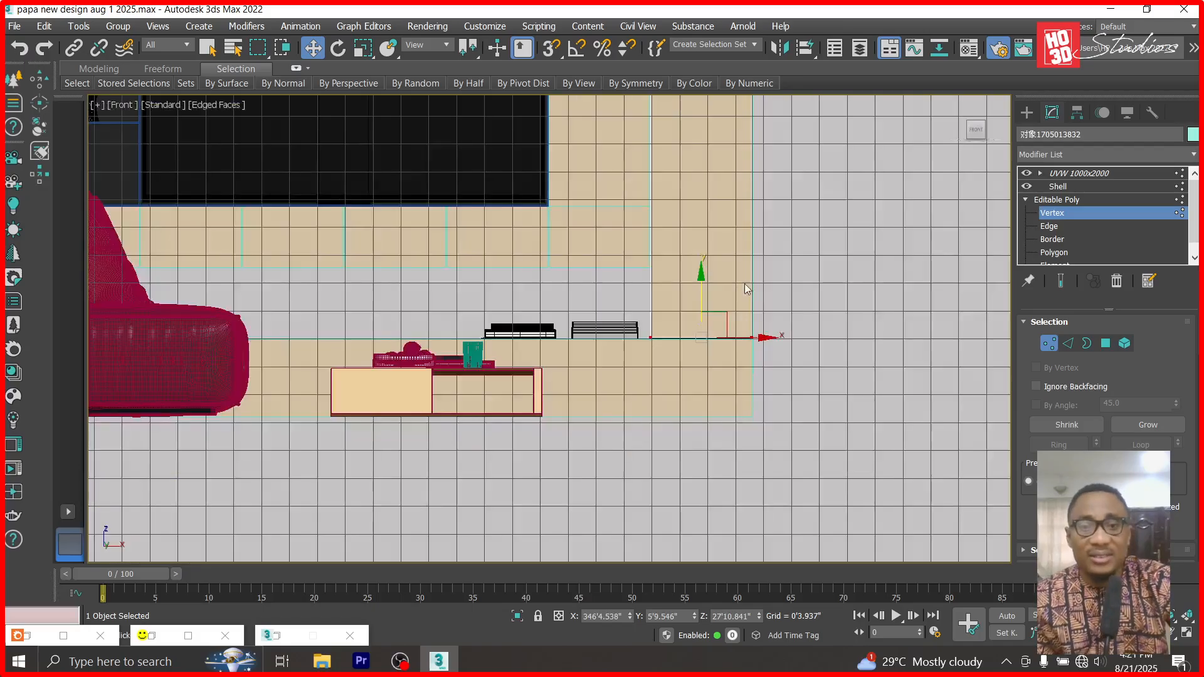
left_click(824, 316)
- Hide everything except the base panel and make one independent copy of it directly above the original
left_click(567, 391)
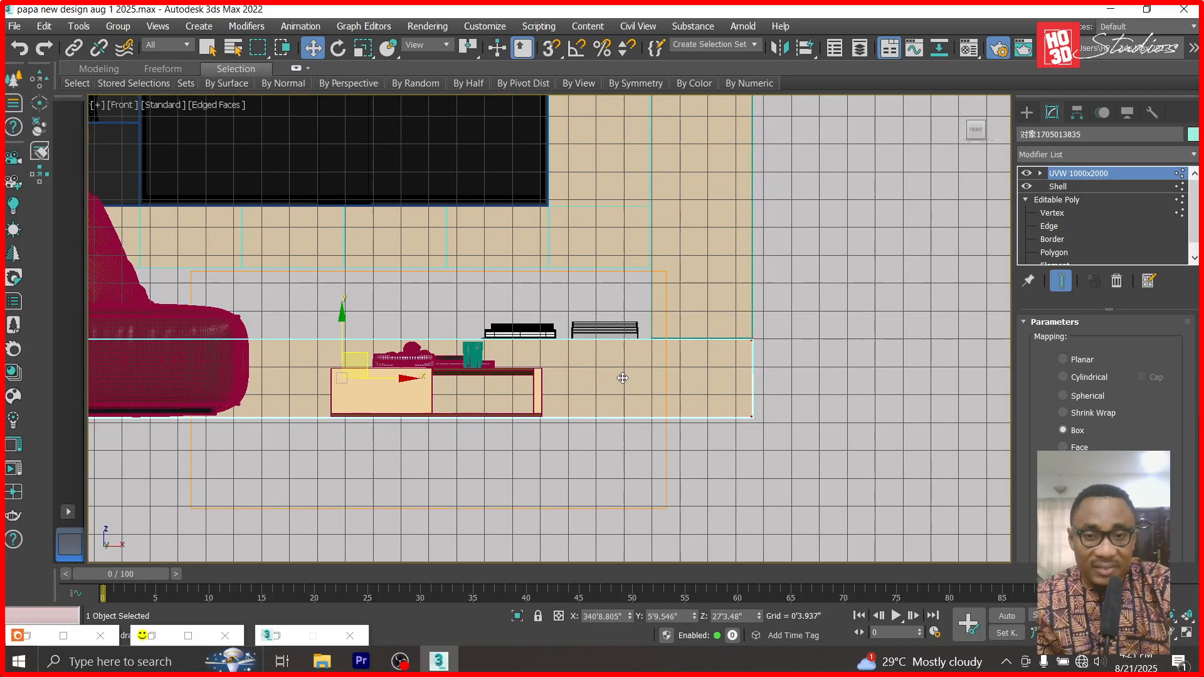
right_click(623, 378)
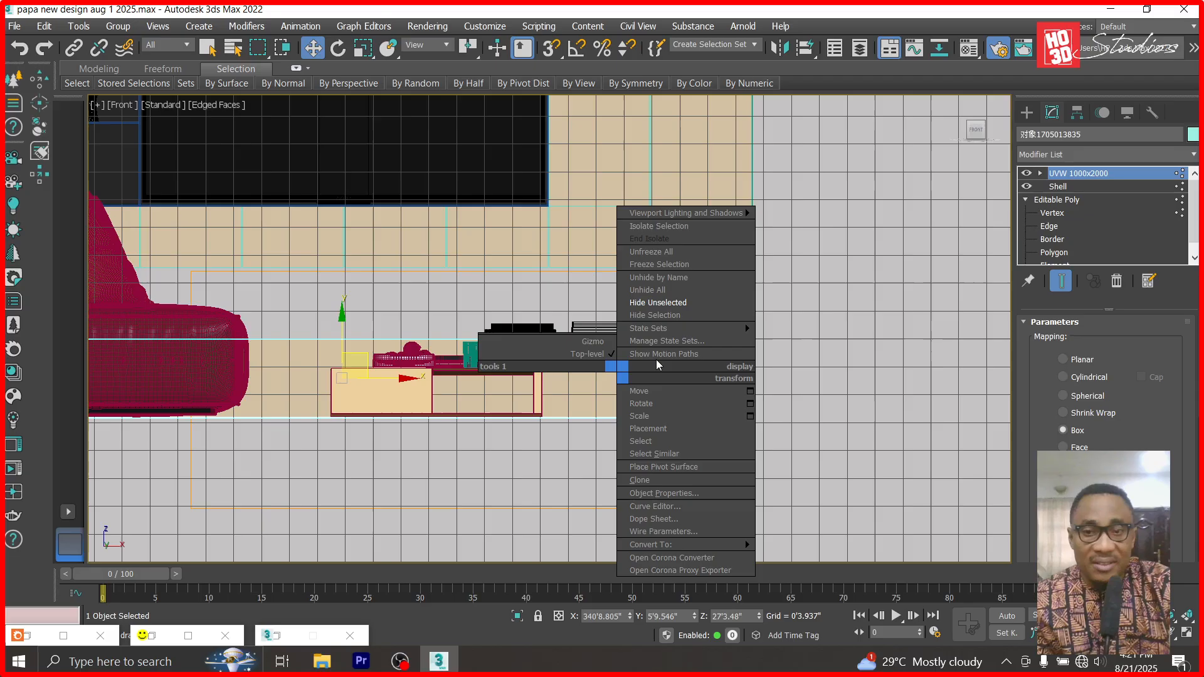
left_click(690, 303)
left_click_drag(342, 326, 341, 228, "shift")
key("Return")
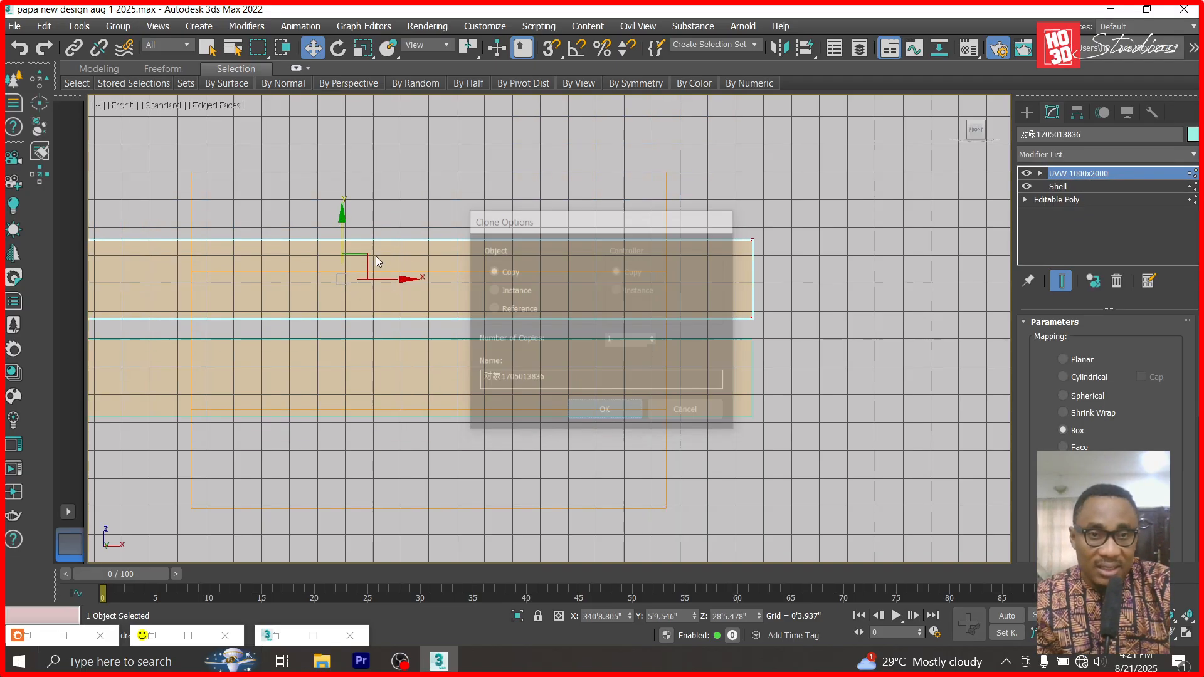
- Rotate the copied panel flat by setting its Y rotation to 90 degrees
left_click(342, 56)
double_click(682, 615)
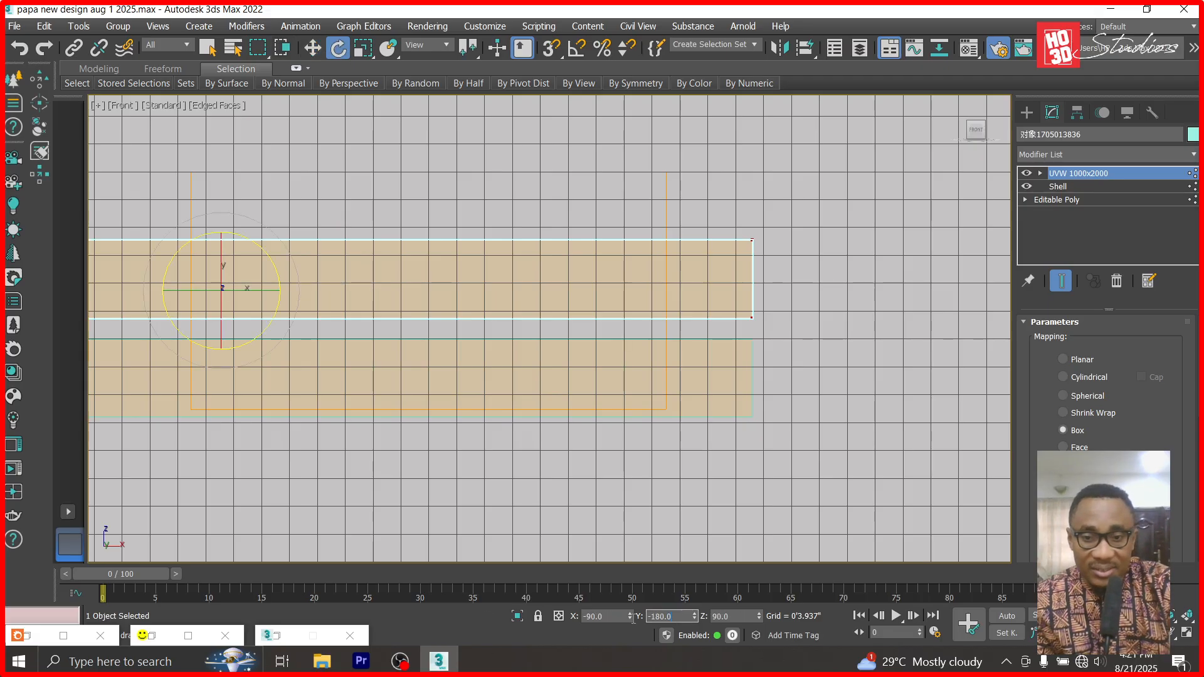
type("9")
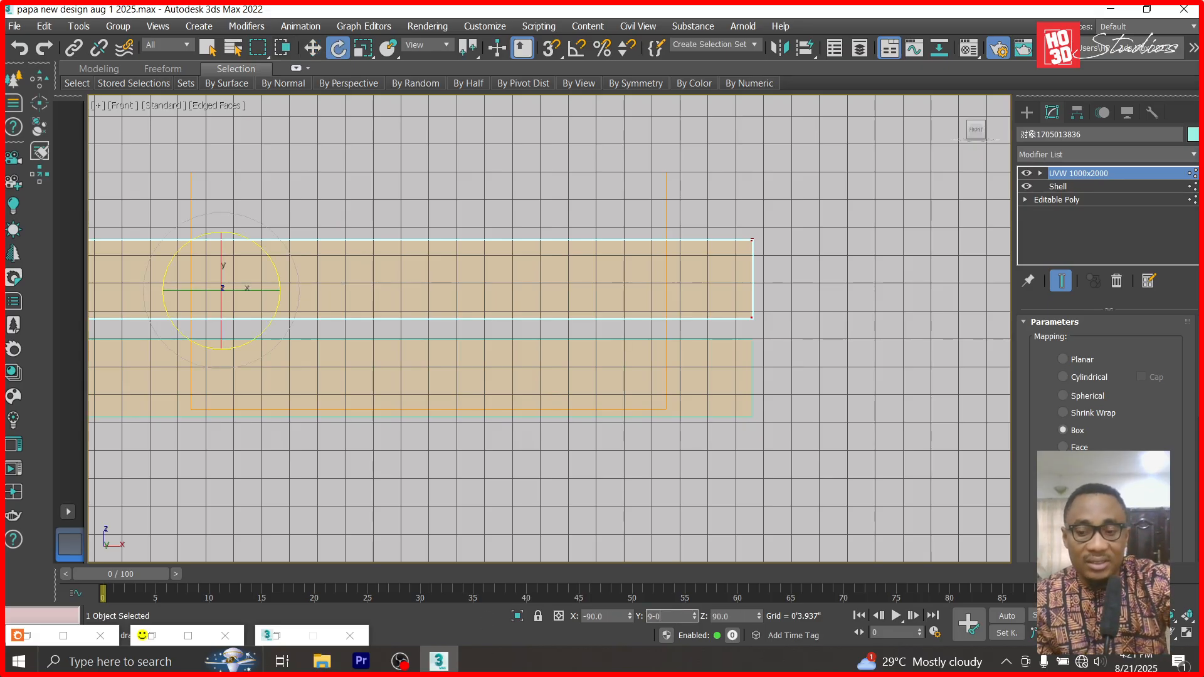
type("0")
key("Return")
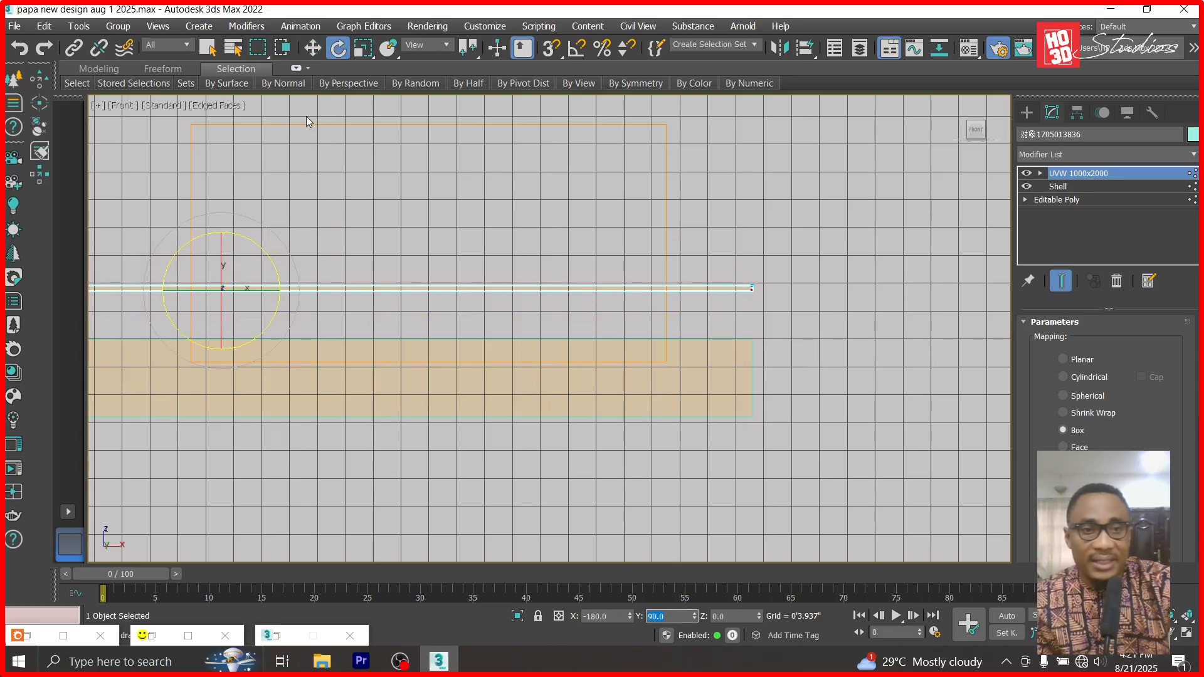
- Move the flat panel copy down to the top edge of the upright base panel
left_click(307, 53)
left_click_drag(343, 226, 342, 281)
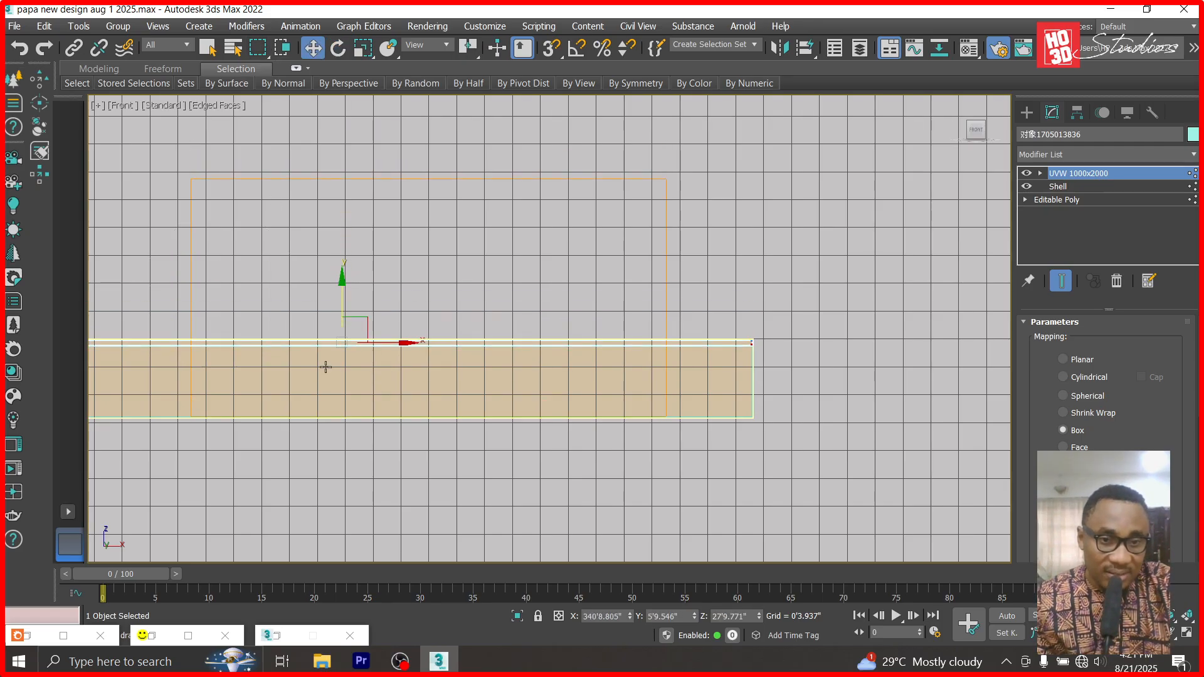
scroll(325, 367, "up", 10)
left_click_drag(400, 230, 400, 228)
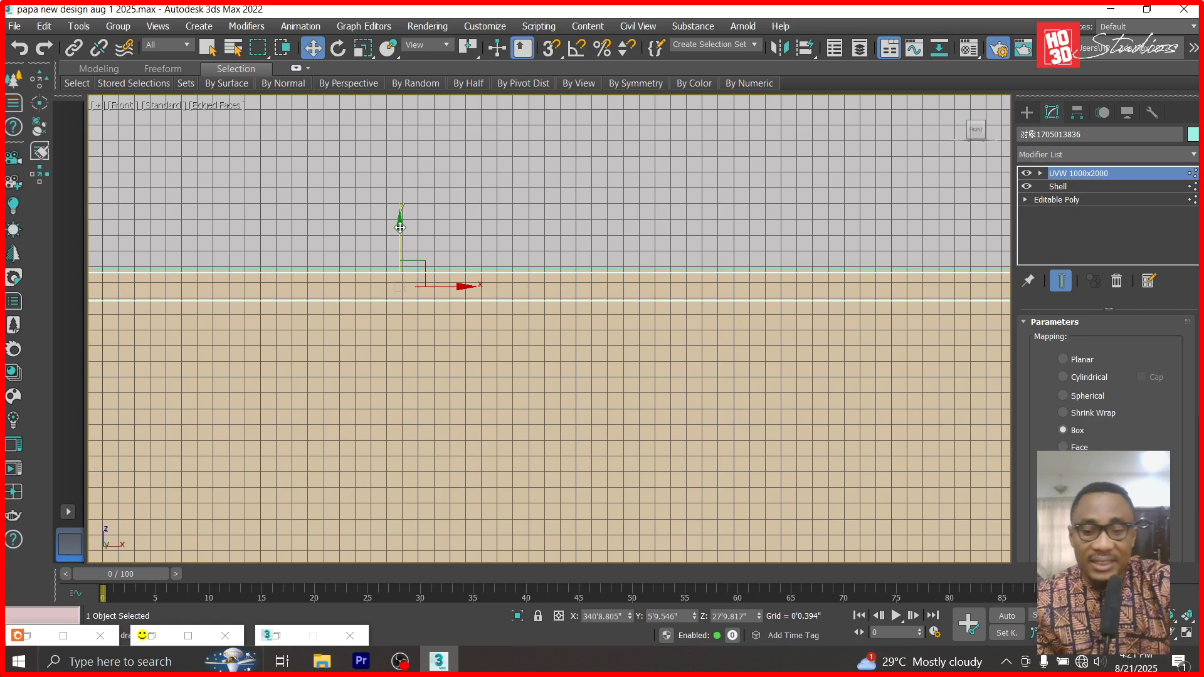
- In the left view, slide the flat panel back so its front edge meets the rear face of the upright panel
key("l")
left_click(1171, 620)
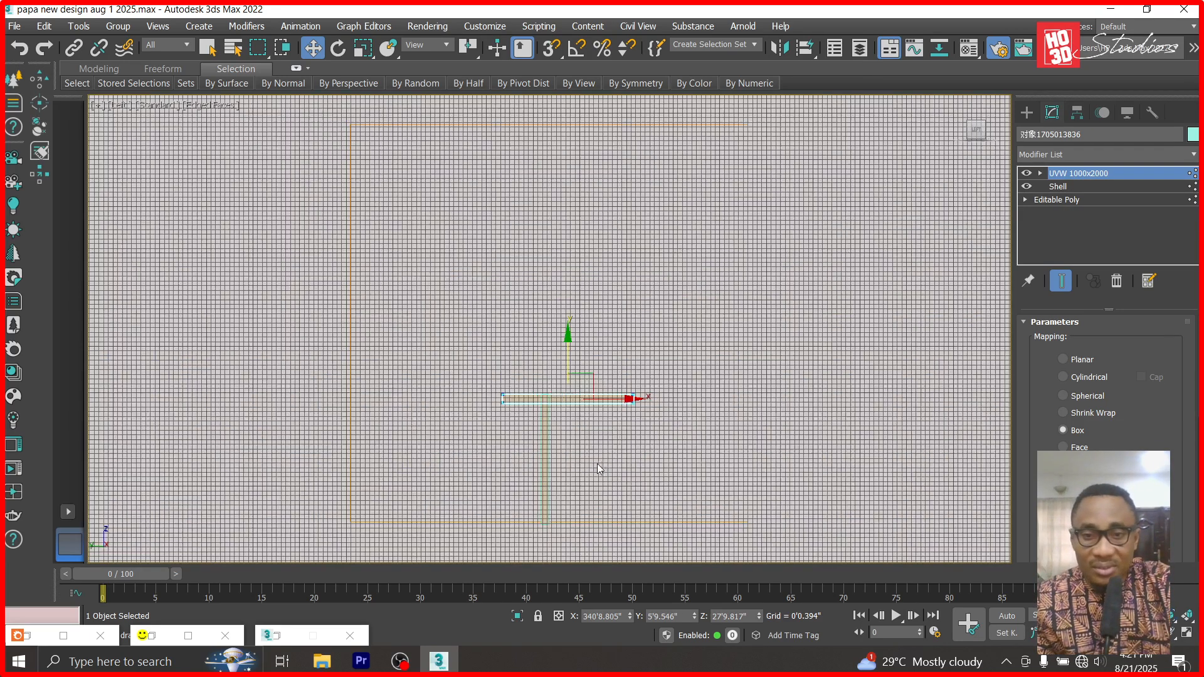
left_click_drag(592, 325, 335, 327)
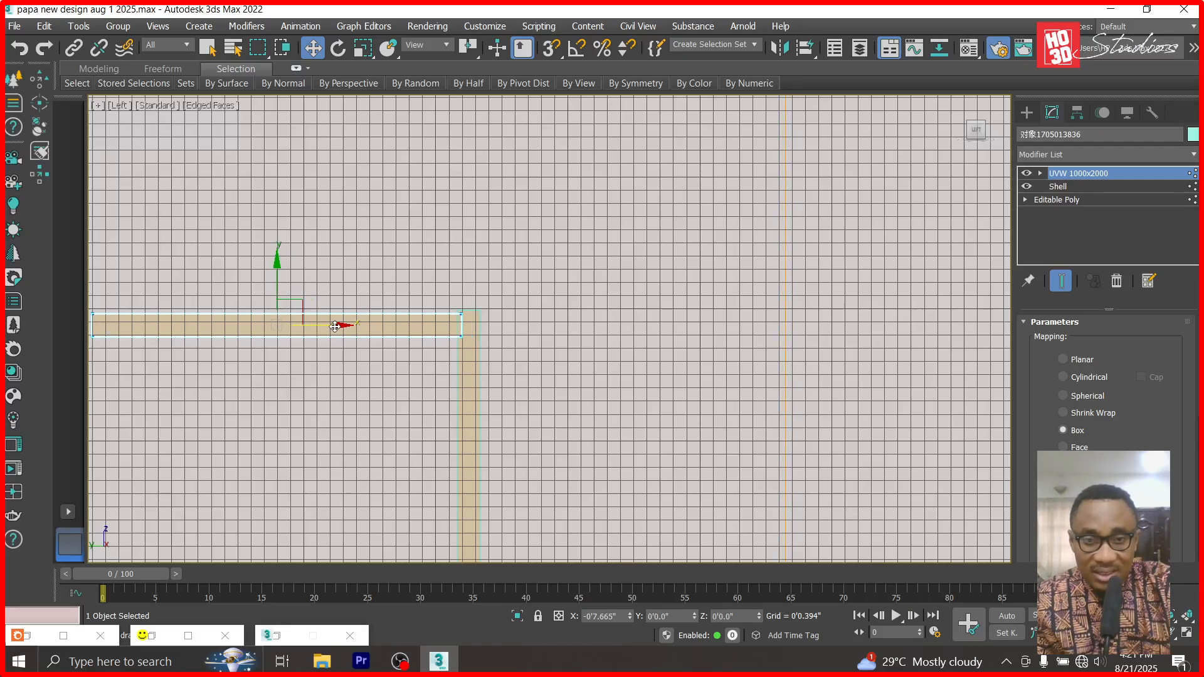
scroll(457, 314, "up", 10)
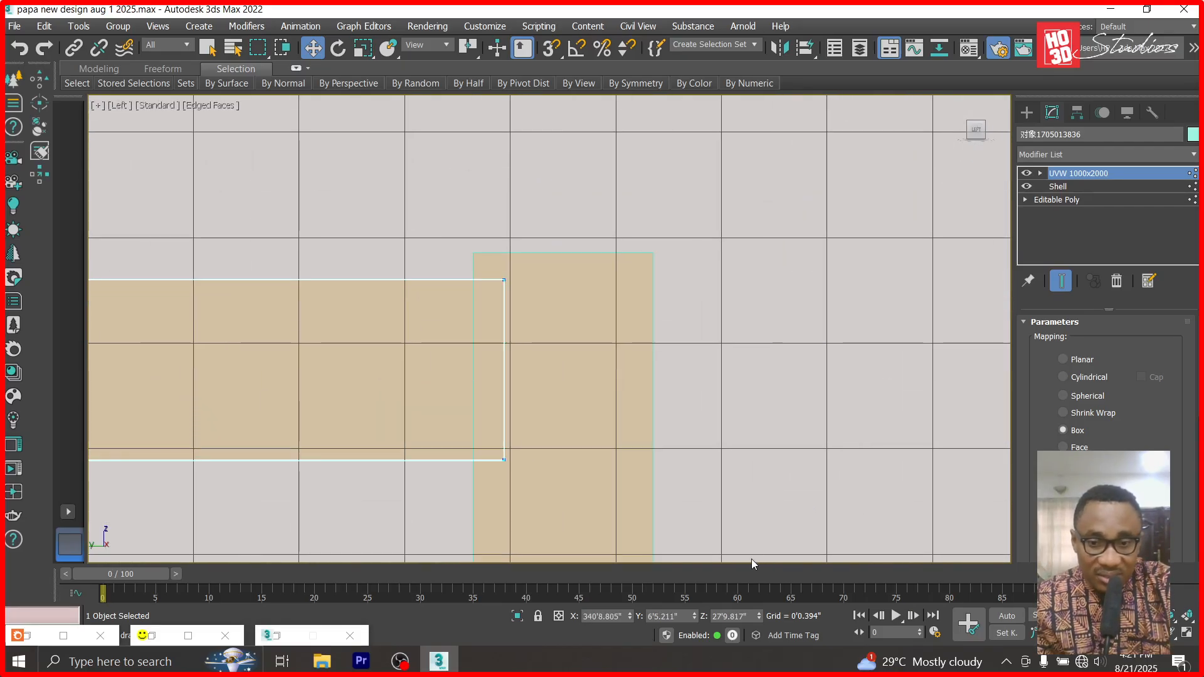
- Fine-tune the flat panel to Y 6'5.344" and Z 27'9.911", aligning it with the upright panel's top and rear face
left_click_drag(762, 616, 760, 585)
left_click_drag(629, 618, 621, 13)
key("ctrl+z")
left_click_drag(695, 621, 692, 586)
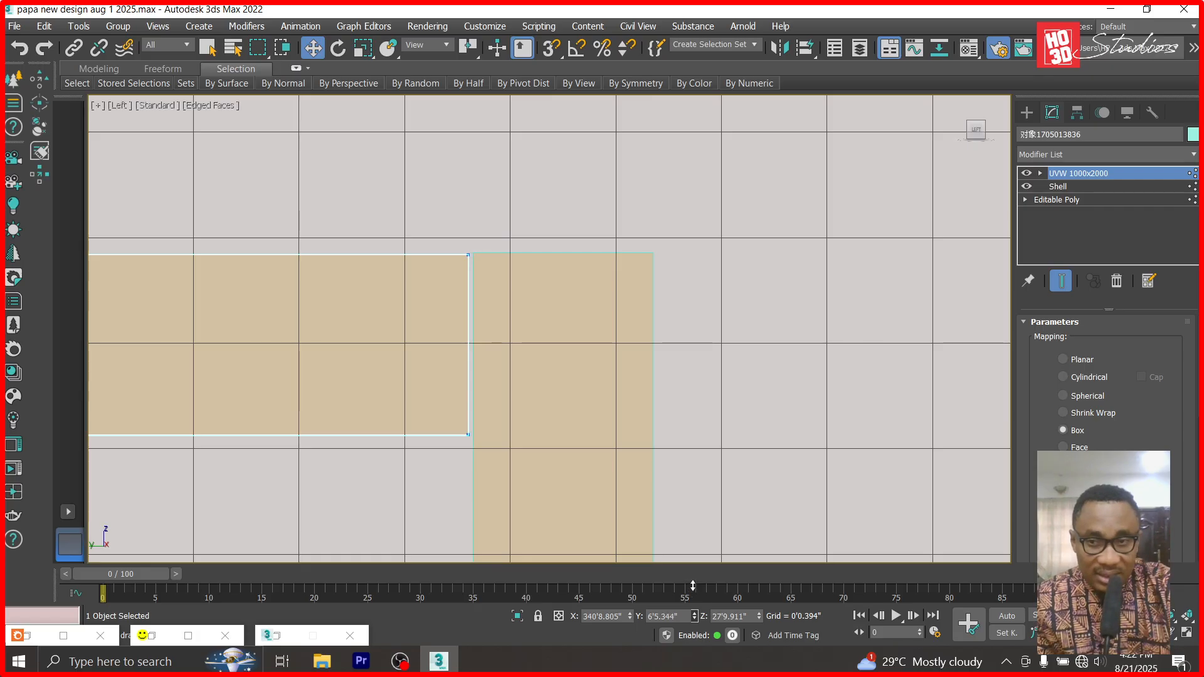
- Unhide all objects and switch to the top view of the scene
right_click(738, 234)
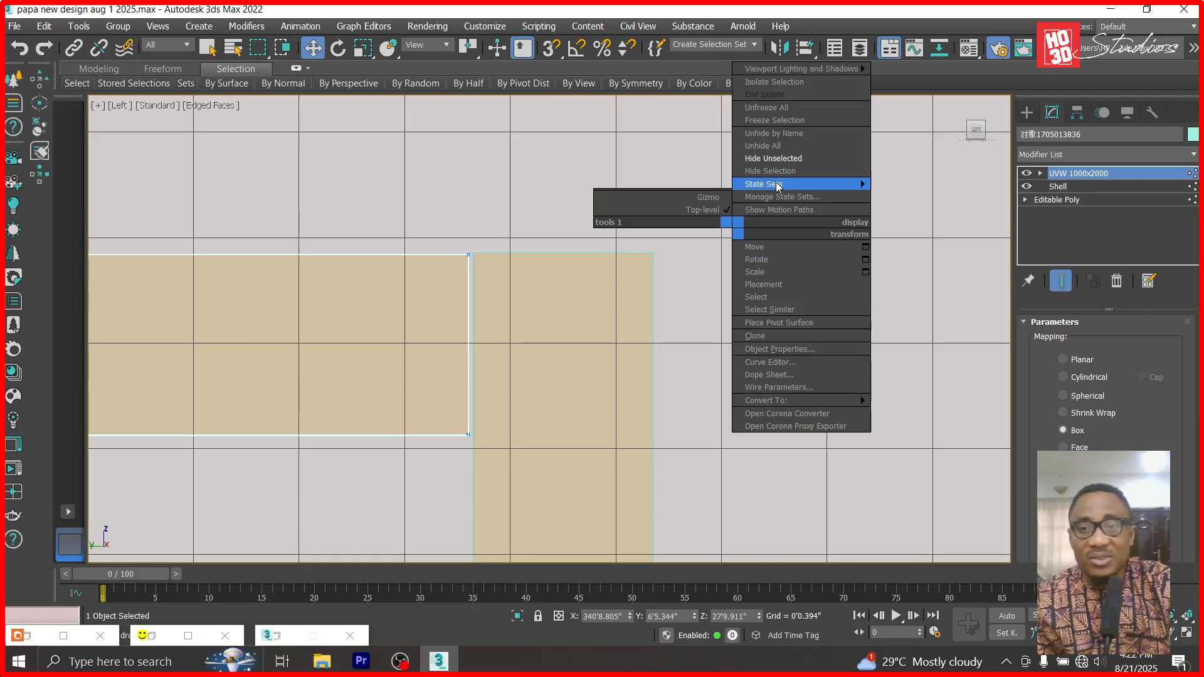
left_click(781, 149)
key("c")
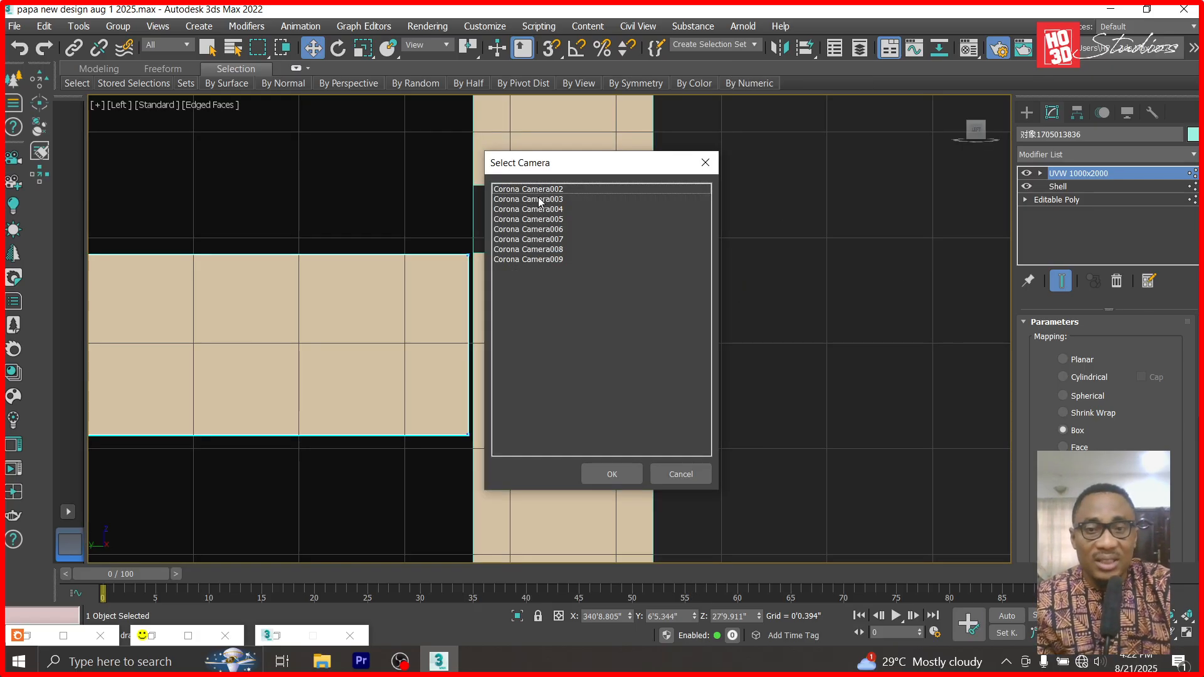
left_click(672, 475)
key("t")
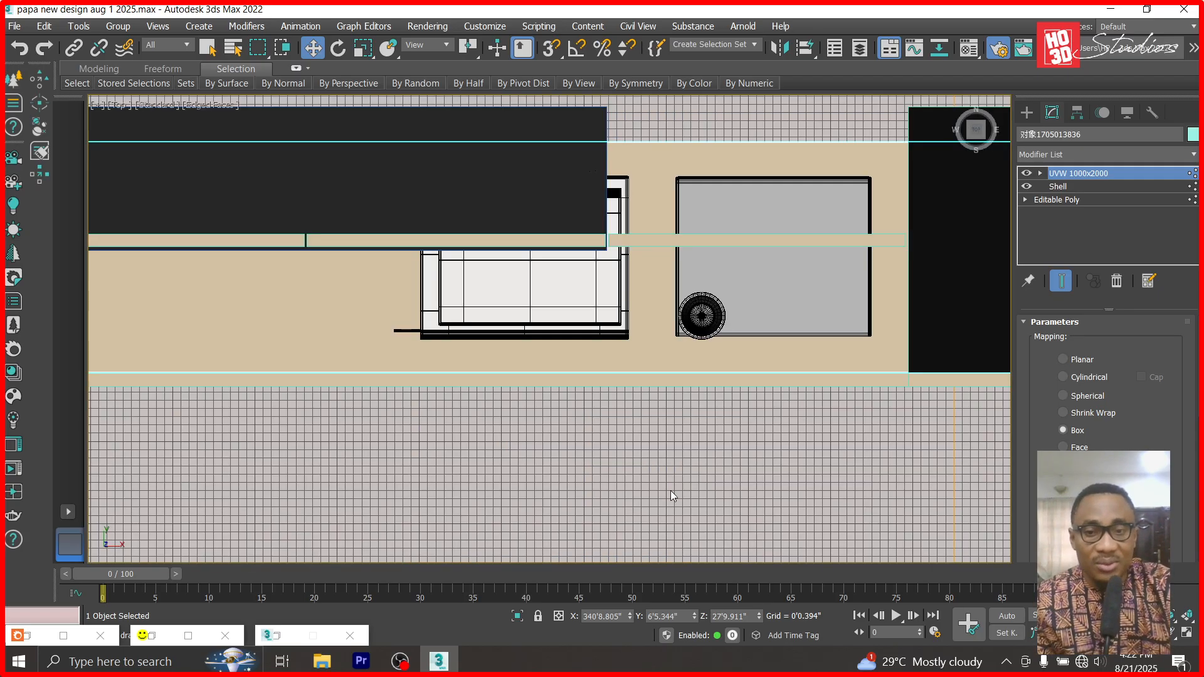
- Select the kitchen counter groups and the separate furniture beside the TV unit and move them away from it along X
scroll(649, 434, "down", 8)
scroll(636, 438, "up", 5)
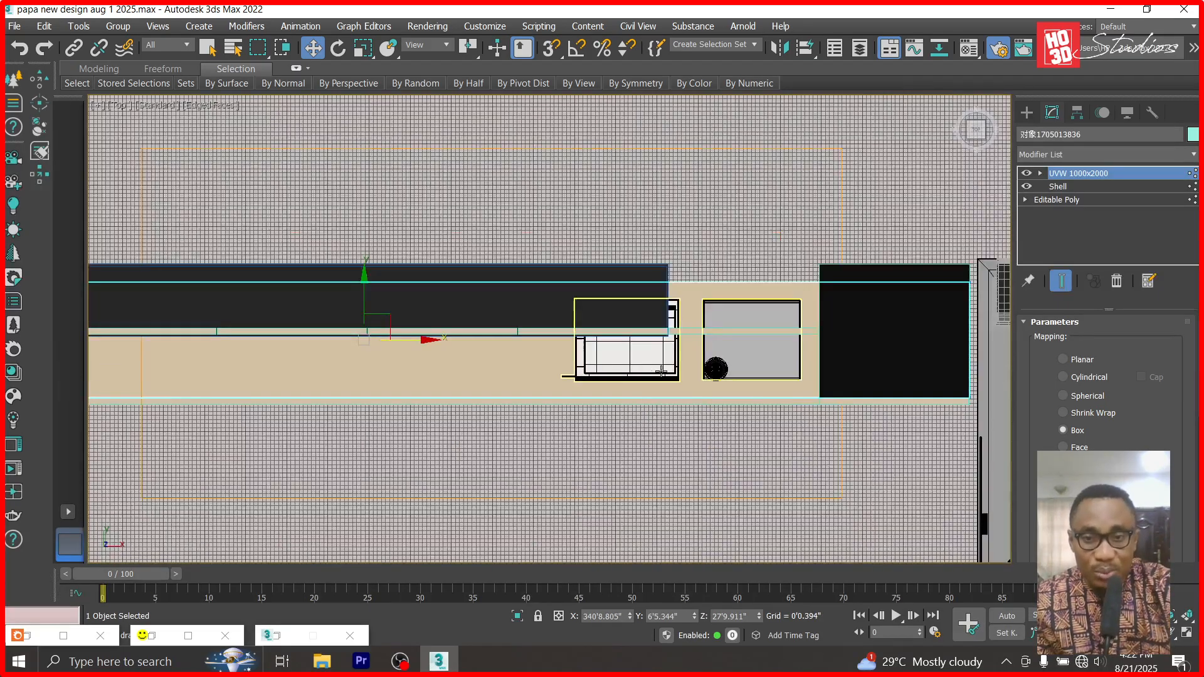
scroll(540, 352, "down", 4)
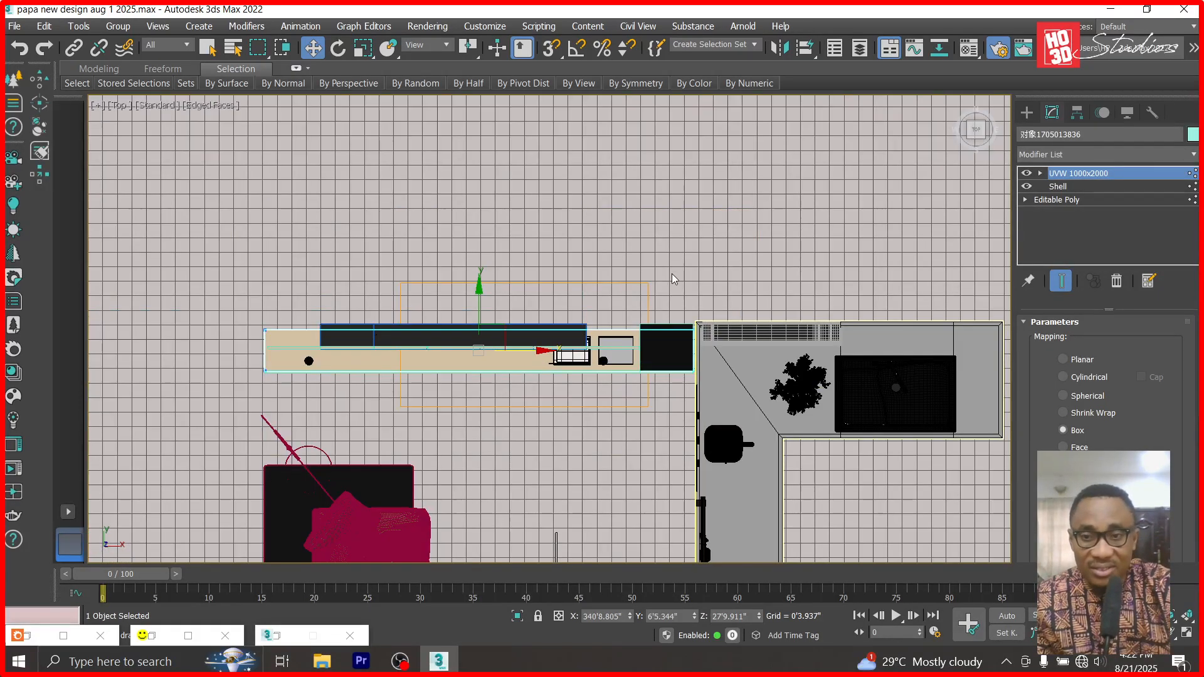
scroll(672, 274, "down", 3)
scroll(620, 196, "down", 2)
scroll(815, 188, "up", 1)
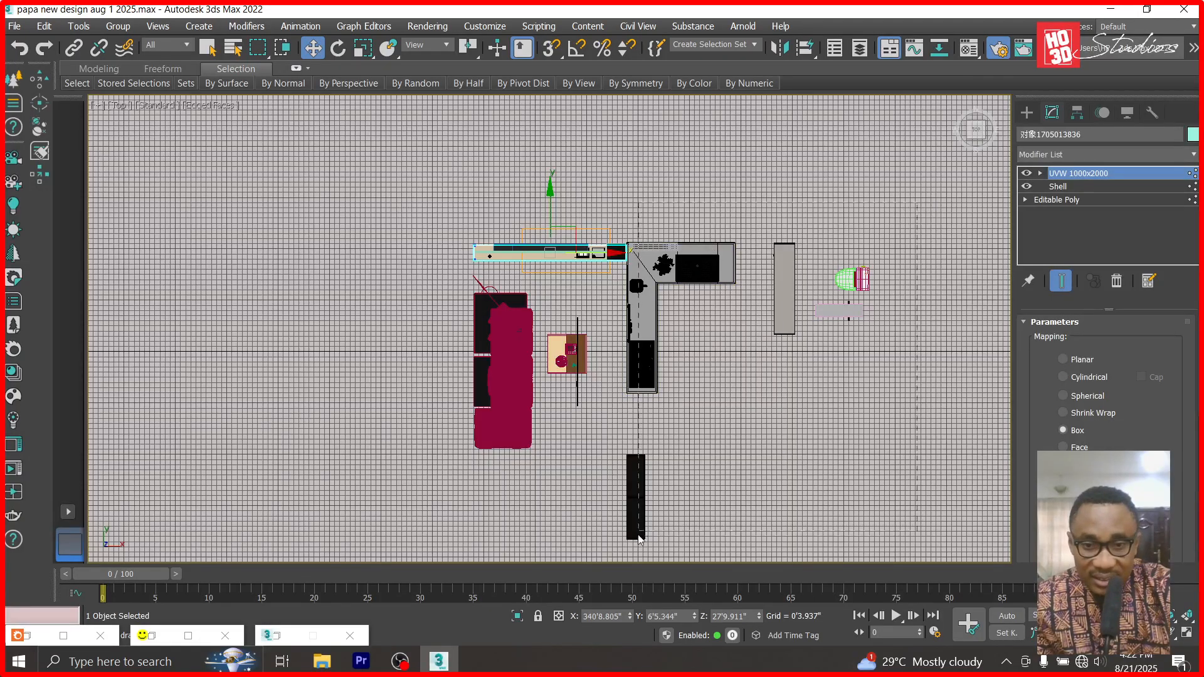
left_click_drag(639, 535, 639, 536)
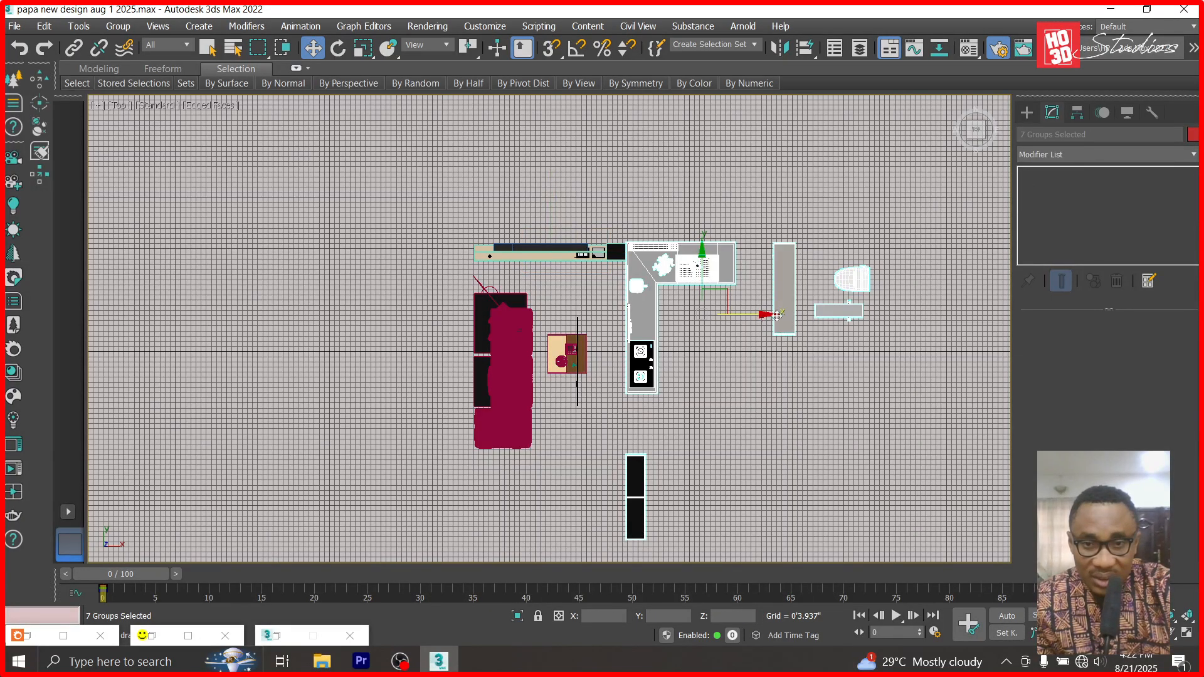
left_click_drag(777, 315, 896, 316)
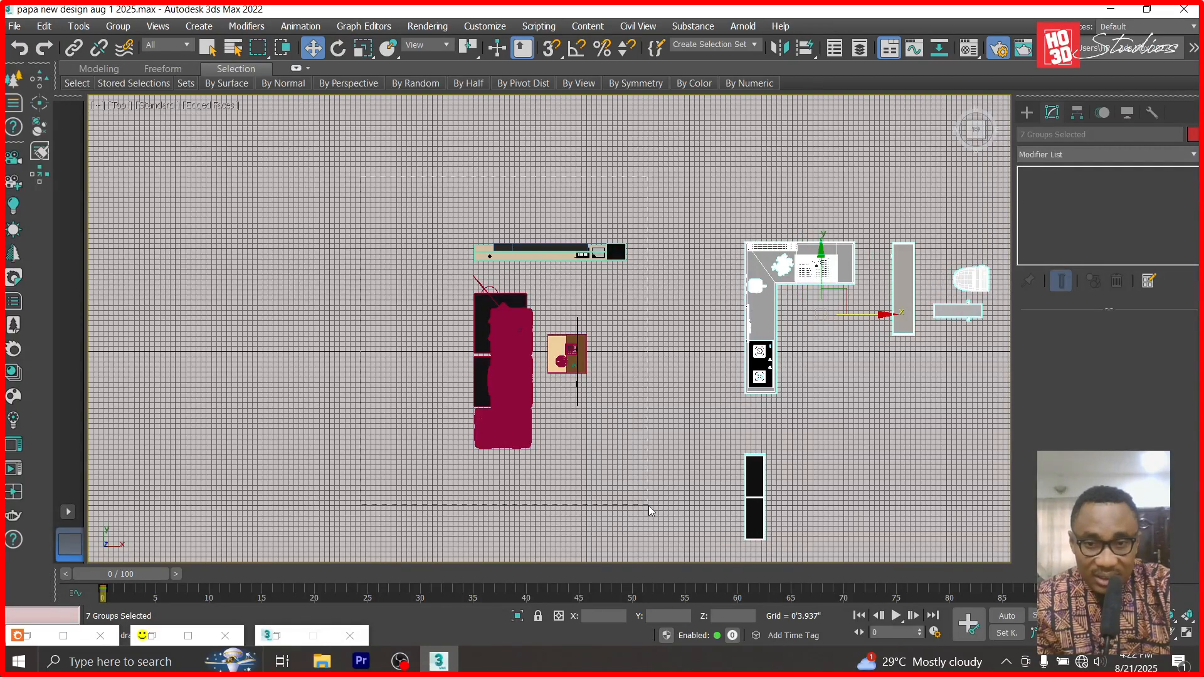
- Select the TV unit, sofa, lamp and coffee table, ungroup them, and regroup everything as "sitting room furniture"
left_click_drag(649, 506, 649, 506)
left_click(118, 26)
left_click(139, 69)
left_click(118, 26)
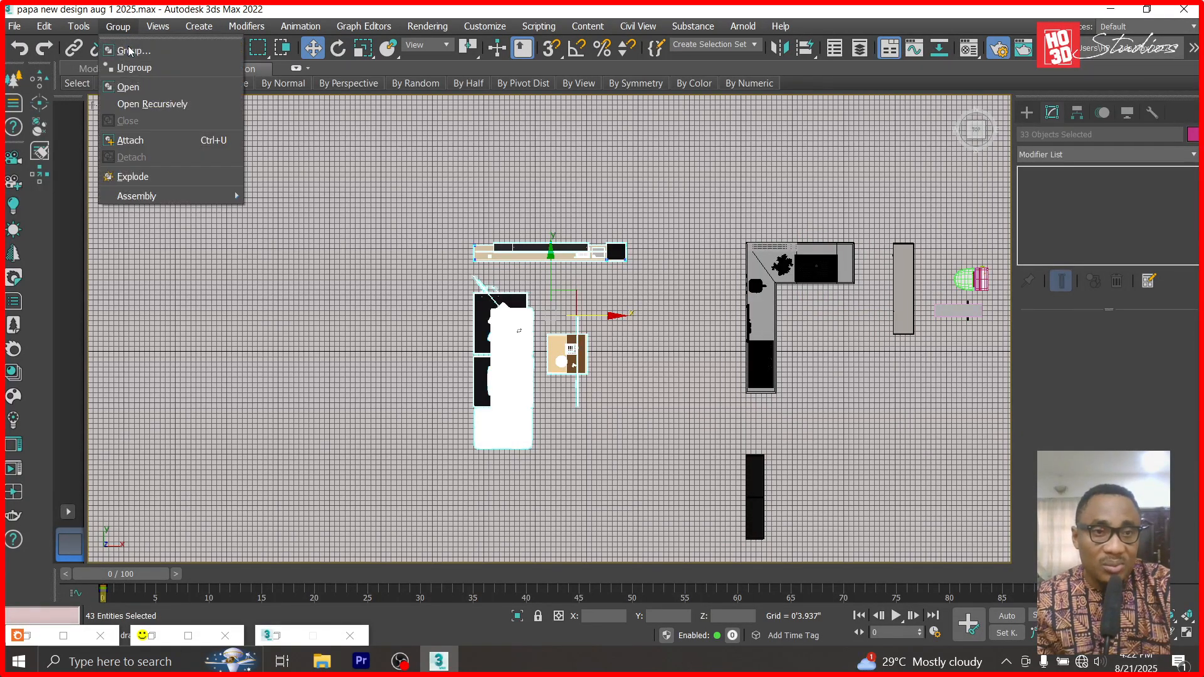
left_click(130, 50)
type("sitting room furniture")
key("Return")
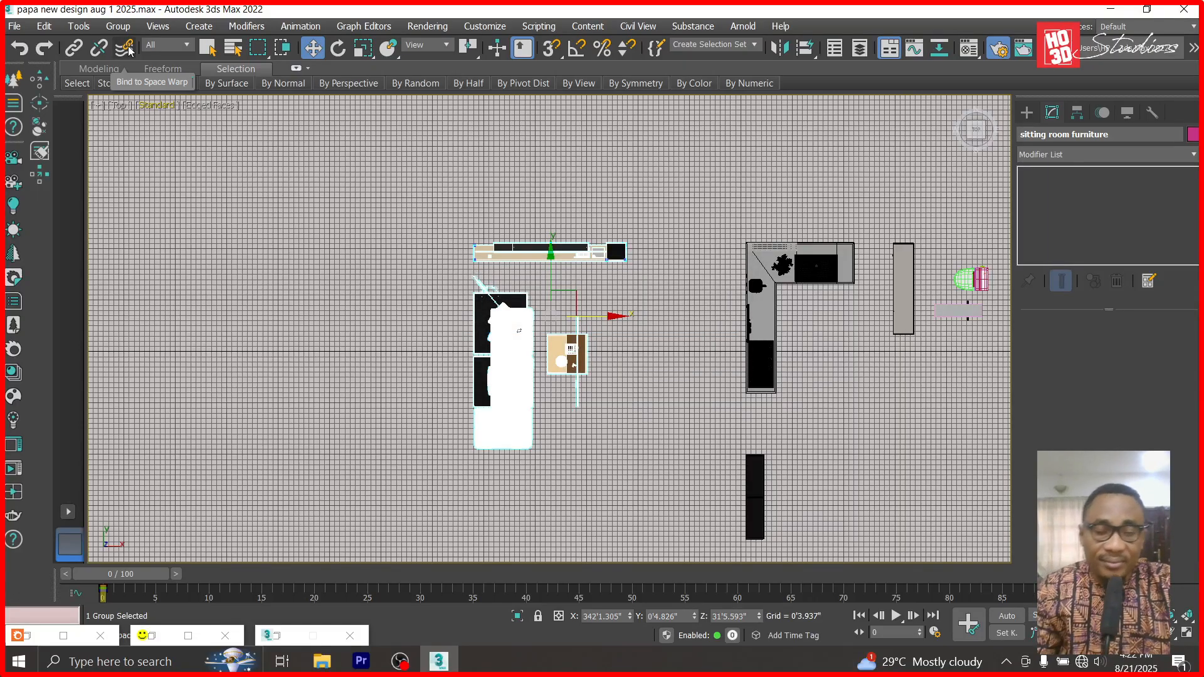
- Switch to the front view and ungroup the sitting room furniture group
key("f")
scroll(699, 350, "down", 10)
scroll(724, 301, "down", 8)
scroll(734, 259, "up", 14)
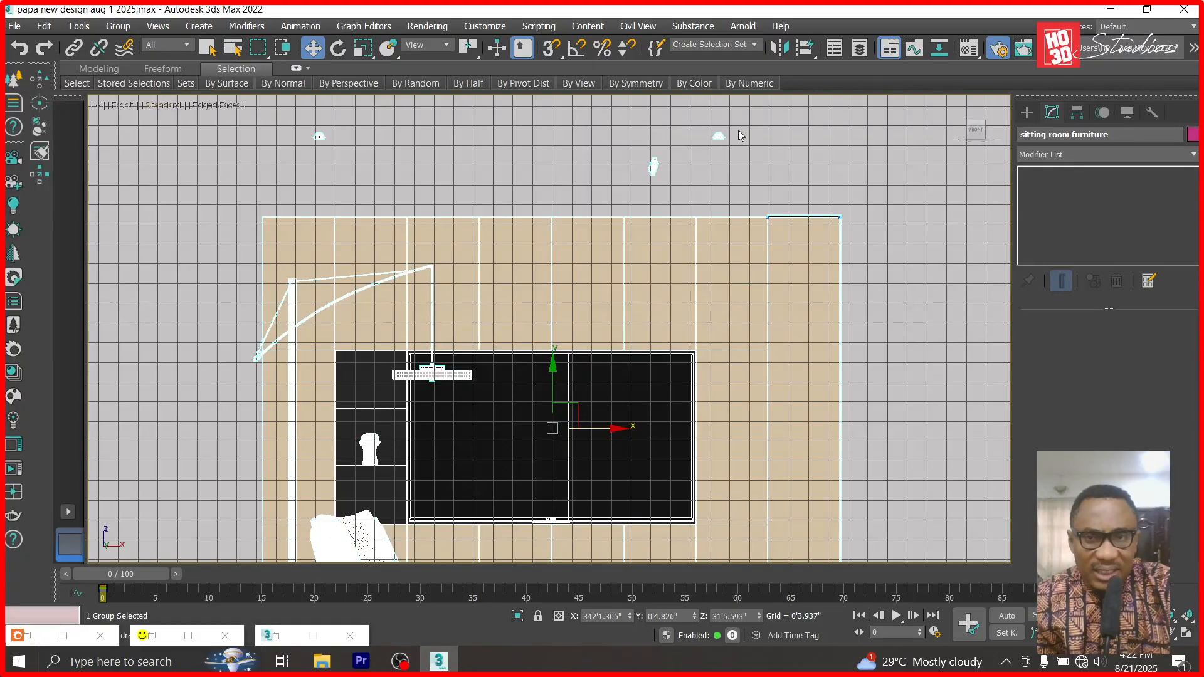
scroll(739, 135, "up", 5)
scroll(585, 268, "down", 3)
left_click(112, 27)
left_click(146, 67)
scroll(430, 293, "down", 3)
- Remove the small loose fixtures floating above the TV wall in the front view
left_click(633, 161)
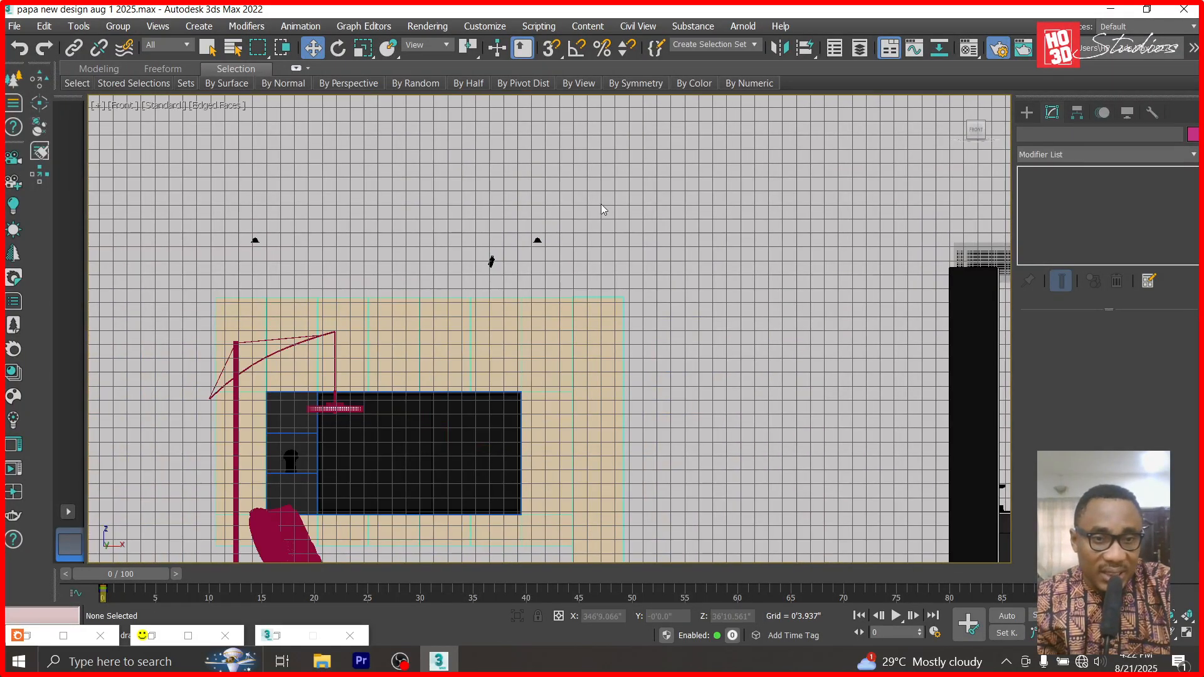
left_click_drag(212, 284, 212, 282)
left_click(216, 282)
scroll(485, 193, "down", 3)
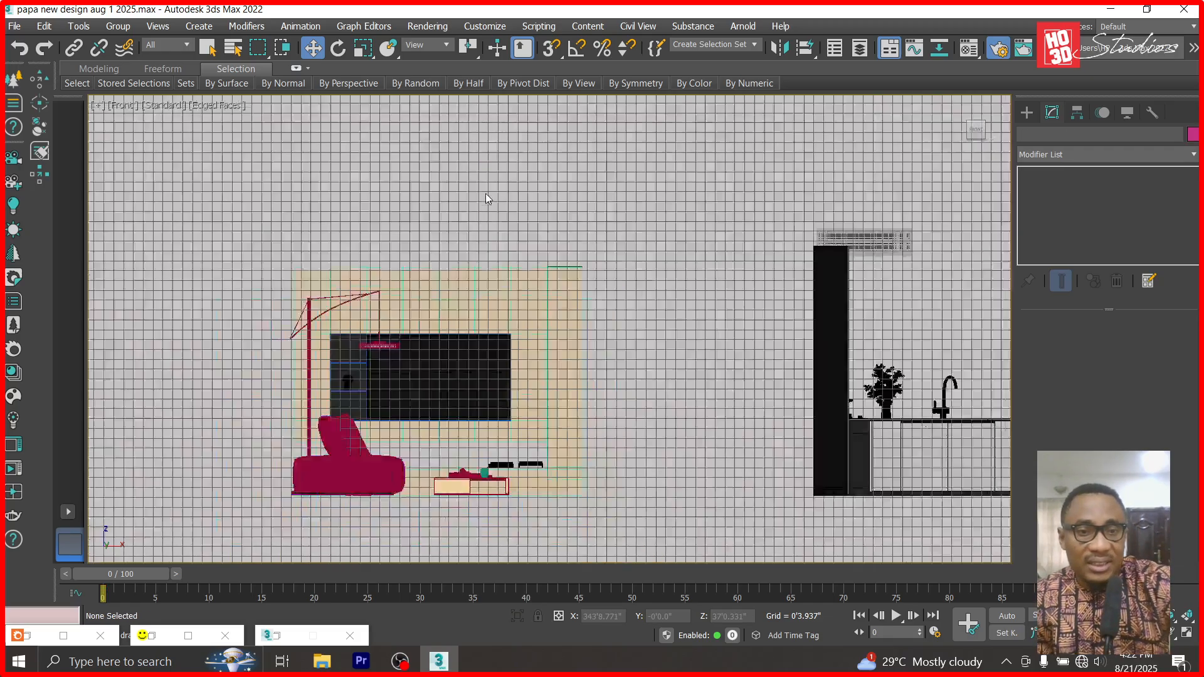
- Select the whole TV wall, sofa, lamp and coffee table and group them as "sitting room furniture"
left_click_drag(334, 209, 594, 447)
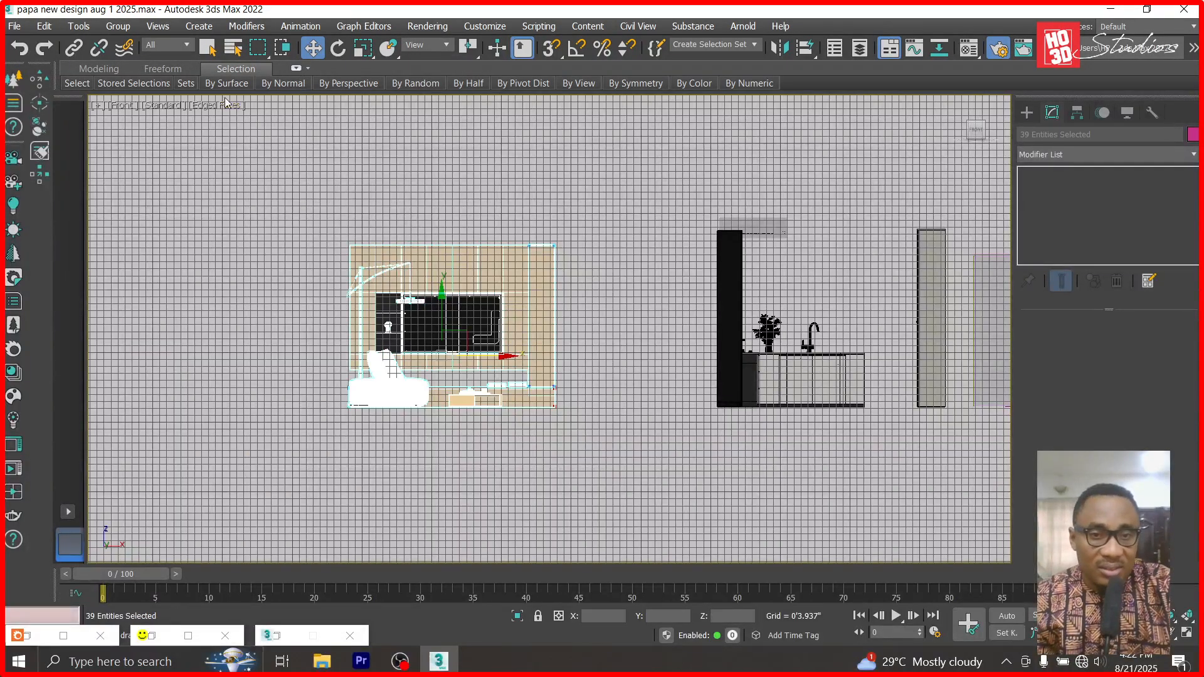
left_click(118, 25)
left_click(128, 49)
type("sitting room furniture")
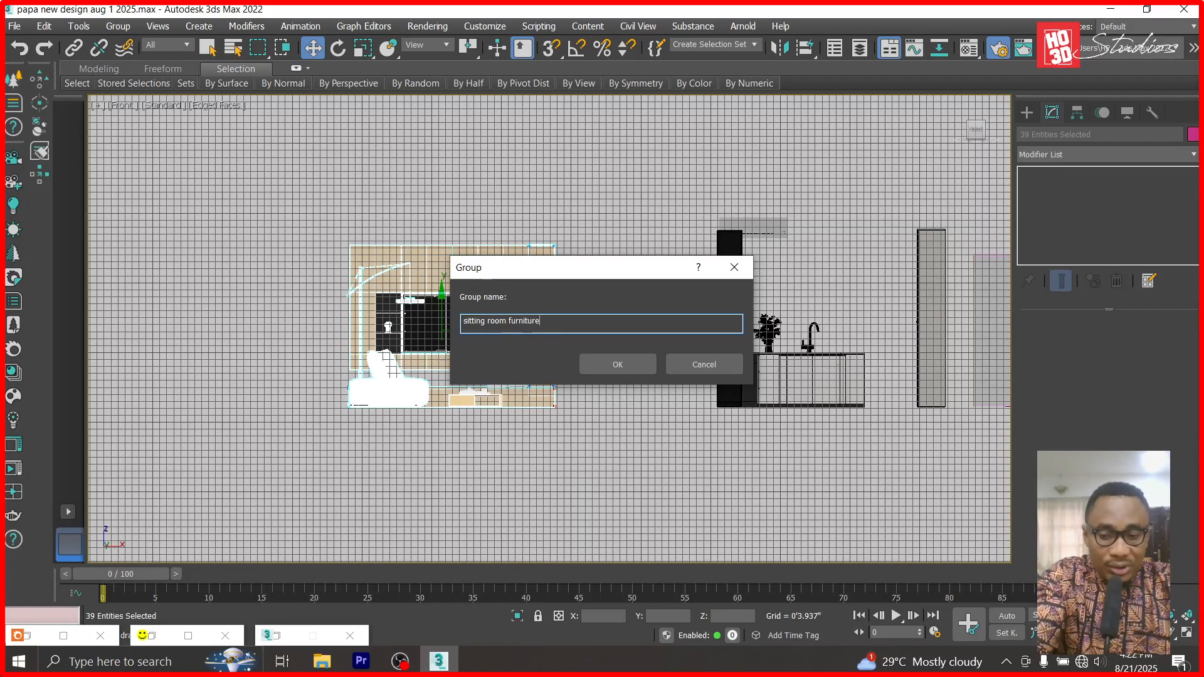
key("Return")
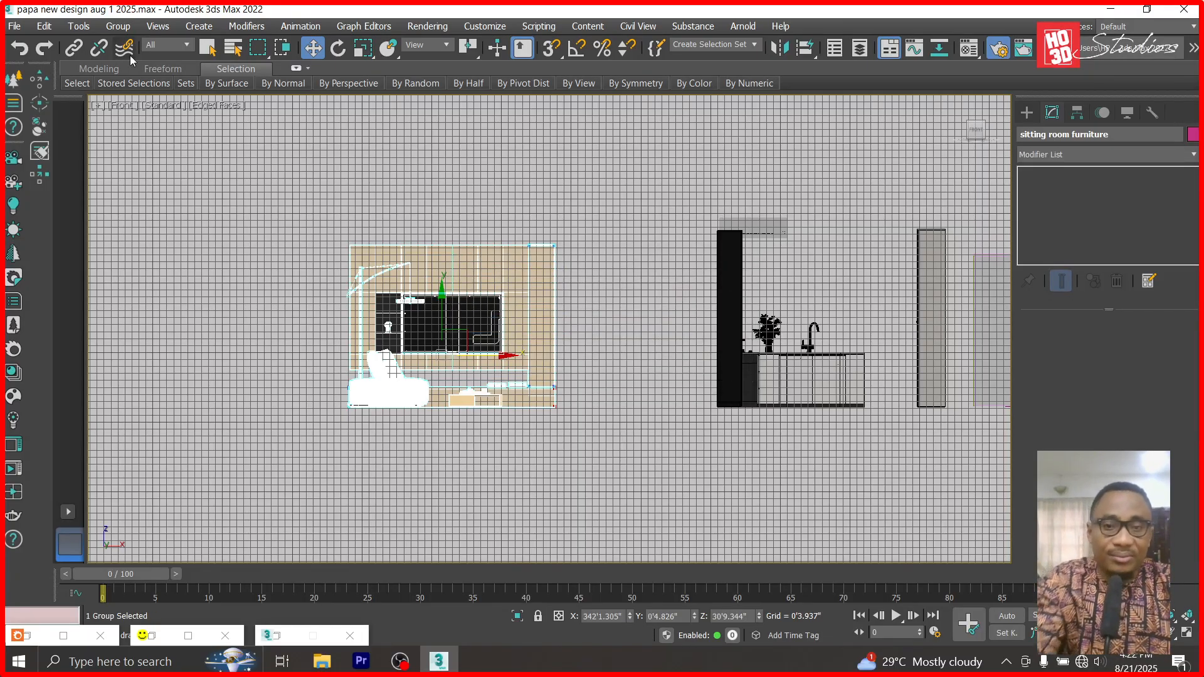
- In the top view, move the sitting room furniture group across the scene to just outside the house plan
scroll(913, 205, "down", 2)
scroll(858, 285, "down", 2)
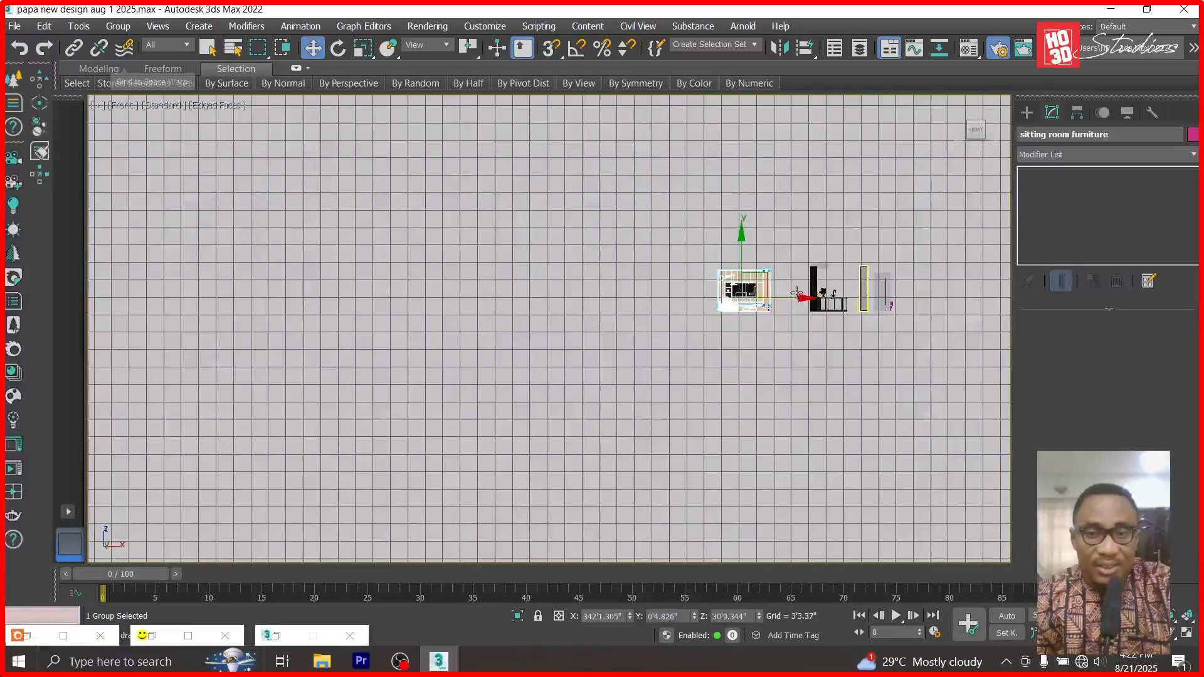
key("t")
scroll(785, 290, "up", 4)
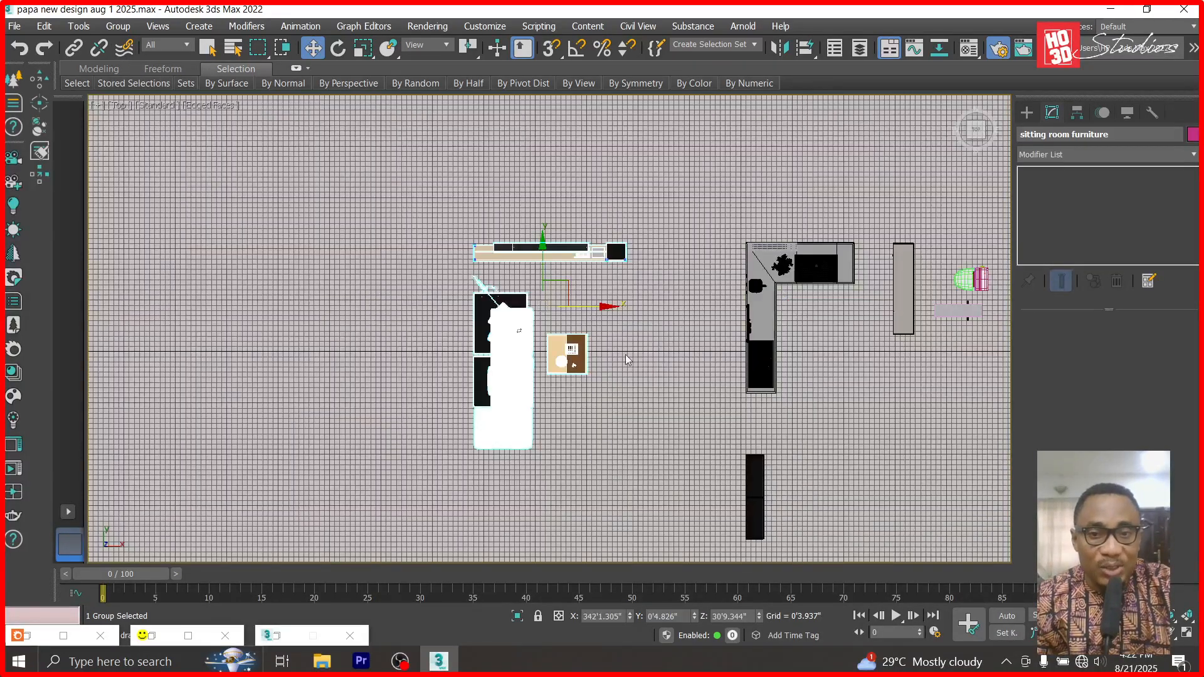
scroll(809, 321, "down", 6)
scroll(809, 321, "down", 3)
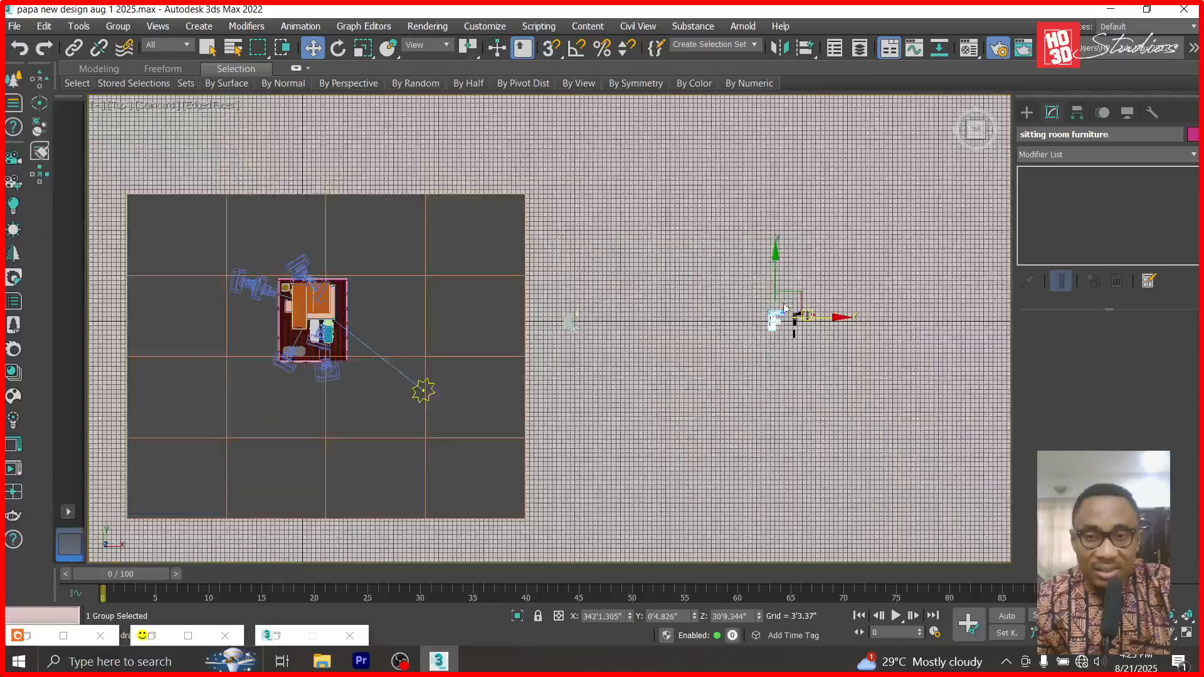
left_click_drag(795, 294, 299, 228)
- Hide the roof and the ceiling of the house to expose the rooms in the top view
scroll(299, 301, "up", 5)
right_click(302, 317)
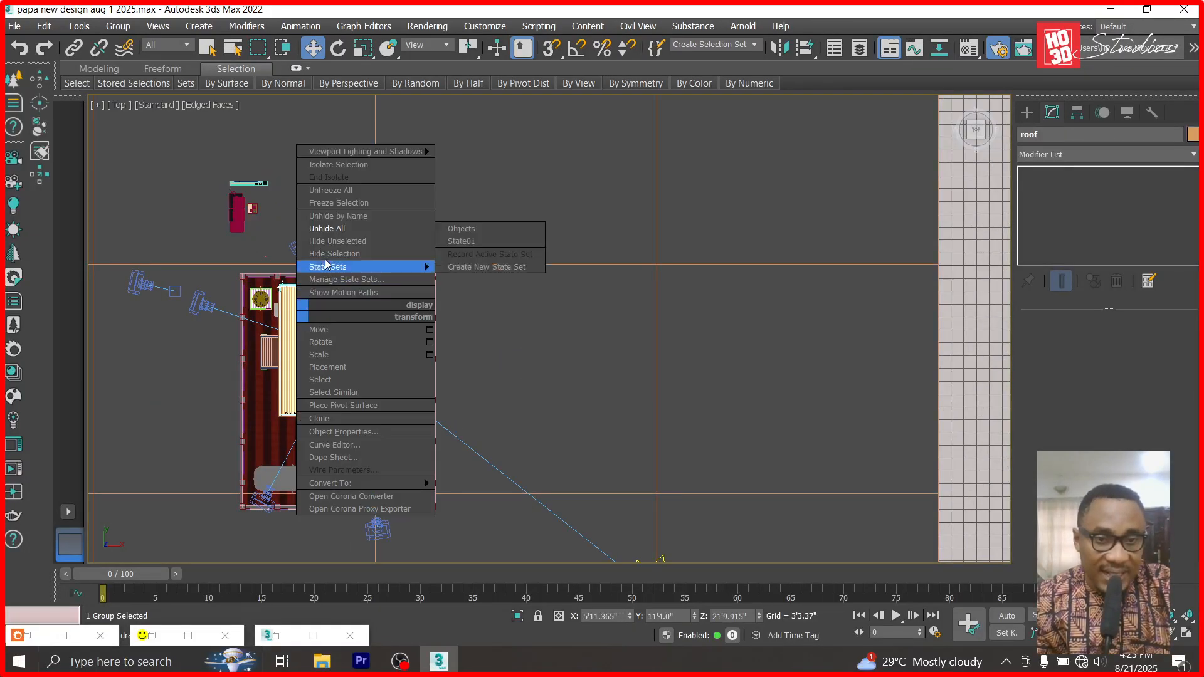
left_click(351, 250)
left_click(304, 338)
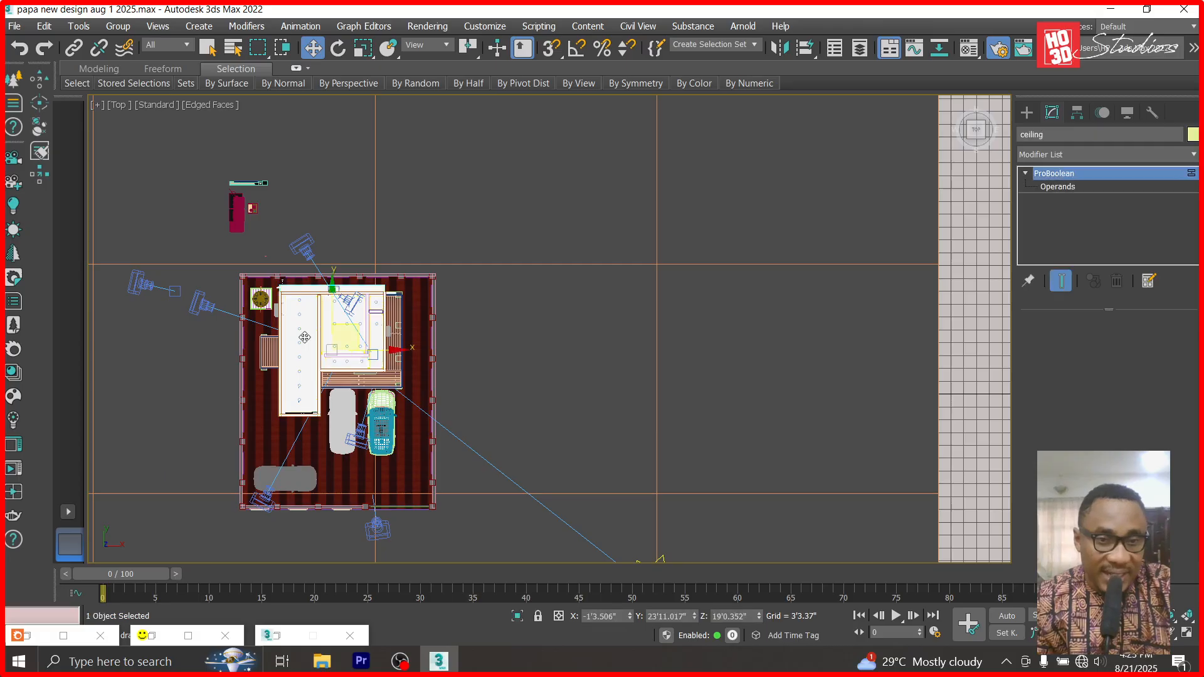
right_click(304, 336)
left_click(330, 268)
- Move the sitting room furniture group into the sitting room, fitting the TV unit into the corner against the back wall
left_click(252, 209)
left_click_drag(268, 175, 305, 341)
scroll(299, 291, "up", 10)
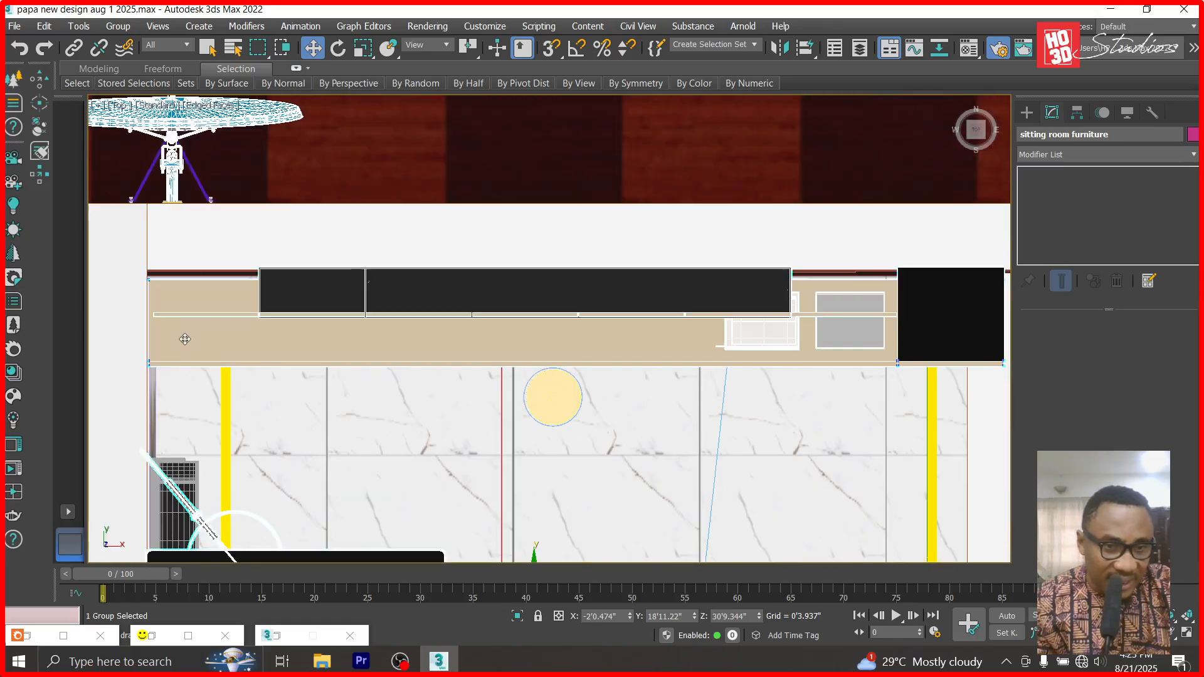
scroll(179, 348, "up", 5)
left_click_drag(201, 337, 199, 333)
- Scale the sitting room furniture group uniformly to 91% and move it back against the room's rear wall
left_click(362, 48)
scroll(474, 254, "down", 4)
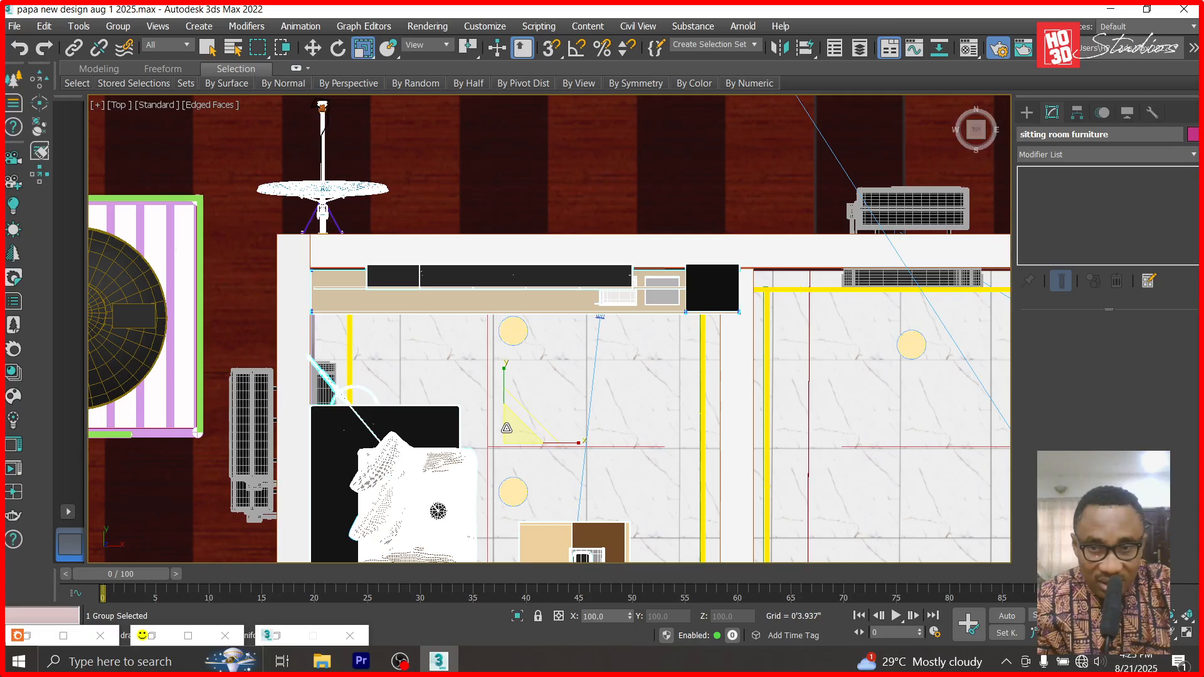
left_click_drag(507, 428, 505, 432)
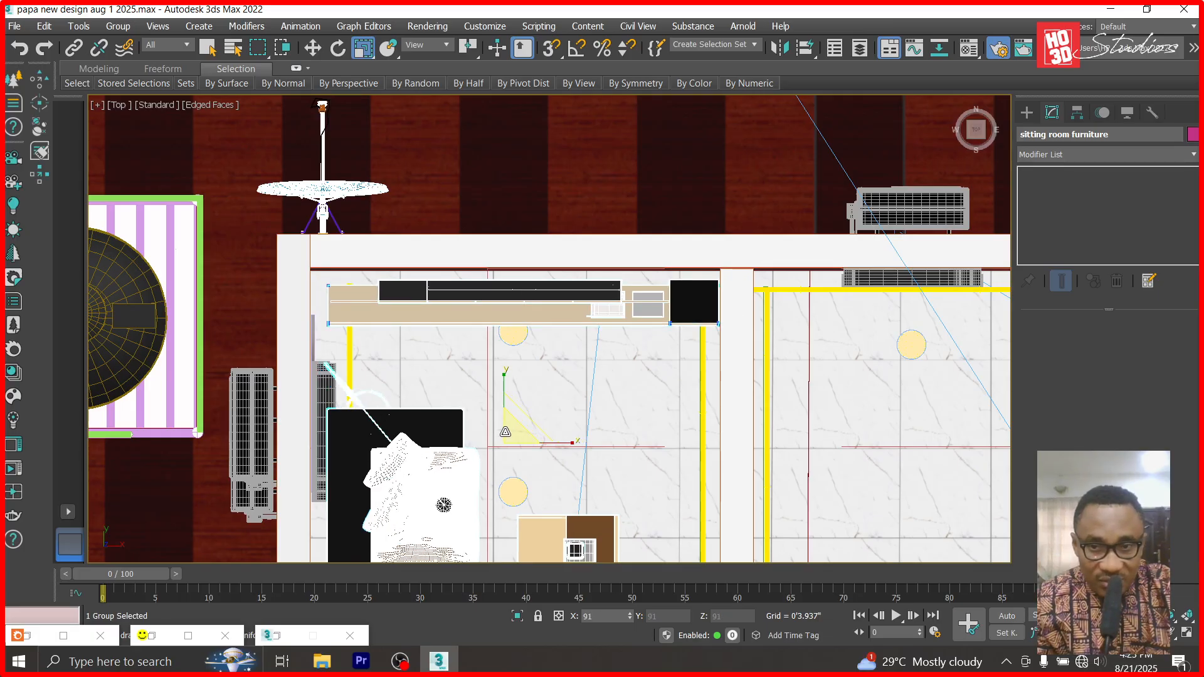
left_click(313, 48)
left_click_drag(531, 426, 522, 409)
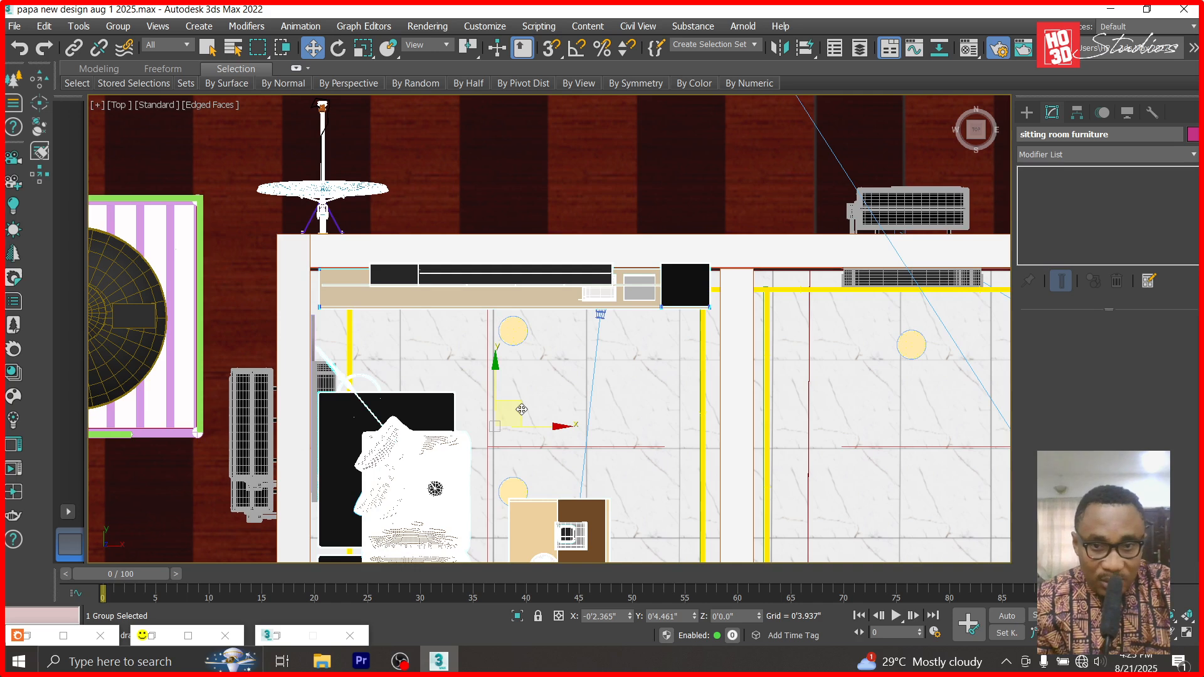
- In the front view, lower the sitting room furniture group to Z 14'5.67", close to the room's floor level
scroll(521, 410, "down", 2)
key("f")
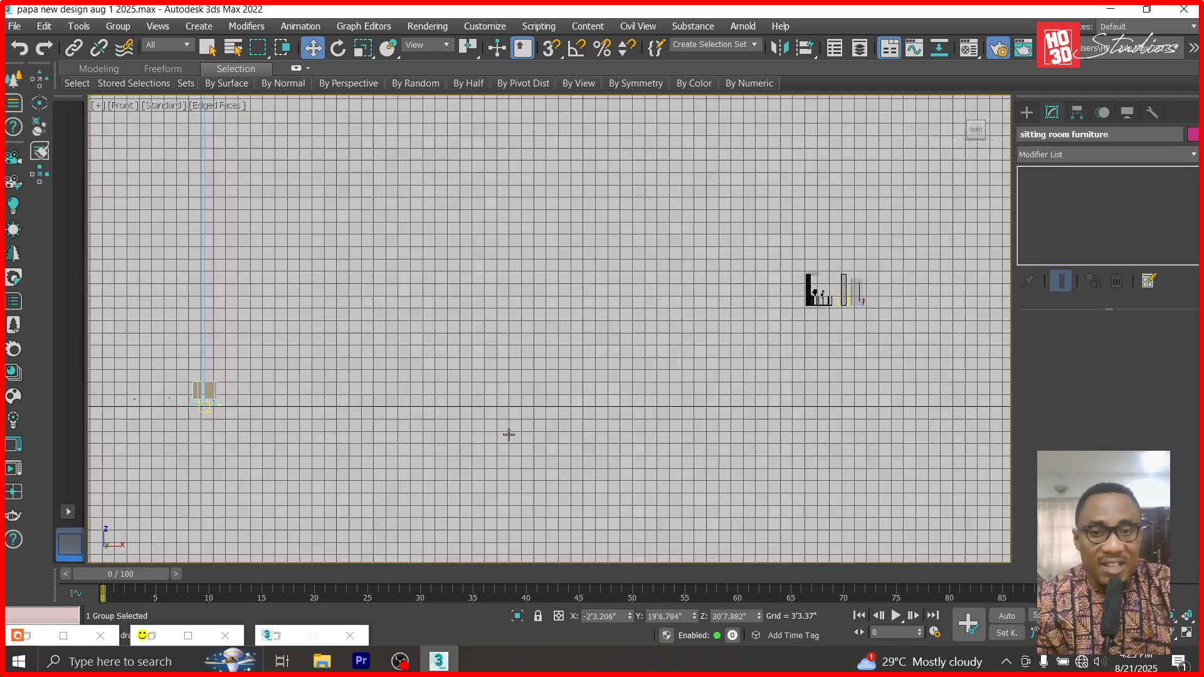
key("z")
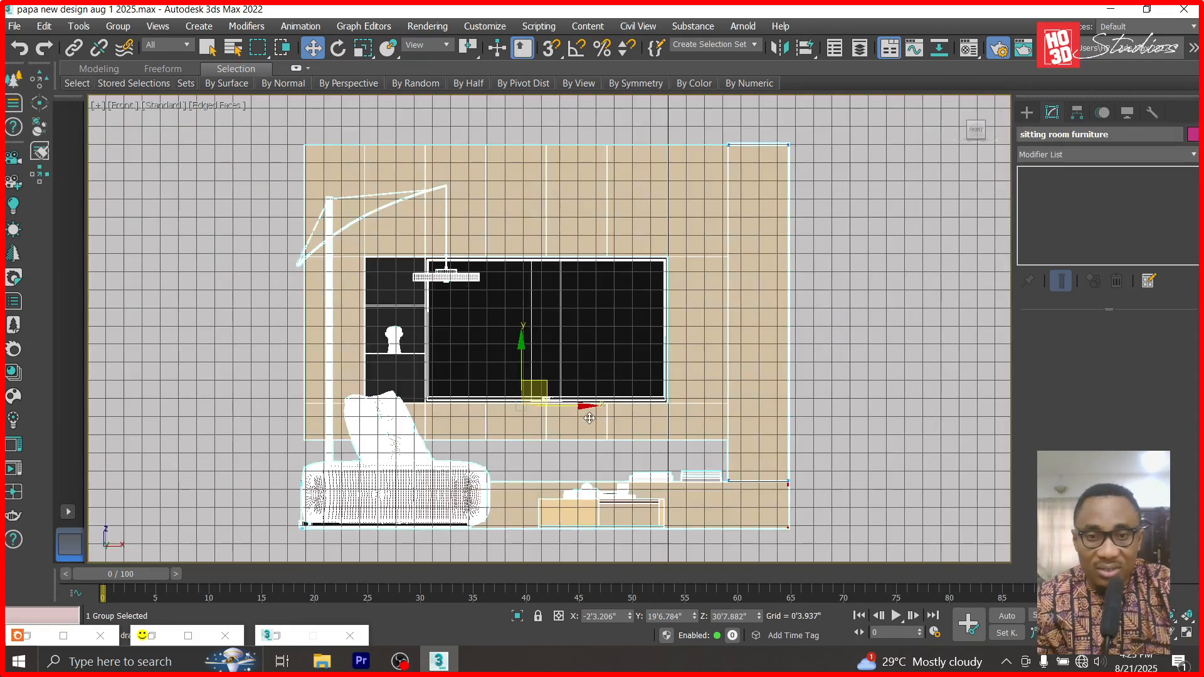
scroll(547, 301, "down", 2)
left_click_drag(547, 301, 575, 405)
scroll(569, 344, "down", 3)
scroll(562, 442, "up", 2)
scroll(558, 502, "up", 5)
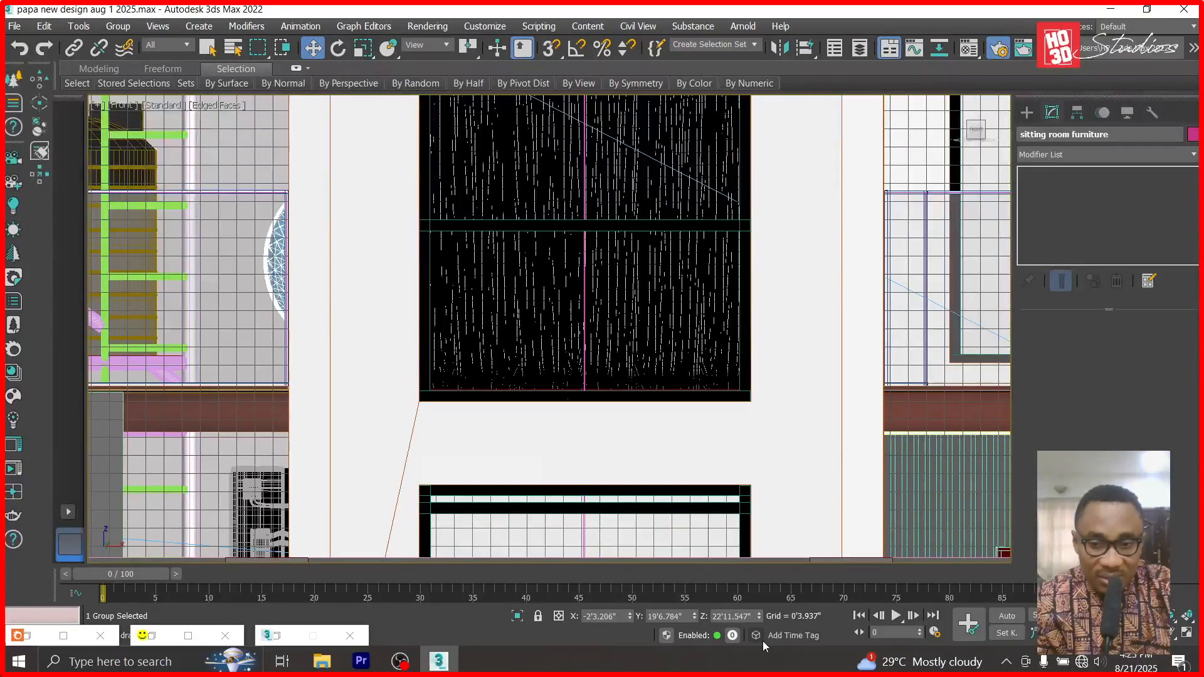
left_click_drag(759, 619, 758, 422)
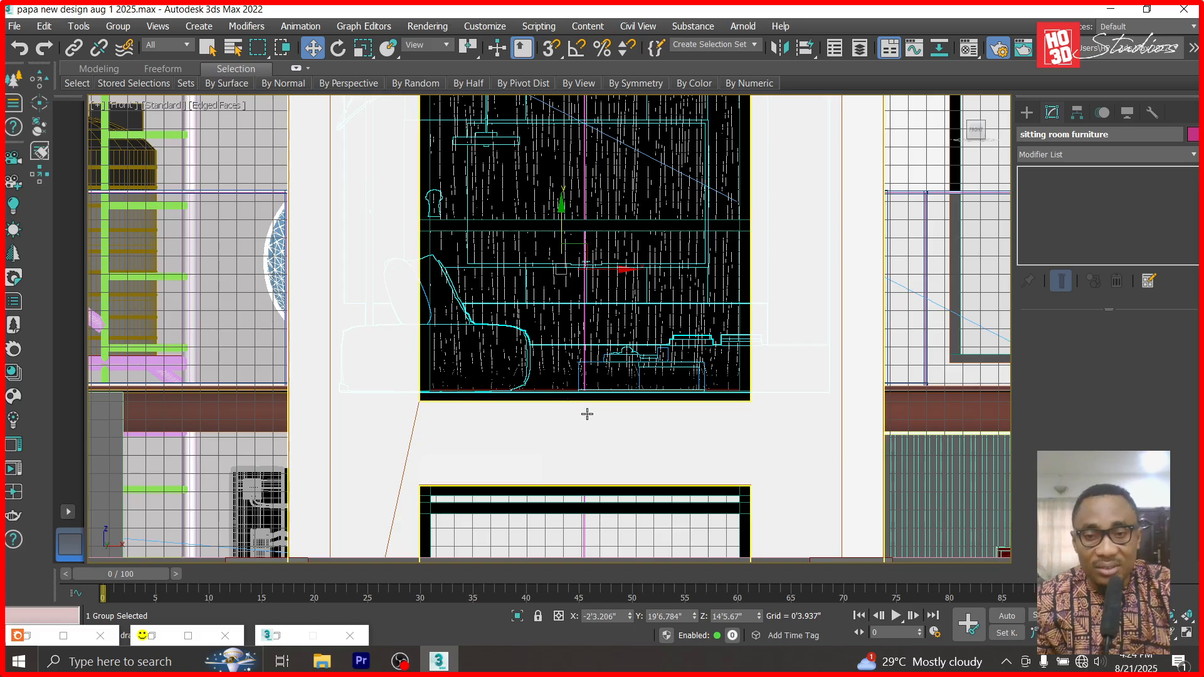
- Add the sitting room floor to the selection, hide all other objects, and return to the front view
key("t")
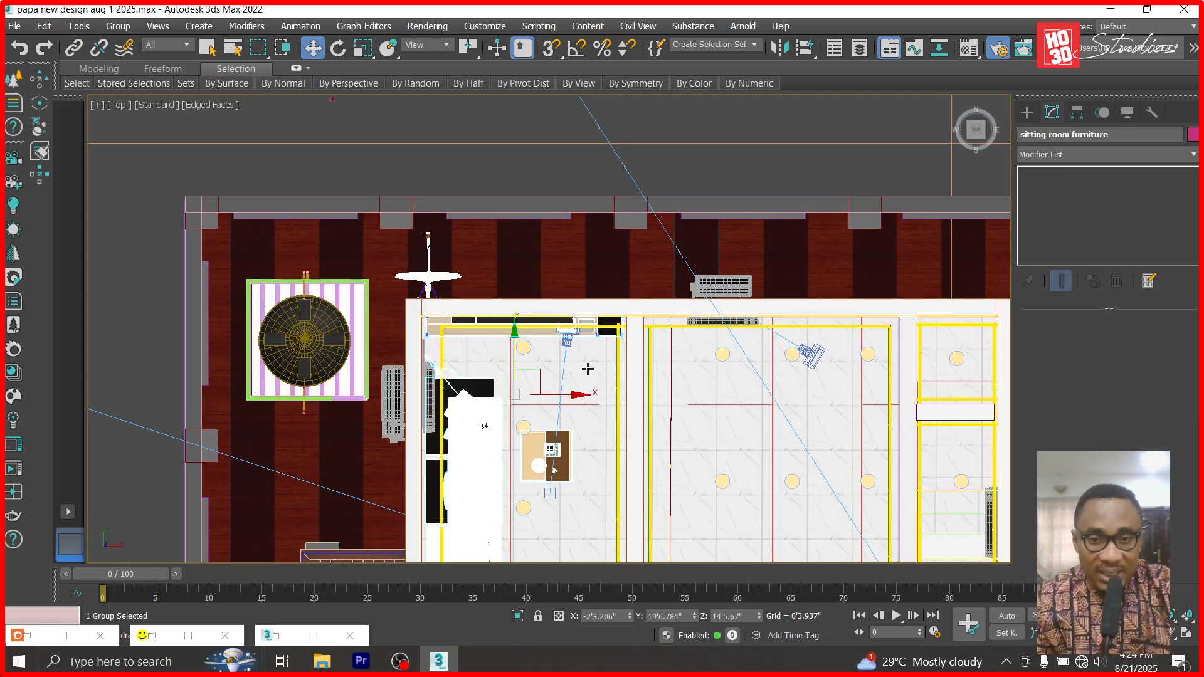
scroll(590, 363, "up", 2)
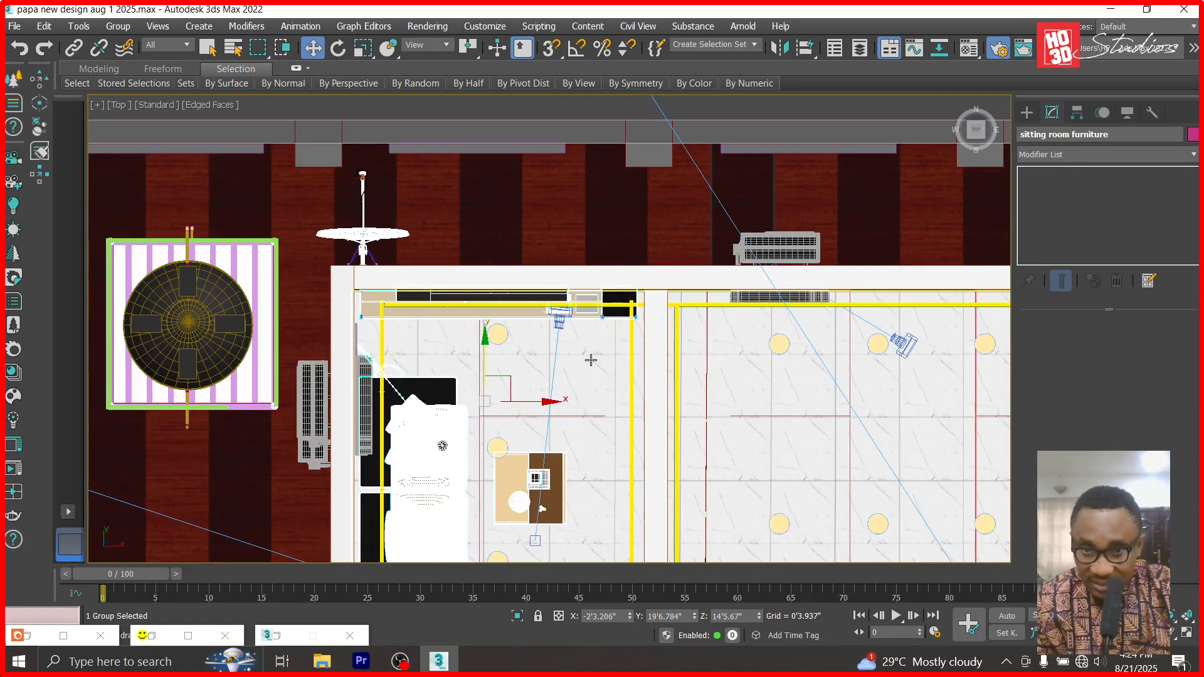
left_click(591, 361, "ctrl")
right_click(590, 364)
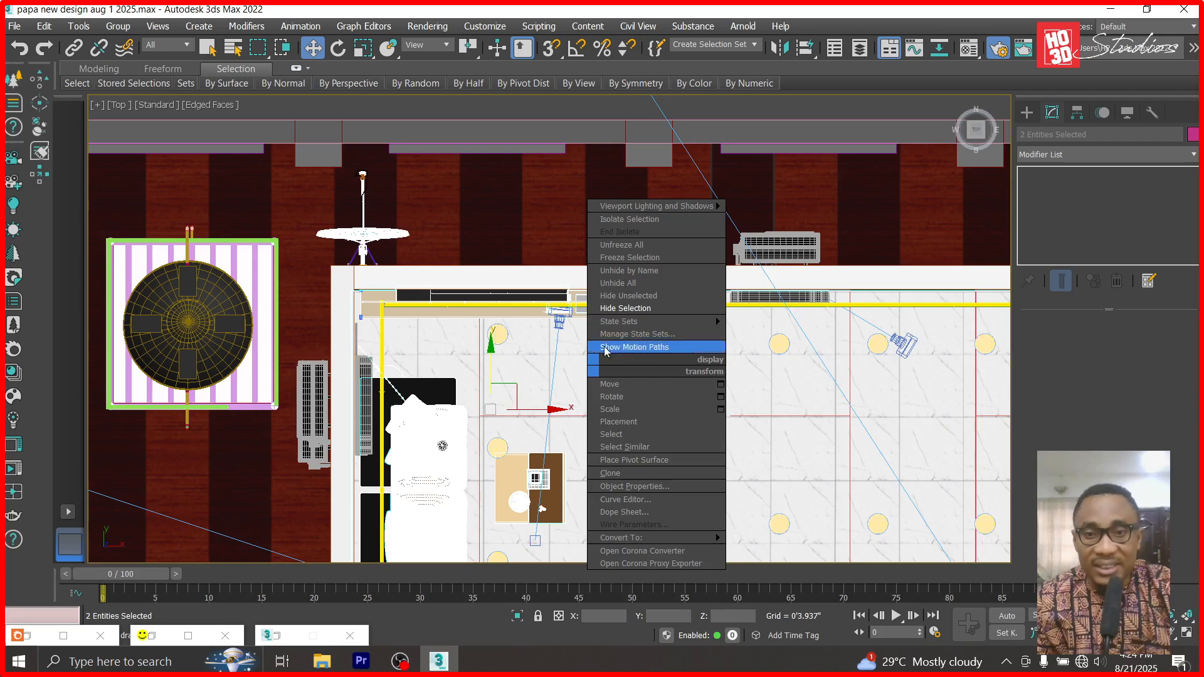
left_click(646, 308)
key("f")
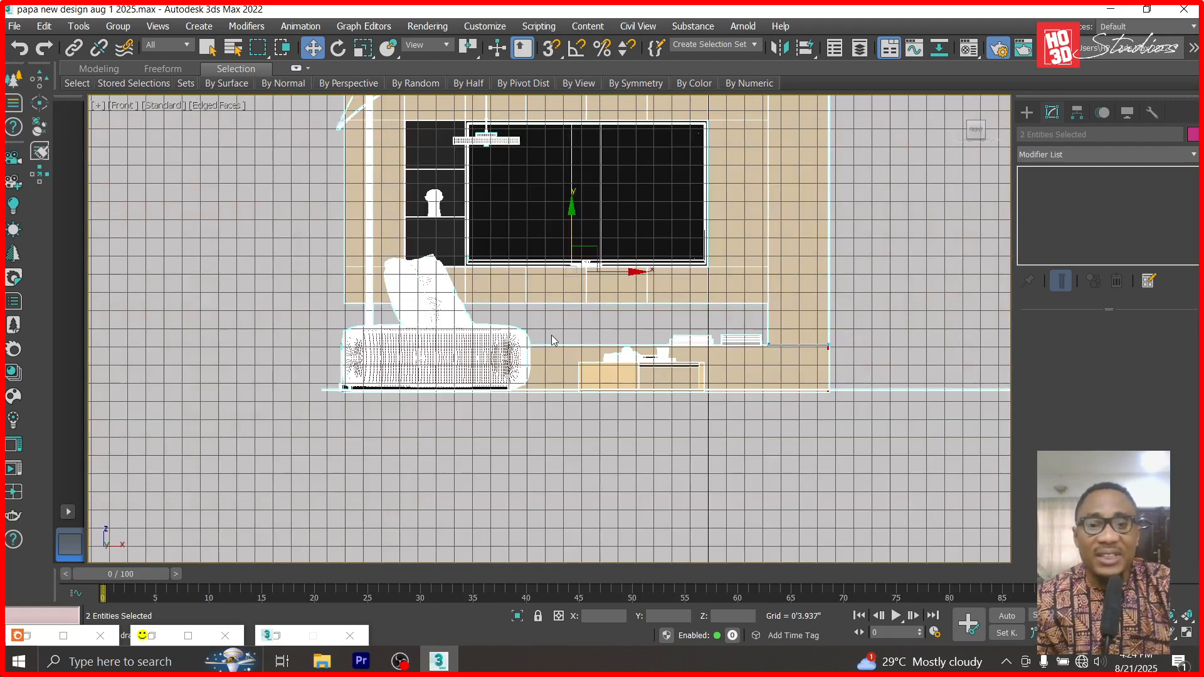
- Raise the sitting room furniture group to about Z 14'6.184", bringing the TV wall panel's bottom edge onto the floor surface
left_click(551, 455)
scroll(822, 379, "up", 5)
scroll(866, 420, "up", 4)
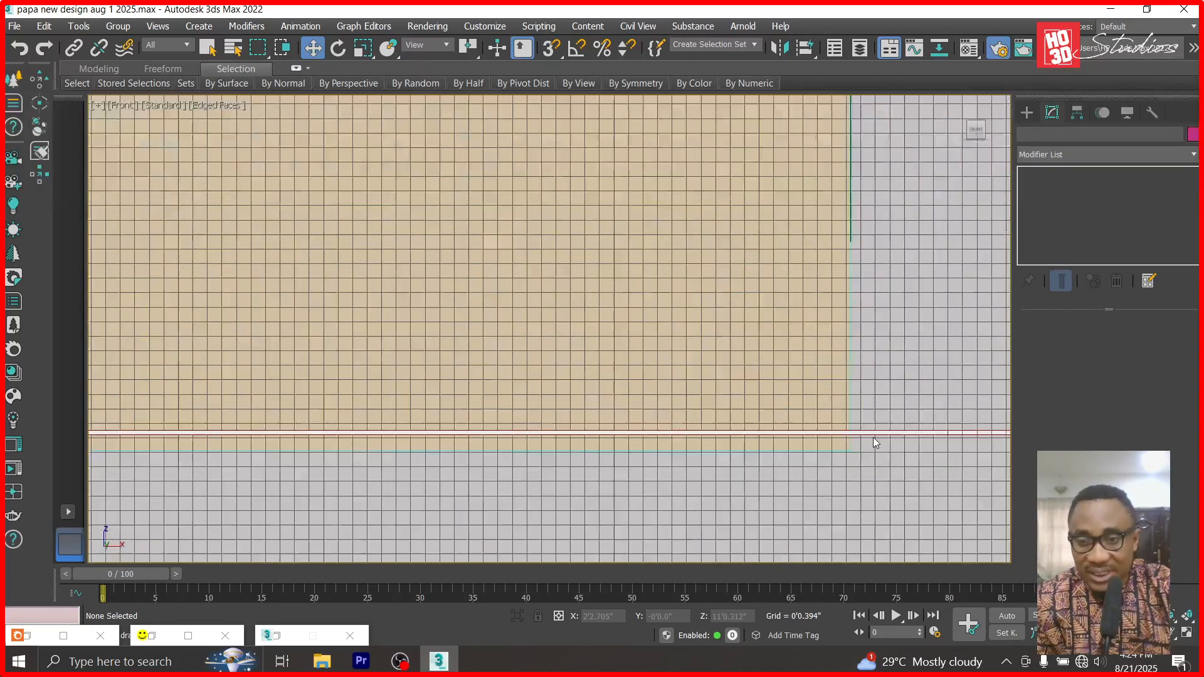
left_click(847, 420)
left_click(761, 389)
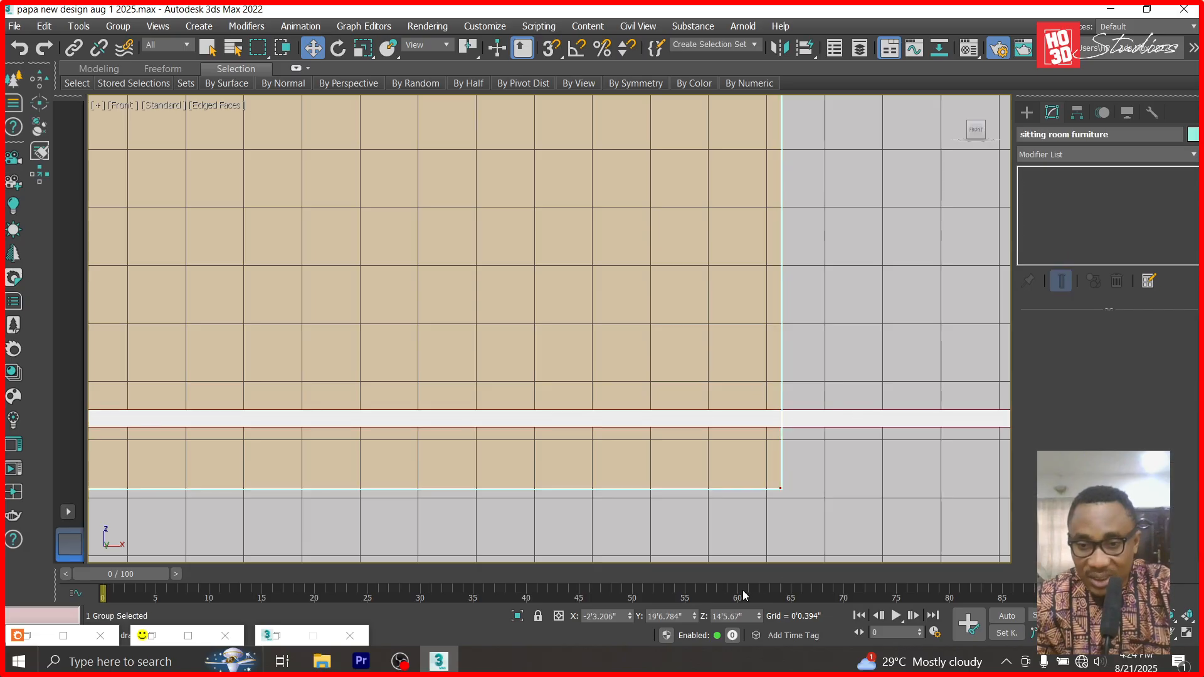
left_click_drag(762, 616, 757, 534)
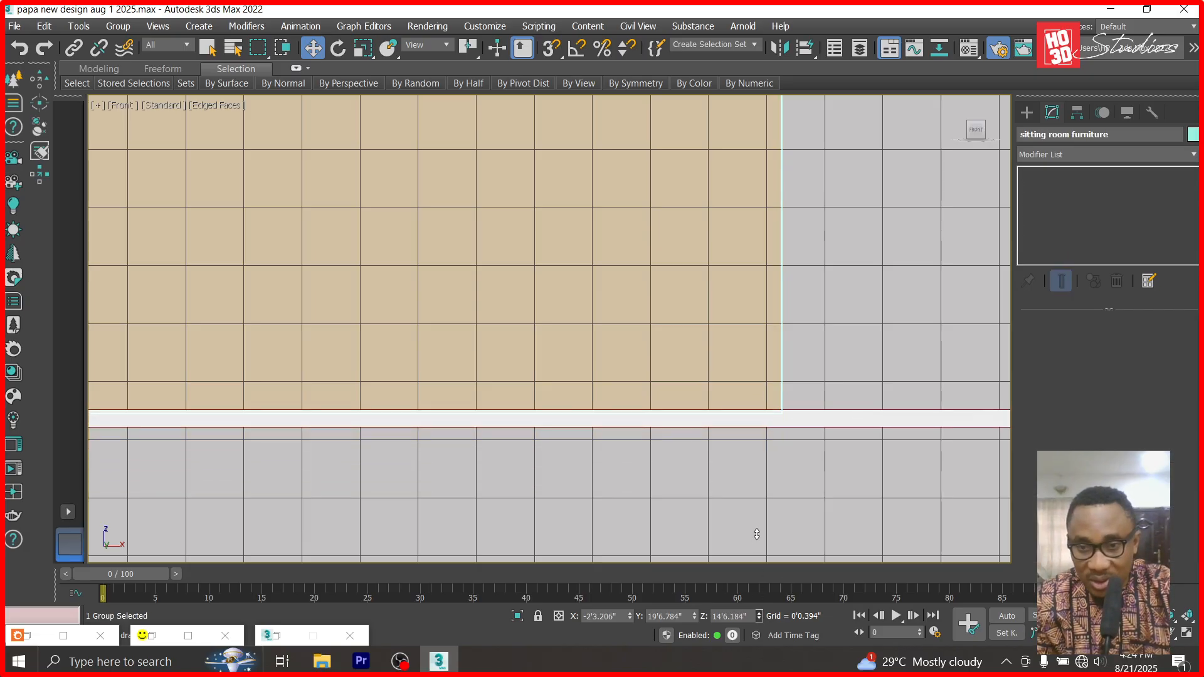
- Lower the sitting room furniture group to Z 14'6.001" so the sofa base rests on the floor
scroll(463, 395, "down", 5)
scroll(683, 480, "up", 2)
scroll(683, 479, "down", 3)
scroll(178, 368, "up", 6)
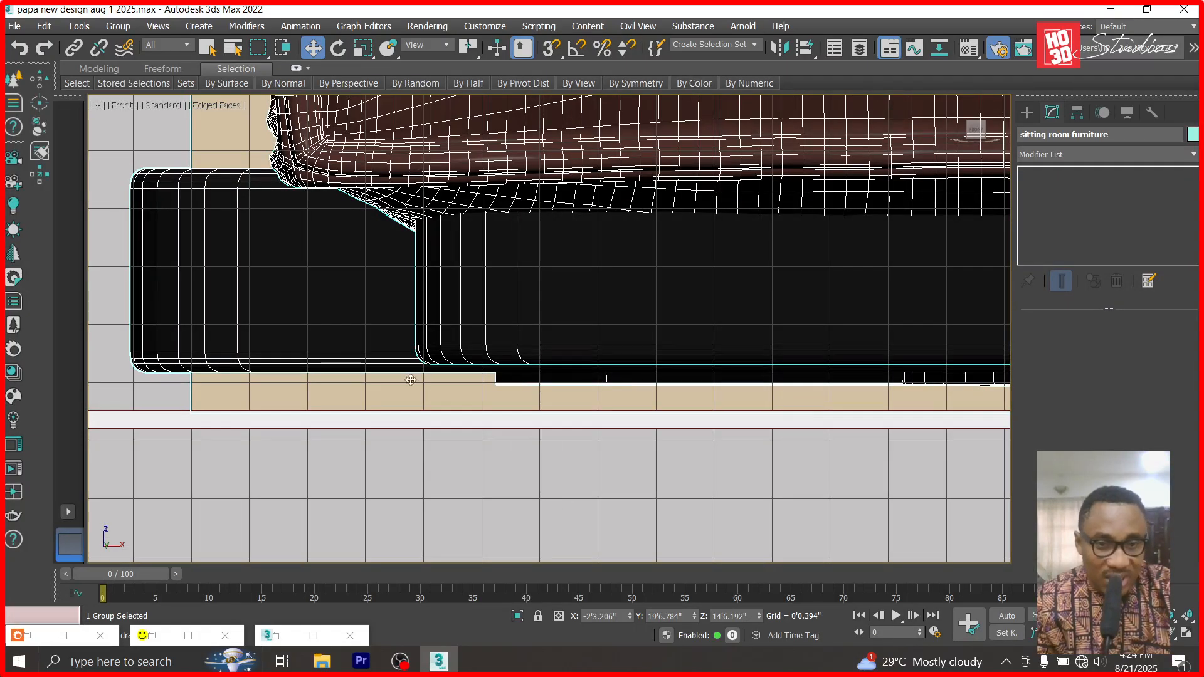
left_click_drag(759, 618, 758, 16)
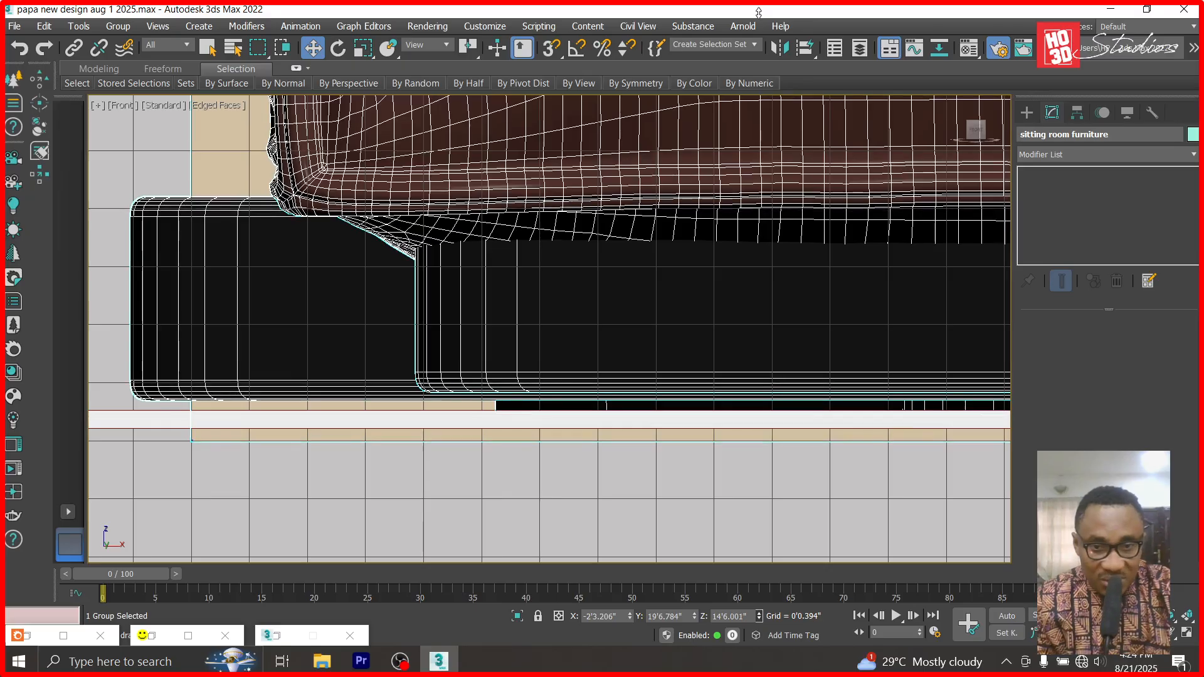
- Examine how the sofa base, coffee table and TV wall panel meet the floor in the front view
scroll(387, 212, "down", 10)
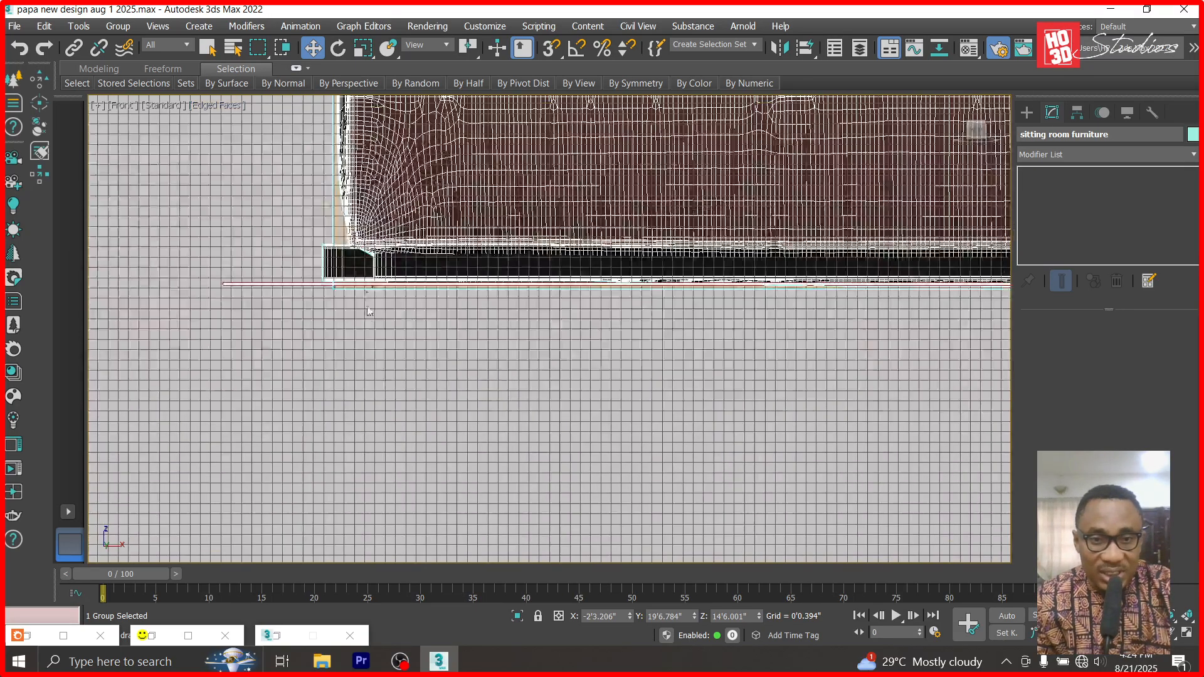
scroll(376, 282, "up", 7)
scroll(166, 274, "down", 12)
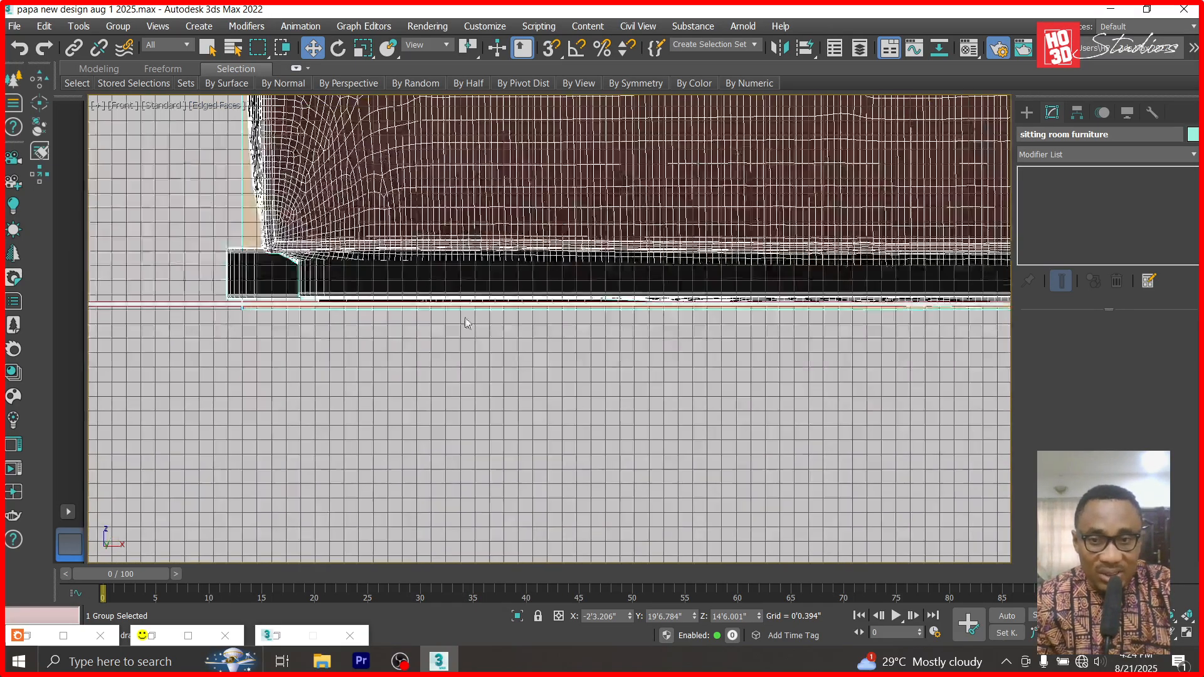
scroll(666, 384, "up", 5)
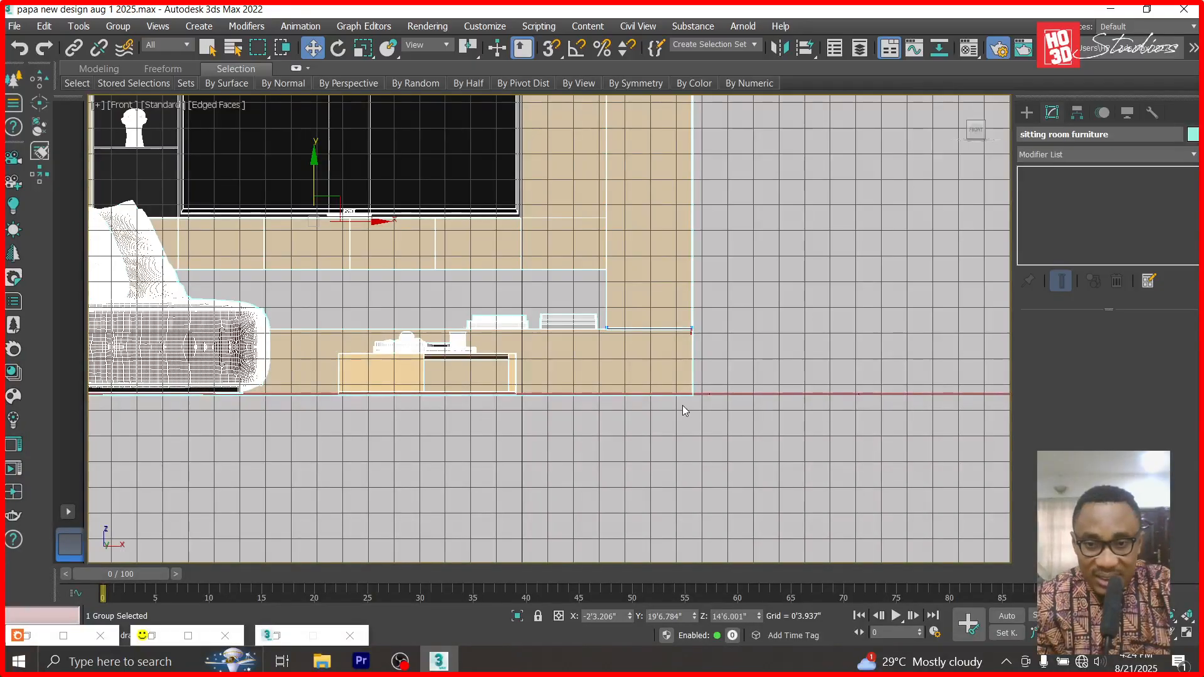
scroll(685, 410, "up", 8)
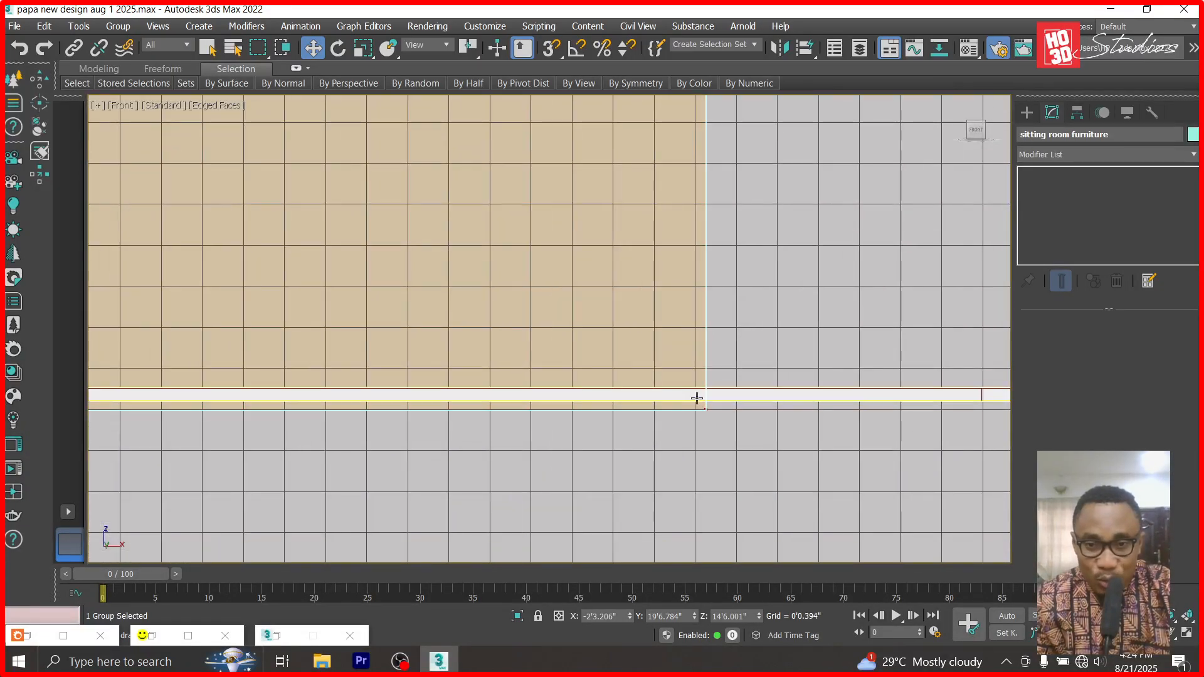
scroll(693, 371, "down", 3)
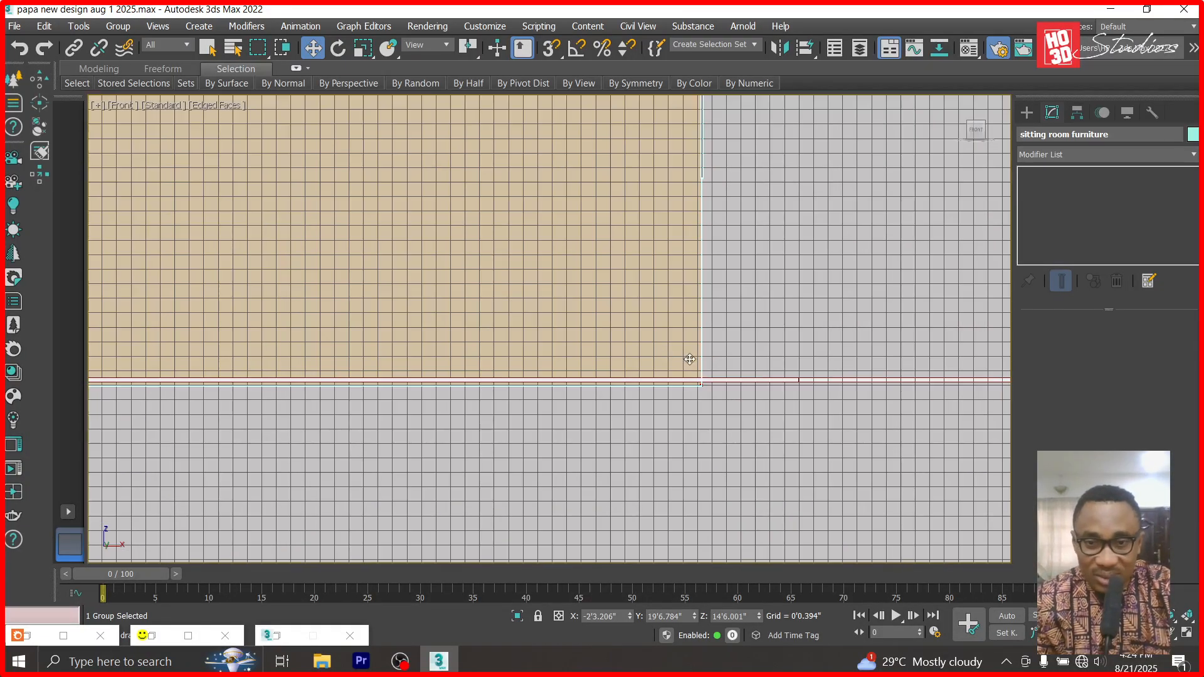
- Switch to the top view and unhide all objects of the house model around the sitting room furniture group
scroll(705, 410, "down", 3)
scroll(207, 361, "up", 3)
scroll(503, 415, "down", 7)
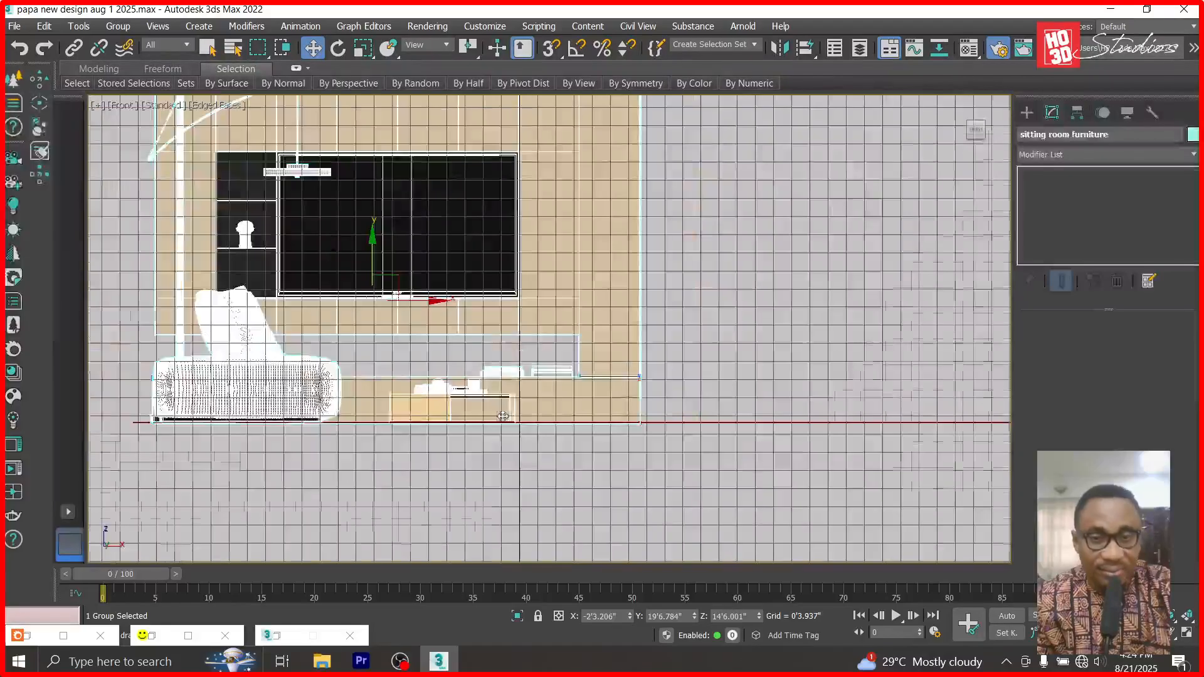
key("t")
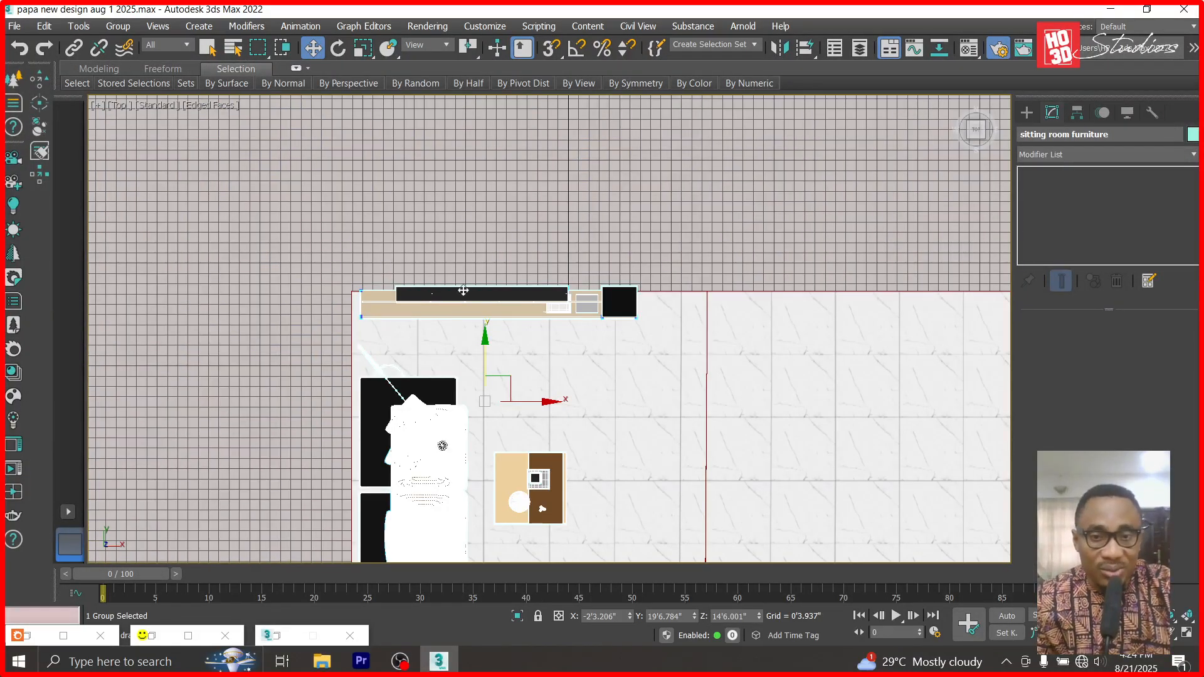
scroll(464, 292, "up", 2)
right_click(509, 230)
left_click(555, 141)
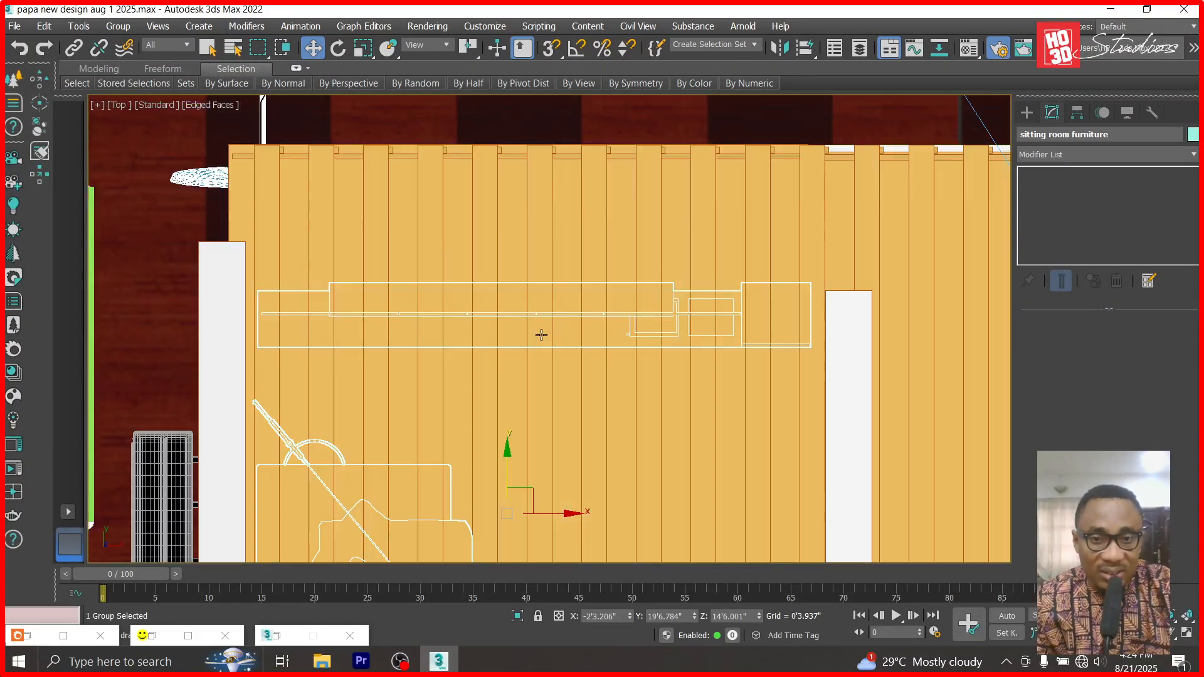
- Look through Corona Camera002 and turn it from the dining area toward the sitting room's TV wall panel
key("c")
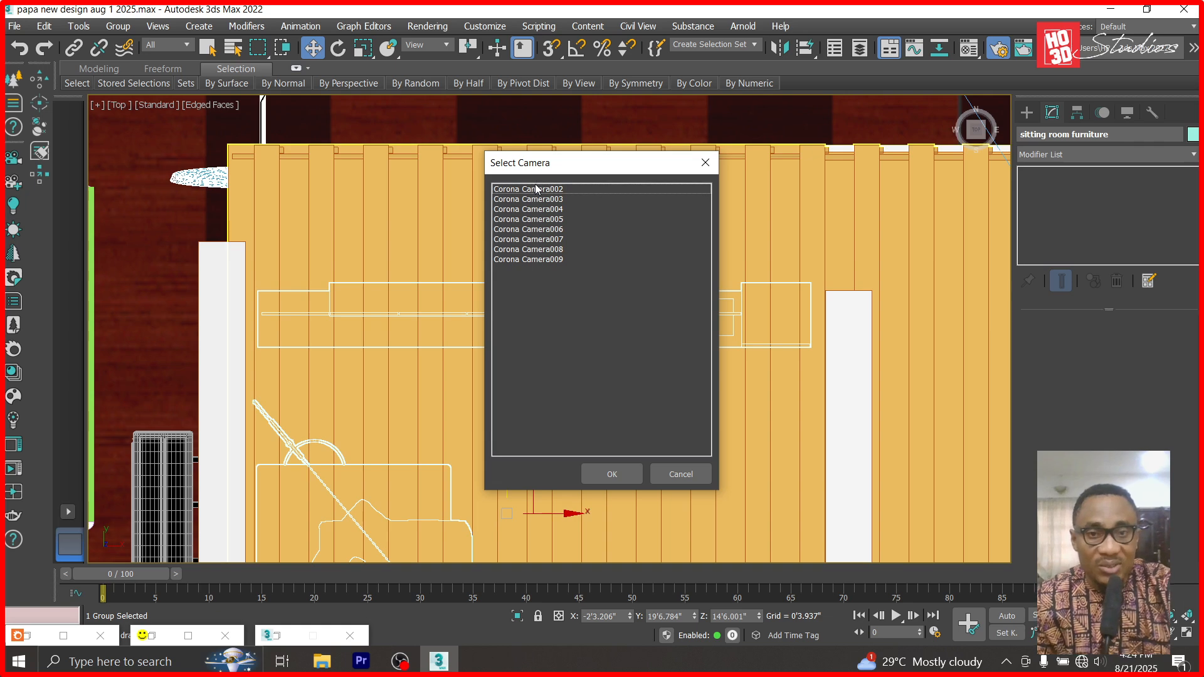
double_click(536, 189)
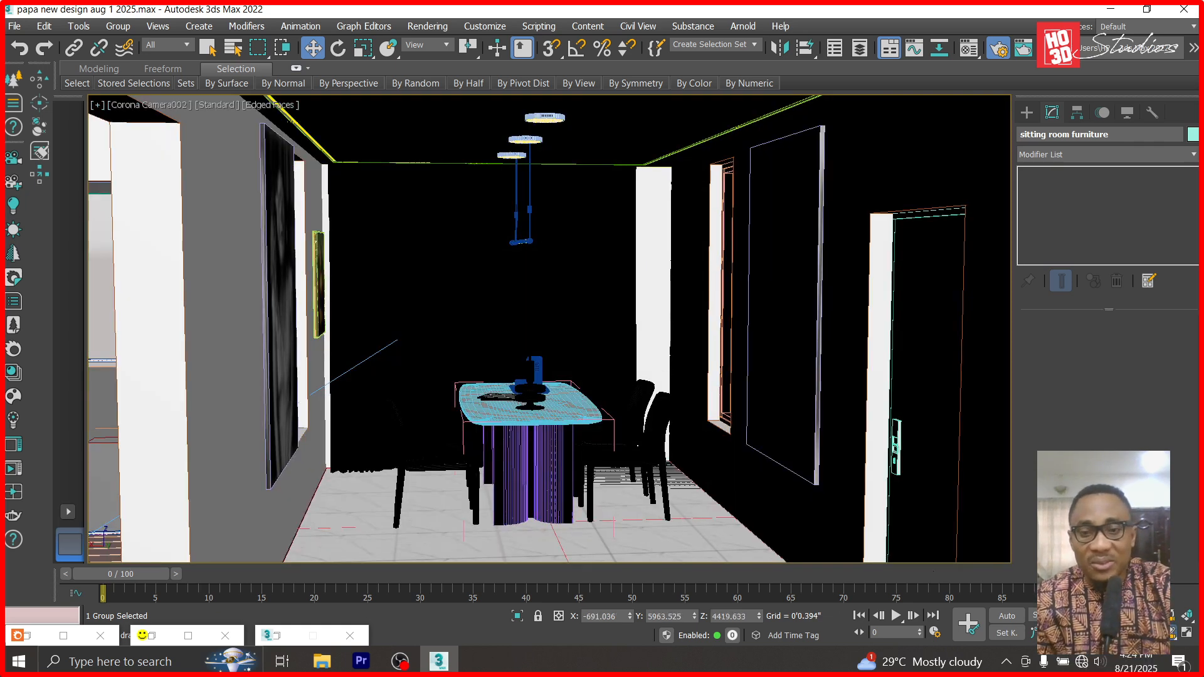
left_click(1171, 634)
left_click_drag(419, 478, 643, 494)
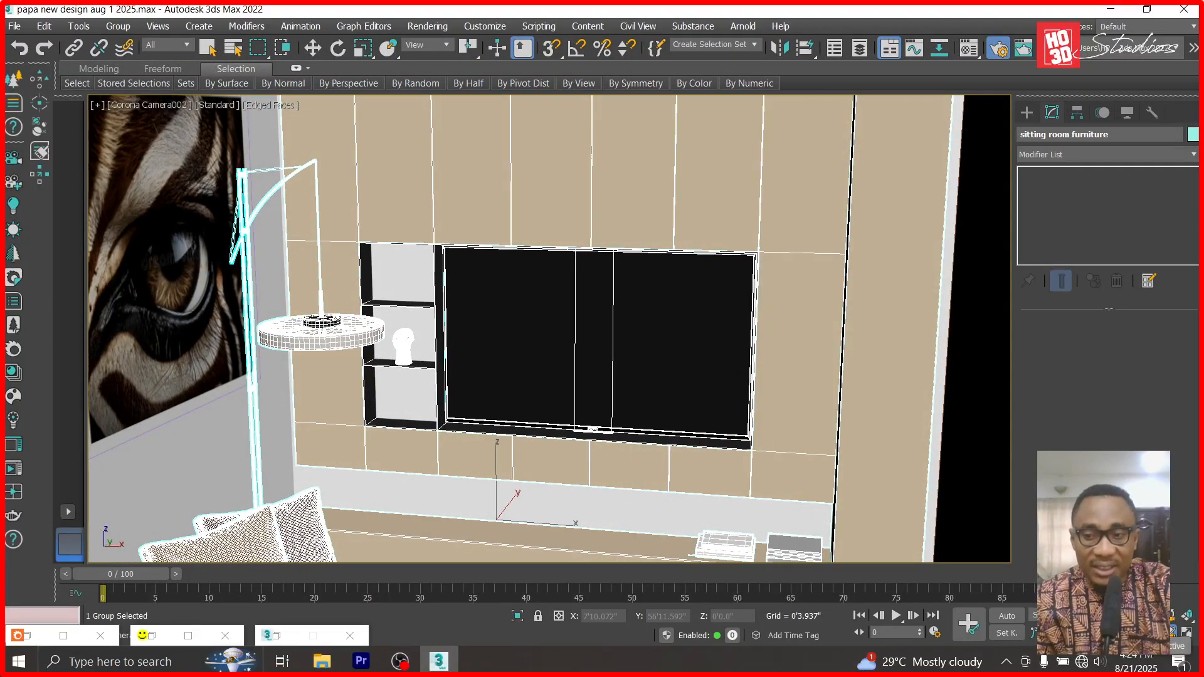
left_click_drag(512, 204, 516, 252)
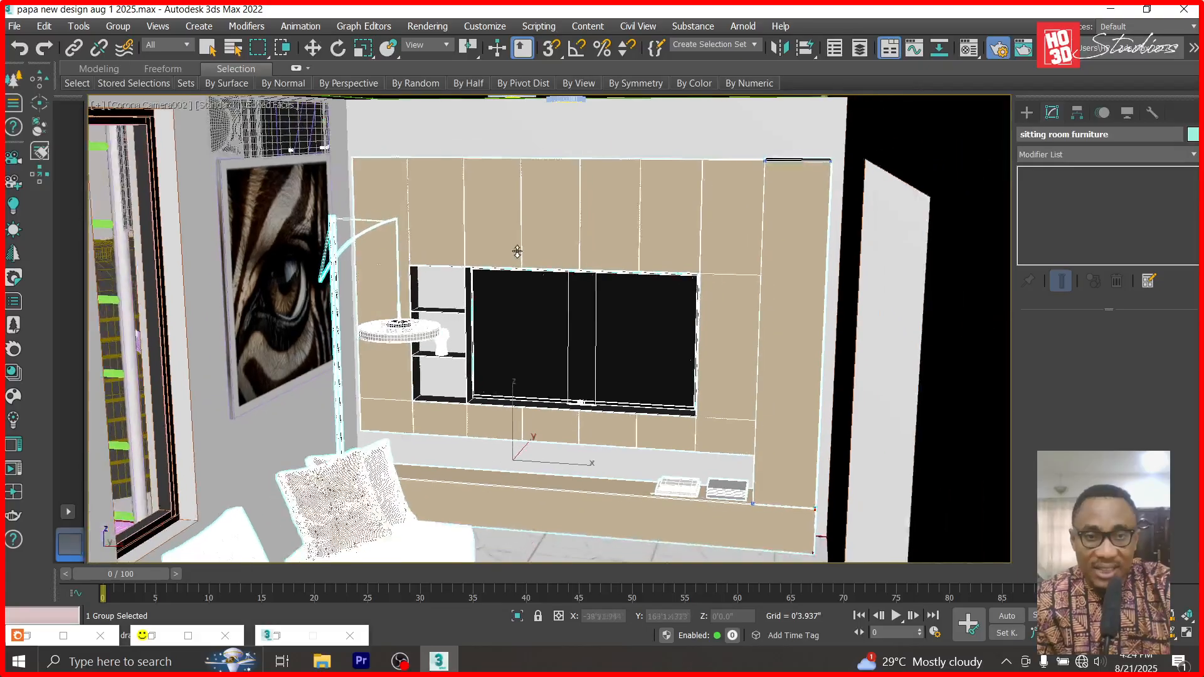
left_click_drag(302, 238, 305, 240)
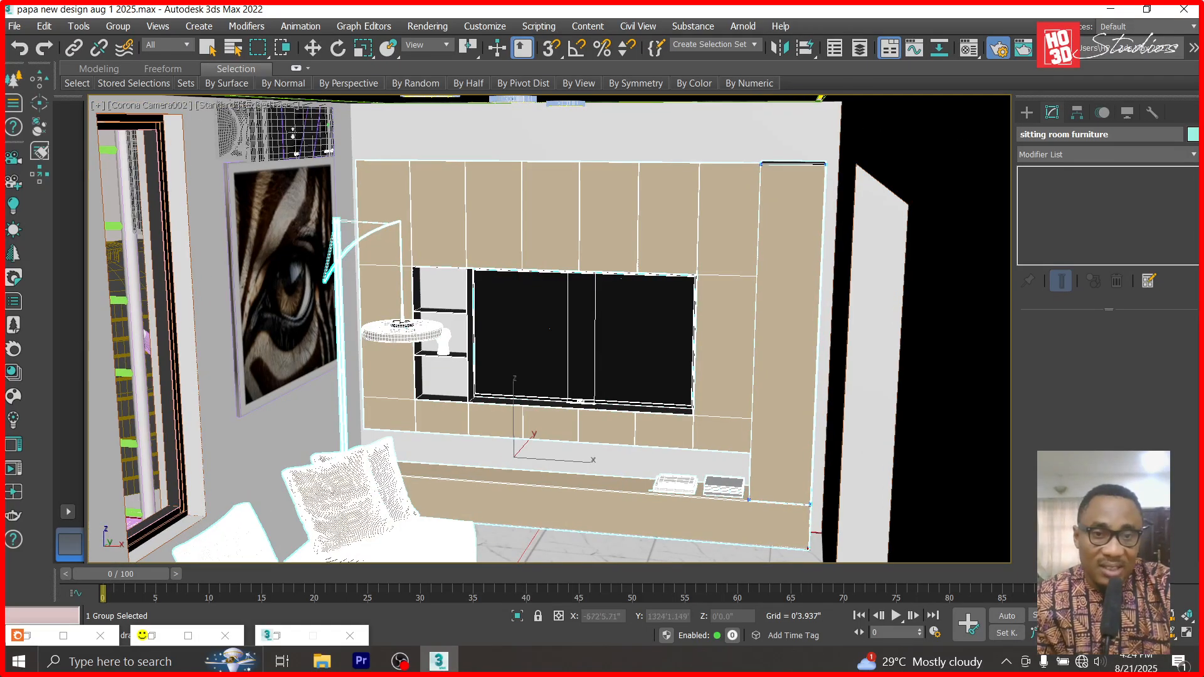
- Reposition Corona Camera002 farther back so it frames the sofa, coffee table, TV wall panel and ceiling lights
left_click(1175, 635)
left_click_drag(670, 496, 675, 482)
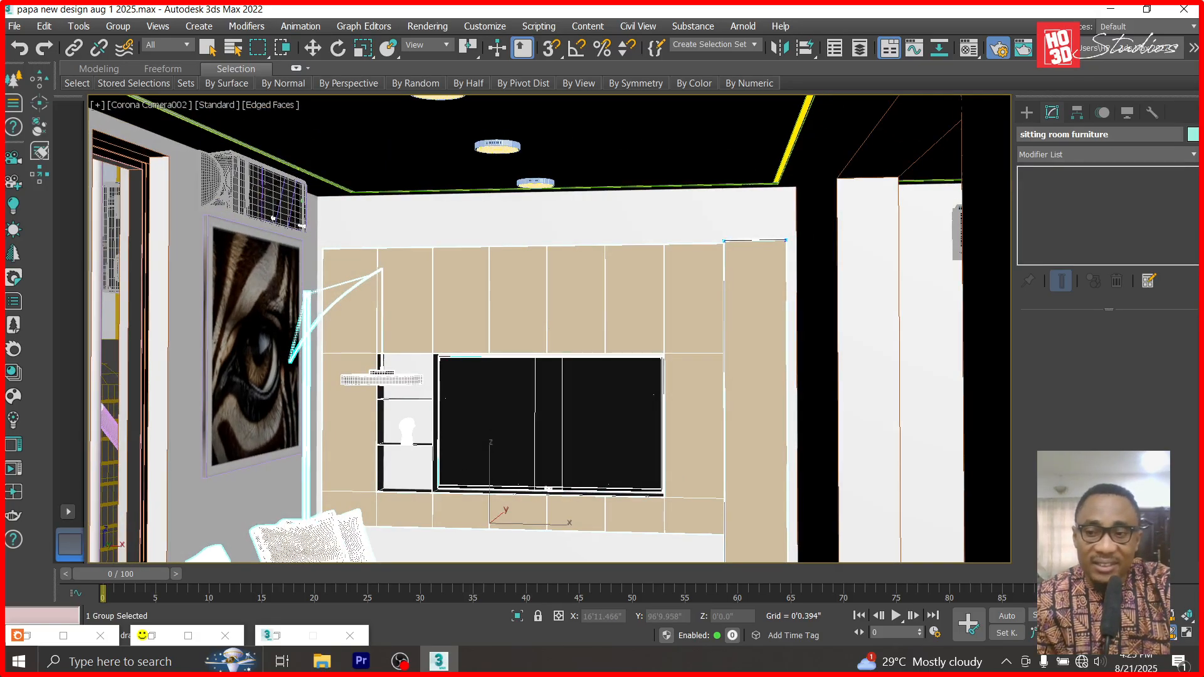
left_click_drag(598, 398, 534, 348)
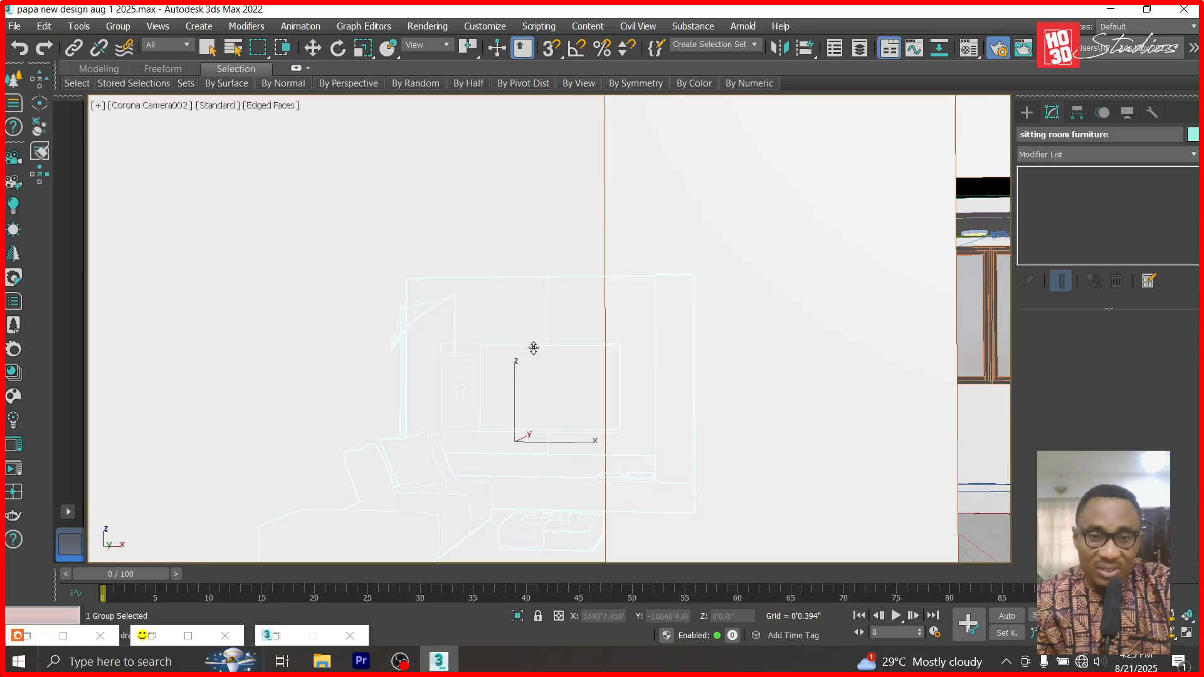
left_click_drag(615, 487, 716, 456)
left_click(1140, 616)
left_click_drag(610, 488, 612, 469)
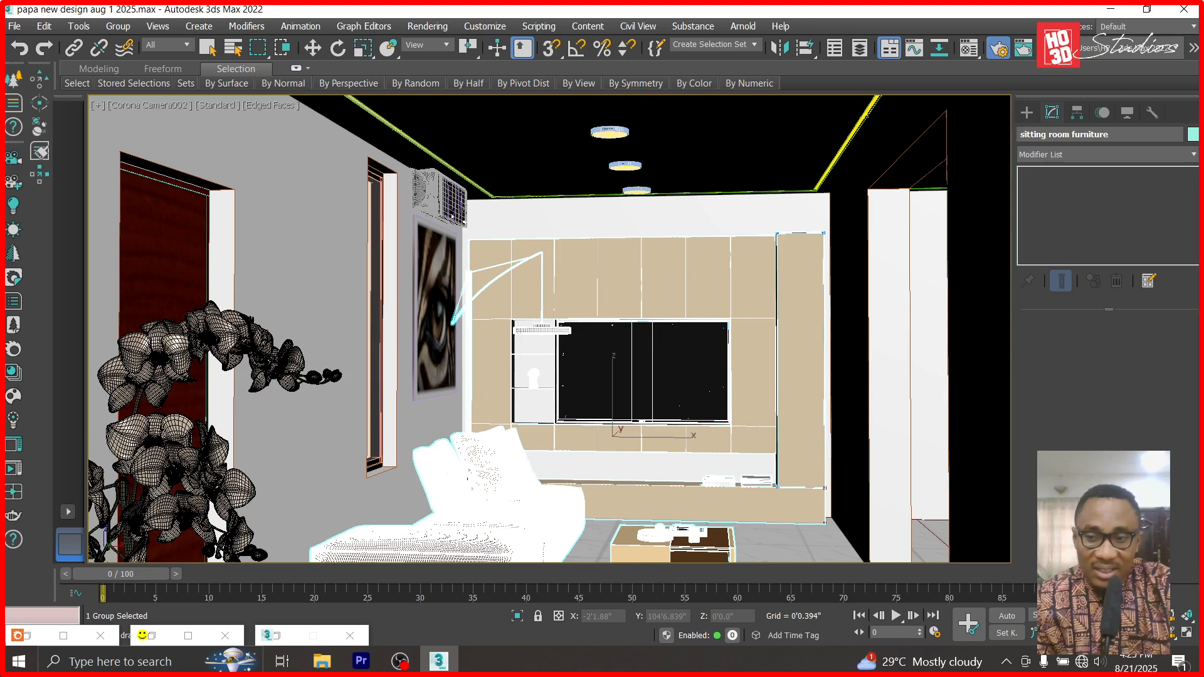
left_click_drag(571, 422, 545, 389)
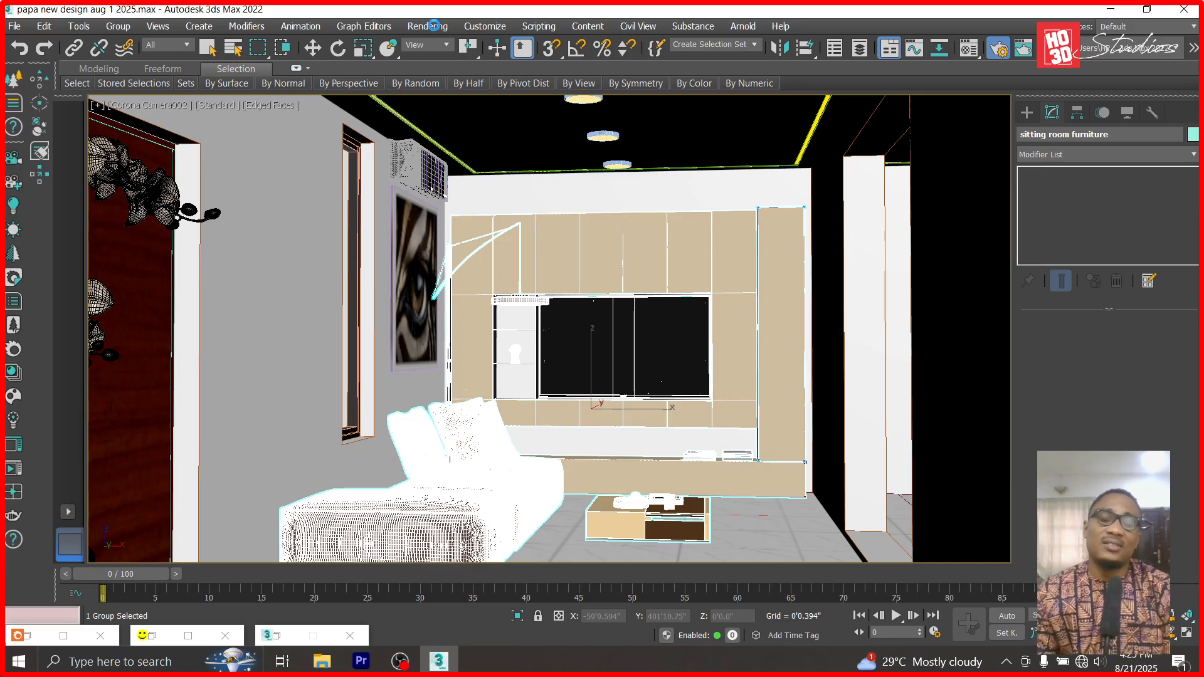
- Save the scene and render the sitting room through Corona Camera002
key("ctrl+s")
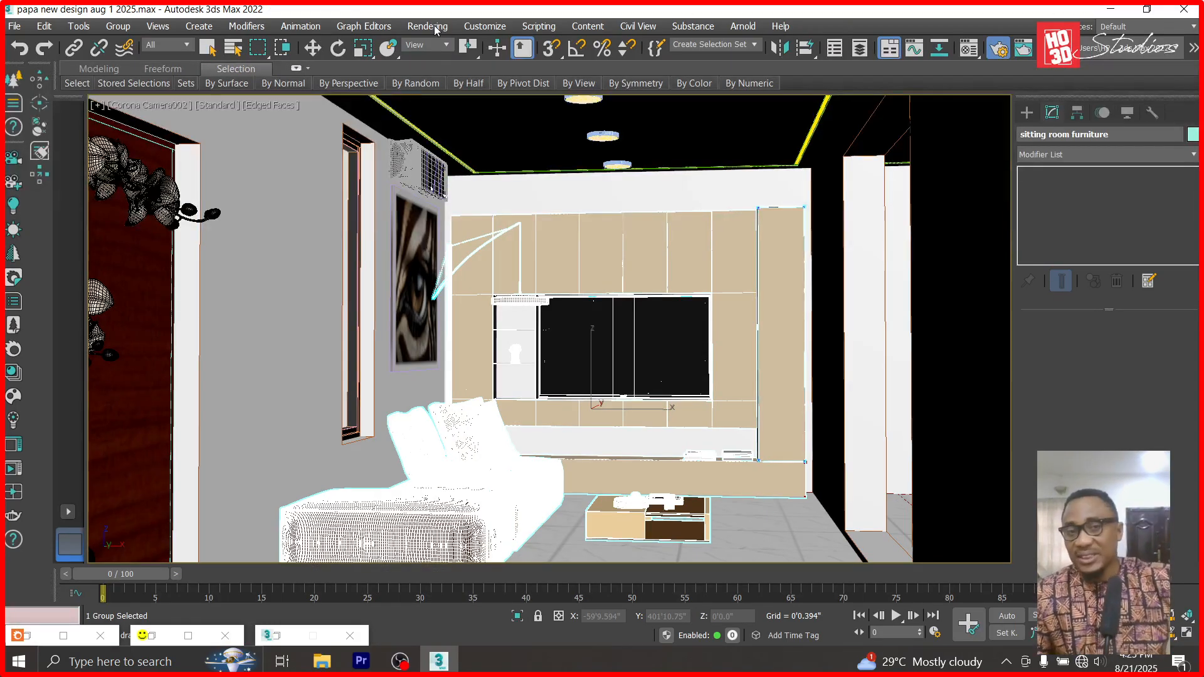
left_click(436, 27)
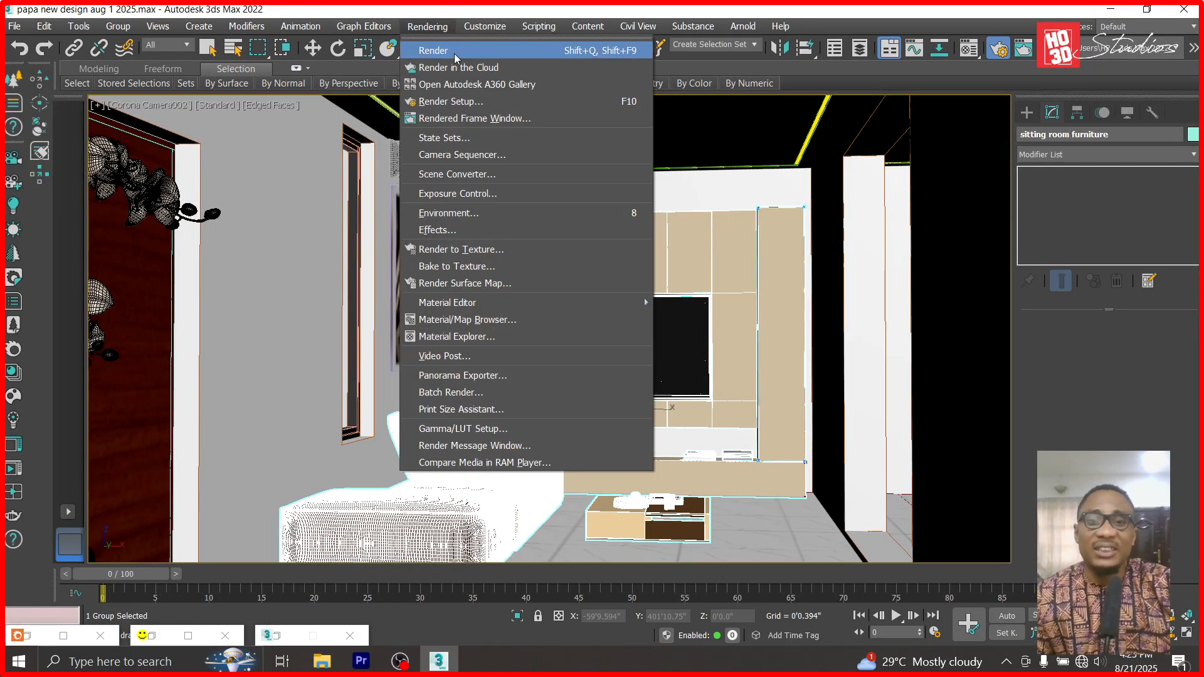
left_click(453, 47)
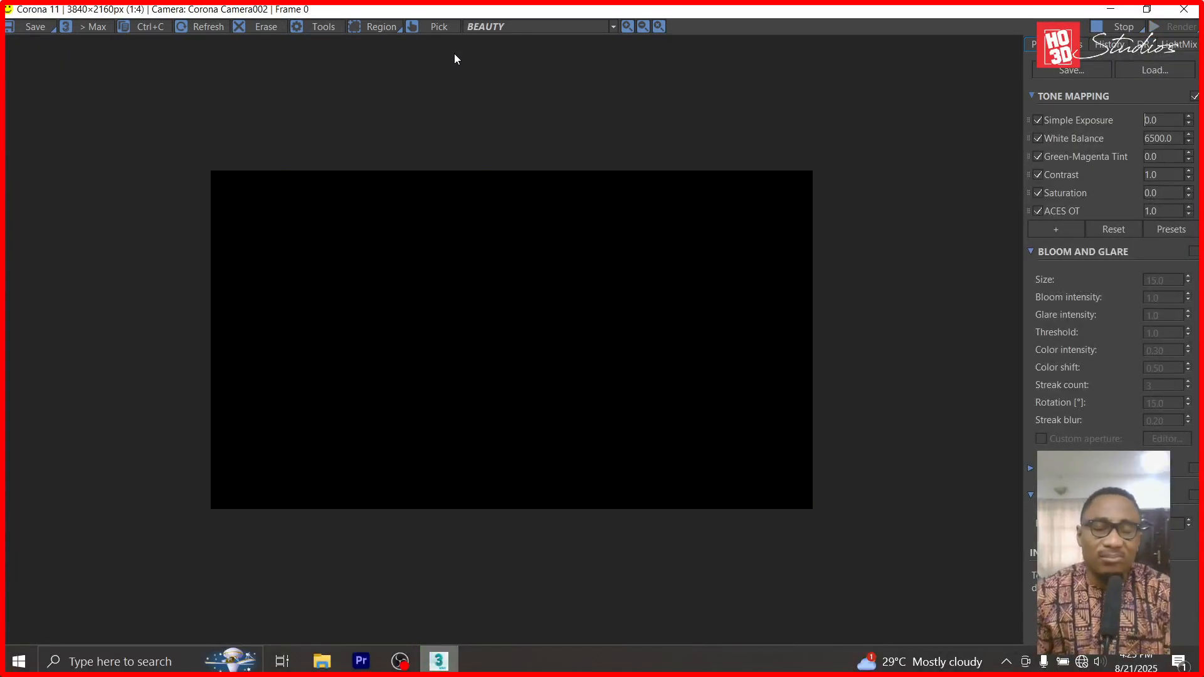
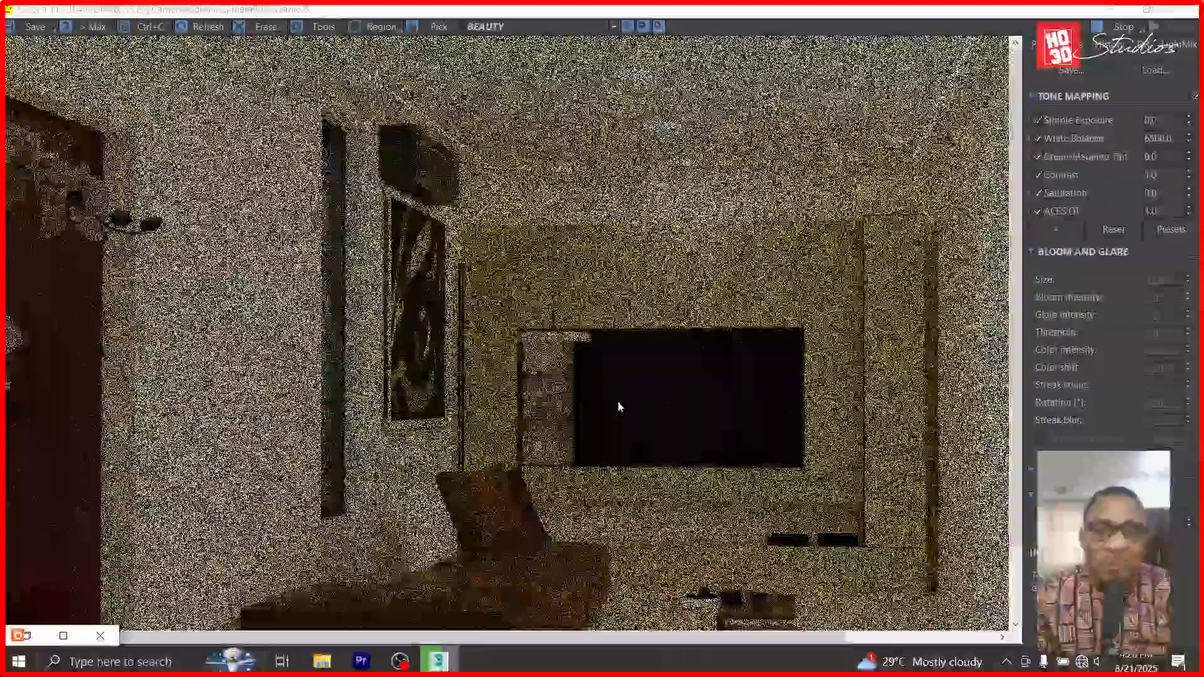
- Examine the TV wall, sofa, coffee table and door area in the render, stop rendering and minimize the render window
scroll(619, 404, "up", 1)
scroll(521, 312, "down", 1)
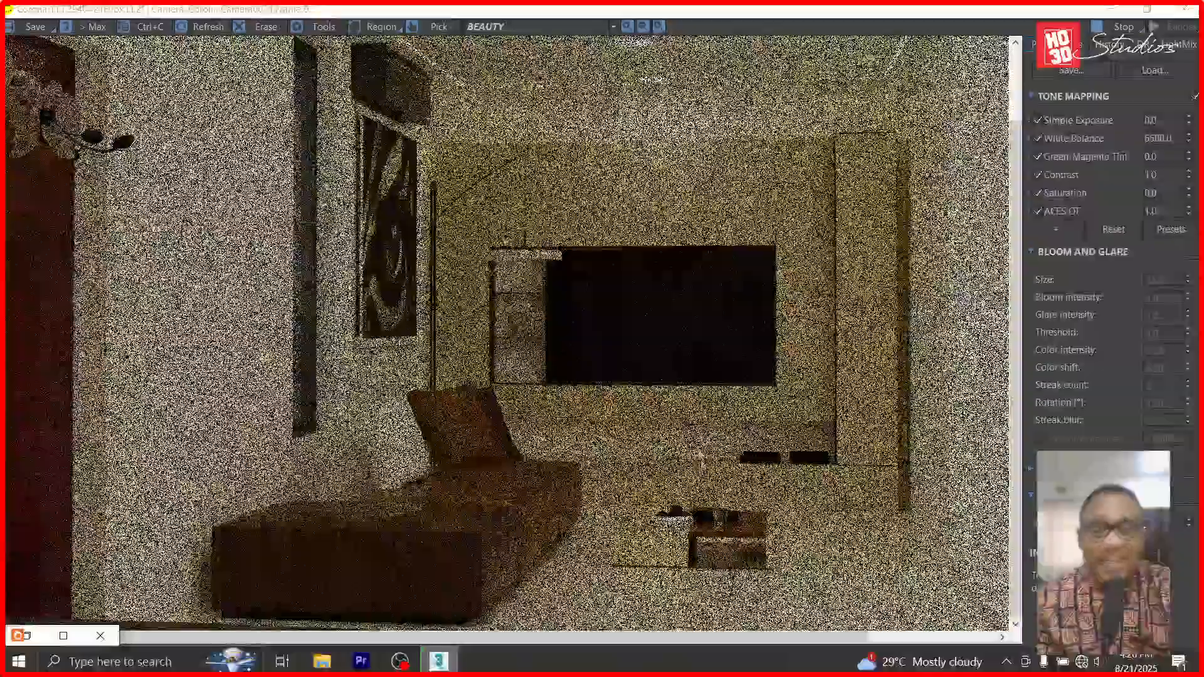
scroll(689, 385, "down", 2)
scroll(600, 384, "up", 2)
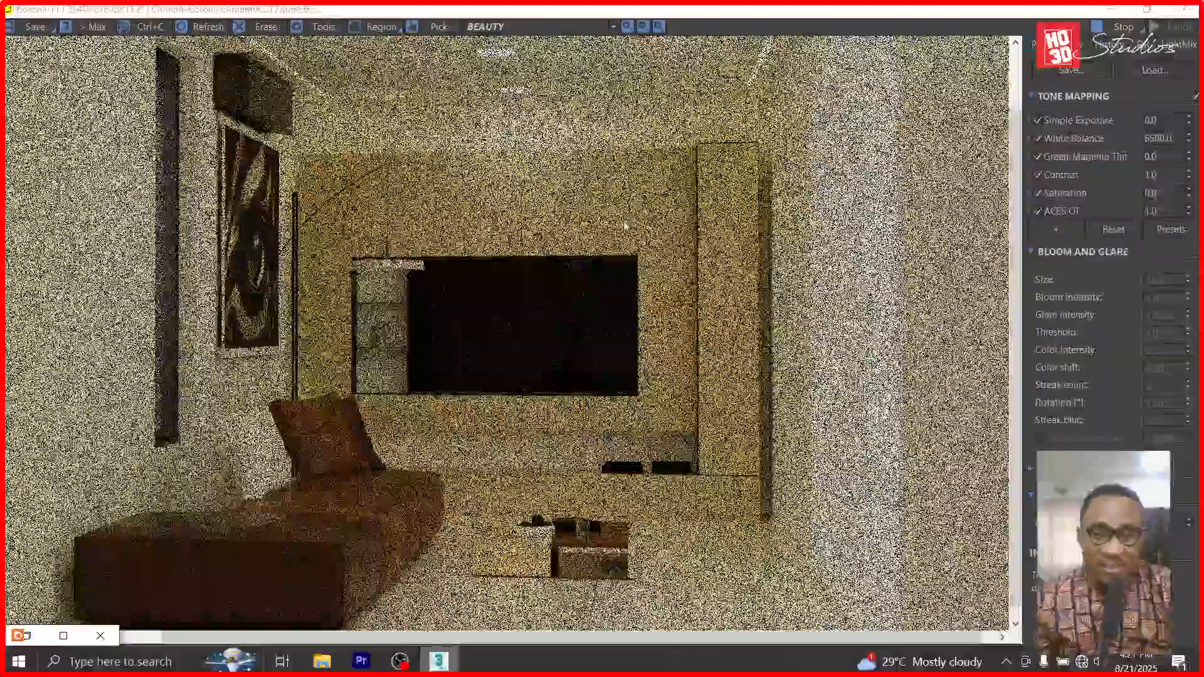
scroll(611, 612, "up", 3)
scroll(612, 611, "down", 3)
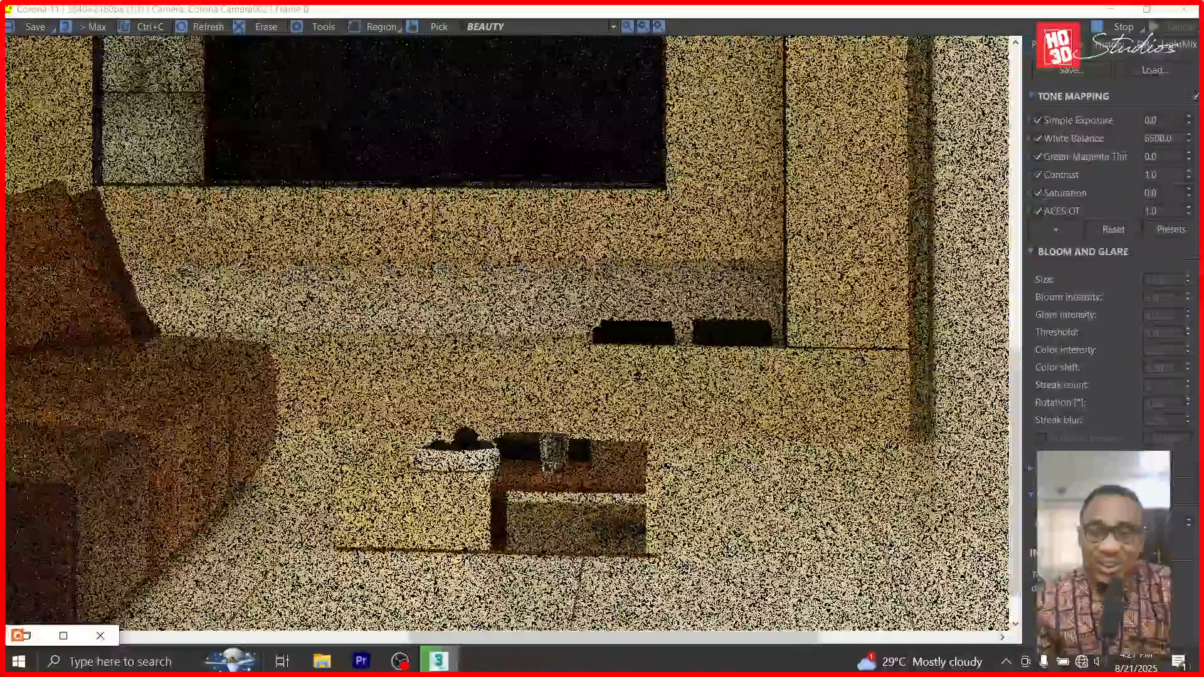
scroll(660, 456, "up", 2)
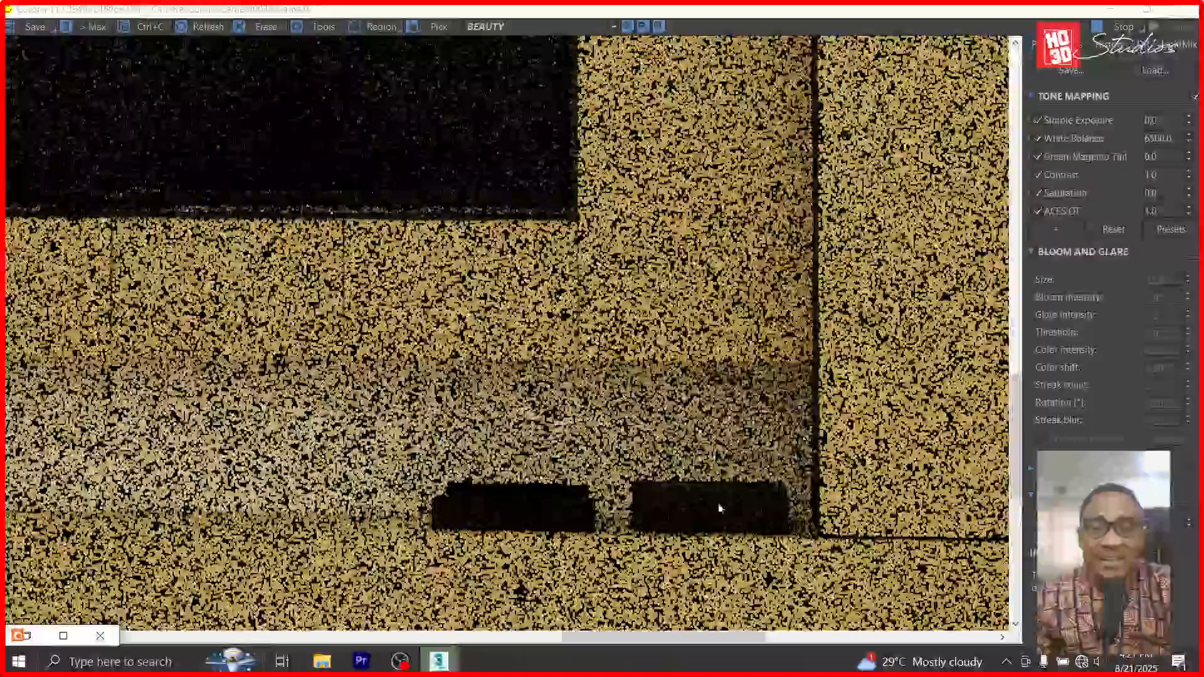
scroll(694, 428, "down", 1)
scroll(590, 480, "down", 2)
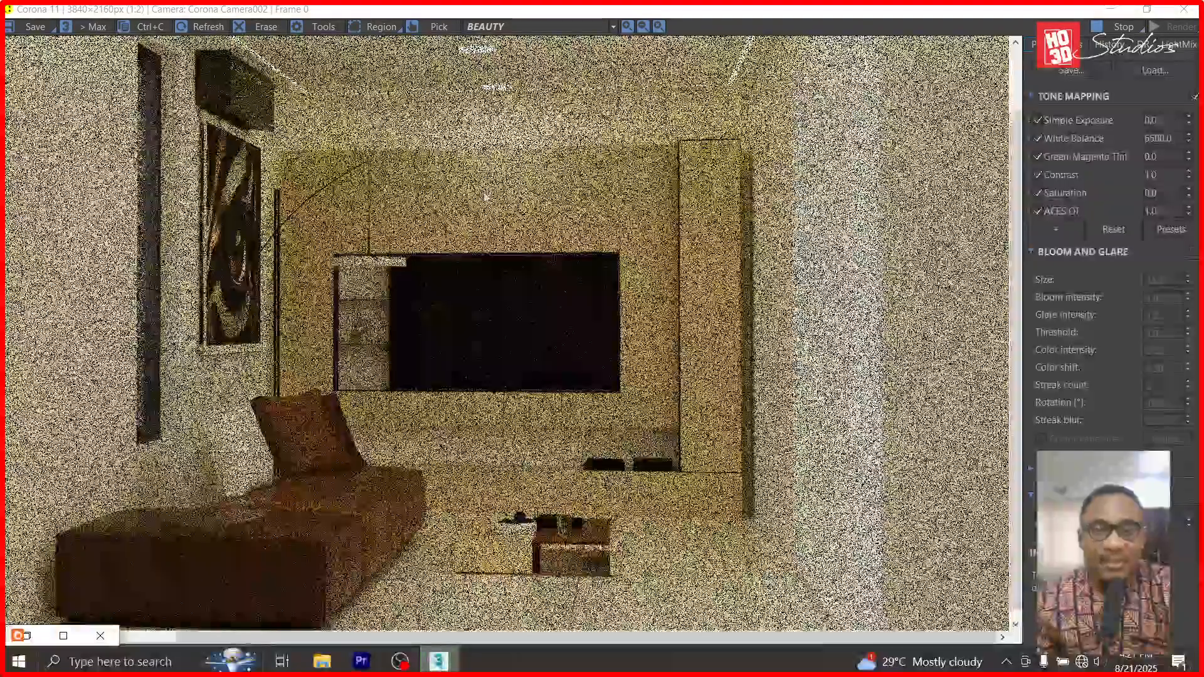
scroll(589, 480, "down", 1)
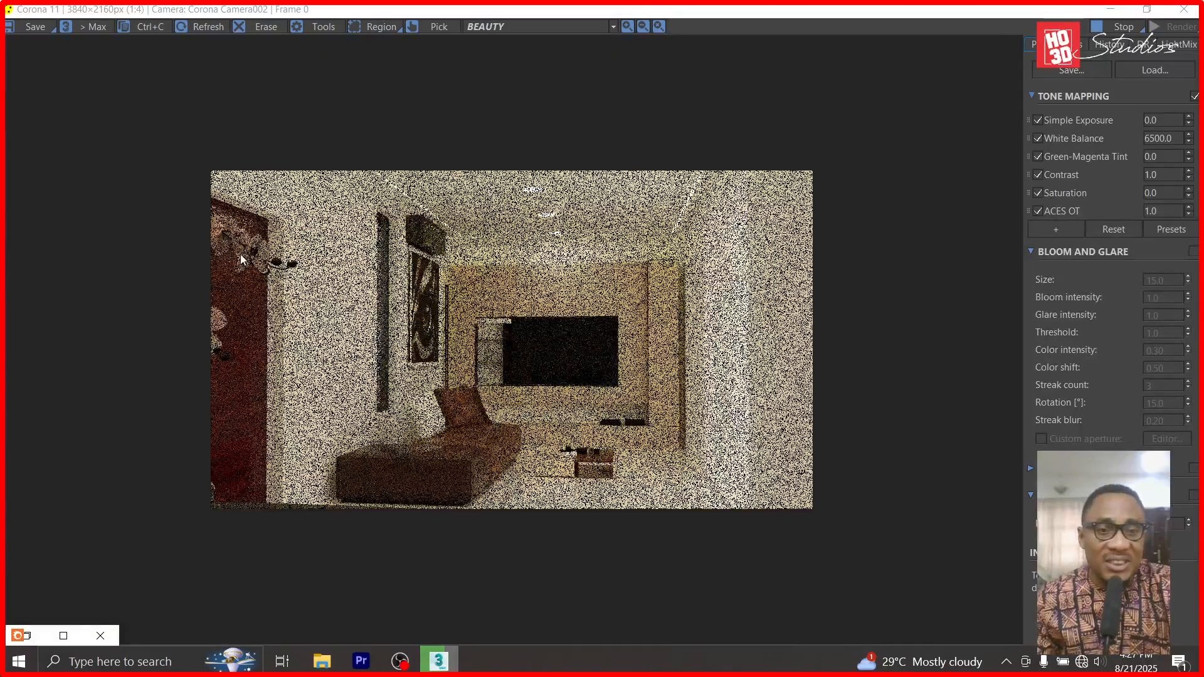
scroll(239, 254, "up", 1)
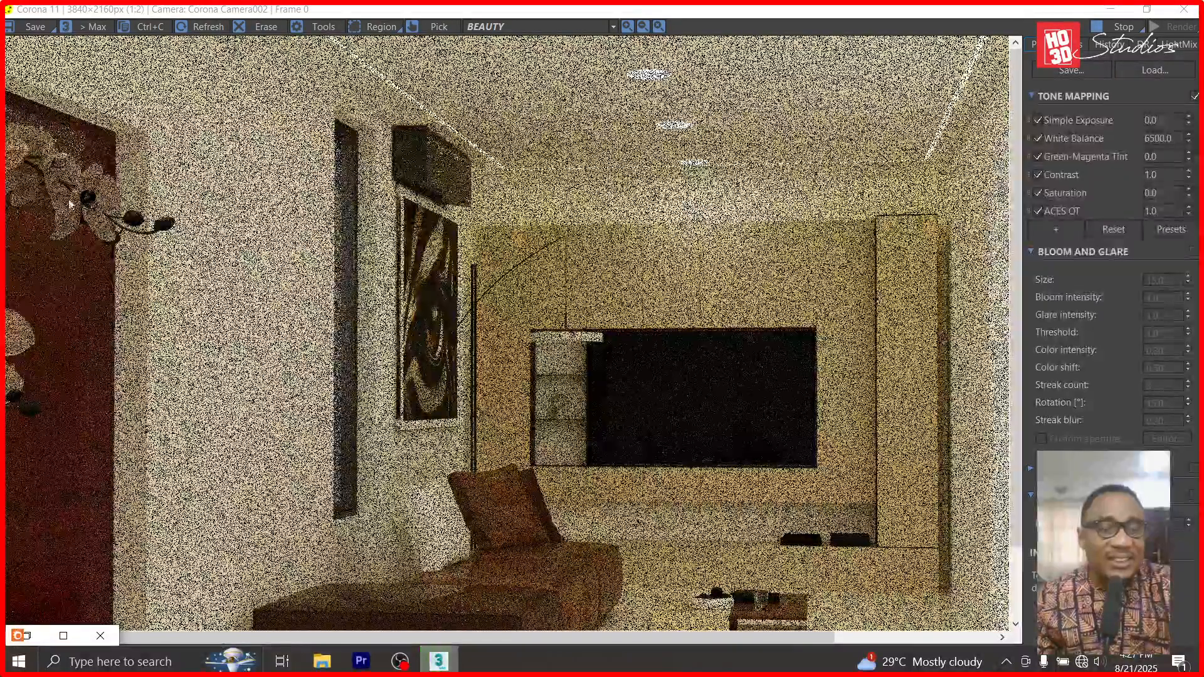
scroll(421, 305, "down", 1)
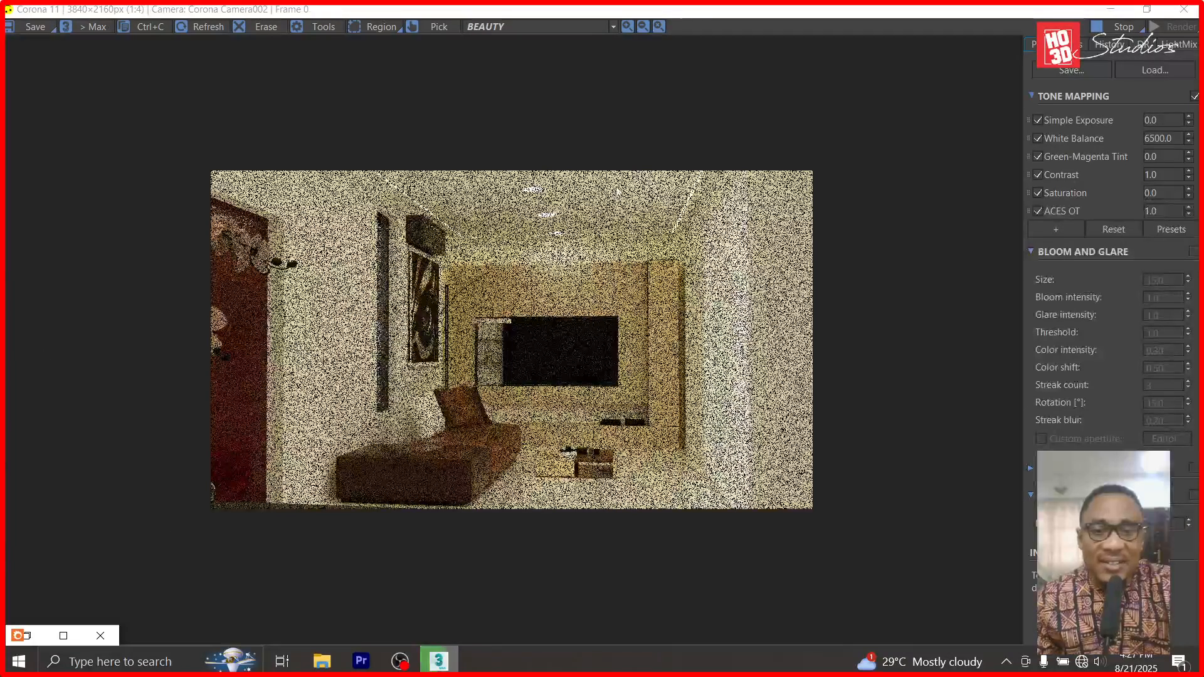
scroll(548, 321, "up", 1)
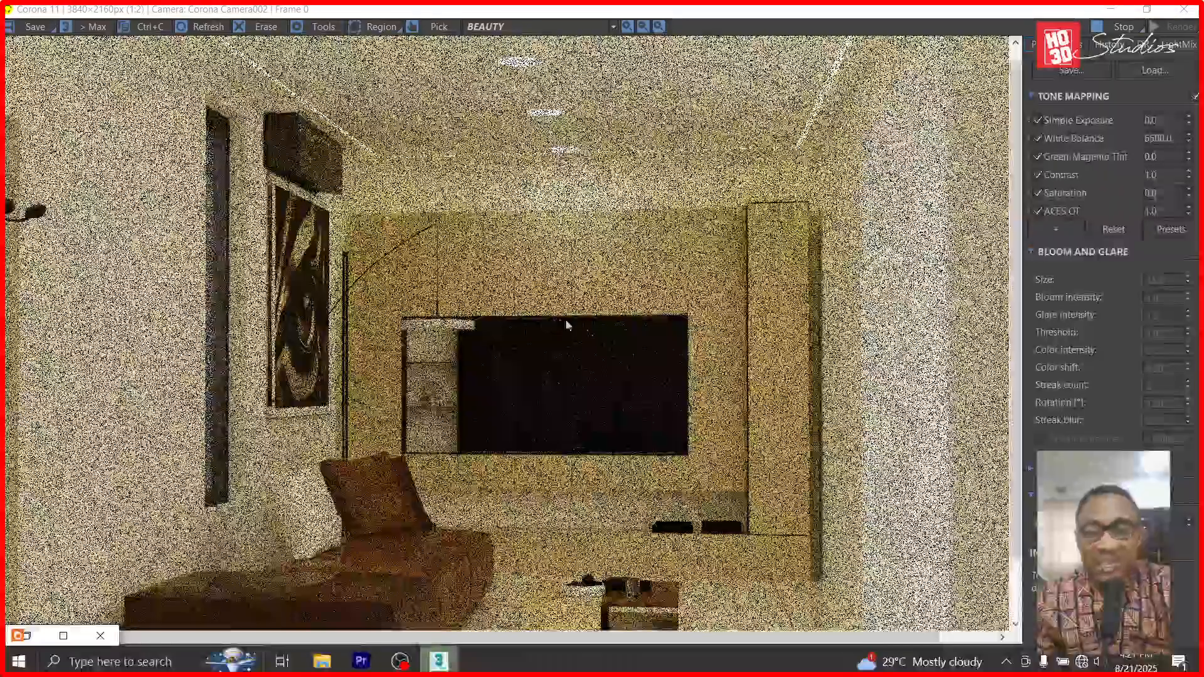
scroll(586, 329, "up", 1)
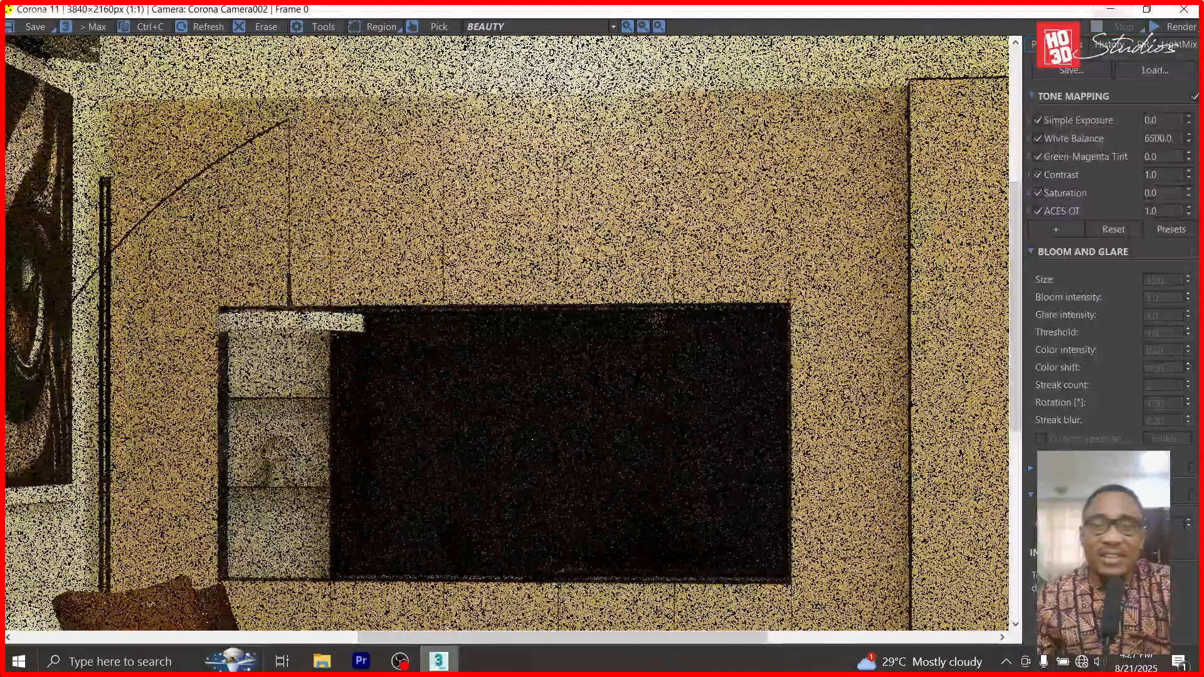
left_click(1110, 8)
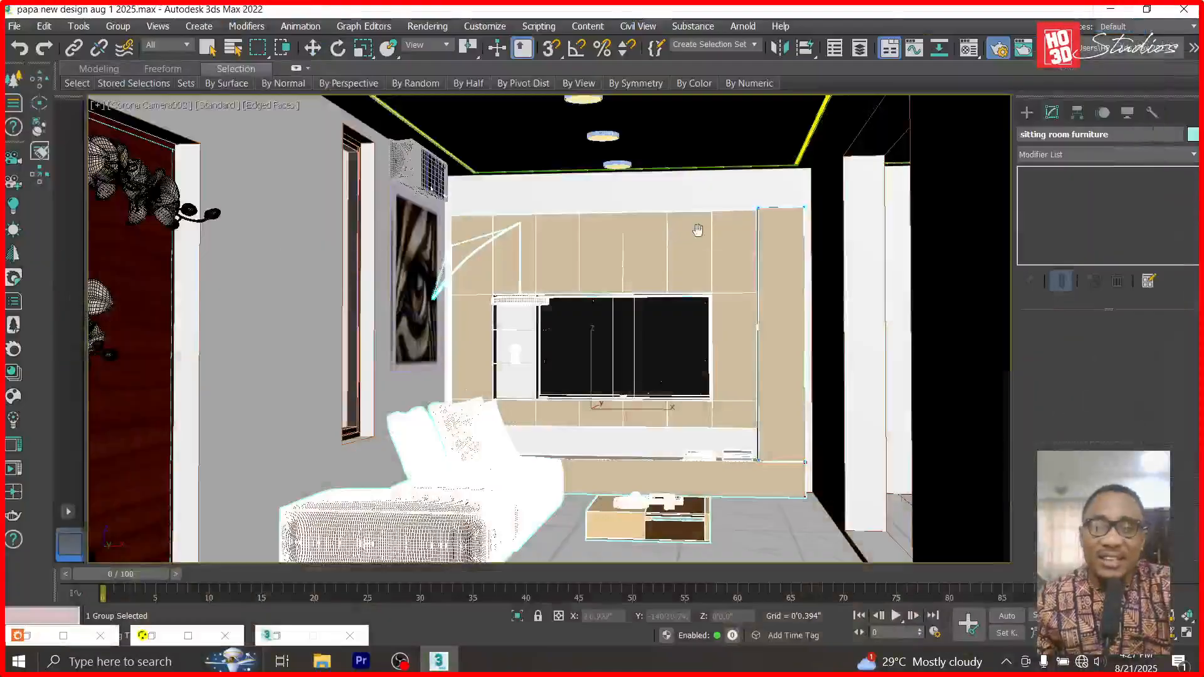
- In the top view, hide the roof and the object covering the rooms directly beneath it
key("t")
scroll(551, 321, "down", 3)
key("w")
right_click(675, 414)
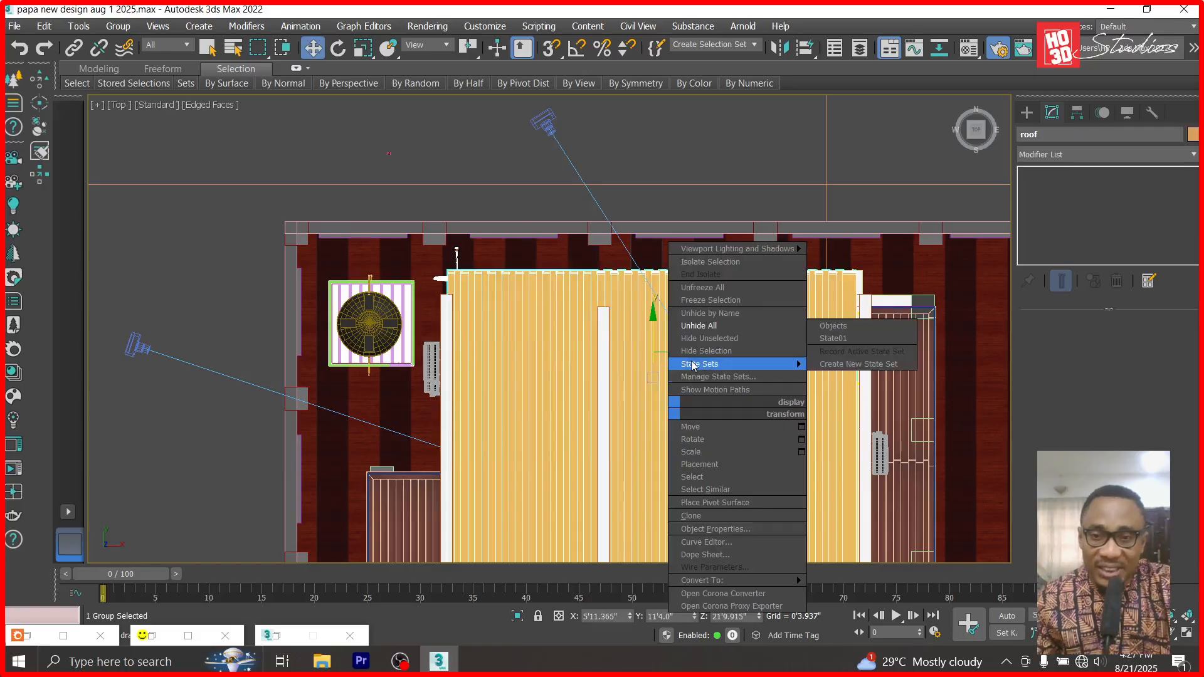
left_click(706, 351)
left_click(682, 454)
right_click(681, 453)
left_click(755, 390)
- Select the three groups forming the L-shaped kitchen cabinets and the separate black unit, and frame them in the front view
scroll(754, 390, "down", 12)
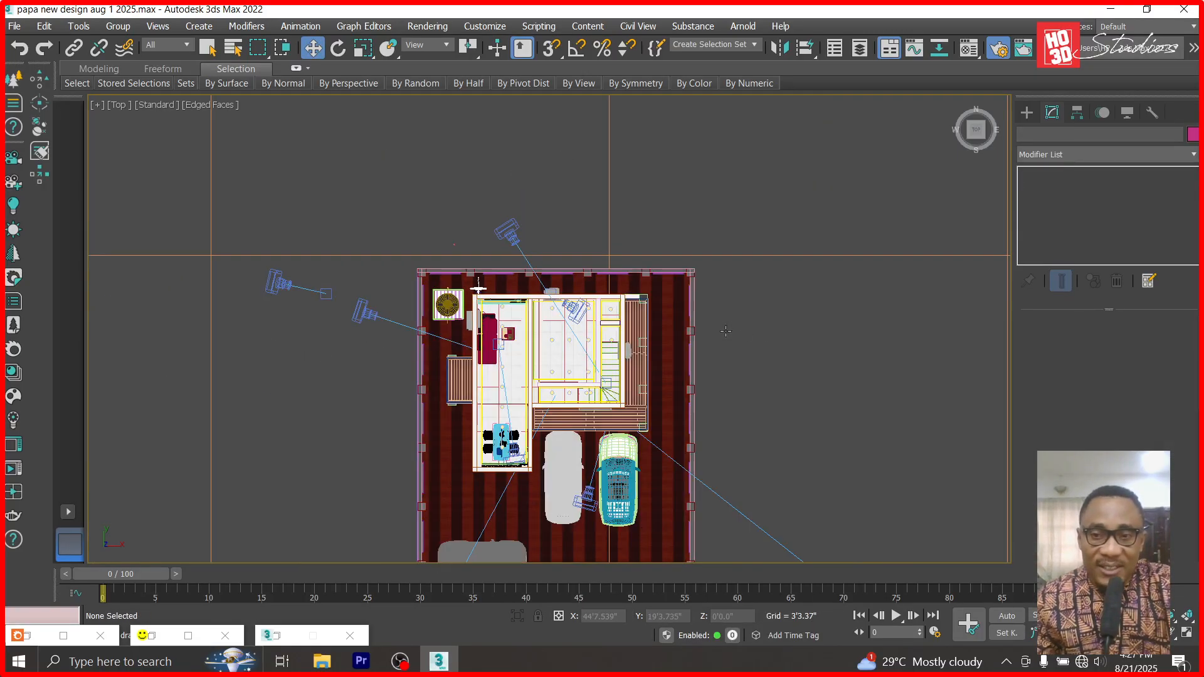
scroll(833, 329, "up", 10)
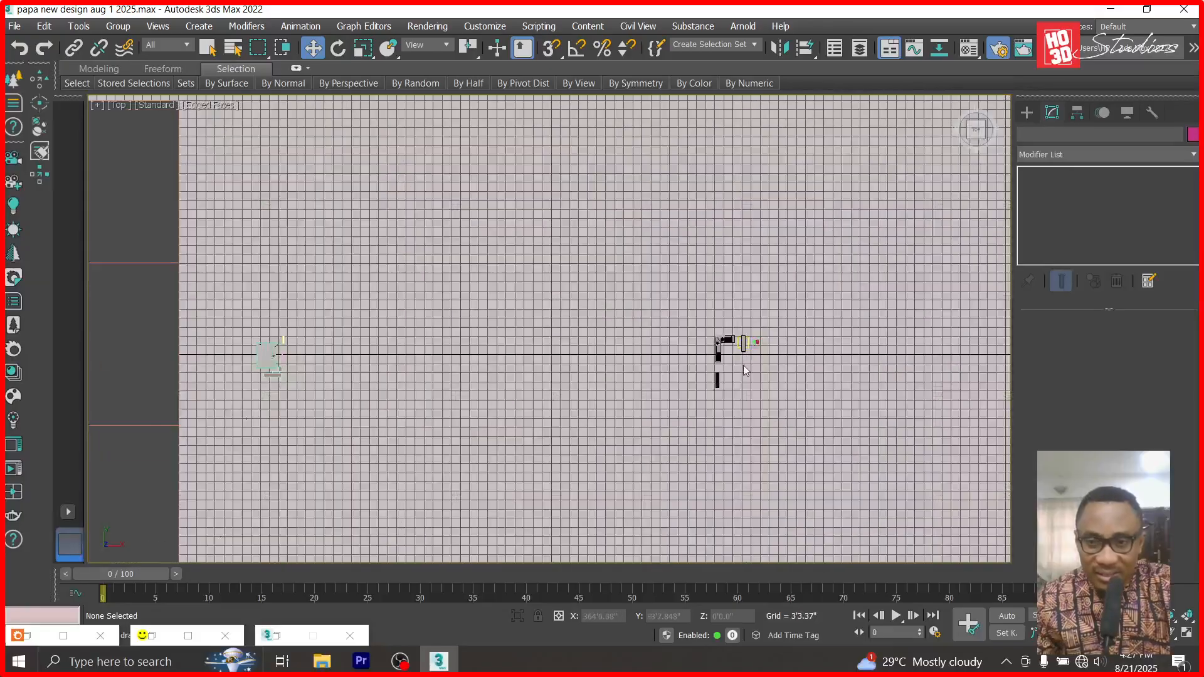
scroll(799, 310, "up", 6)
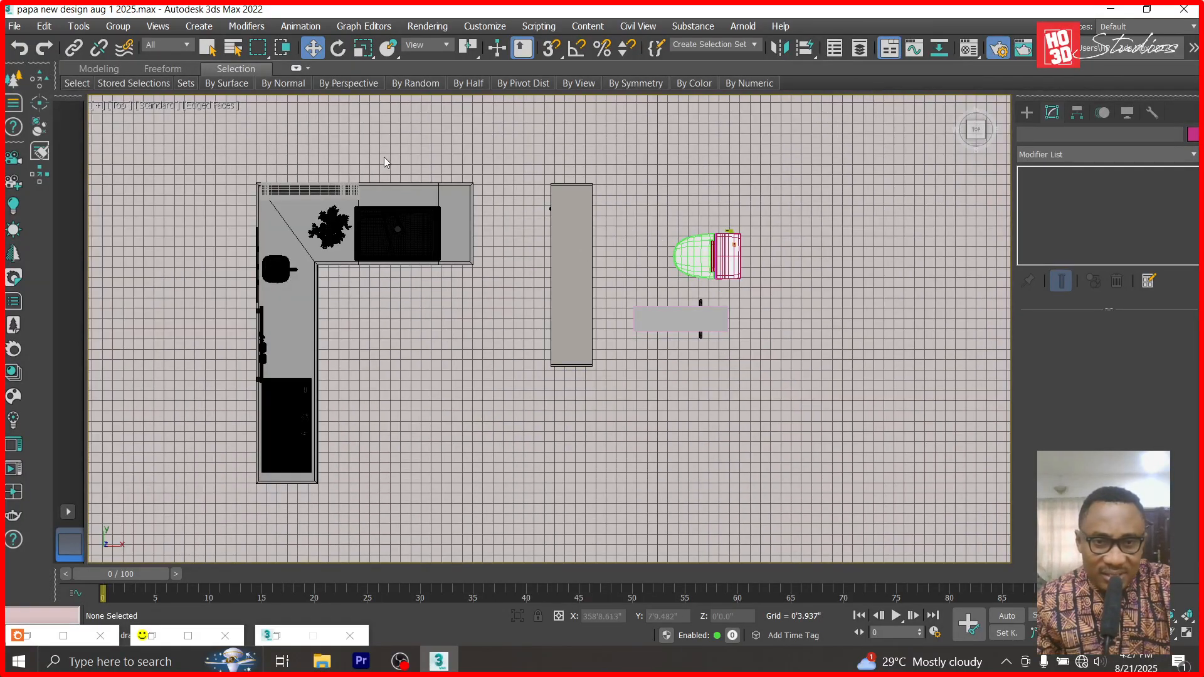
scroll(384, 157, "down", 2)
scroll(276, 145, "down", 2)
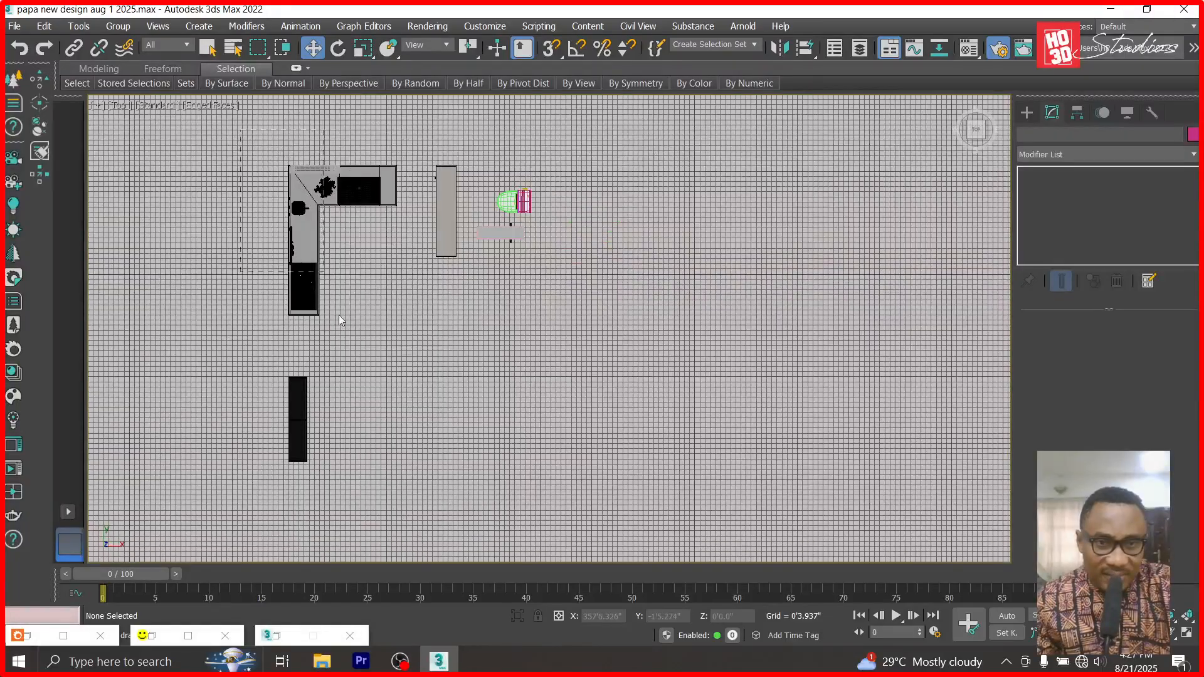
left_click_drag(408, 524, 408, 525)
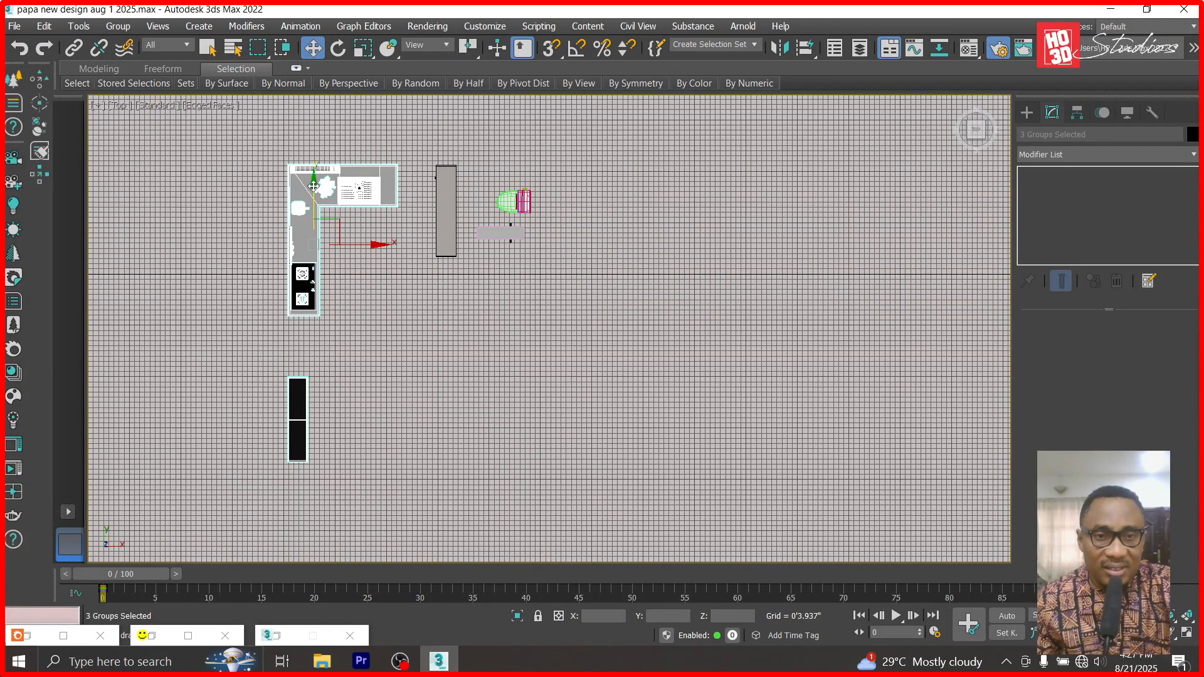
key("f")
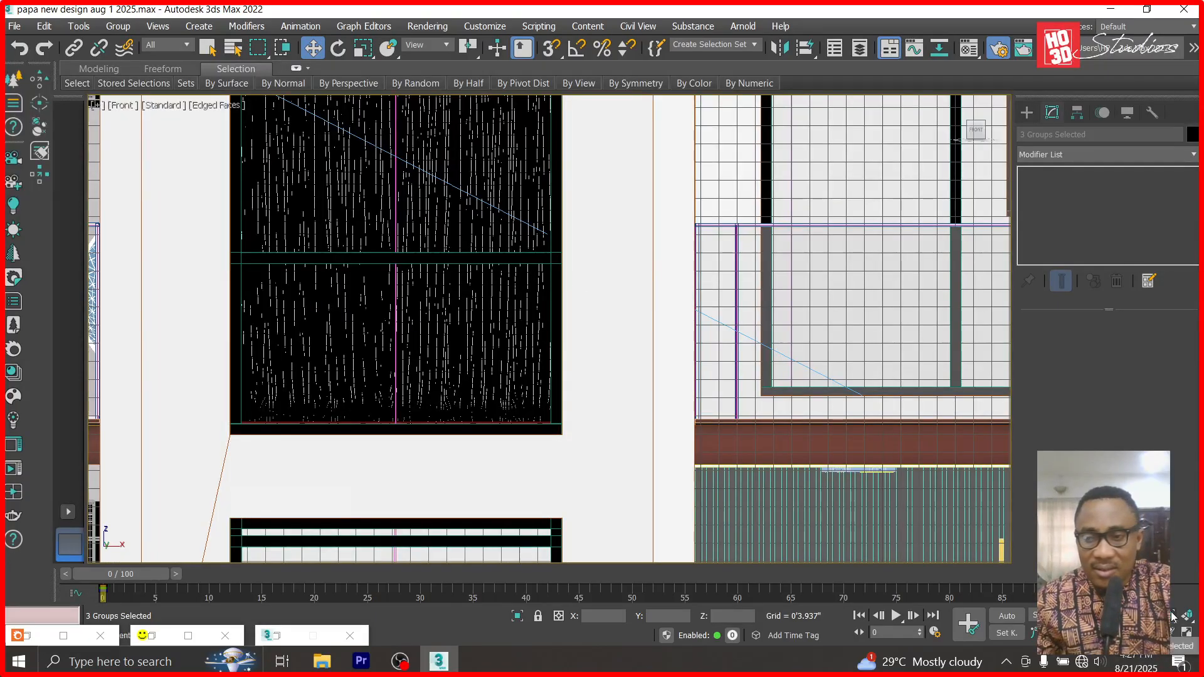
key("z")
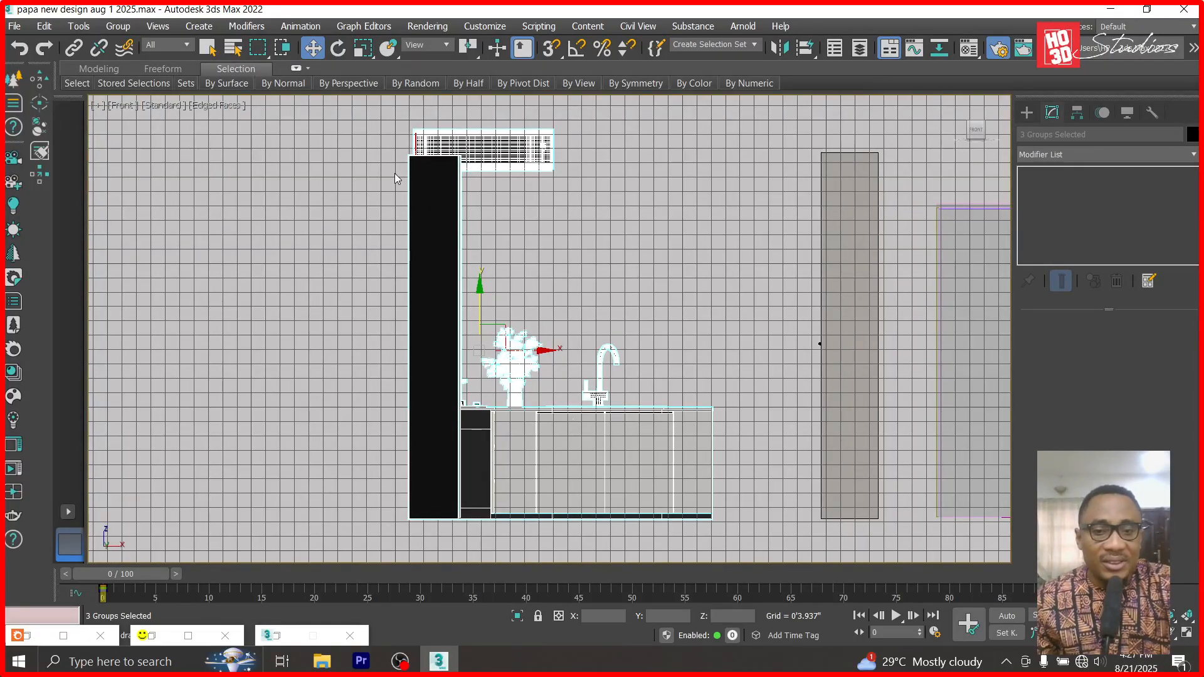
- Delete the LG AC indoor unit above the kitchen cabinets in the front view
left_click(514, 141)
scroll(535, 154, "up", 2)
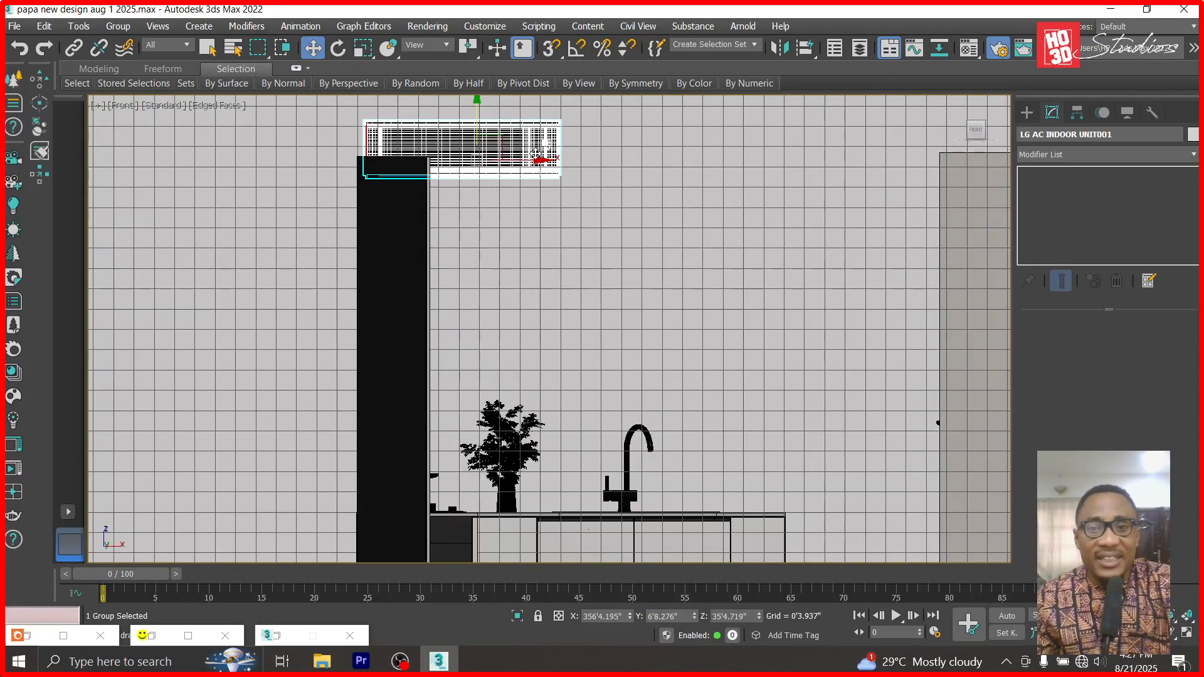
key("Delete")
scroll(542, 153, "down", 2)
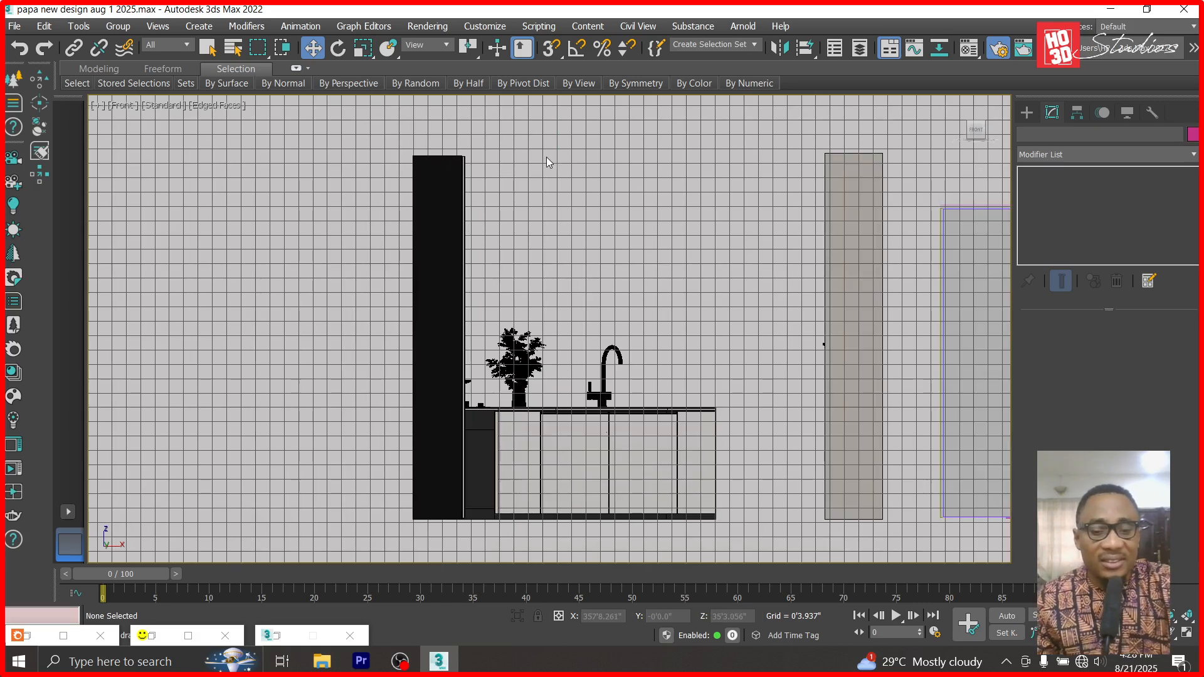
- Check the tall kitchen wardrobe and its surroundings, and delete the upright panel with the long handle standing beside the toilet
key("t")
left_click_drag(404, 479, 397, 507)
scroll(454, 224, "up", 4)
left_click(451, 219)
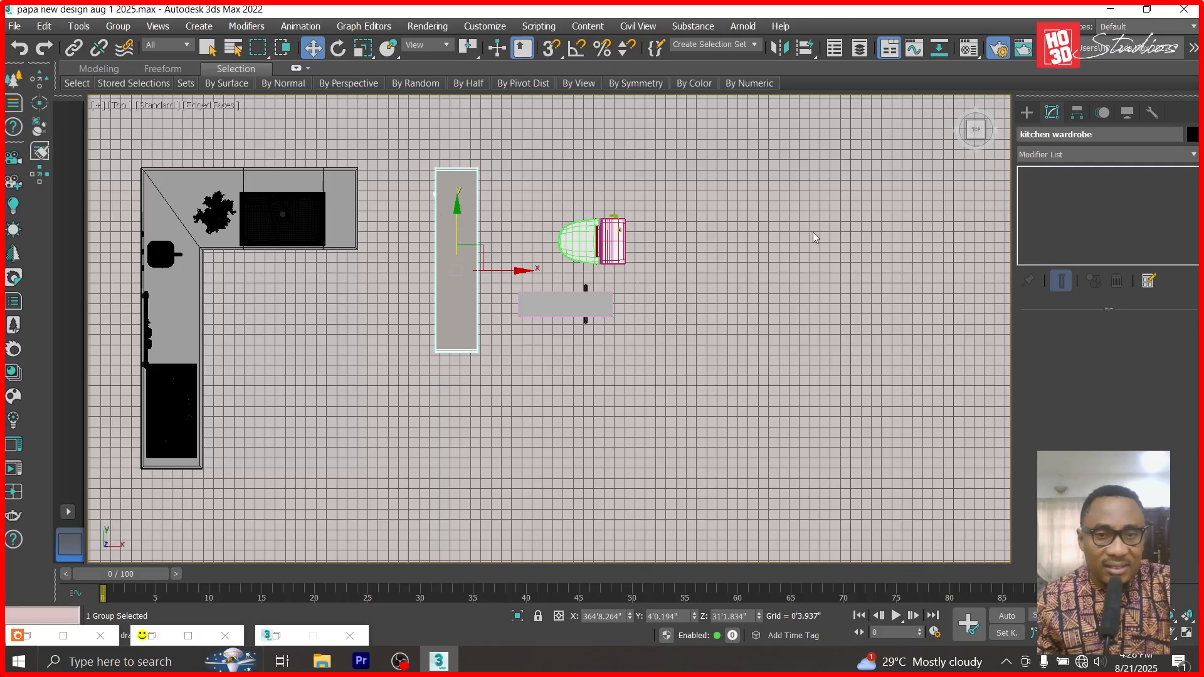
key("f")
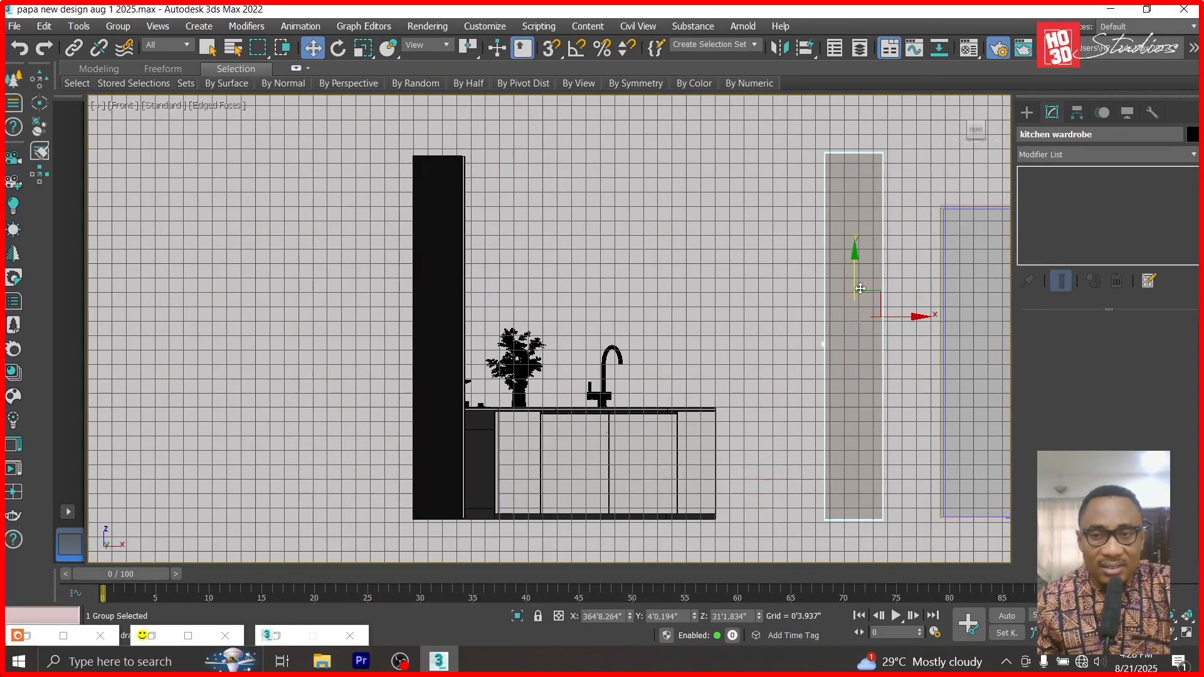
key("e")
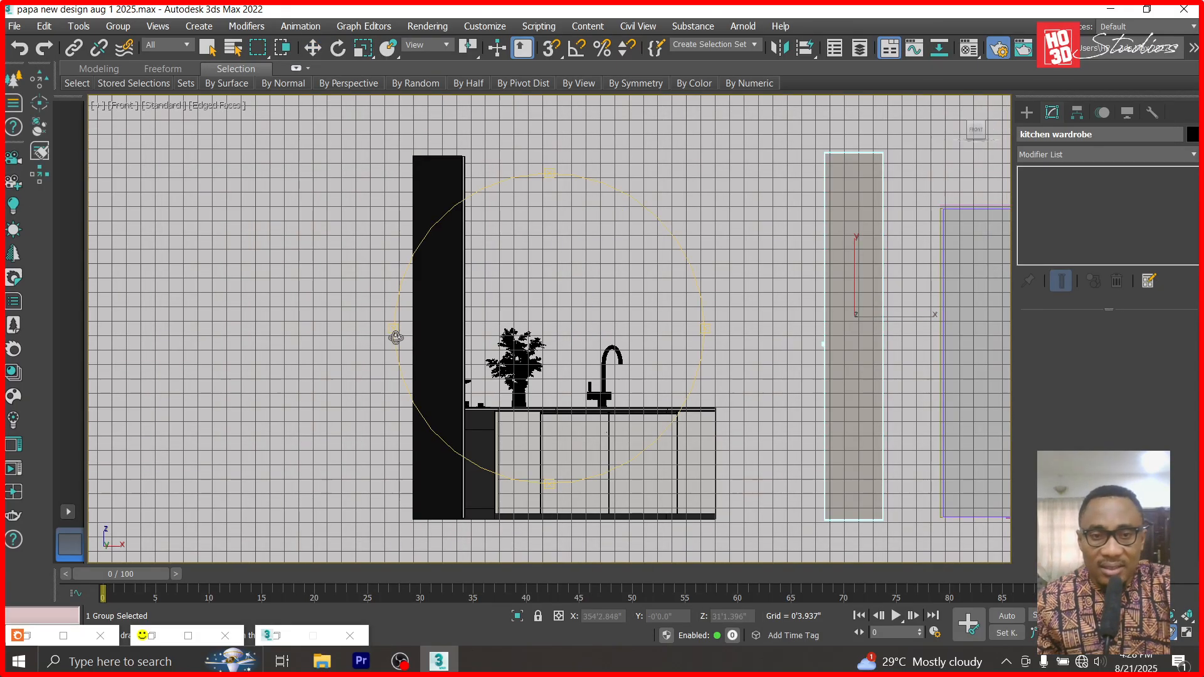
middle_click_drag(390, 333, 685, 353, "alt")
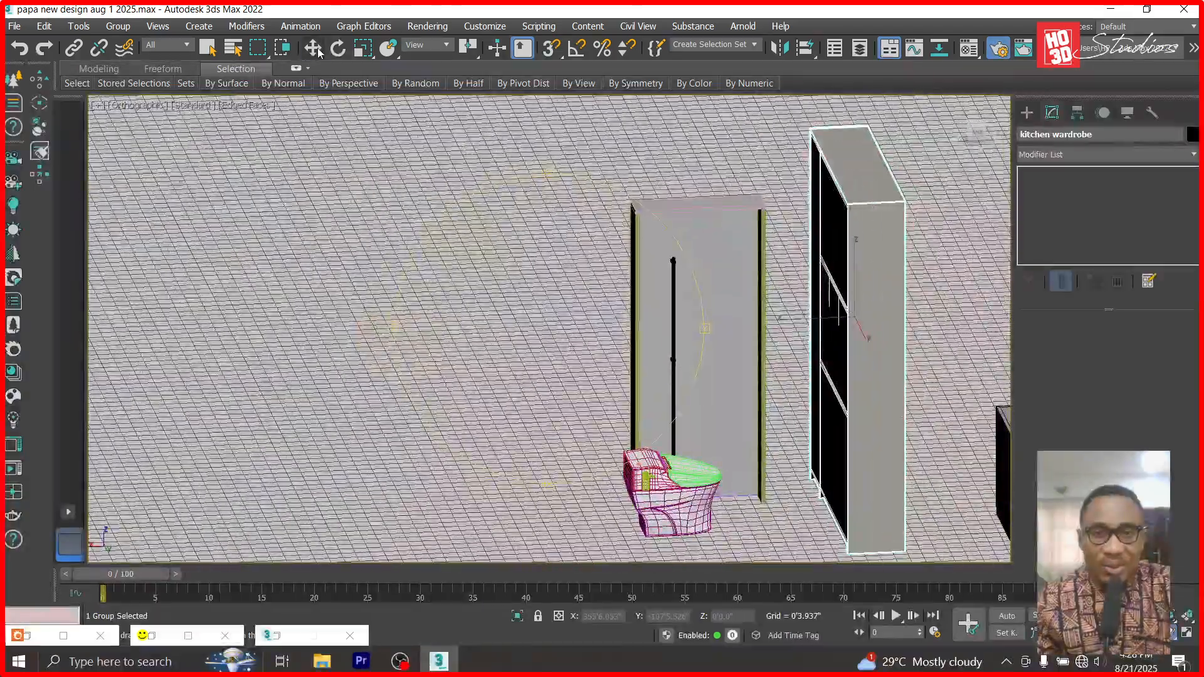
key("w")
left_click(696, 282)
key("Delete")
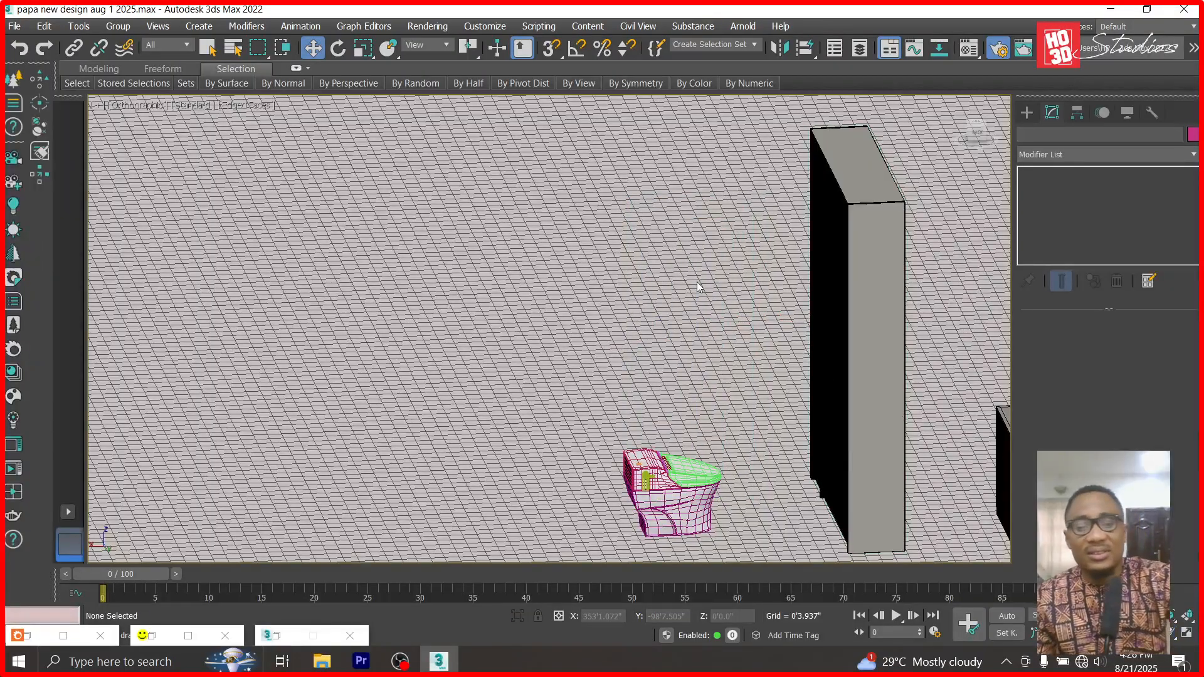
- Select the tall kitchen wardrobe and examine its shelves and position in the front, perspective and top views
key("t")
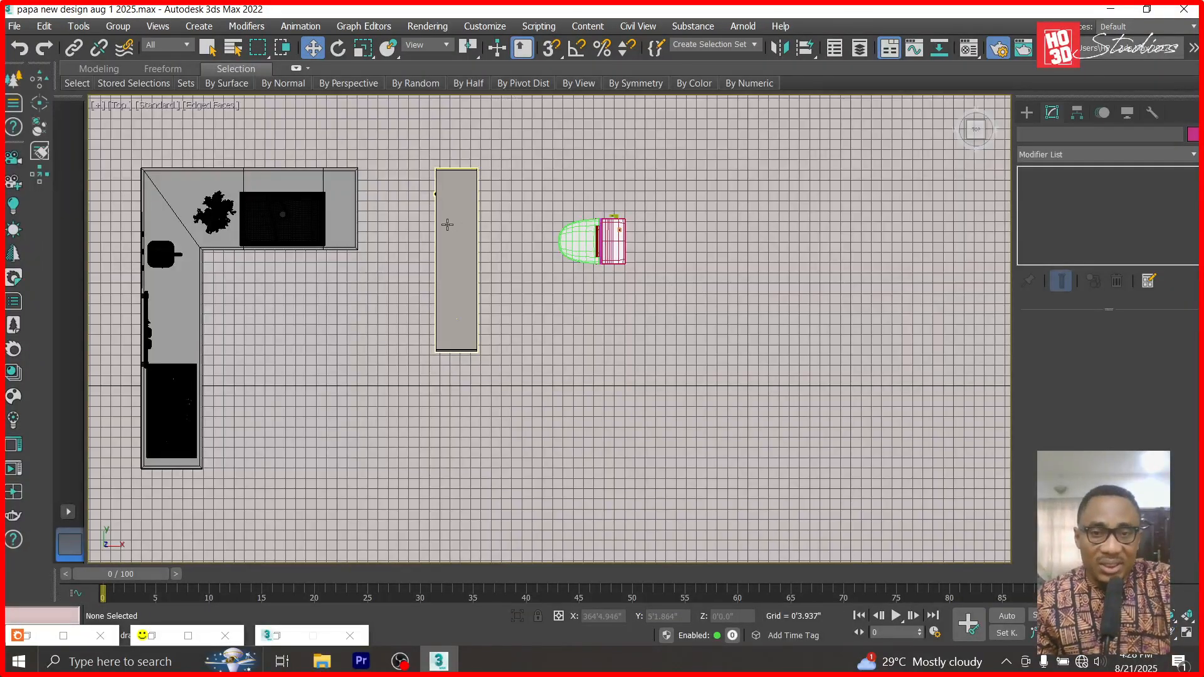
scroll(447, 224, "up", 3)
left_click(478, 245)
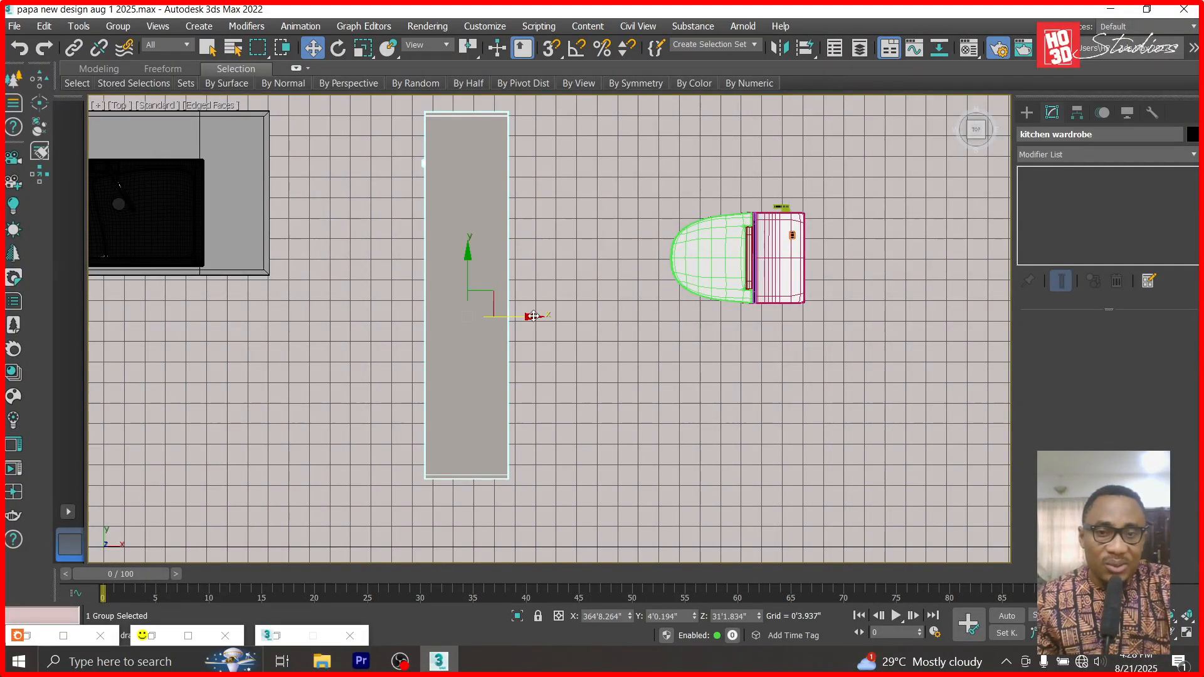
key("f")
scroll(663, 299, "down", 4)
scroll(868, 301, "up", 4)
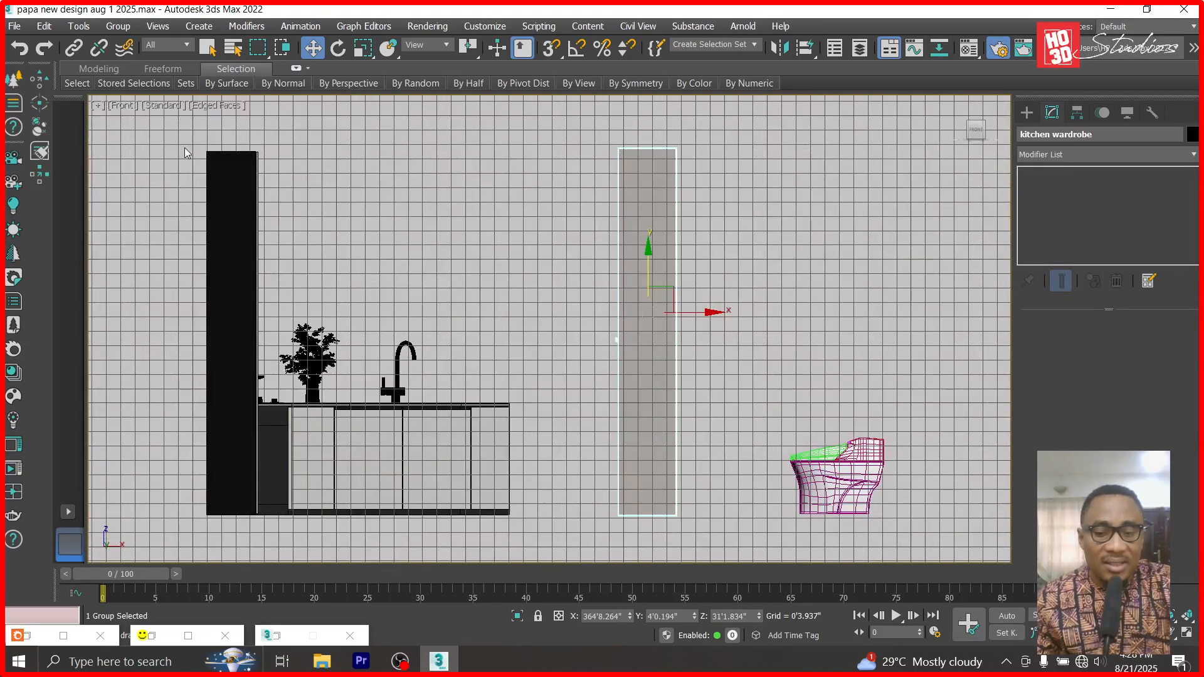
key("p")
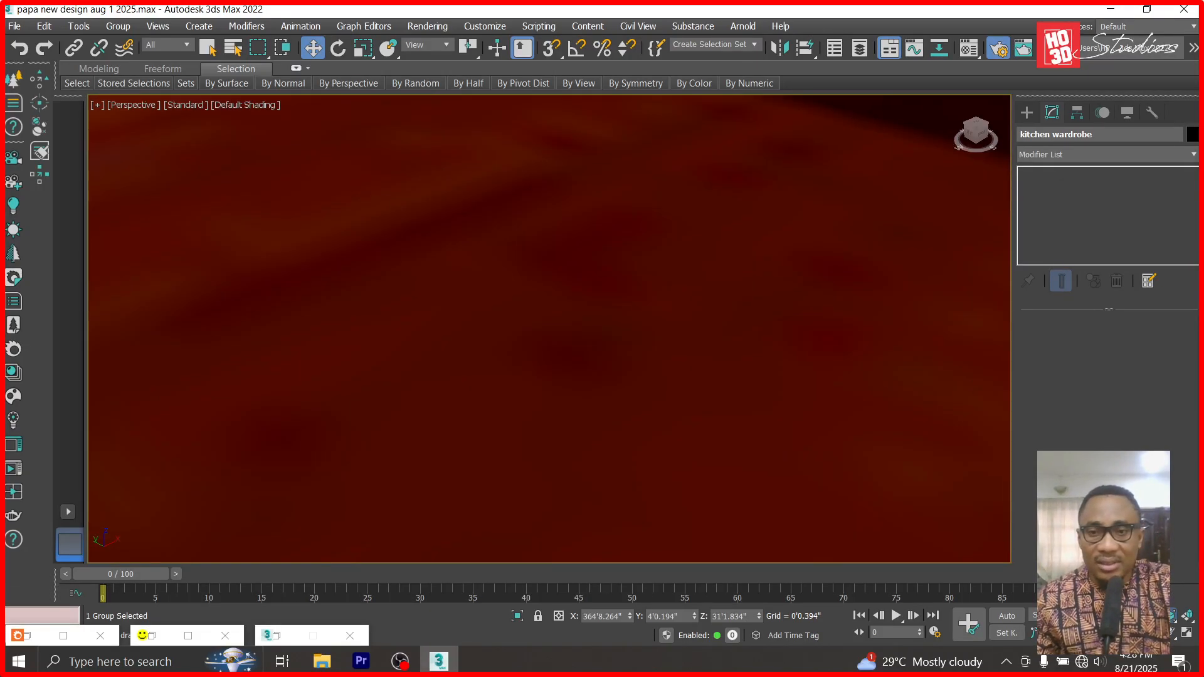
key("z")
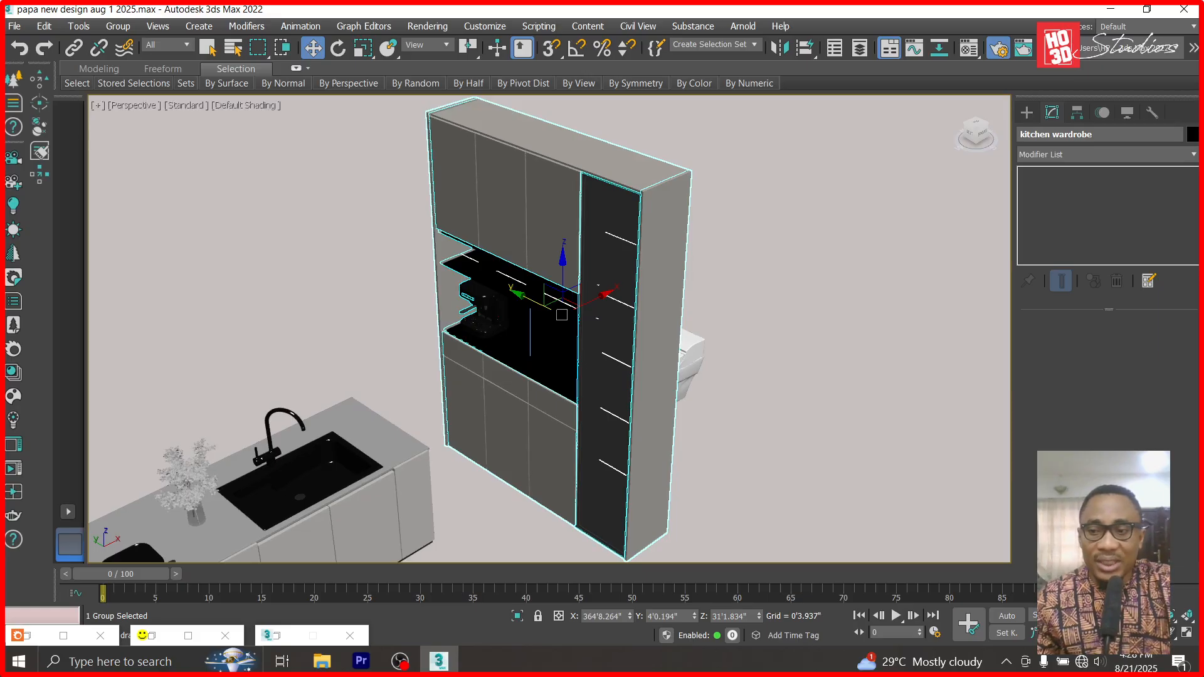
scroll(715, 303, "down", 8)
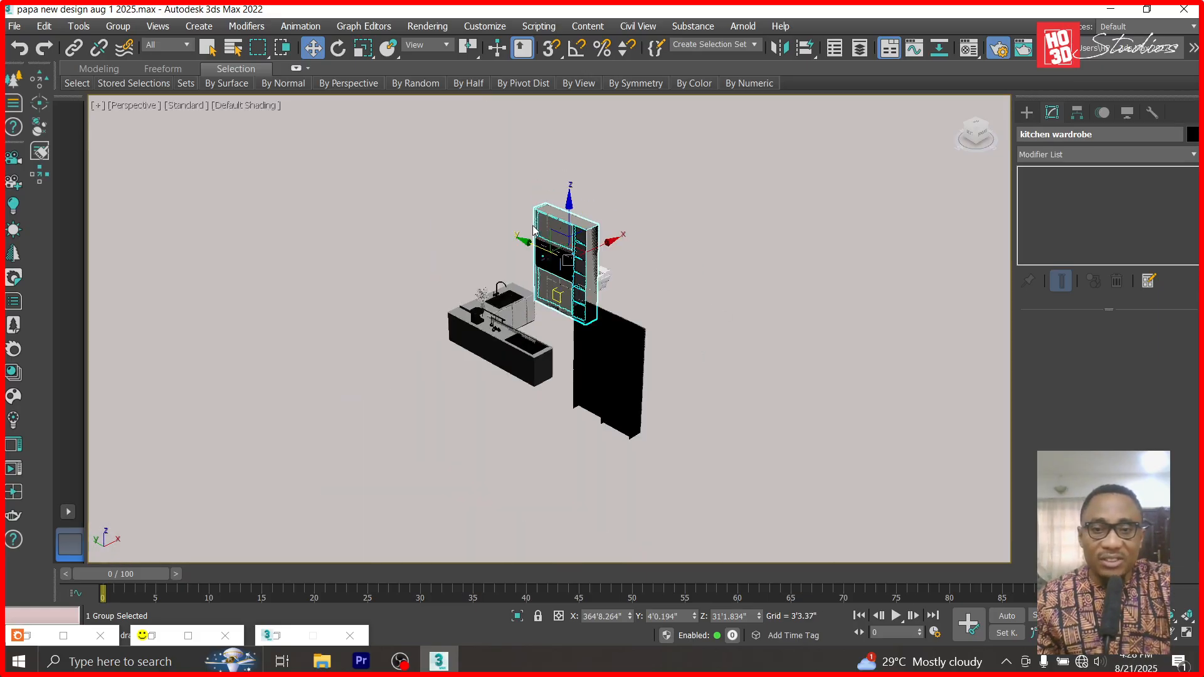
key("t")
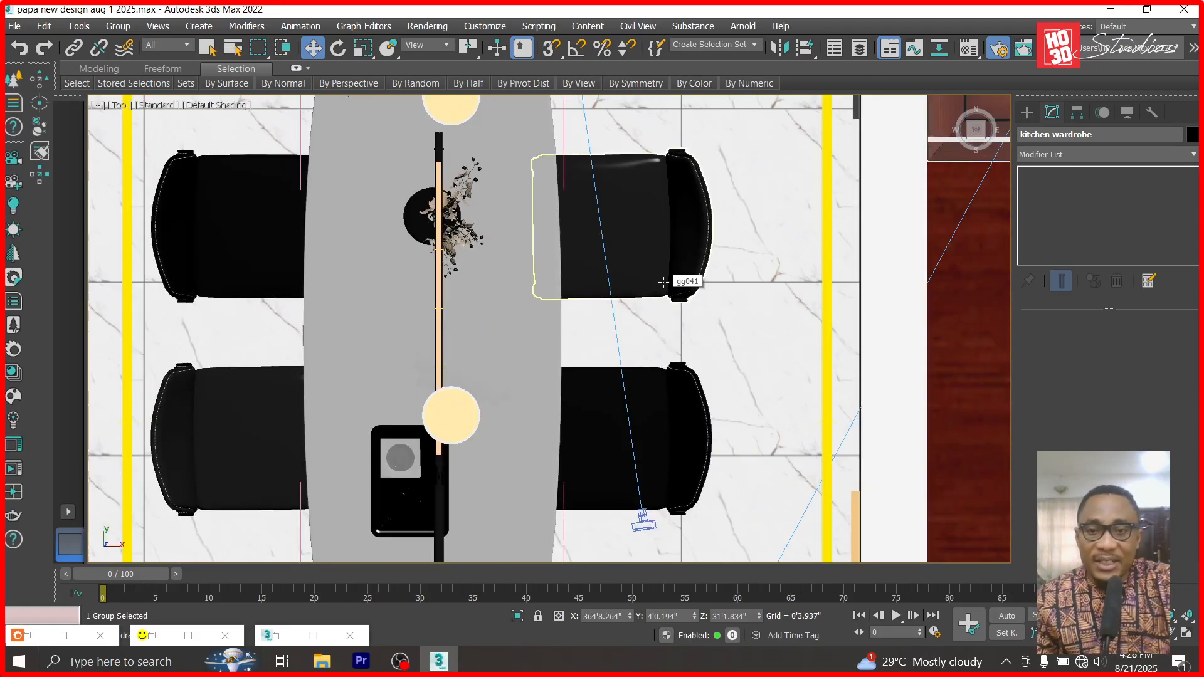
scroll(664, 283, "down", 10)
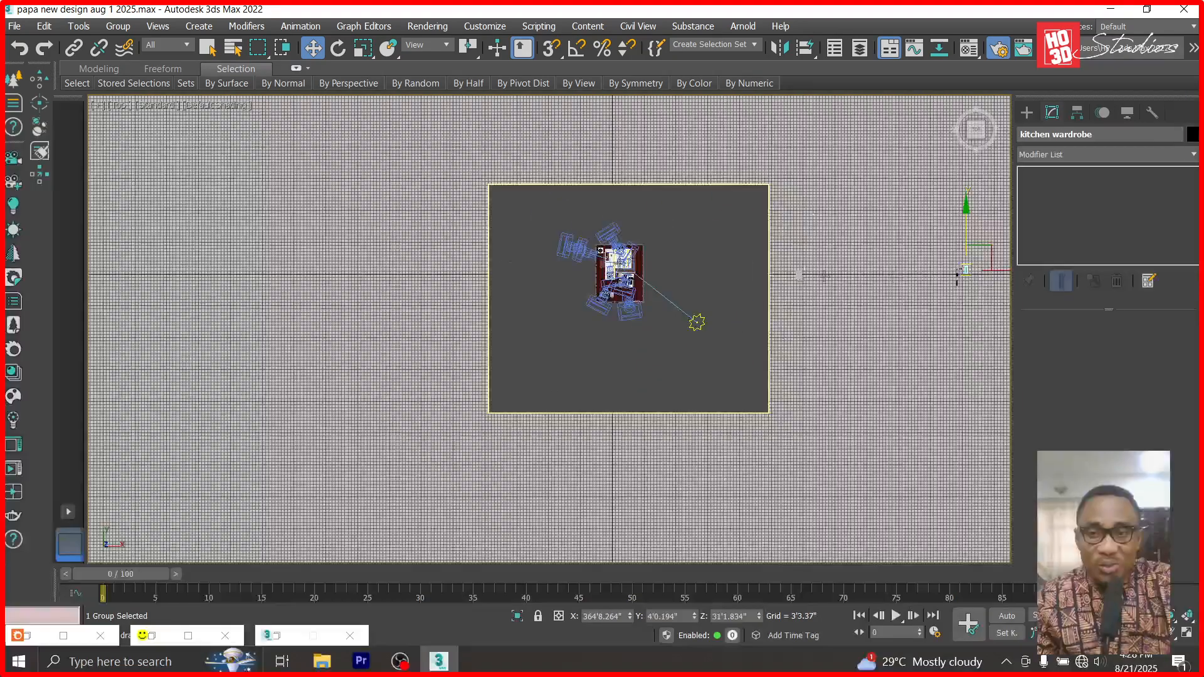
scroll(935, 284, "up", 4)
scroll(417, 242, "down", 4)
scroll(696, 250, "up", 7)
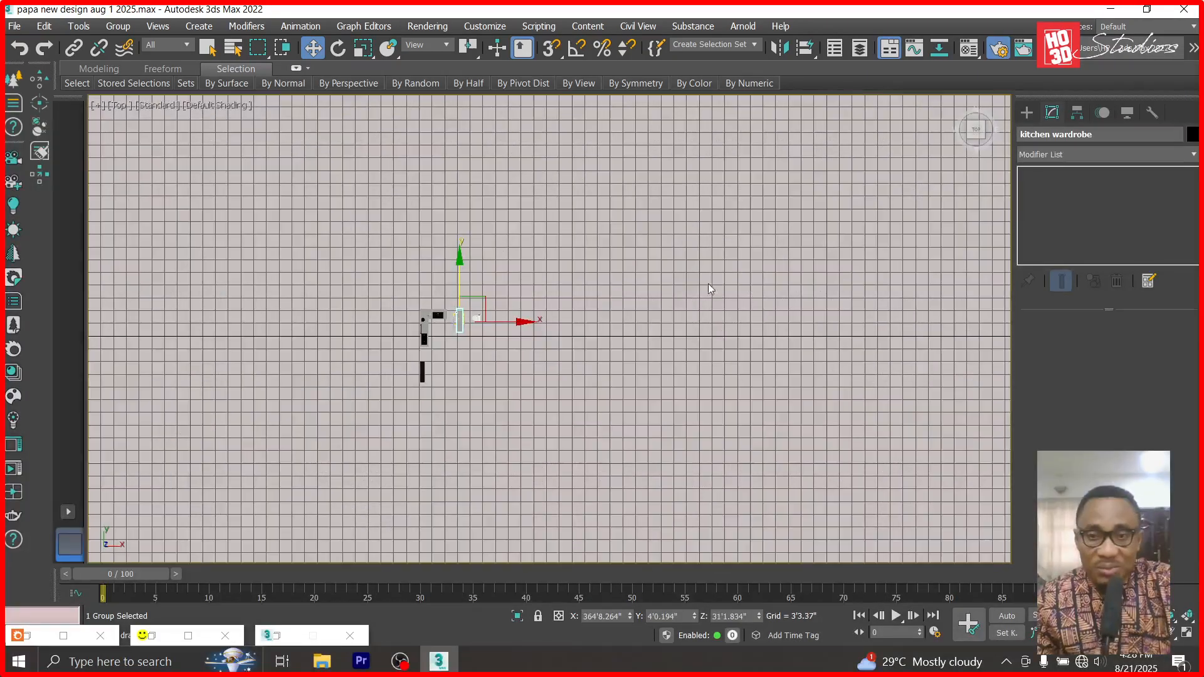
scroll(342, 370, "up", 3)
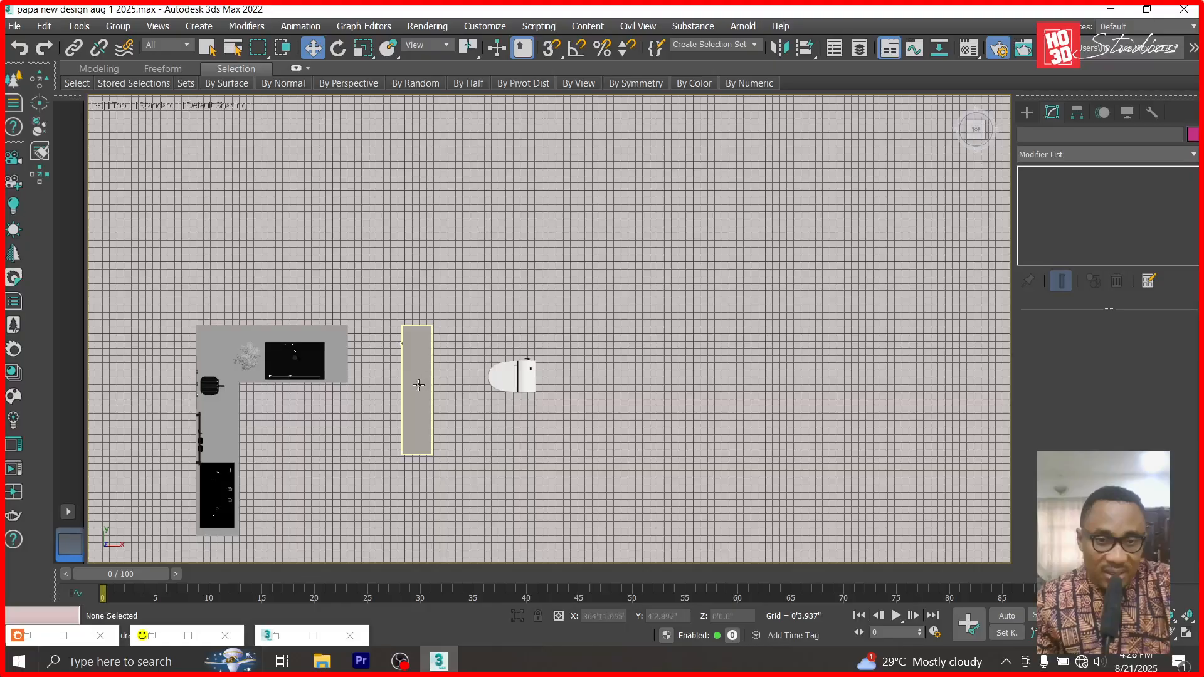
left_click_drag(469, 397, 499, 396)
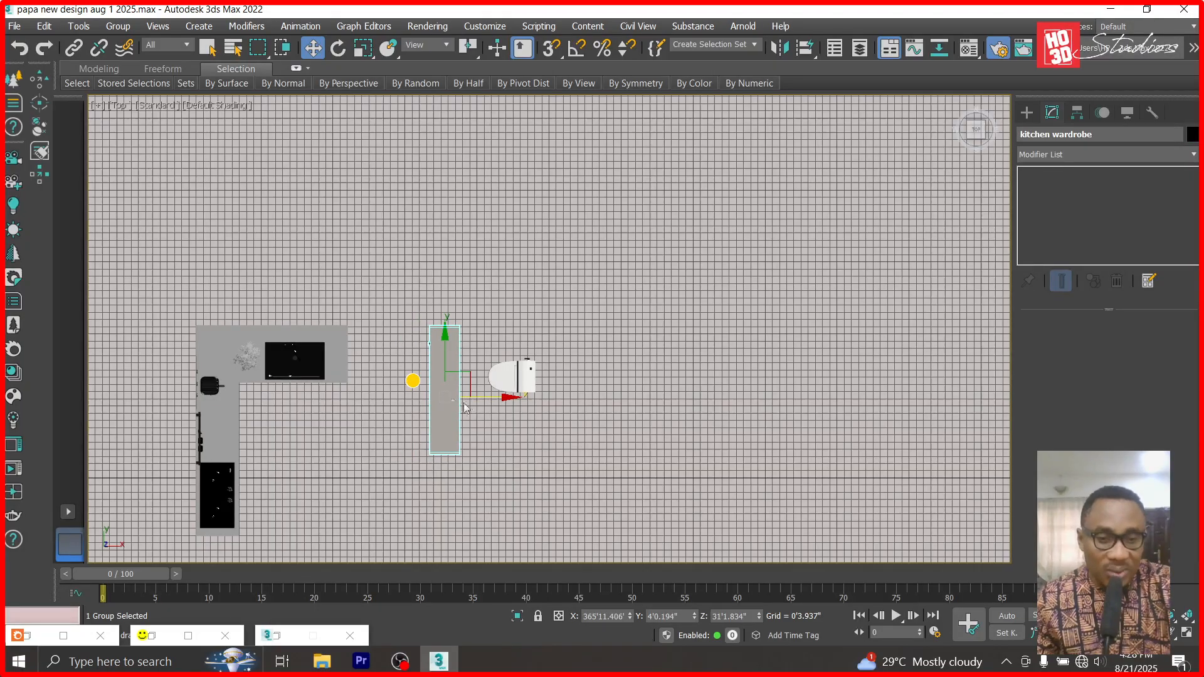
scroll(412, 379, "up", 5)
left_click(430, 344)
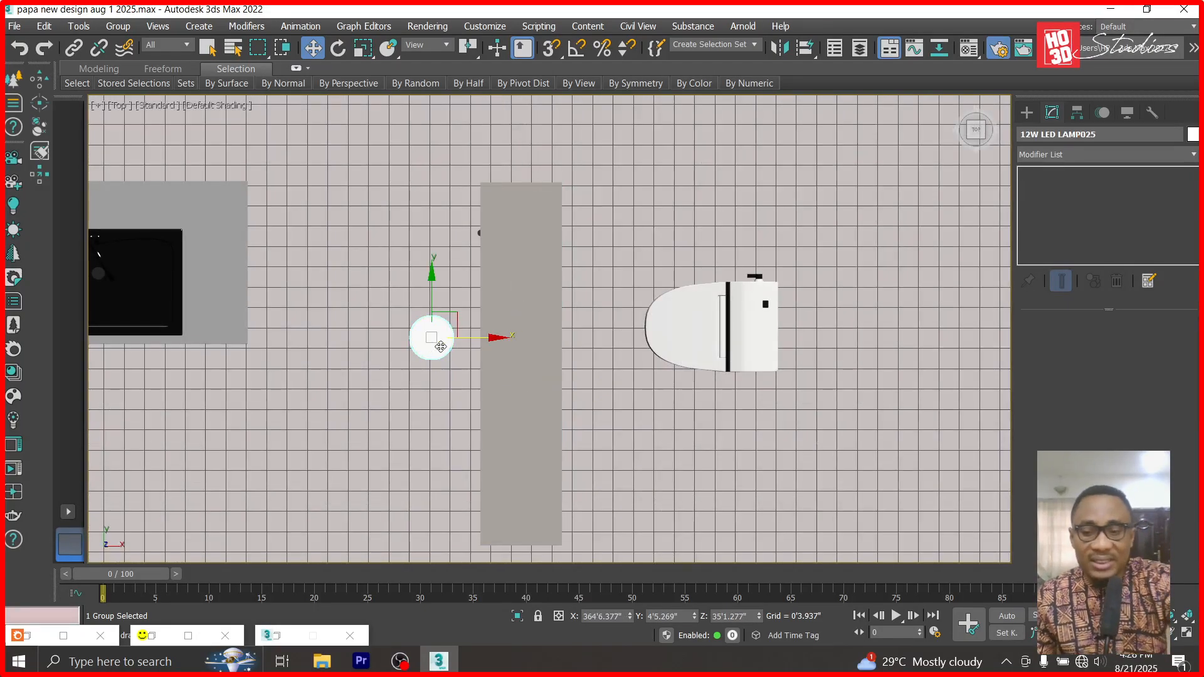
key("Delete")
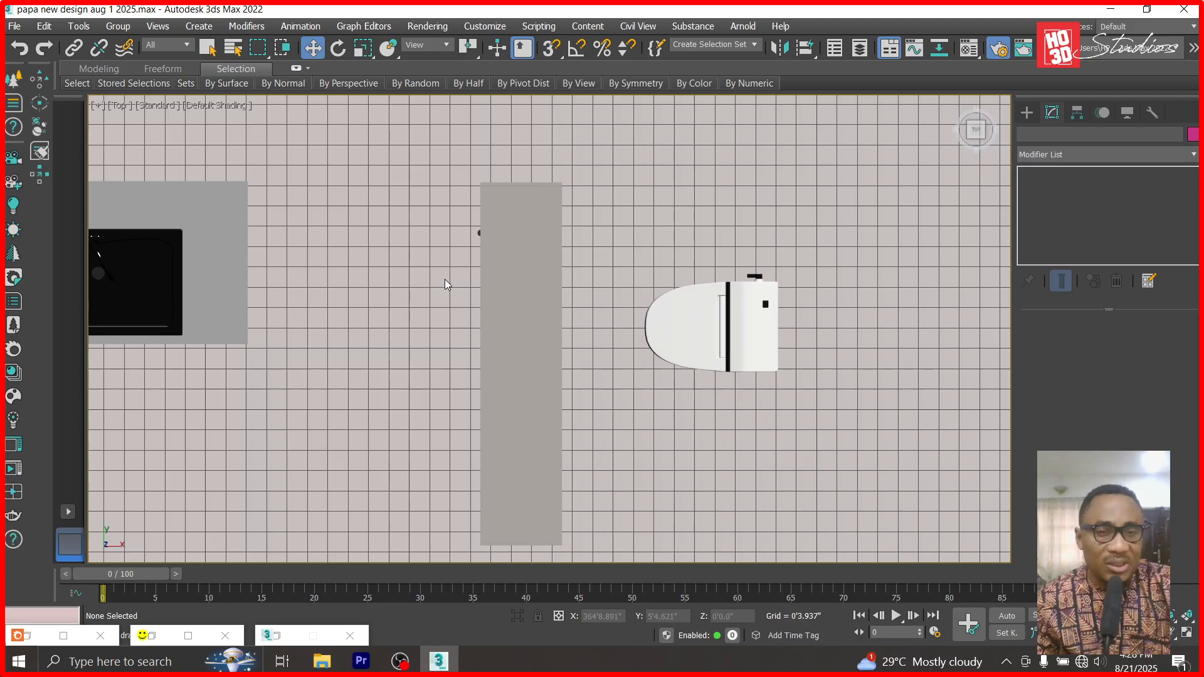
key("ctrl+z")
key("ctrl+z")
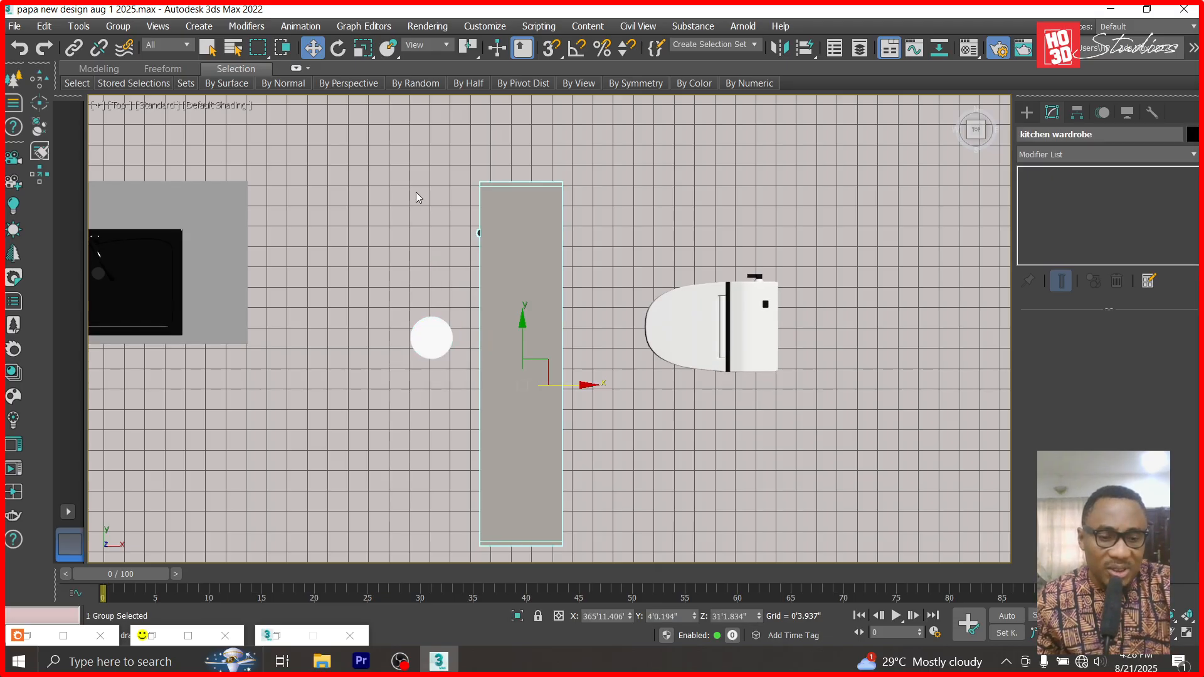
key("ctrl+z")
- Group the kitchen wardrobe together with the round LED lamp beneath it as "kitchen shelf1"
left_click_drag(421, 250, 556, 585)
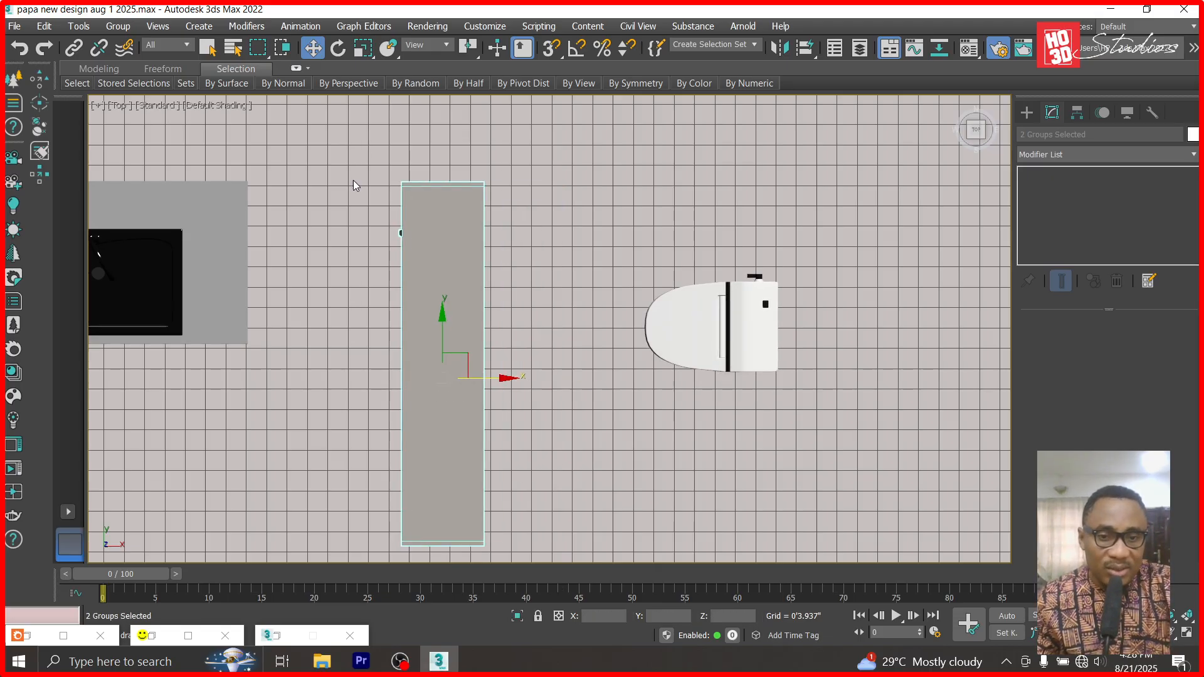
left_click(118, 26)
left_click(125, 47)
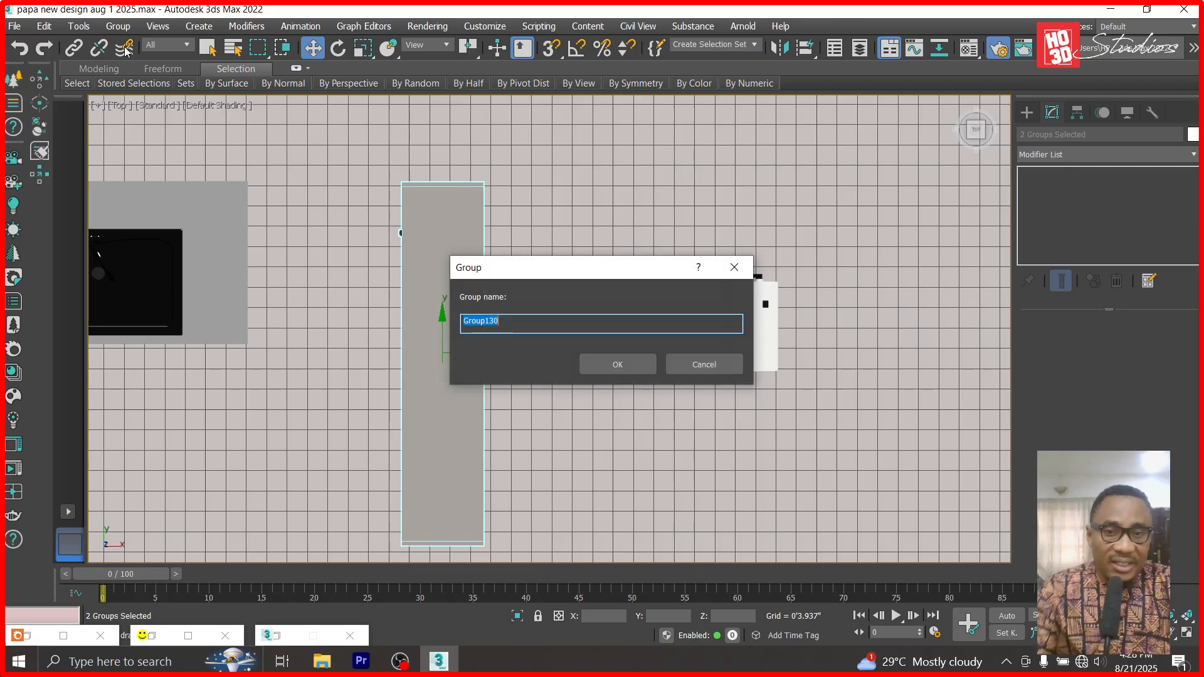
type("kitchen shelf1")
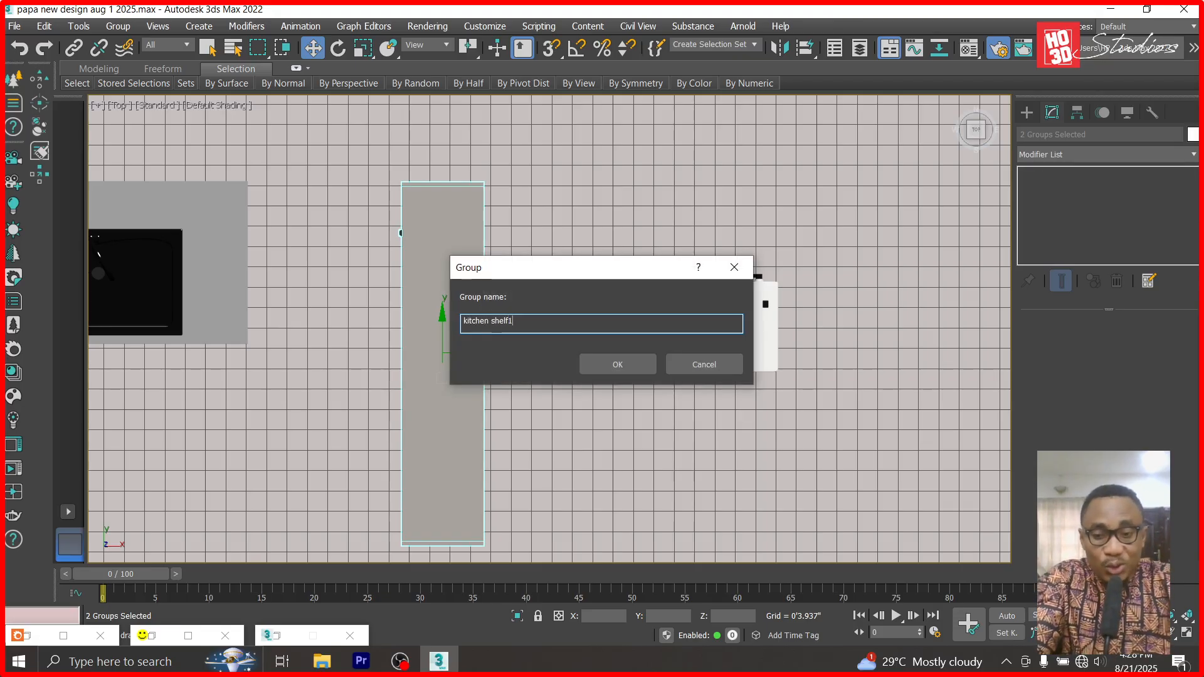
key("Return")
- Group the L-shaped kitchen counter with its sink and burner as "kitchen shelf 2"
scroll(488, 281, "down", 4)
left_click_drag(232, 223, 391, 392)
left_click_drag(401, 454, 416, 459)
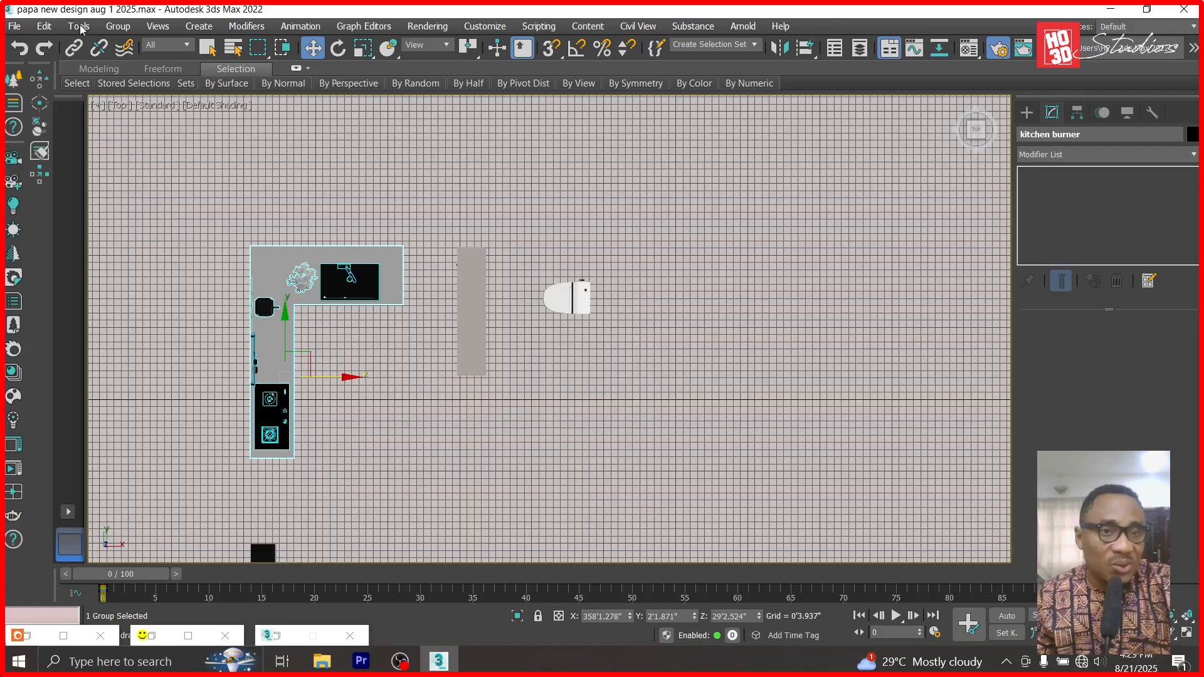
left_click(118, 26)
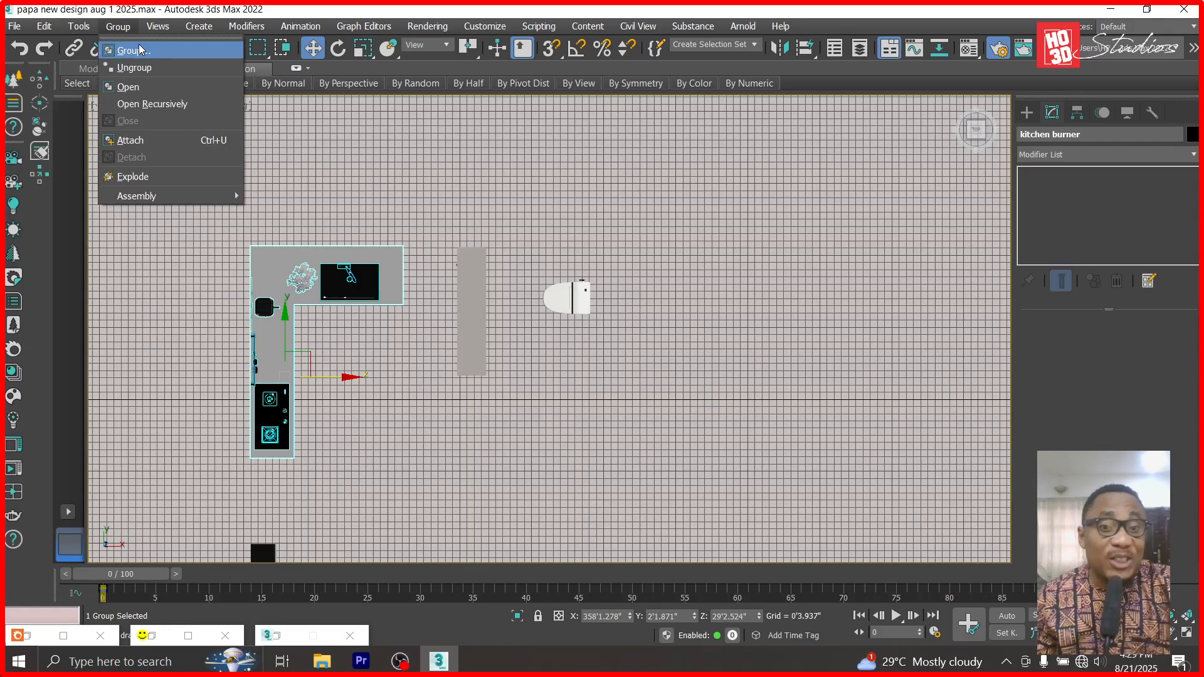
left_click(140, 49)
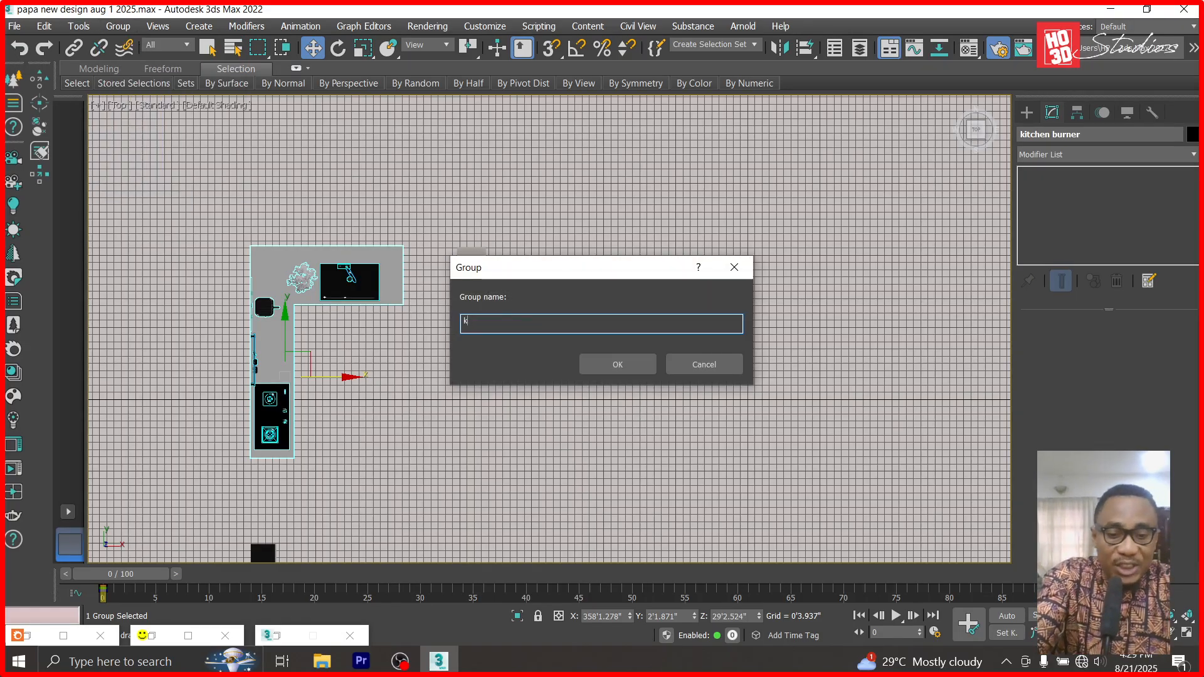
type("kitchen sh")
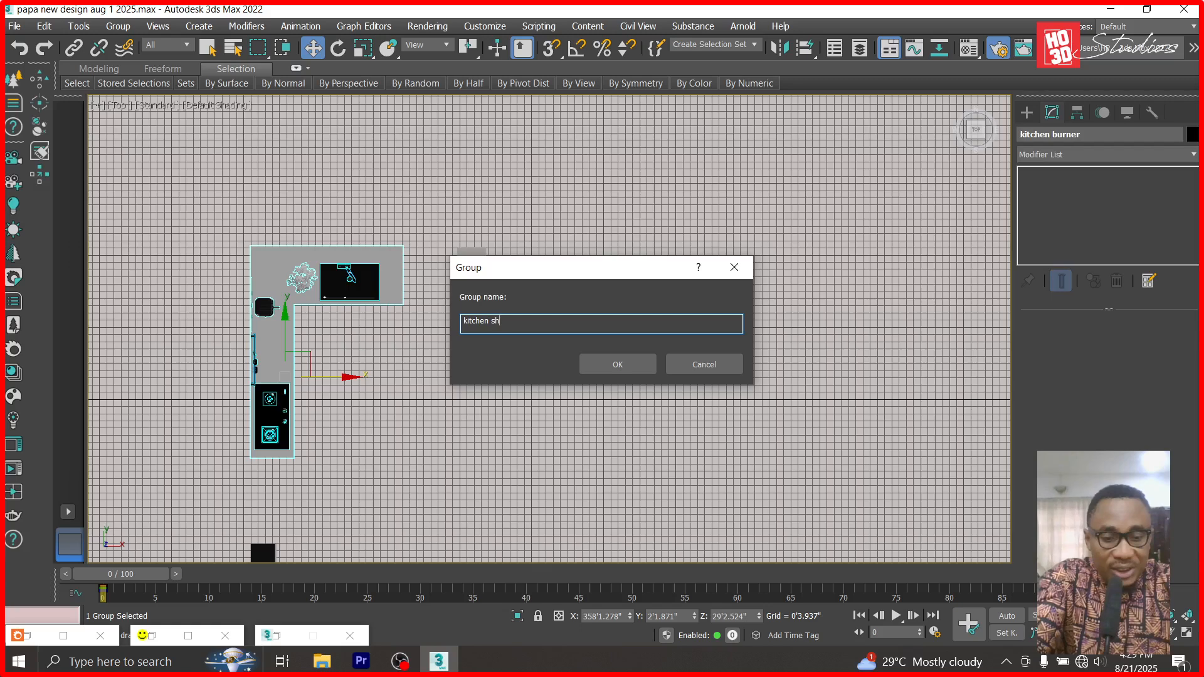
type("elf 2")
key("Return")
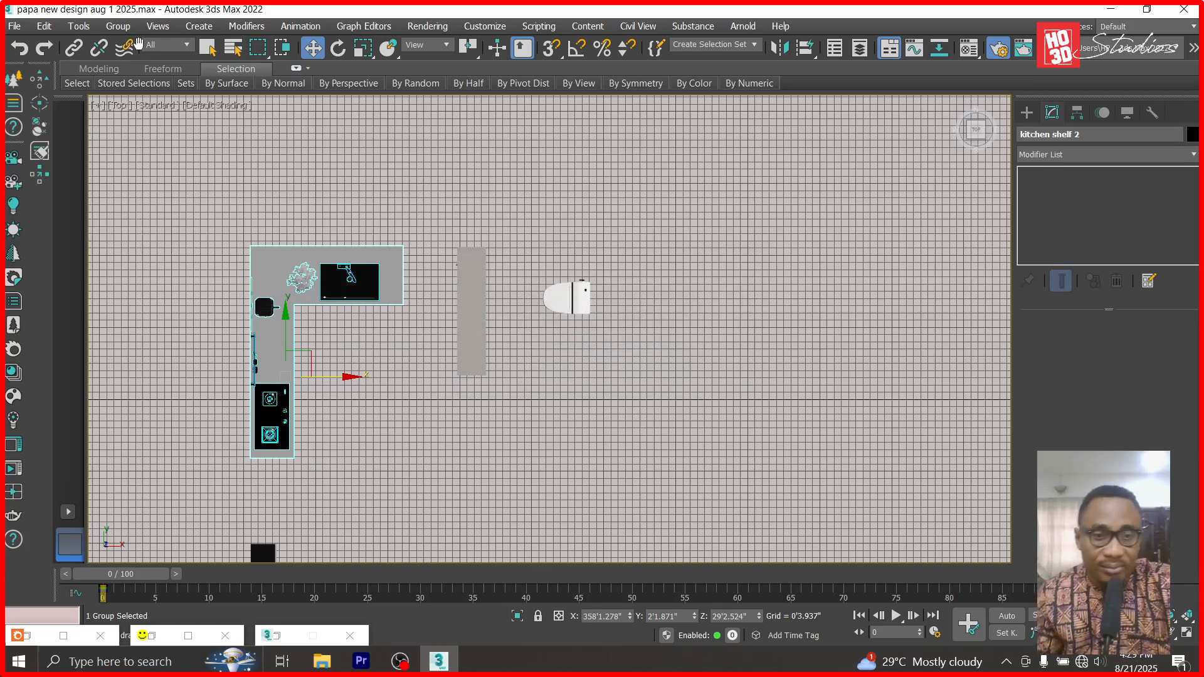
- Group the separate black kitchen unit below the L-shaped counter as "kitchen shelf 3"
scroll(552, 263, "down", 5)
scroll(502, 351, "up", 5)
left_click_drag(356, 235, 439, 423)
left_click(110, 26)
left_click(125, 35)
type("kitchen shelf")
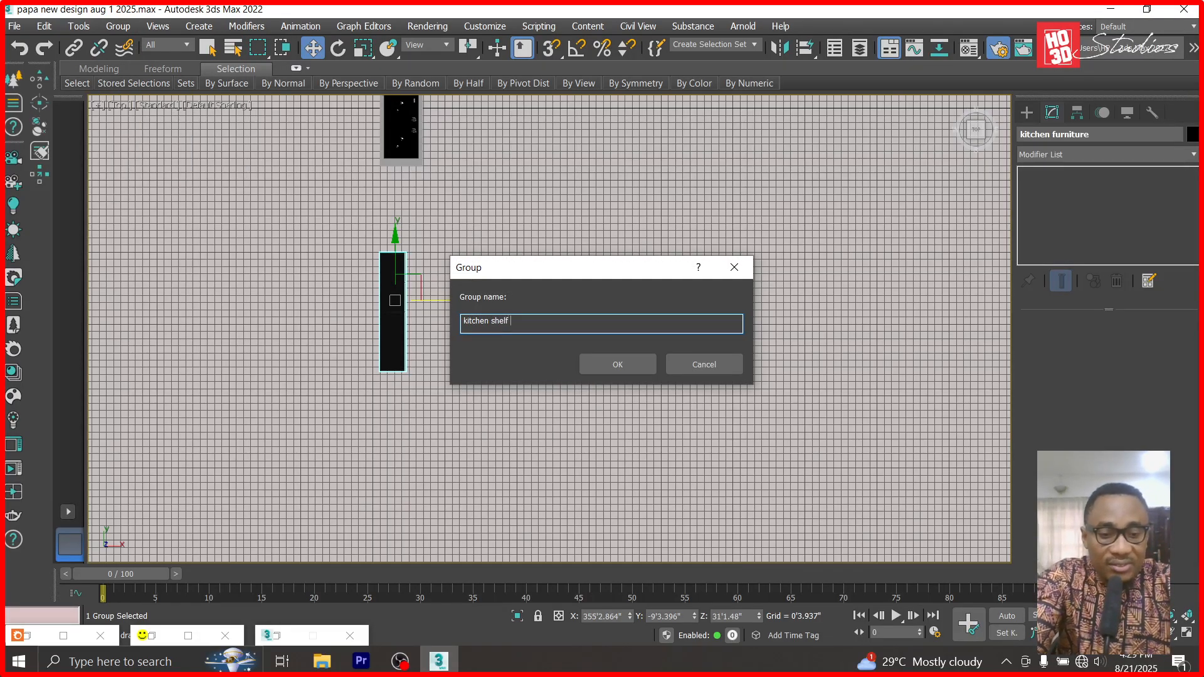
key("BackSpace")
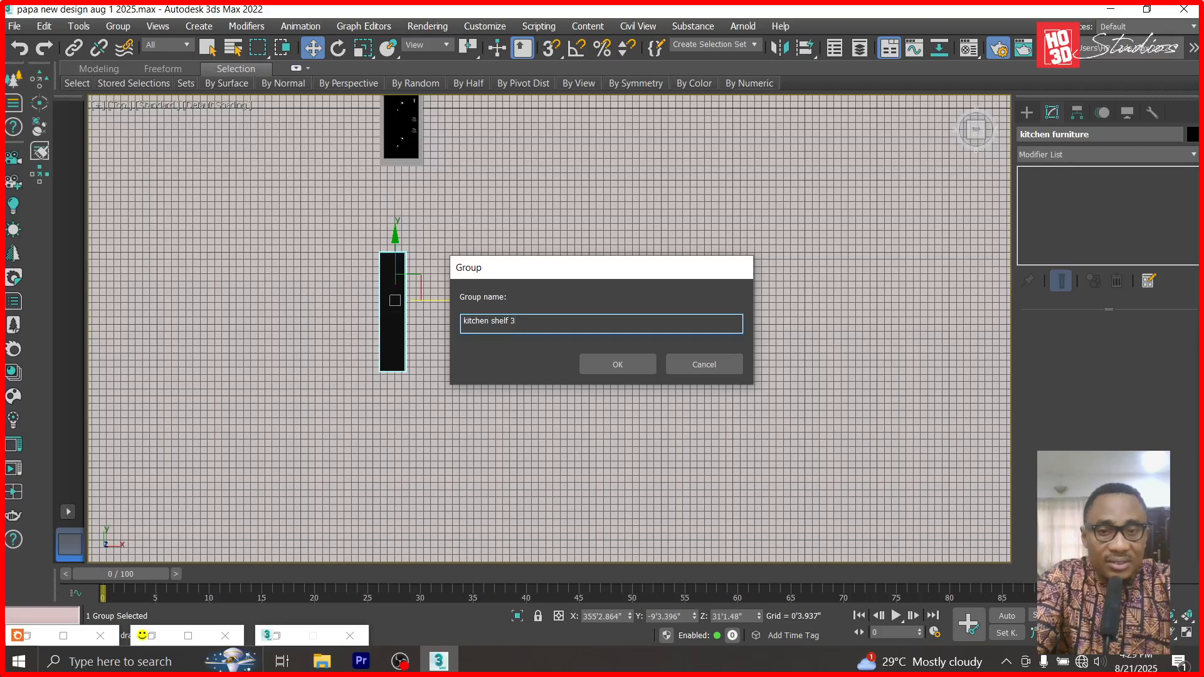
type("3")
key("Return")
scroll(633, 258, "down", 5)
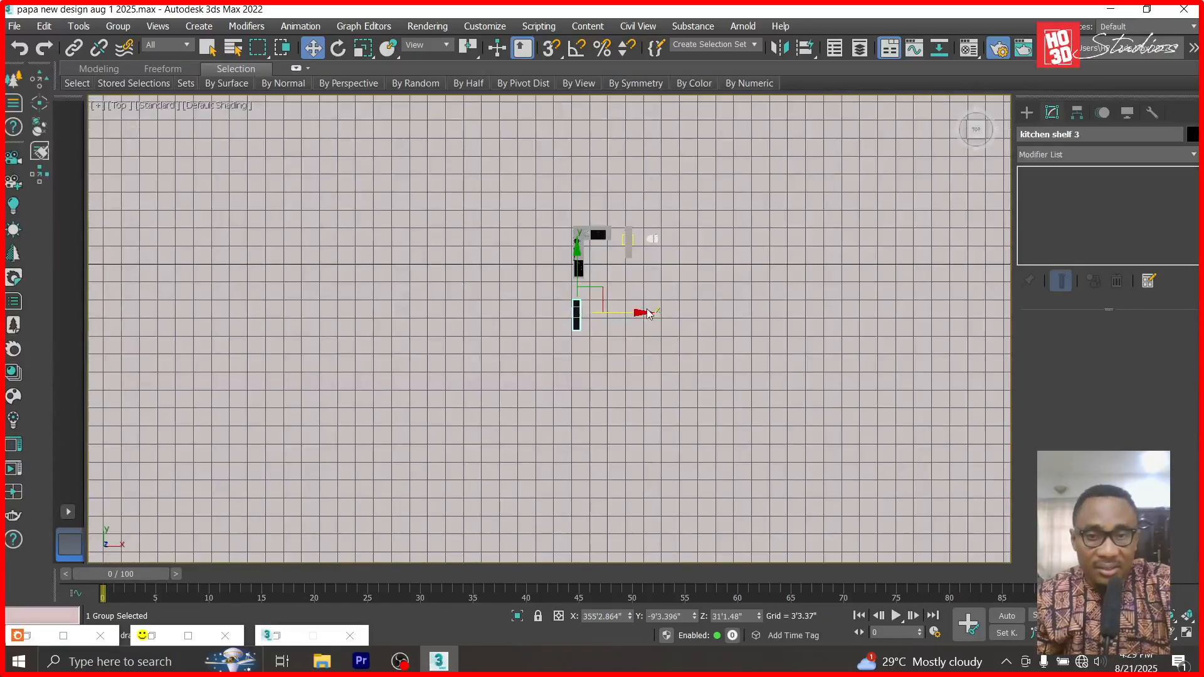
left_click_drag(721, 201, 562, 338)
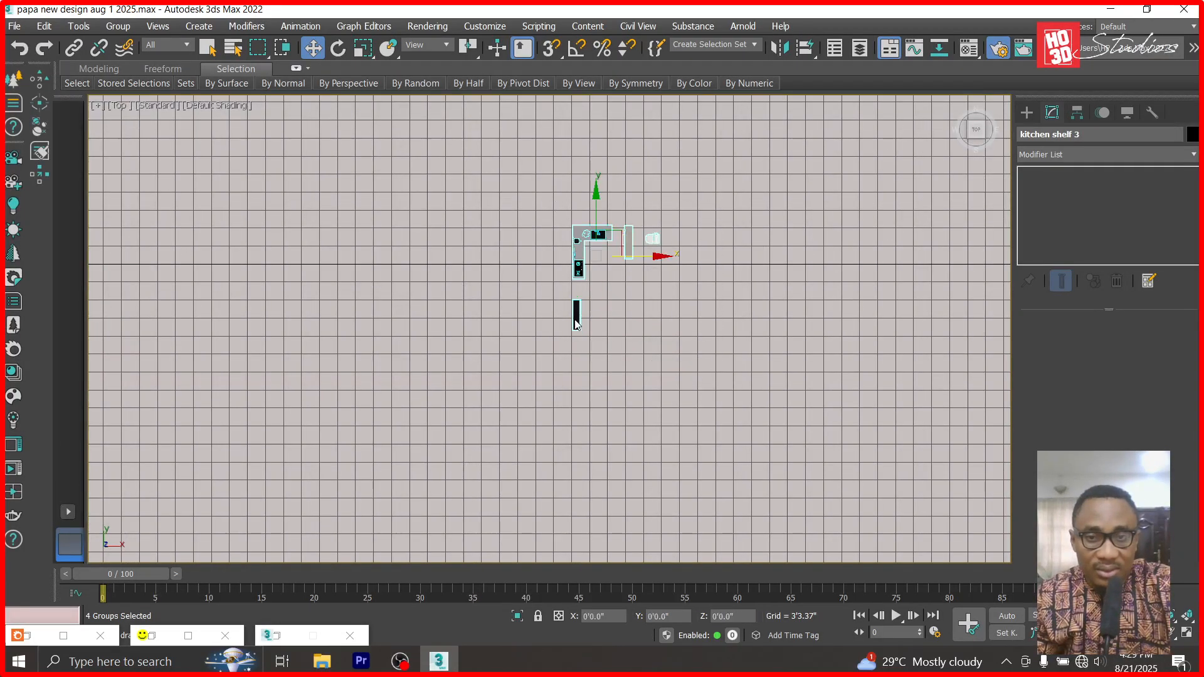
left_click(695, 243)
- Select the three kitchen shelf groups without the toilet and move them onto the ground plane beside the house
scroll(673, 246, "up", 5)
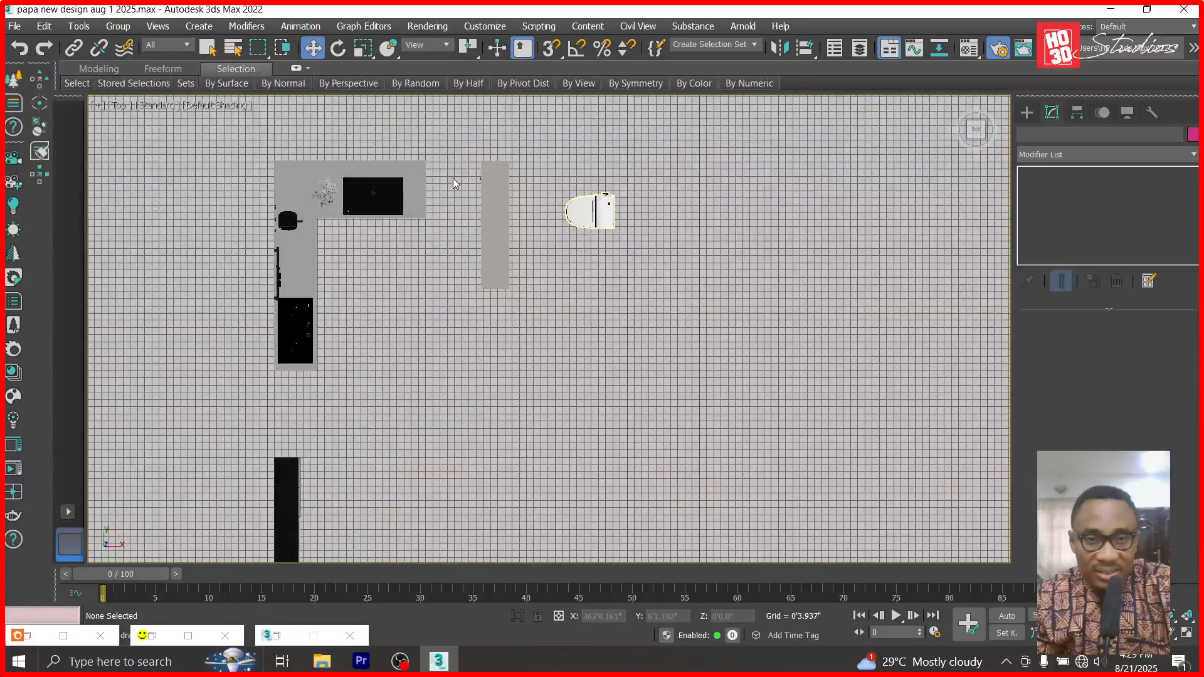
scroll(453, 178, "down", 2)
left_click_drag(285, 130, 517, 506)
scroll(540, 371, "down", 4)
left_click_drag(580, 356, 326, 321)
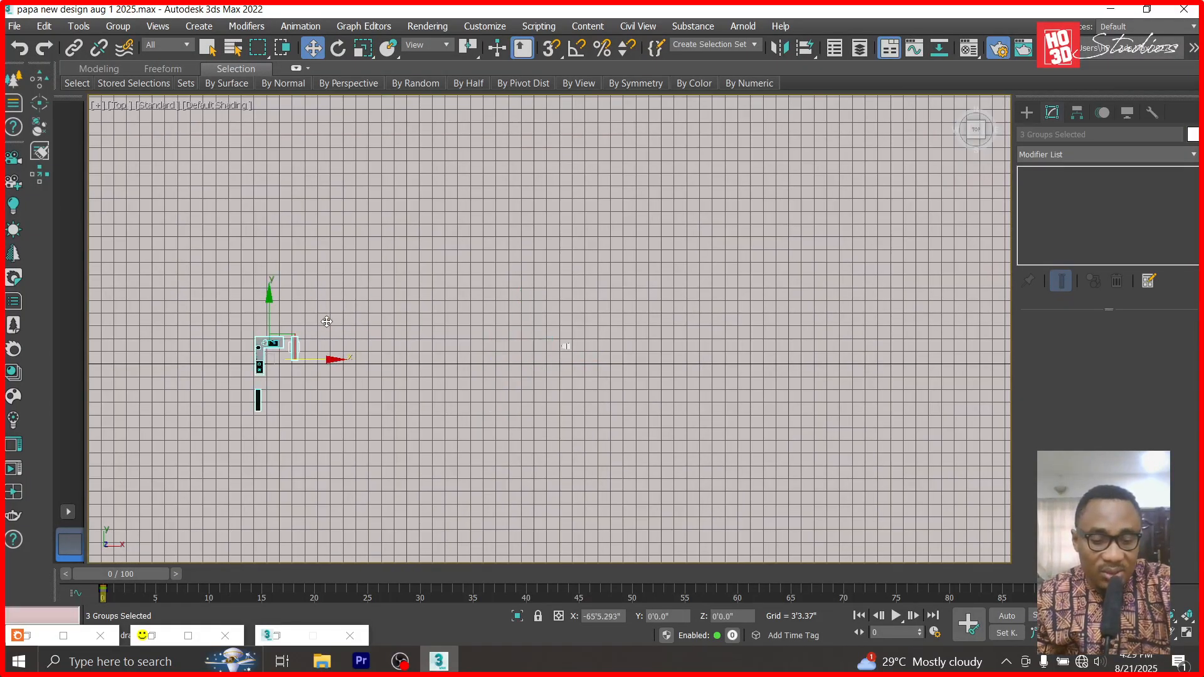
scroll(345, 320, "down", 3)
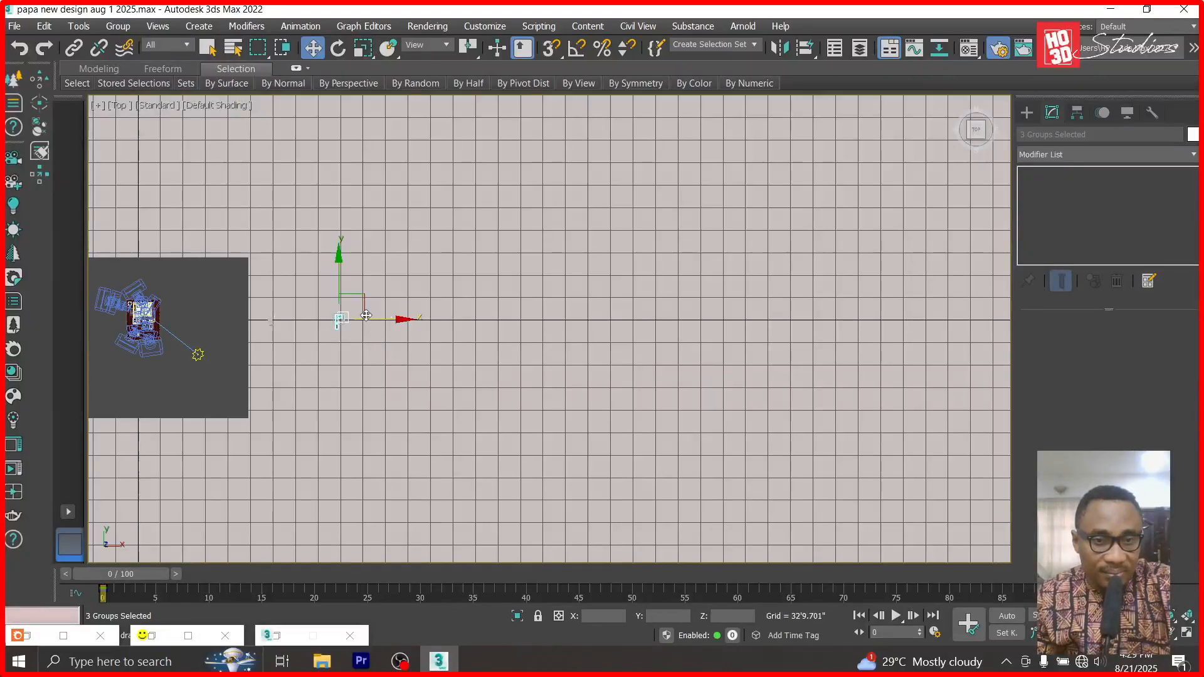
left_click_drag(364, 316, 209, 305)
scroll(153, 317, "up", 2)
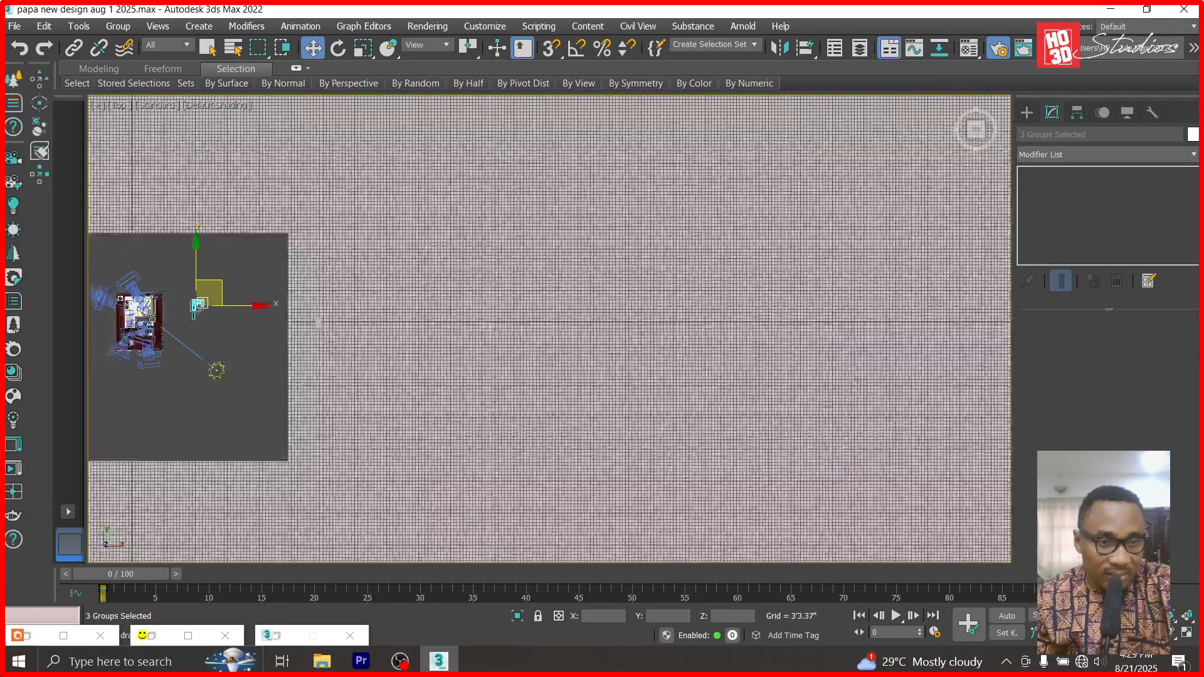
scroll(139, 315, "up", 5)
scroll(315, 264, "up", 3)
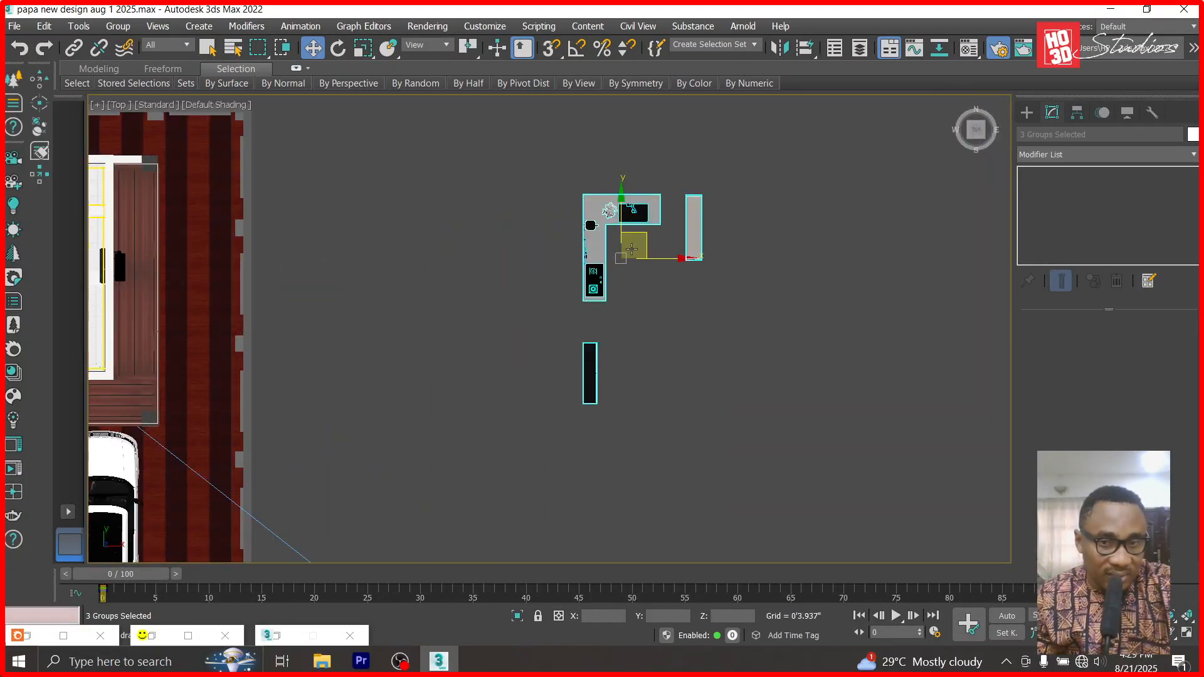
- Move the three kitchen shelf groups into the house, fitting the L-shaped counter into the kitchen's upper-left corner in plan
scroll(632, 249, "down", 3)
left_click(563, 242)
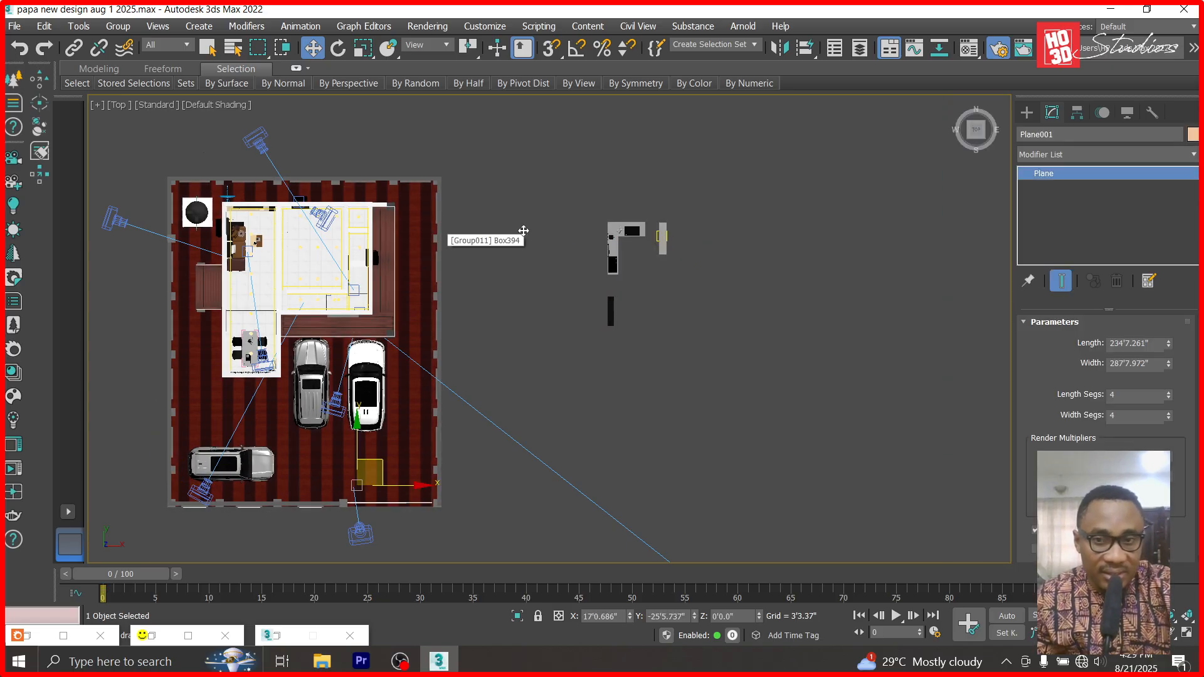
left_click(612, 266)
left_click(610, 312, "ctrl")
left_click(663, 241, "ctrl")
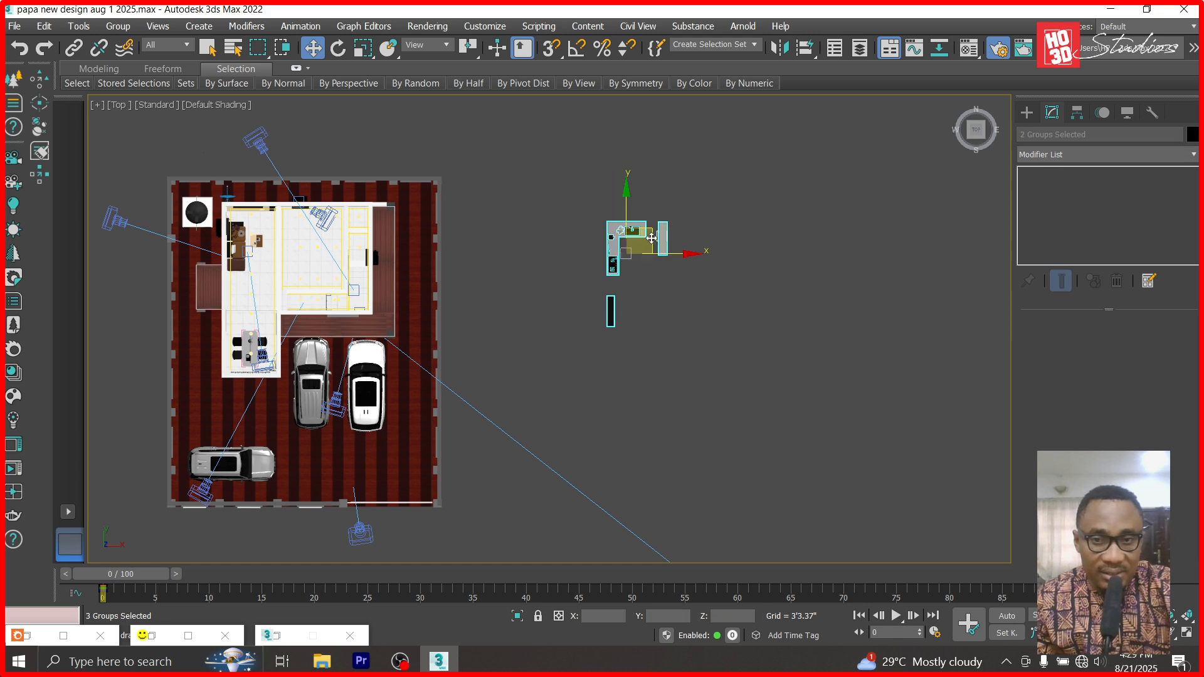
left_click_drag(647, 232, 330, 226)
scroll(330, 226, "up", 4)
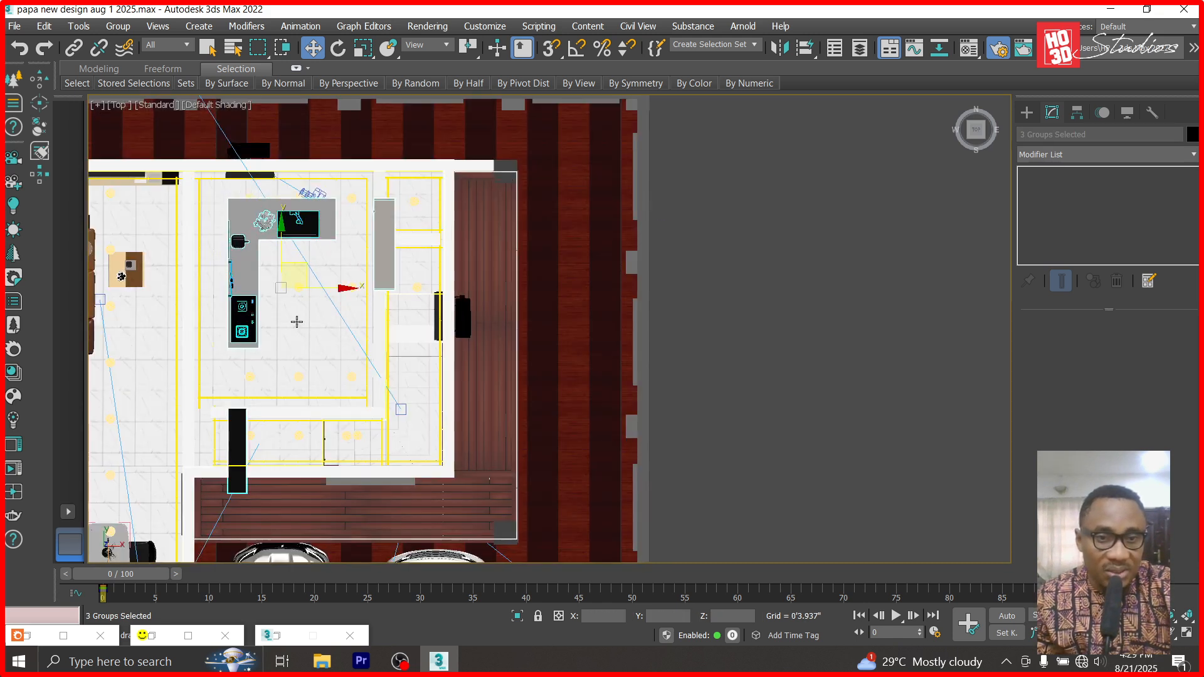
left_click_drag(258, 209, 230, 186)
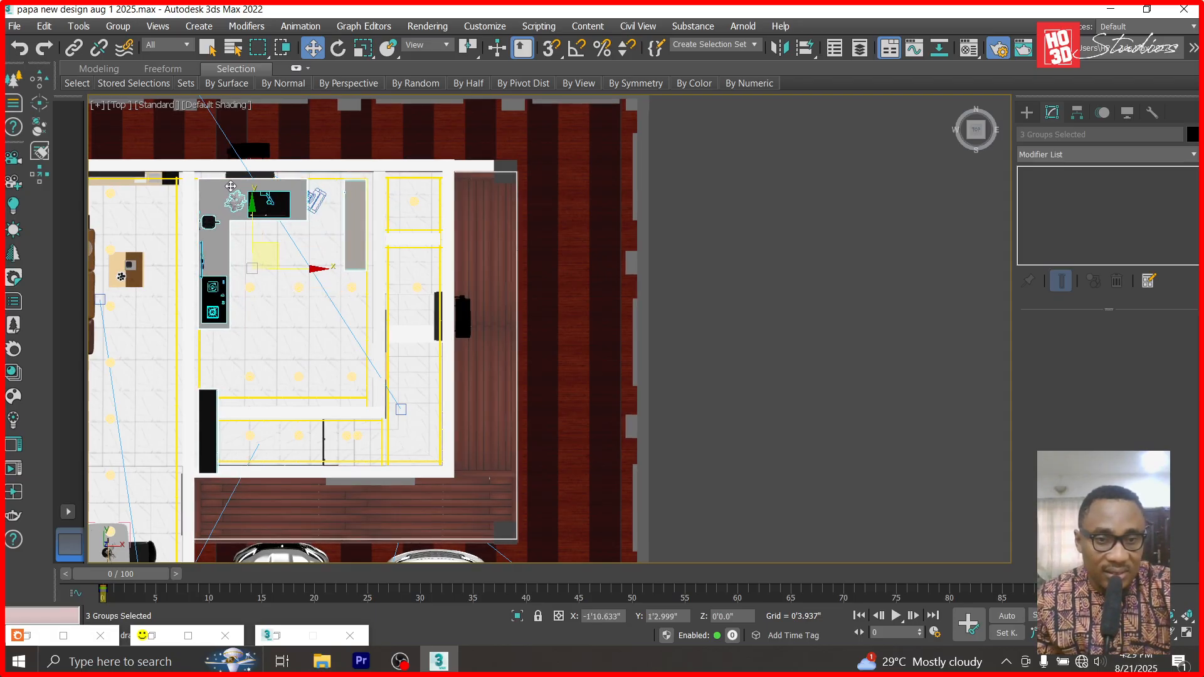
- Move kitchen shelf 3 up and across to the lower-right part of the kitchen, ending against the lower wall
left_click(209, 413)
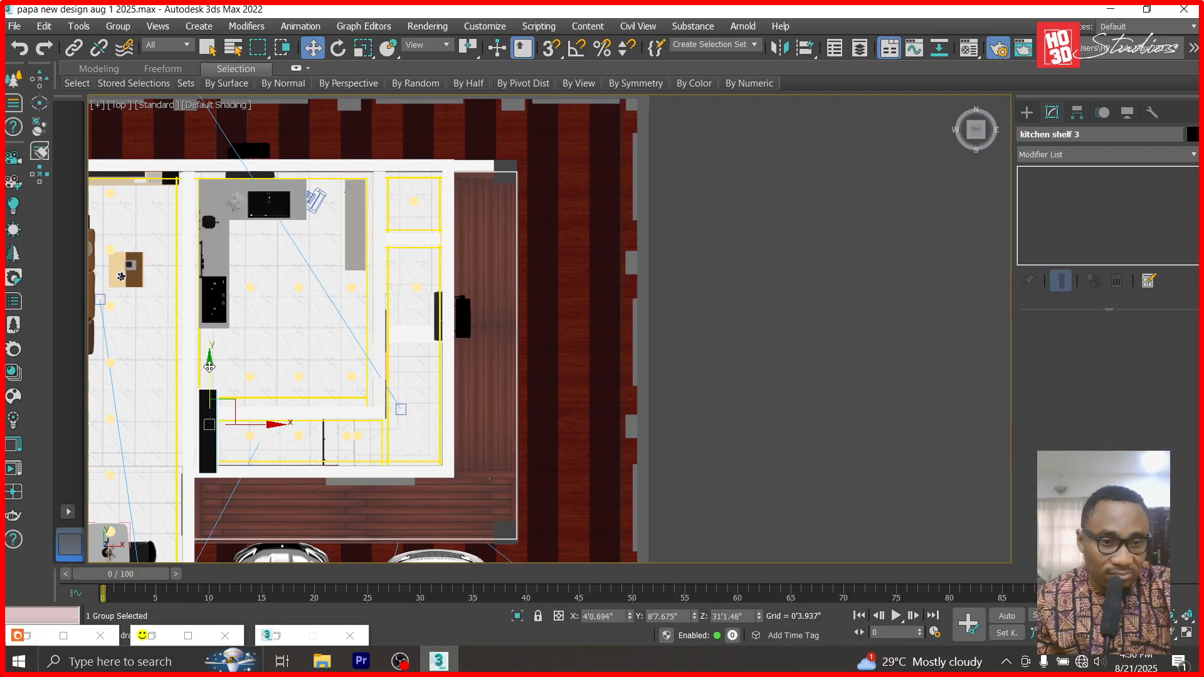
left_click_drag(210, 365, 210, 309)
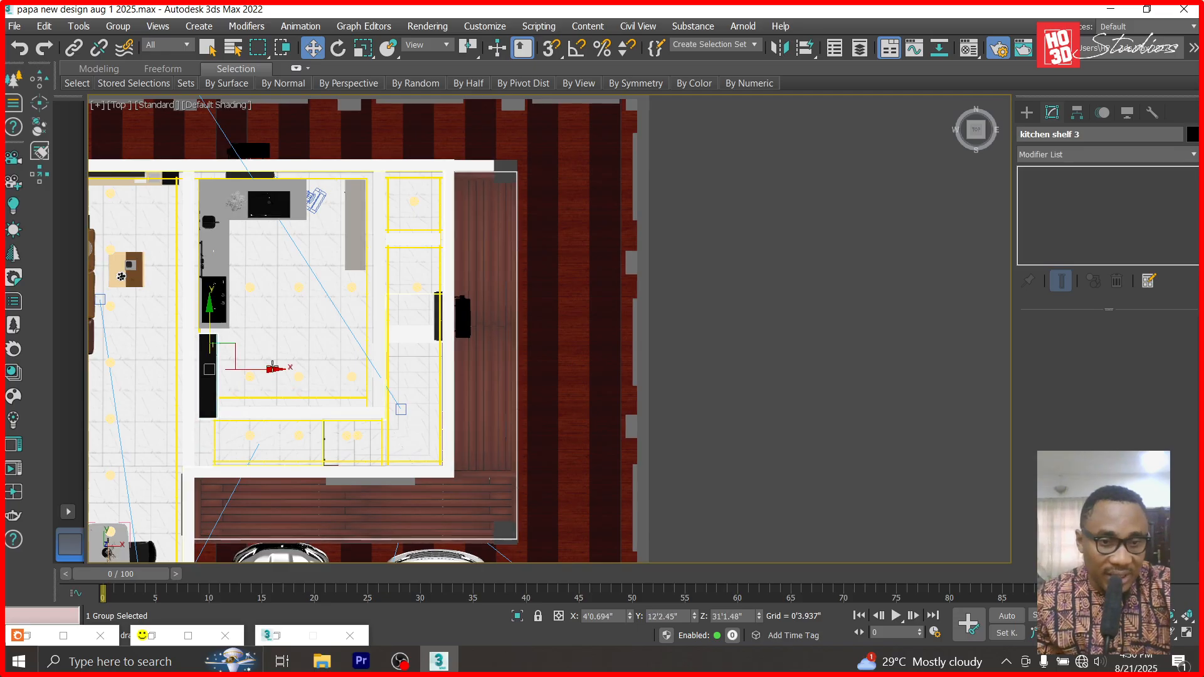
left_click_drag(269, 369, 379, 369)
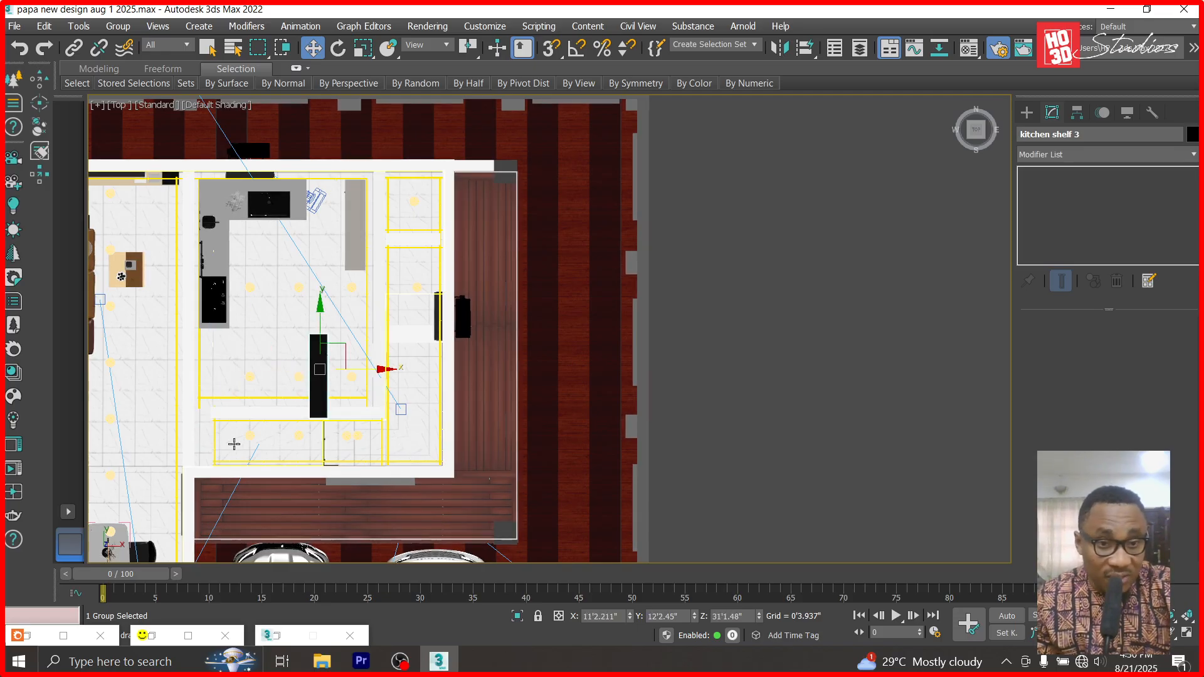
scroll(236, 442, "up", 4)
left_click_drag(472, 292, 476, 293)
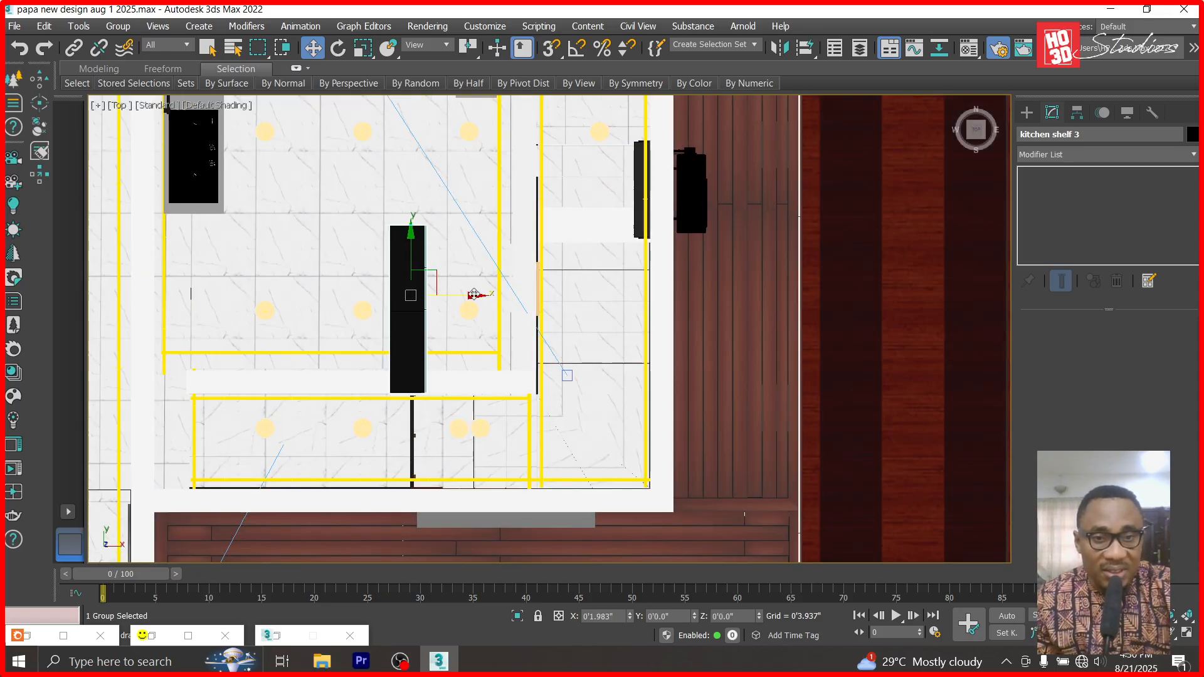
scroll(483, 325, "down", 4)
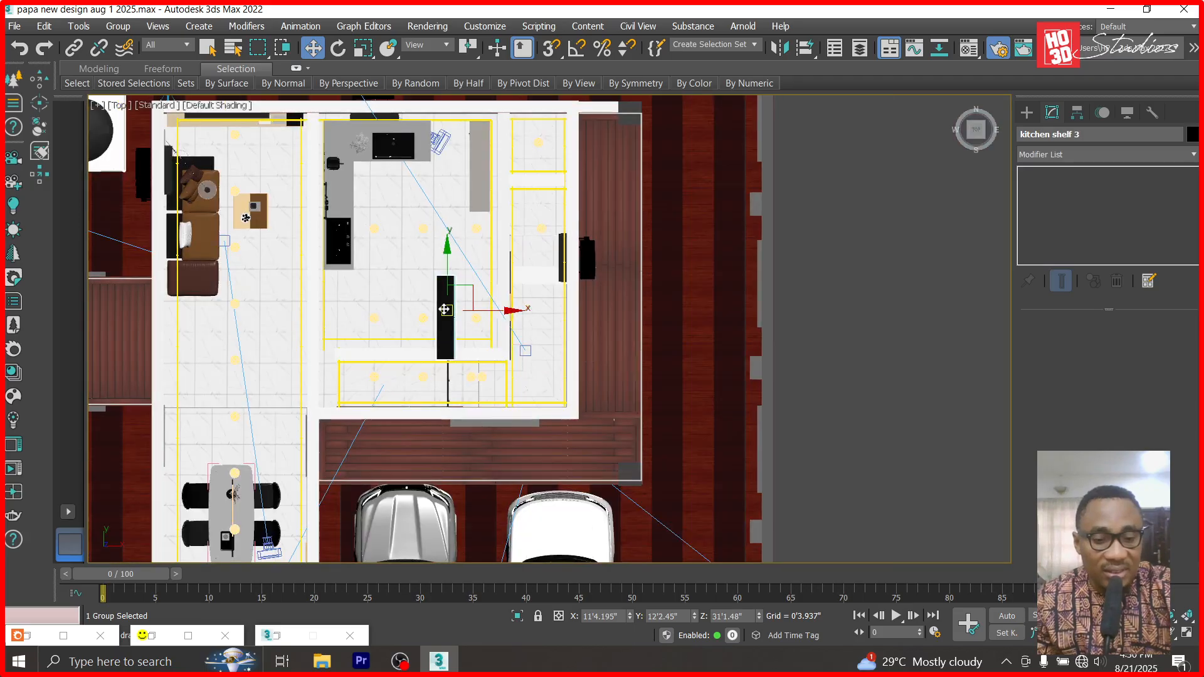
- Look at the interior through Corona Camera002, then return to the kitchen in the top view
key("c")
double_click(536, 190)
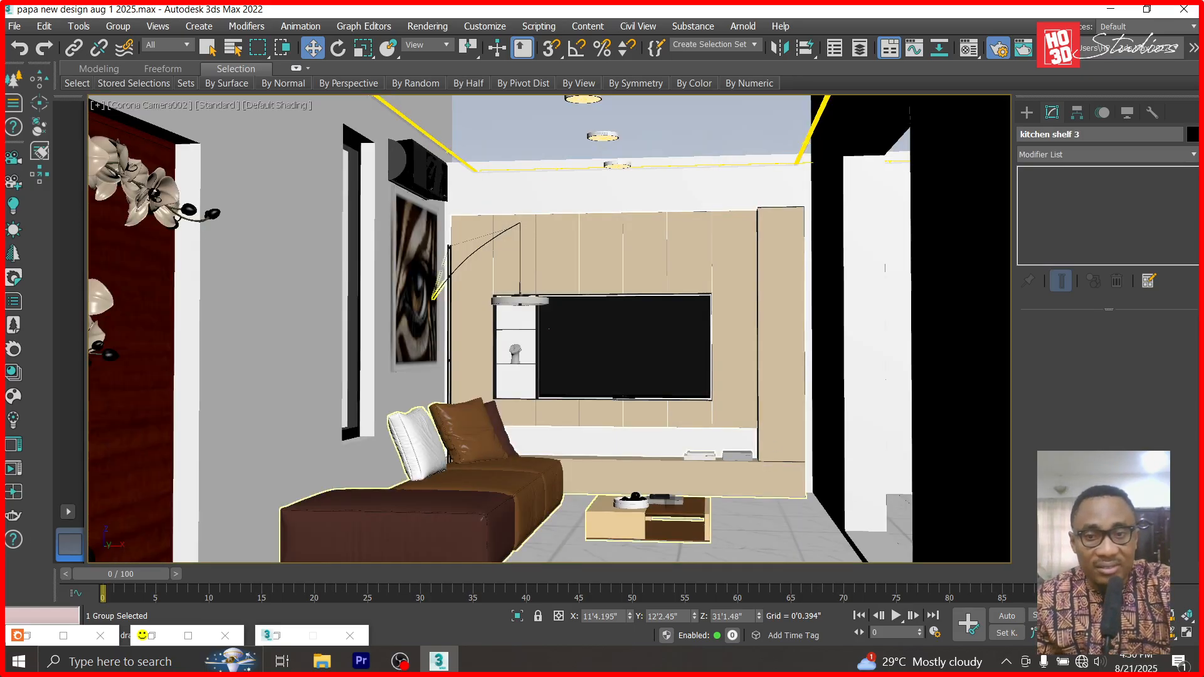
mouse_move(715, 439)
left_mouse_down()
mouse_move(742, 438)
mouse_move(720, 434)
left_mouse_up()
key("t")
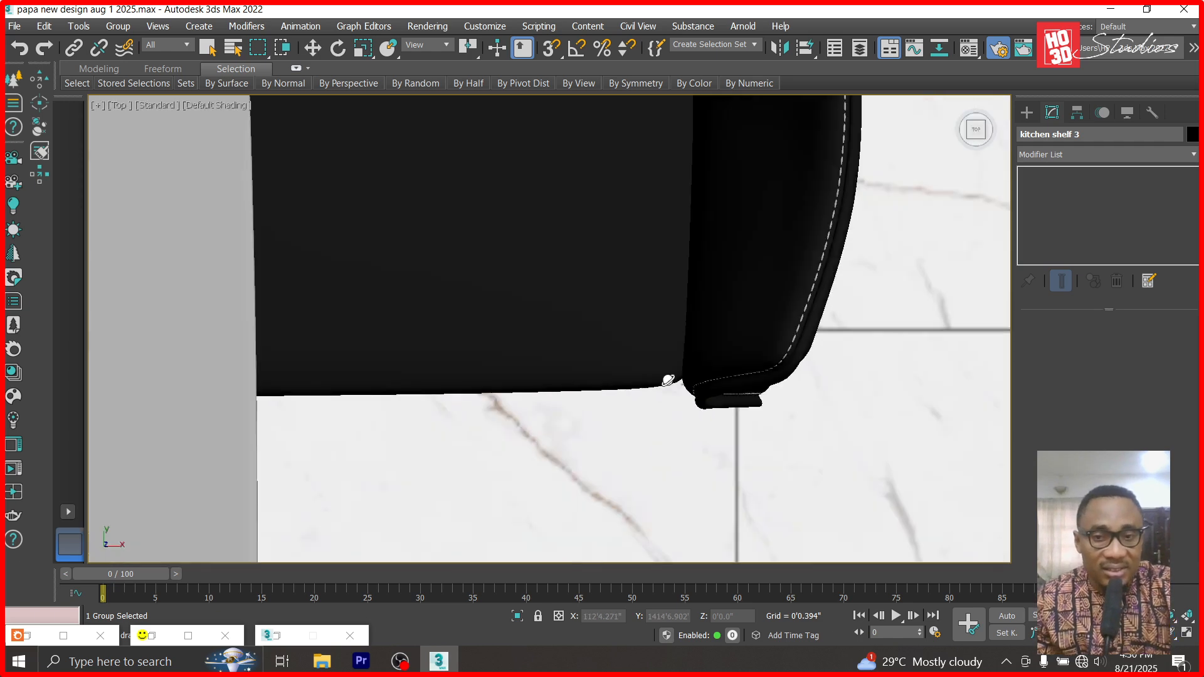
scroll(636, 326, "down", 6)
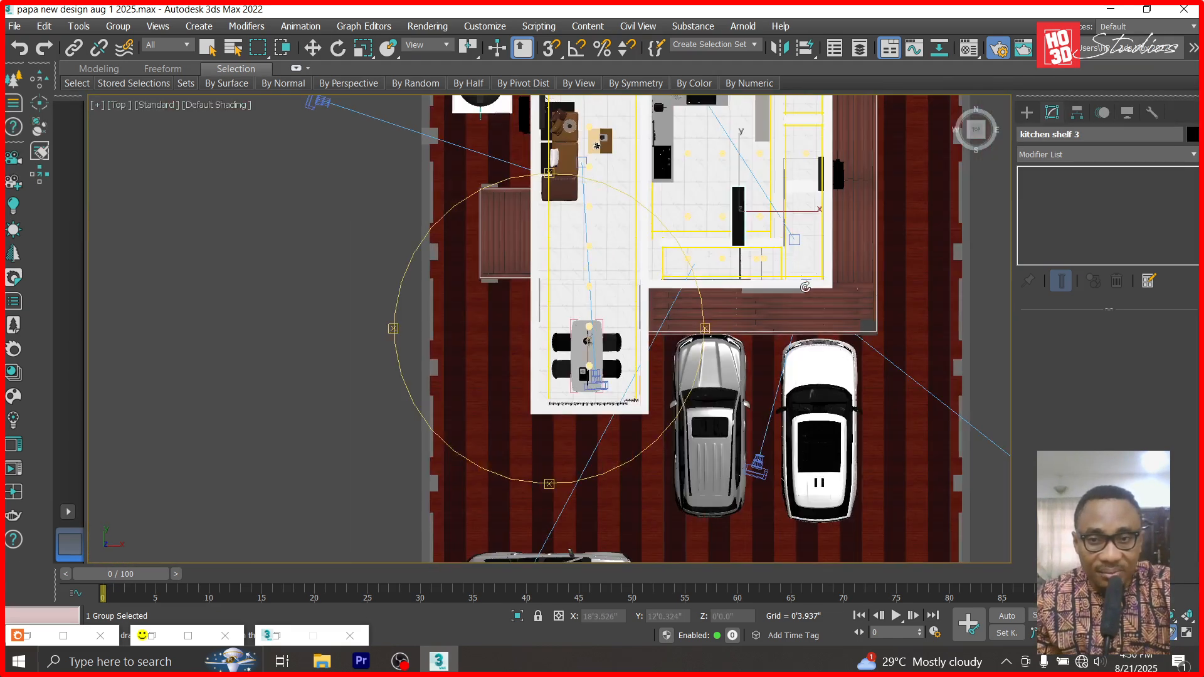
scroll(337, 167, "up", 6)
key("w")
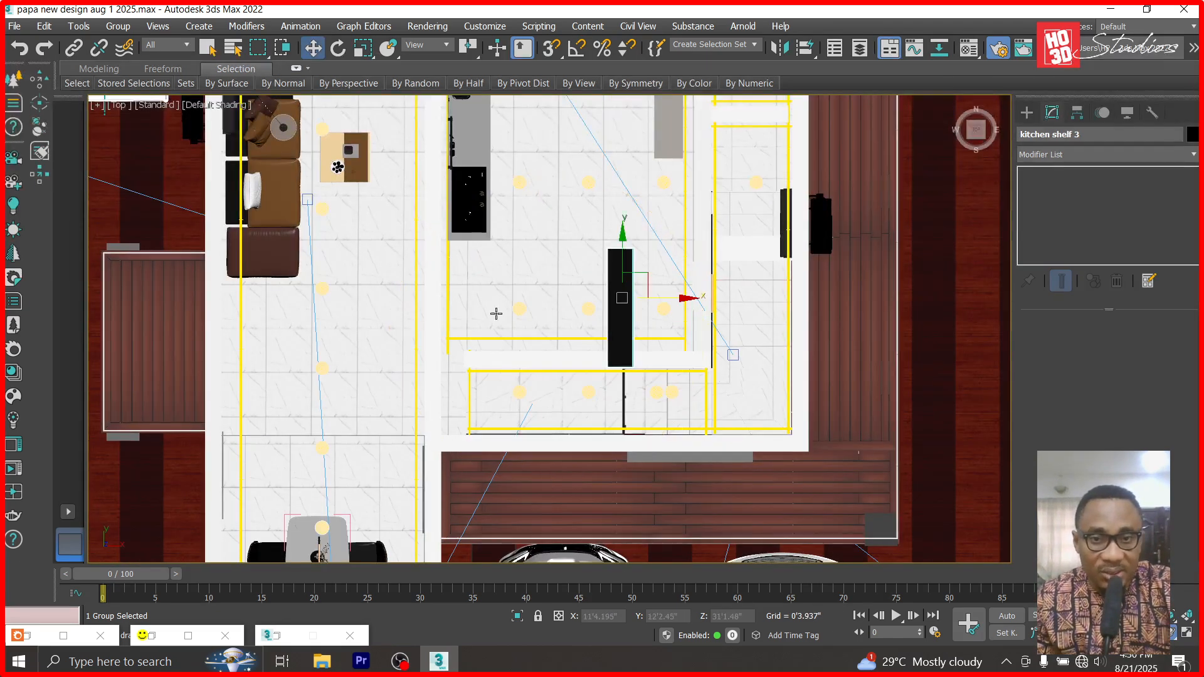
- Select the three kitchen shelf groups together with the tiled floor and isolate them
scroll(627, 279, "down", 5)
scroll(564, 274, "up", 5)
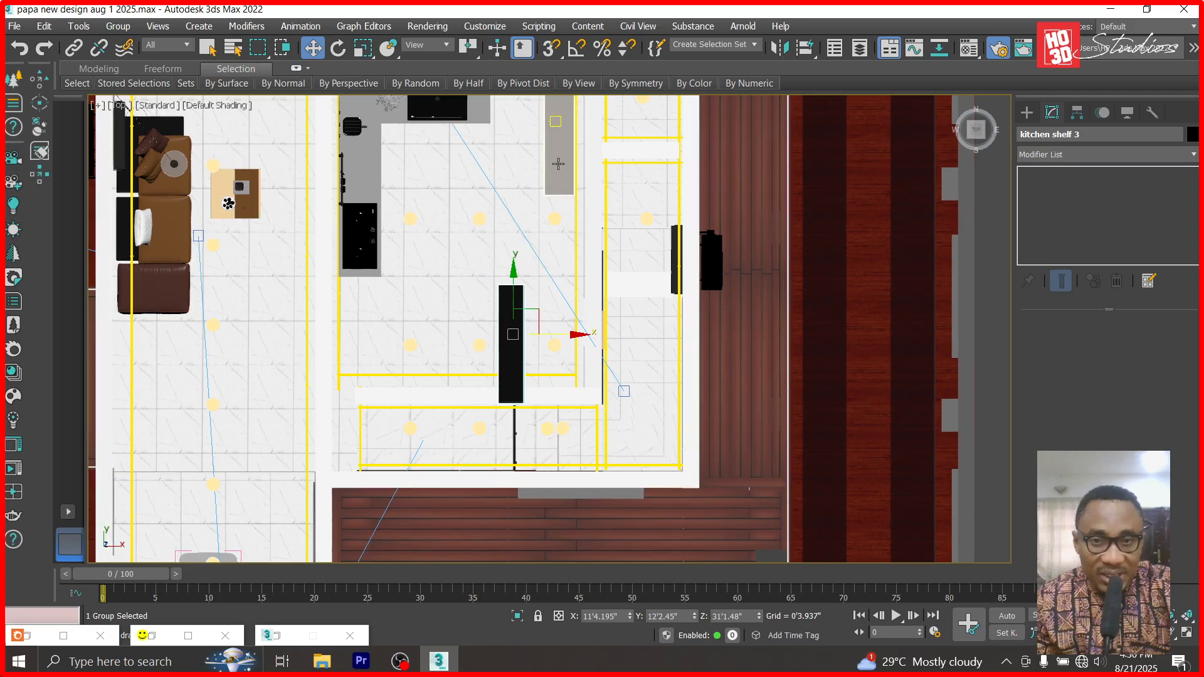
left_click(560, 153, "ctrl")
left_click(362, 165, "ctrl")
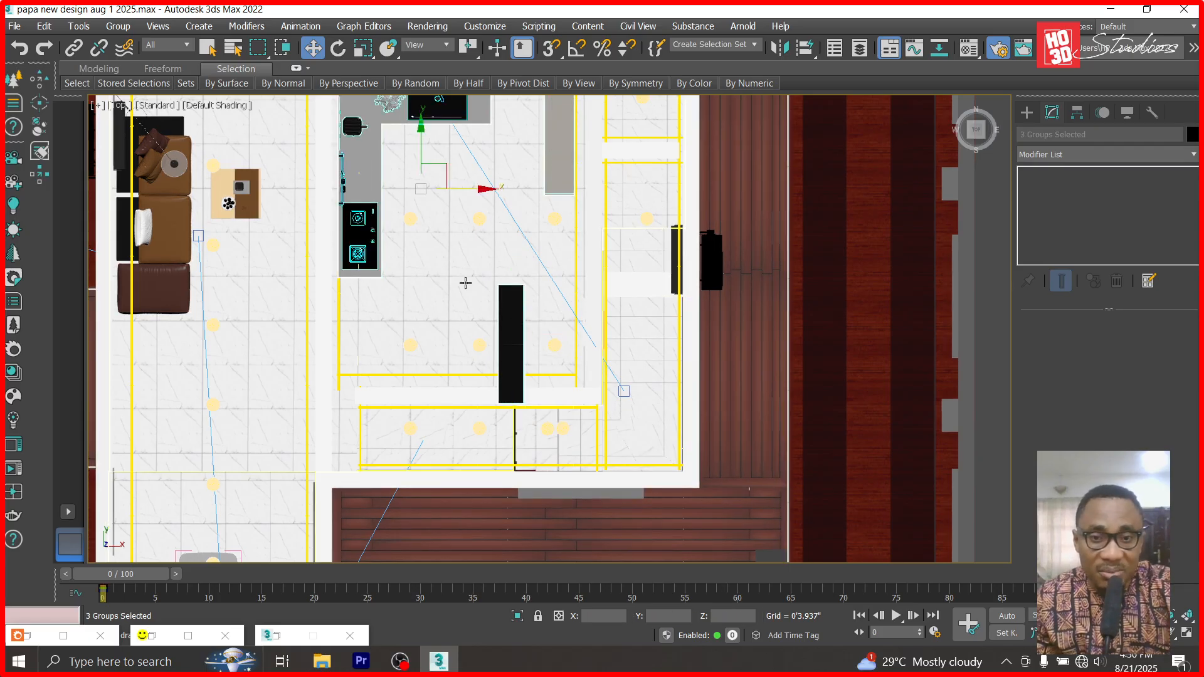
left_click(521, 307)
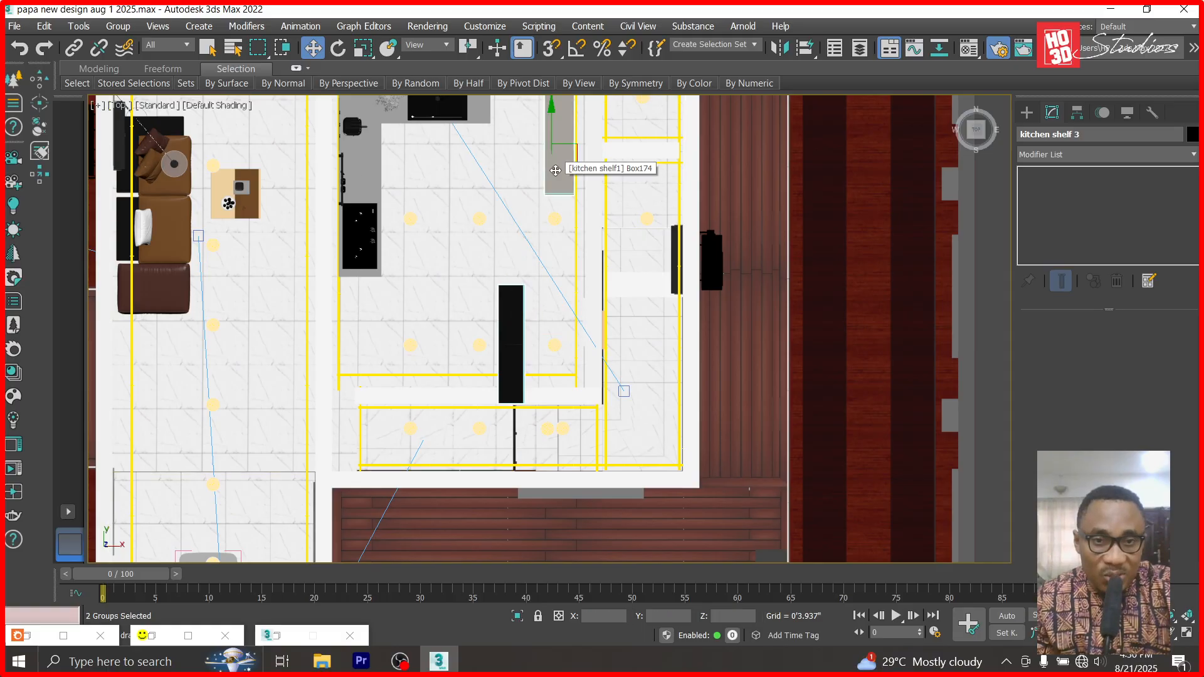
left_click(368, 177, "ctrl")
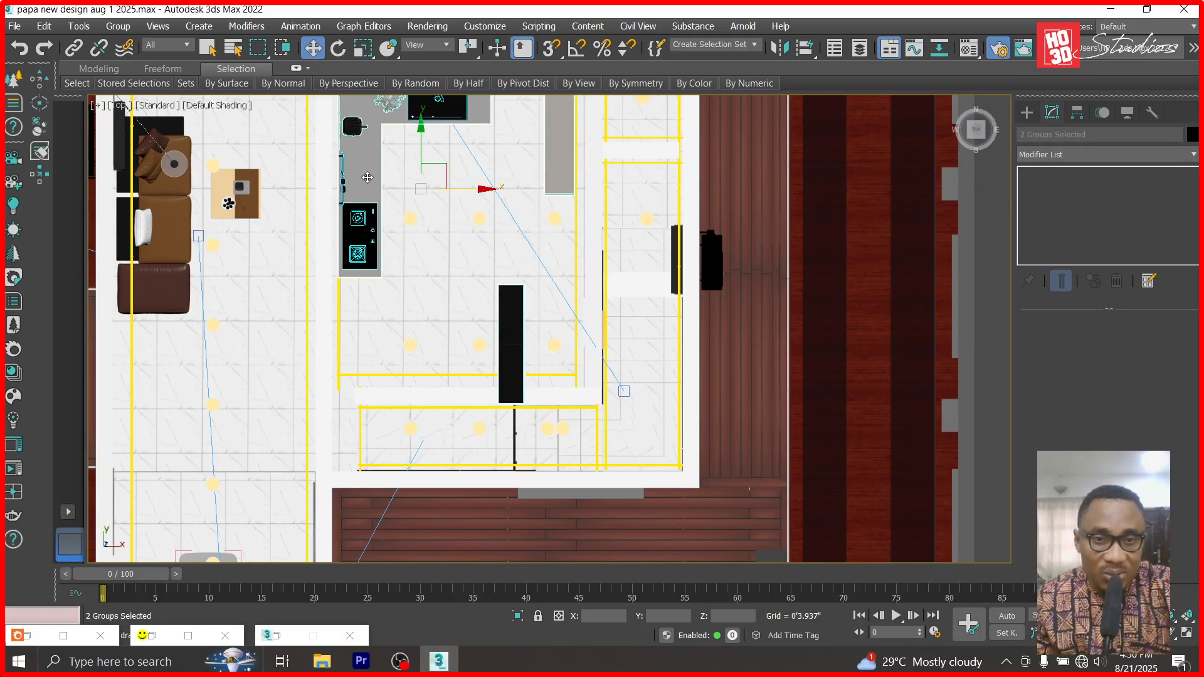
left_click(436, 254, "ctrl")
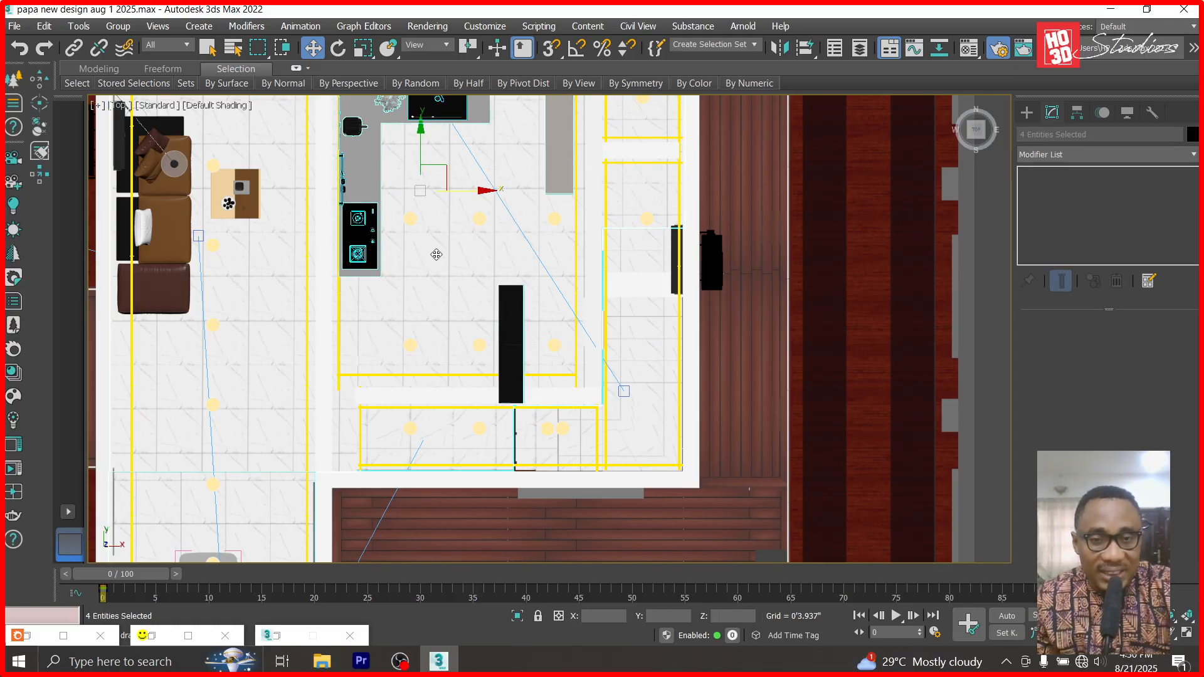
right_click(437, 254)
left_click(466, 180)
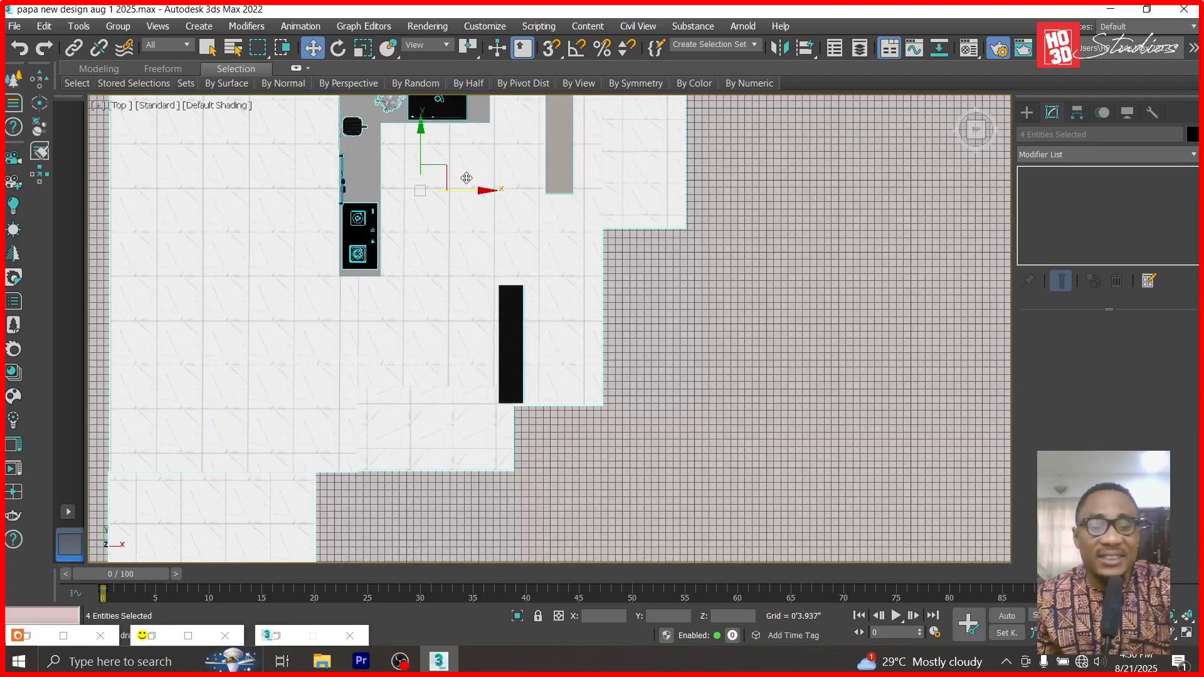
- Select only the three kitchen shelf groups in the front view and combine them into one group with the default name
key("f")
scroll(470, 195, "down", 10)
scroll(526, 376, "up", 10)
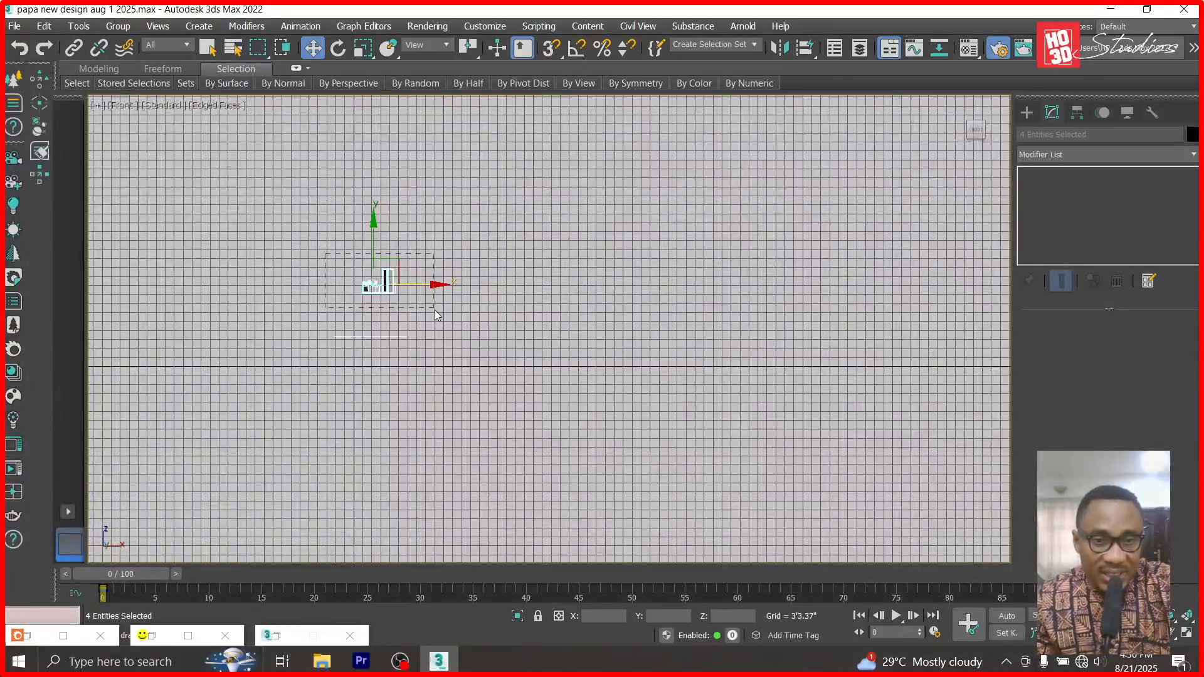
scroll(397, 309, "up", 4)
left_click_drag(334, 173, 353, 362)
scroll(353, 361, "up", 12)
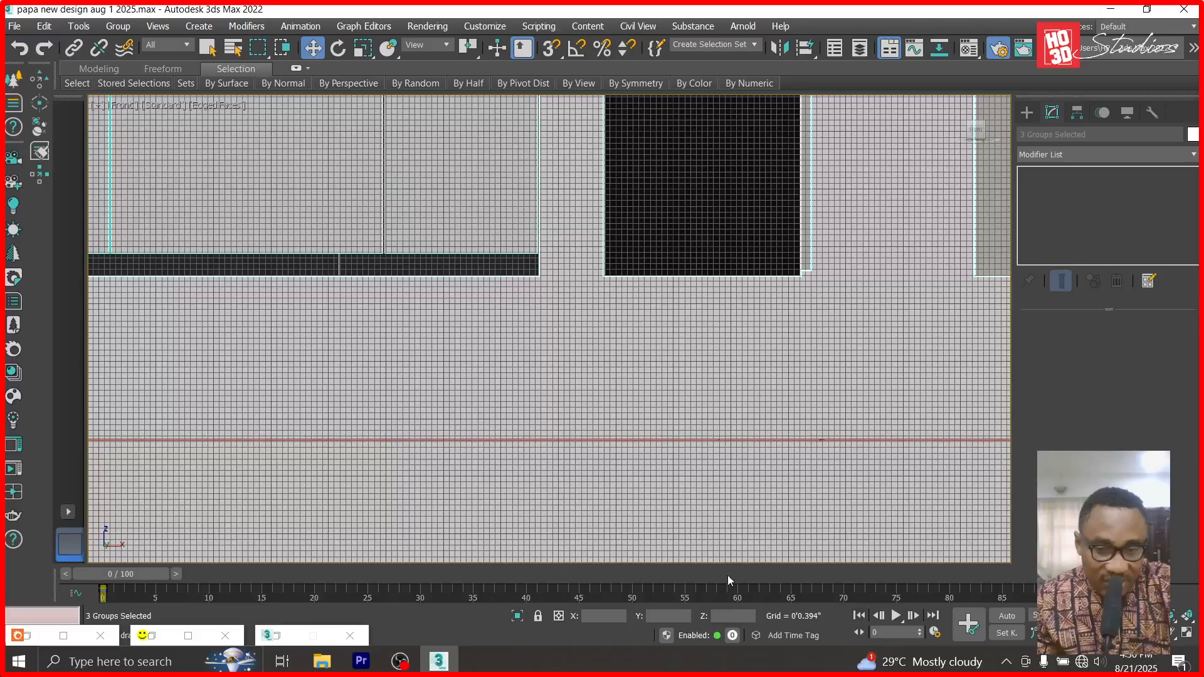
scroll(549, 335, "down", 5)
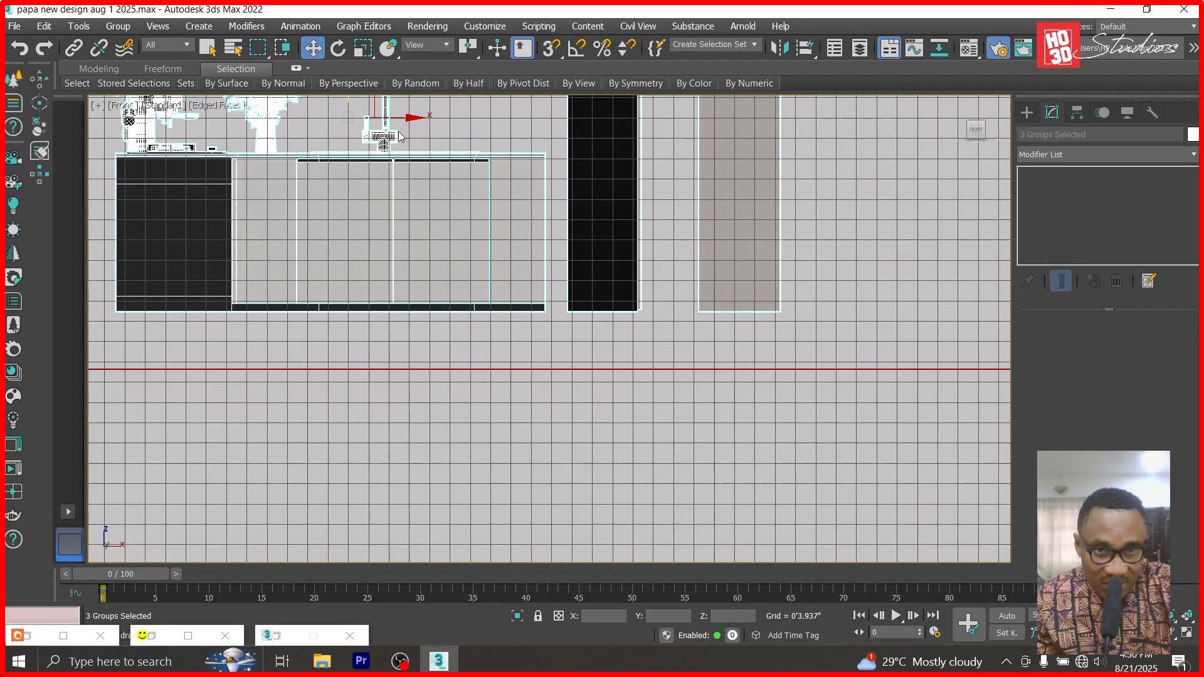
scroll(441, 313, "down", 3)
left_click(117, 26)
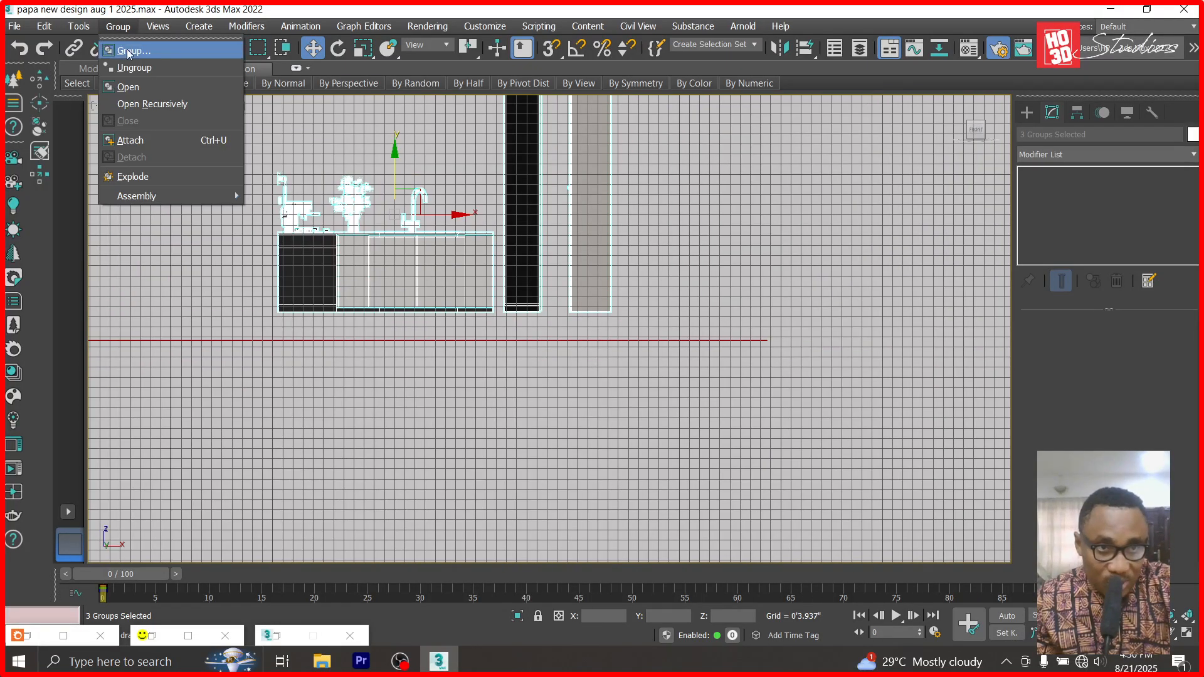
left_click(128, 48)
left_click(613, 367)
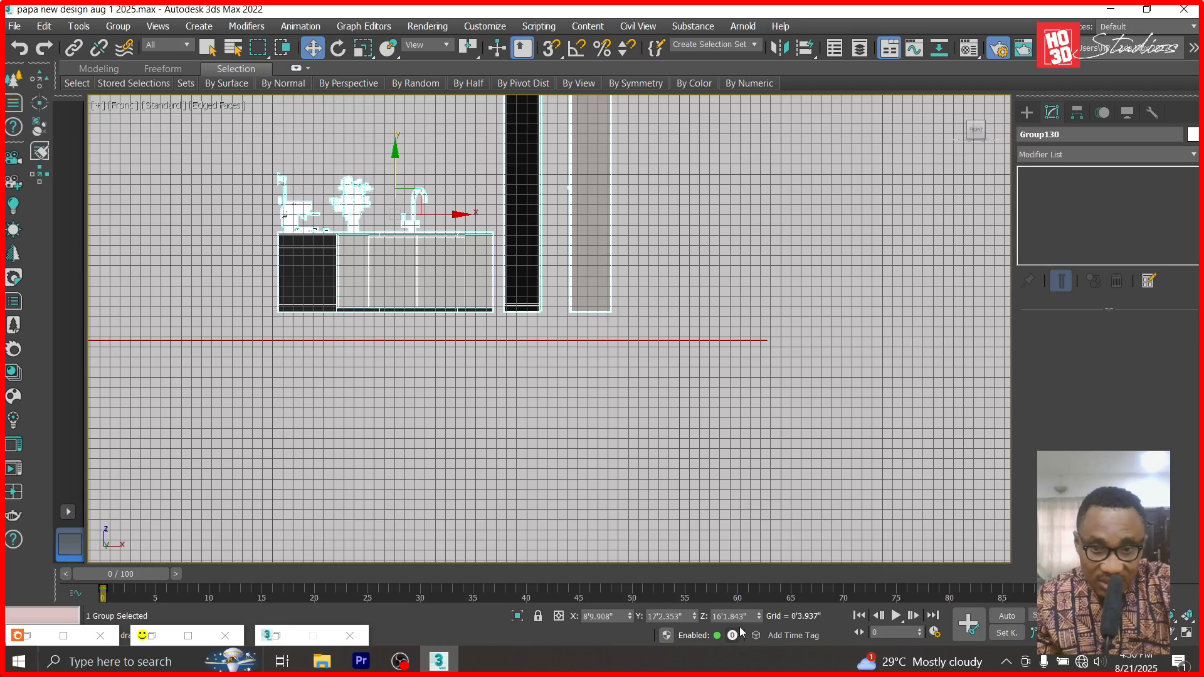
- Lower the combined kitchen group to about Z 15'2.631" so it rests on the floor, then deselect it in the top view
scroll(447, 361, "up", 5)
scroll(481, 317, "up", 3)
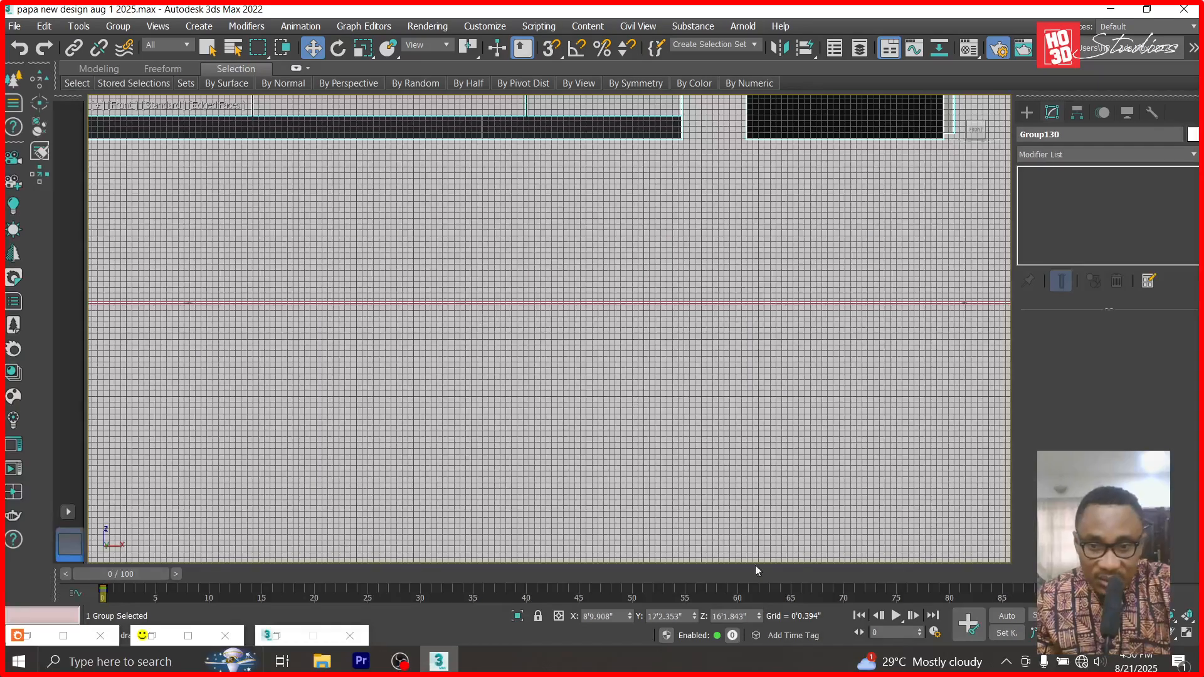
left_click_drag(759, 617, 784, 112)
scroll(829, 331, "up", 7)
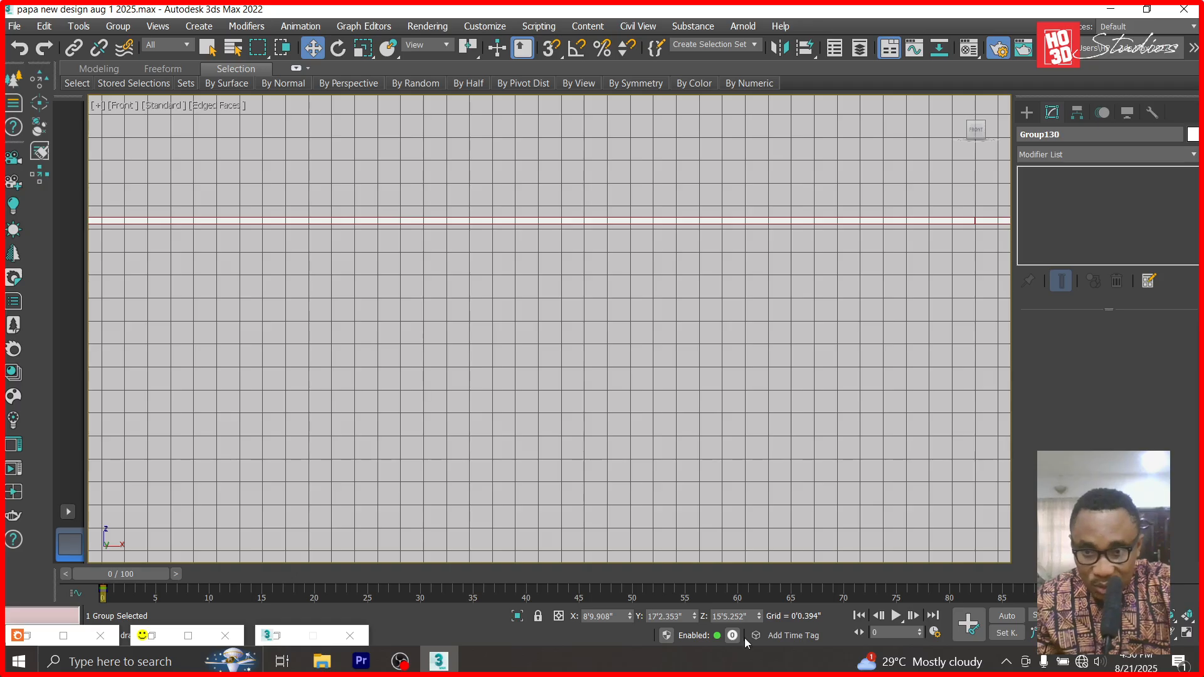
left_click_drag(760, 624, 778, 127)
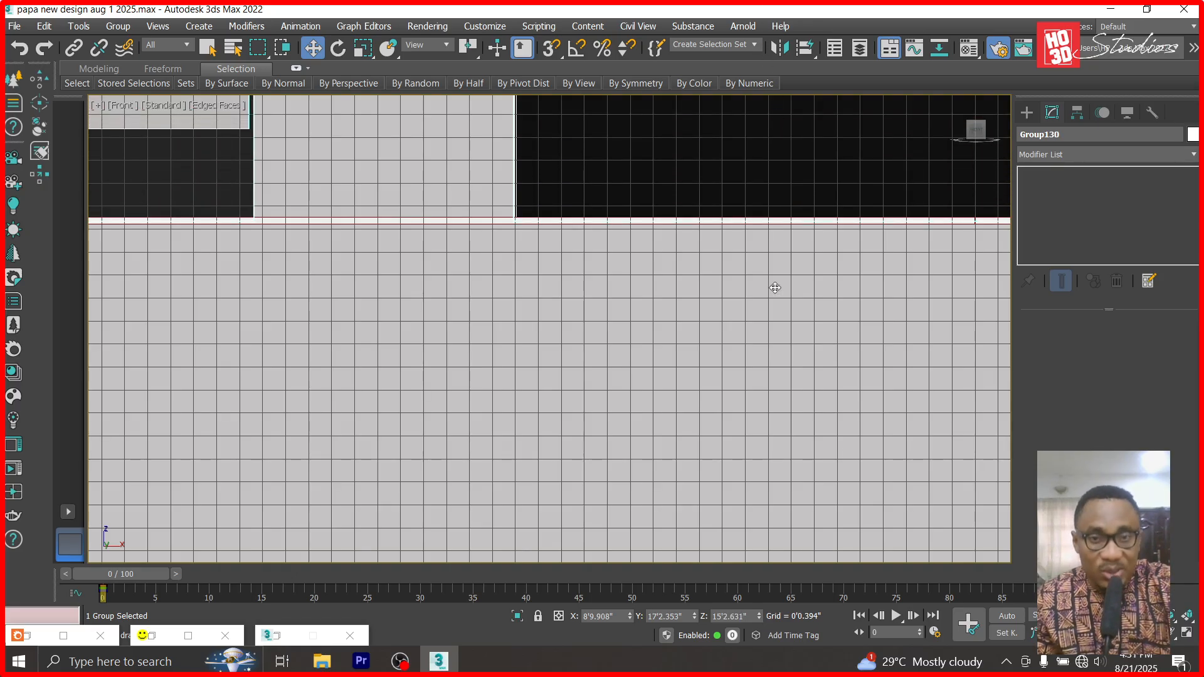
key("t")
left_click(733, 333)
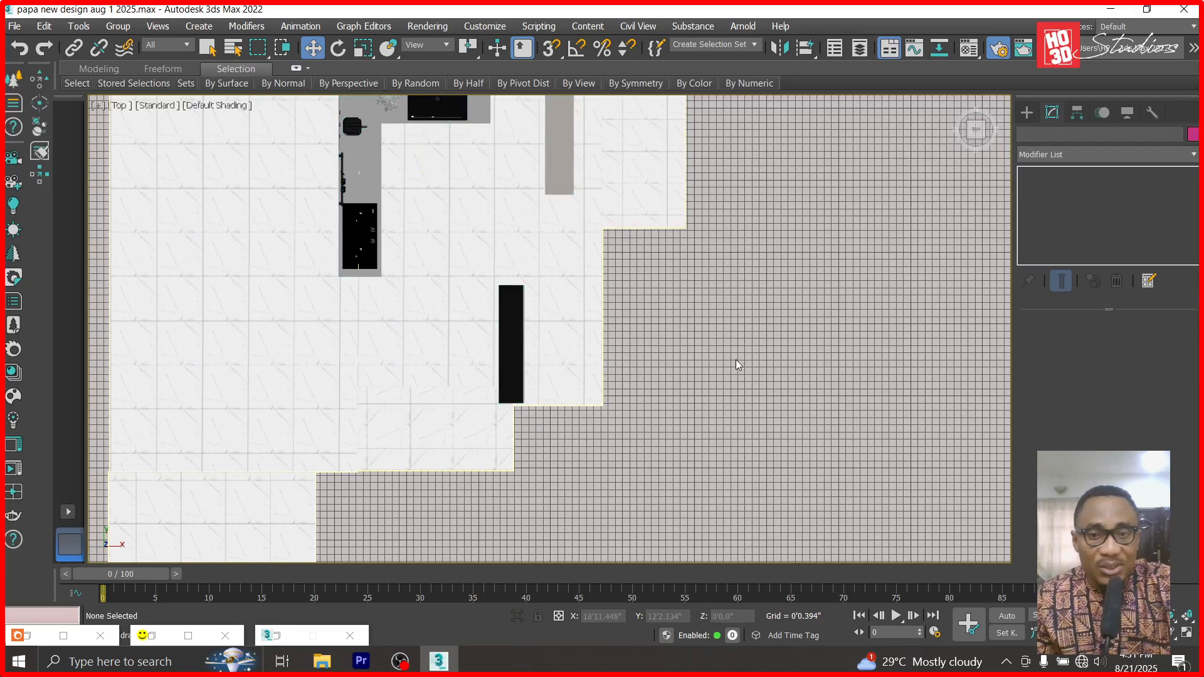
- End the isolation to bring back the whole house, and hide the roof group covering the rooms
right_click(735, 351)
left_click(768, 284)
left_click(513, 272)
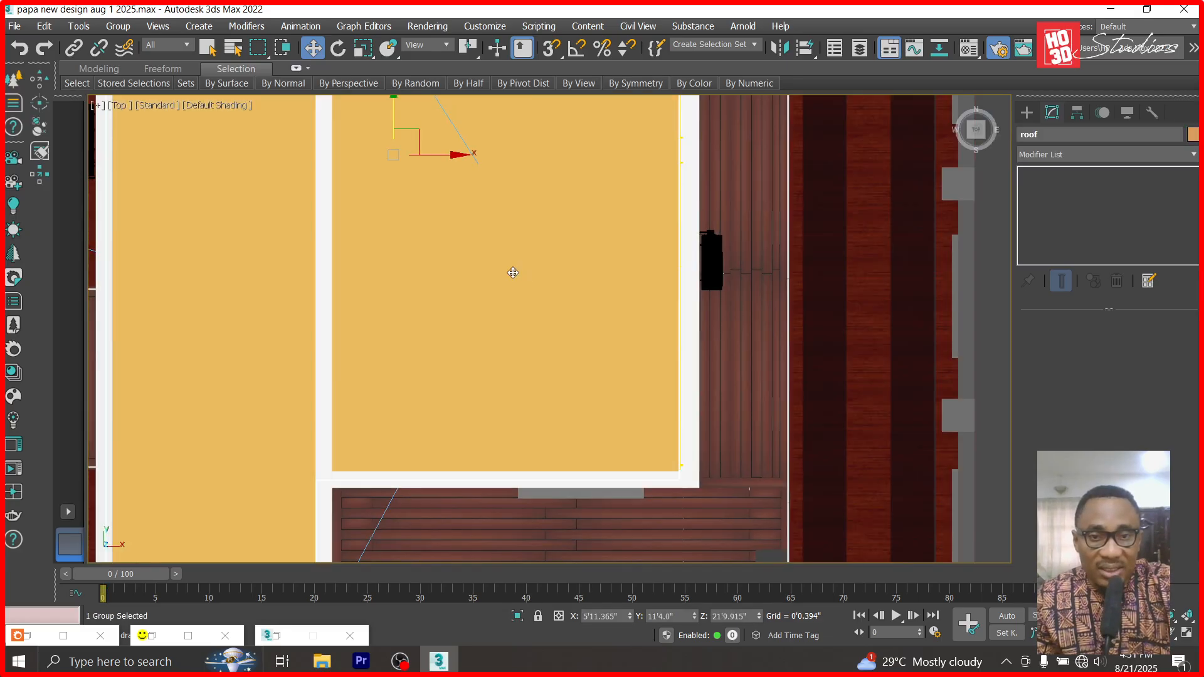
scroll(513, 272, "down", 5)
scroll(540, 268, "up", 4)
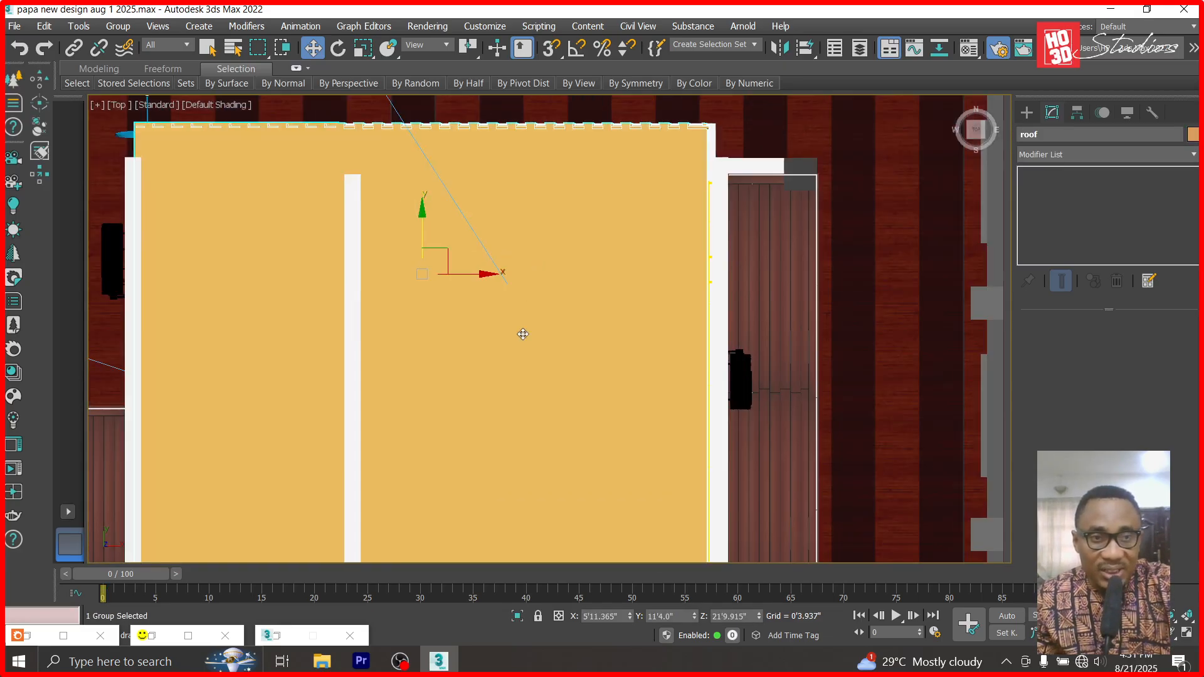
right_click(524, 330)
left_click(561, 272)
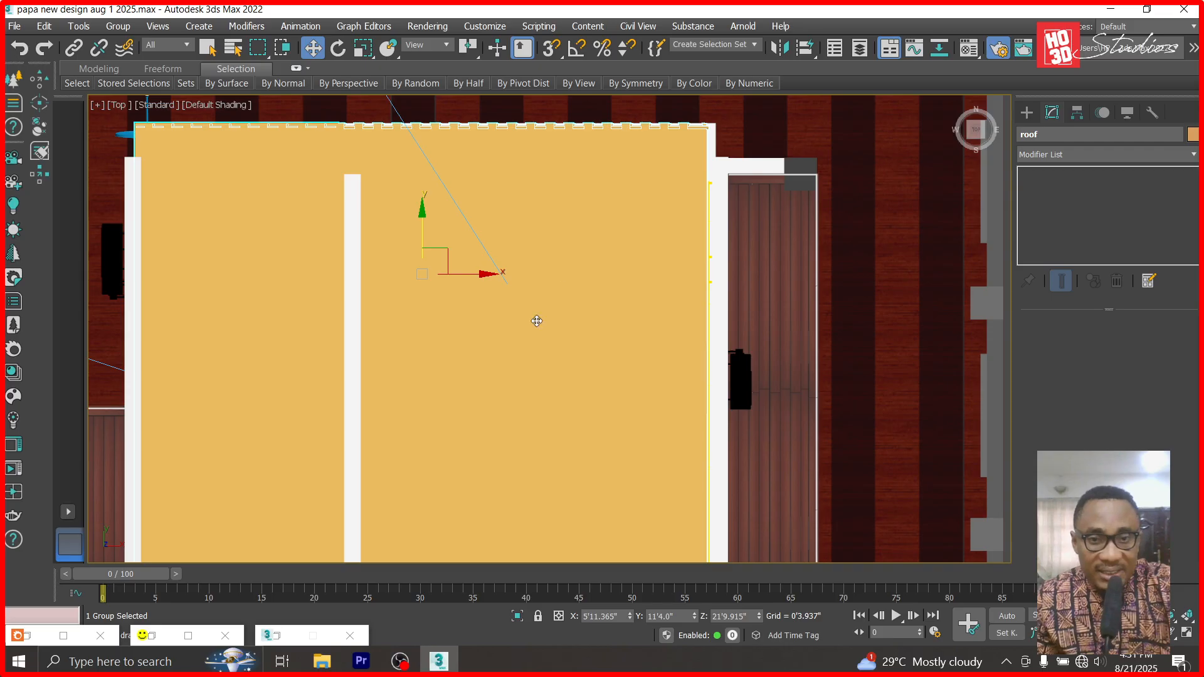
left_click(502, 344)
right_click(501, 344)
left_click(534, 283)
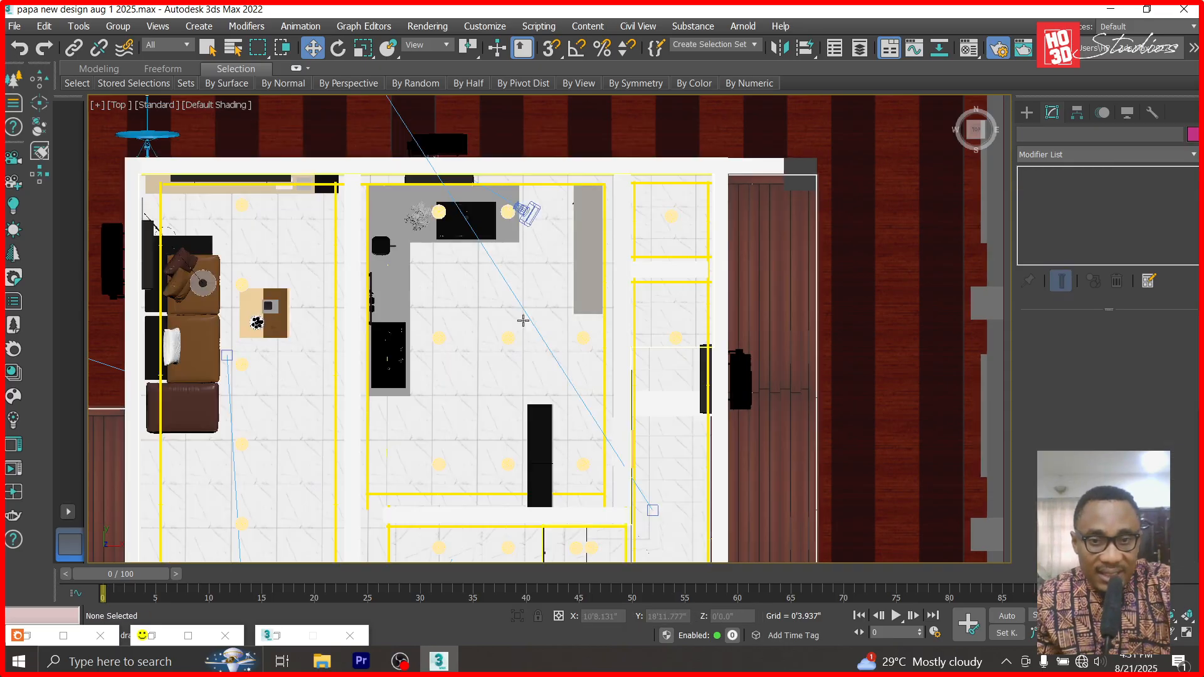
- Ungroup the combined kitchen group into its three separate shelf groups
left_click(559, 453)
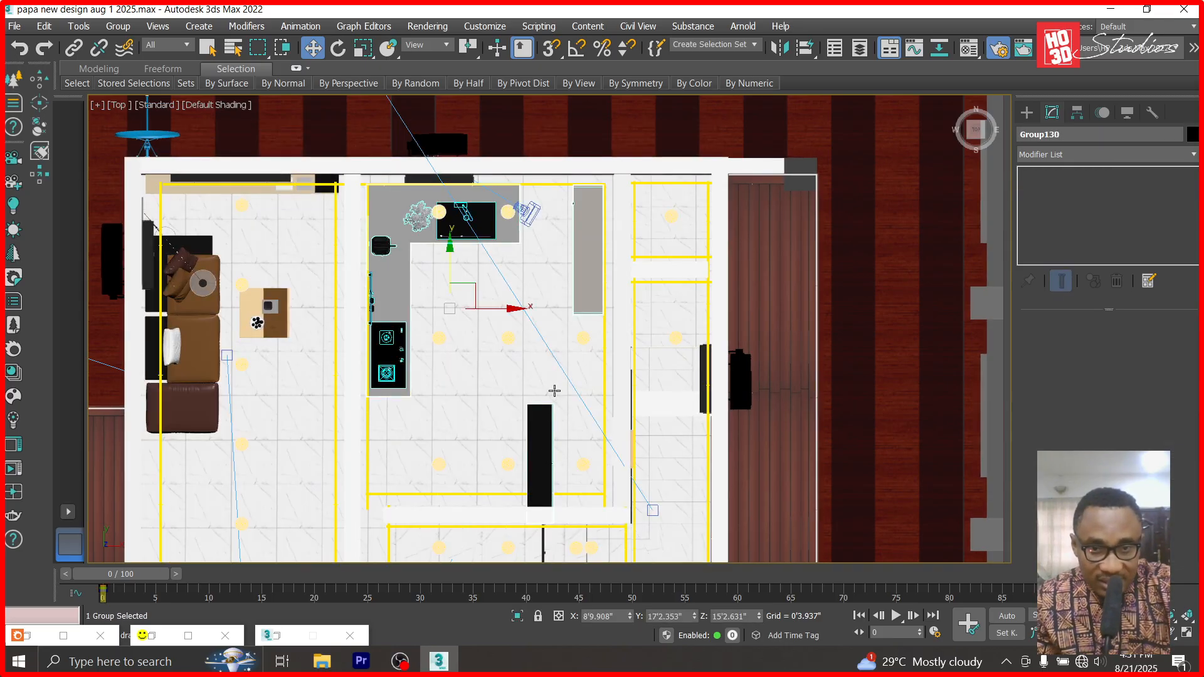
left_click(118, 25)
left_click(133, 63)
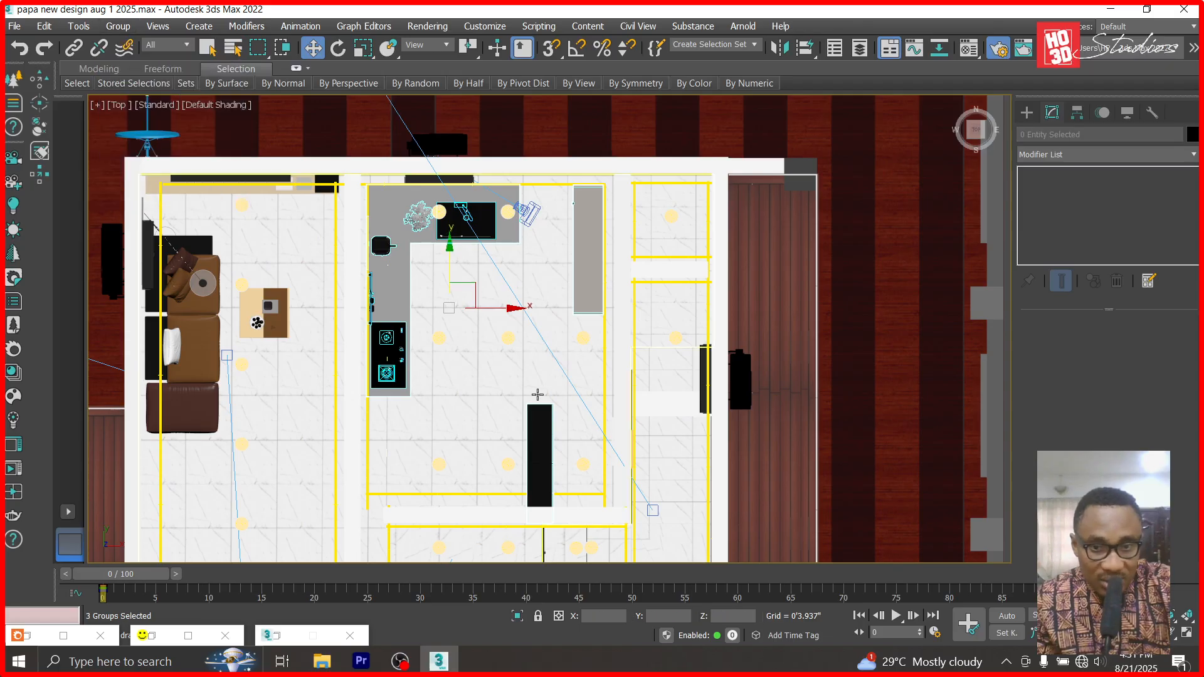
- Move the kitchen shelf 3 group in the top view to about X 12'5.918", Y 13'10.776"
left_click(558, 441)
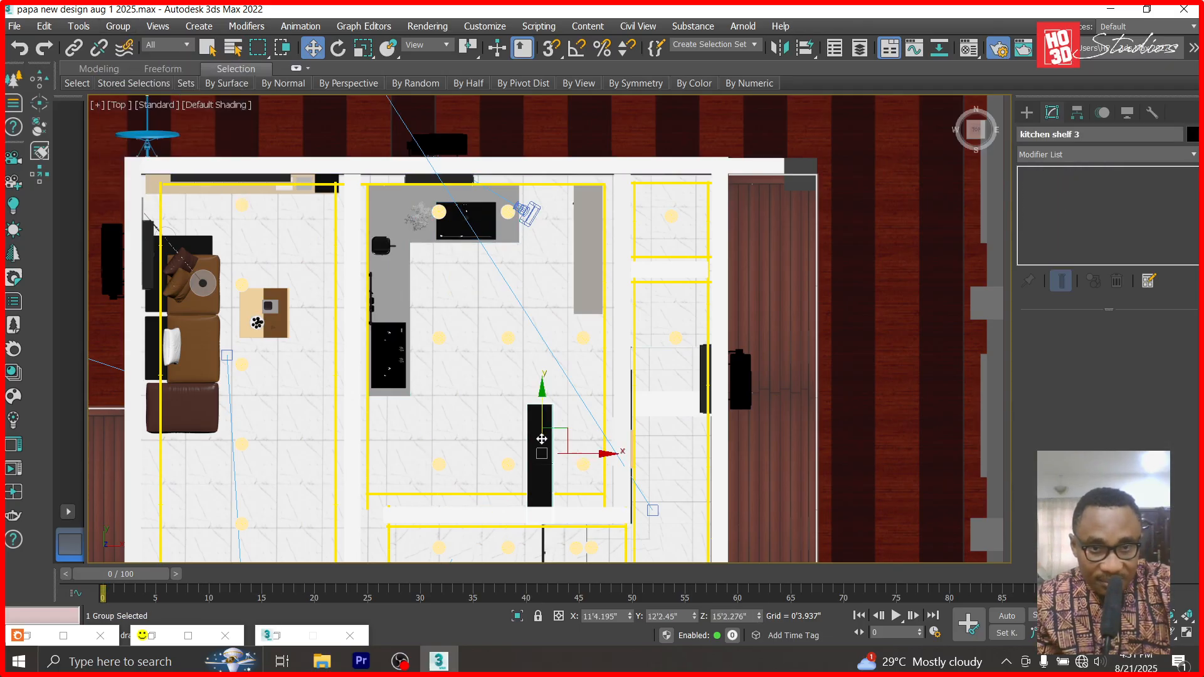
left_click_drag(563, 439, 591, 402)
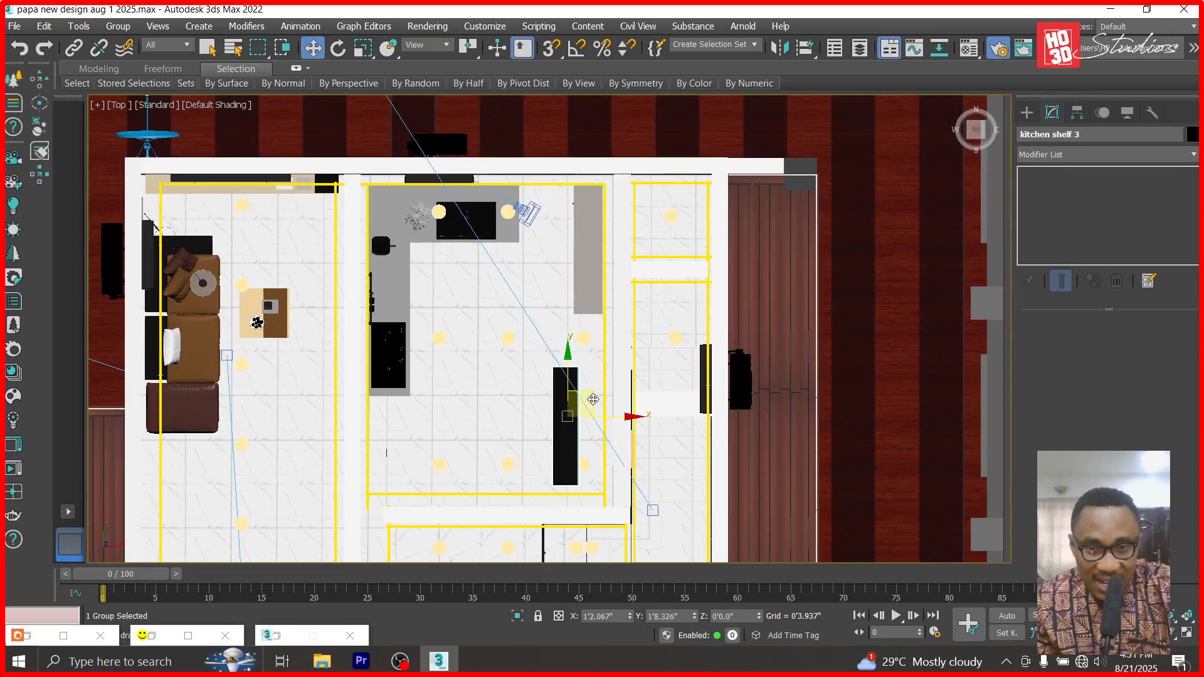
scroll(589, 402, "up", 8)
left_click(641, 365)
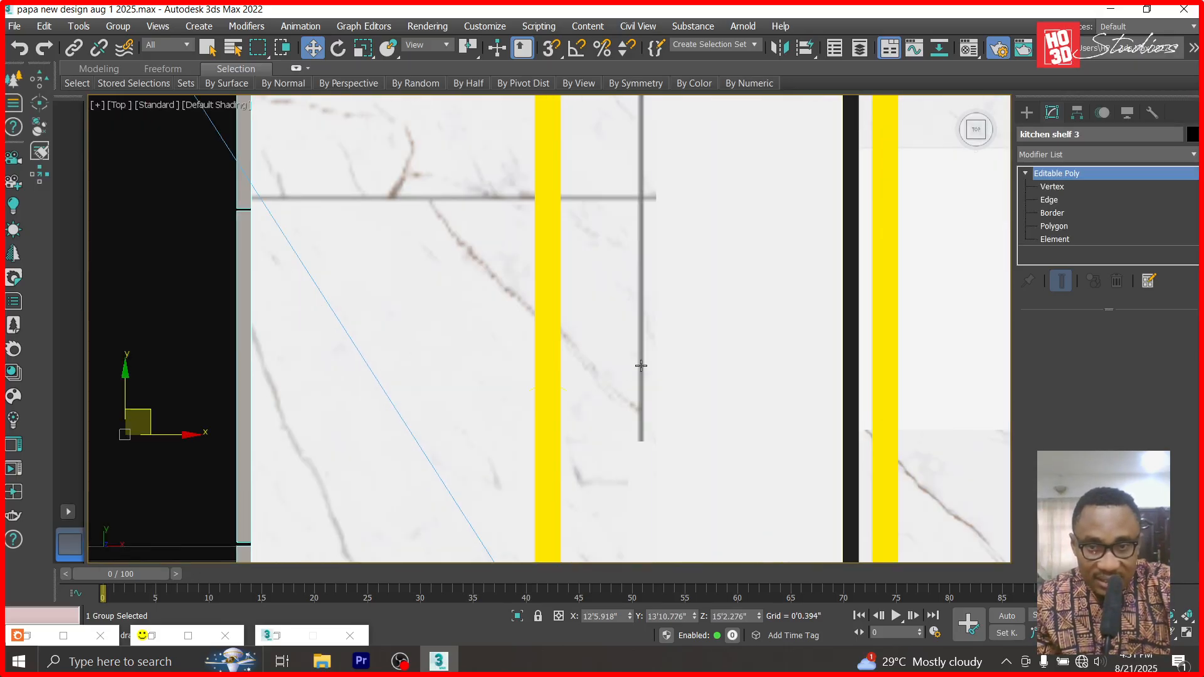
scroll(640, 370, "down", 3)
left_click(745, 335)
scroll(744, 334, "down", 2)
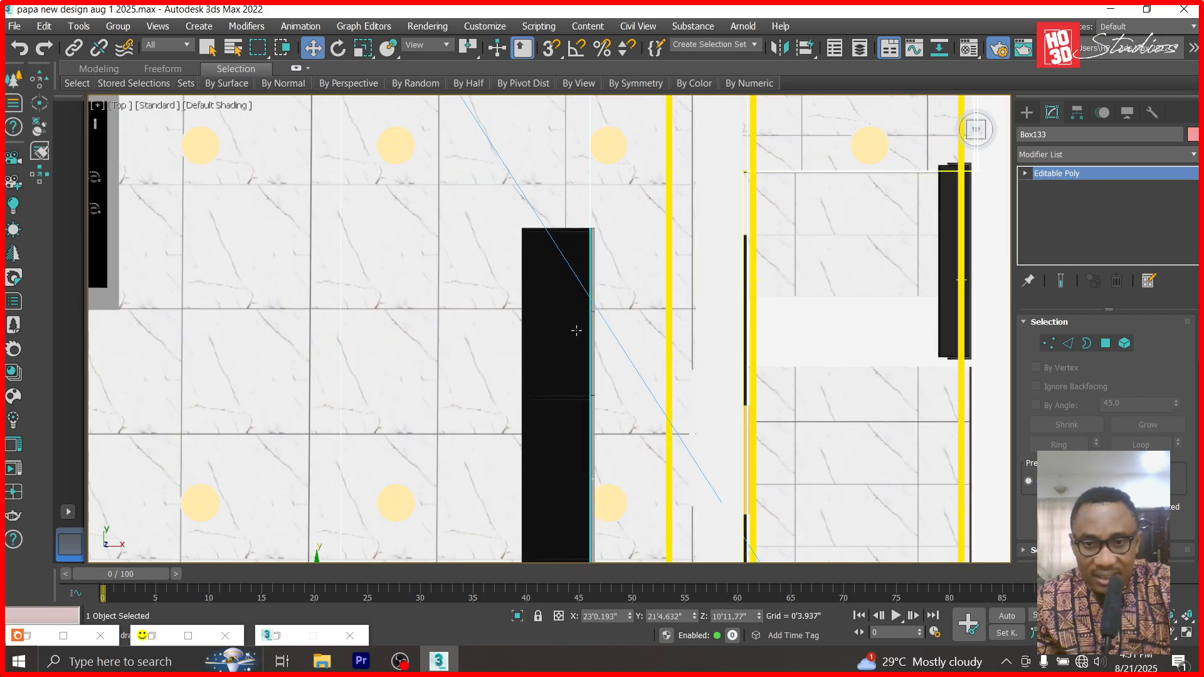
- Look around the interior through Corona Camera002, then return to the top view of the whole house
key("c")
double_click(594, 279)
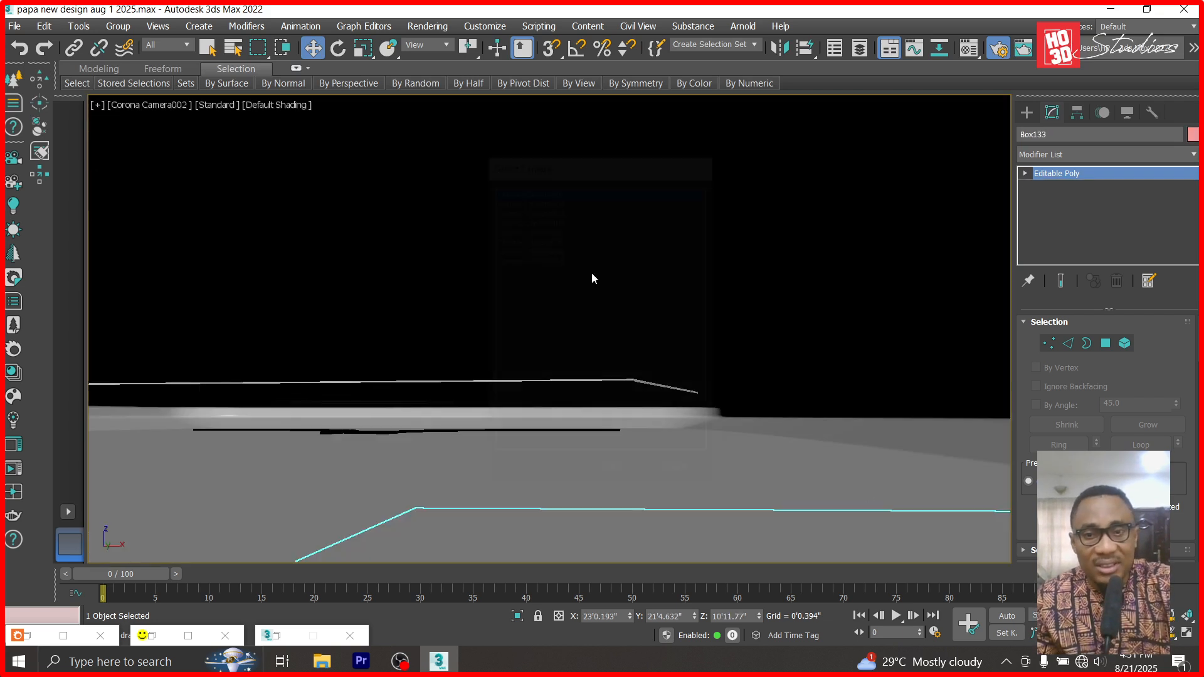
middle_click_drag(753, 415, 877, 511)
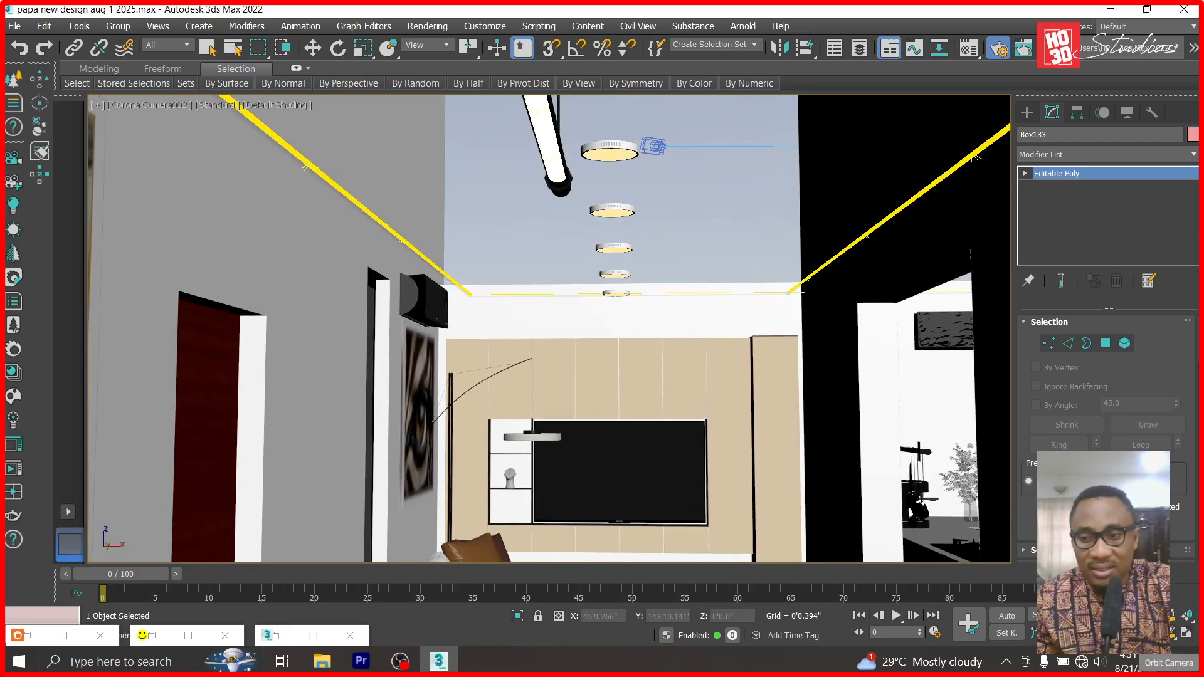
left_click_drag(680, 436, 800, 437)
left_click(1140, 616)
left_click_drag(519, 439, 551, 371)
key("t")
scroll(510, 357, "down", 8)
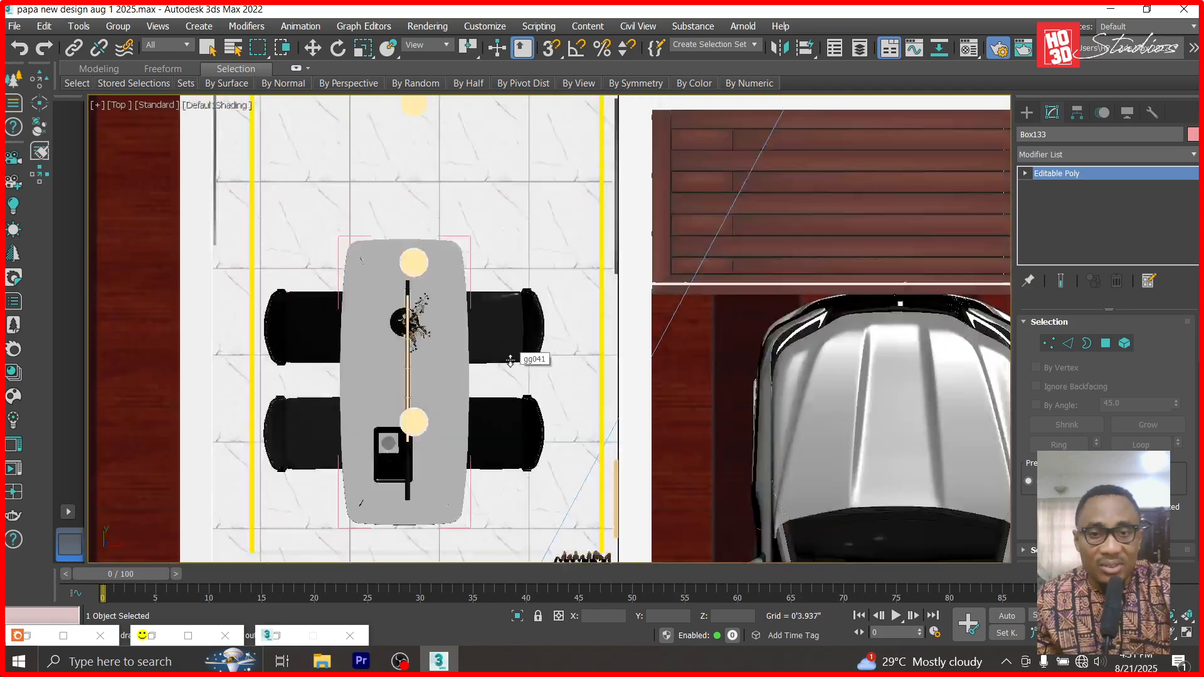
scroll(486, 292, "down", 6)
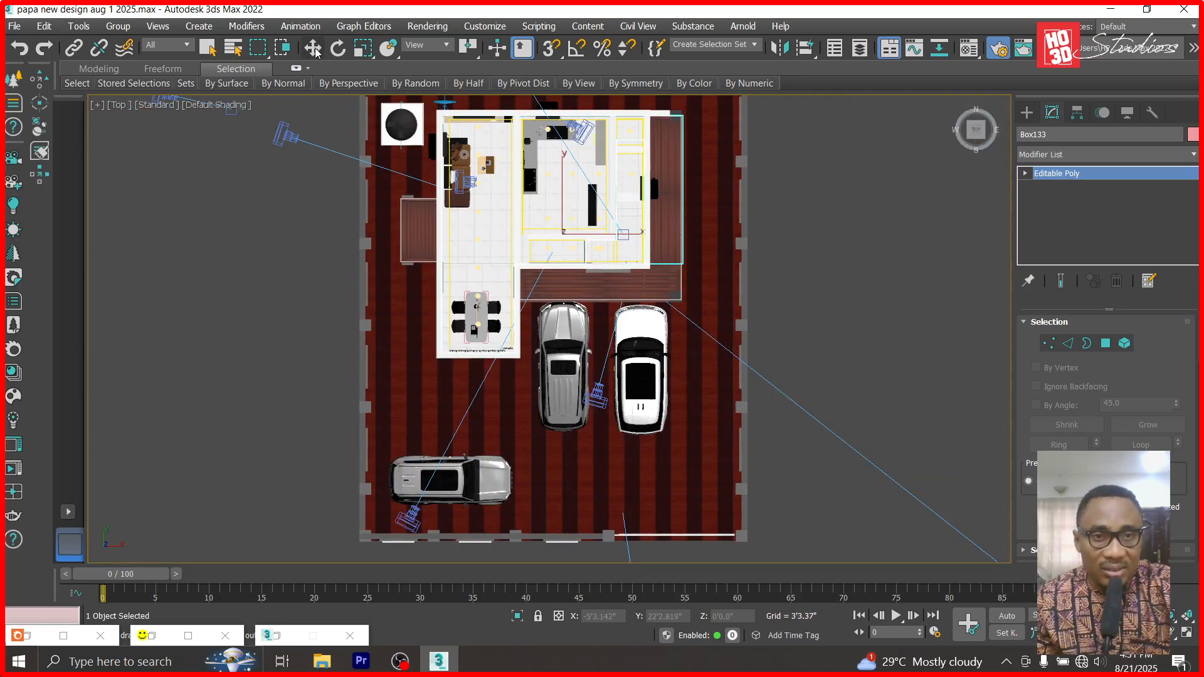
- Move Corona Camera007 from outside the compound to beside the living room's outer wall and look through it
key("w")
left_click_drag(333, 151, 469, 192)
key("c")
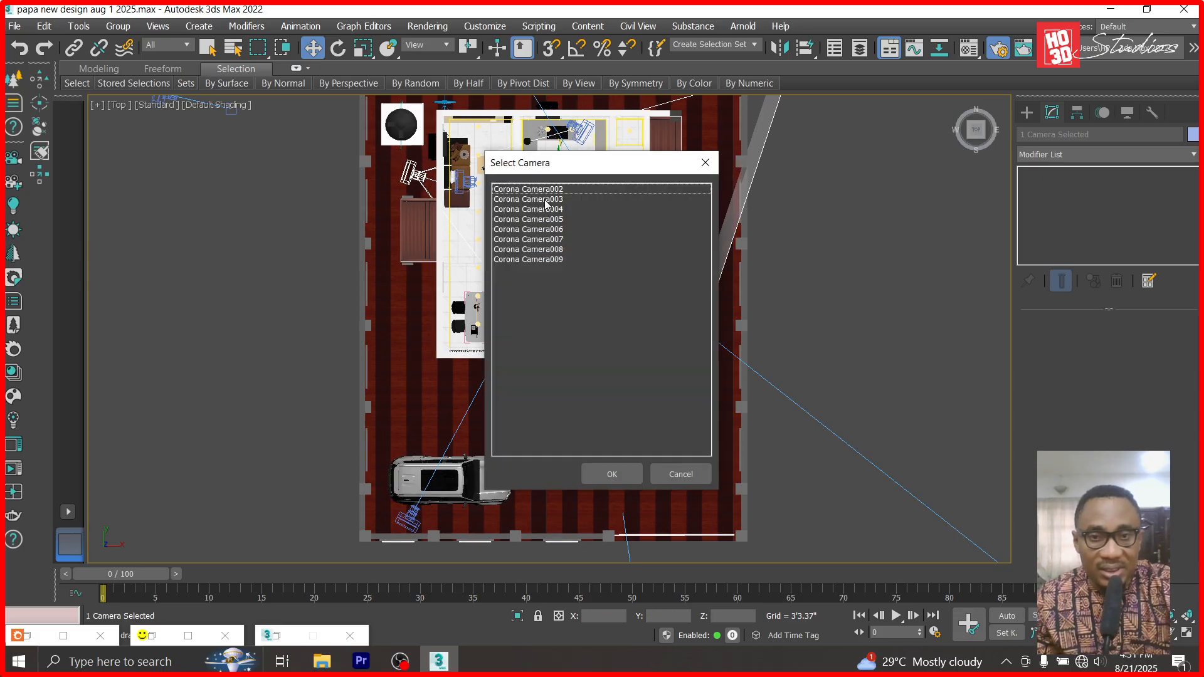
left_click(706, 163)
left_click(411, 181)
left_click(269, 177)
left_click(409, 178)
key("c")
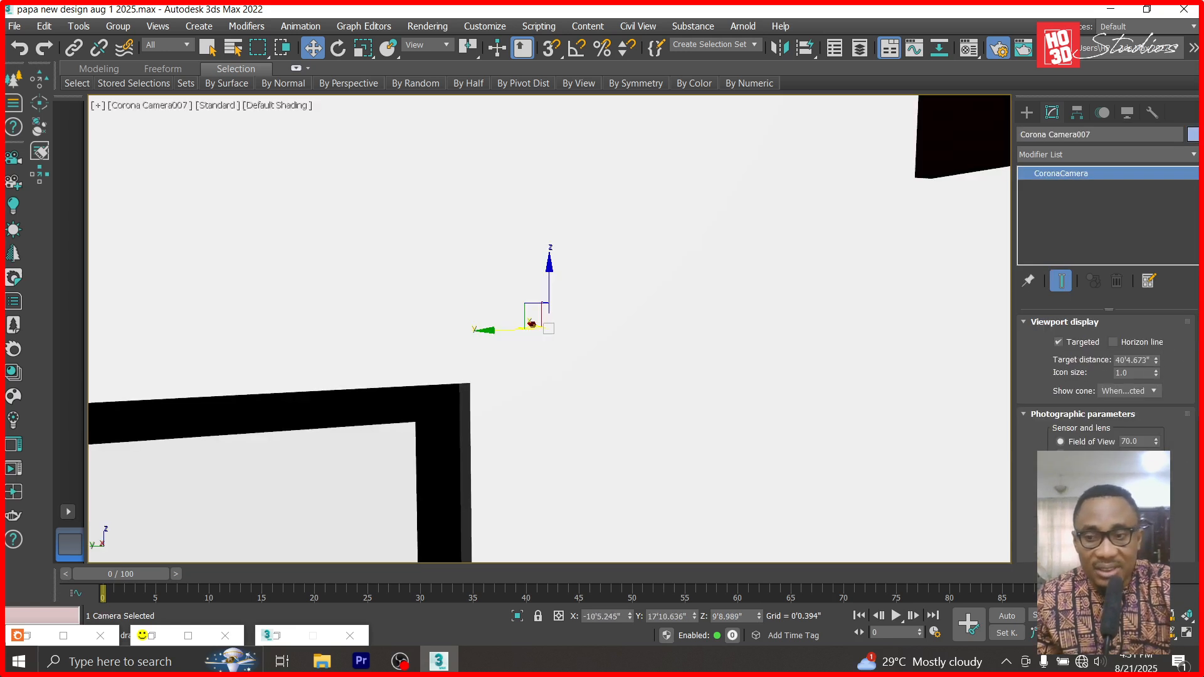
- Try to reframe the interior by adjusting Corona Camera007's position and angle, then return to the top view
left_click(1129, 616)
mouse_move(553, 433)
left_mouse_down()
mouse_move(563, 396)
mouse_move(563, 417)
left_mouse_up()
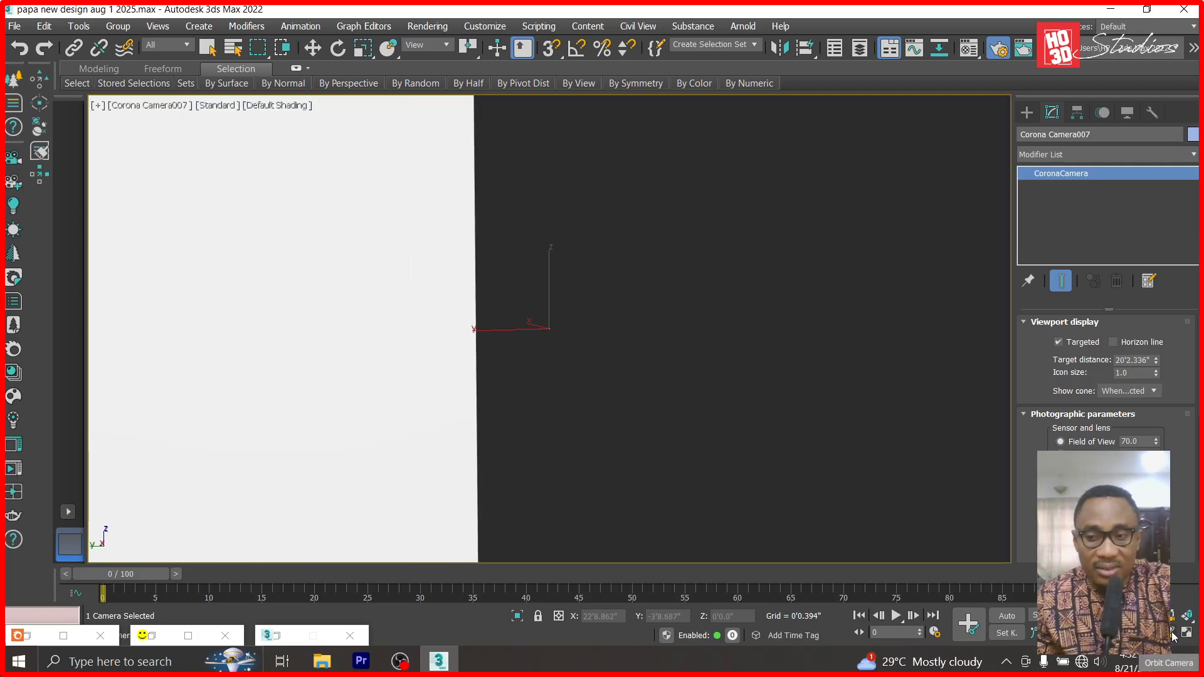
mouse_move(653, 455)
left_mouse_down()
mouse_move(634, 441)
mouse_move(646, 438)
left_mouse_up()
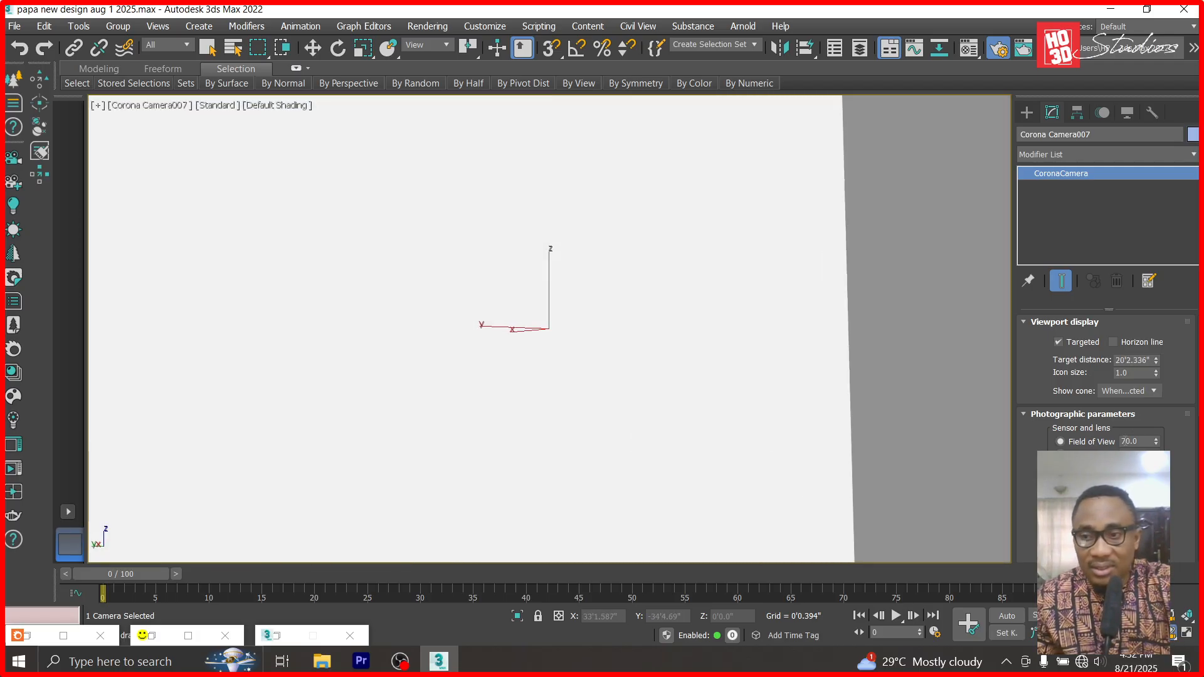
left_click_drag(520, 342, 508, 400)
left_click(307, 48)
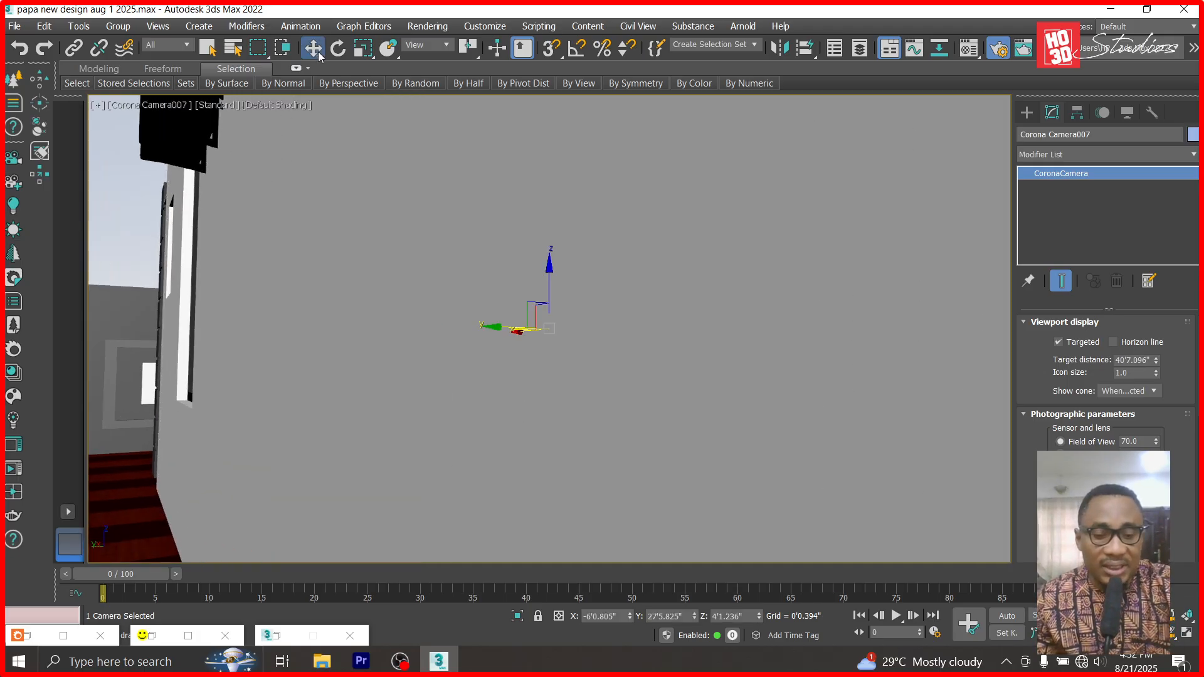
key("t")
scroll(401, 269, "down", 8)
scroll(414, 294, "down", 10)
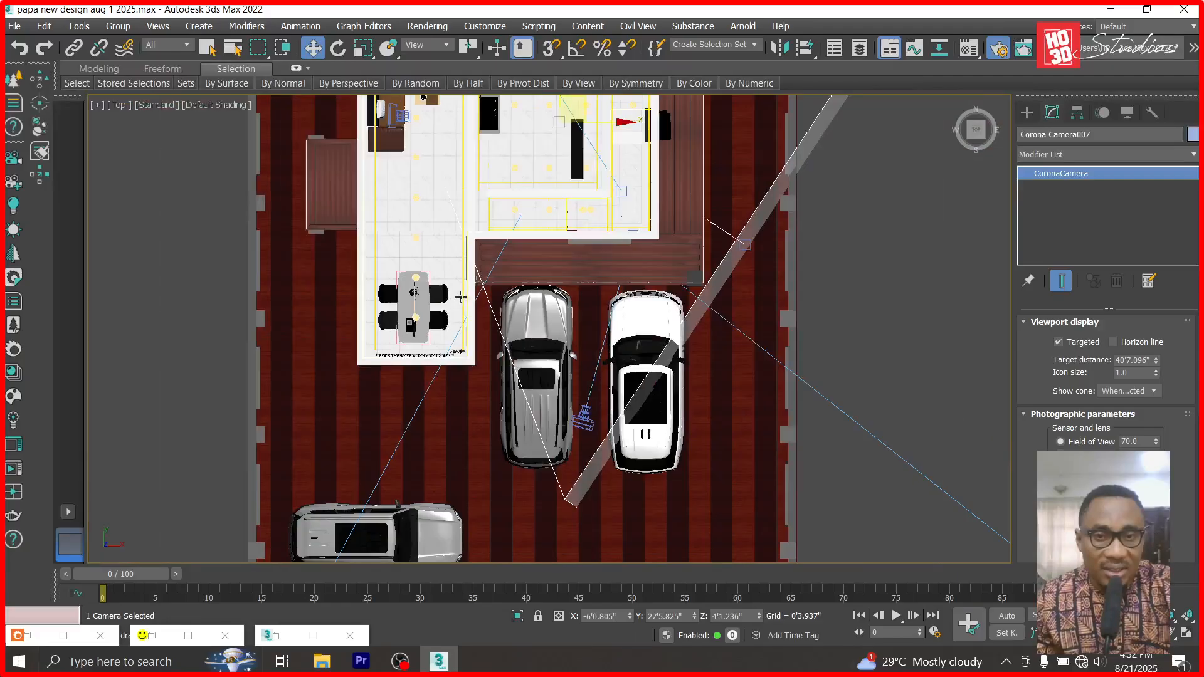
- Delete Corona Camera002, the camera far outside the compound and Corona Camera007 in the top view
scroll(510, 213, "up", 6)
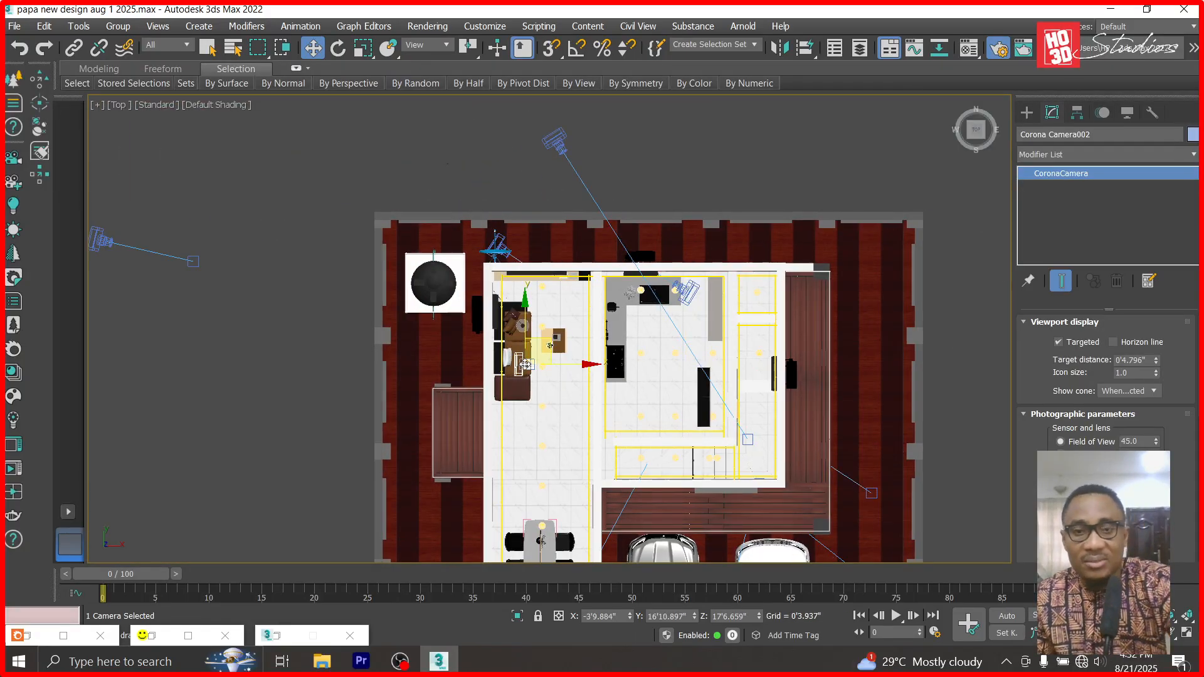
left_click(609, 169)
left_click(560, 150)
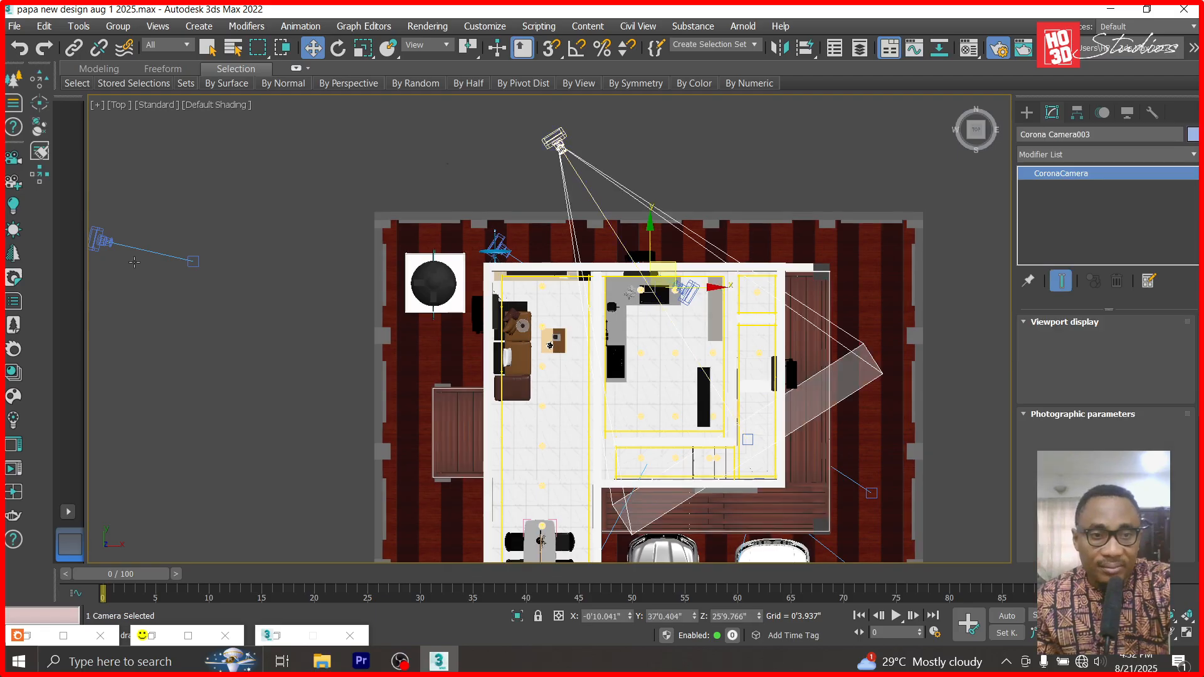
left_click(102, 240)
key("Delete")
left_click(493, 248)
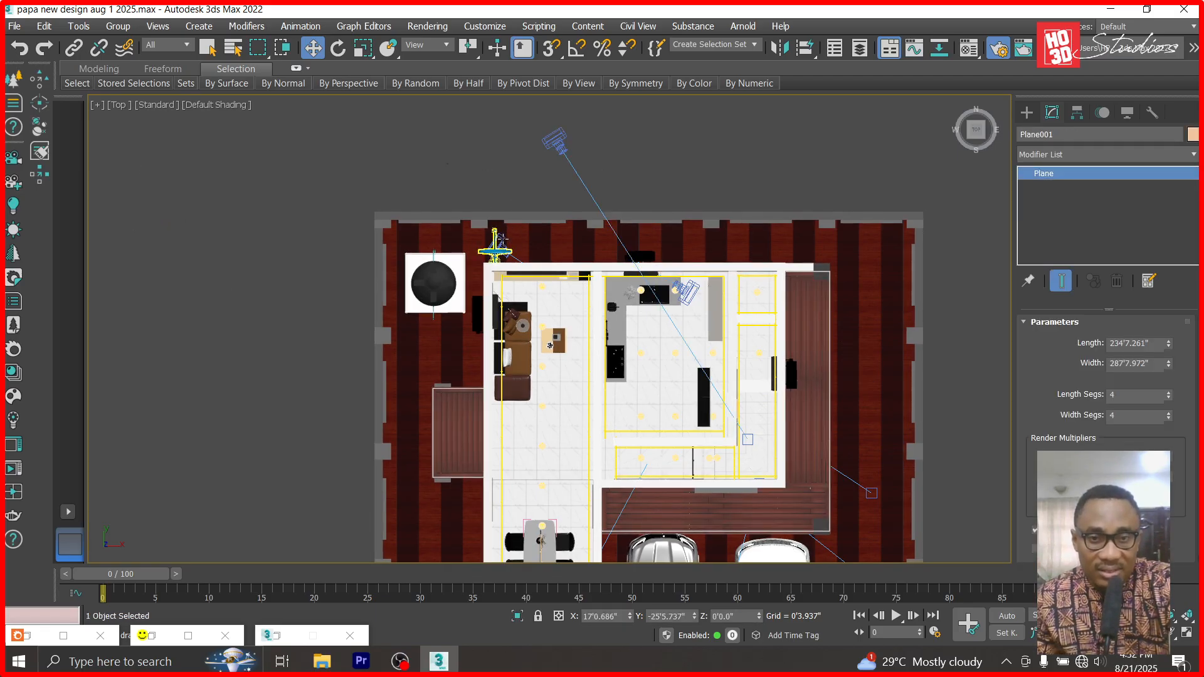
scroll(502, 238, "up", 3)
left_click(508, 254)
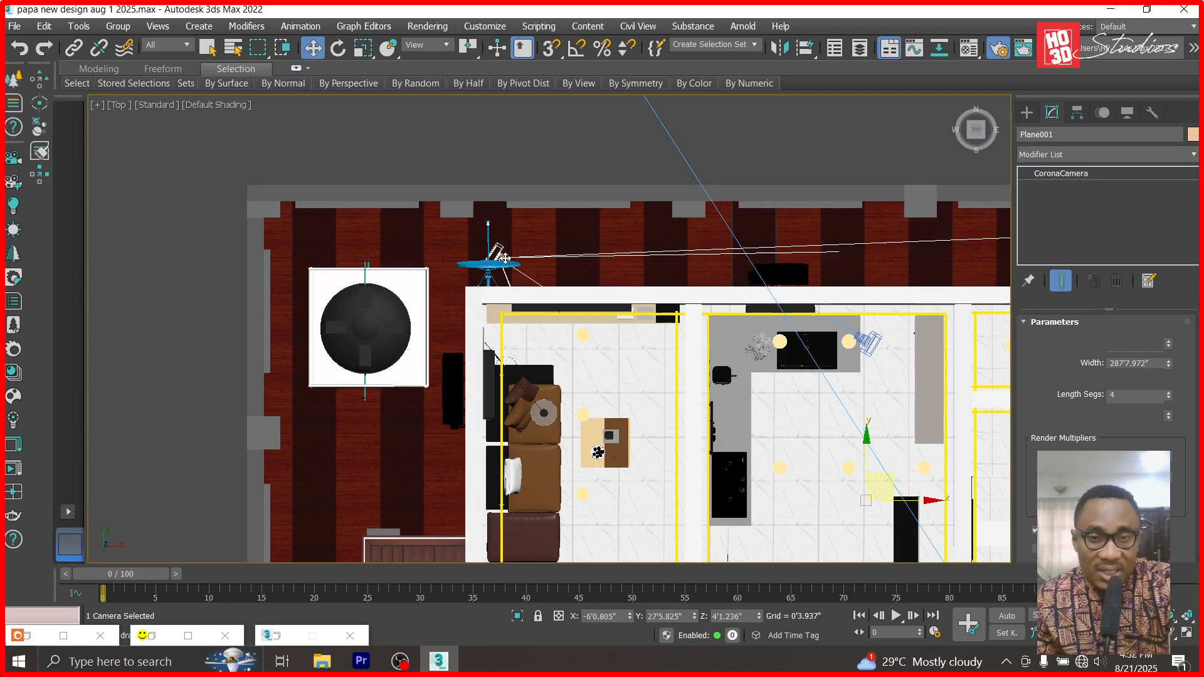
key("Delete")
scroll(543, 203, "down", 3)
scroll(544, 203, "down", 2)
- Move Corona Camera003 into the kitchen to about X 7'2.777", Y 18'11.959" and look through it
left_click(570, 150)
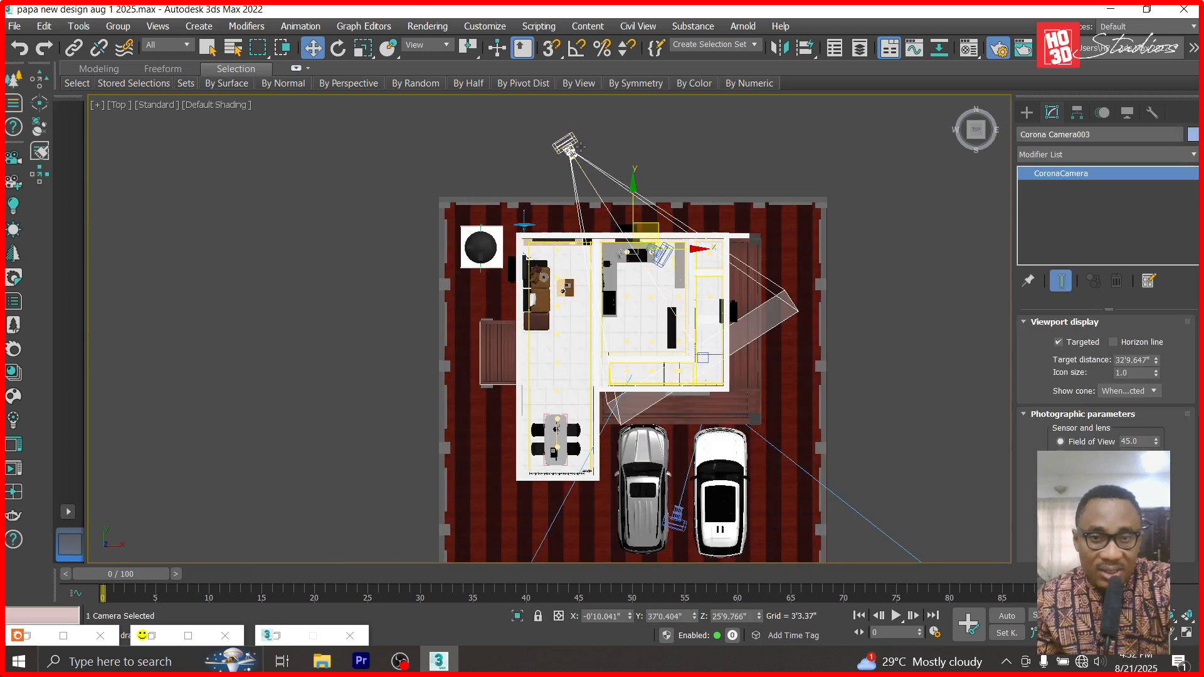
left_click_drag(597, 203, 622, 252)
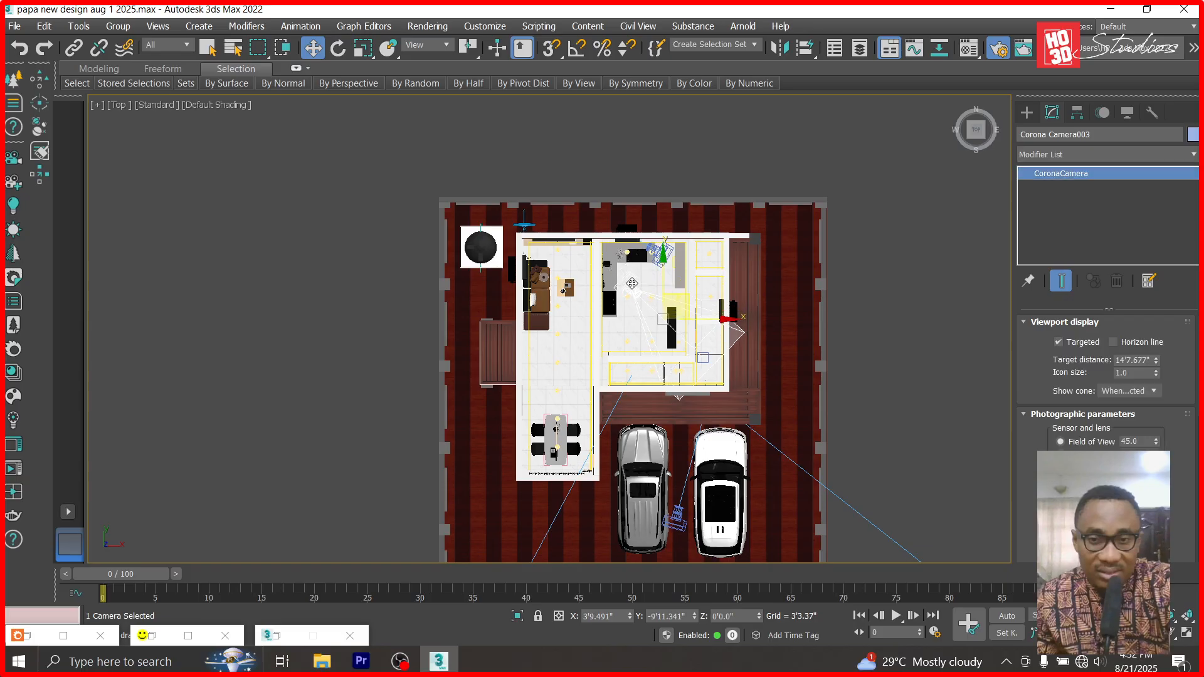
key("f")
scroll(629, 270, "down", 5)
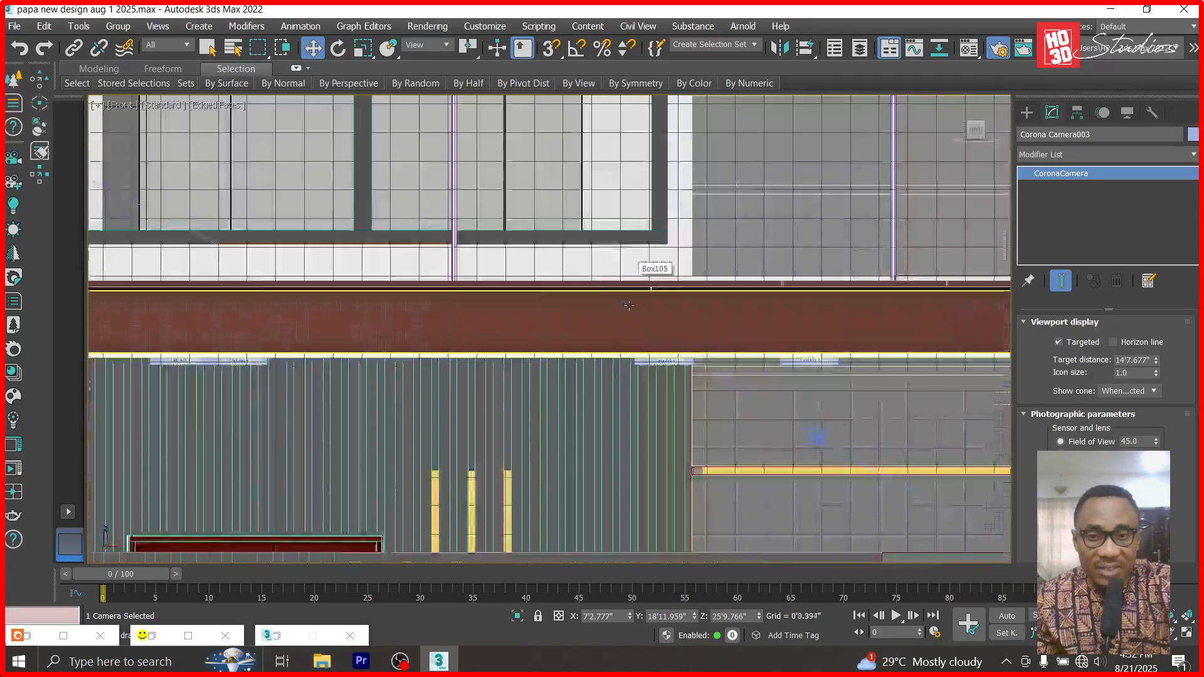
scroll(629, 305, "down", 5)
scroll(643, 245, "up", 5)
key("c")
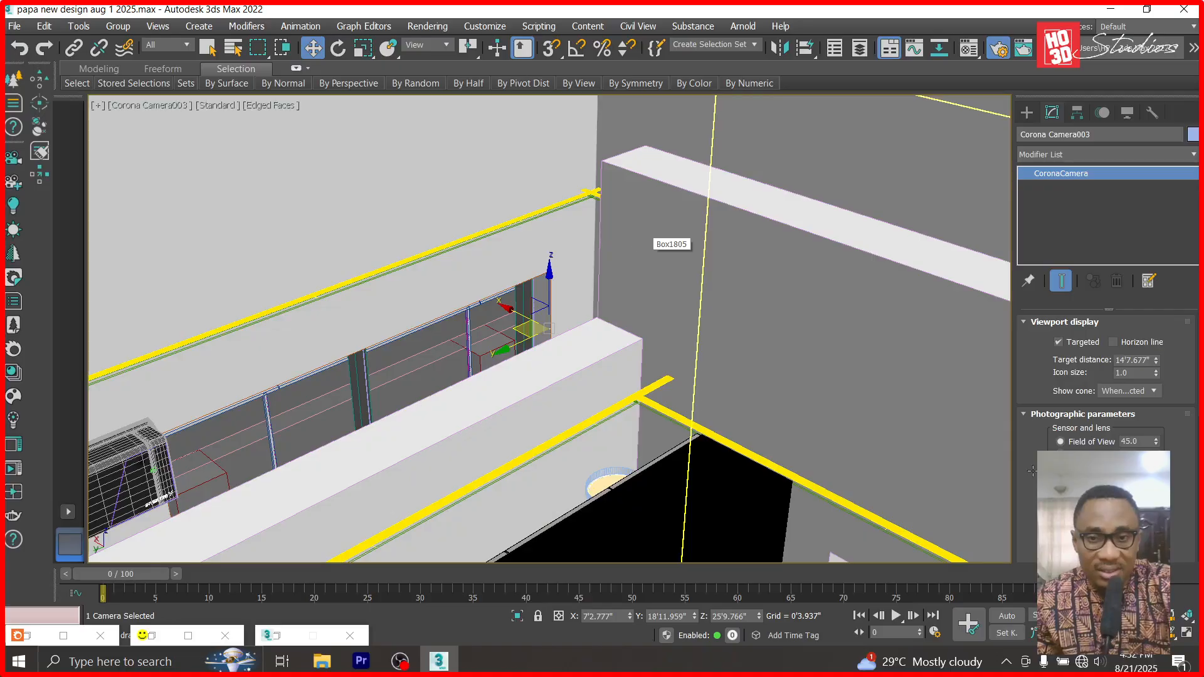
- Adjust Corona Camera003's position and angle to look down at the kitchen floor and the kitchen shelf 3 group
left_click(1157, 633)
left_click_drag(606, 452, 837, 417)
left_click(1170, 637)
left_click_drag(605, 400, 347, 101)
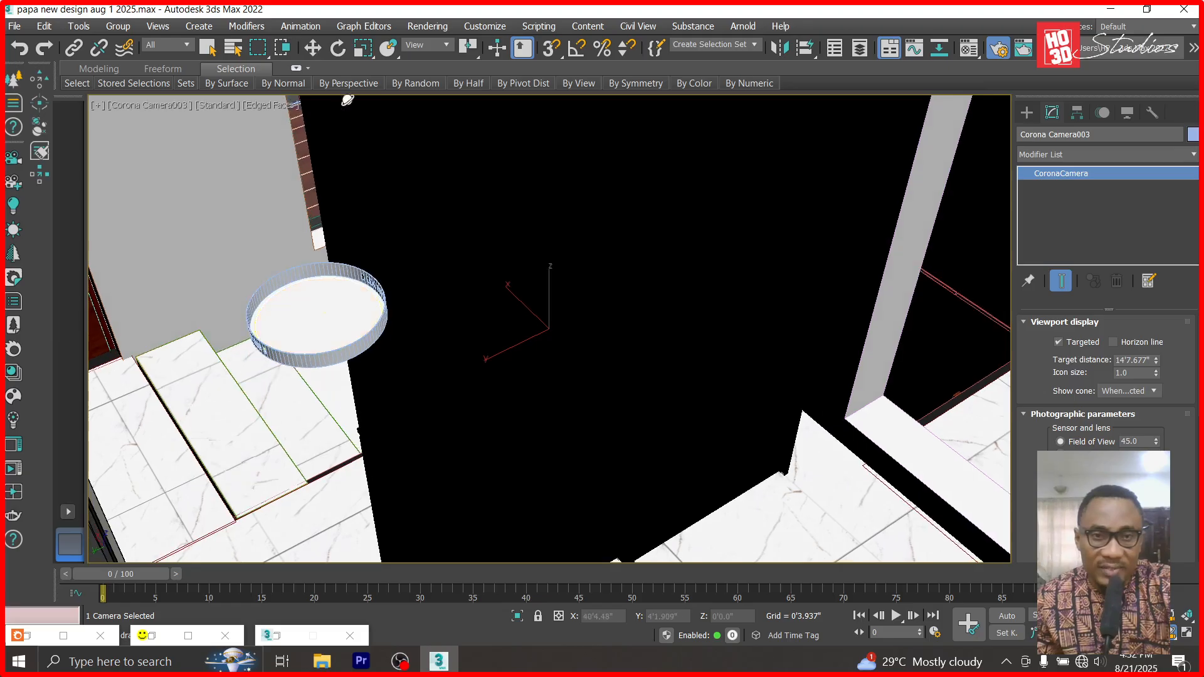
left_click(688, 345)
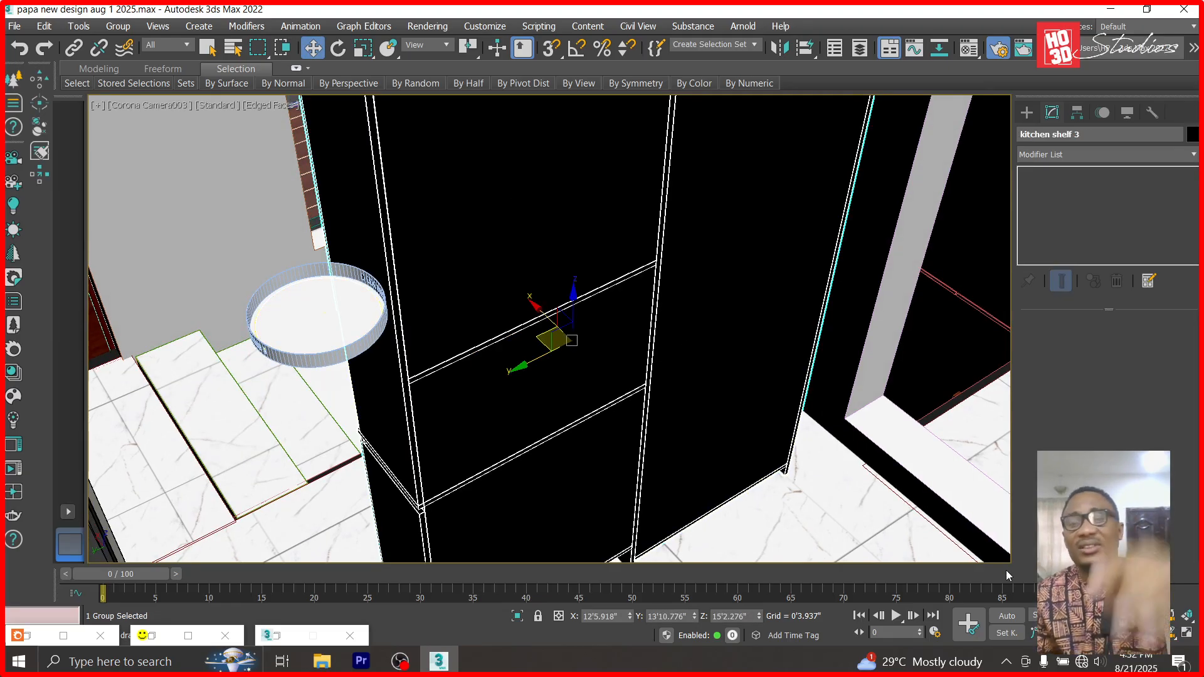
left_click(1140, 616)
left_click_drag(773, 386, 781, 426)
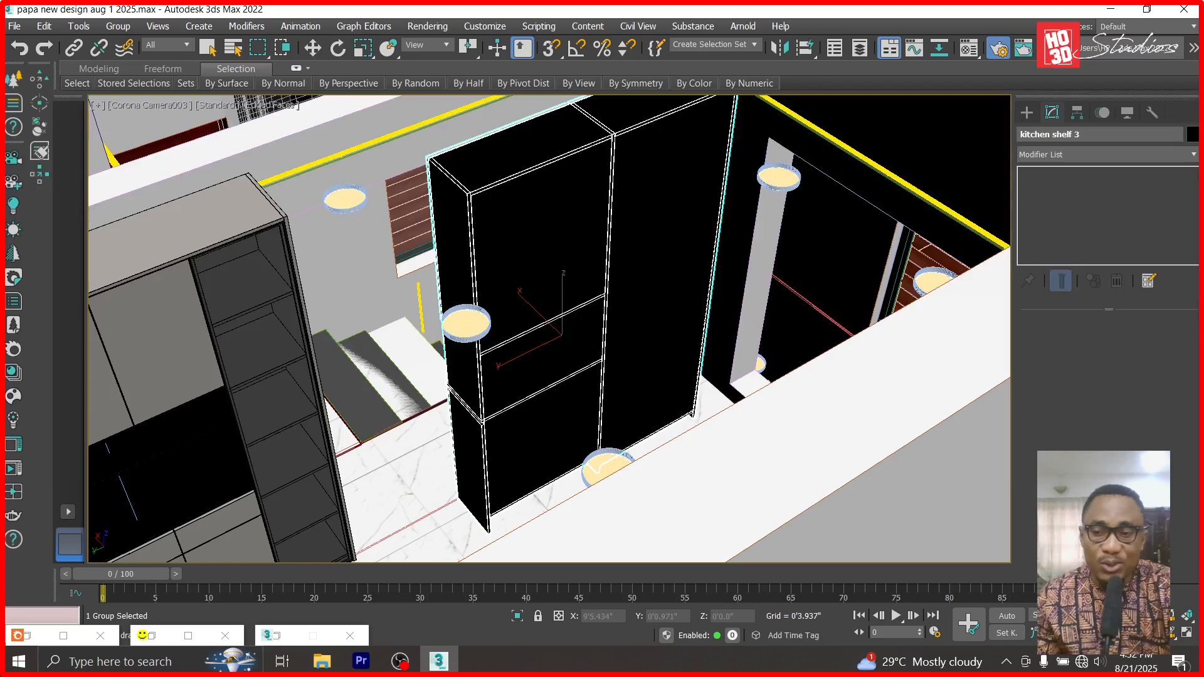
mouse_move(500, 415)
left_mouse_down()
mouse_move(540, 430)
mouse_move(500, 422)
mouse_move(524, 419)
left_mouse_up()
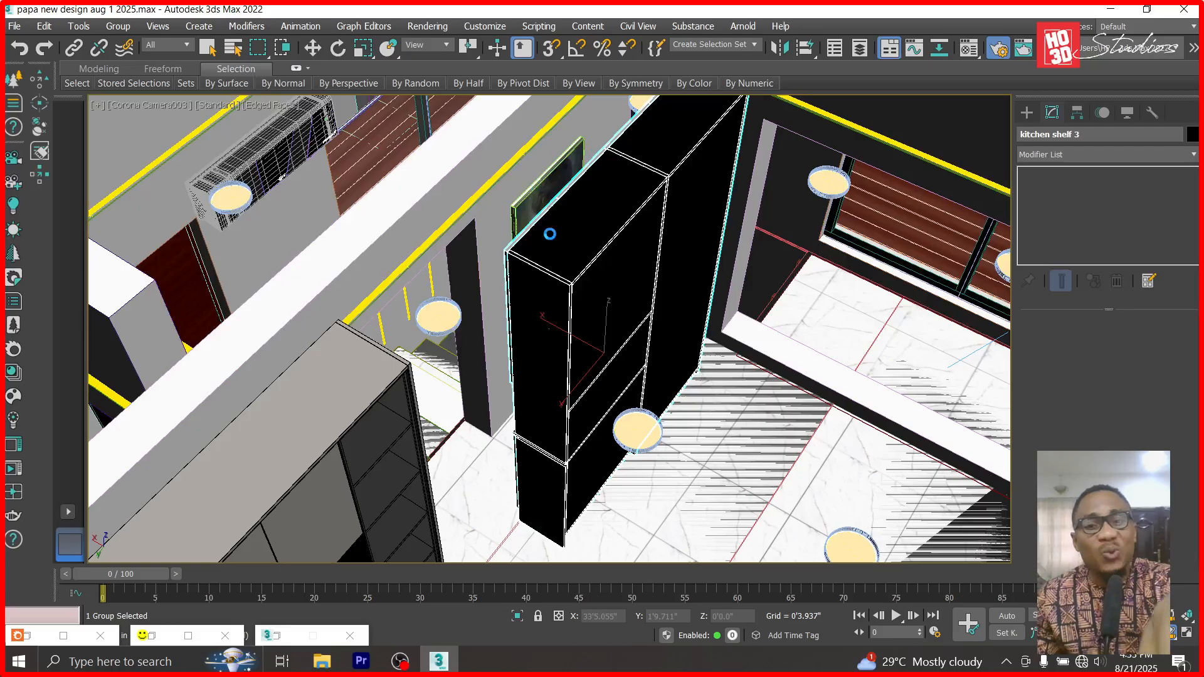
- Delete the kitchen shelf 3 group from the kitchen
key("w")
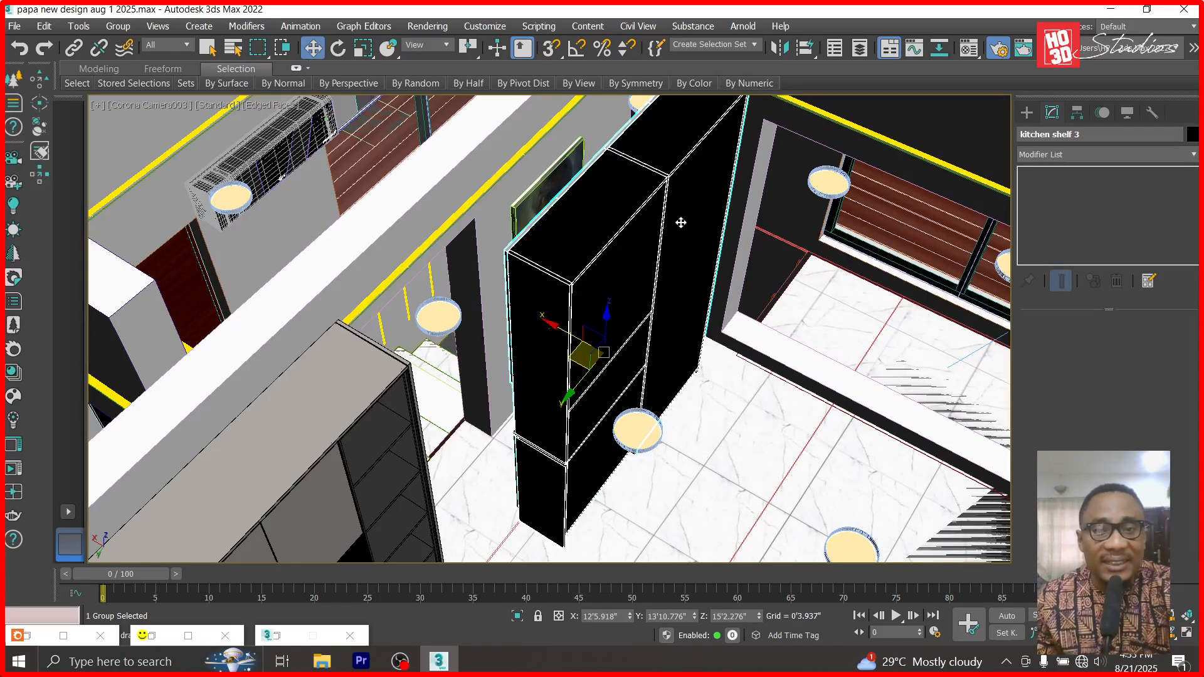
left_click(650, 271)
left_click(650, 272)
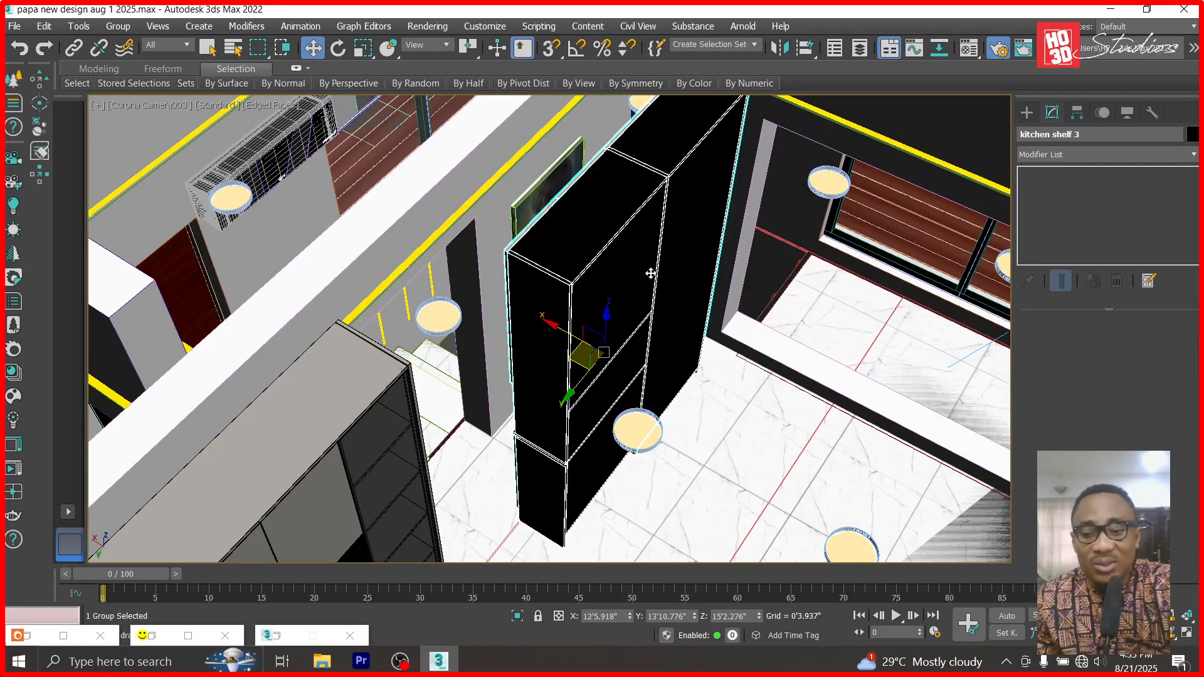
key("Delete")
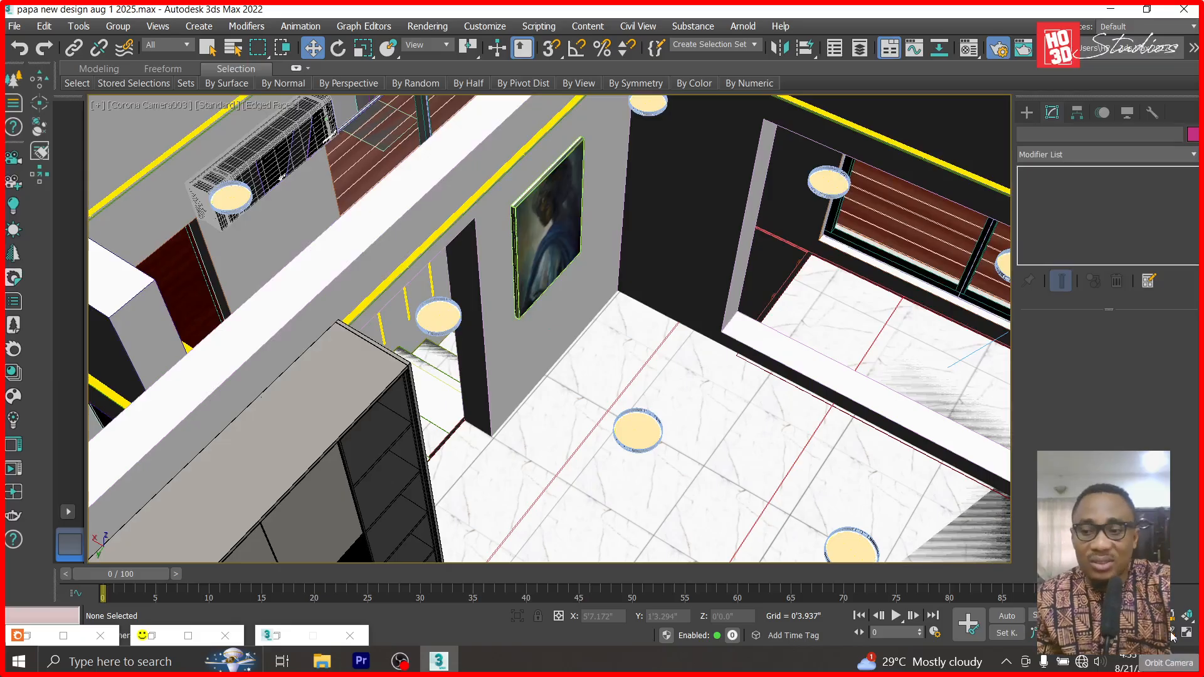
- Orbit Corona Camera003 around the kitchen to examine the L-shaped counter, tall shelf unit and surrounding walls from above
middle_click_drag(428, 346, 464, 383, "alt")
middle_click_drag(427, 392, 549, 327, "alt")
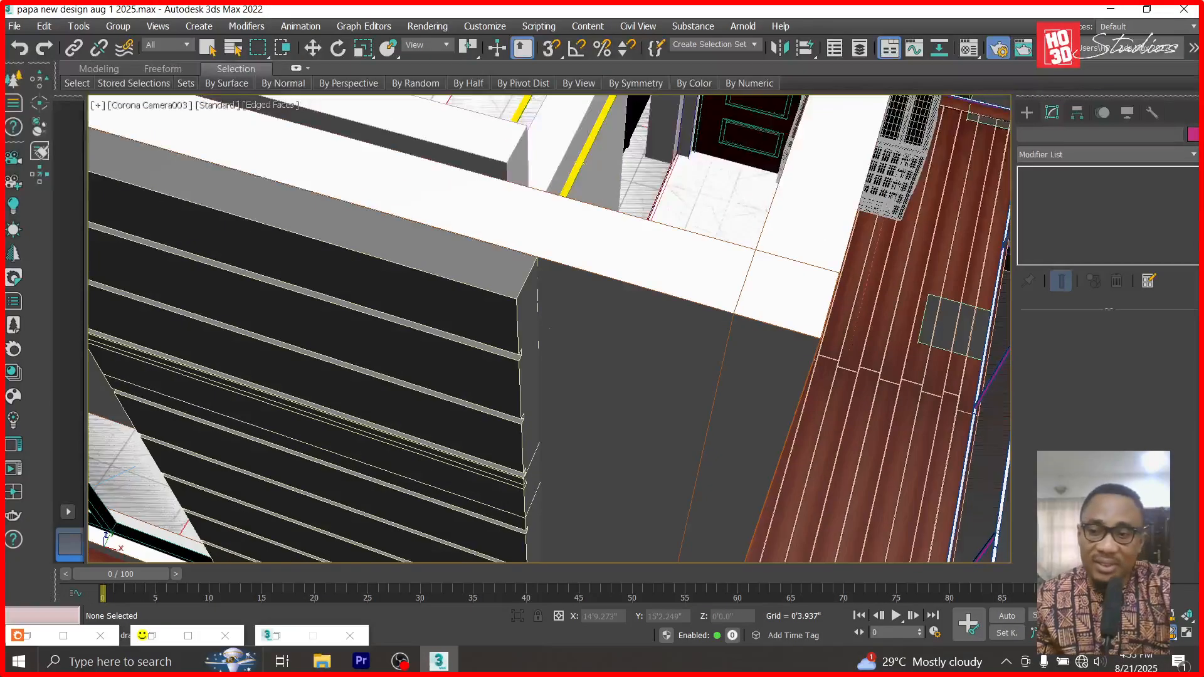
mouse_move(591, 271)
middle_mouse_down()
mouse_move(630, 432)
mouse_move(629, 406)
mouse_move(646, 438)
middle_mouse_up()
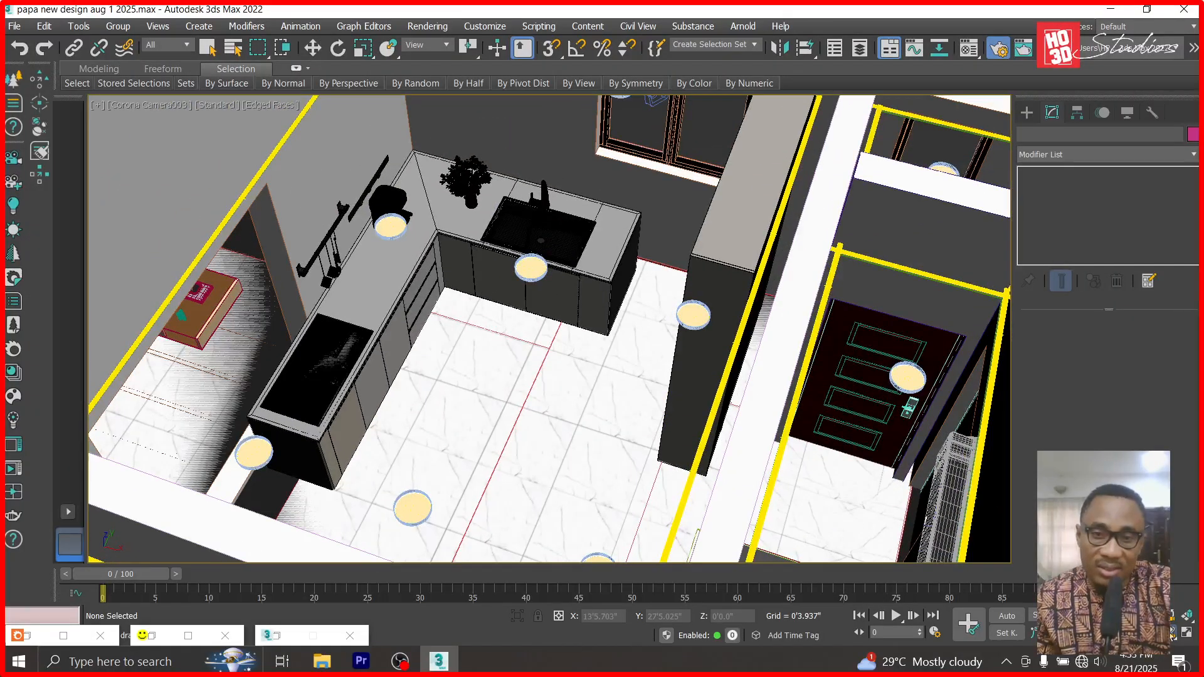
middle_click_drag(588, 397, 339, 231, "alt")
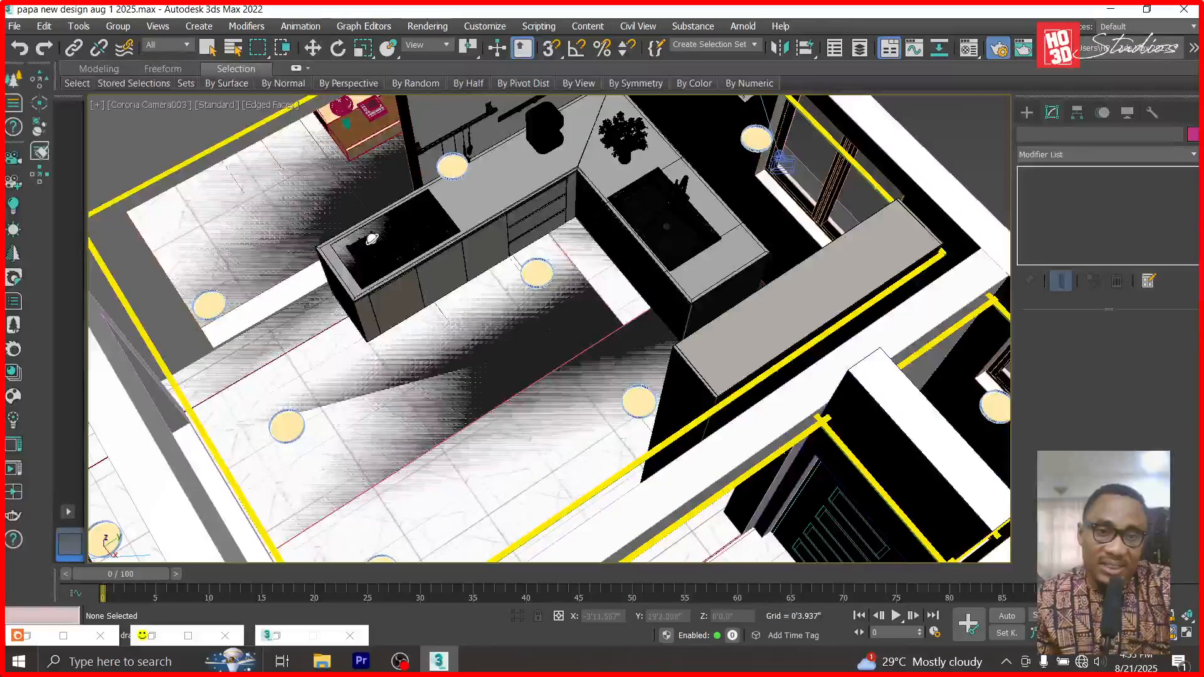
middle_click_drag(438, 239, 310, 213, "alt")
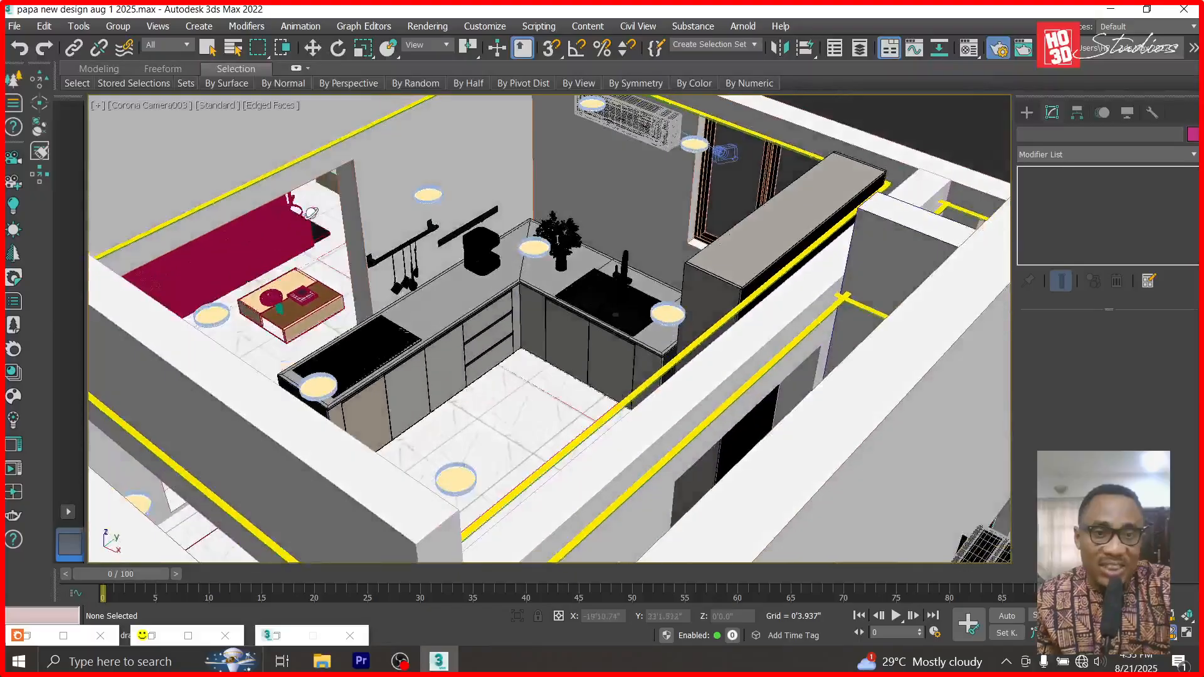
middle_click_drag(369, 309, 335, 323, "alt")
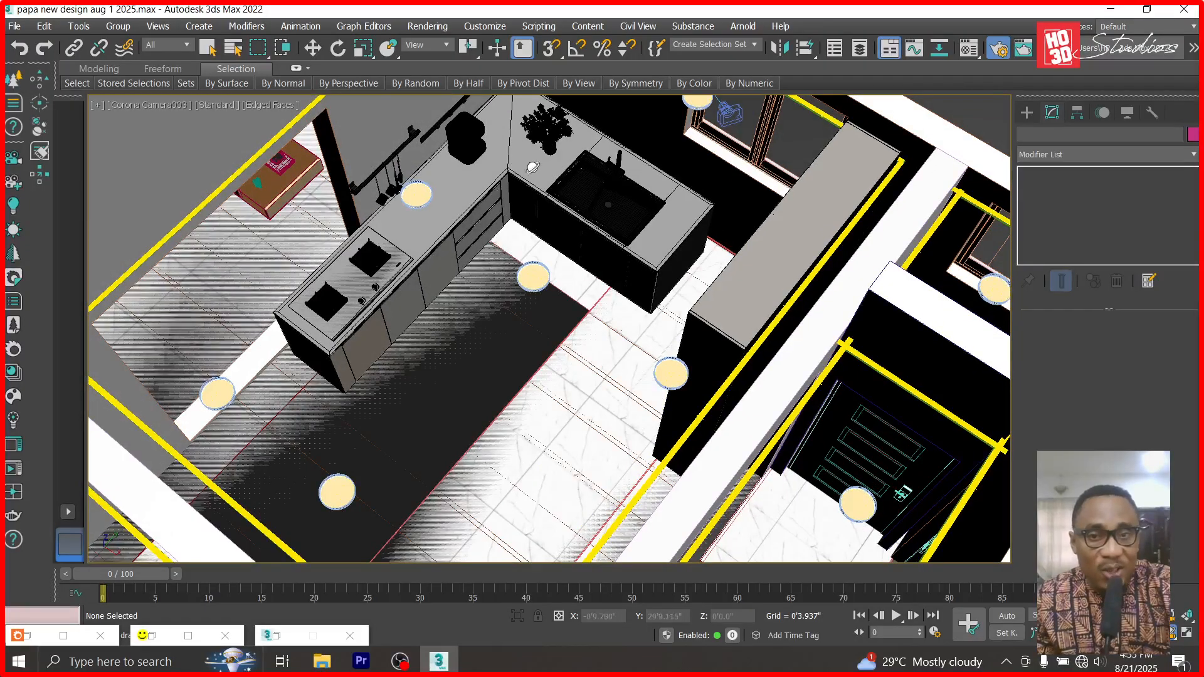
middle_click_drag(557, 292, 649, 397, "alt")
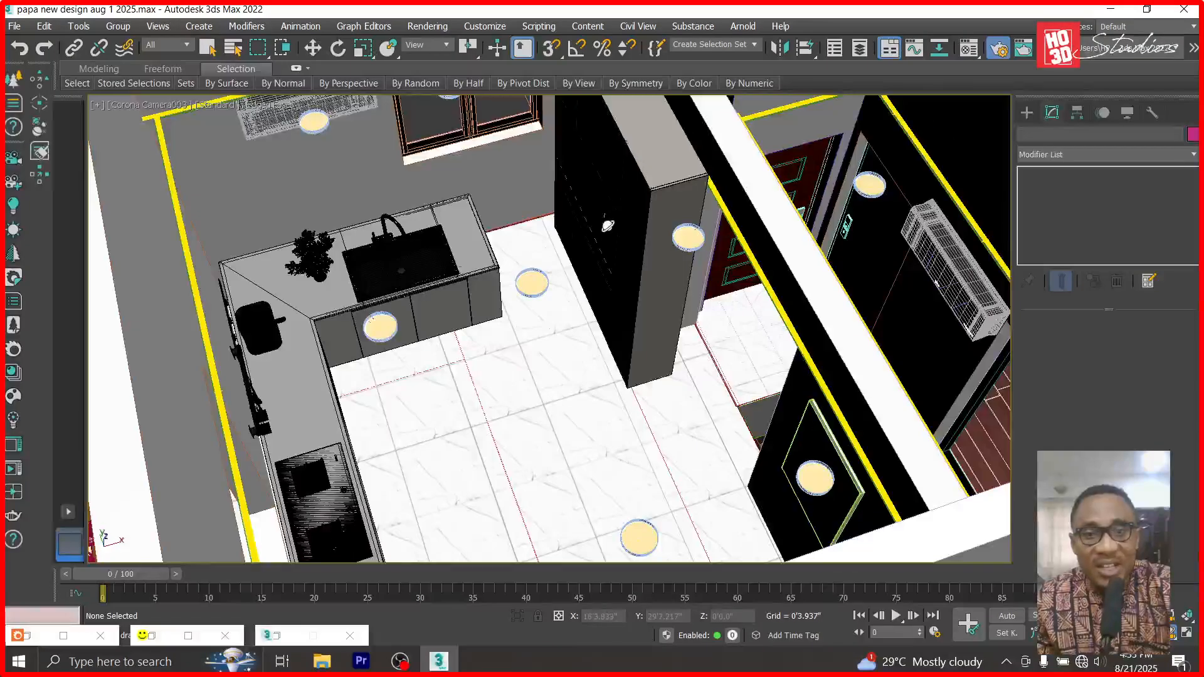
- Unhide all hidden objects and select the roof group covering the camera view
key("w")
right_click(613, 376)
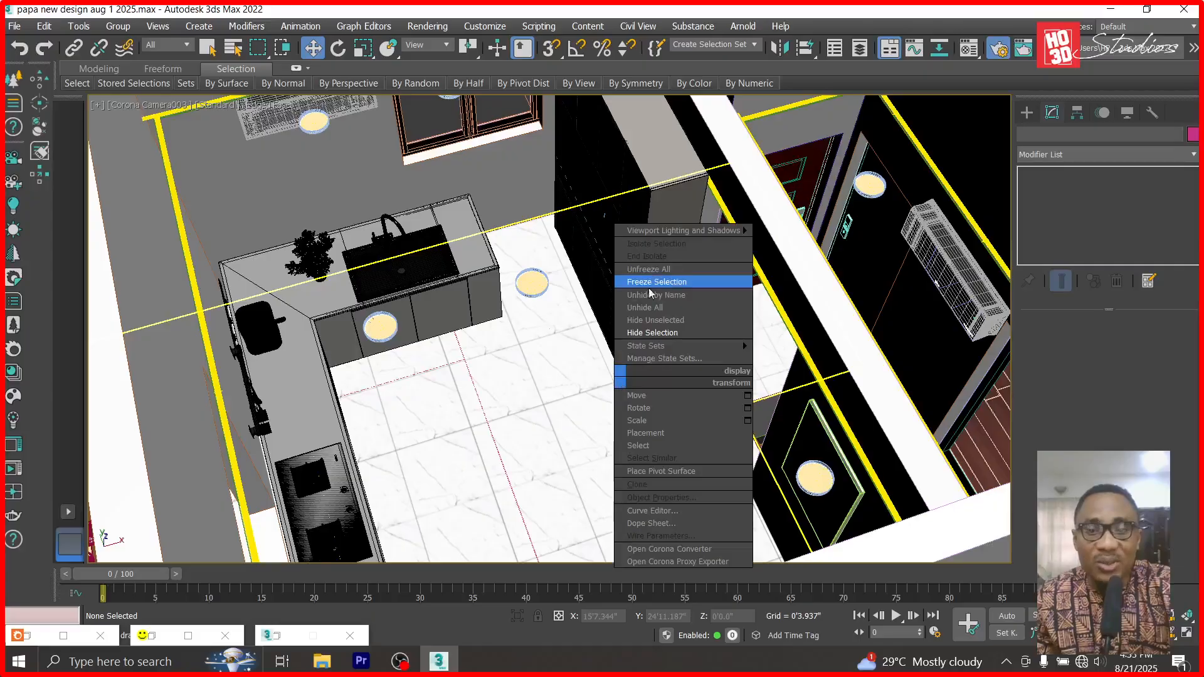
left_click(657, 307)
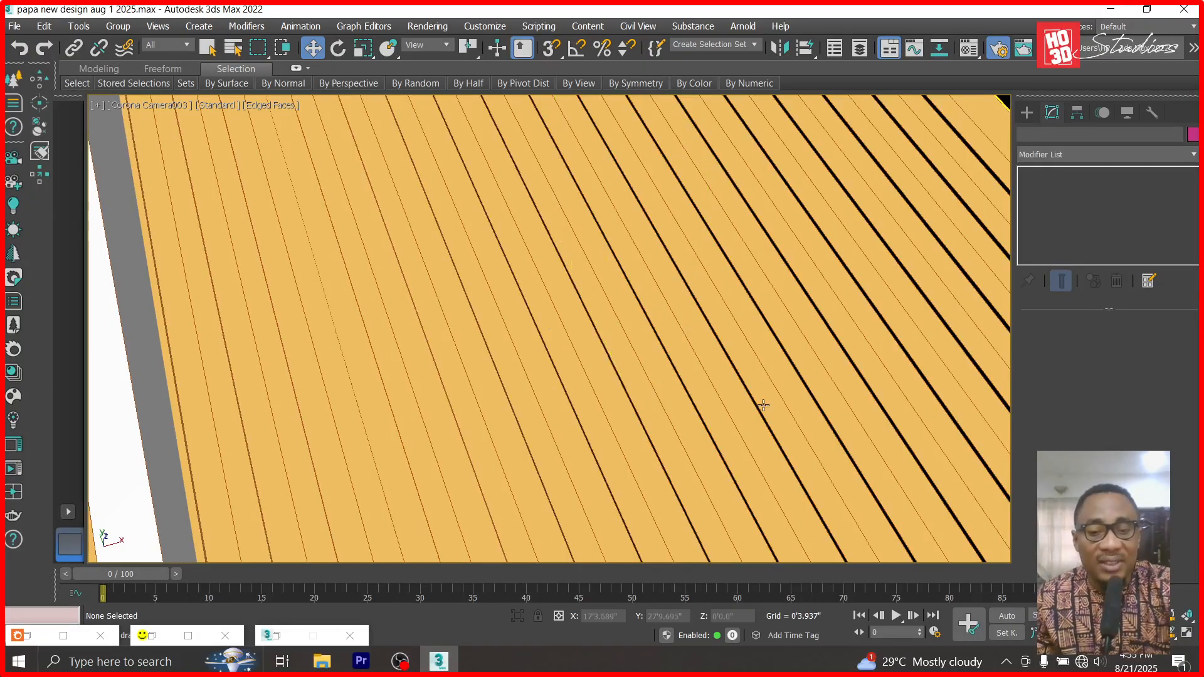
left_click(533, 463)
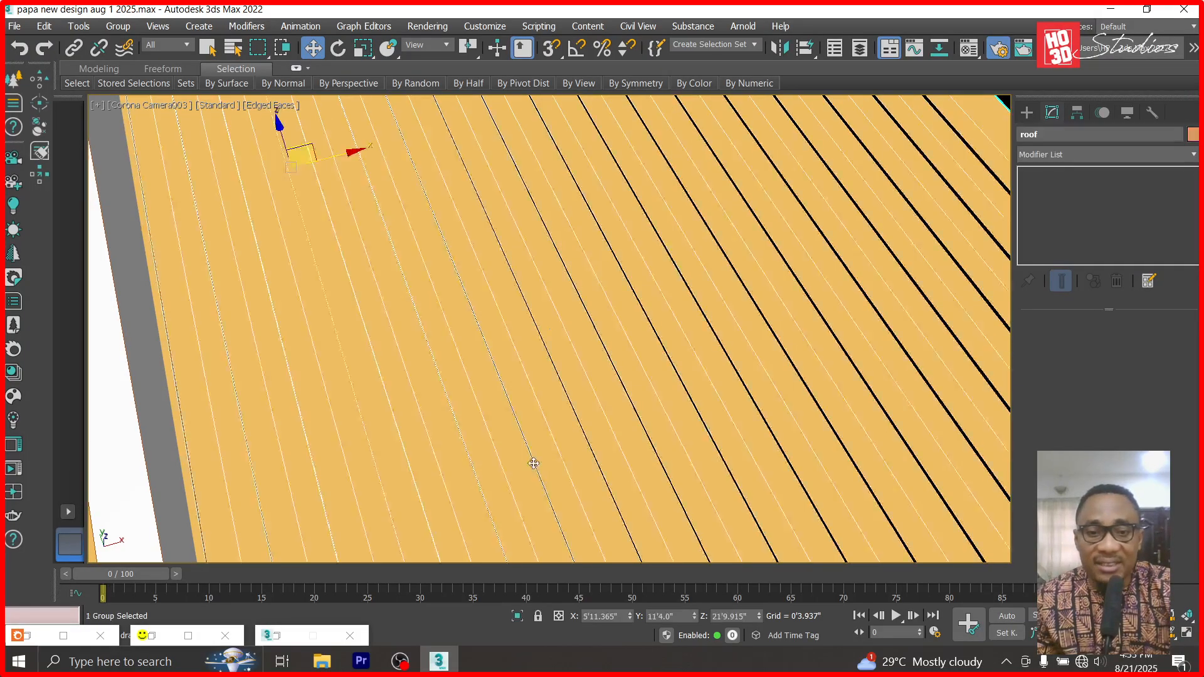
- Lower Corona Camera003 from above the roof into the house, facing the large portrait wall beside the kitchen entrance
left_click(1157, 634)
left_click_drag(471, 478, 498, 135)
left_click_drag(492, 495, 531, 151)
left_click_drag(602, 453, 544, 340)
left_click_drag(746, 343, 717, 439)
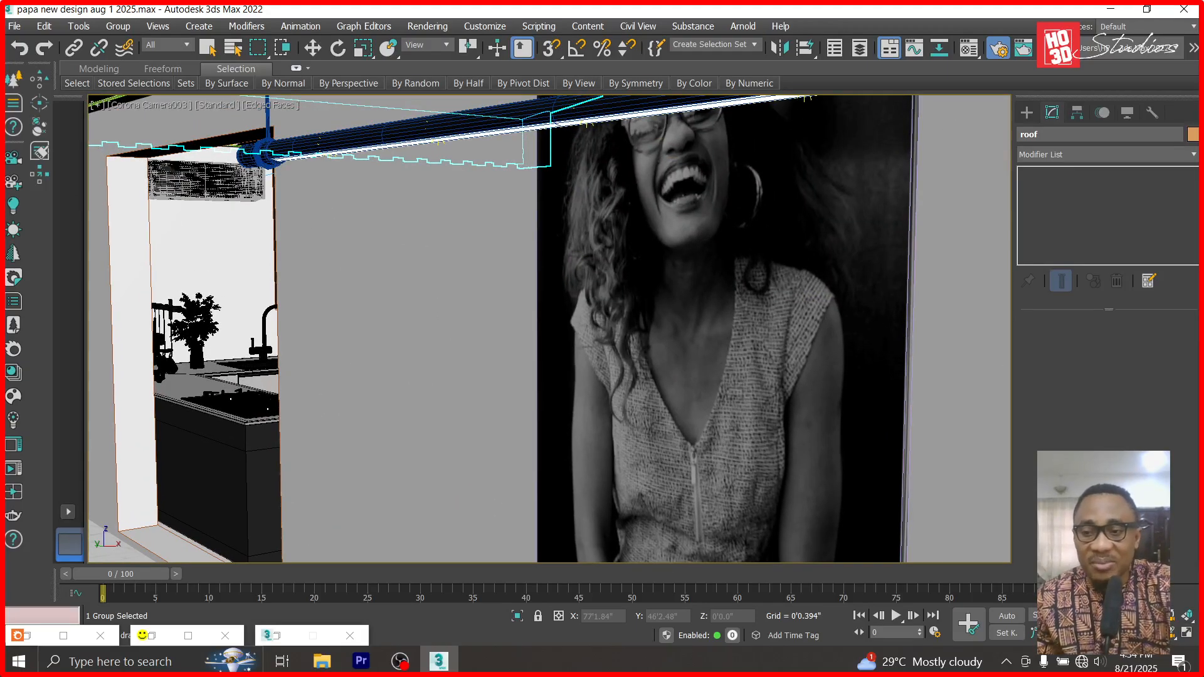
left_click_drag(670, 309, 674, 305)
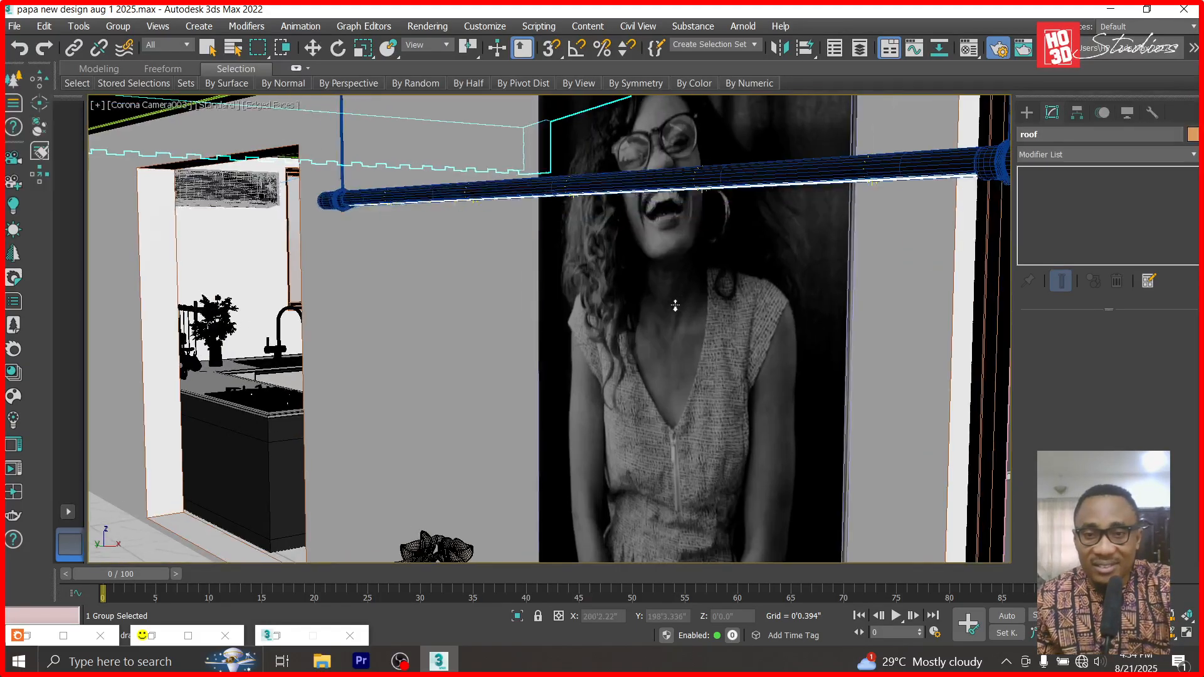
- Try to frame the kitchen over the hob counter towards the wall painting by panning and orbiting Corona Camera003
left_click_drag(345, 416, 464, 421)
left_click_drag(838, 504, 837, 491)
left_click_drag(439, 418, 416, 415)
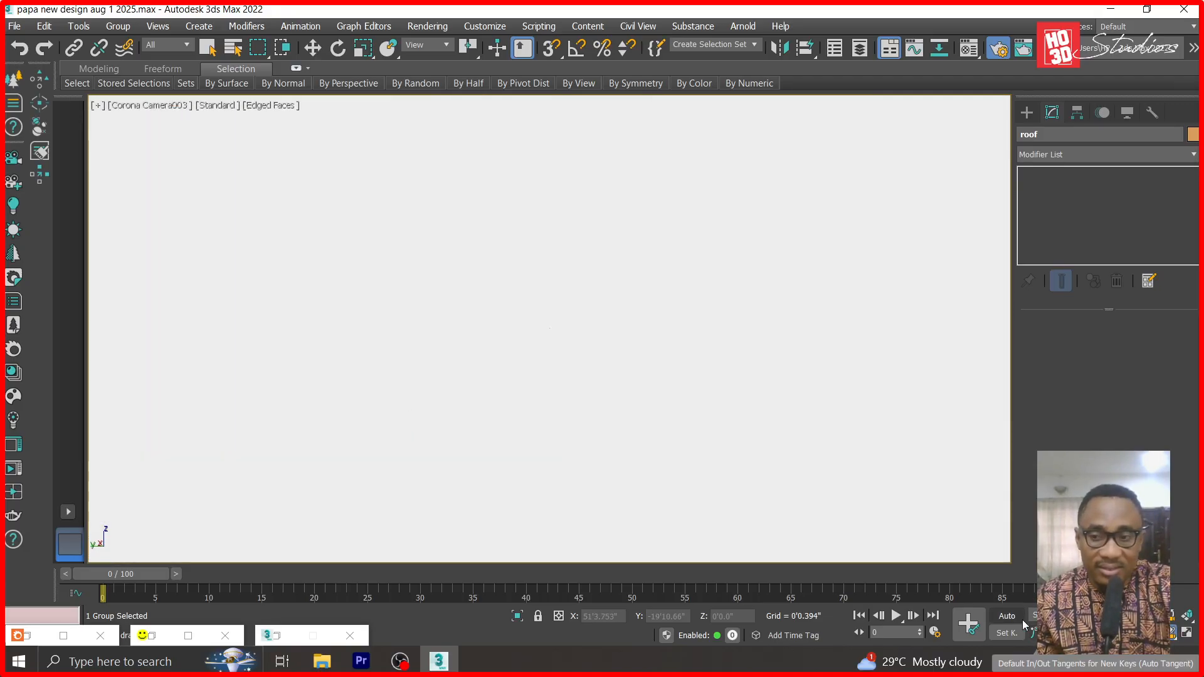
mouse_move(435, 406)
middle_mouse_down()
mouse_move(594, 406)
mouse_move(693, 349)
mouse_move(514, 399)
mouse_move(612, 418)
middle_mouse_up()
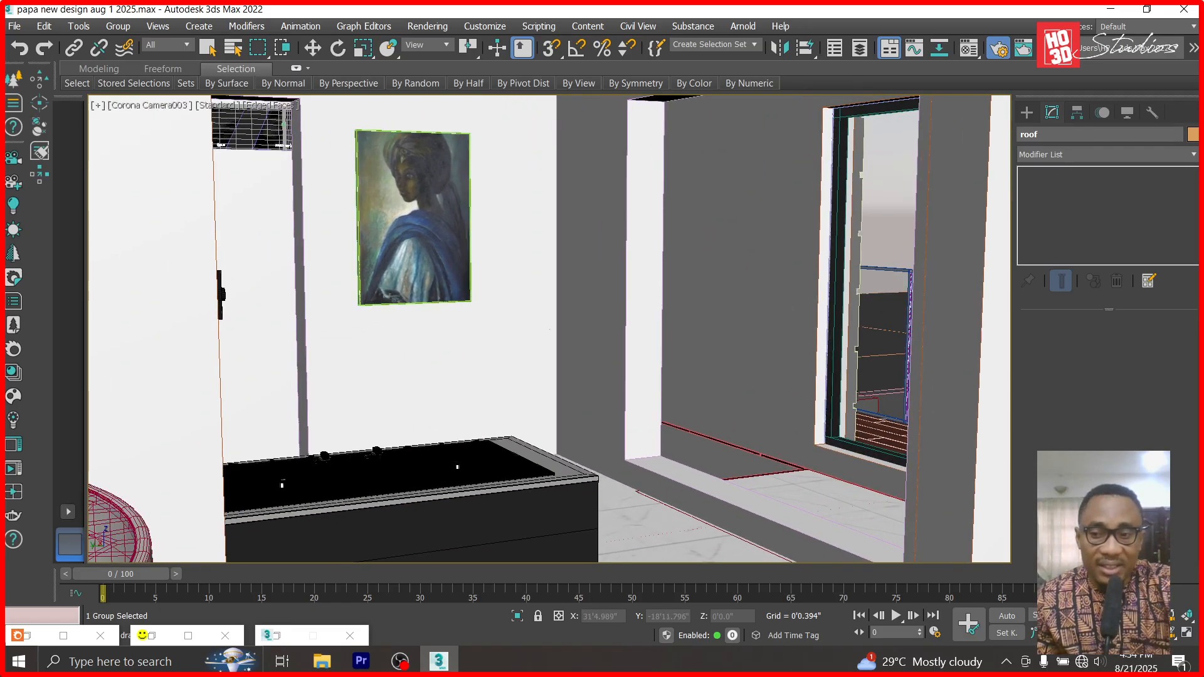
left_click_drag(414, 422, 427, 385)
left_click(1176, 632)
left_click_drag(695, 436, 617, 434)
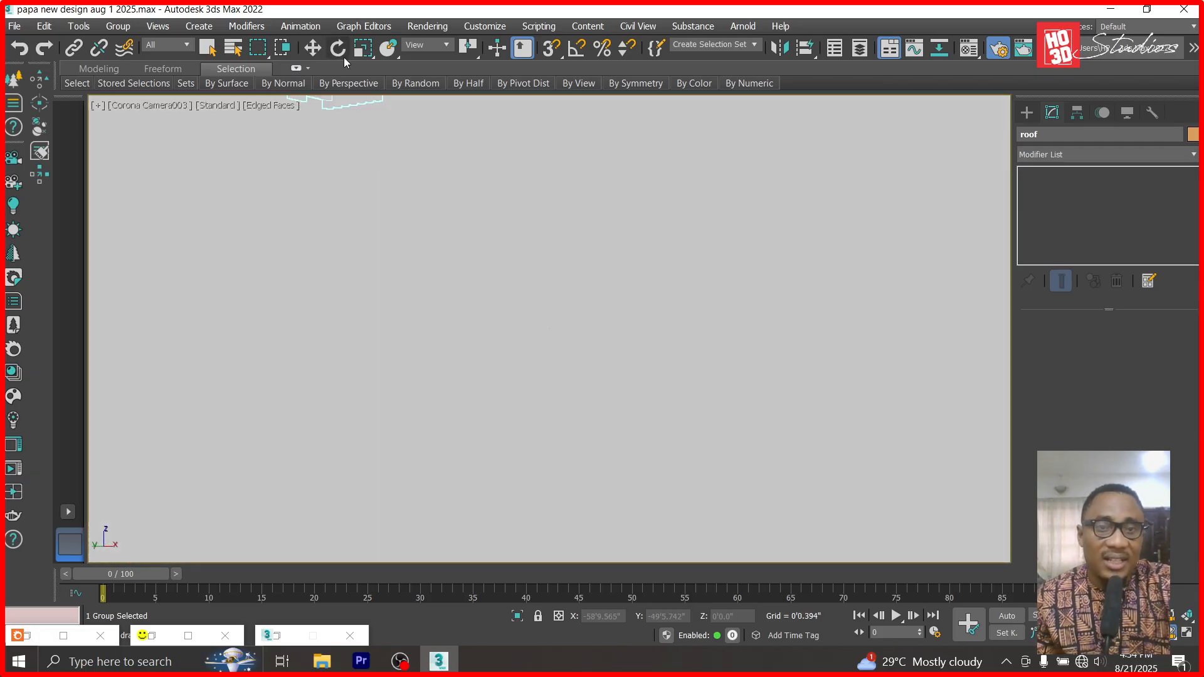
- Hide the roof group and the ceiling surface beneath it in the top view to expose the rooms
left_click(313, 47)
key("t")
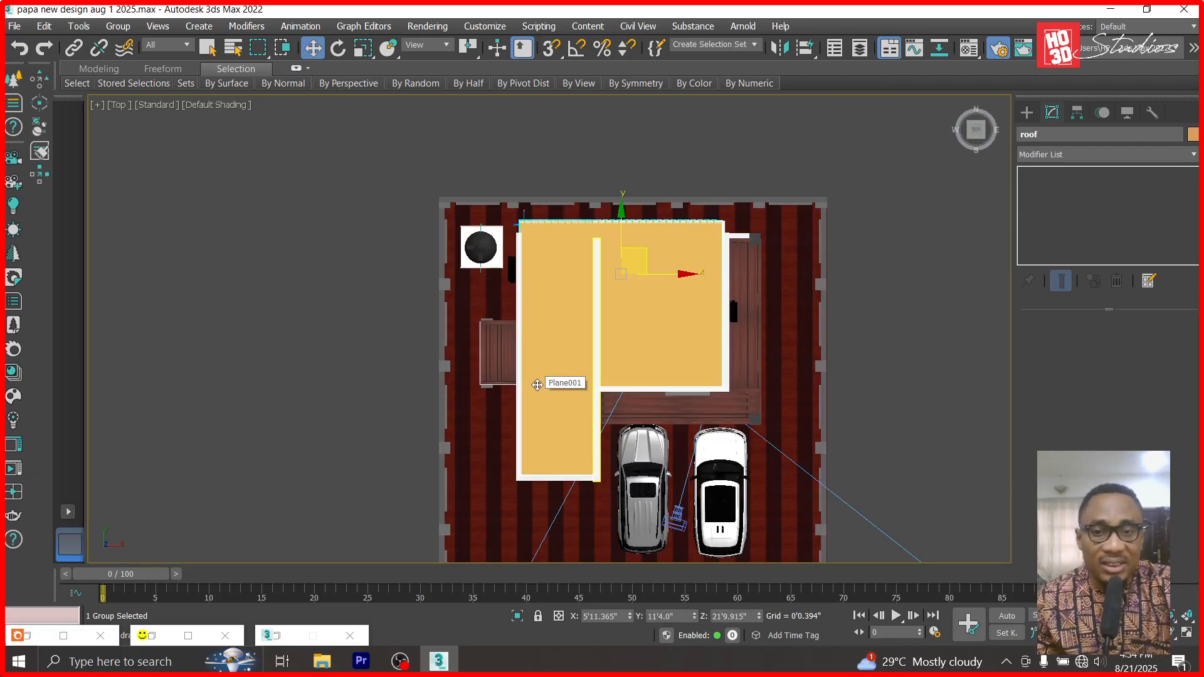
scroll(693, 347, "up", 3)
right_click(694, 347)
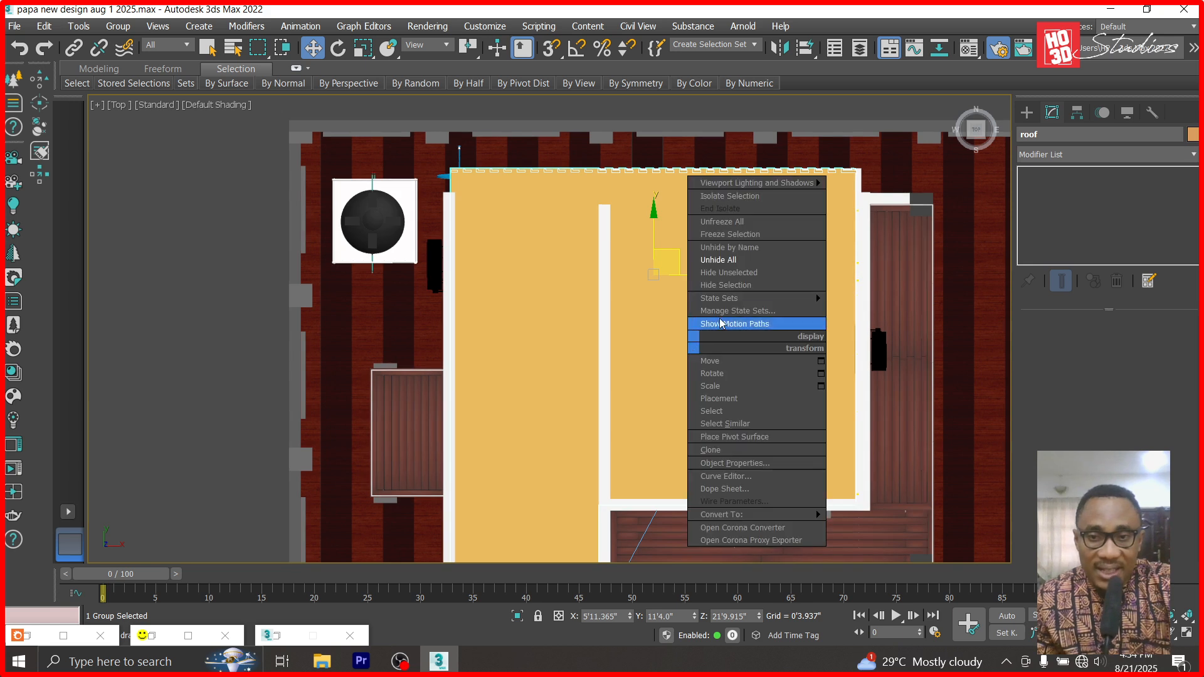
left_click(721, 284)
left_click(721, 318)
right_click(722, 320)
left_click(762, 263)
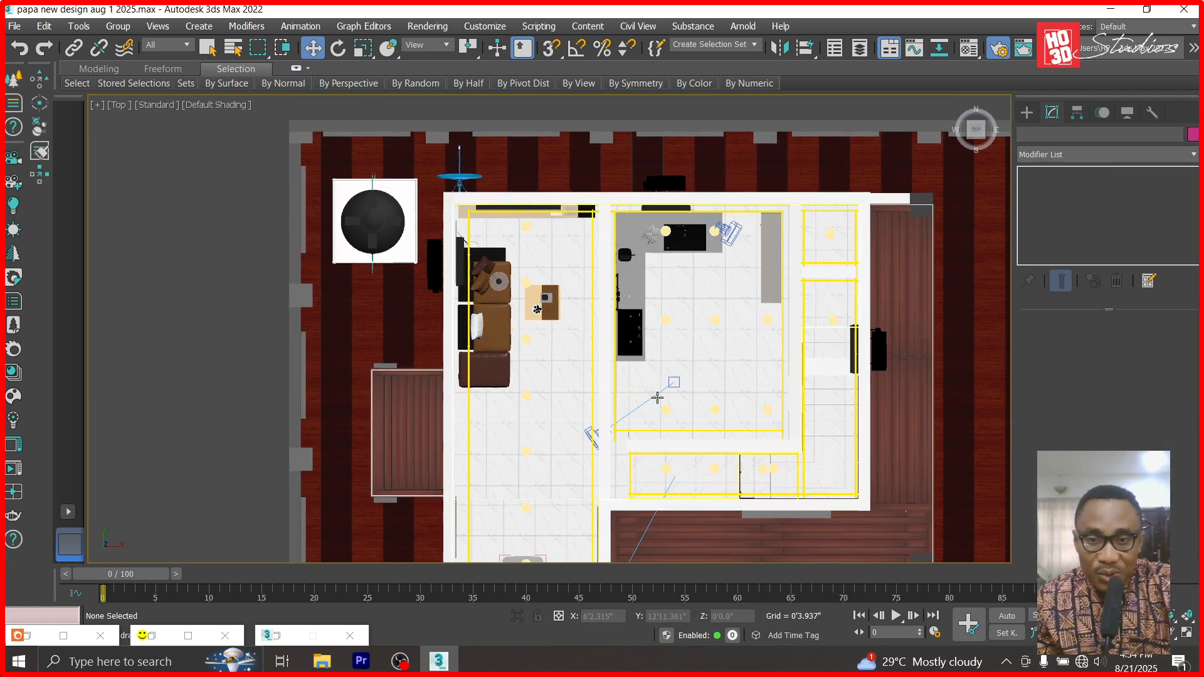
- Select Corona Camera003 beside the wall between the living room and kitchen and set its field of view to 100
scroll(577, 439, "up", 2)
left_click(568, 449)
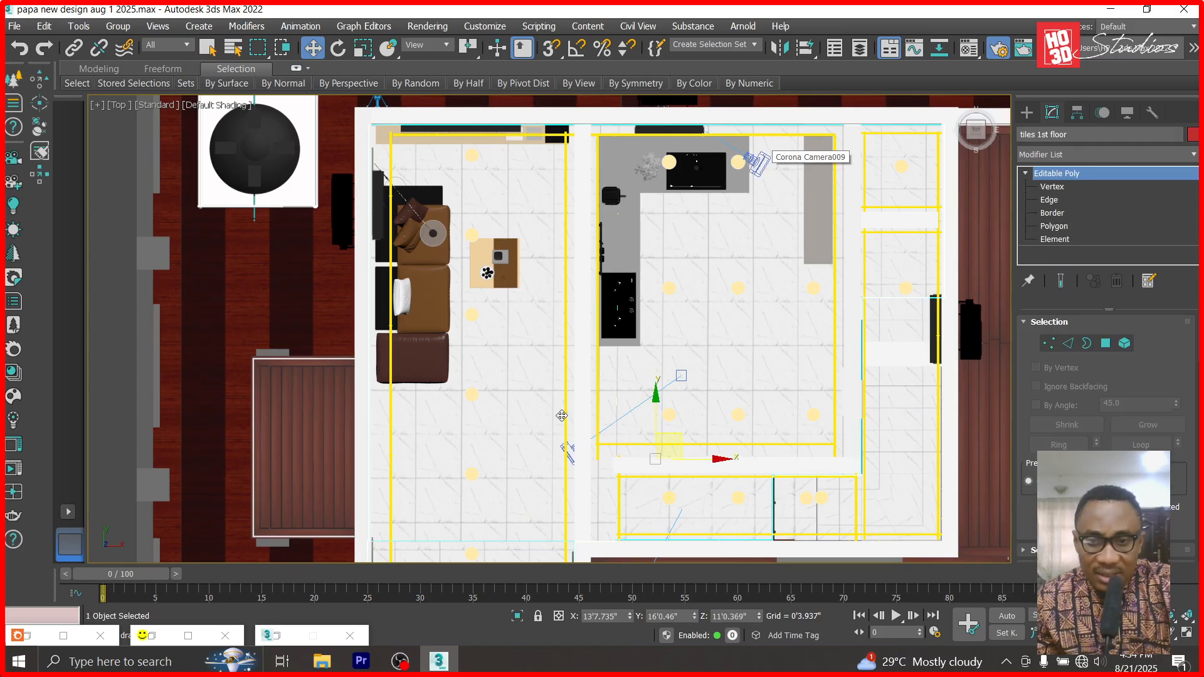
scroll(562, 415, "up", 4)
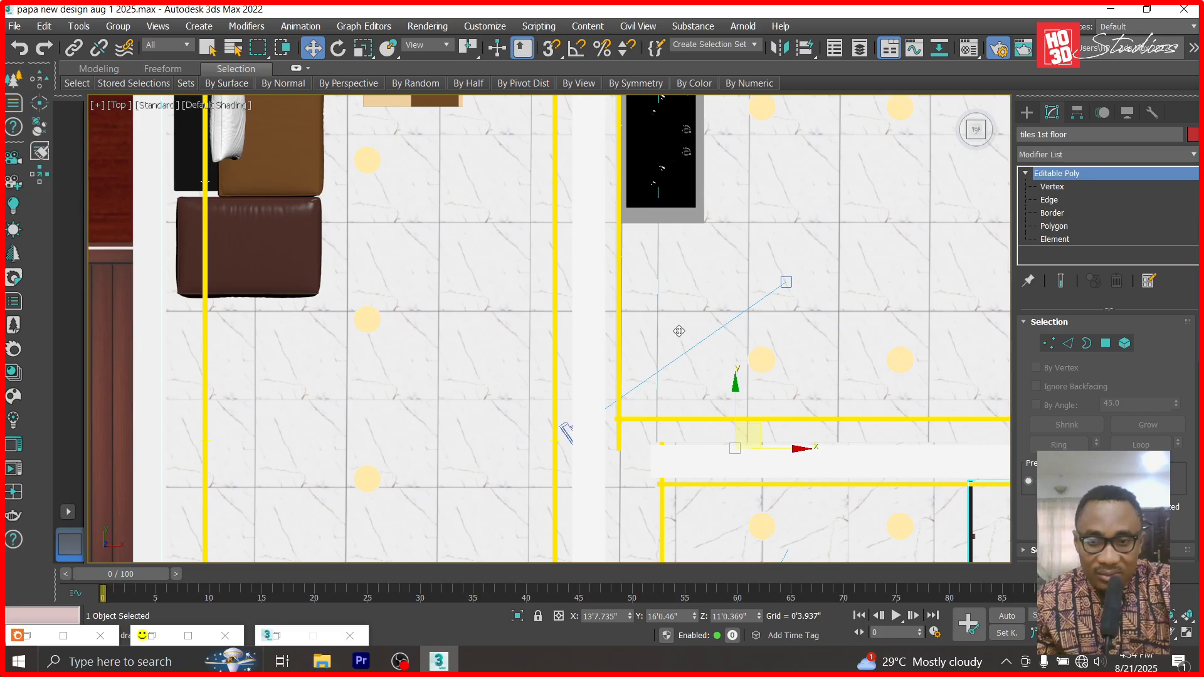
left_click(684, 356)
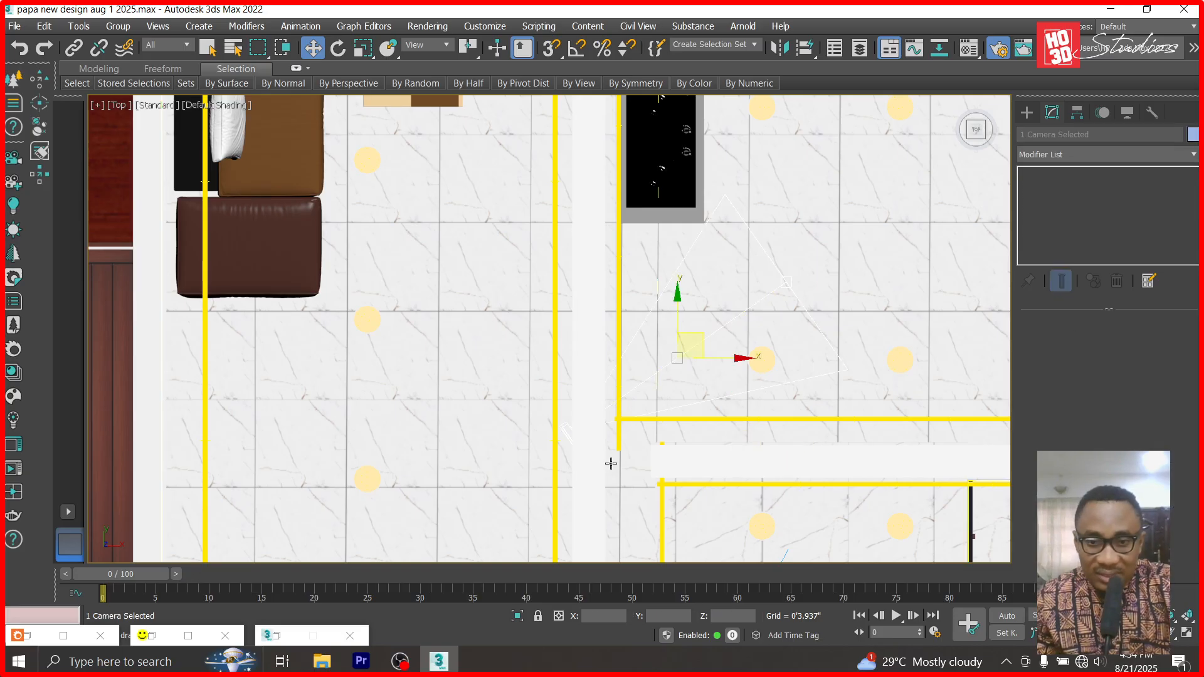
scroll(610, 462, "up", 4)
left_click(527, 403)
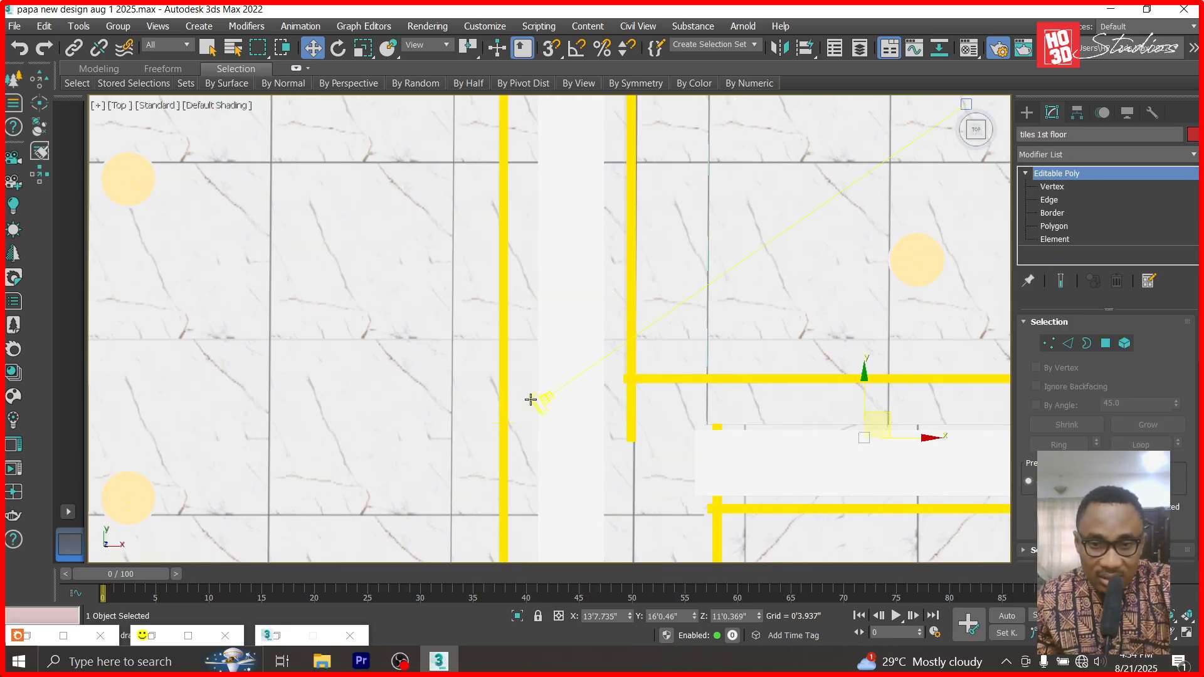
left_click(529, 400)
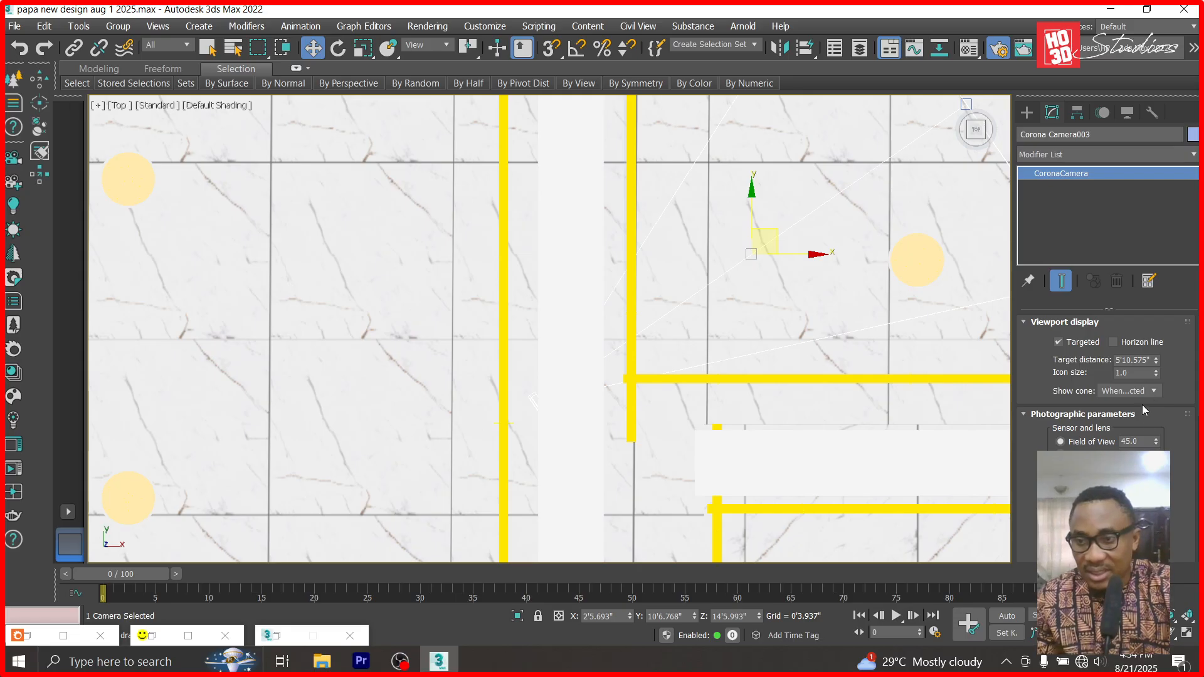
type("10")
key("Return")
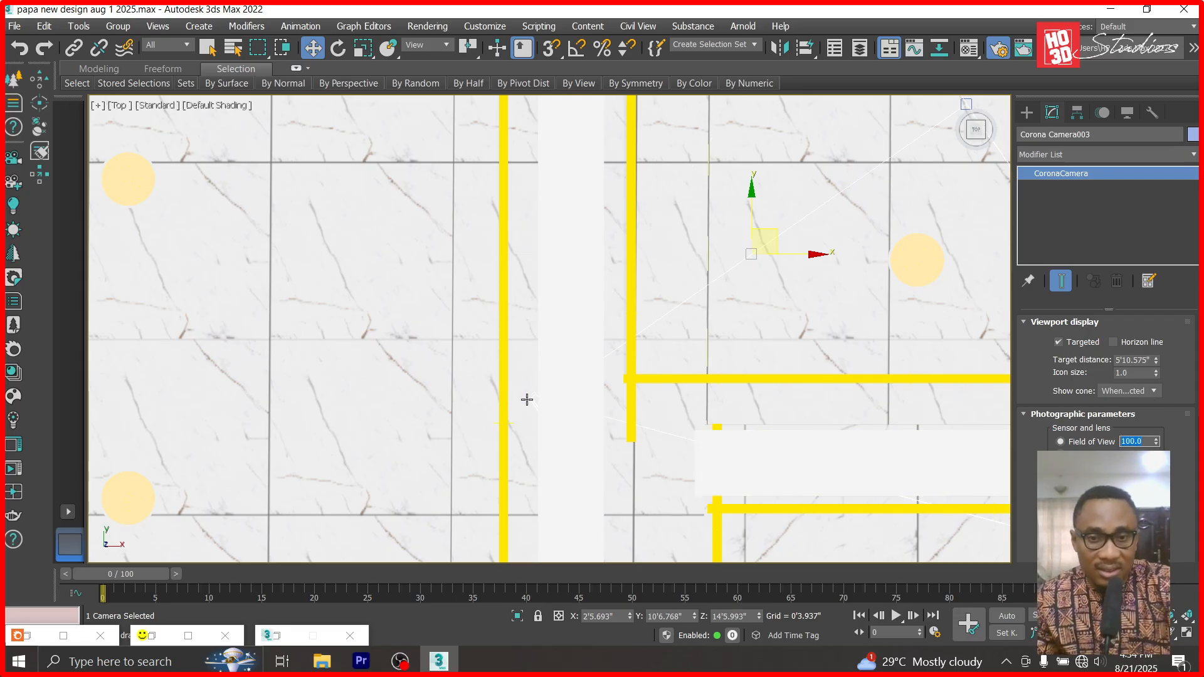
- Look through Corona Camera003 and frame the kitchen with the hob counter, tall shelf unit, red doors and wall painting
key("c")
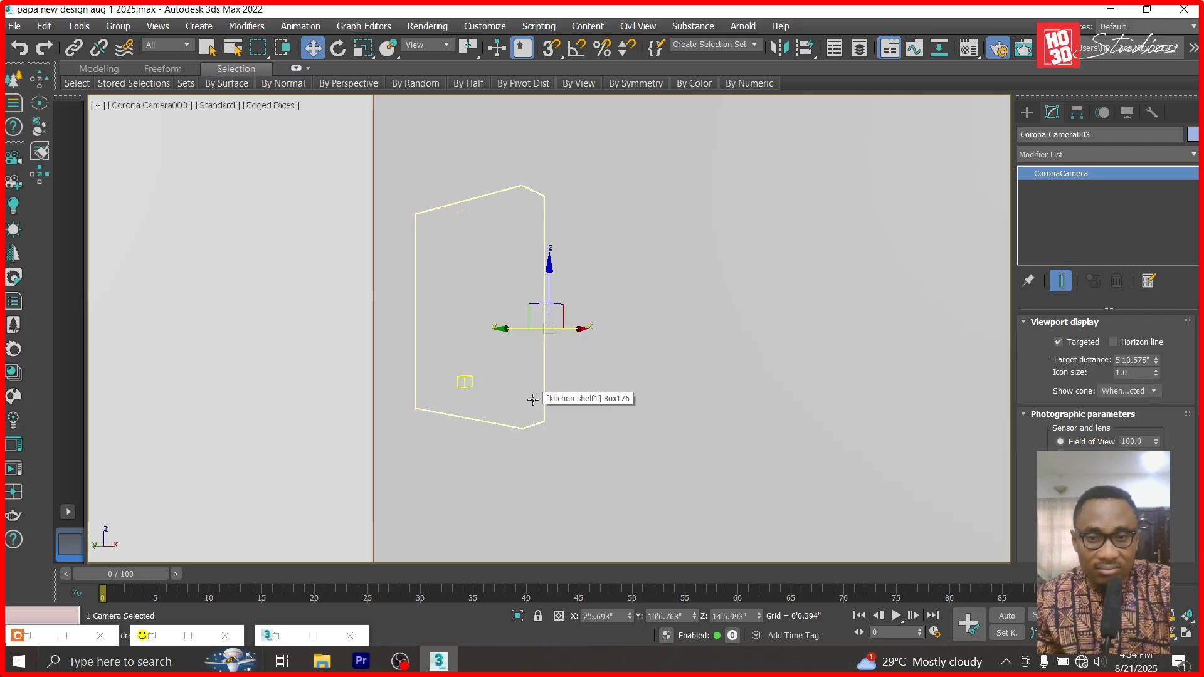
left_click(1140, 615)
left_click_drag(491, 345, 491, 369)
left_click_drag(259, 297, 271, 276)
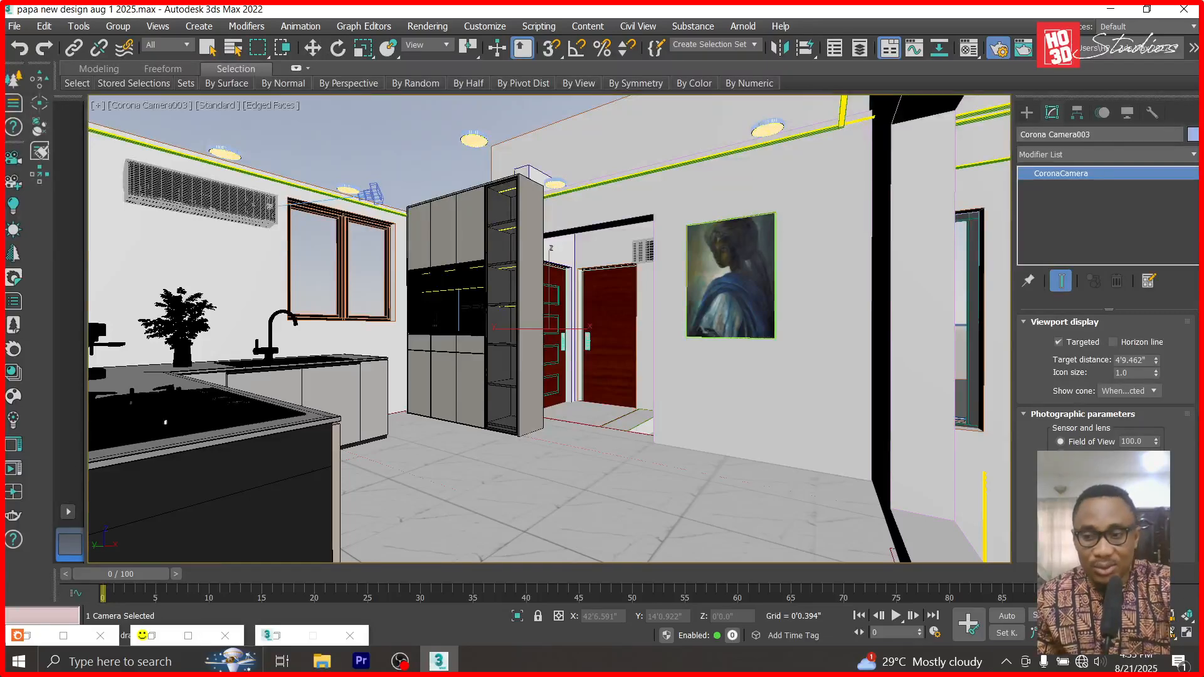
left_click_drag(570, 383, 555, 388)
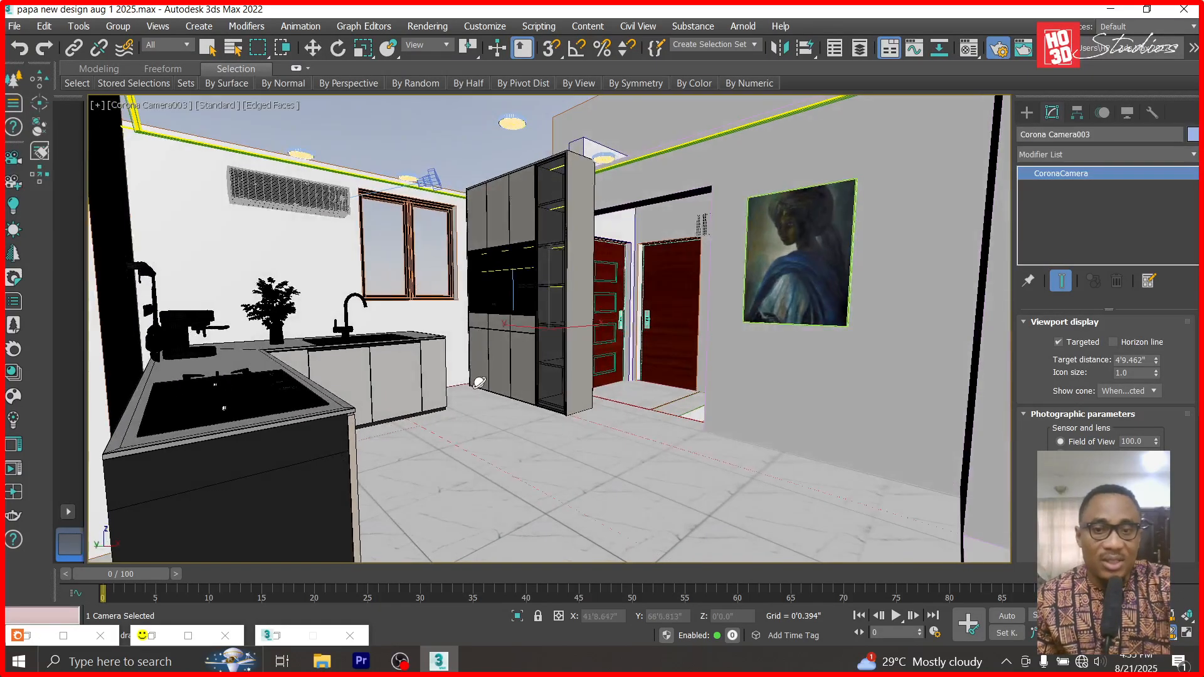
- Unhide all objects to restore the roof and ceiling above the kitchen
right_click(479, 382)
right_click(504, 335)
left_click(543, 251)
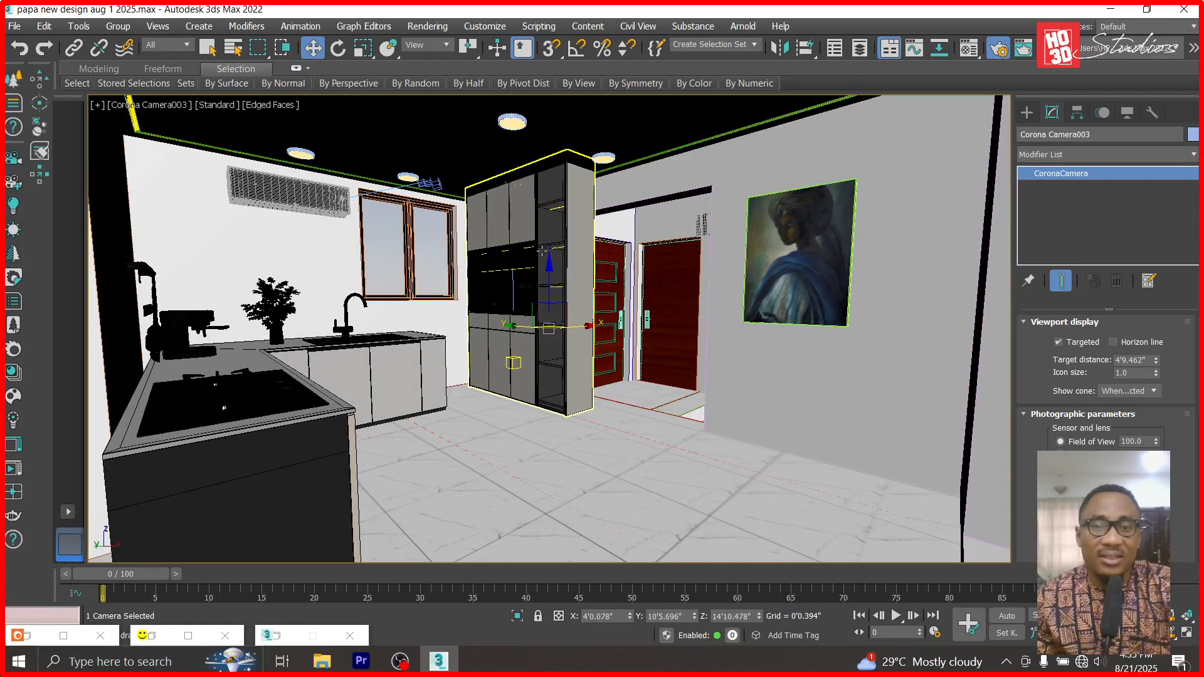
- Fine-tune Corona Camera003's view of the kitchen and save the scene
left_click(1170, 633)
left_click_drag(643, 381, 642, 383)
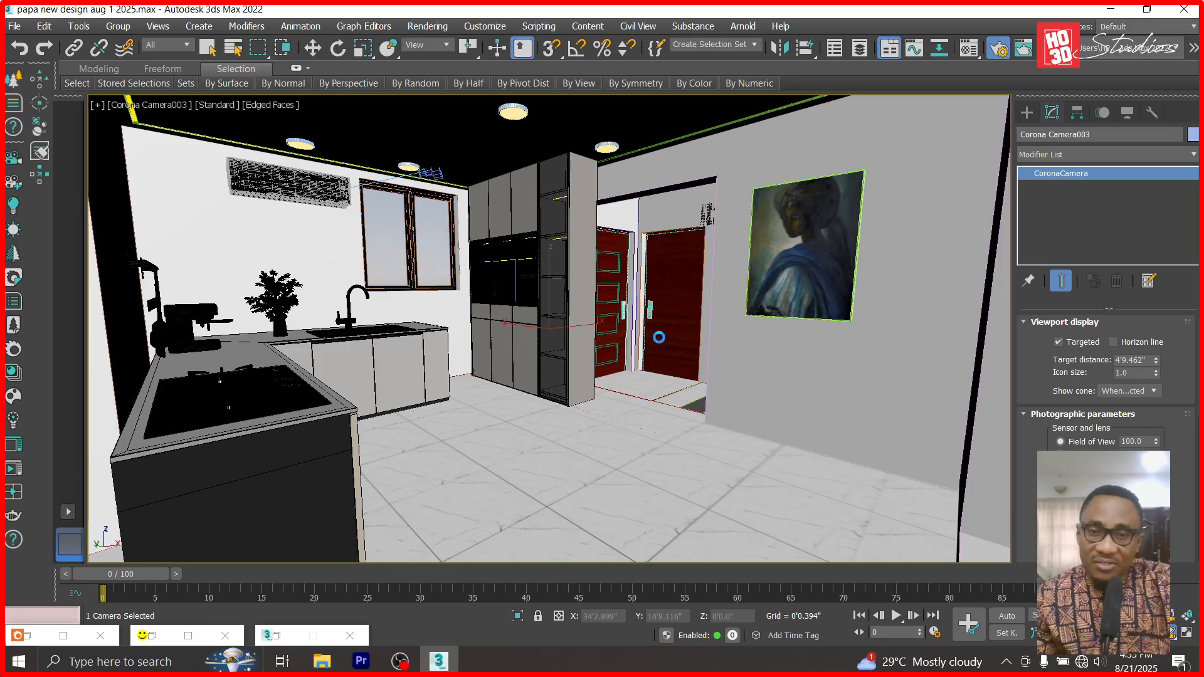
key("ctrl+s")
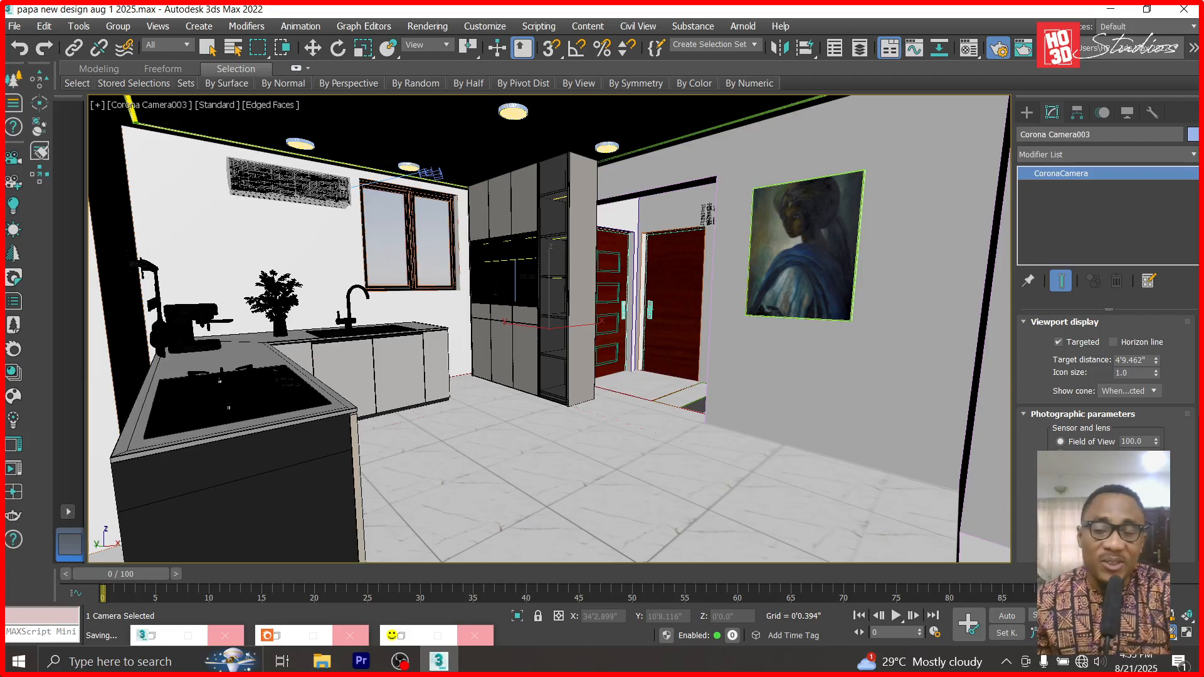
- Shift Corona Camera003 slightly to show more of the hob counter and start rendering the kitchen view
middle_click_drag(886, 493, 883, 492, "alt")
left_click_drag(289, 418, 332, 433)
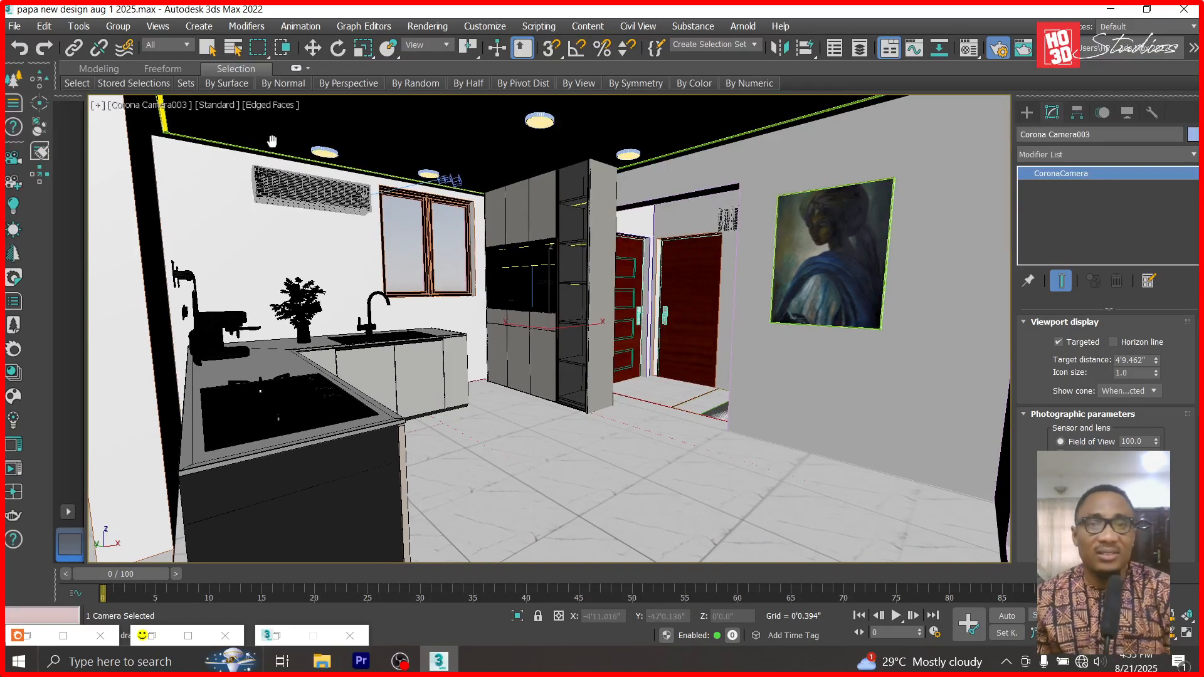
left_click(427, 25)
left_click(434, 44)
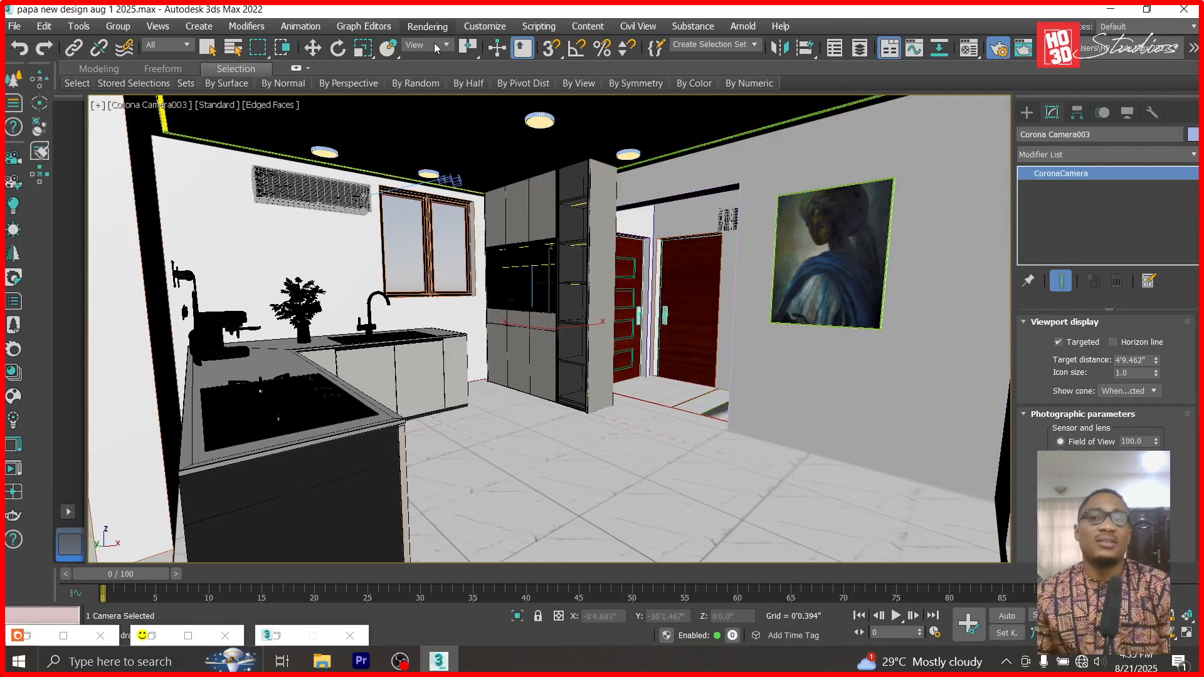
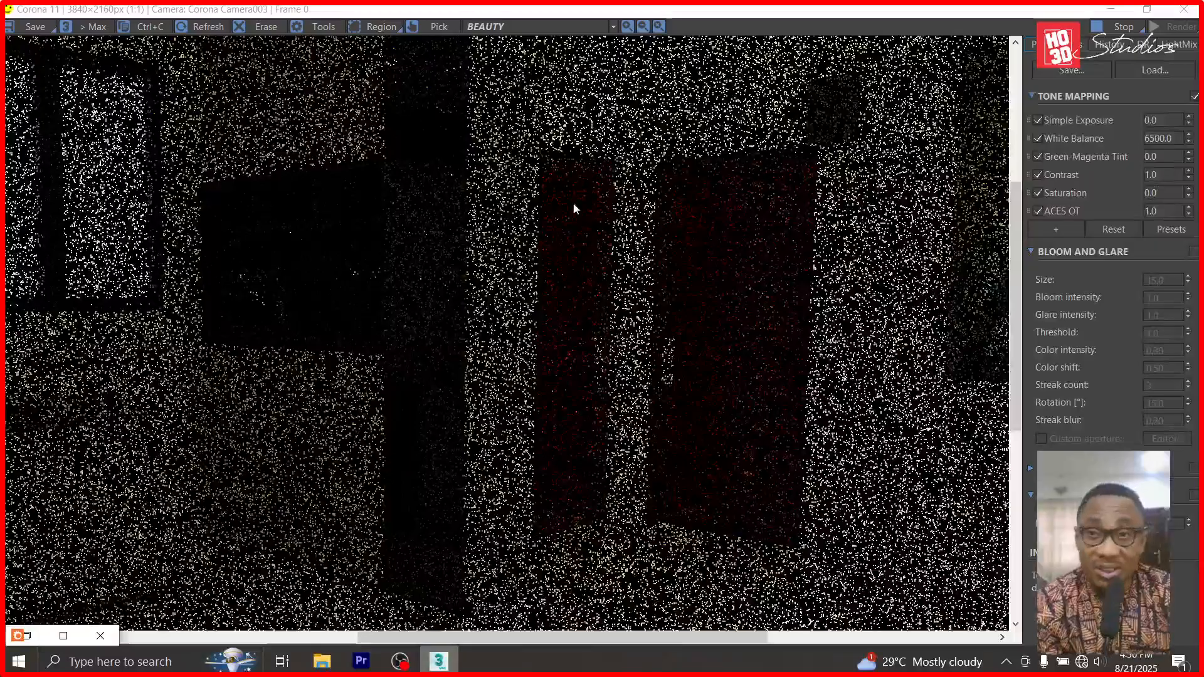
- Inspect the kitchen render in progress, both as a whole and at closer magnification
scroll(573, 202, "down", 2)
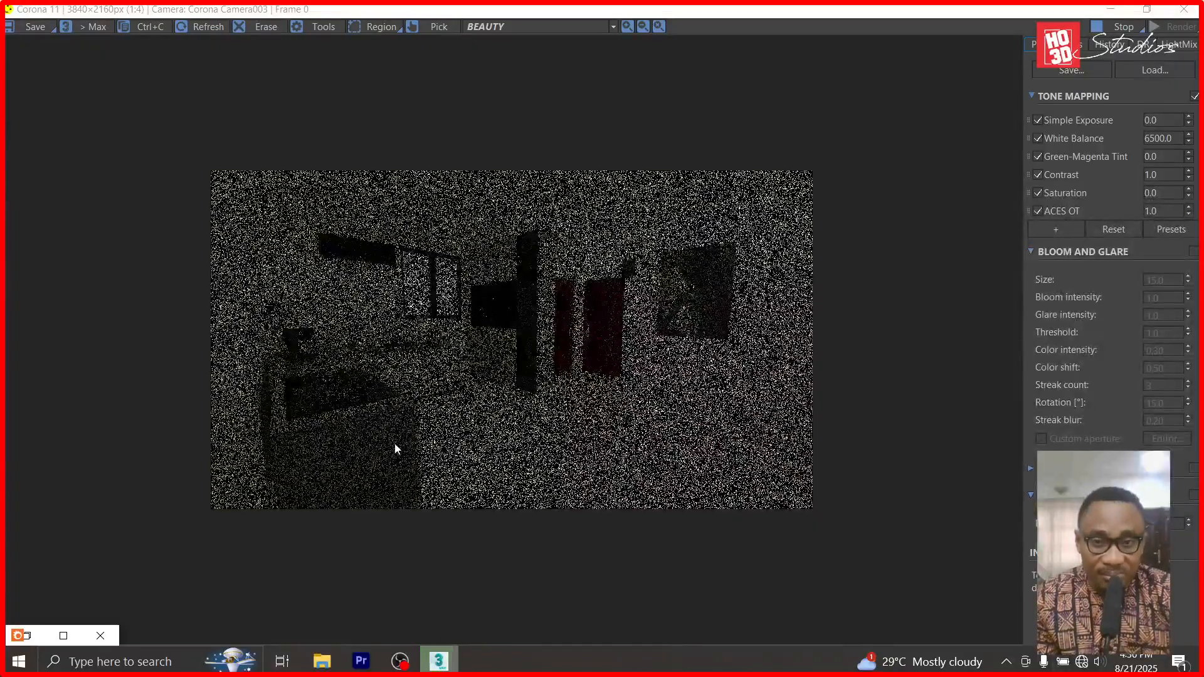
scroll(395, 448, "up", 1)
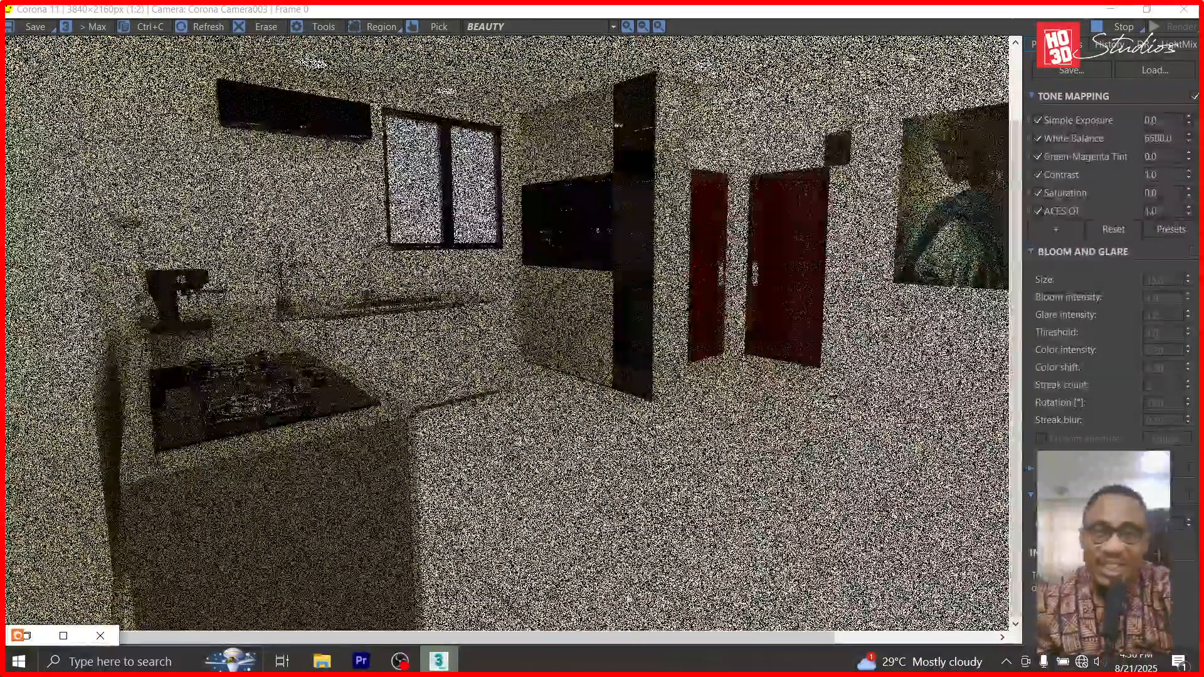
scroll(623, 472, "down", 1)
scroll(543, 315, "up", 1)
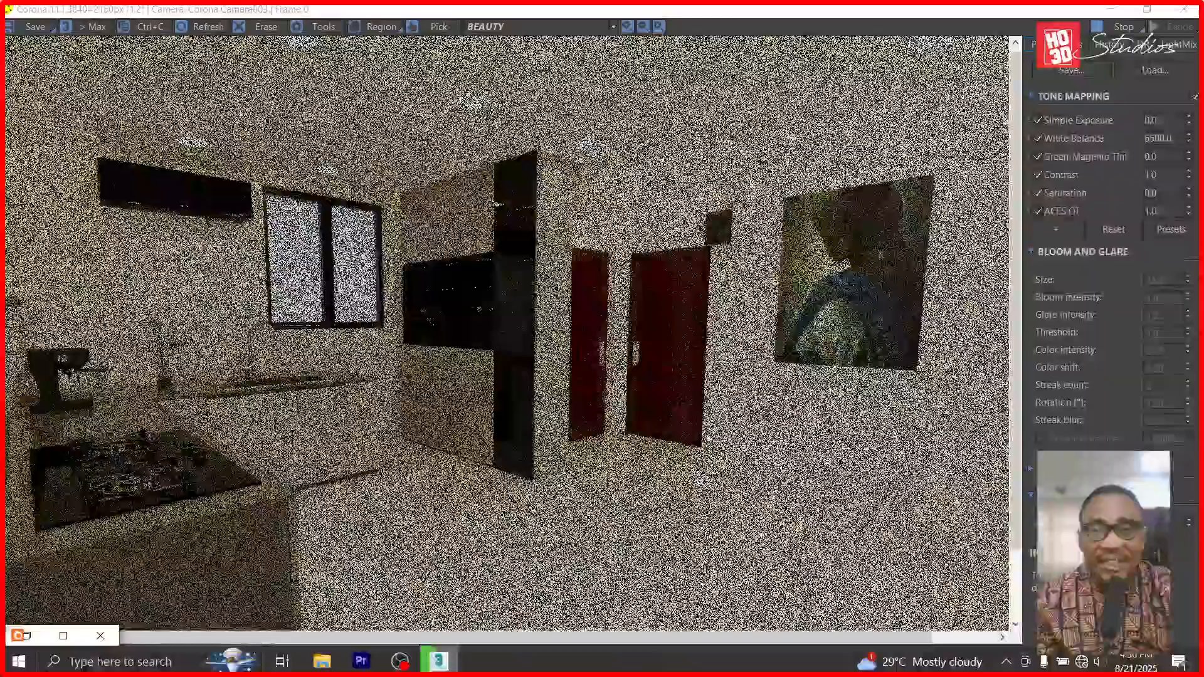
- Check the kitchen render's noise and the progress of its initial pass, and bring the frame buffer back to full size
scroll(501, 327, "down", 1)
scroll(501, 327, "up", 1)
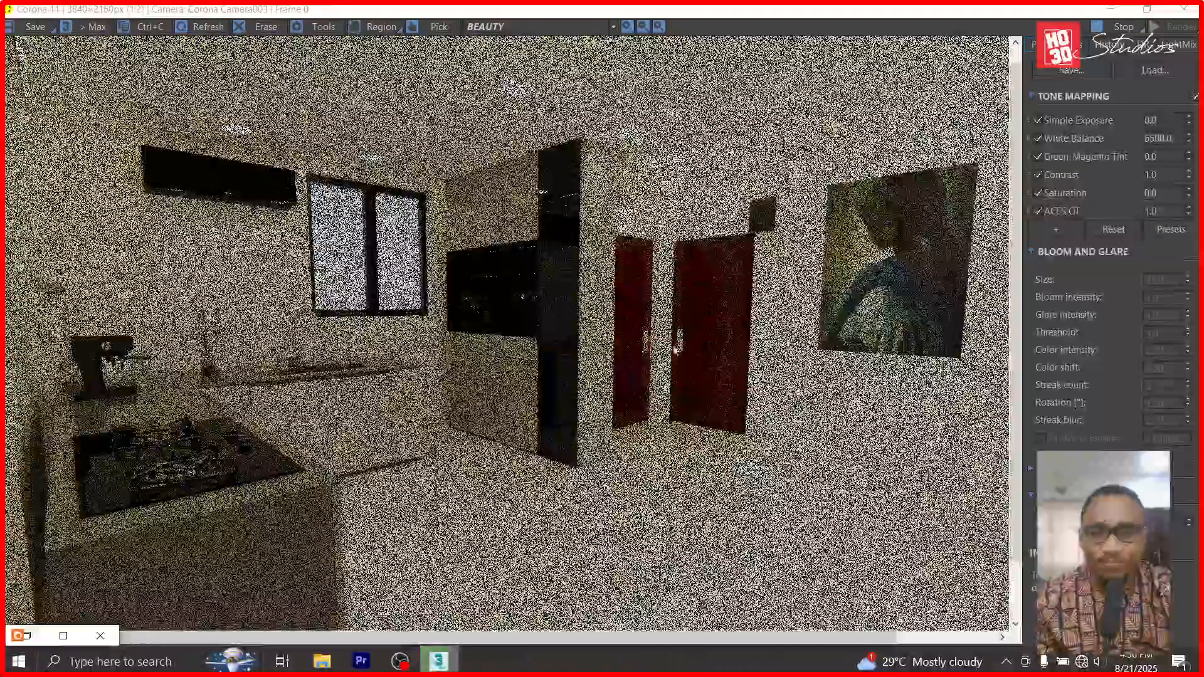
scroll(529, 260, "up", 1)
left_click(1147, 9)
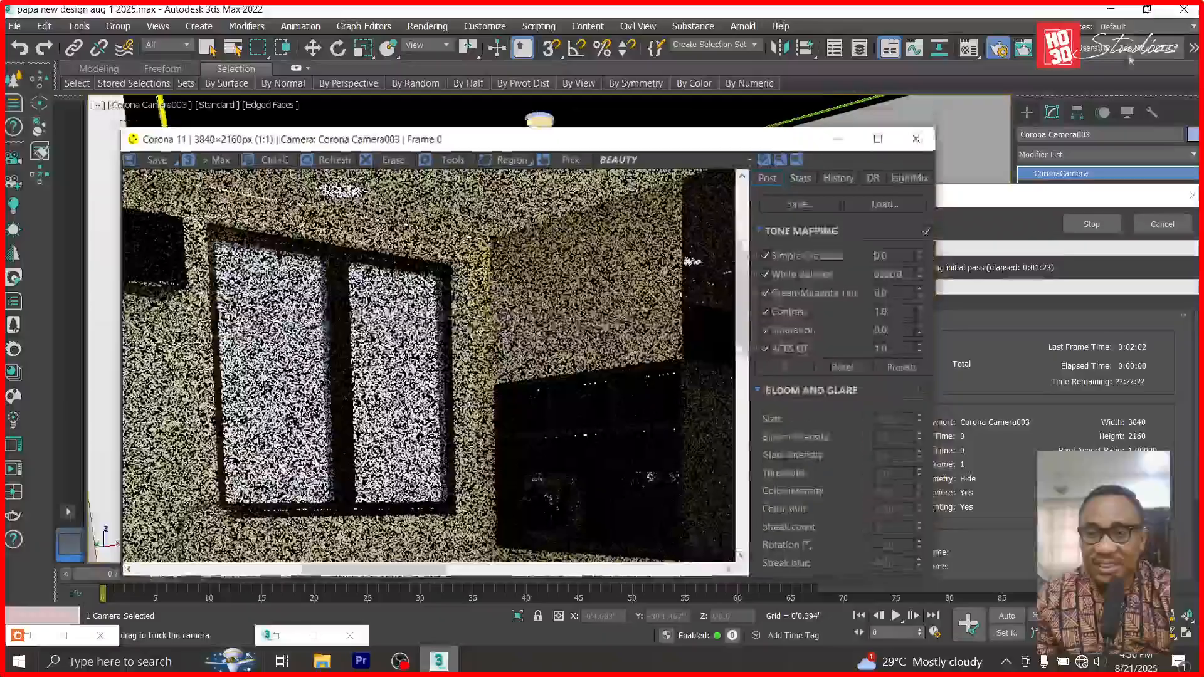
left_click(1059, 195)
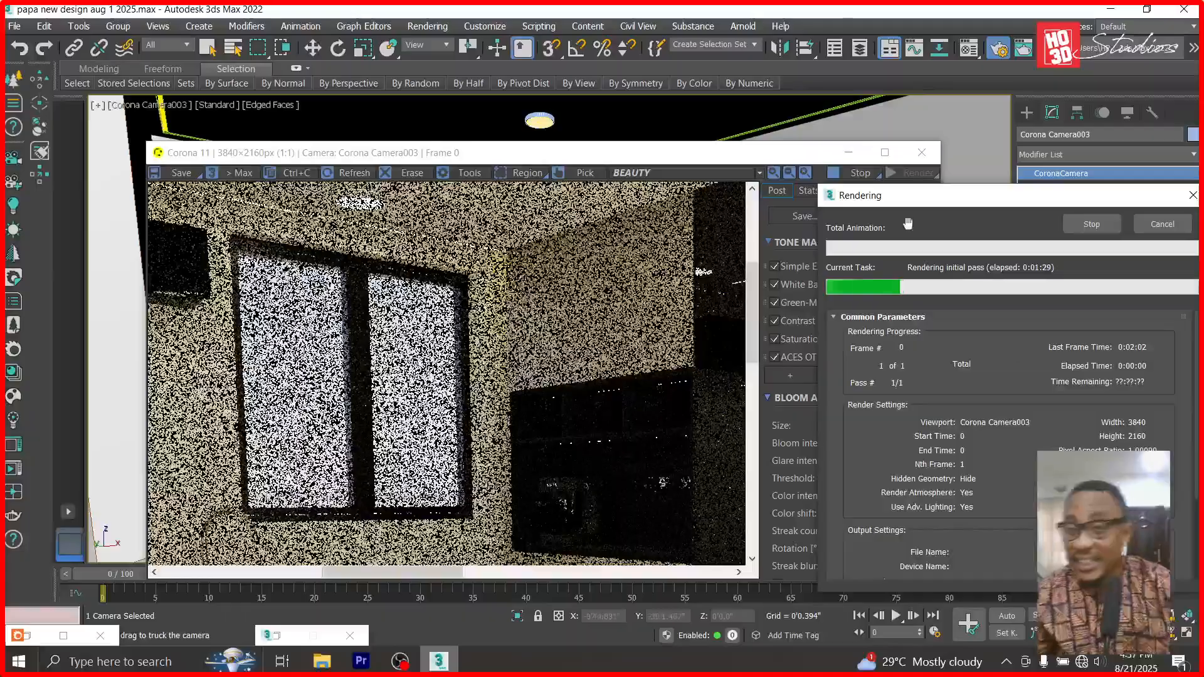
left_click(885, 152)
- Examine the clearer kitchen render as a whole and close up around the sink, tap and worktop
scroll(950, 439, "down", 1)
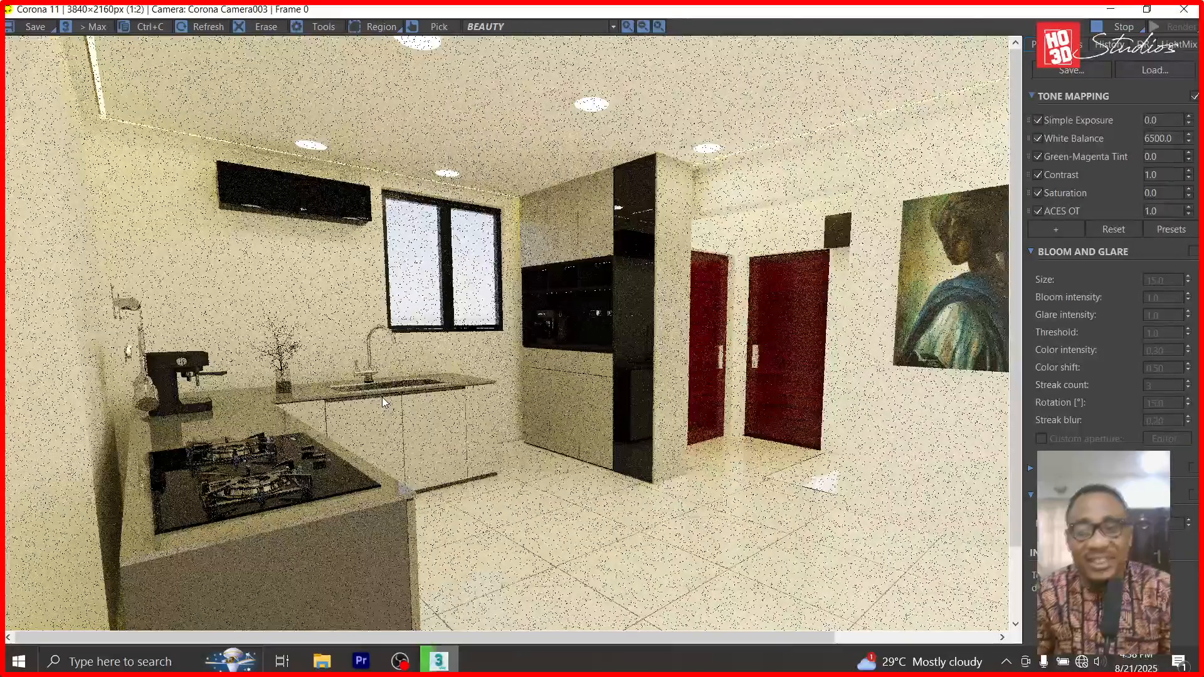
scroll(503, 324, "down", 1)
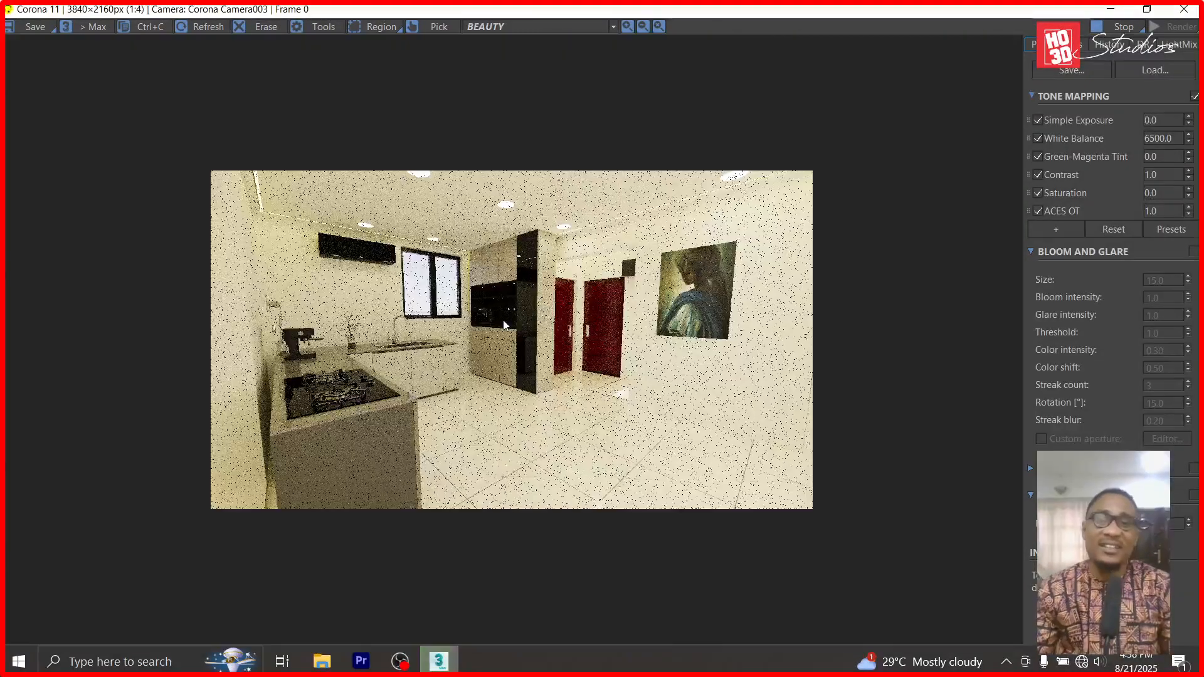
scroll(532, 411, "up", 1)
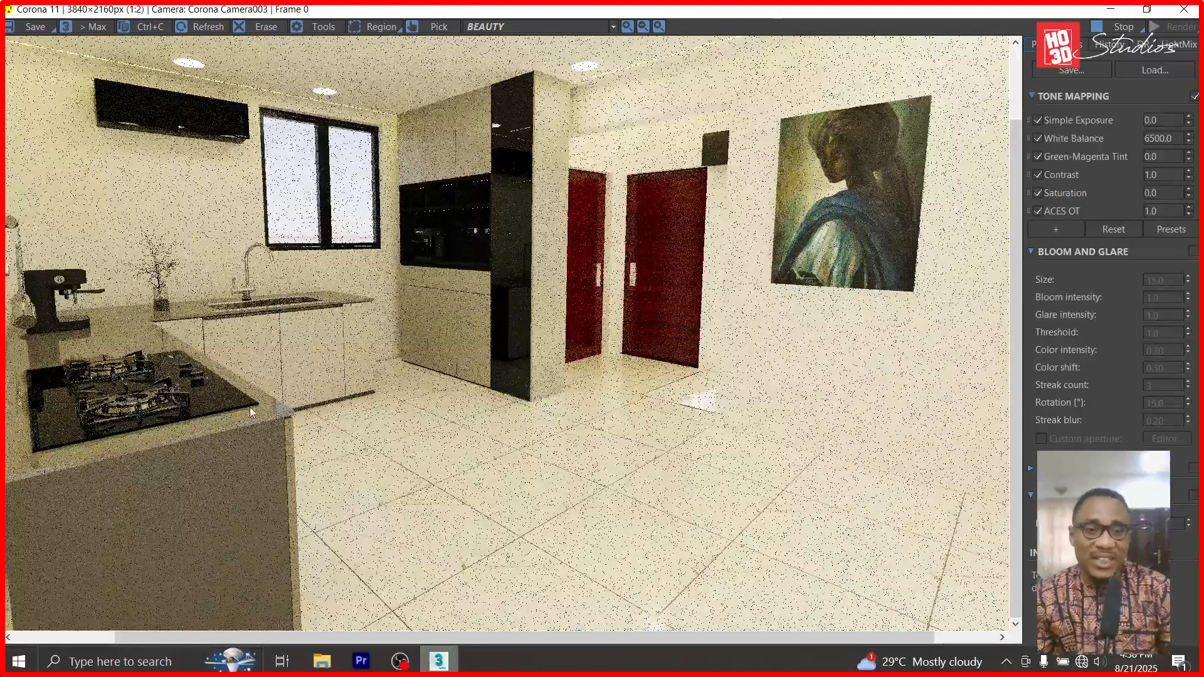
scroll(239, 385, "up", 1)
scroll(239, 385, "down", 1)
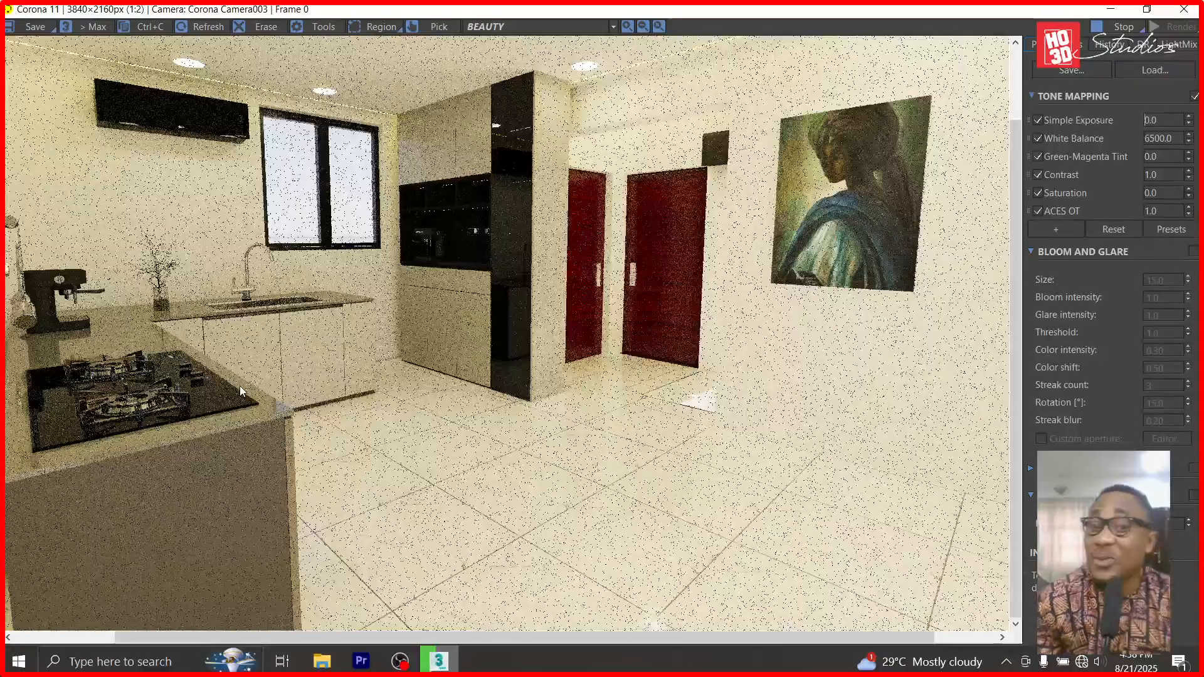
scroll(264, 281, "up", 1)
scroll(262, 224, "up", 2)
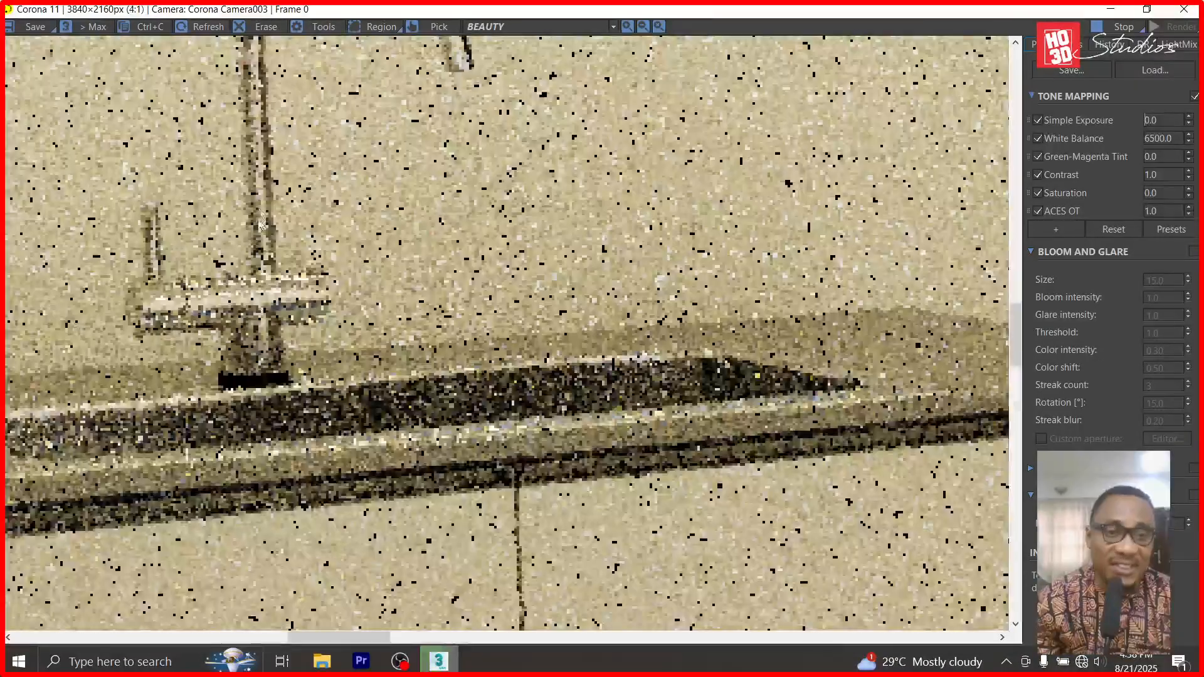
scroll(442, 275, "down", 1)
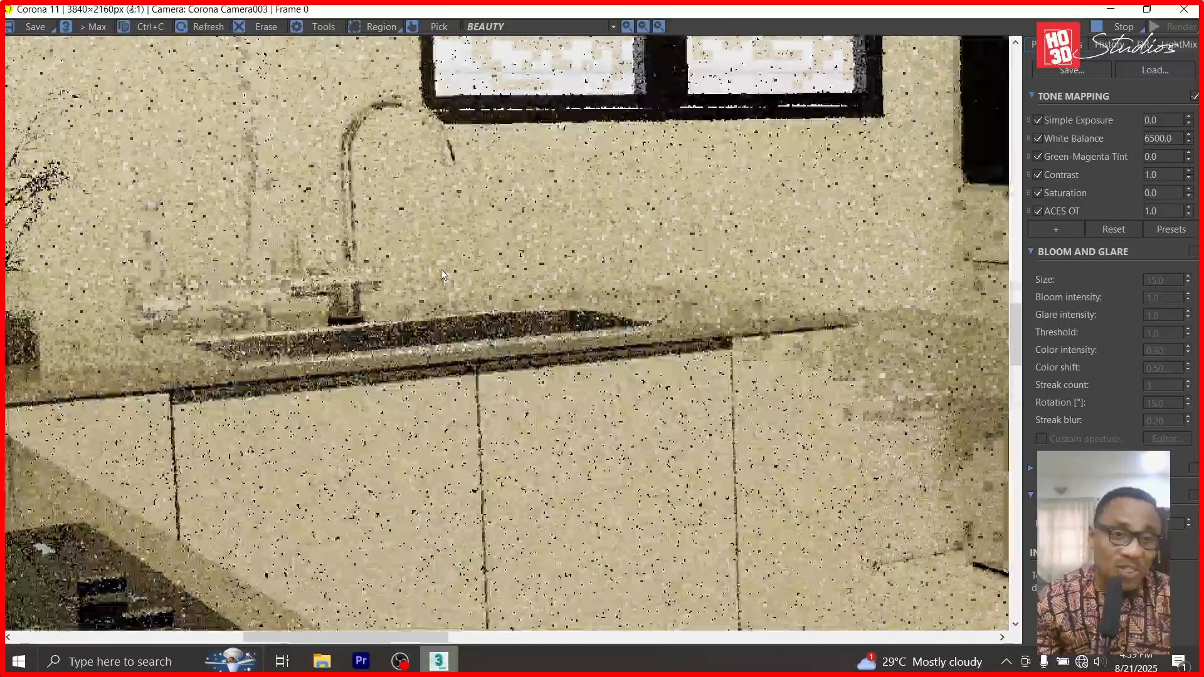
scroll(443, 275, "down", 2)
scroll(325, 286, "up", 3)
scroll(325, 286, "down", 3)
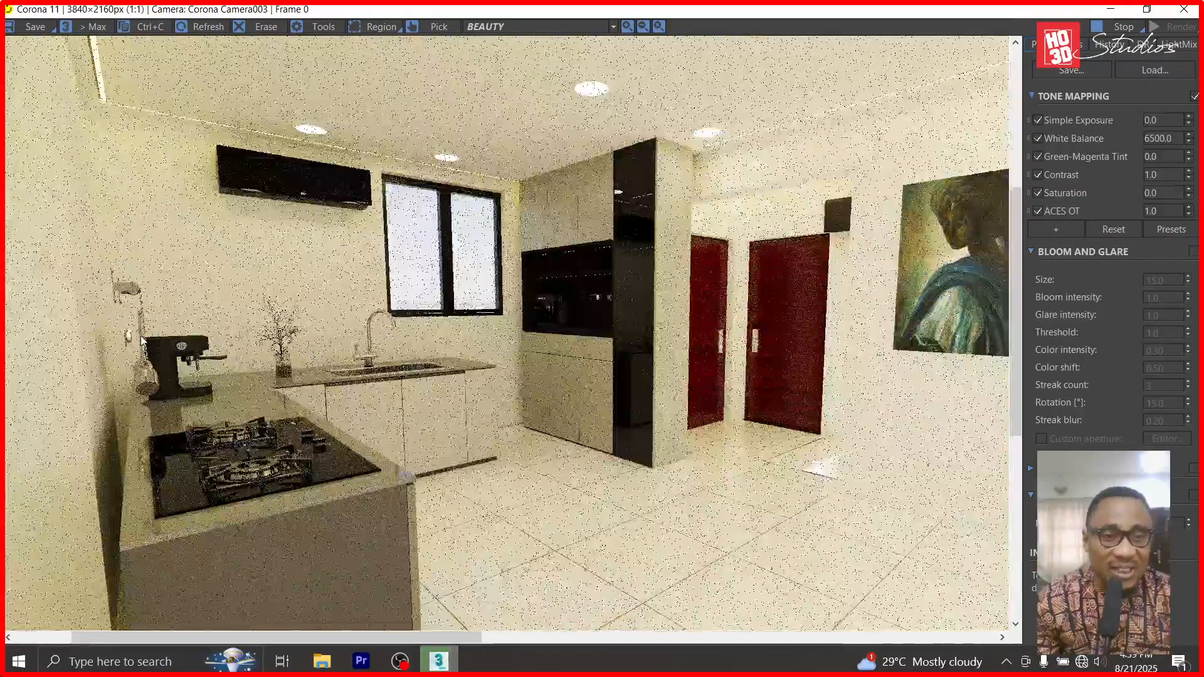
- Examine the rendered hob counter and coffee machine, and the tall cabinet and floor by the red doors
scroll(142, 340, "up", 1)
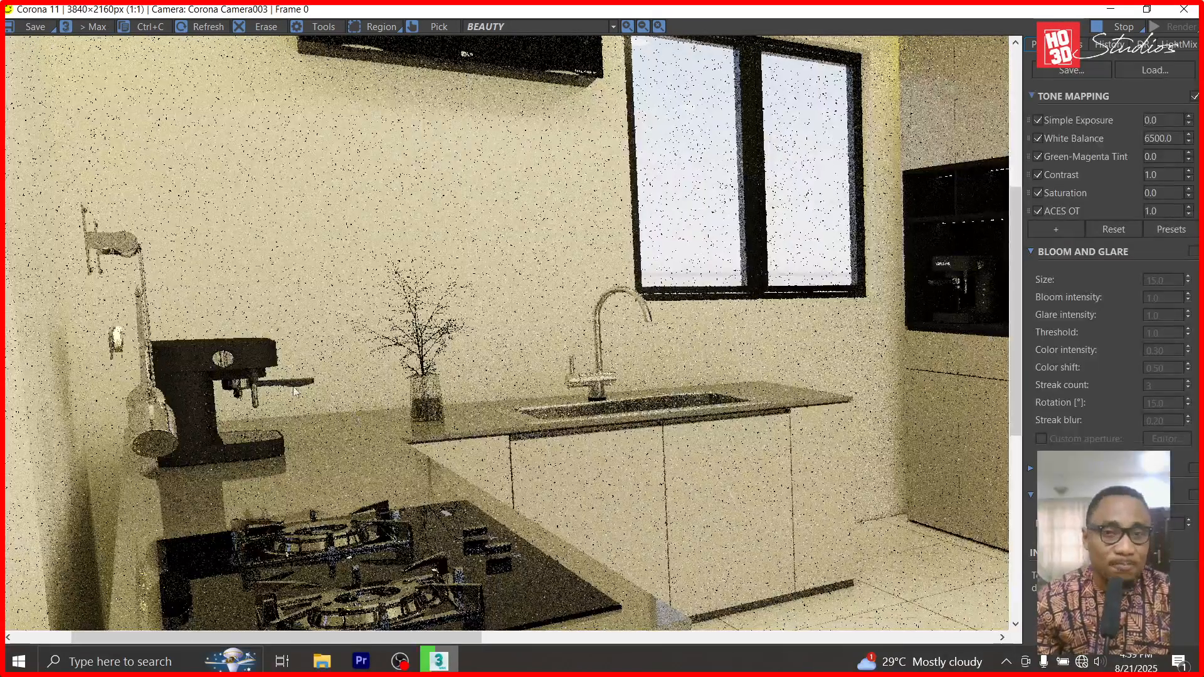
scroll(657, 402, "down", 1)
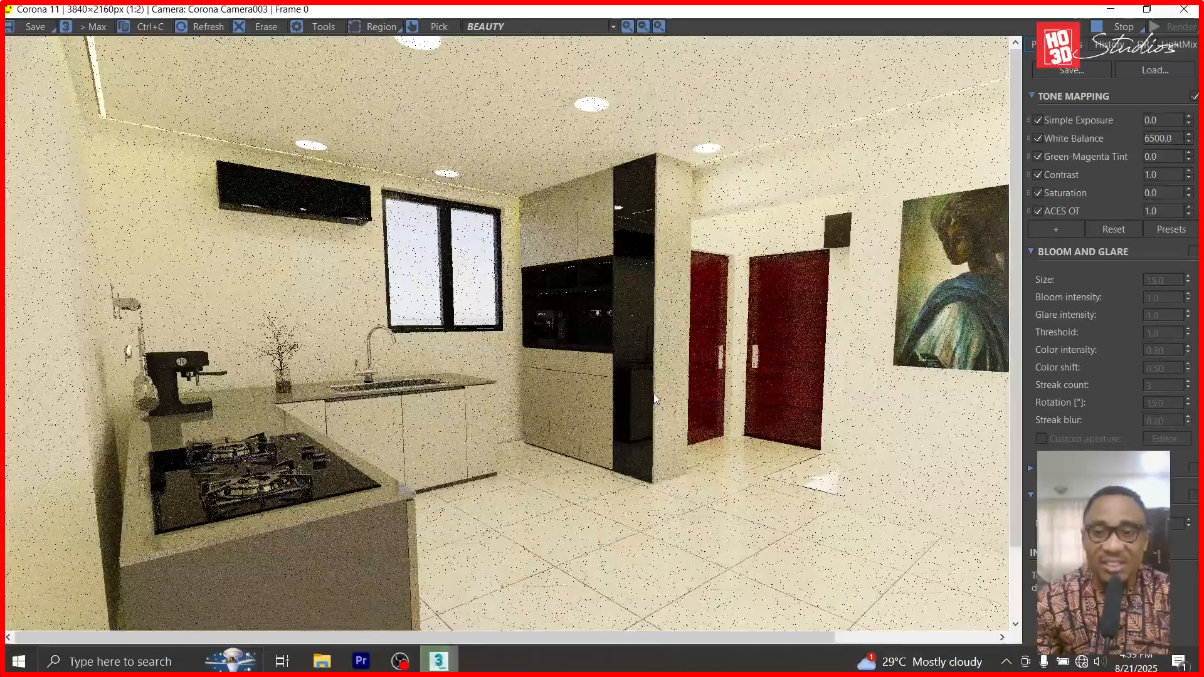
scroll(846, 515, "up", 1)
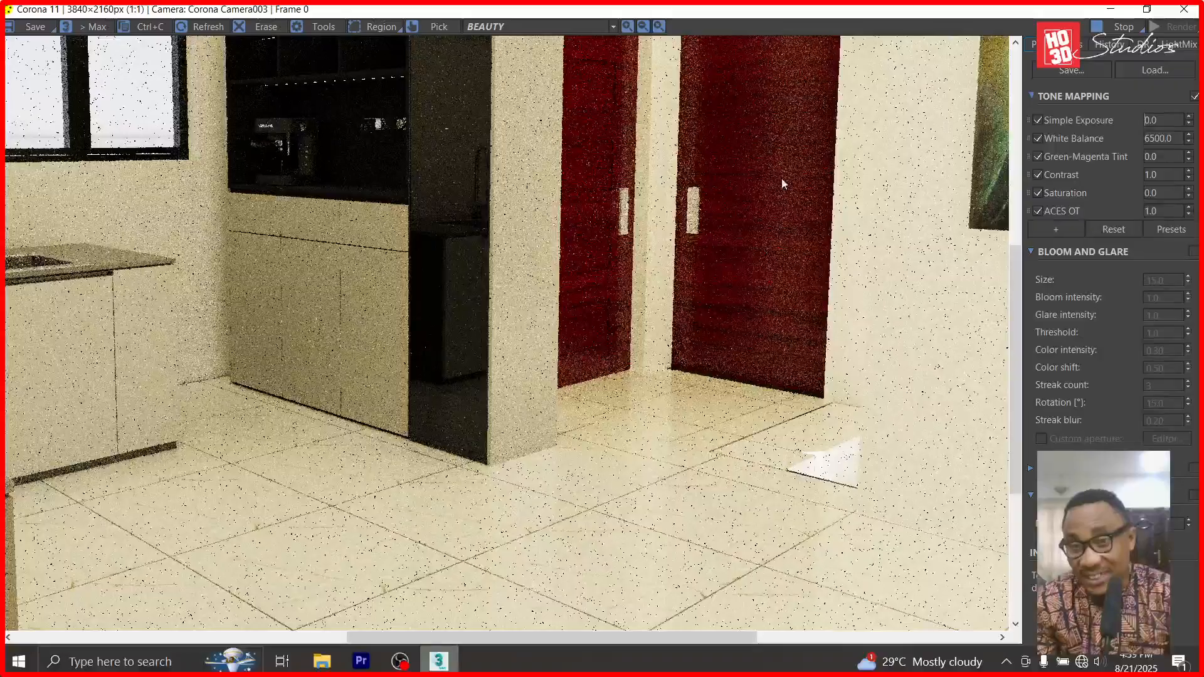
scroll(786, 257, "down", 1)
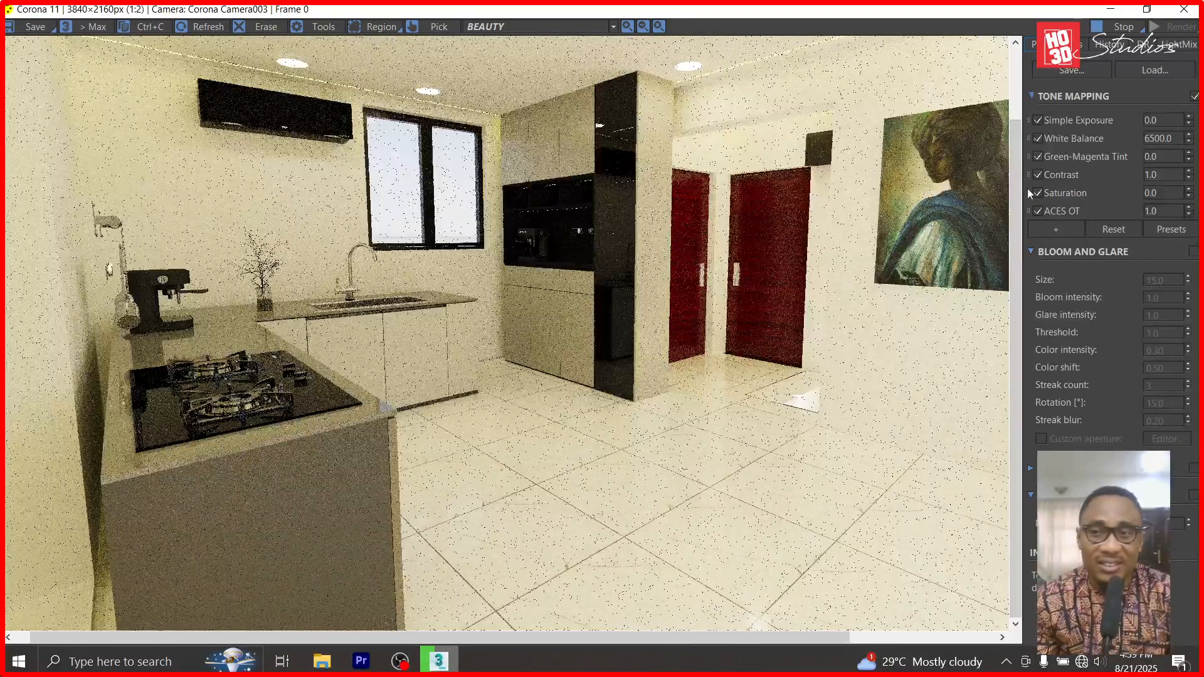
- Minimise the render window and review the house exterior from all sides, including balconies, water tanks and the front facade
left_click(1111, 8)
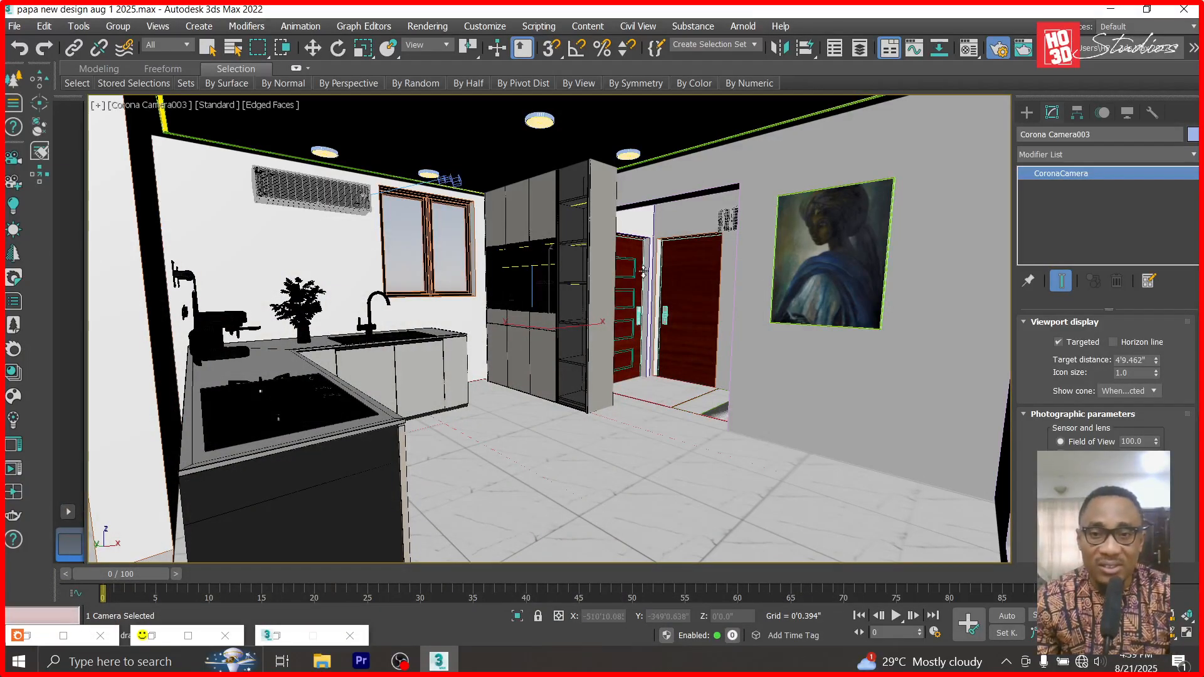
left_click_drag(647, 347, 622, 57)
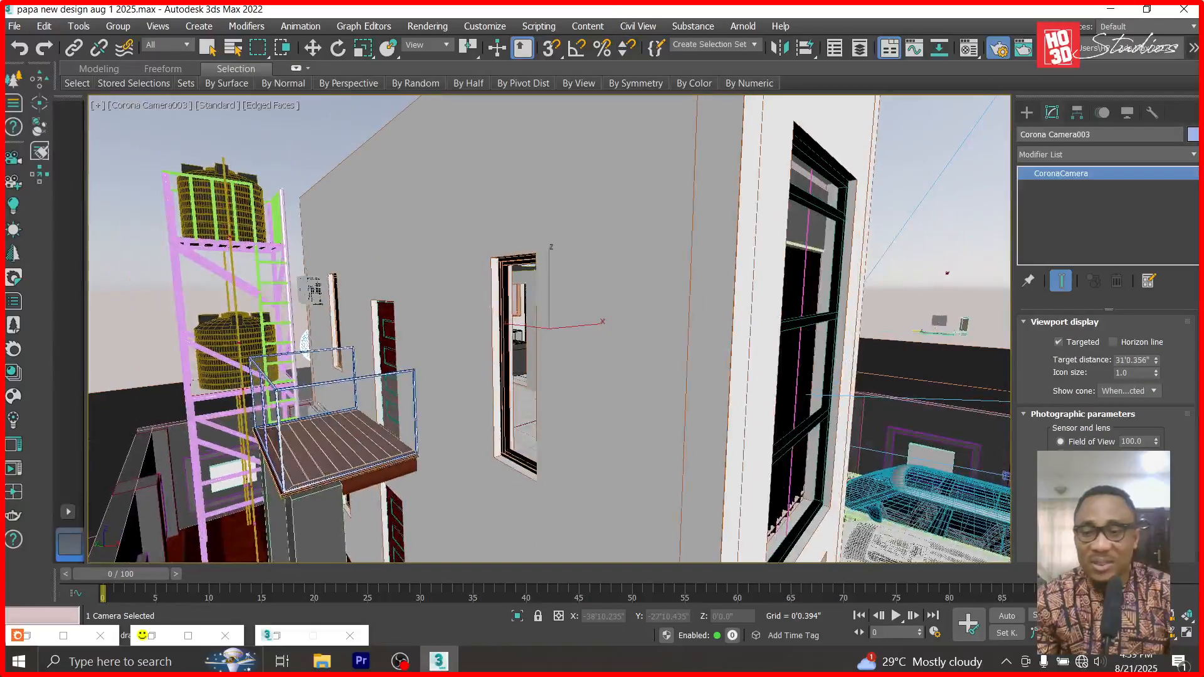
left_click_drag(918, 373, 663, 326)
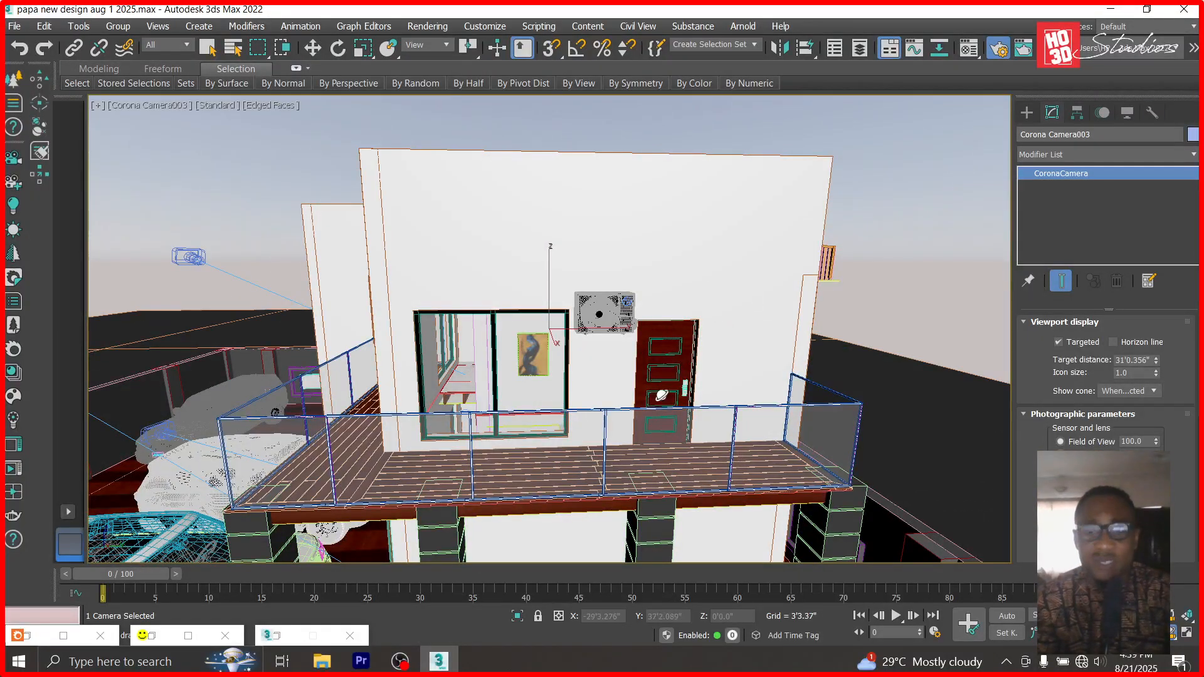
left_click_drag(357, 440, 464, 515)
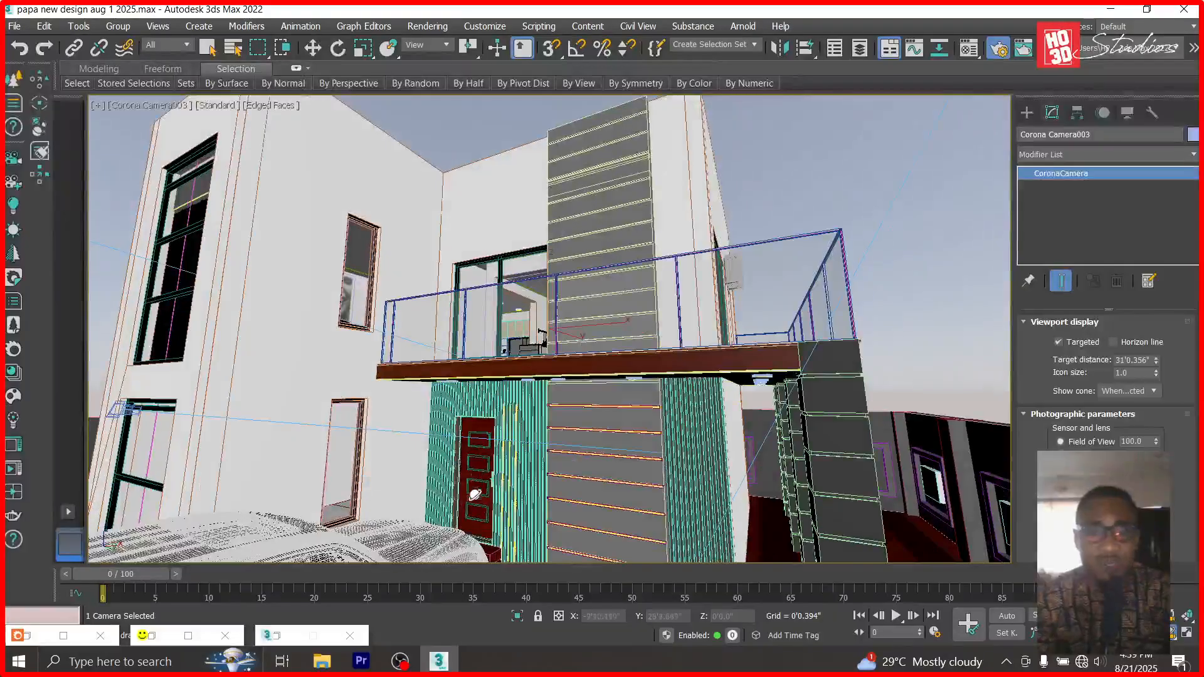
left_click_drag(775, 372, 714, 362)
left_click_drag(821, 471, 717, 540)
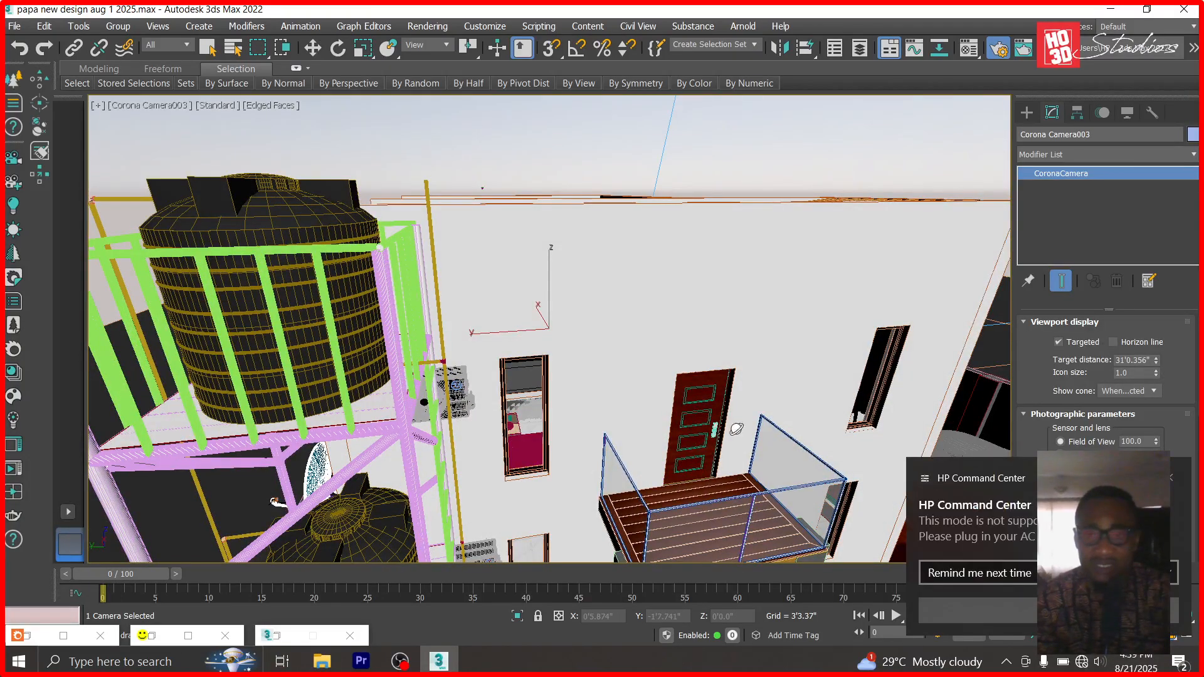
left_click_drag(679, 494, 665, 462)
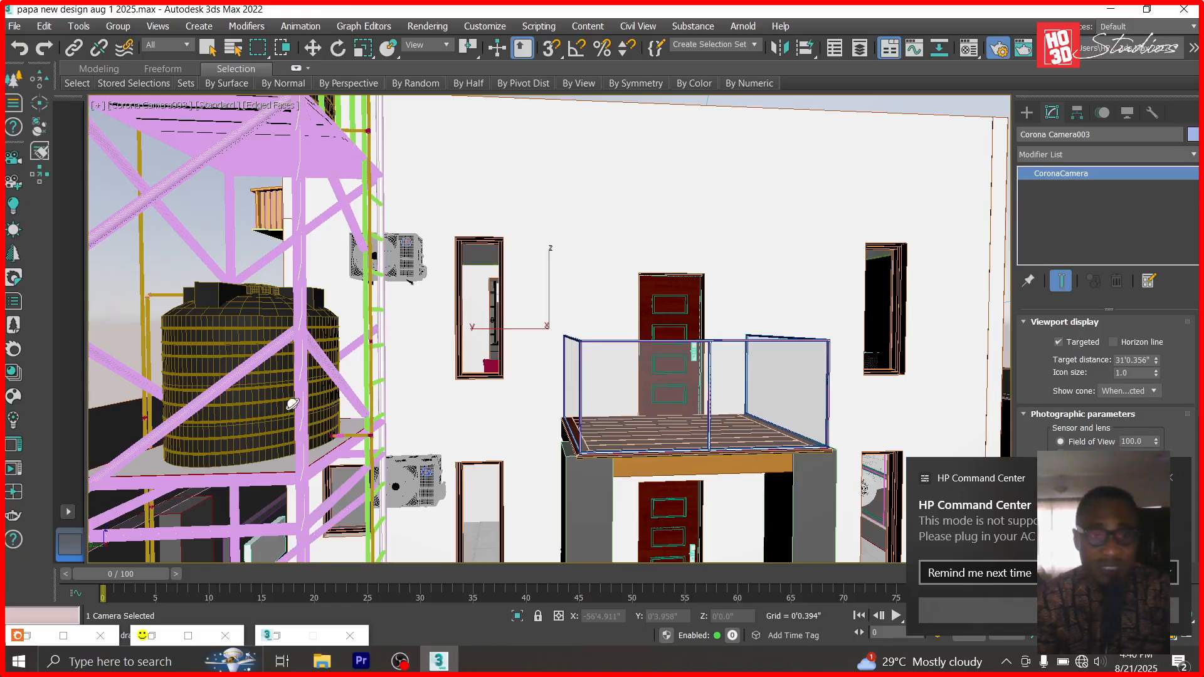
left_click_drag(304, 261, 627, 366)
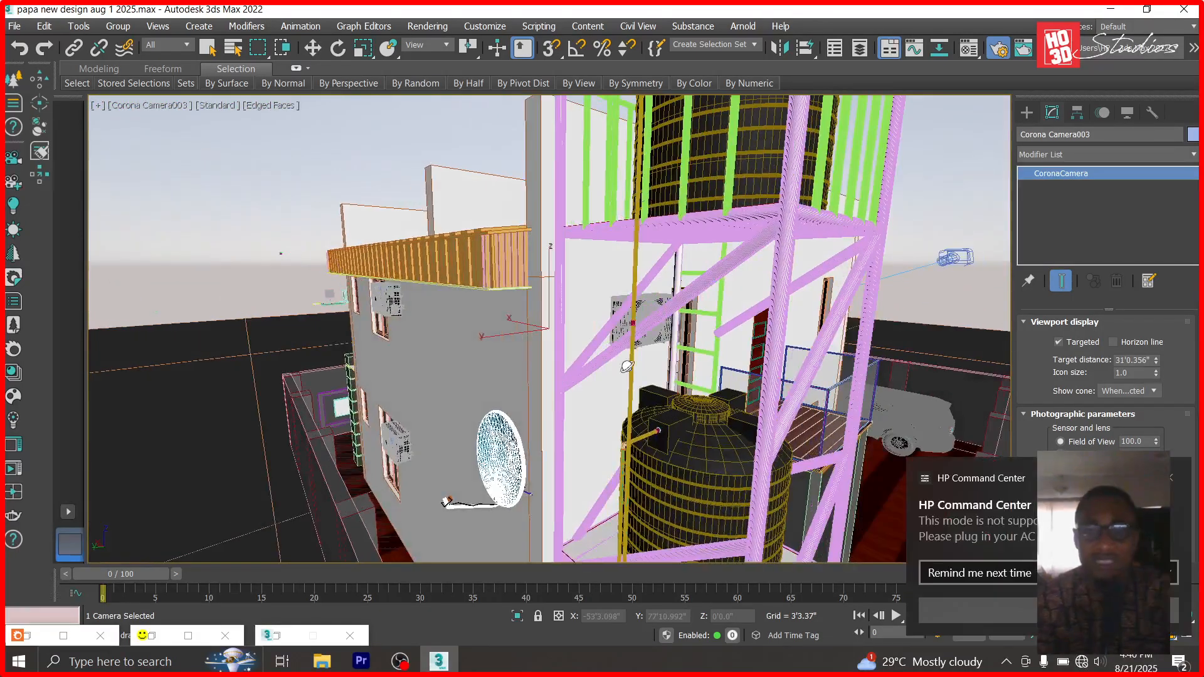
left_click_drag(459, 474, 707, 519)
left_click(1170, 480)
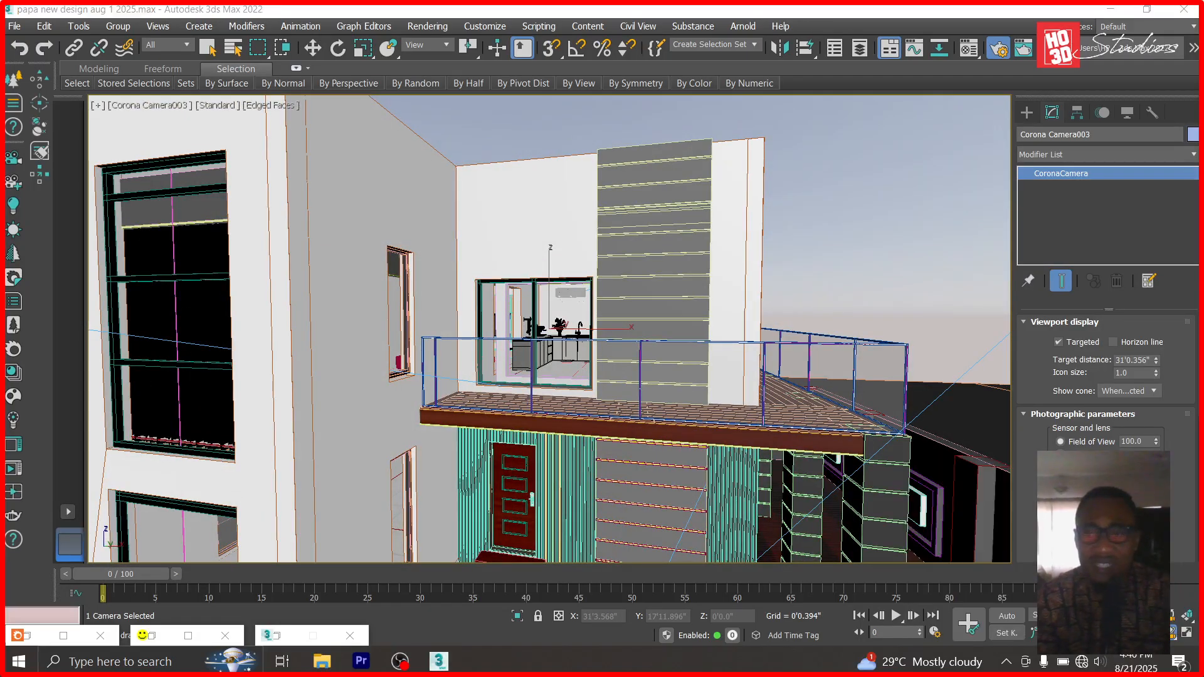
left_click_drag(516, 246, 547, 316)
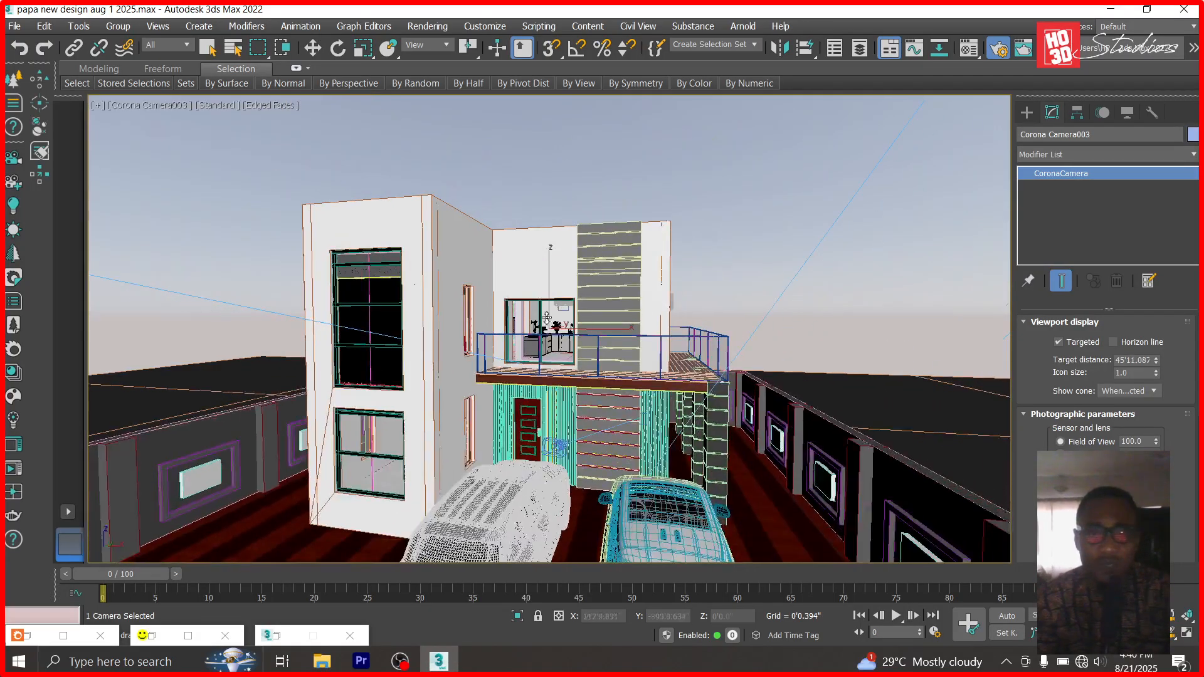
left_click(405, 661)
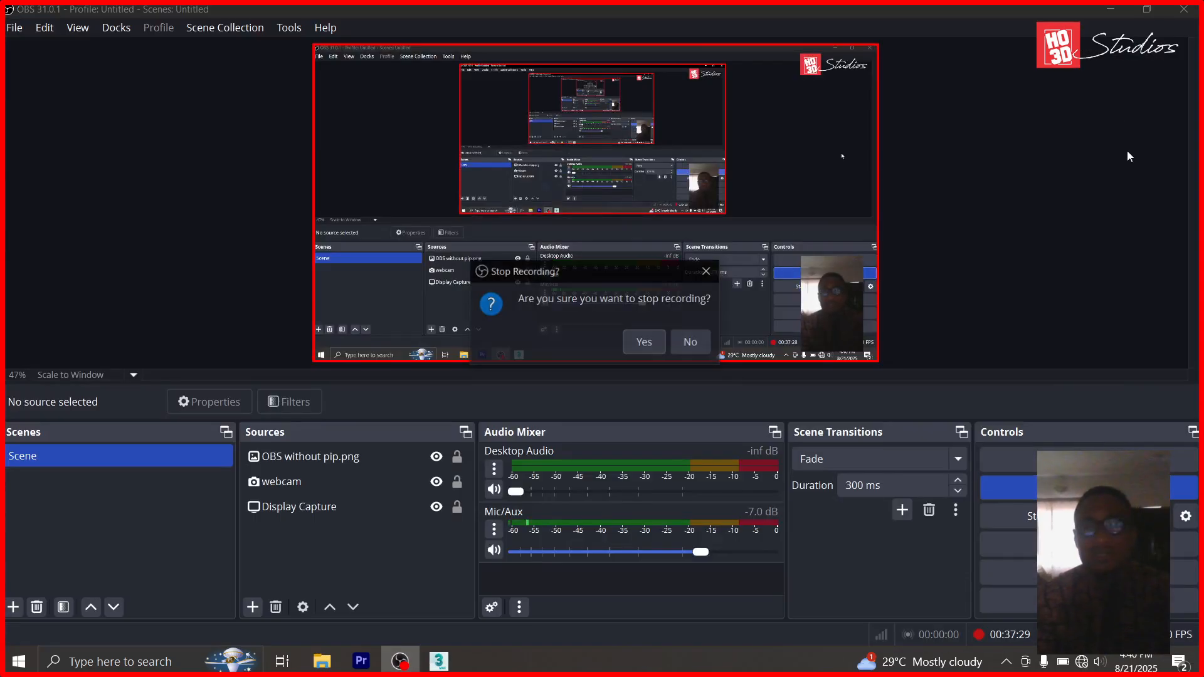